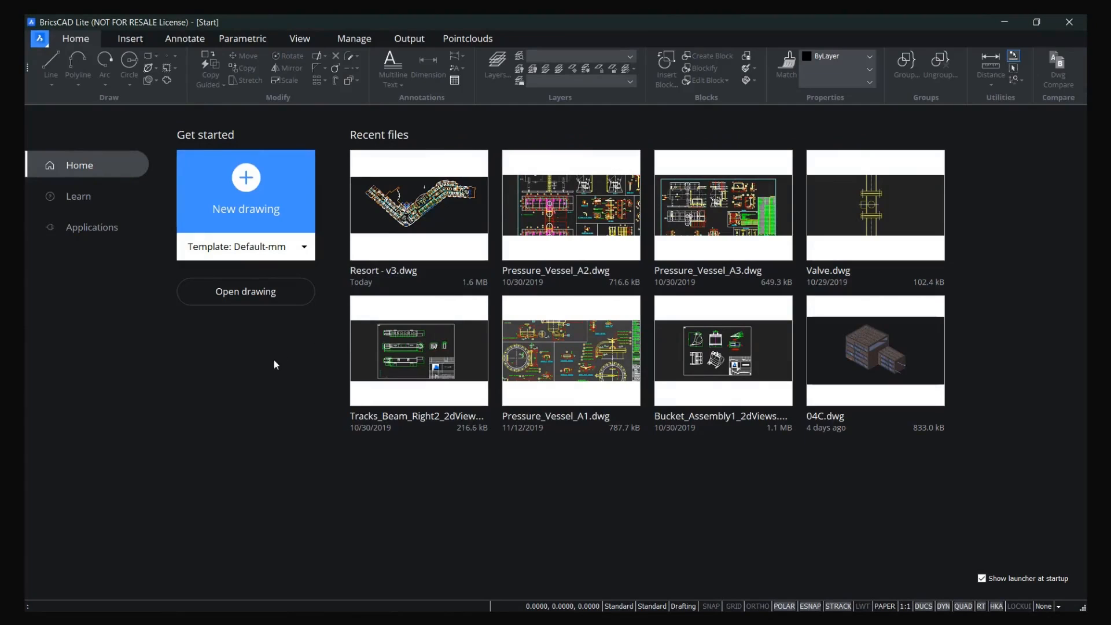
# Look through the start screen's Learn and Applications pages and return to the Home page.
pyautogui.click(93, 203)
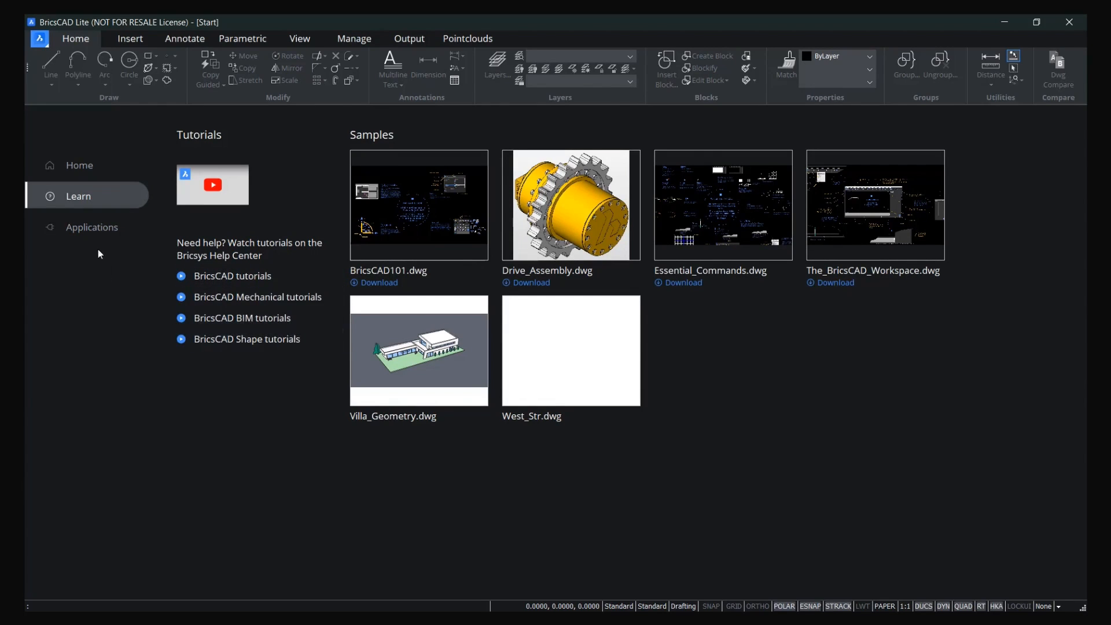
pyautogui.click(95, 230)
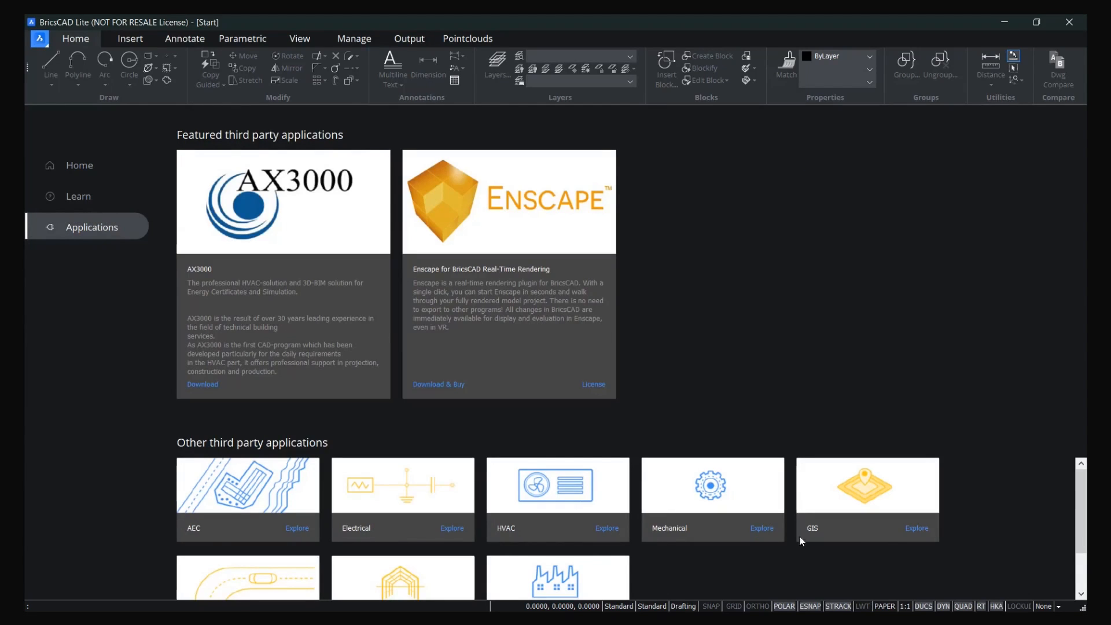
pyautogui.moveTo(1079, 540); pyautogui.dragTo(1069, 517)
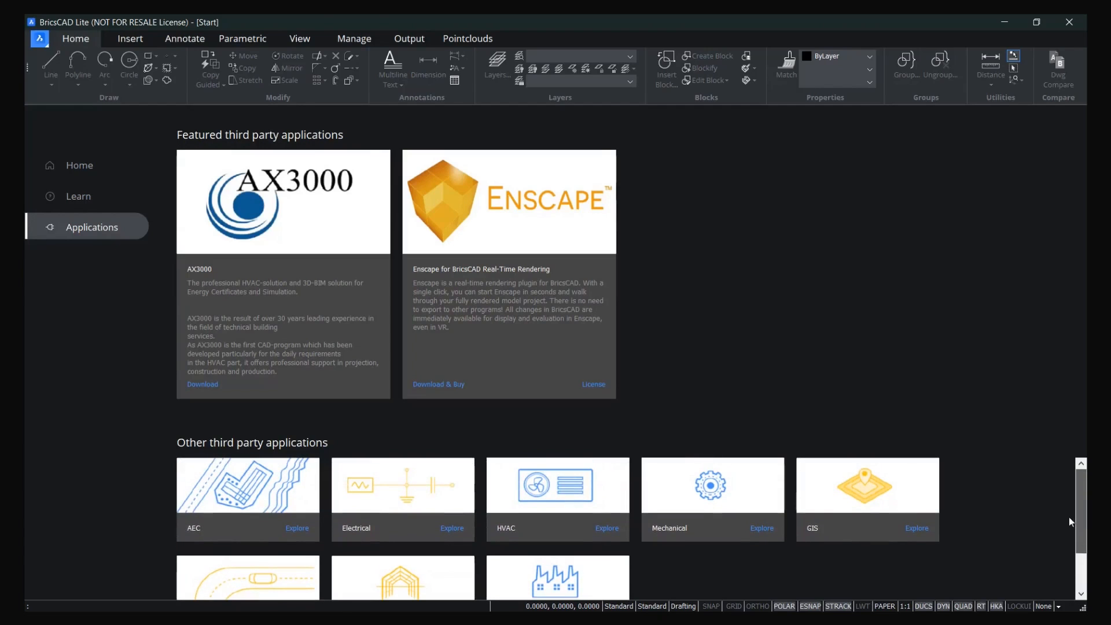
pyautogui.click(85, 168)
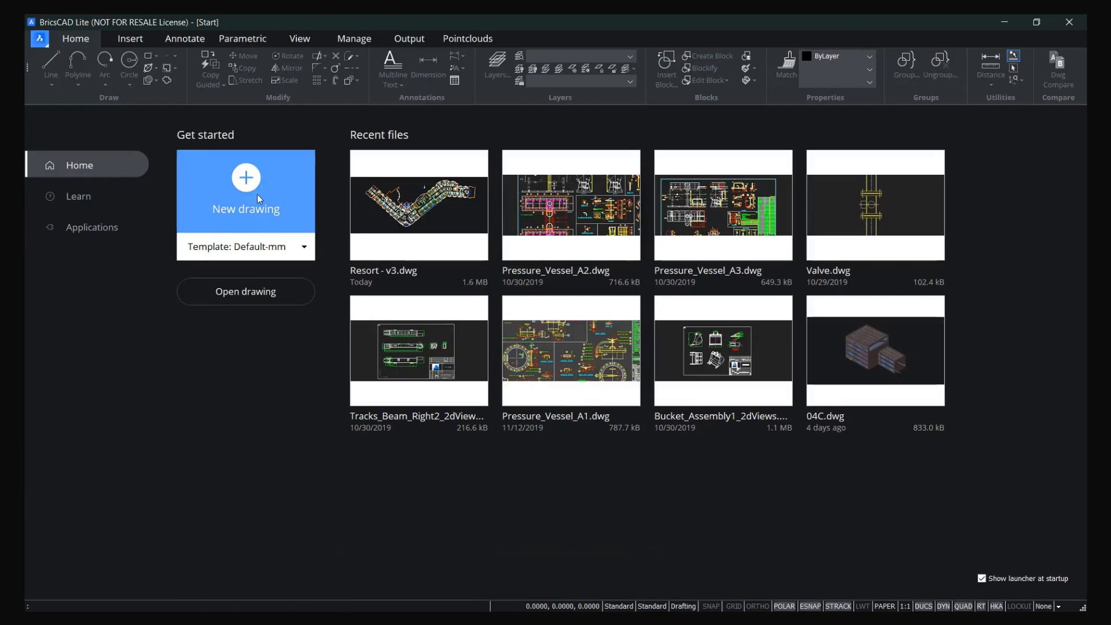
# Create a new drawing from the Default-mm template, chosen from the full template list.
pyautogui.click(303, 246)
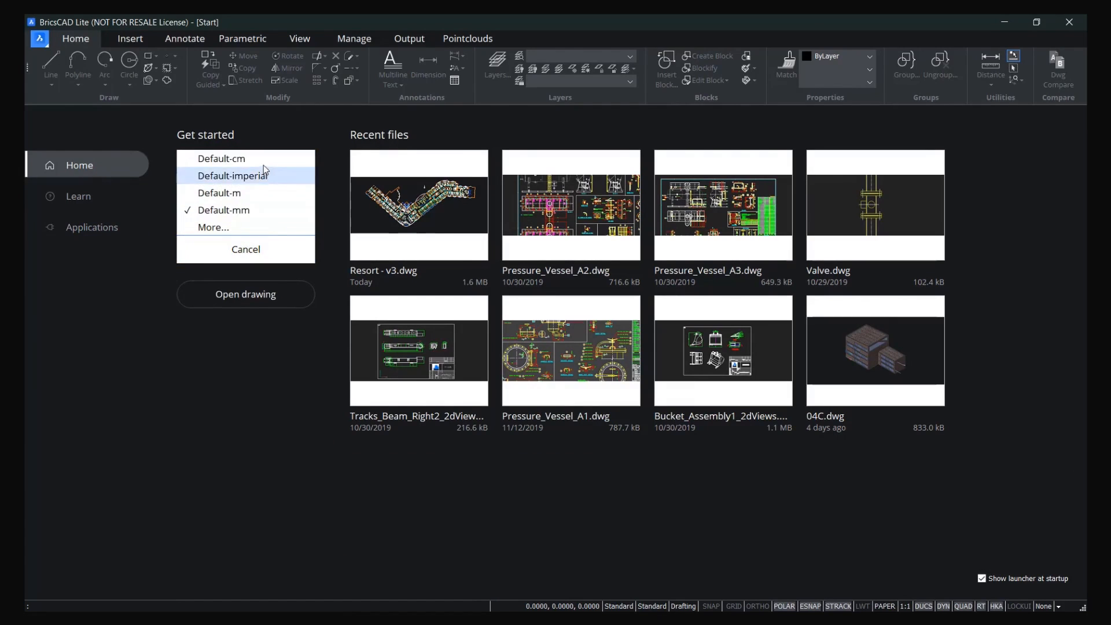
pyautogui.click(246, 227)
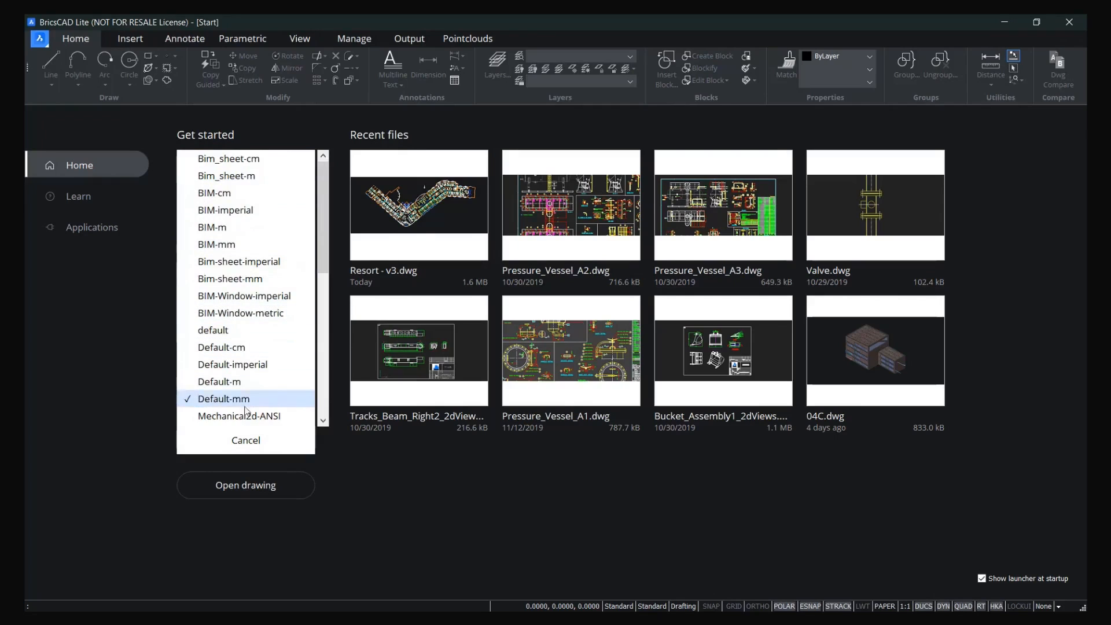
pyautogui.click(272, 399)
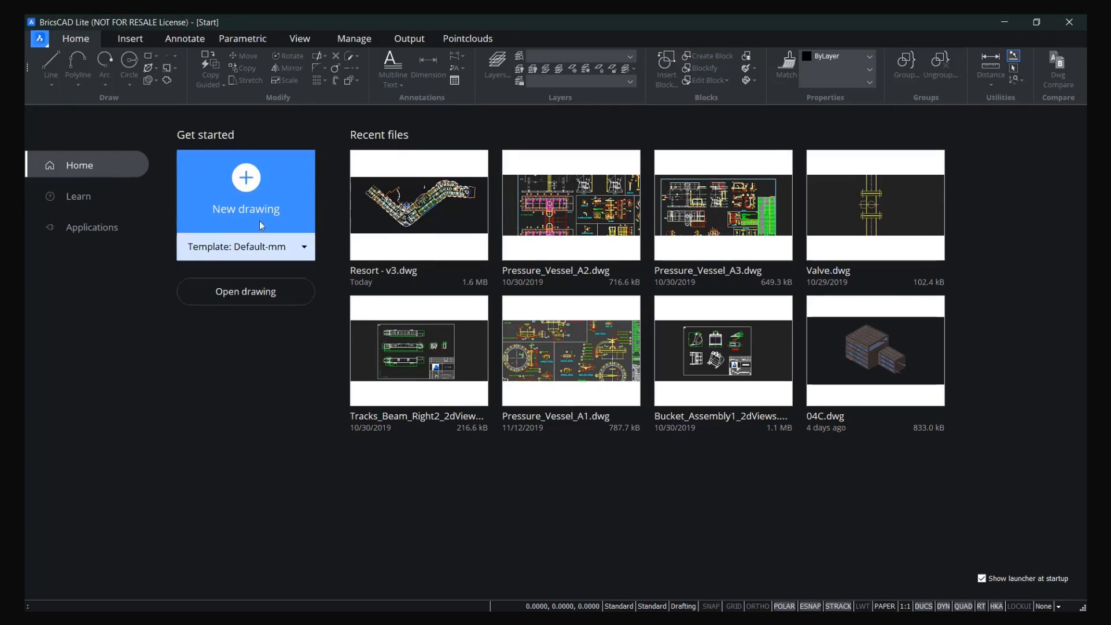
pyautogui.click(249, 184)
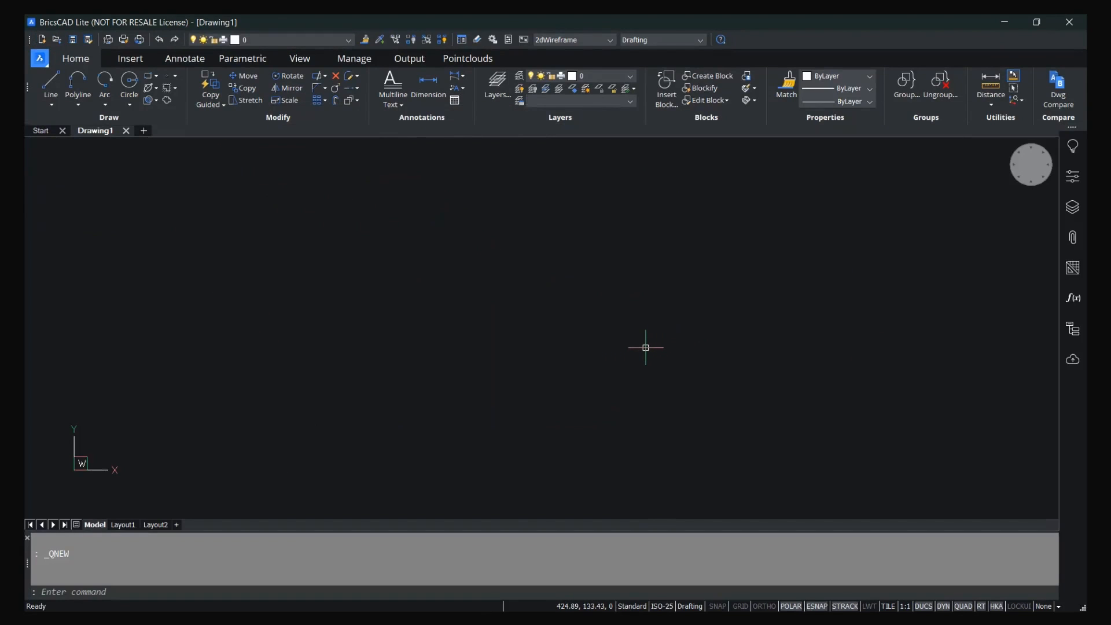
pyautogui.doubleClick(646, 348)
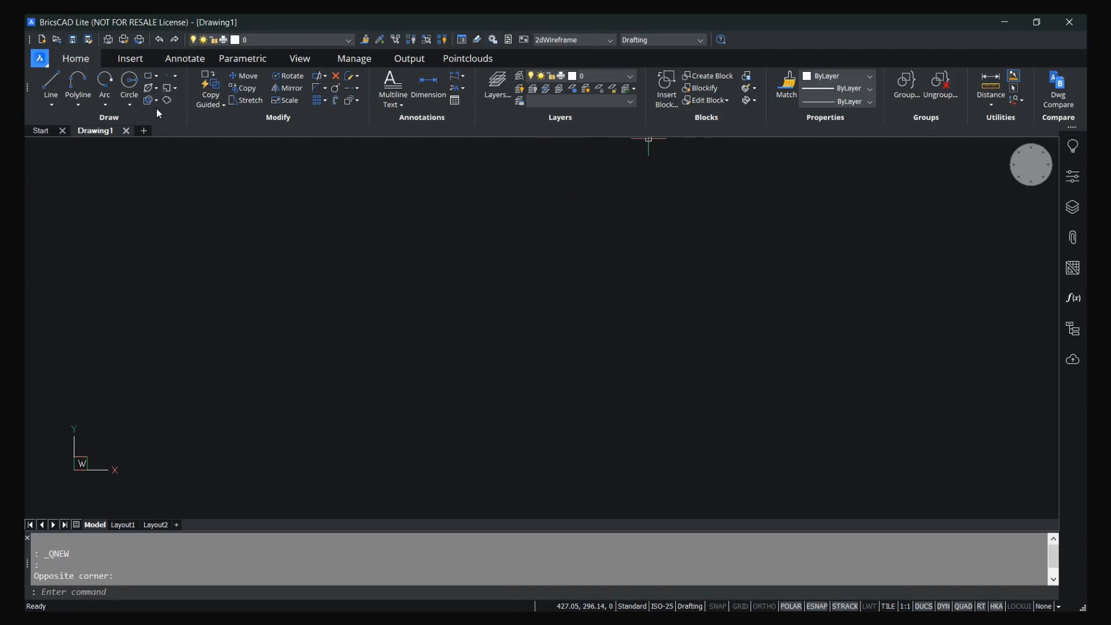
# Examine the tools offered in each ribbon category from Insert to Pointclouds and return to the Home tools.
pyautogui.click(146, 60)
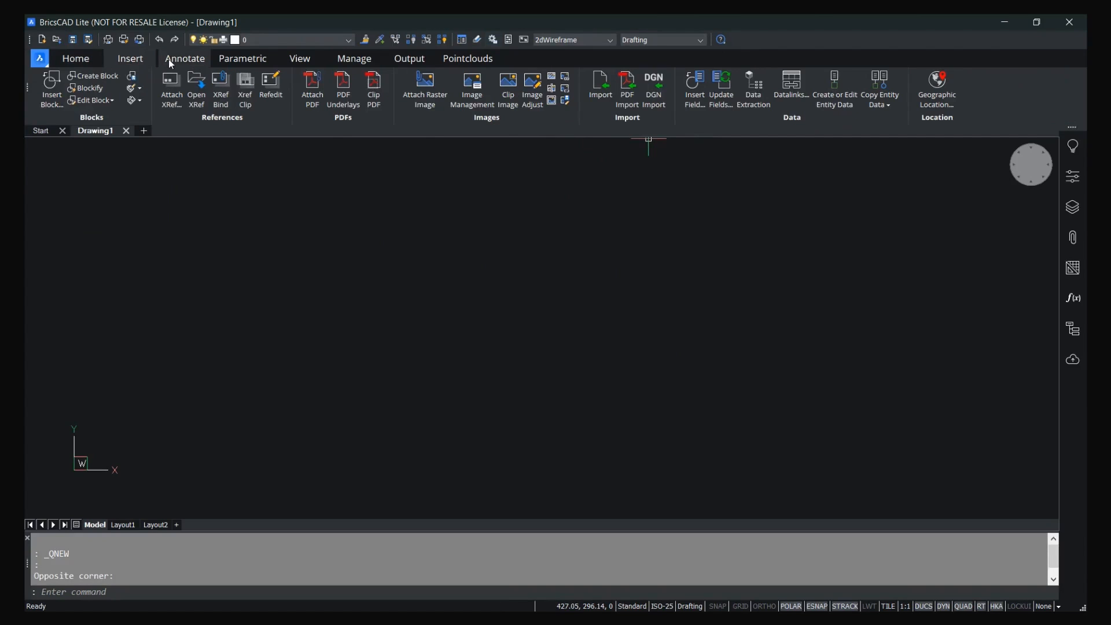
pyautogui.click(168, 59)
pyautogui.click(242, 60)
pyautogui.click(299, 59)
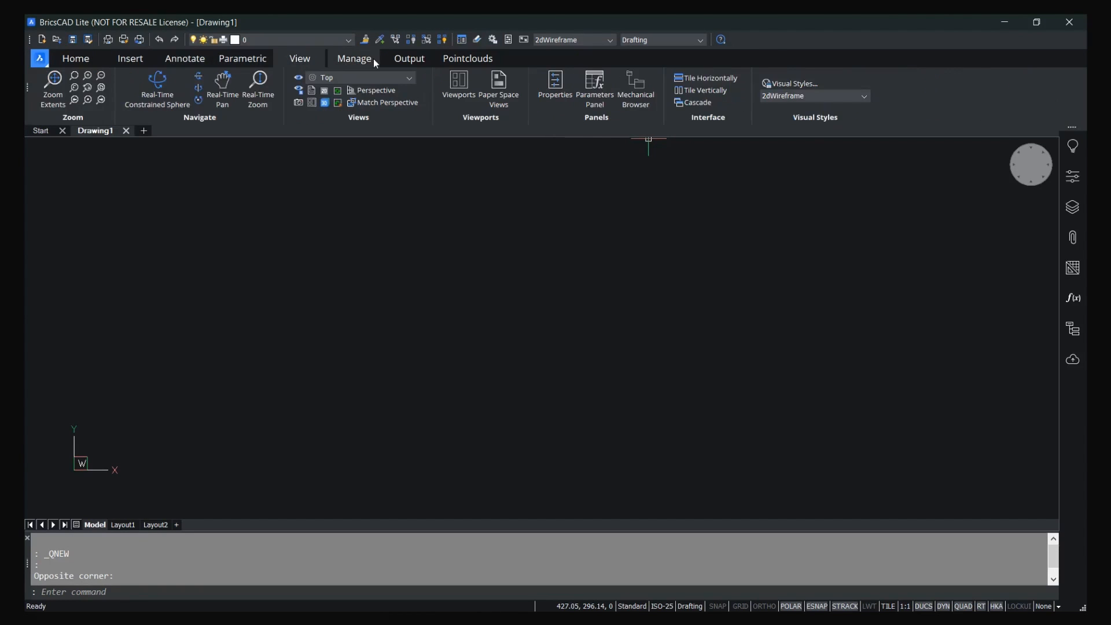
pyautogui.click(374, 58)
pyautogui.click(409, 60)
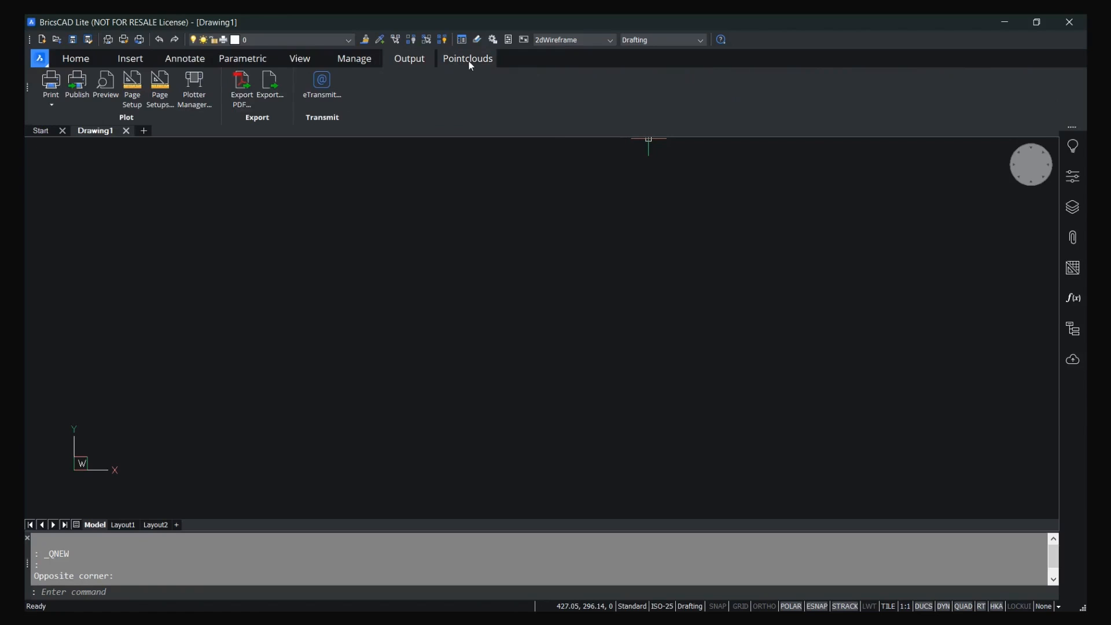
pyautogui.click(468, 61)
pyautogui.click(78, 60)
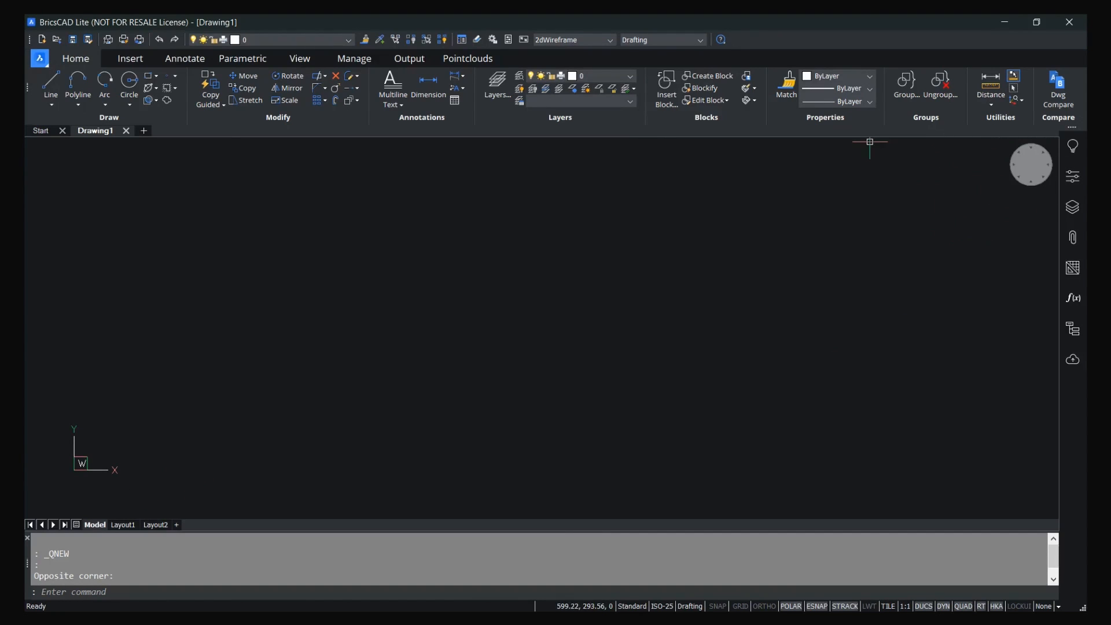
# Examine the Tips, Properties, Layers, Attachments and Bricsys 24/7 panels and collapse them again.
pyautogui.click(1078, 154)
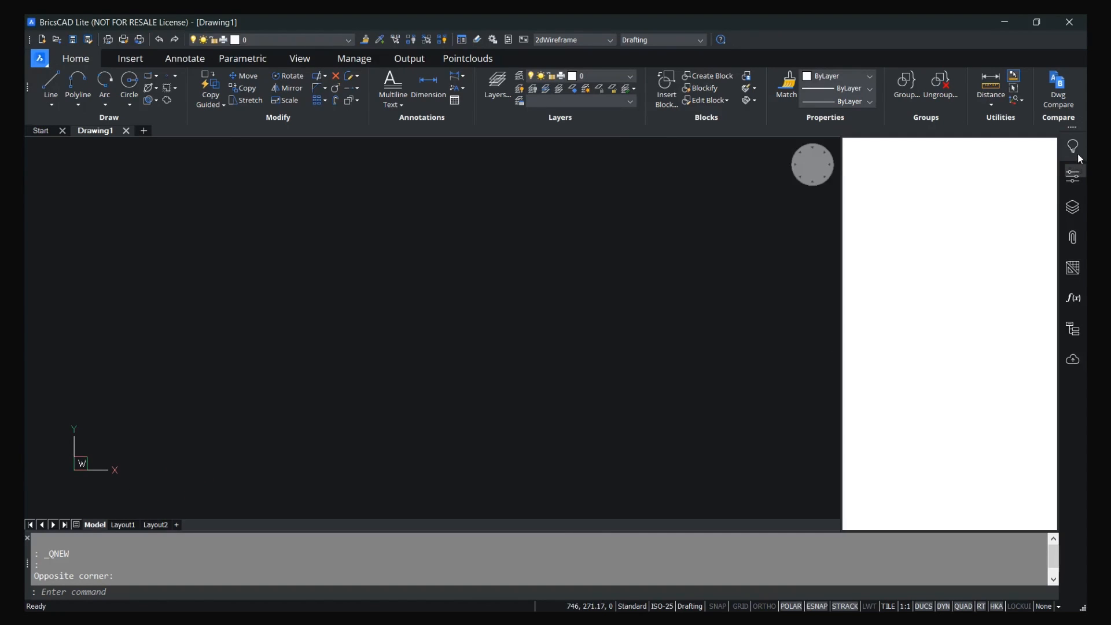
pyautogui.rightClick(1078, 154)
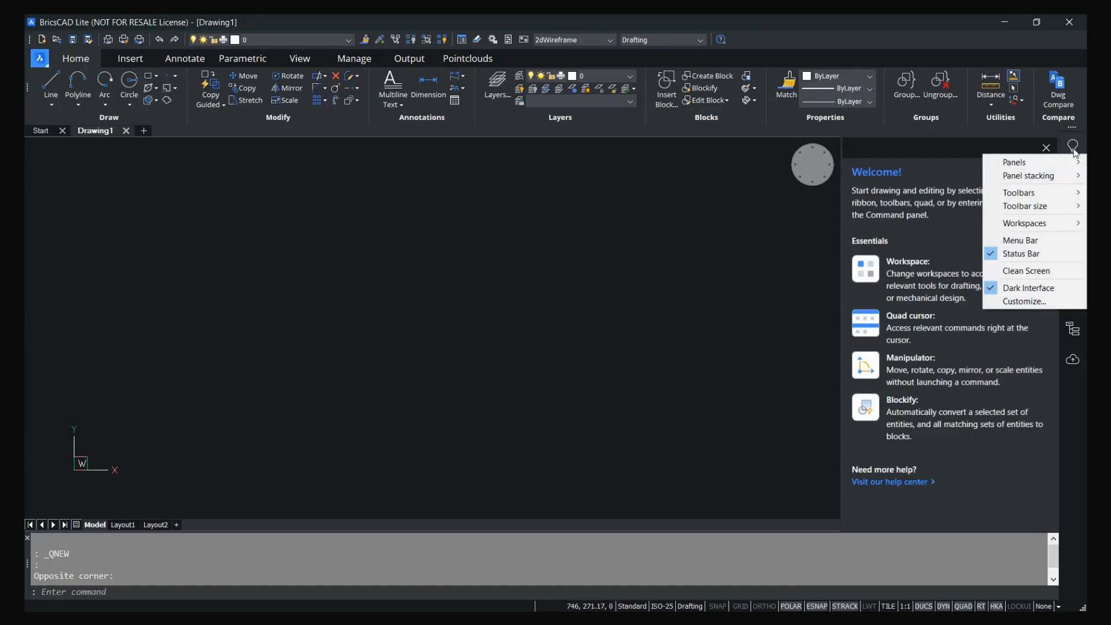
pyautogui.click(1074, 148)
pyautogui.click(1073, 149)
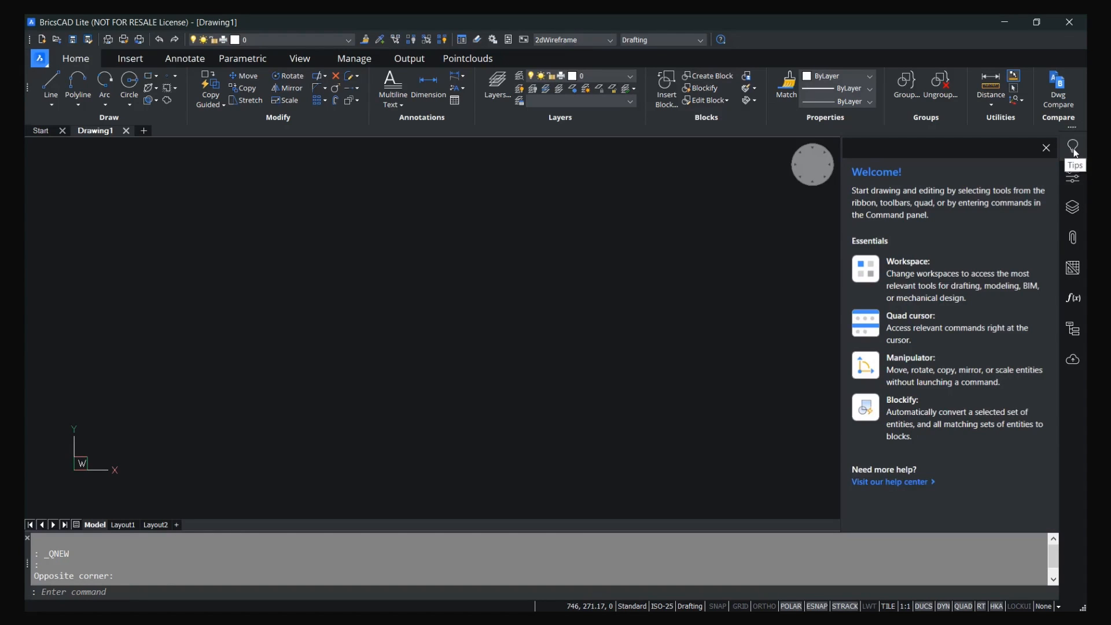
pyautogui.click(1075, 152)
pyautogui.click(1069, 183)
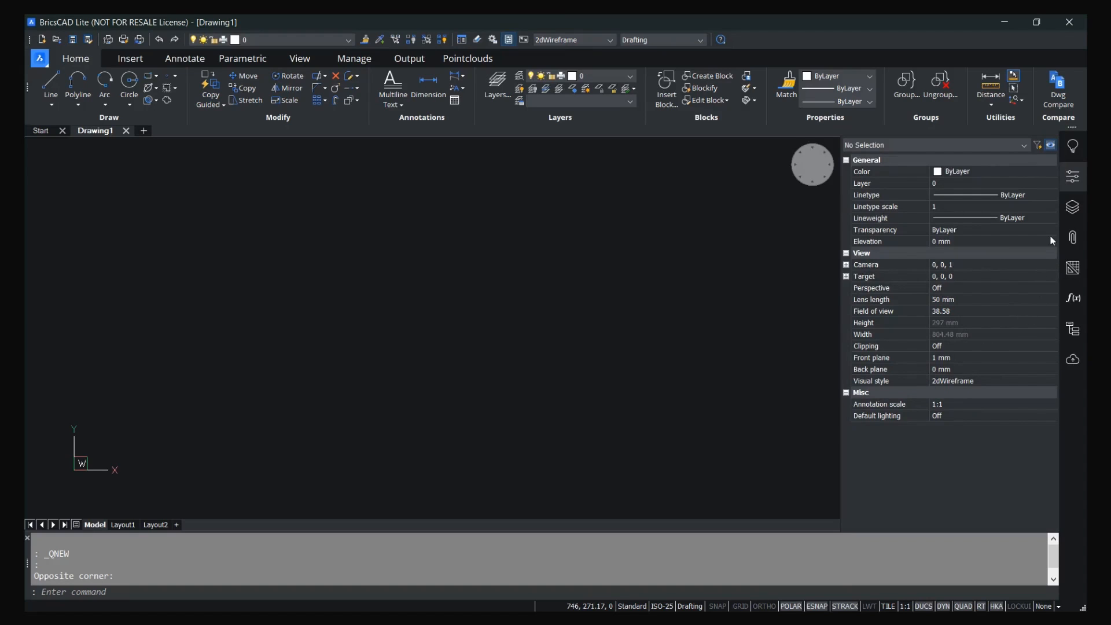
pyautogui.click(1074, 176)
pyautogui.click(1073, 207)
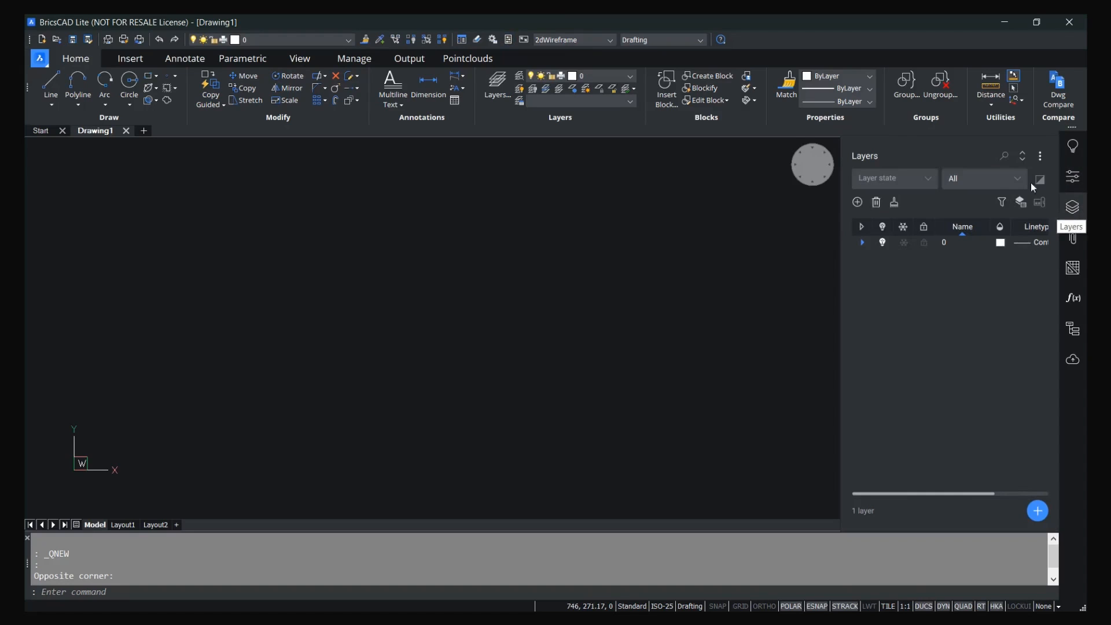
pyautogui.click(1073, 237)
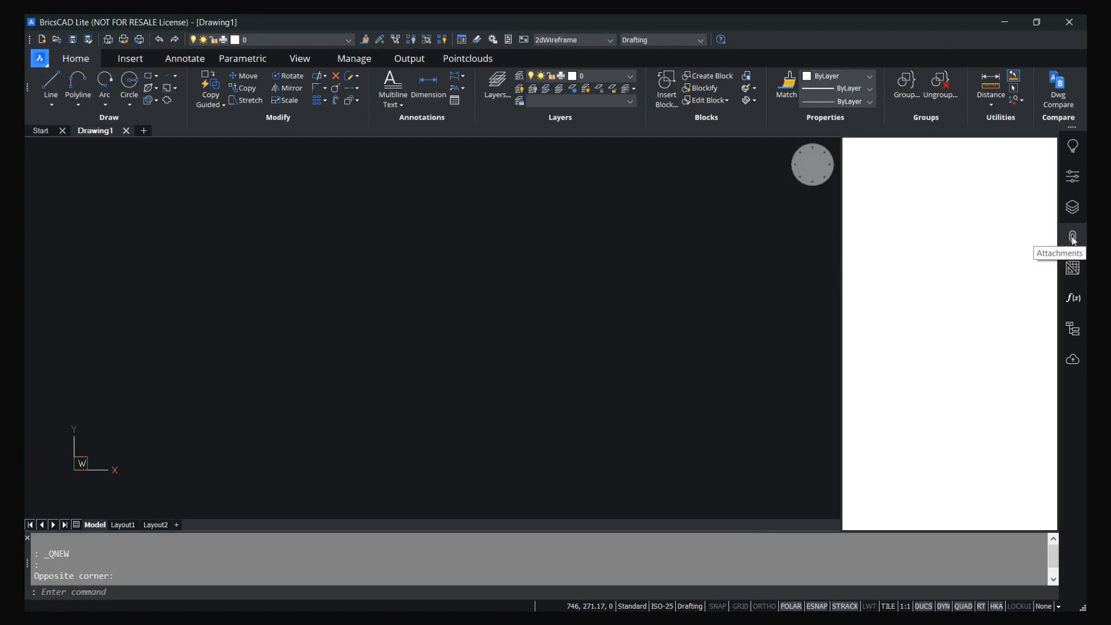
pyautogui.click(1071, 366)
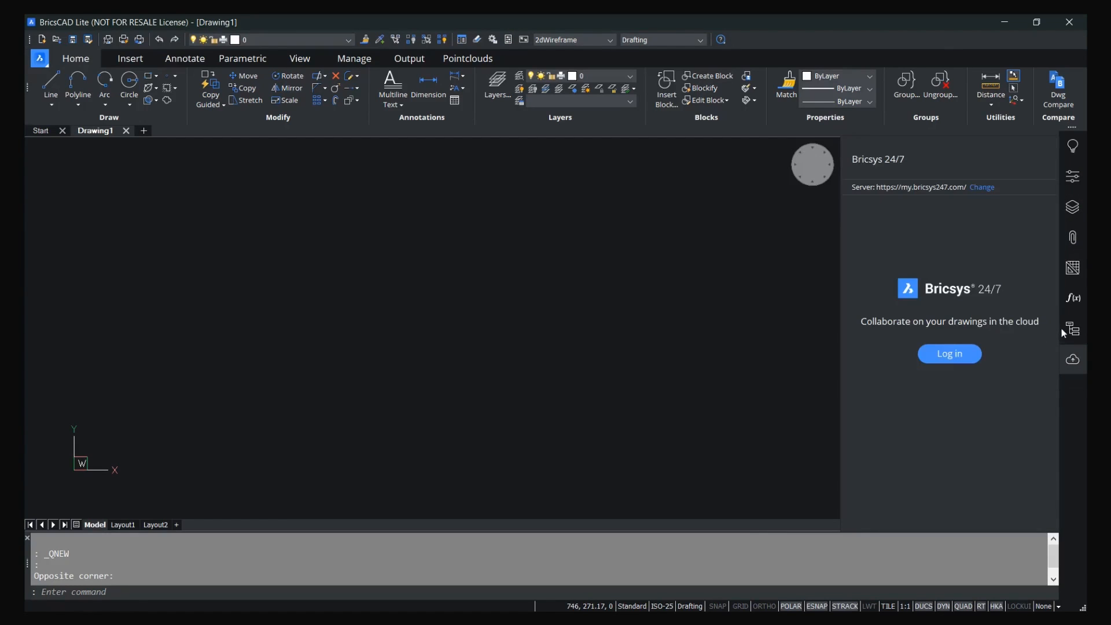
pyautogui.click(1081, 371)
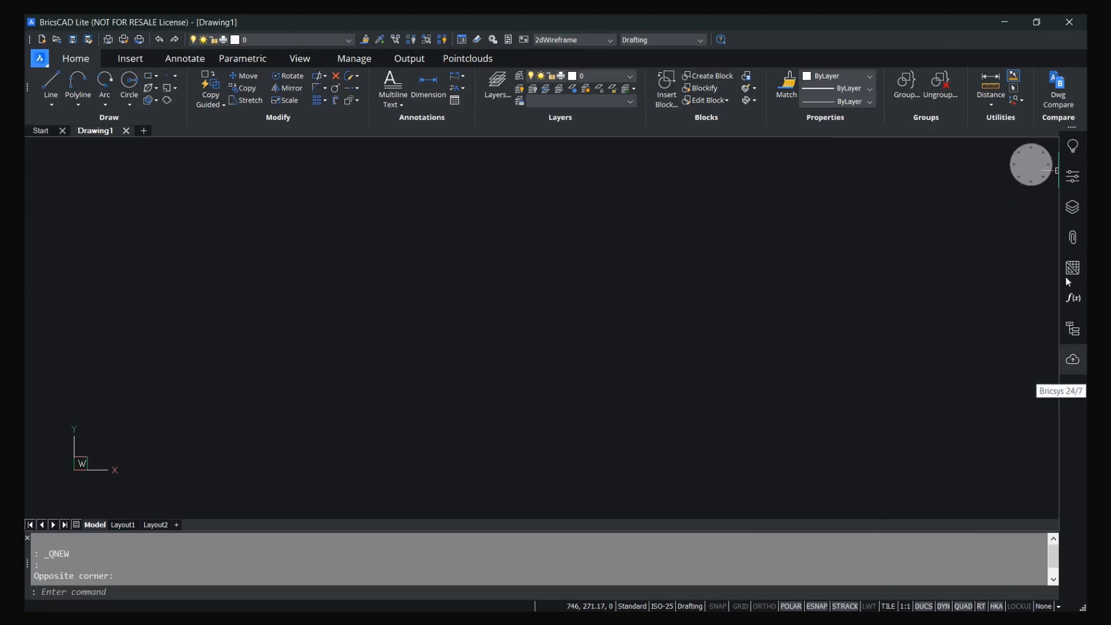
# Show the Library panel in the workspace.
pyautogui.rightClick(850, 36)
pyautogui.moveTo(857, 41)
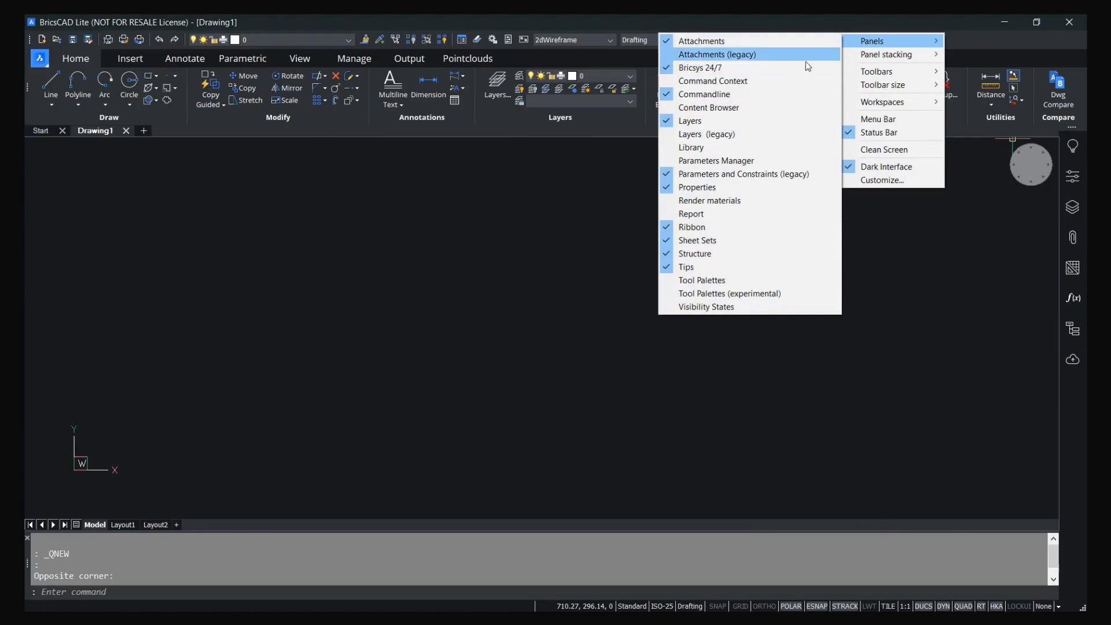
pyautogui.click(717, 148)
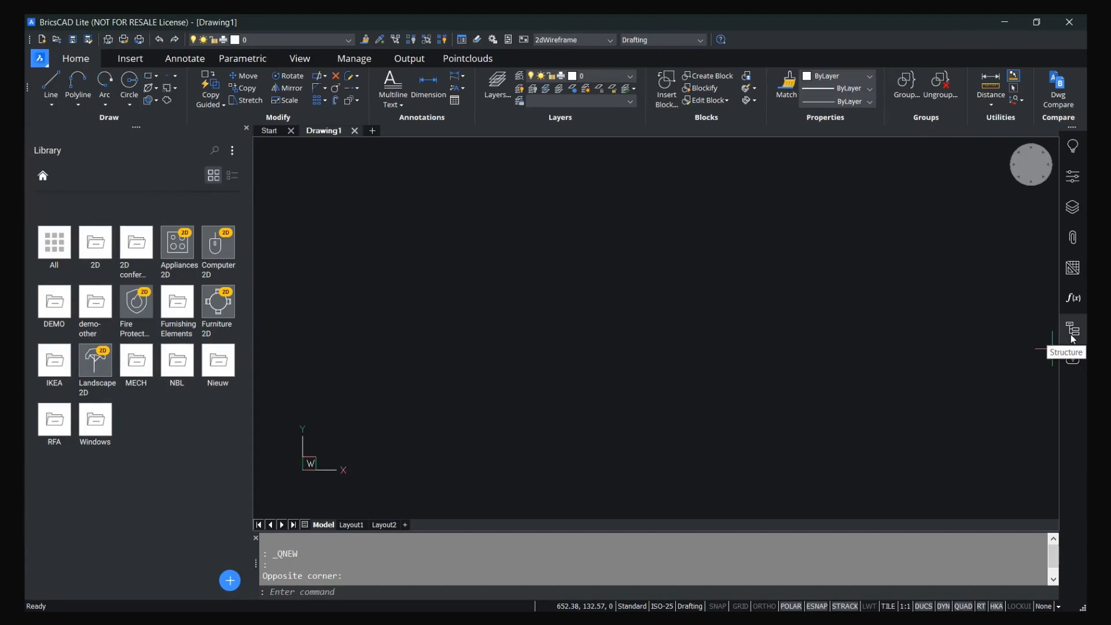
# Stack the Structure panel with the Library panel, widen the shared panel area and collapse it.
pyautogui.moveTo(1072, 334); pyautogui.dragTo(152, 242)
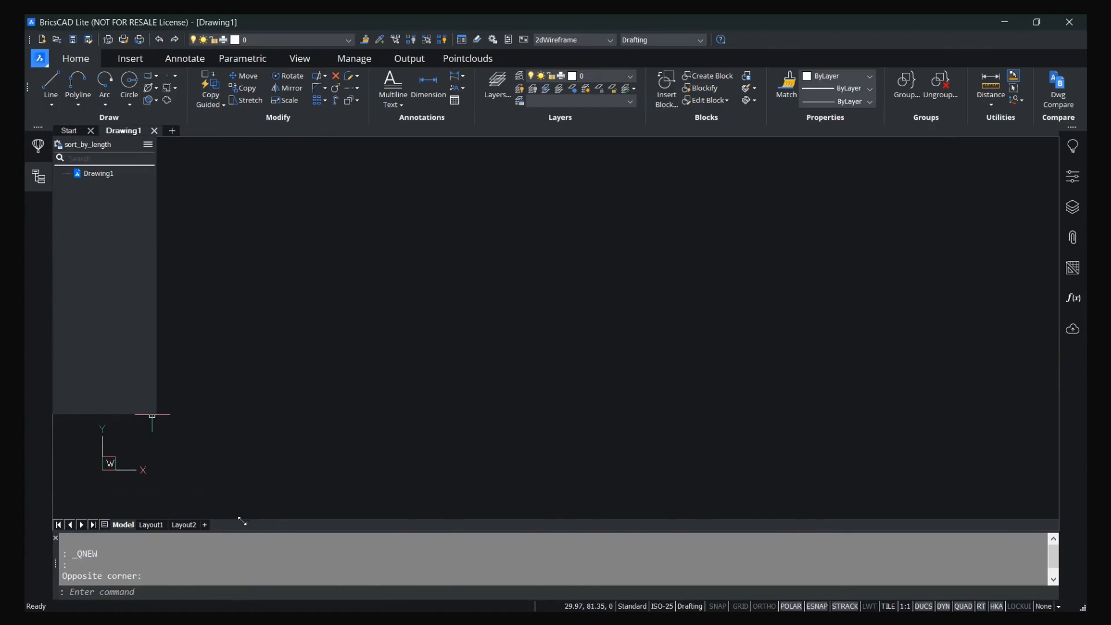
pyautogui.moveTo(214, 596); pyautogui.dragTo(215, 597)
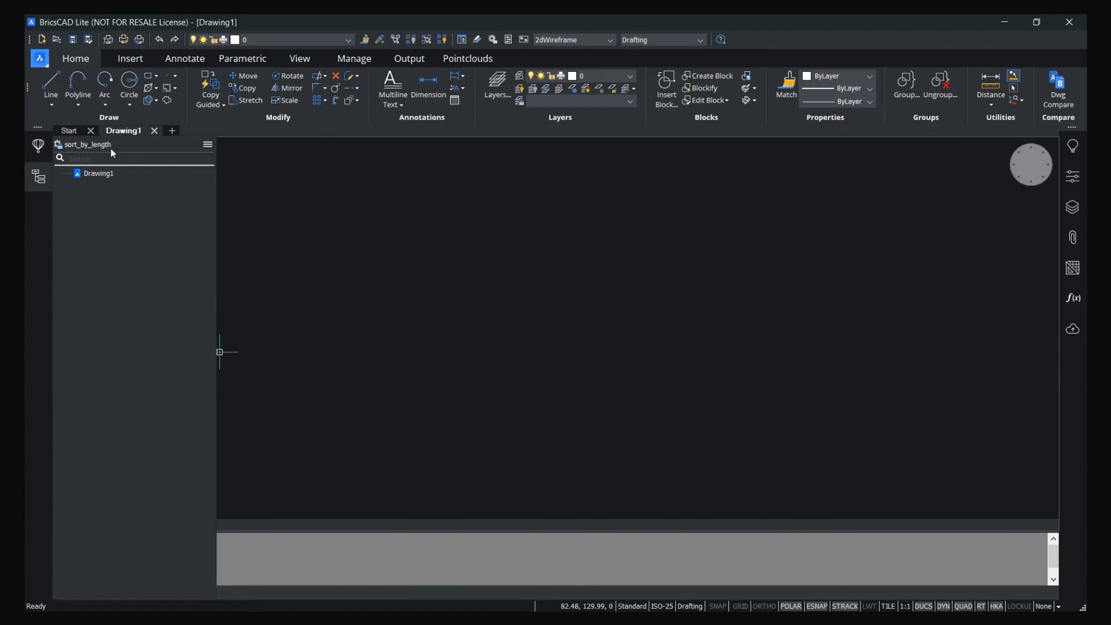
pyautogui.click(35, 151)
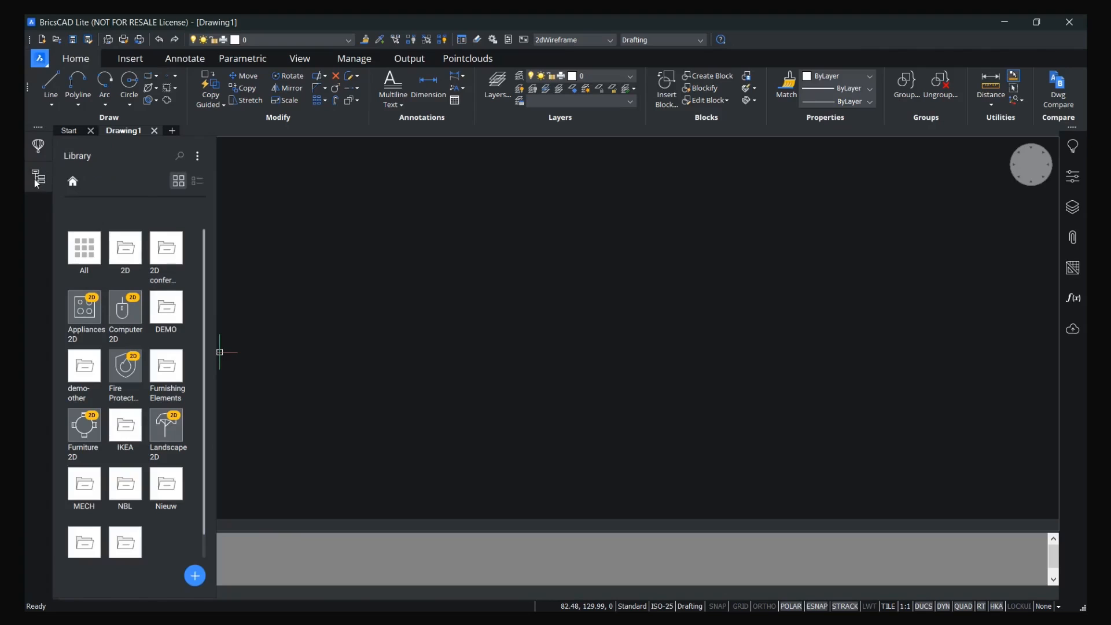
pyautogui.click(35, 177)
pyautogui.click(33, 145)
pyautogui.moveTo(216, 206); pyautogui.dragTo(242, 207)
pyautogui.click(39, 148)
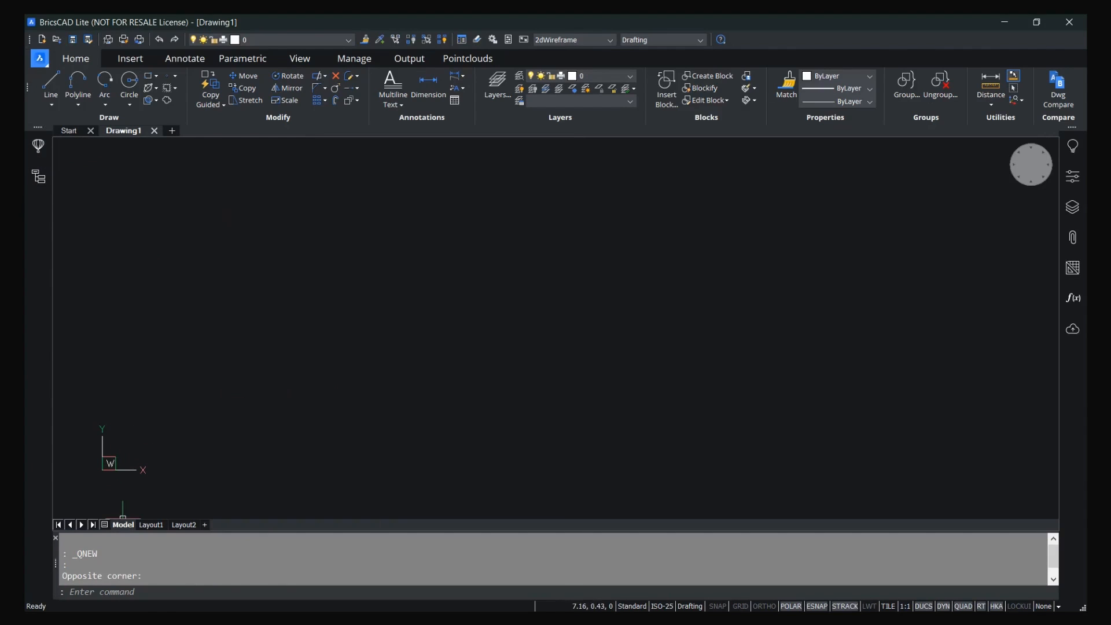
# Draw a single diagonal line rising from near the origin to about 283, 171 using the L command.
pyautogui.click(154, 595)
pyautogui.press('Return')
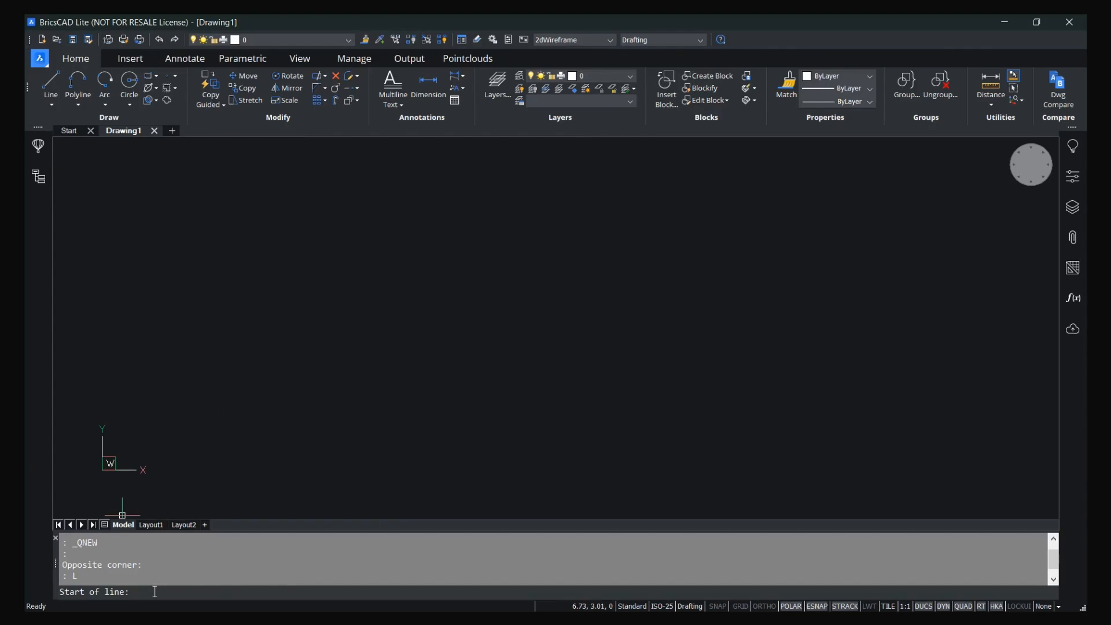
pyautogui.click(195, 451)
pyautogui.click(479, 299)
pyautogui.press('Return')
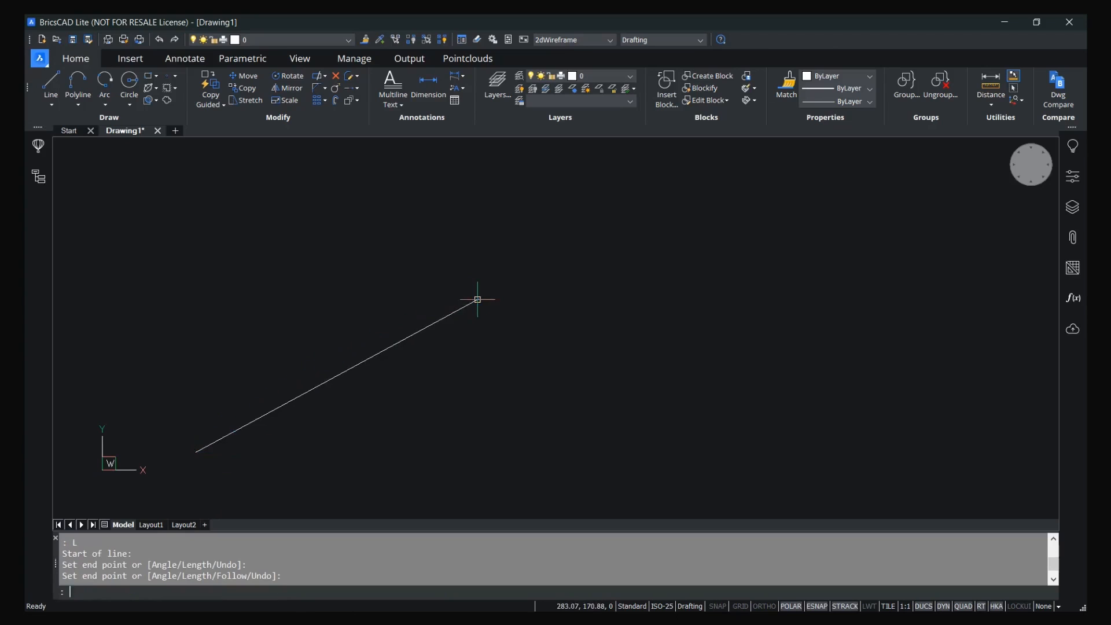
# Draw a circle centred at about 362, 122, beside the line's upper end, setting its radius freehand.
pyautogui.write('c')
pyautogui.press('Return')
pyautogui.click(579, 362)
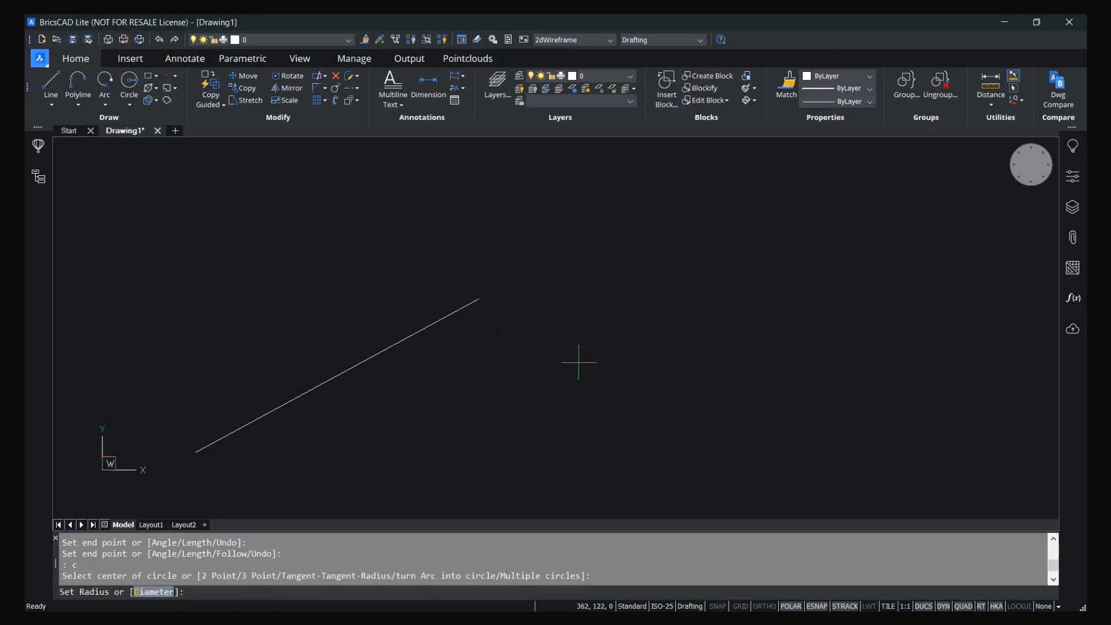
pyautogui.click(633, 409)
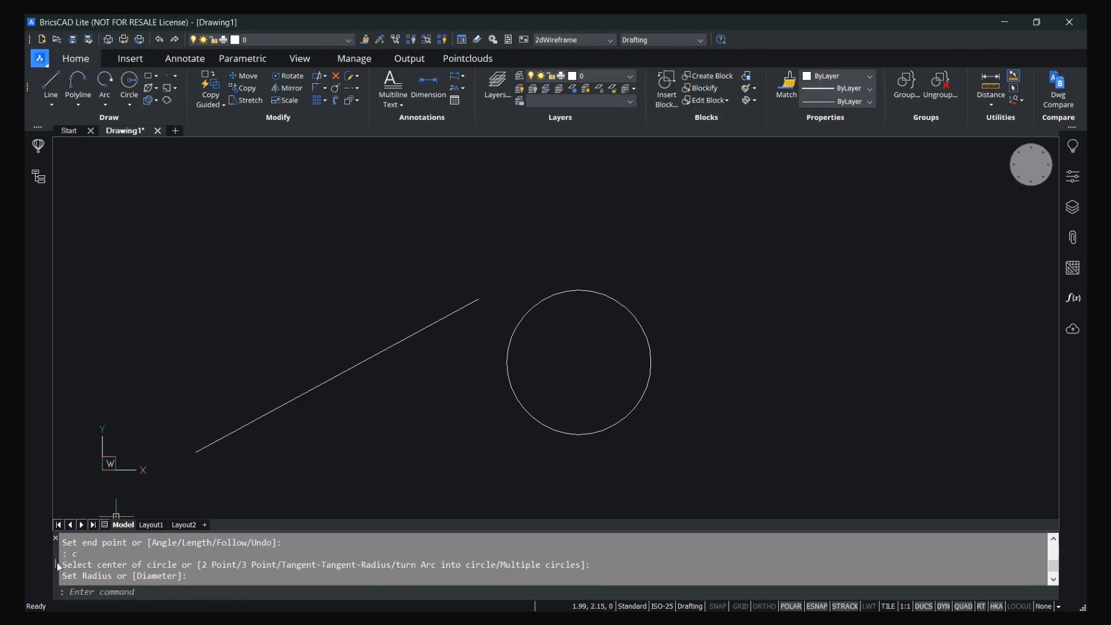
# Float the command line along the drawing area's lower edge and widen it, briefly viewing its command history.
pyautogui.moveTo(57, 562)
pyautogui.mouseDown()
pyautogui.moveTo(92, 484)
pyautogui.moveTo(89, 540)
pyautogui.moveTo(69, 578)
pyautogui.mouseUp()
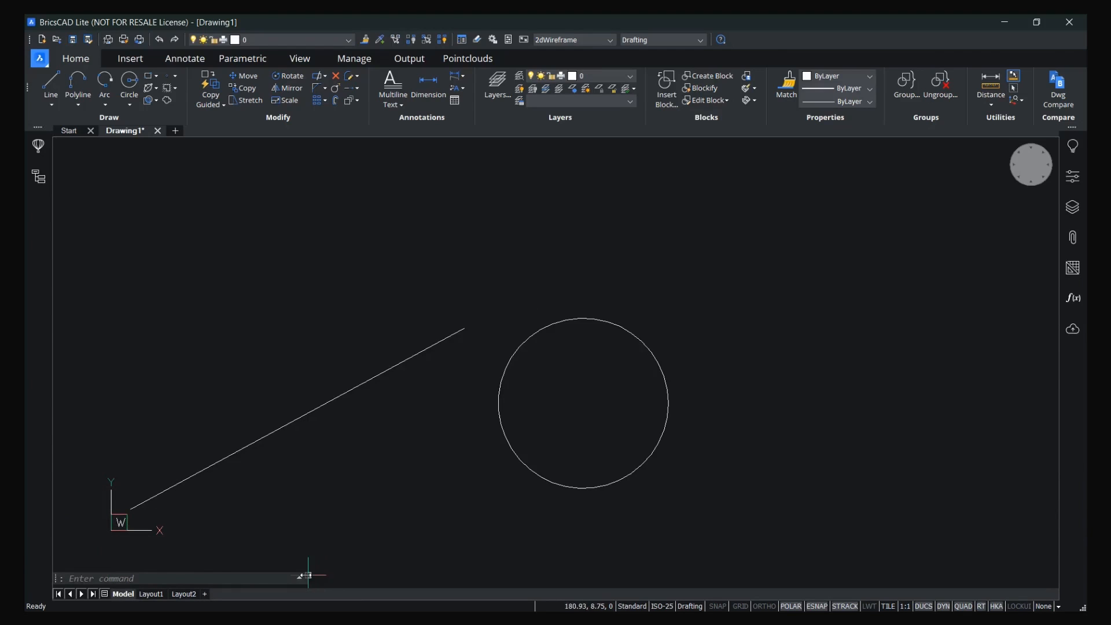
pyautogui.moveTo(307, 576); pyautogui.dragTo(454, 575)
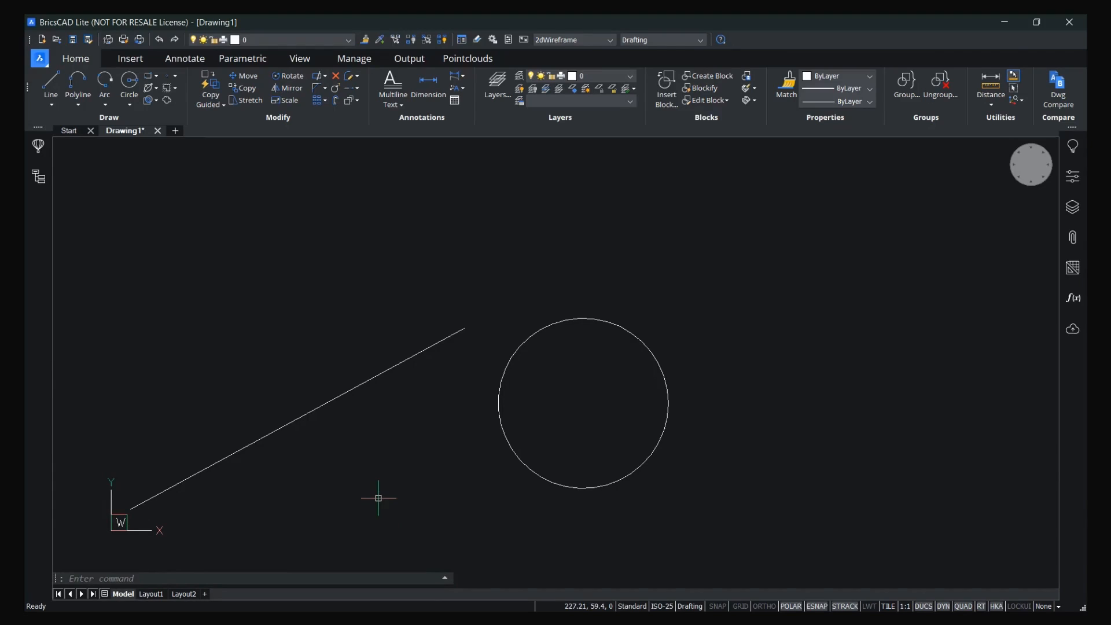
pyautogui.press('F2')
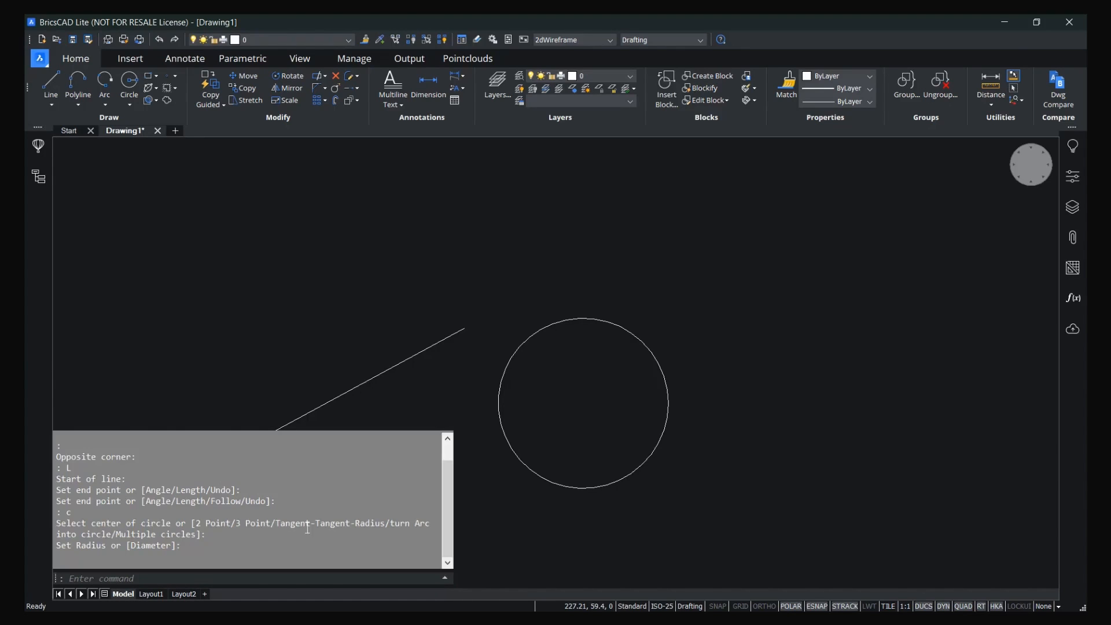
pyautogui.press('F2')
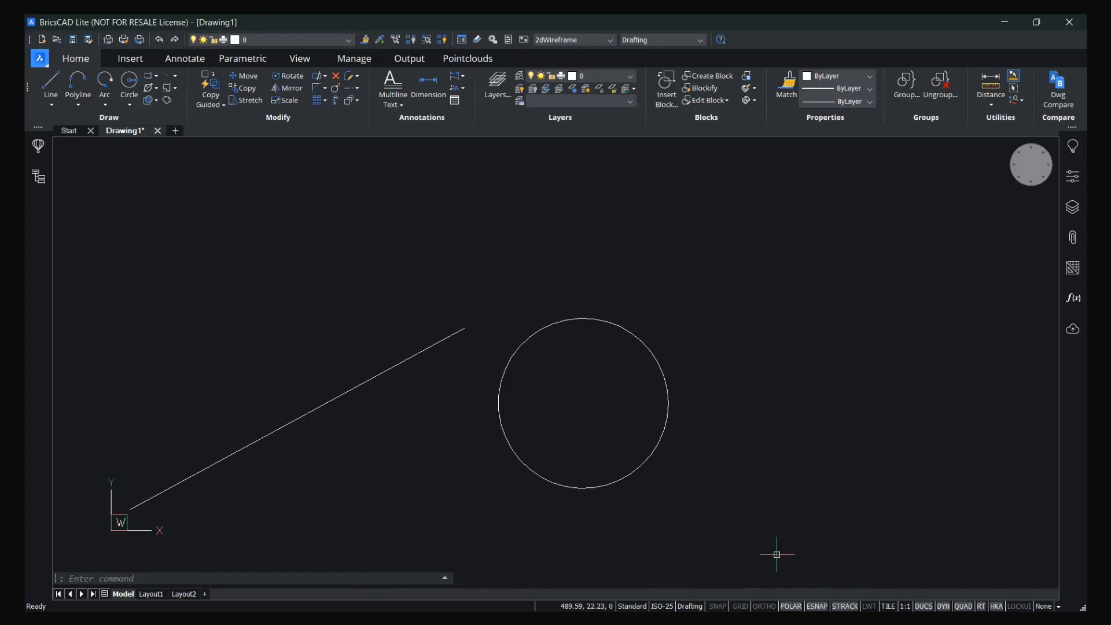
# Look over the available entity snap modes and turn Ortho mode on.
pyautogui.rightClick(818, 606)
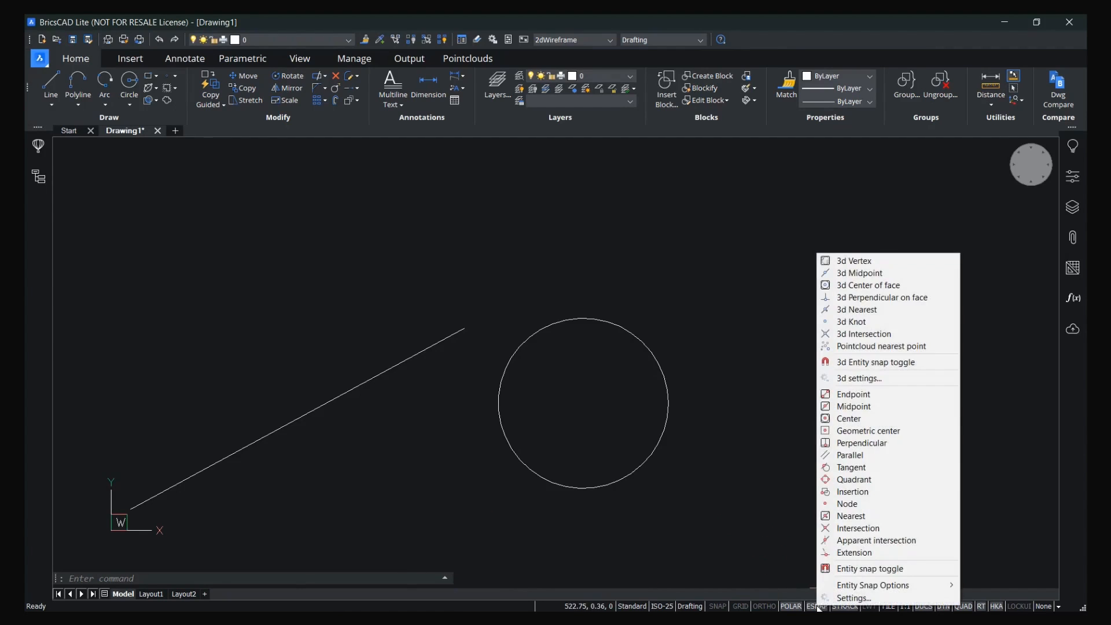
pyautogui.click(779, 517)
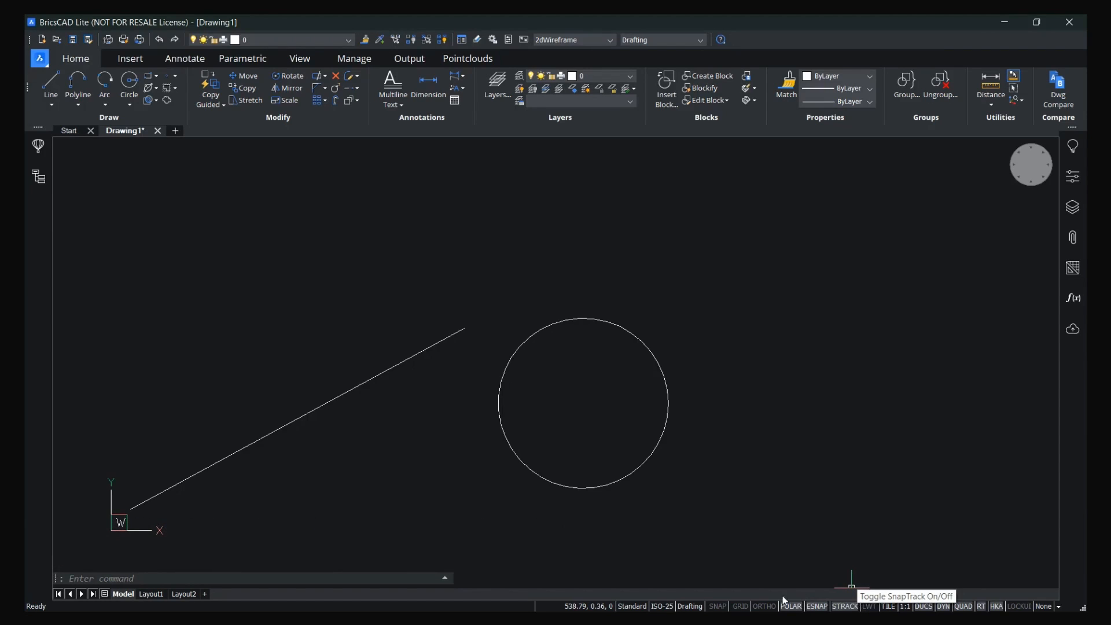
pyautogui.click(766, 607)
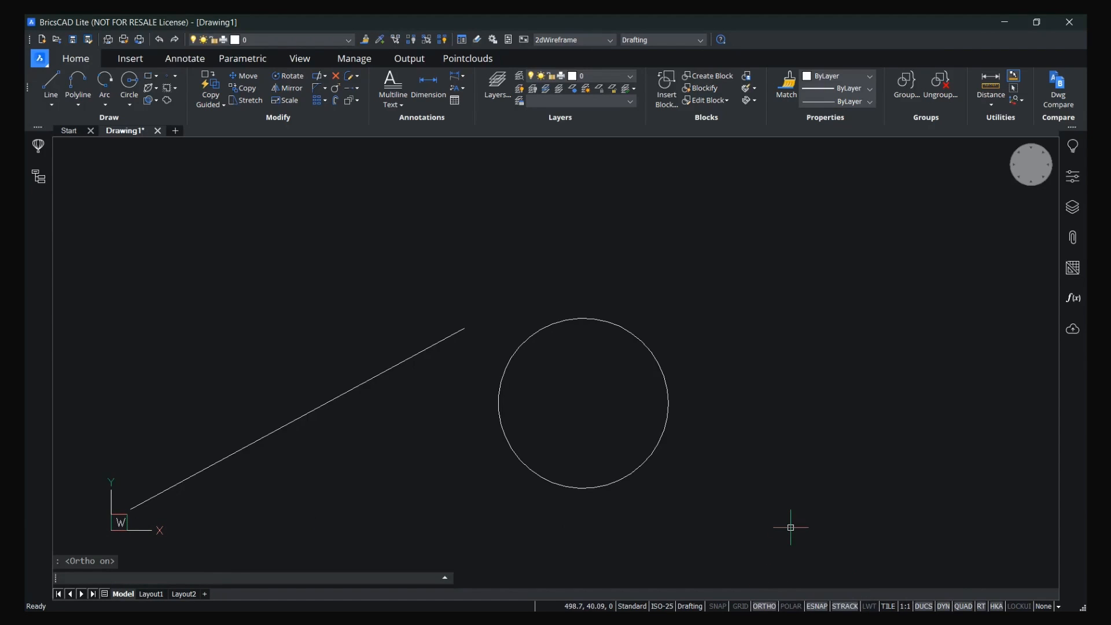
# Draw an open stepped outline of six connected horizontal and vertical lines beyond the circle, its uppermost line about 58 mm long.
pyautogui.write('l')
pyautogui.press('Return')
pyautogui.click(752, 514)
pyautogui.click(952, 514)
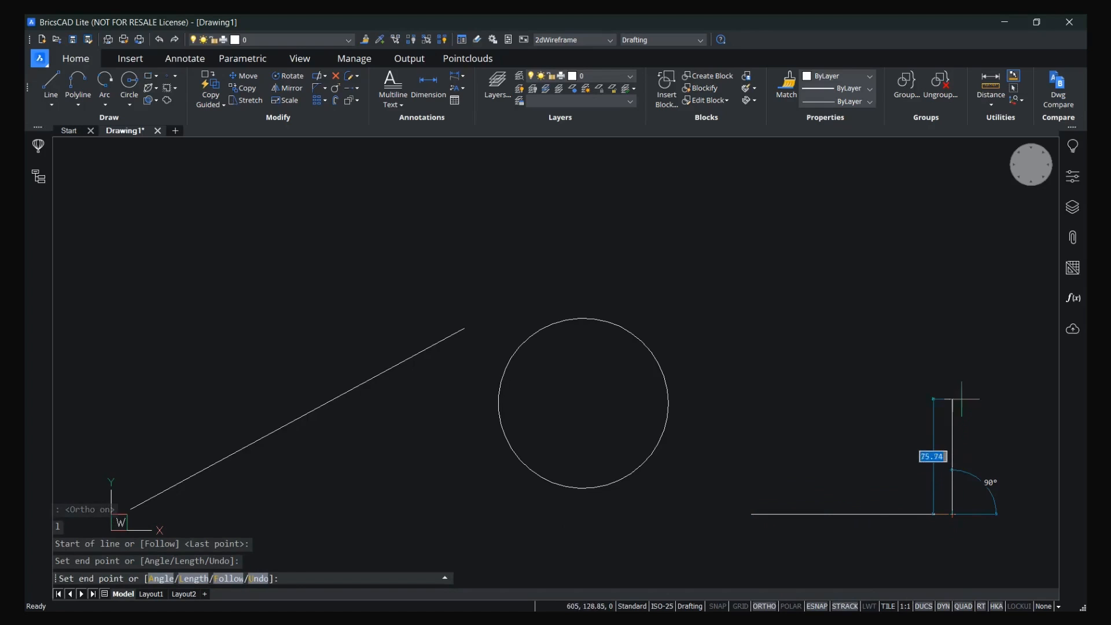
pyautogui.click(962, 399)
pyautogui.click(950, 367)
pyautogui.click(863, 370)
pyautogui.click(864, 449)
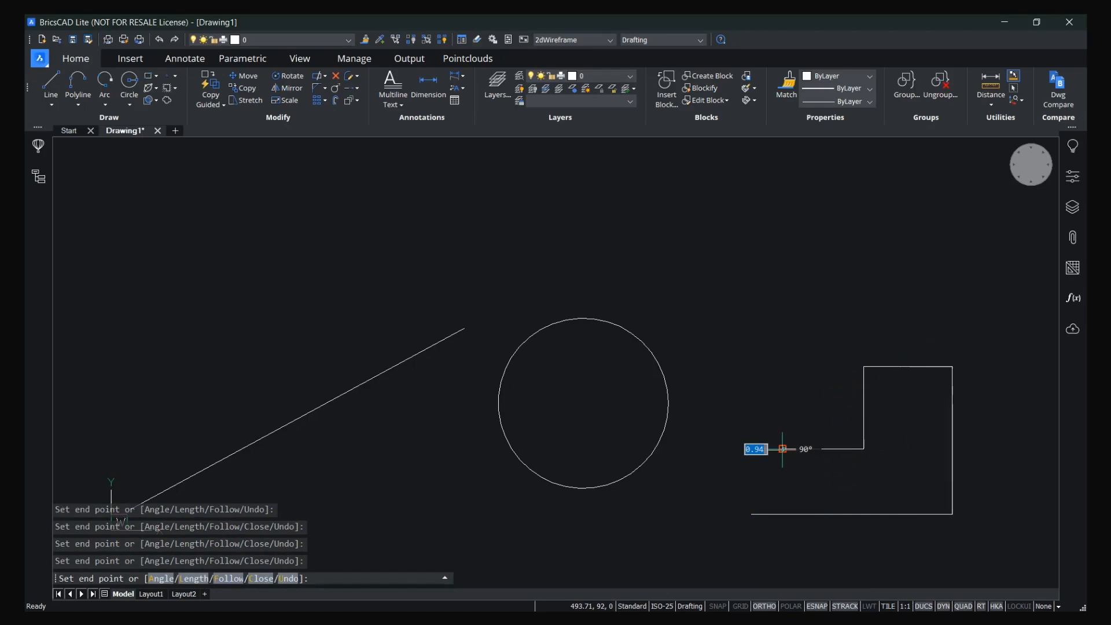
pyautogui.click(782, 449)
pyautogui.press('Return')
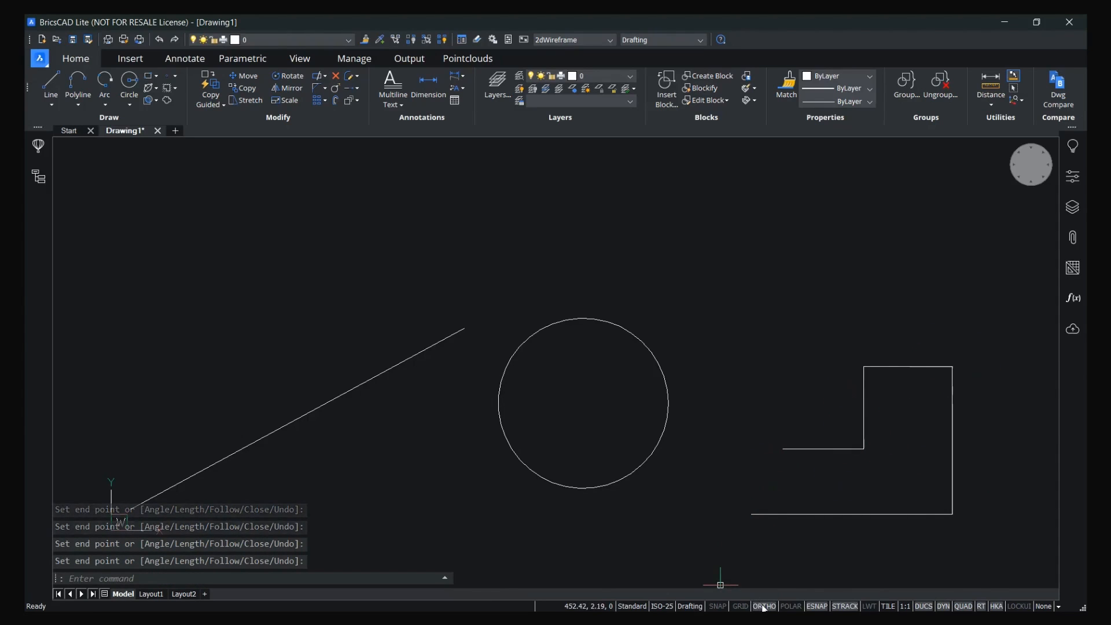
# Turn Ortho mode off, and show the drawing grid briefly before switching it off again.
pyautogui.click(764, 606)
pyautogui.click(740, 606)
pyautogui.scroll(-2, 707, 480)
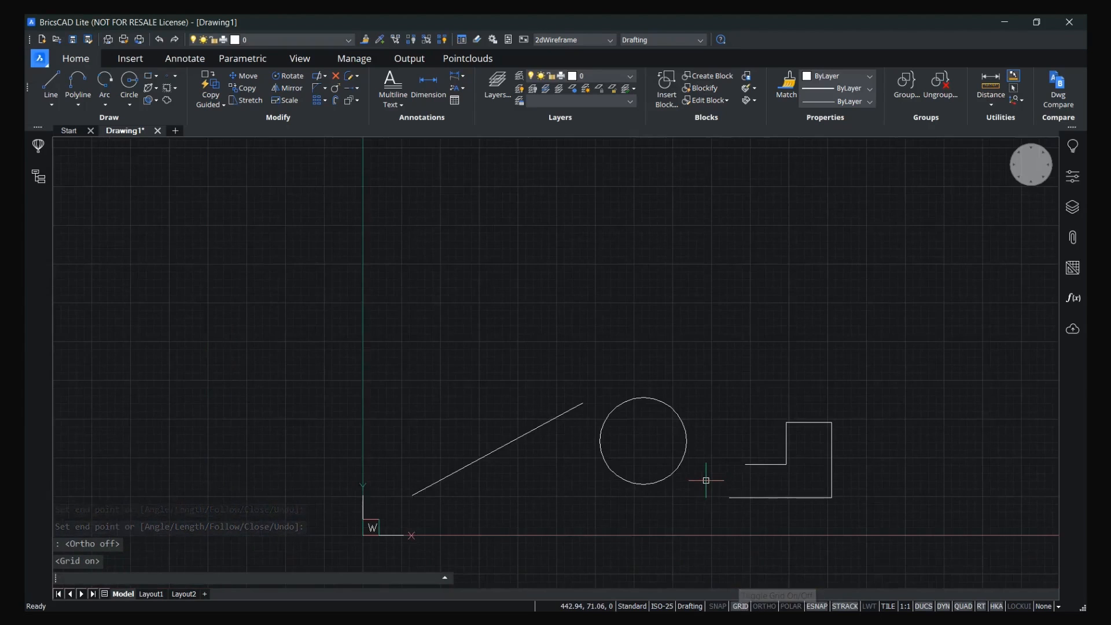
pyautogui.scroll(6, 706, 481)
pyautogui.scroll(-5, 707, 480)
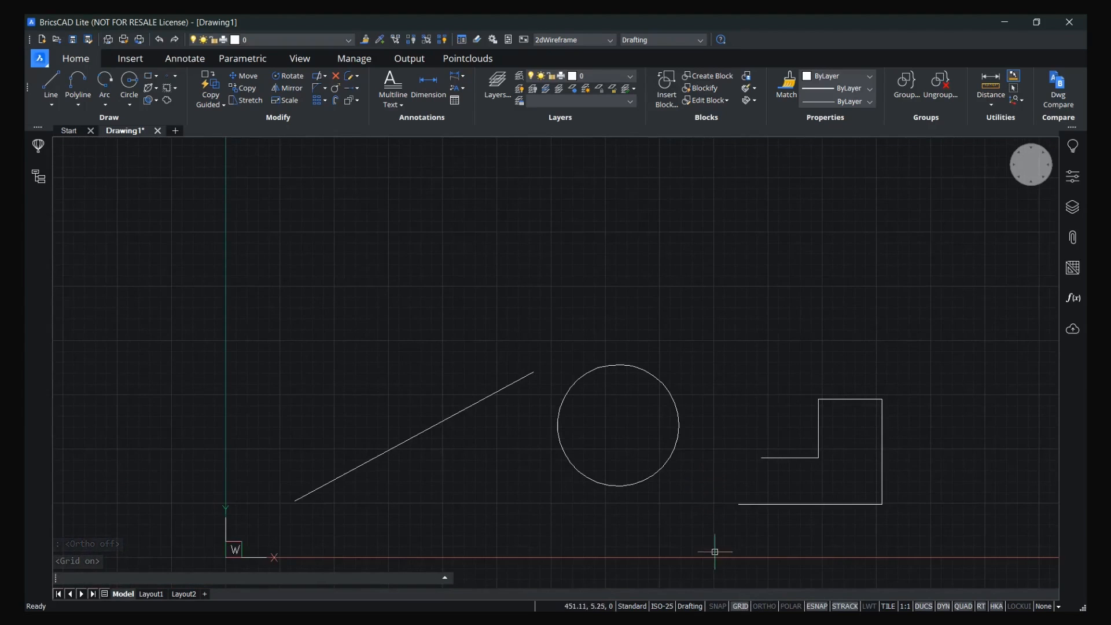
pyautogui.click(741, 606)
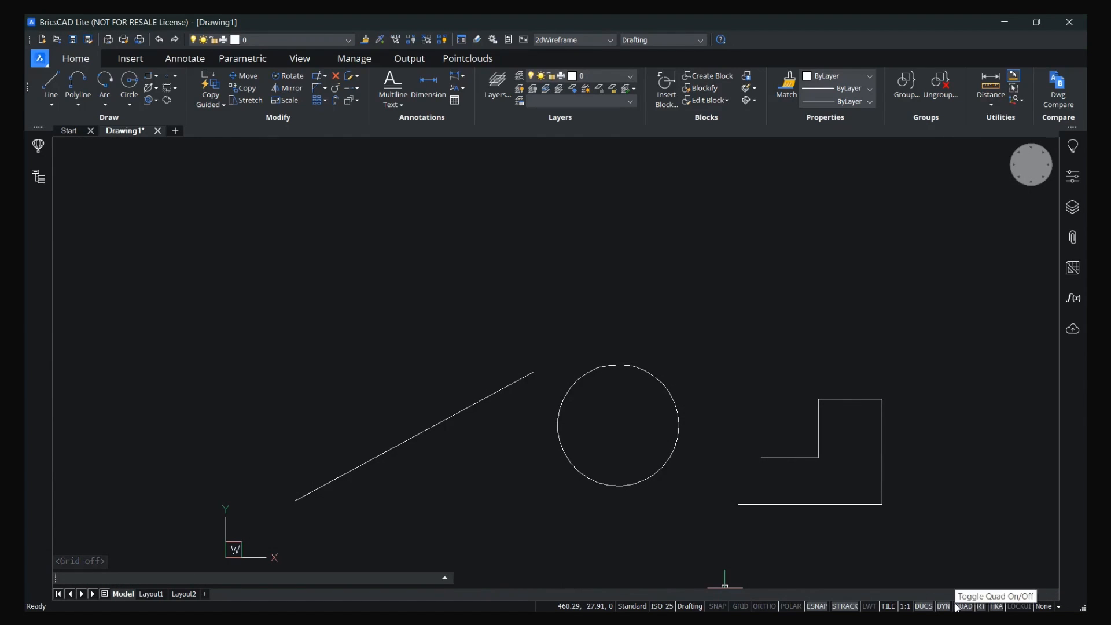
# Change the colour of the stepped outline's uppermost horizontal line to Green using the Quad.
pyautogui.click(955, 514)
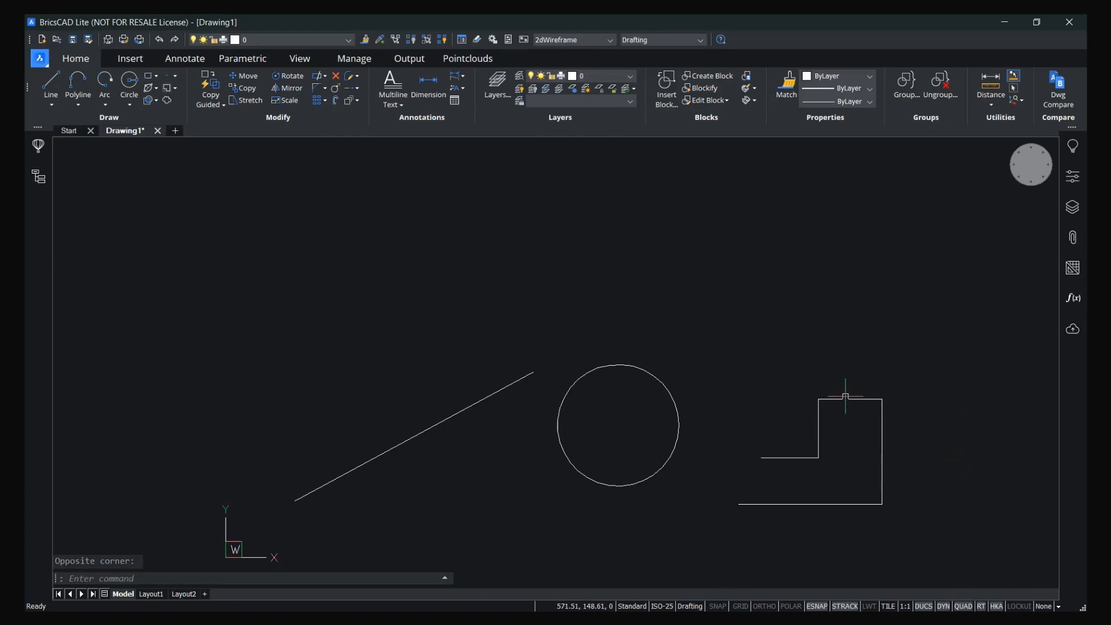
pyautogui.moveTo(846, 397)
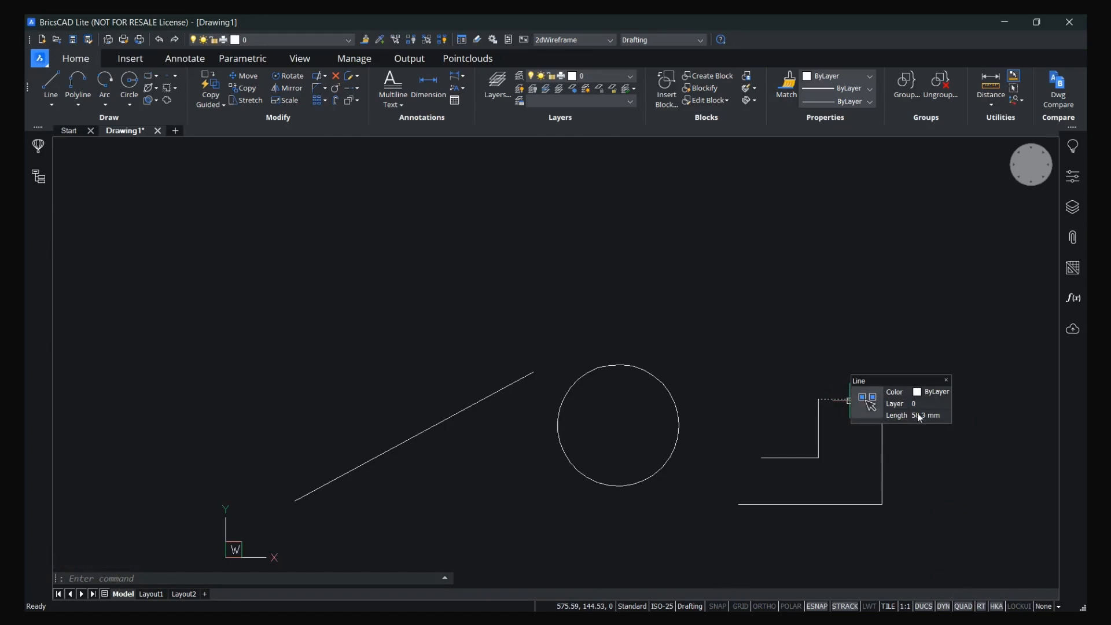
pyautogui.click(940, 393)
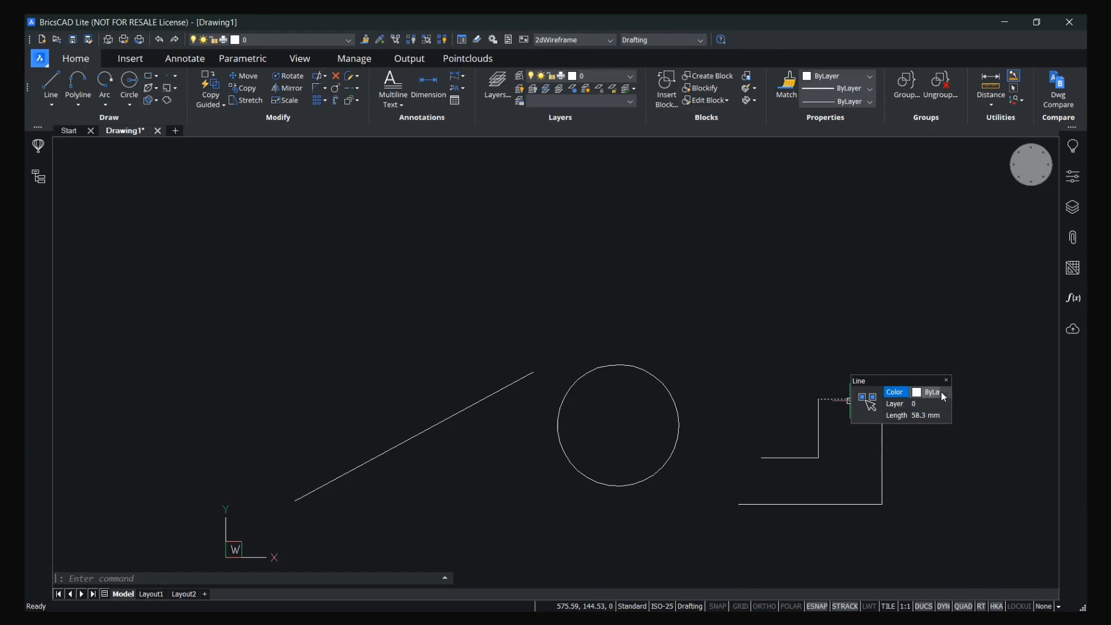
pyautogui.click(941, 391)
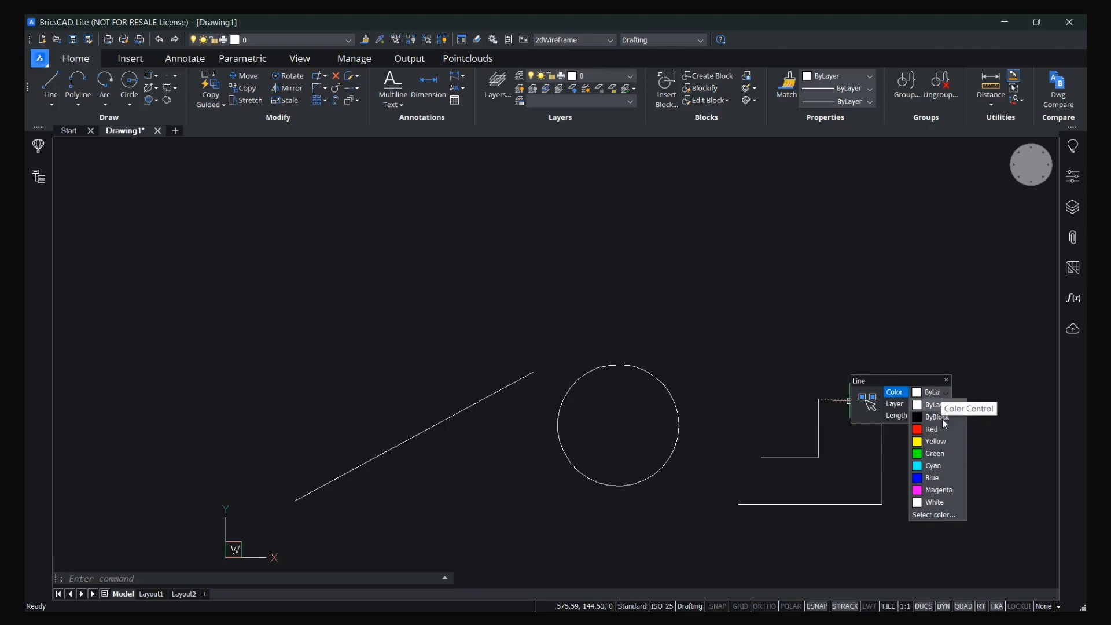
pyautogui.click(945, 455)
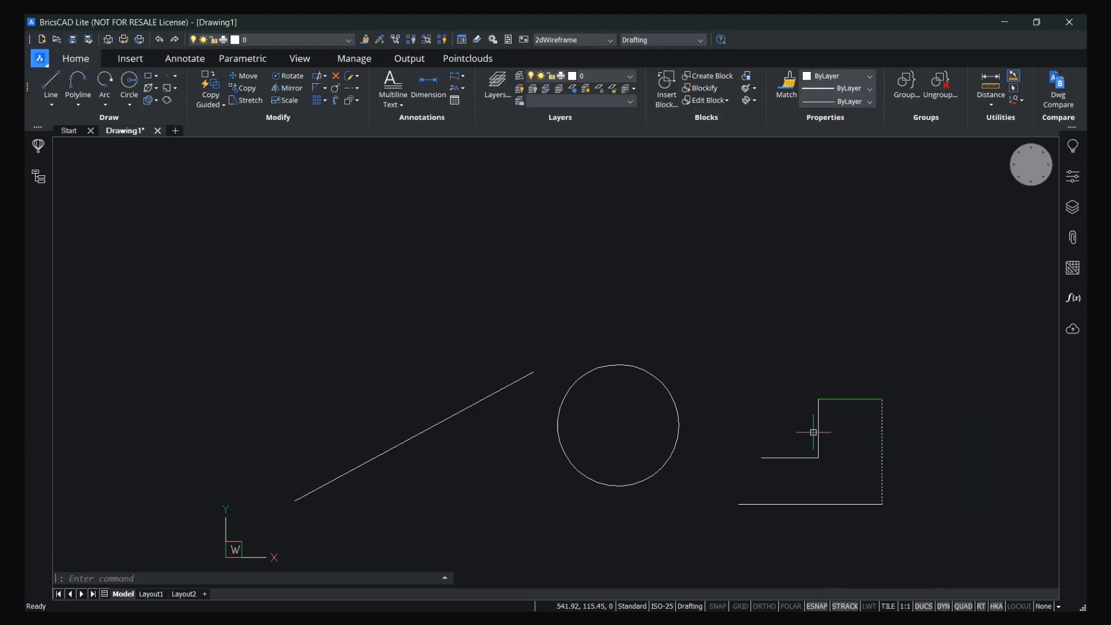
# Check the circle's radius, area and layer options in the Quad and offset the circle inward through a freehand point.
pyautogui.moveTo(631, 364)
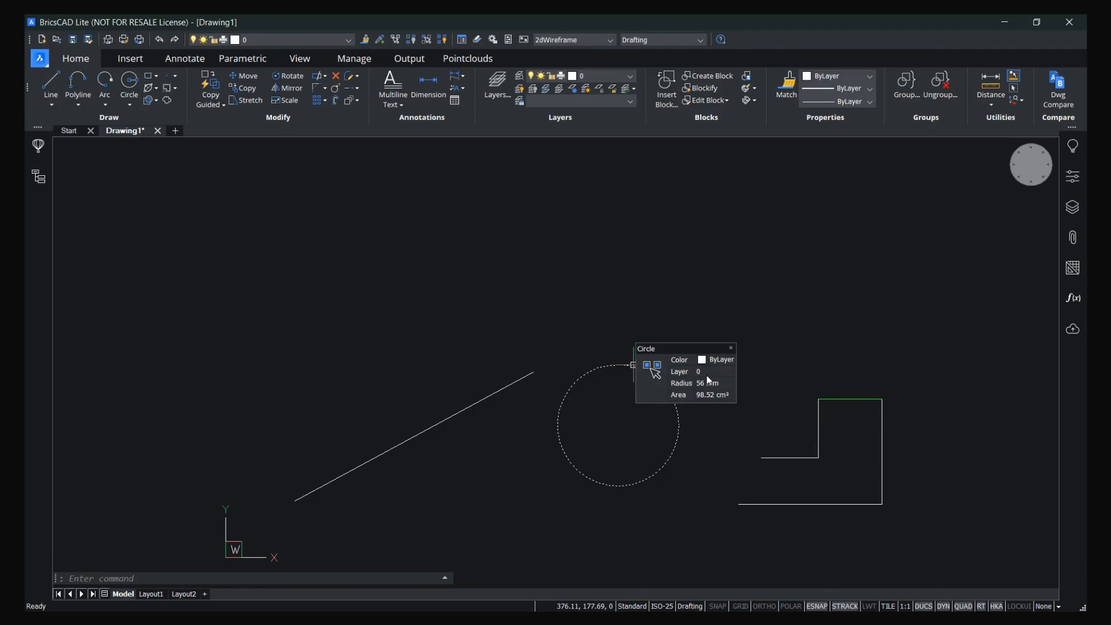
pyautogui.click(729, 383)
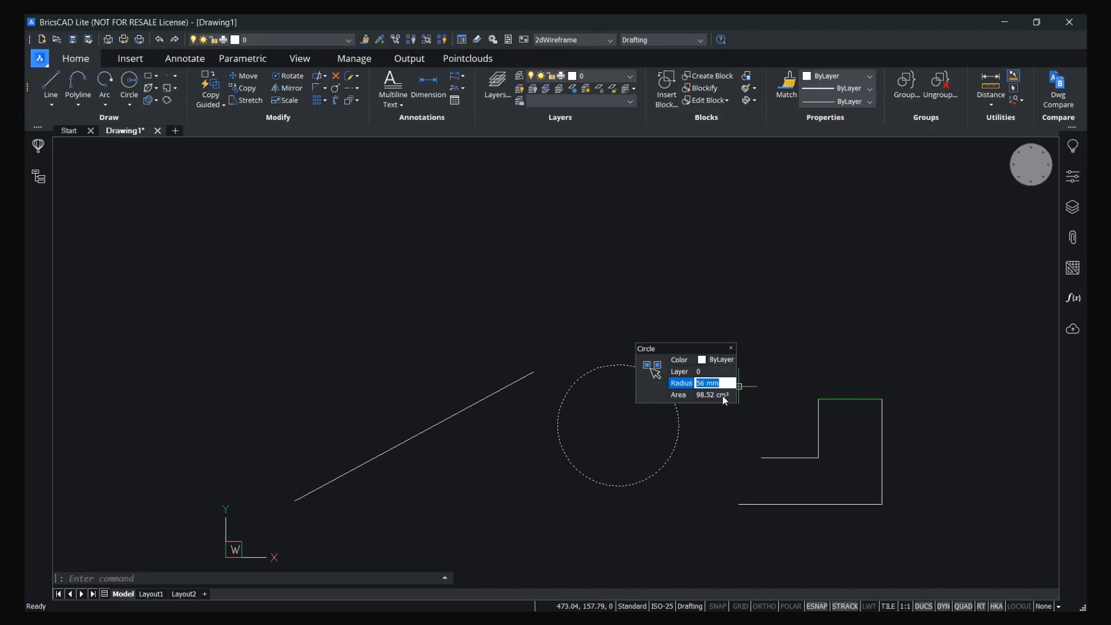
pyautogui.click(729, 396)
pyautogui.click(718, 373)
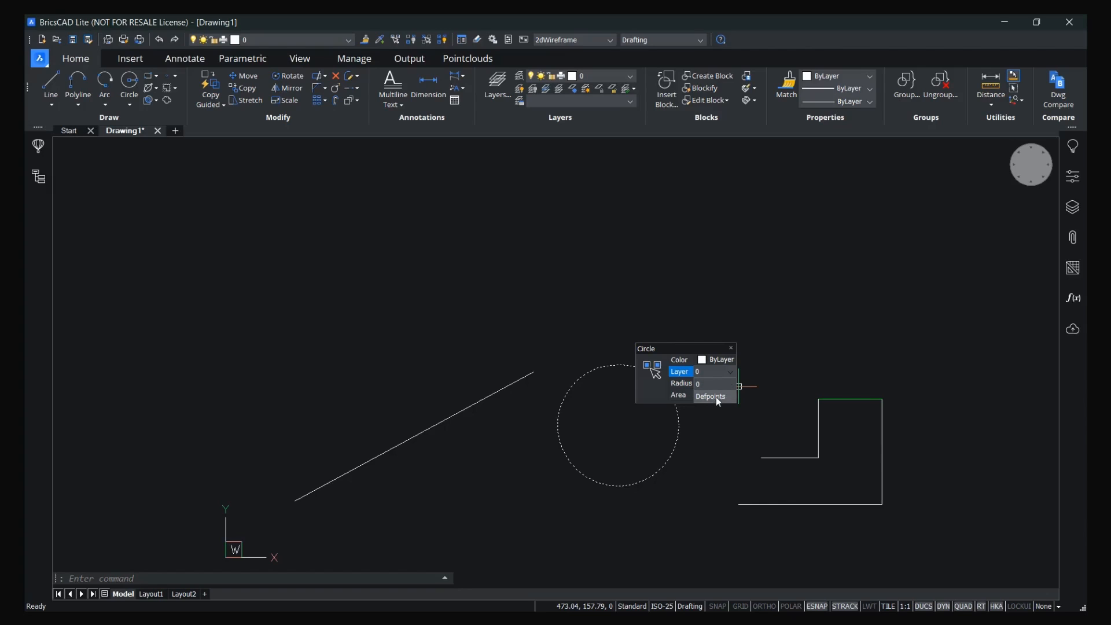
pyautogui.moveTo(674, 349)
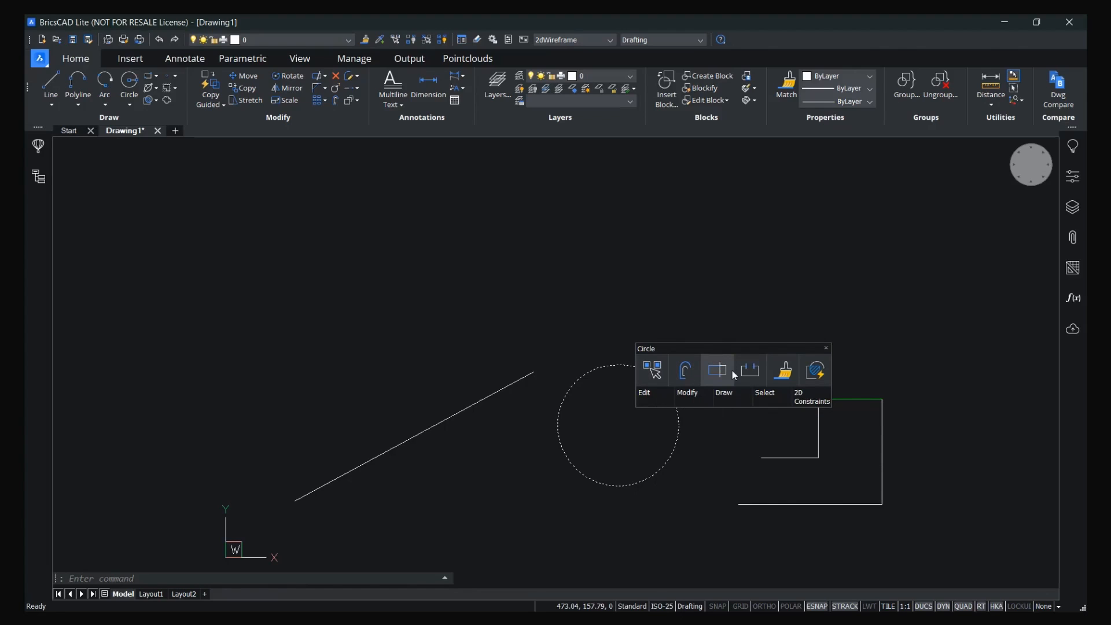
pyautogui.click(686, 374)
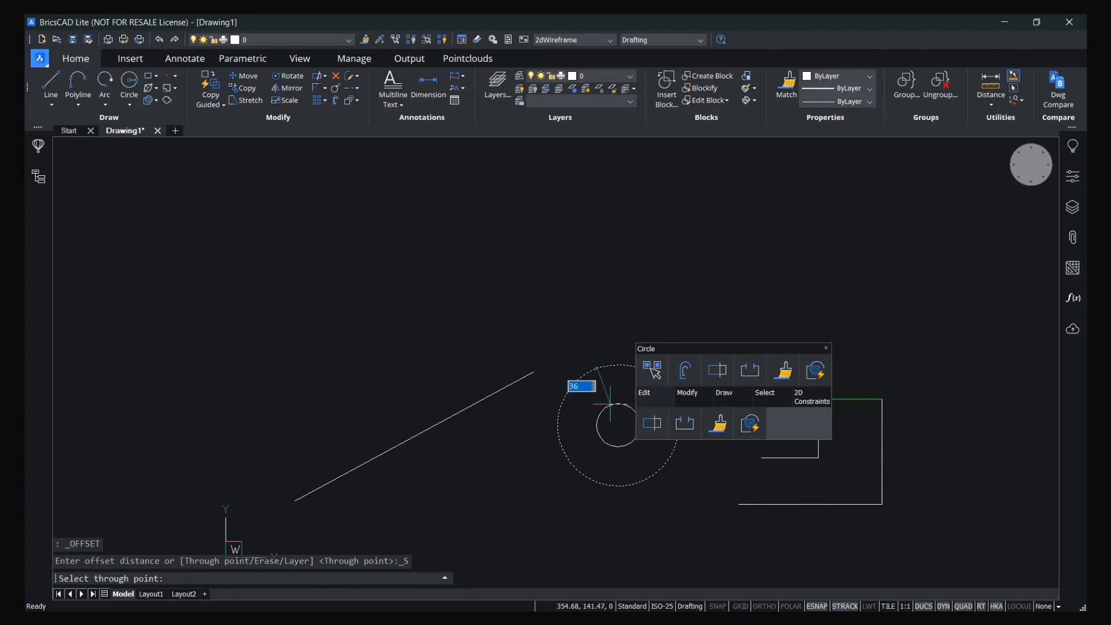
pyautogui.click(604, 384)
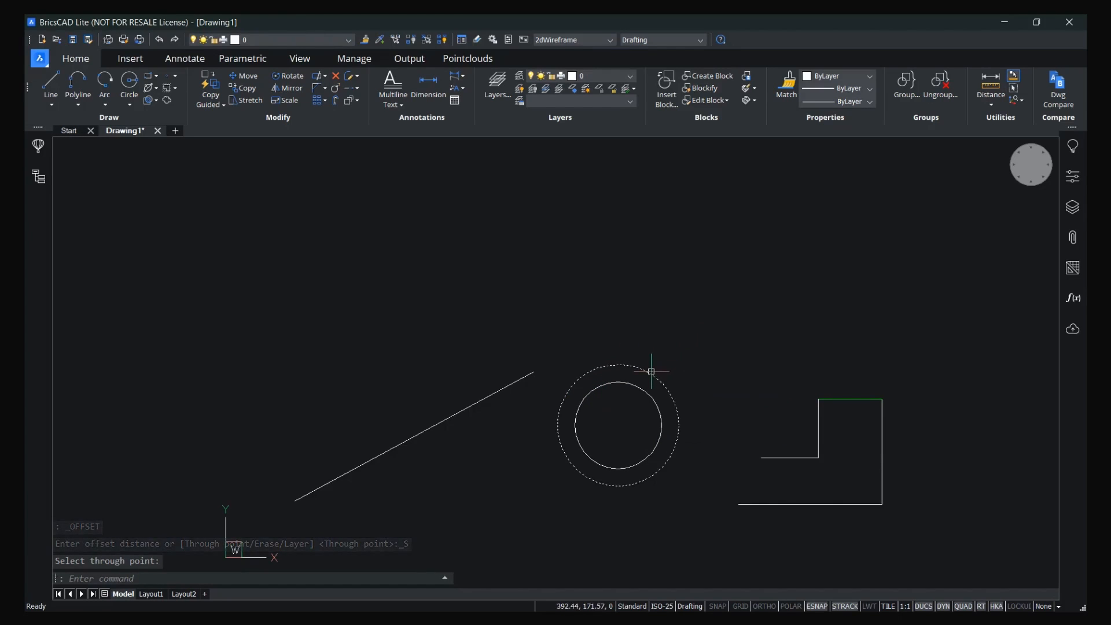
# Examine the Quad tool groups offered for the outer circle, for the diagonal line and with nothing selected.
pyautogui.moveTo(653, 372)
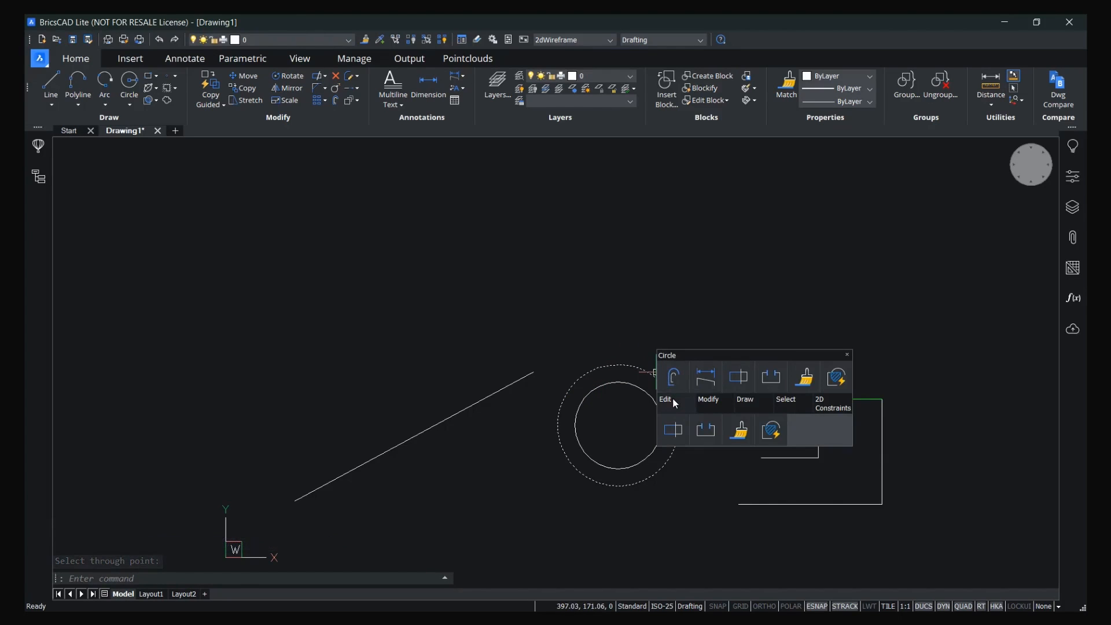
pyautogui.moveTo(742, 408)
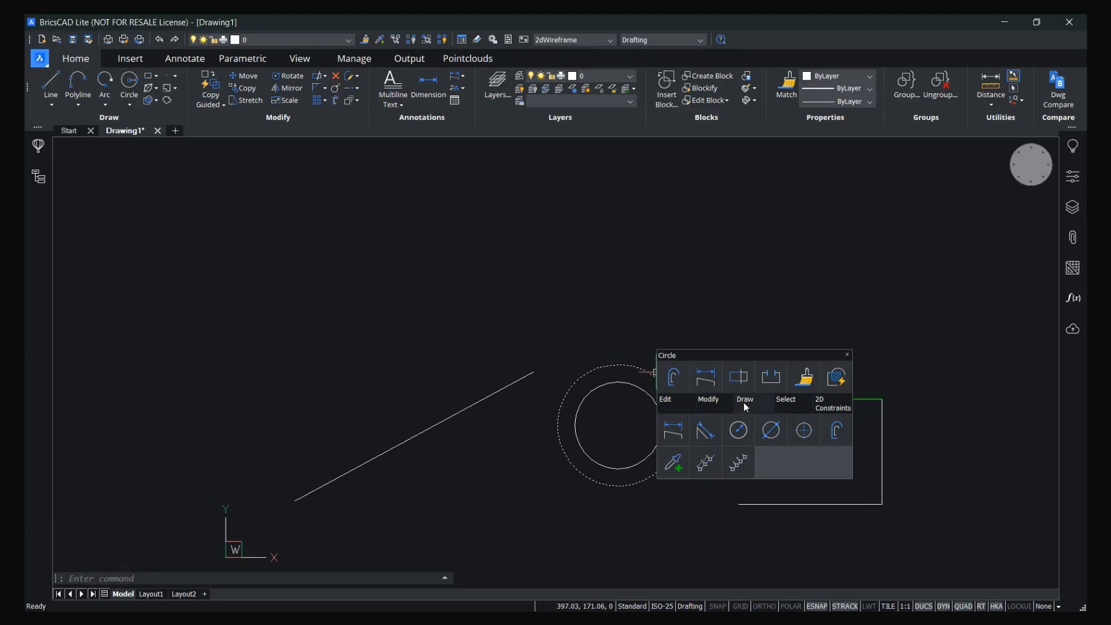
pyautogui.moveTo(784, 405)
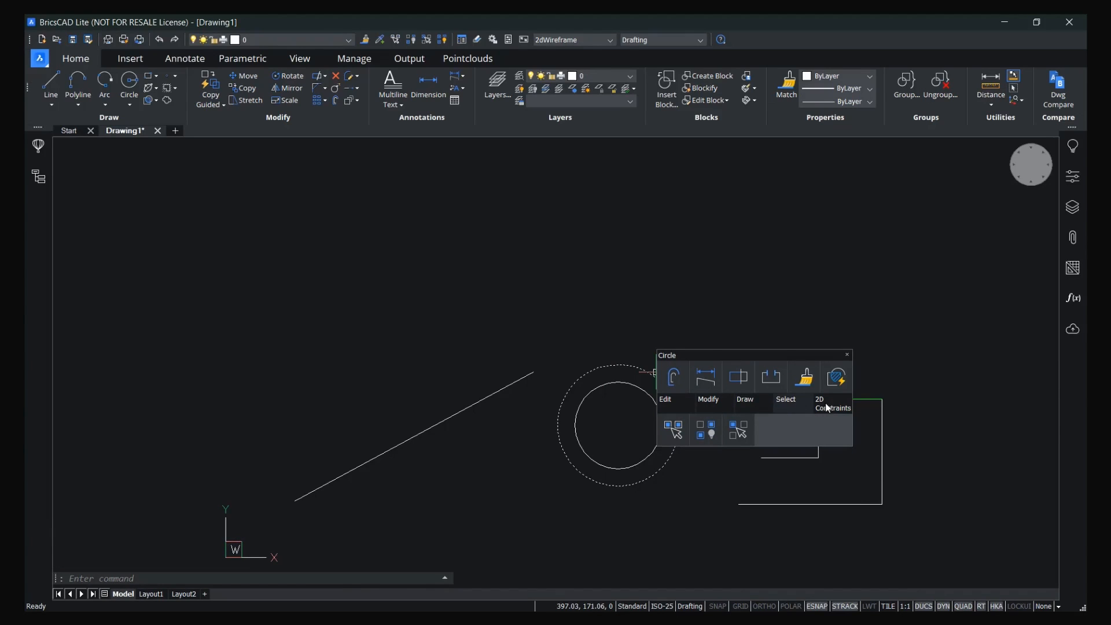
pyautogui.press('Escape')
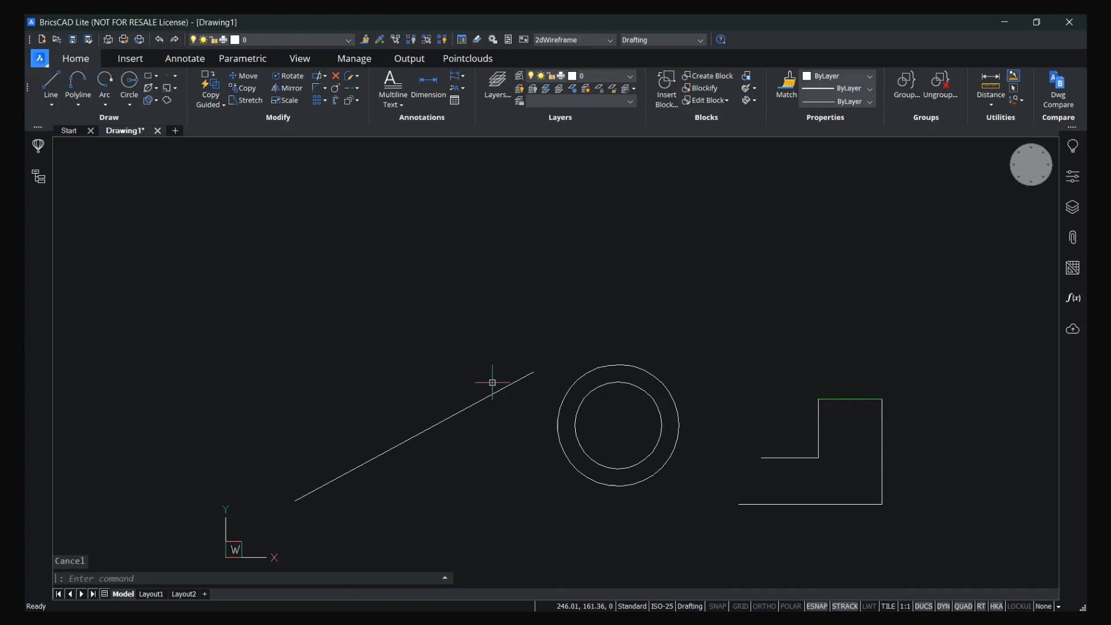
pyautogui.moveTo(501, 416)
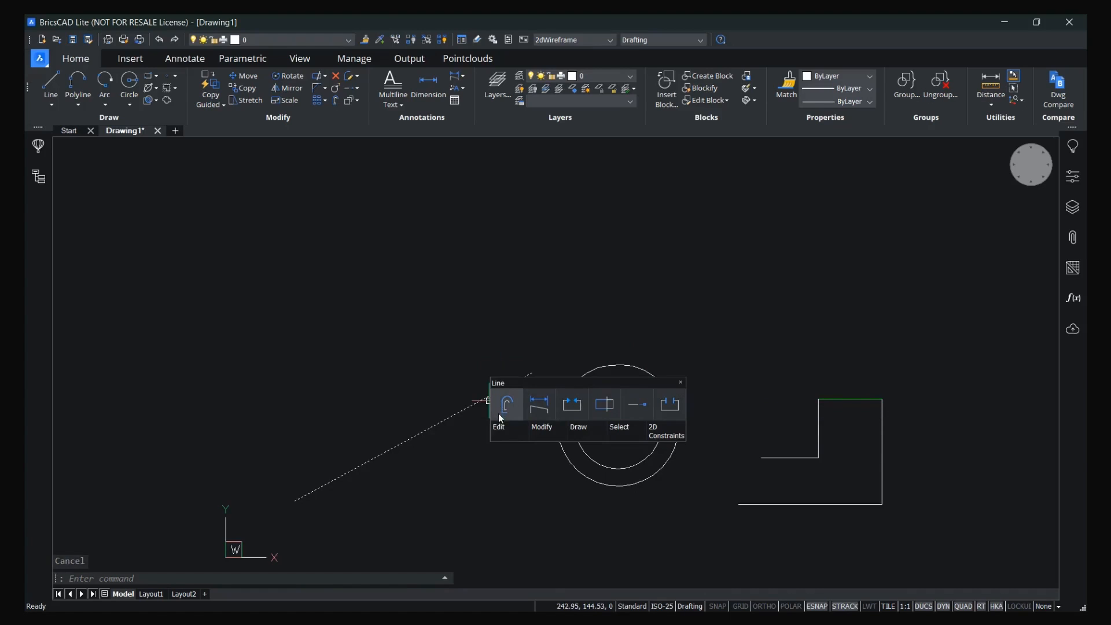
pyautogui.moveTo(537, 432)
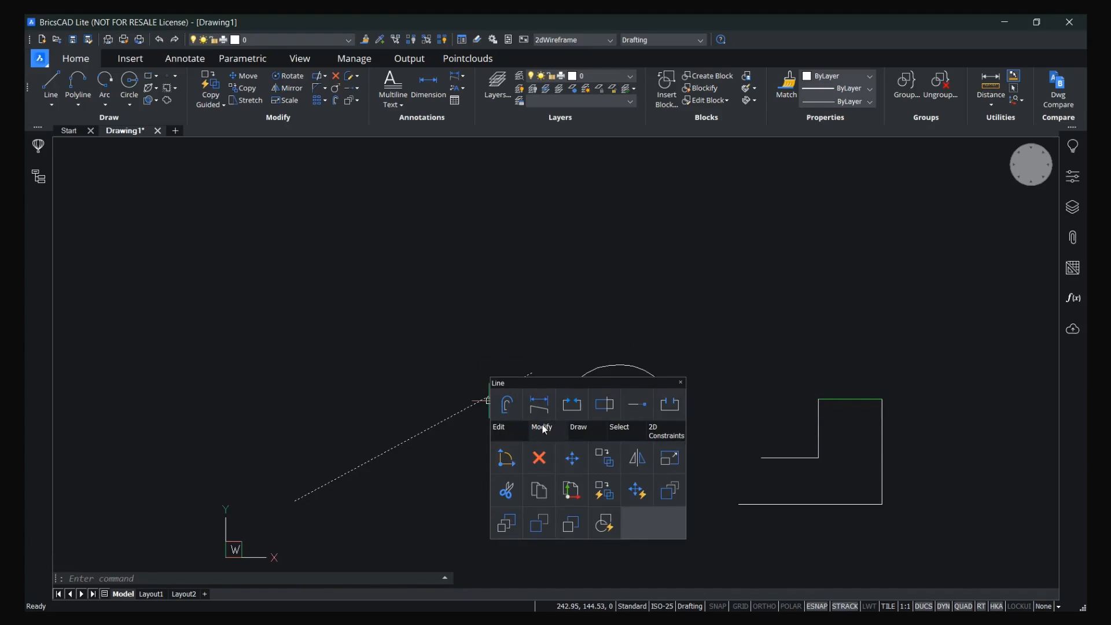
pyautogui.moveTo(577, 431)
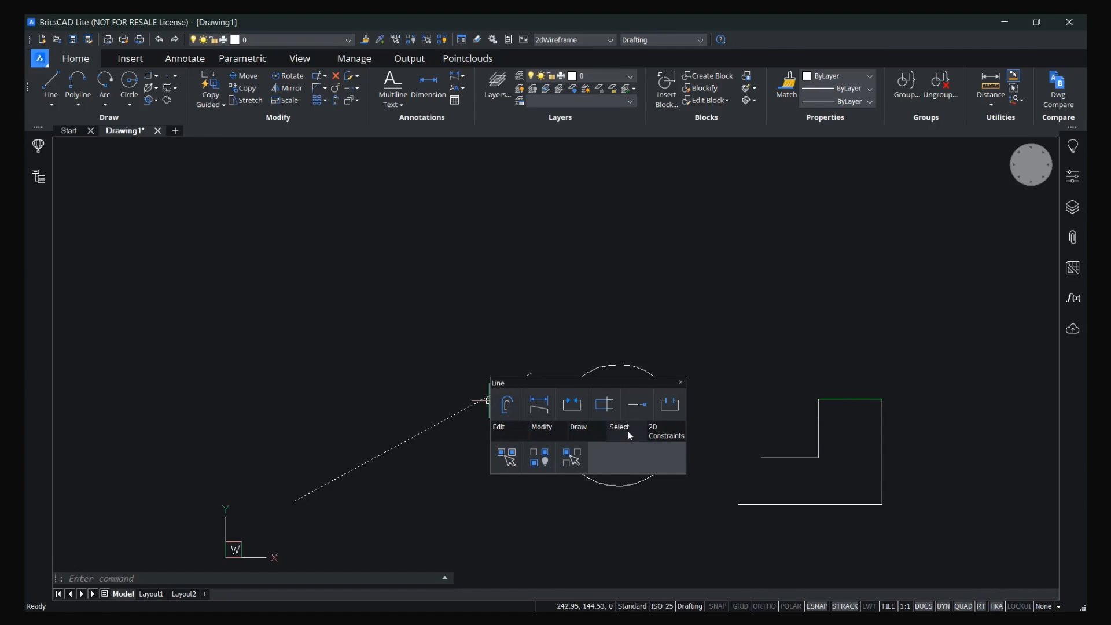
pyautogui.moveTo(667, 426)
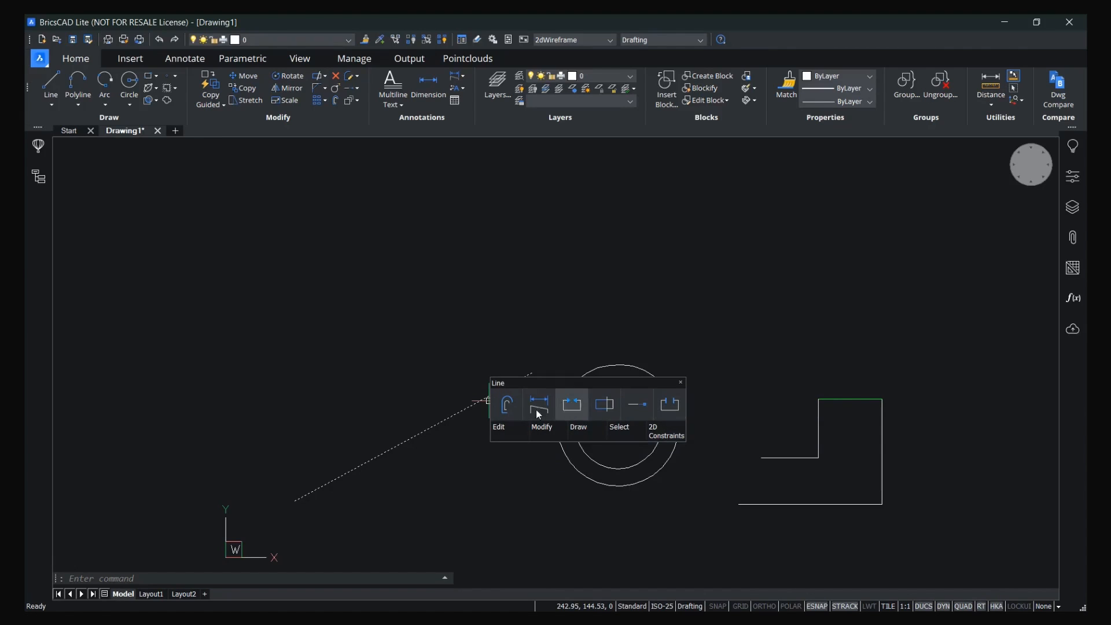
pyautogui.press('Escape')
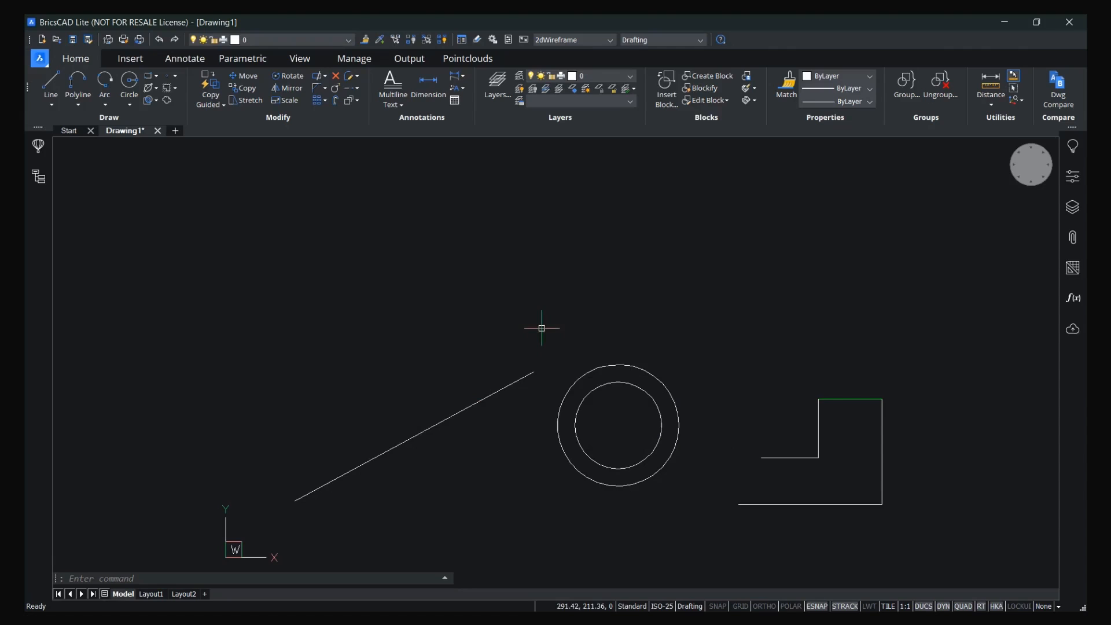
pyautogui.rightClick(445, 250)
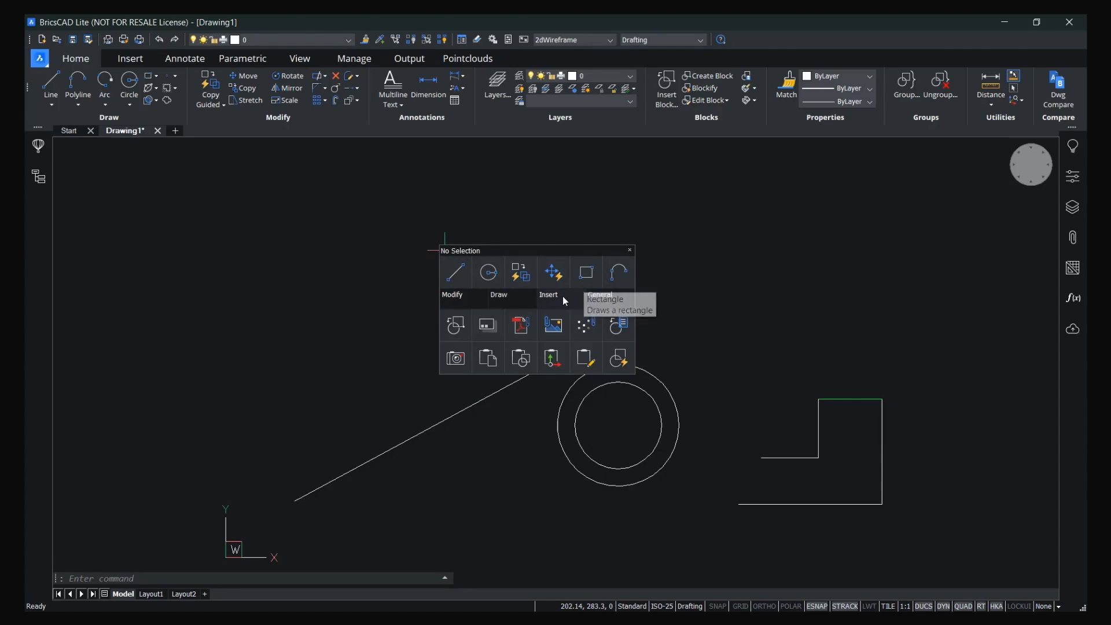
pyautogui.moveTo(466, 307)
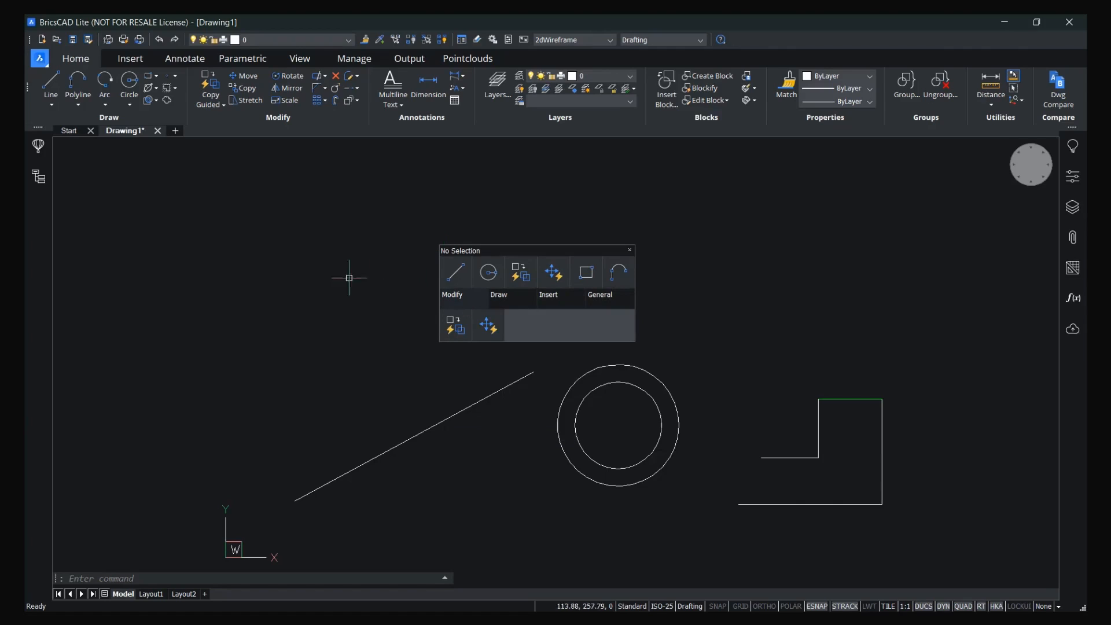
pyautogui.click(317, 265)
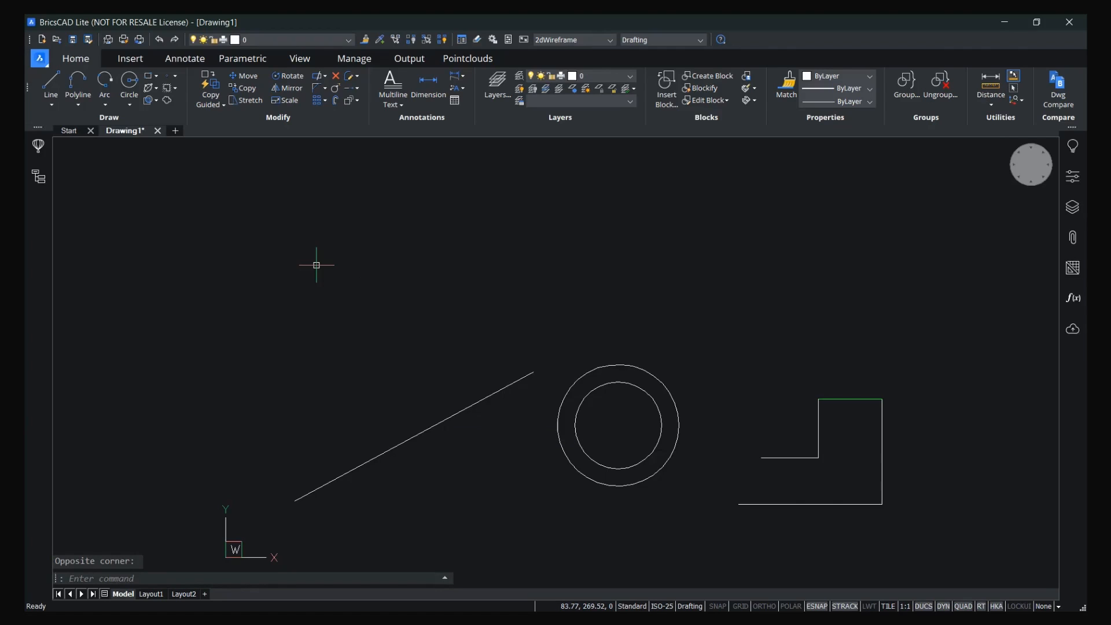
# Hide the ribbon, toolbars and panels with the CLEANSCREENON command.
pyautogui.write('clean')
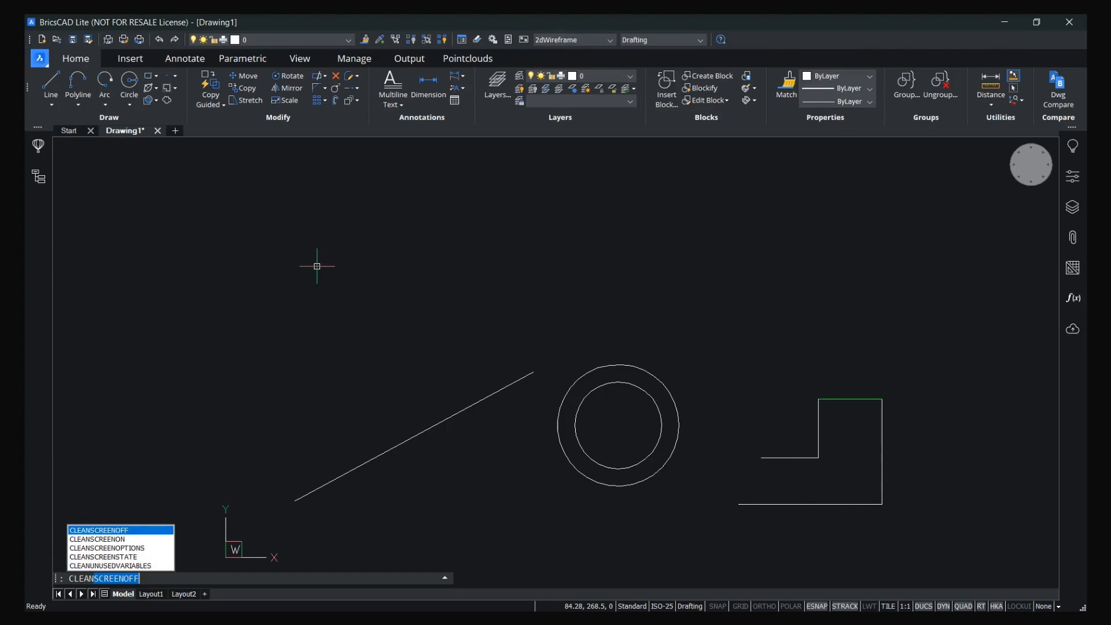
pyautogui.press('Down')
pyautogui.press('Return')
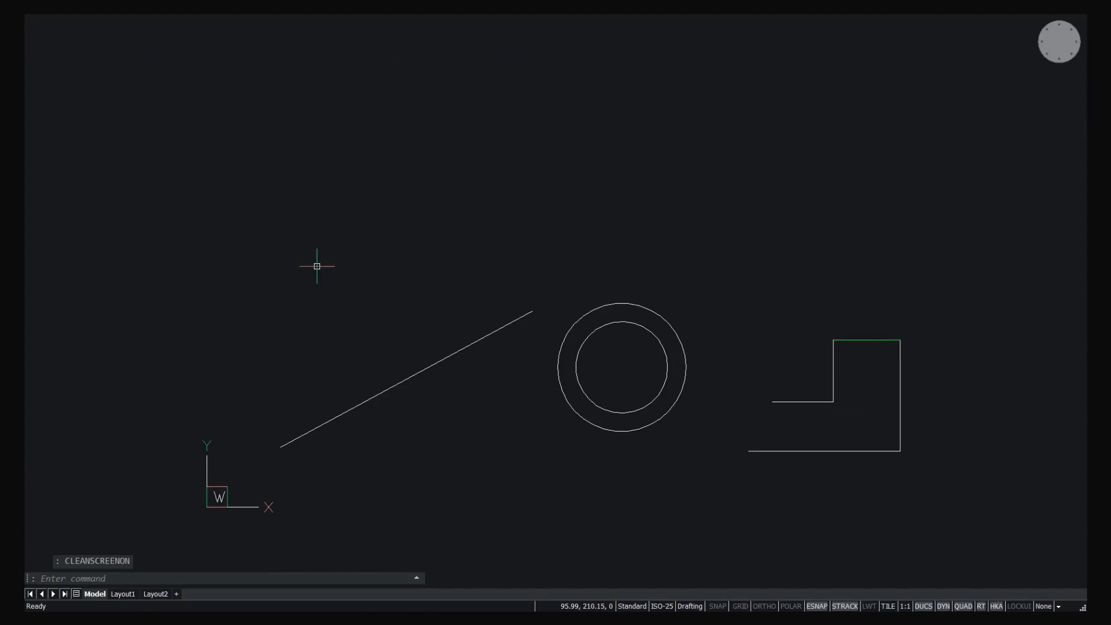
# Draw a freehand rectangle about 338 mm wide above the concentric circles using the Quad's rectangle tool.
pyautogui.moveTo(503, 275); pyautogui.dragTo(489, 305, button='middle')
pyautogui.rightClick(446, 223)
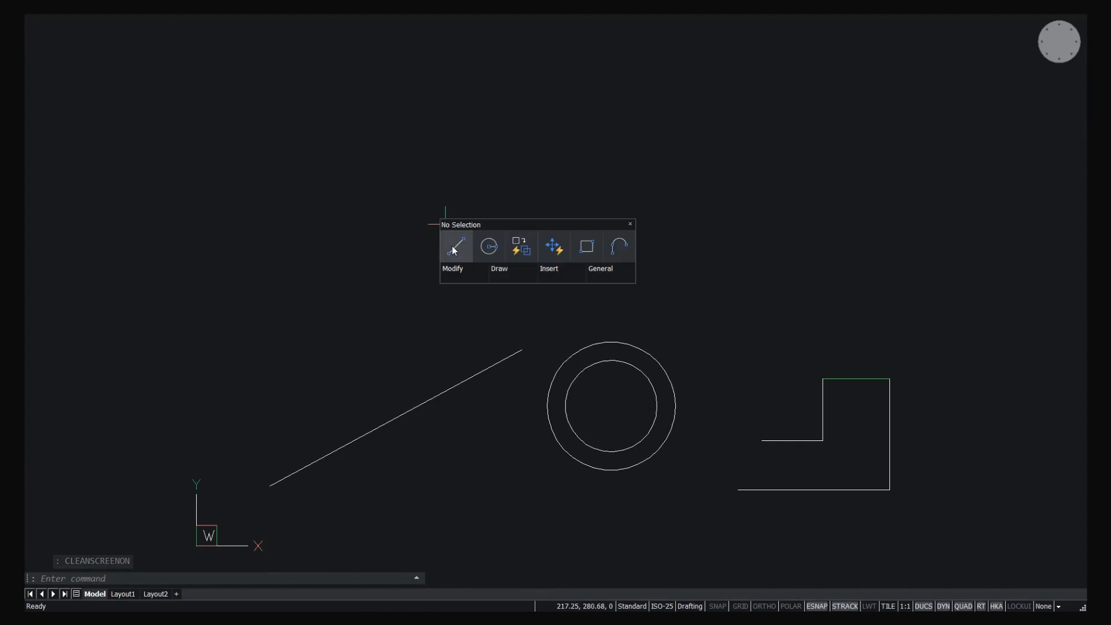
pyautogui.click(587, 246)
pyautogui.click(505, 131)
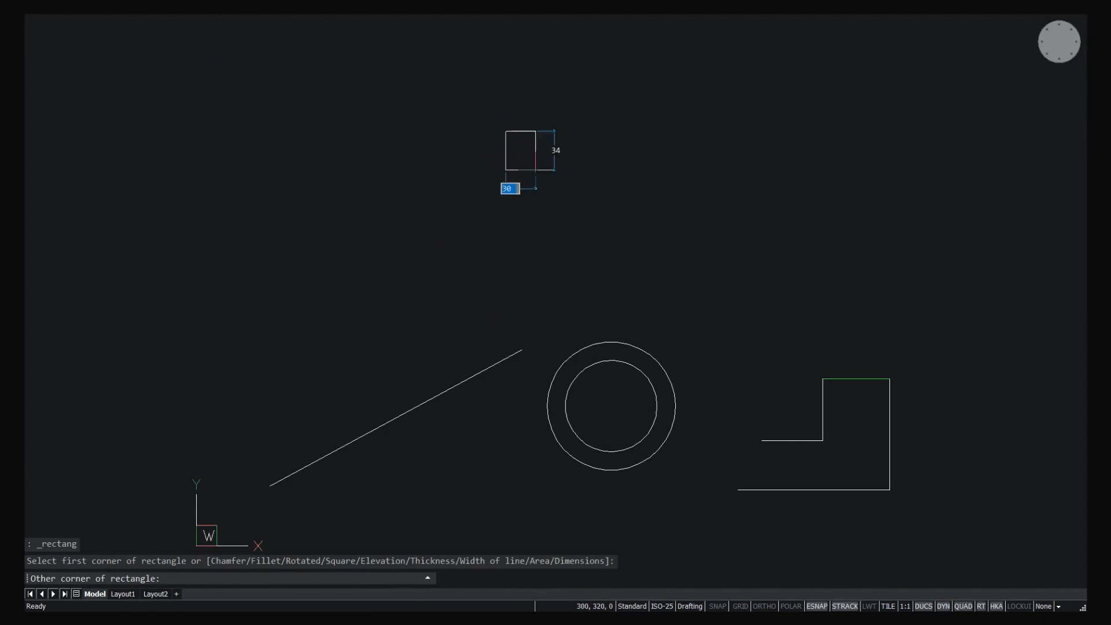
pyautogui.click(894, 303)
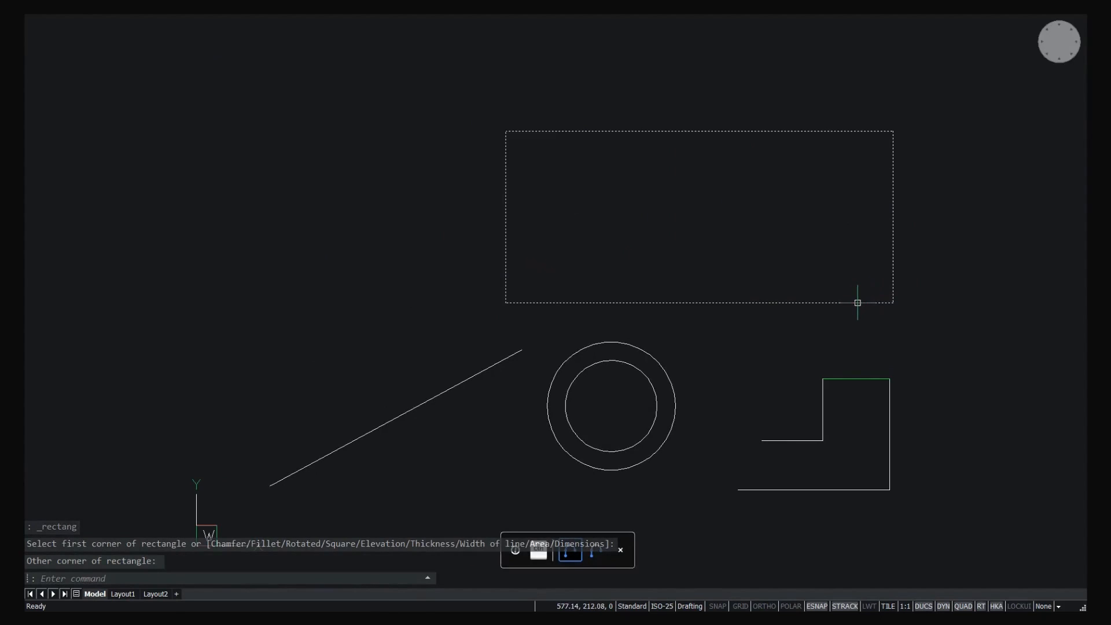
# Offset the rectangle inward through a freehand point, and offset the resulting inner rectangle inward again, using the Quad.
pyautogui.click(874, 311)
pyautogui.click(831, 291)
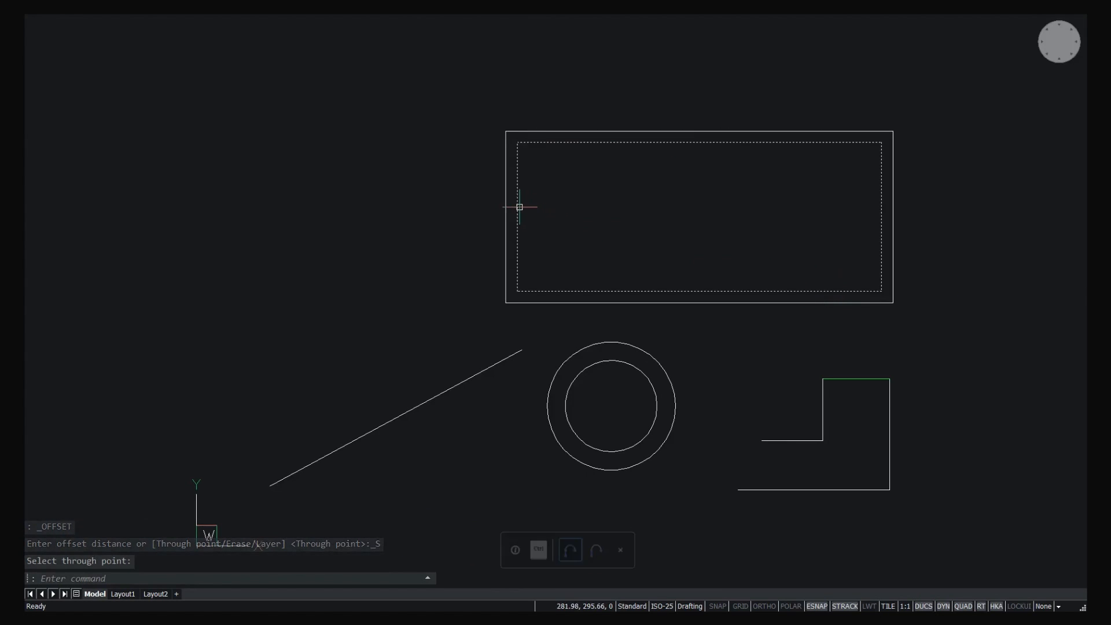
pyautogui.moveTo(520, 207)
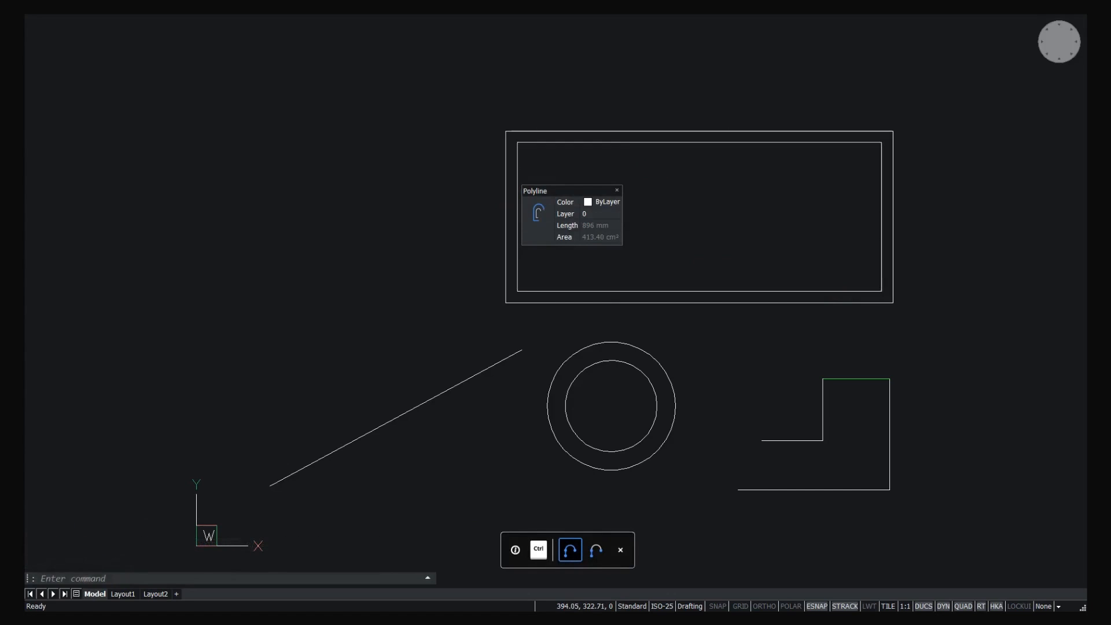
pyautogui.click(539, 212)
pyautogui.click(661, 181)
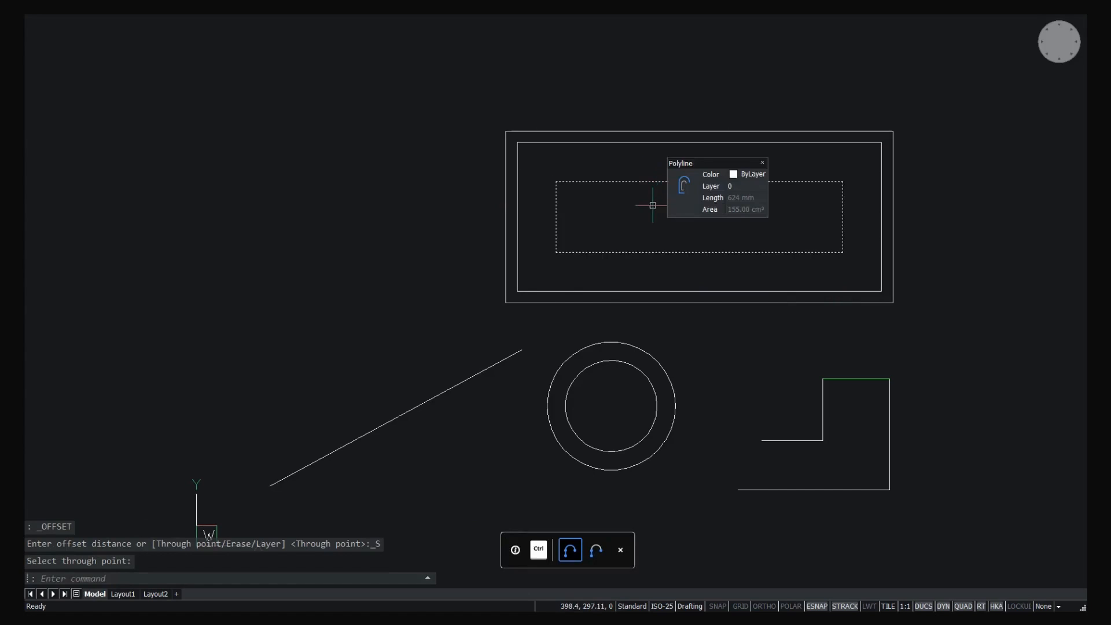
# Draw a vertical line joining the midpoints of the innermost rectangle's two horizontal sides.
pyautogui.rightClick(653, 206)
pyautogui.press('Escape')
pyautogui.rightClick(653, 218)
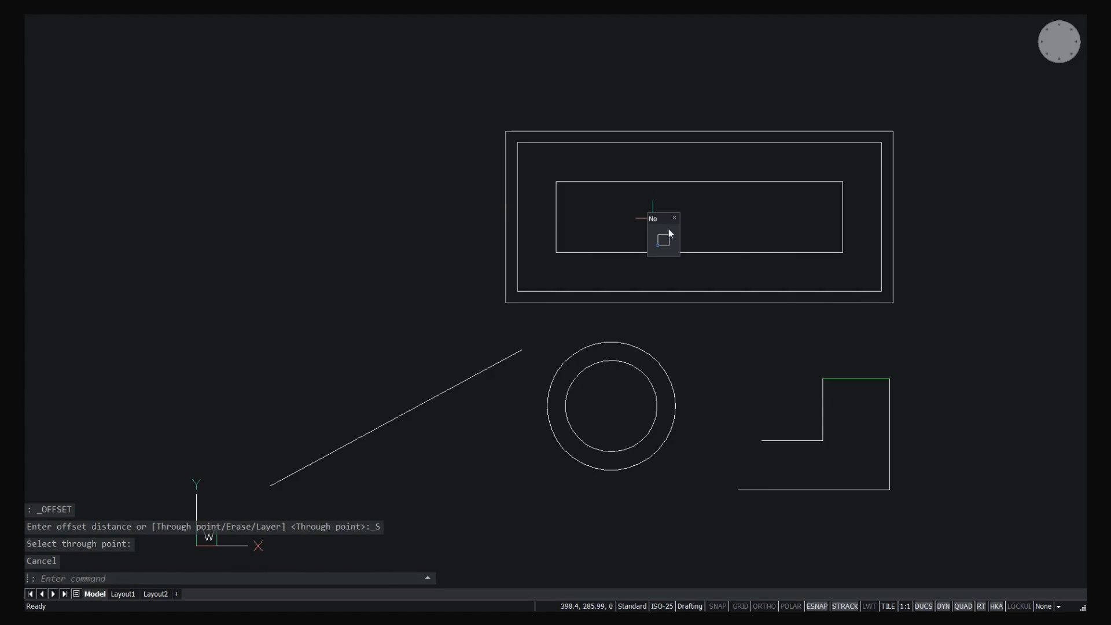
pyautogui.click(702, 238)
pyautogui.click(700, 182)
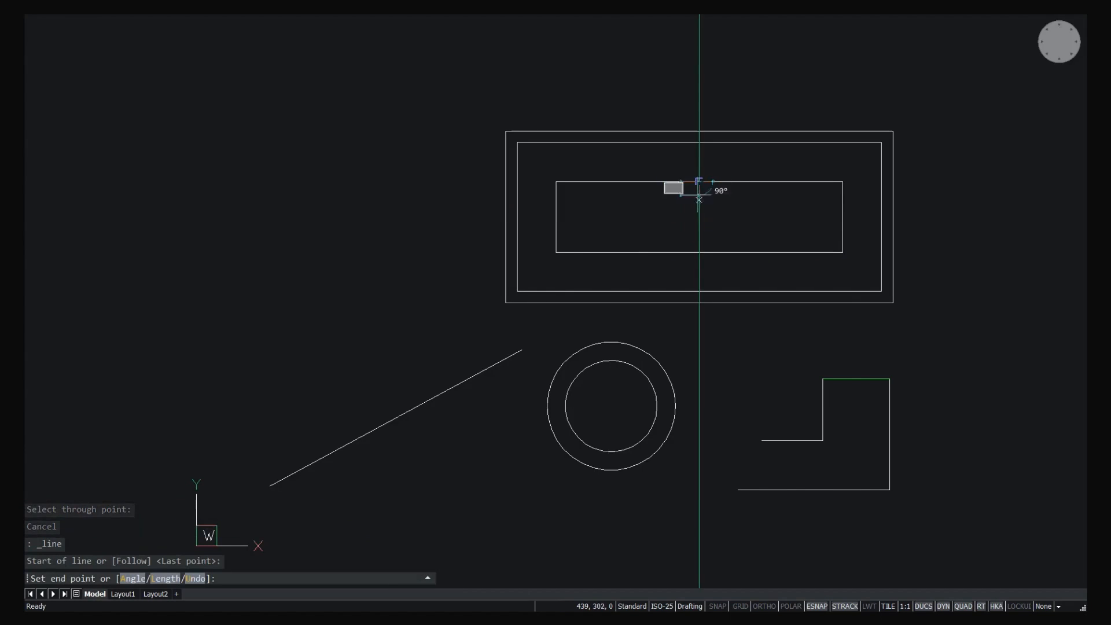
pyautogui.click(700, 252)
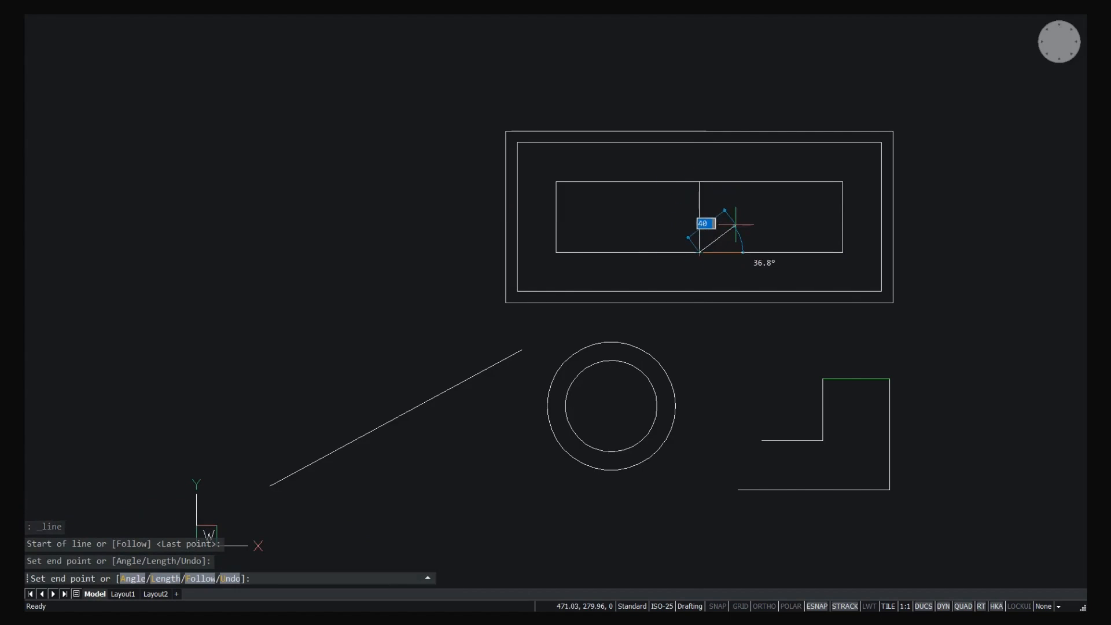
pyautogui.press('Escape')
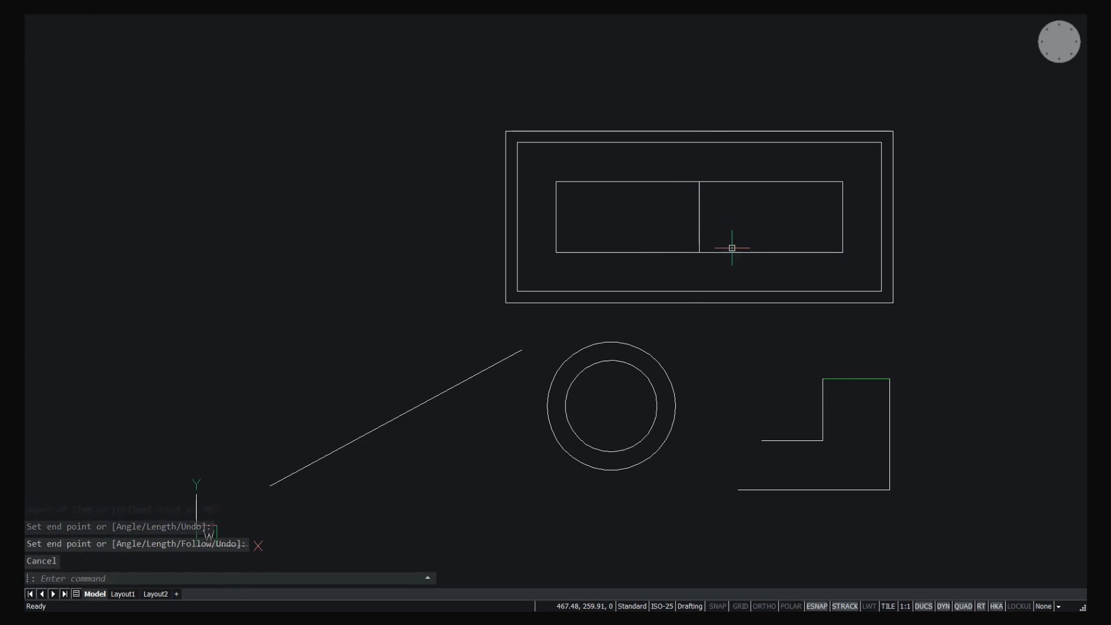
# Dimension the upper edges of the middle and outer rectangles with the Quad's segment dimension tool, stacking both dimensions above the rectangles.
pyautogui.moveTo(706, 144)
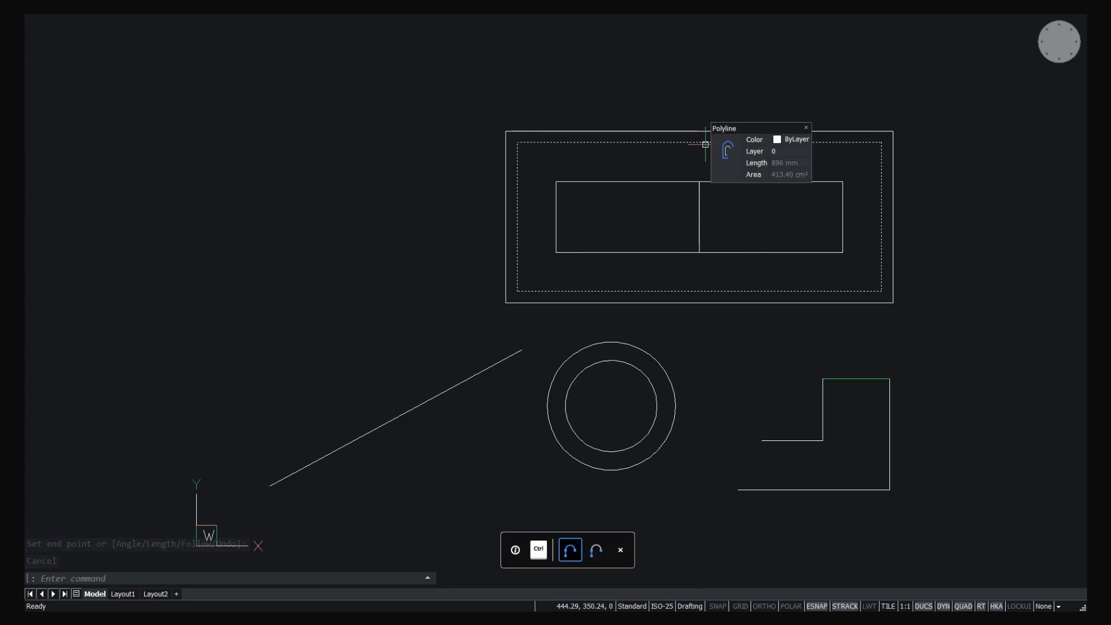
pyautogui.press('ctrl')
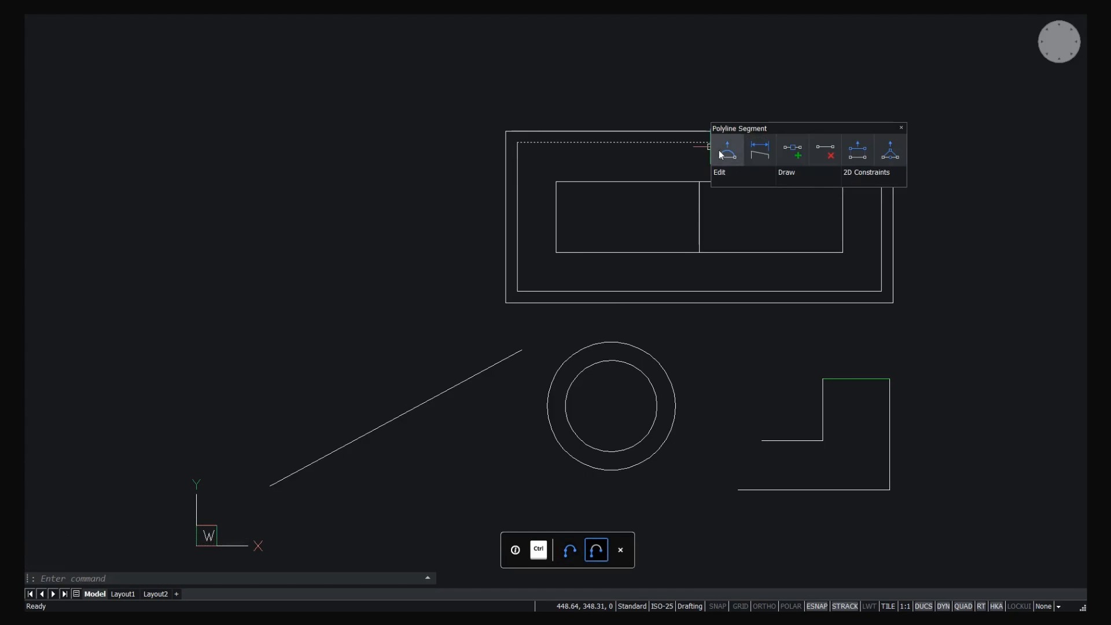
pyautogui.click(756, 151)
pyautogui.click(731, 94)
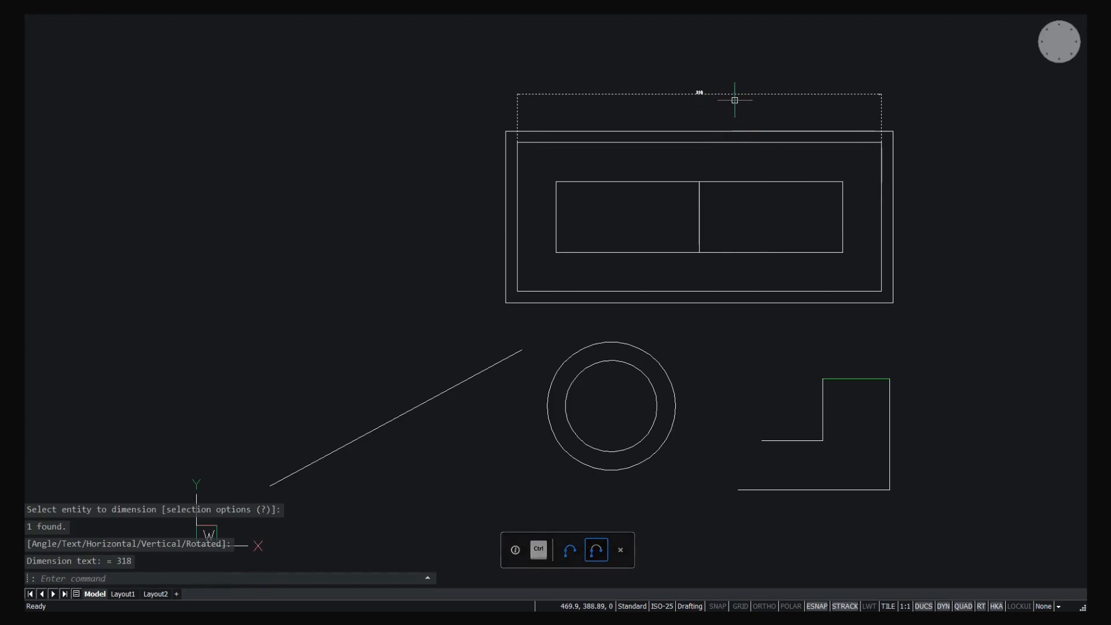
pyautogui.press('ctrl')
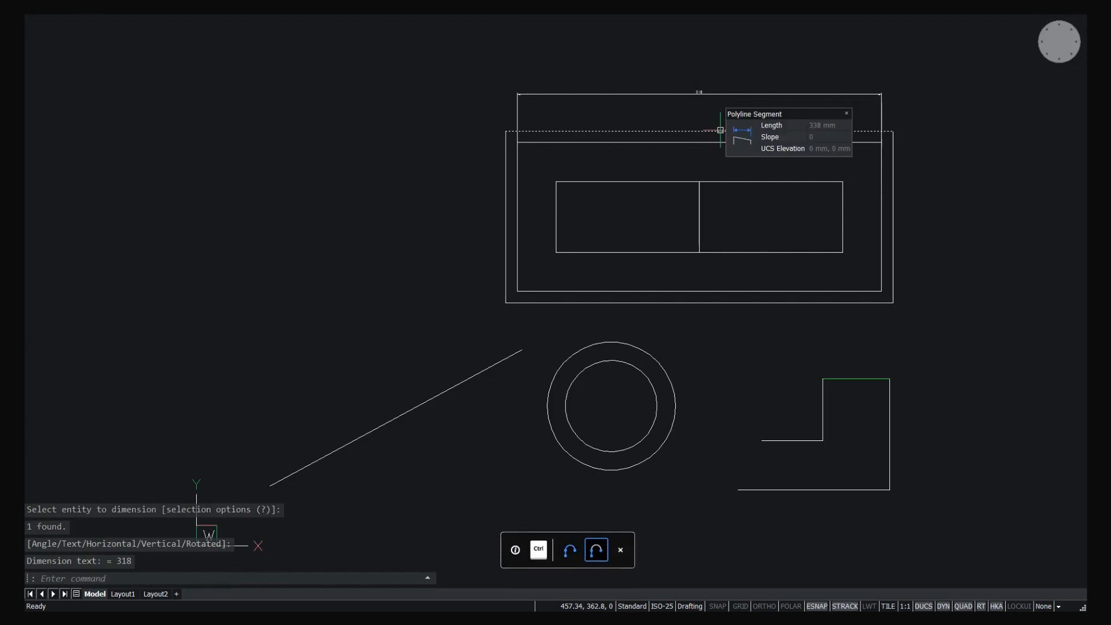
pyautogui.click(738, 141)
pyautogui.click(737, 71)
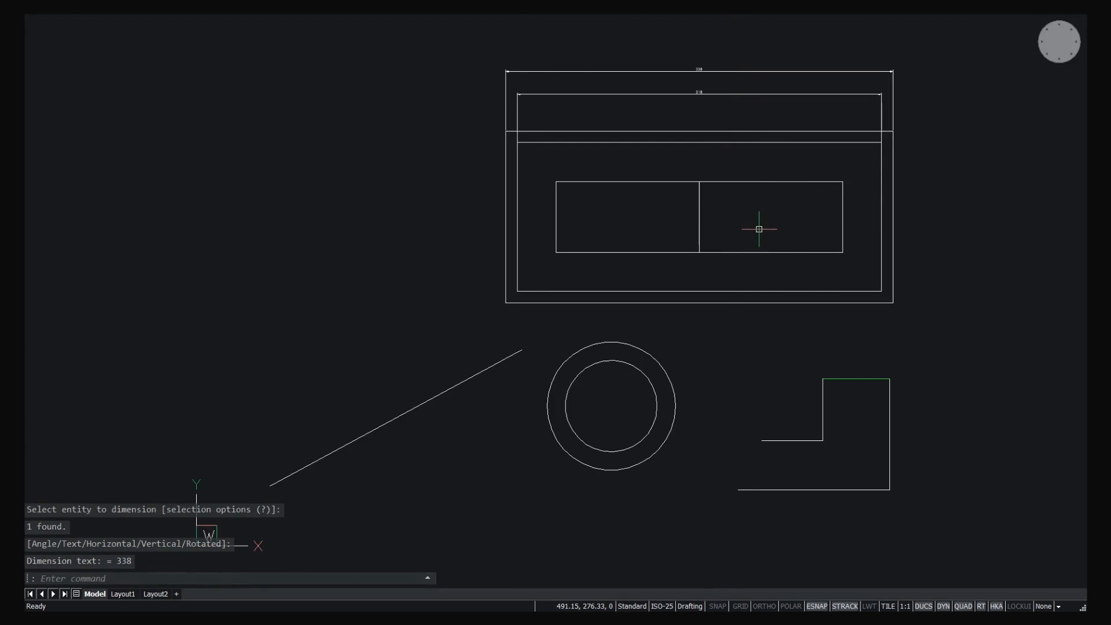
# Restore the ribbon, toolbars and panels with the CLEANSCREENOFF command.
pyautogui.scroll(6, 714, 102)
pyautogui.moveTo(710, 154)
pyautogui.mouseDown(button='middle')
pyautogui.moveTo(662, 263)
pyautogui.moveTo(555, 270)
pyautogui.moveTo(580, 258)
pyautogui.mouseUp(button='middle')
pyautogui.scroll(-5, 553, 266)
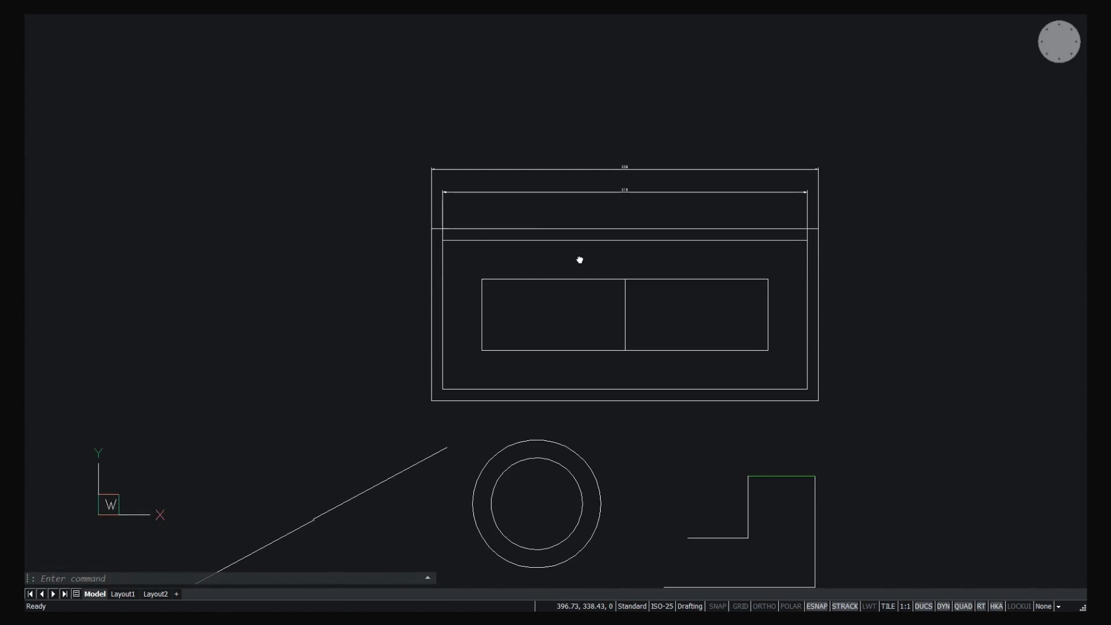
pyautogui.write('cLEANSCREENOFF')
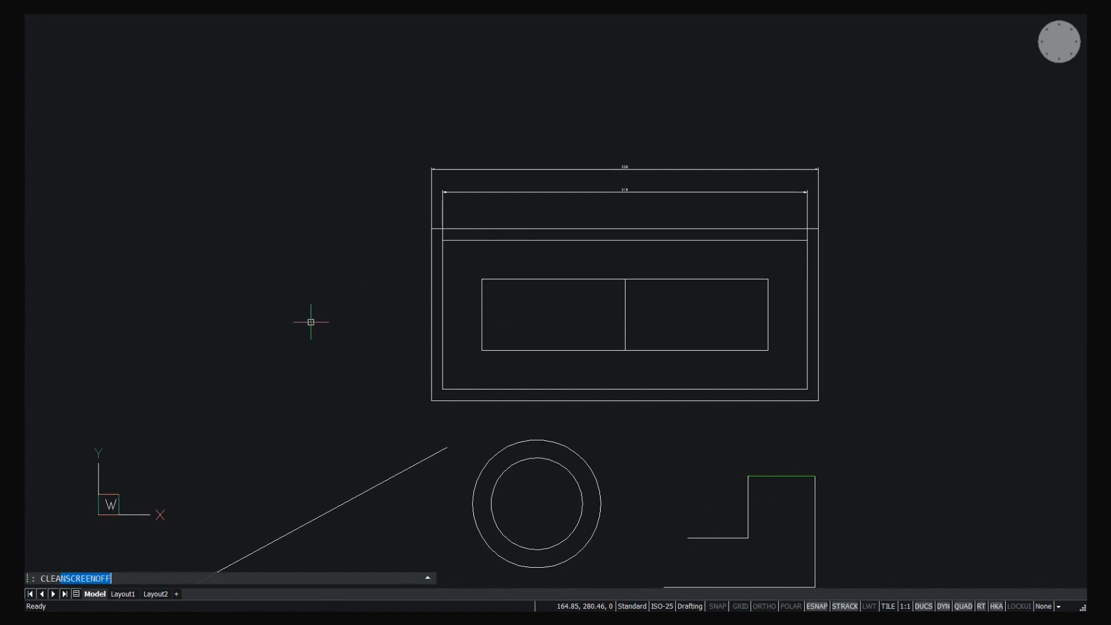
pyautogui.press('Return')
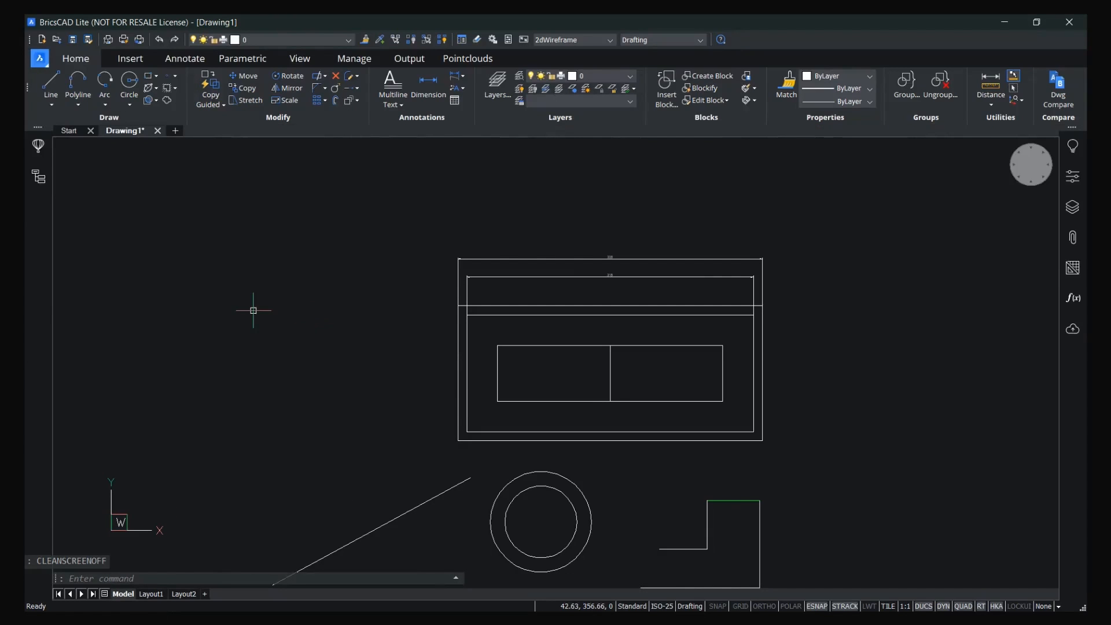
pyautogui.scroll(-2, 251, 311)
pyautogui.moveTo(261, 335); pyautogui.dragTo(347, 258, button='middle')
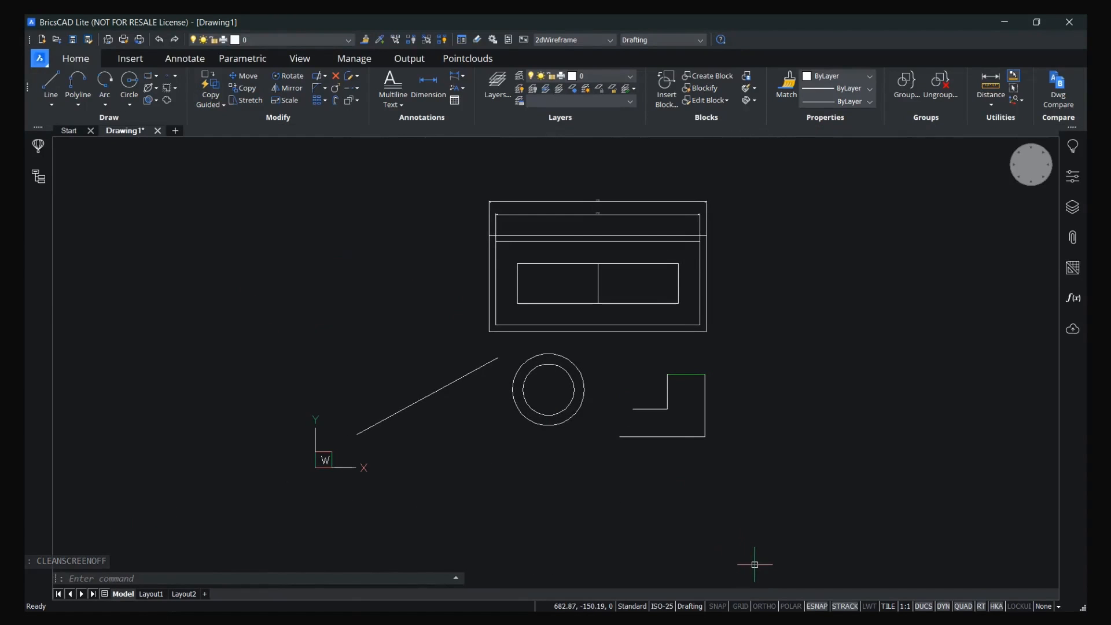
# Switch the workspace to Drafting (toolbars) and dismiss the welcome tips.
pyautogui.click(696, 608)
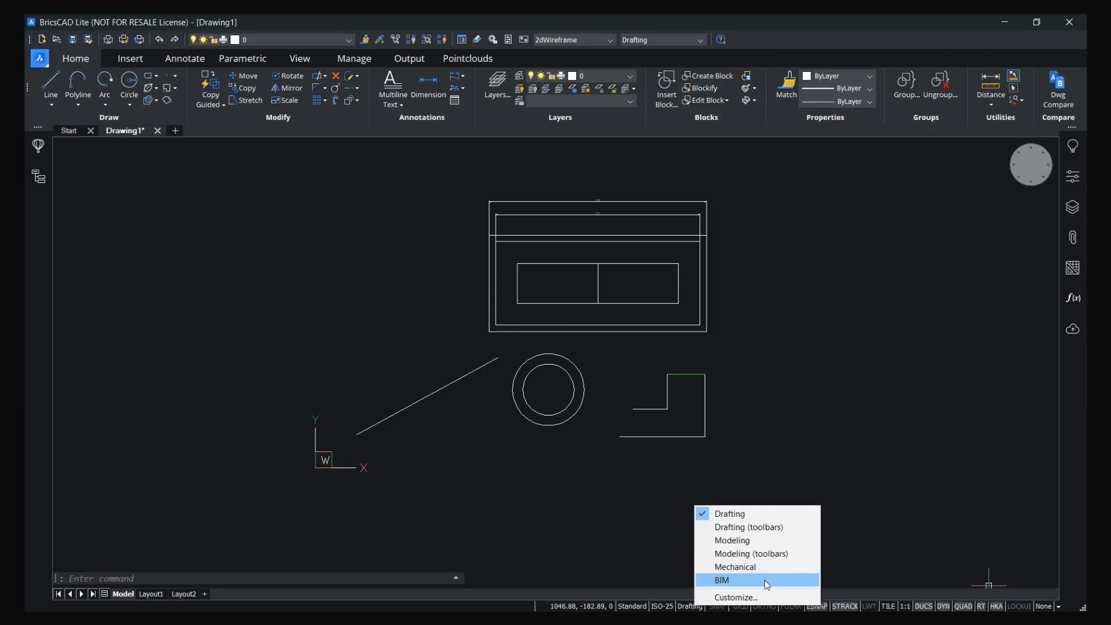
pyautogui.click(772, 599)
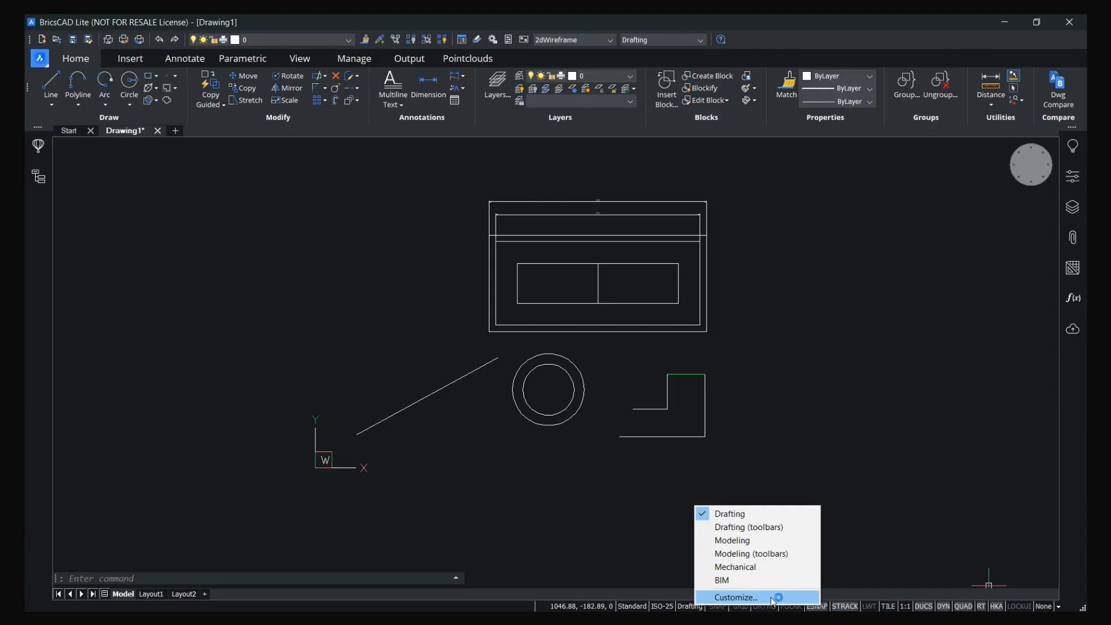
pyautogui.click(750, 527)
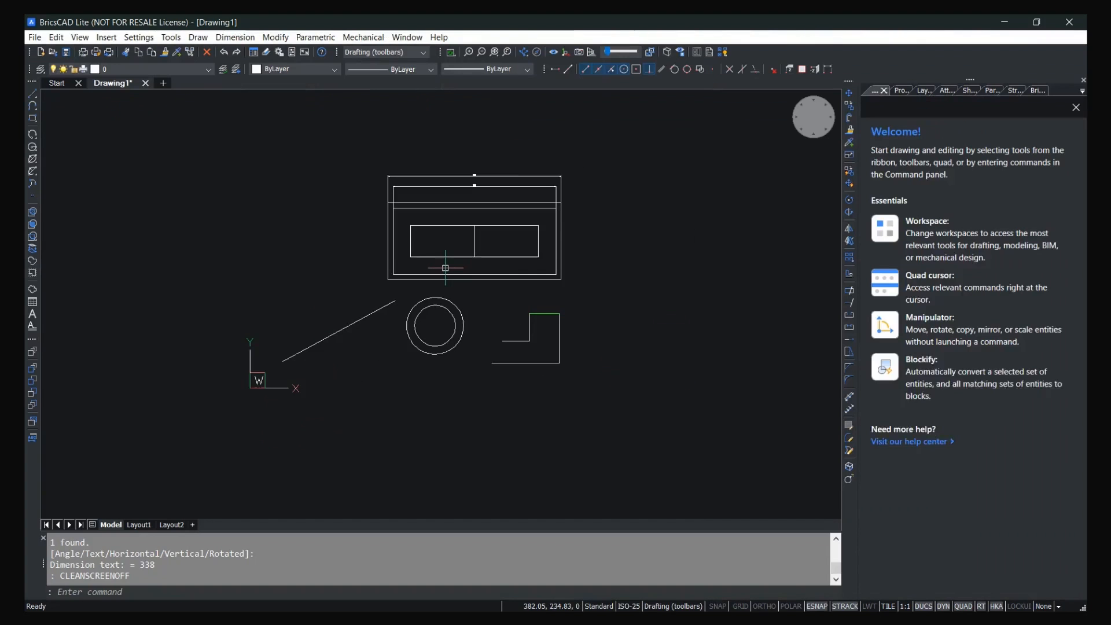
pyautogui.click(1079, 108)
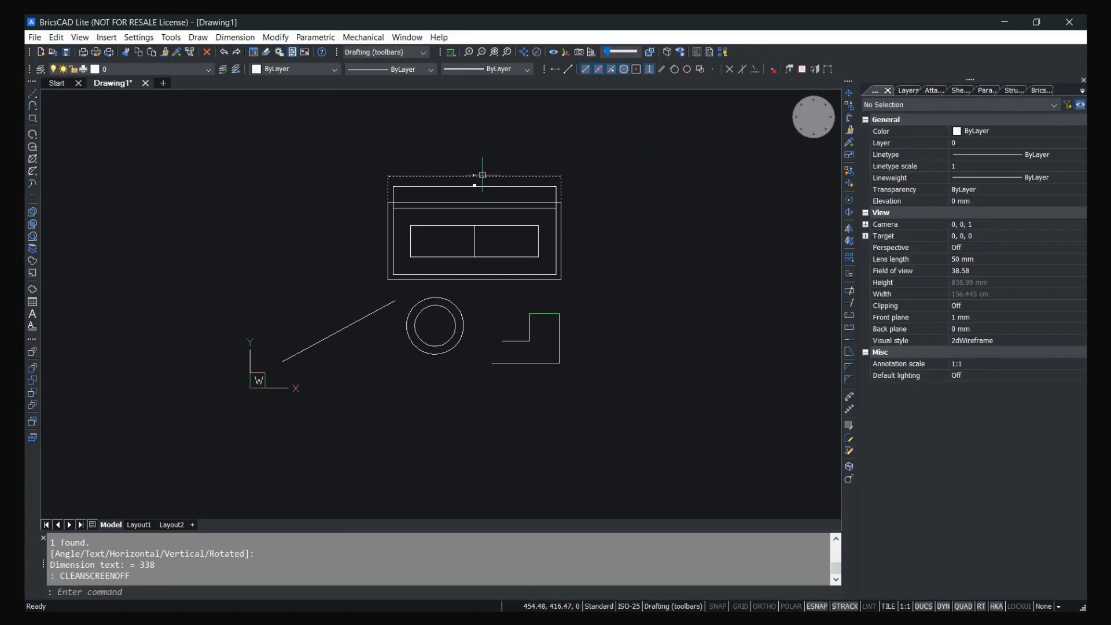
# Switch the workspace back to Drafting.
pyautogui.moveTo(482, 175)
pyautogui.click(651, 606)
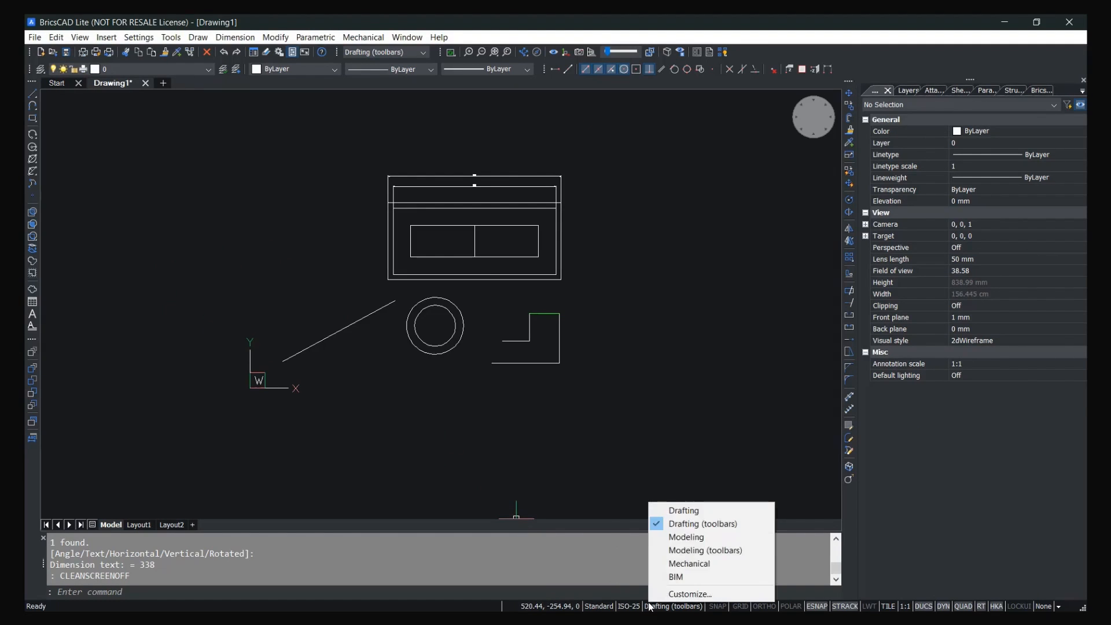
pyautogui.click(668, 516)
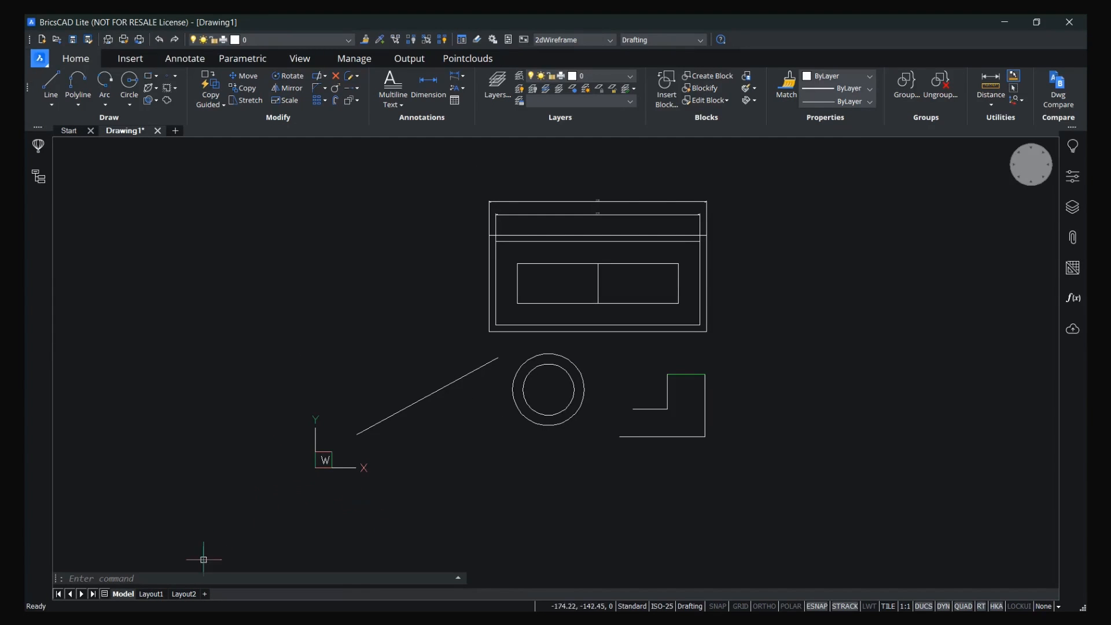
# Open Layout1 and inspect the viewport frame on the sheet by selecting and deselecting it.
pyautogui.click(151, 595)
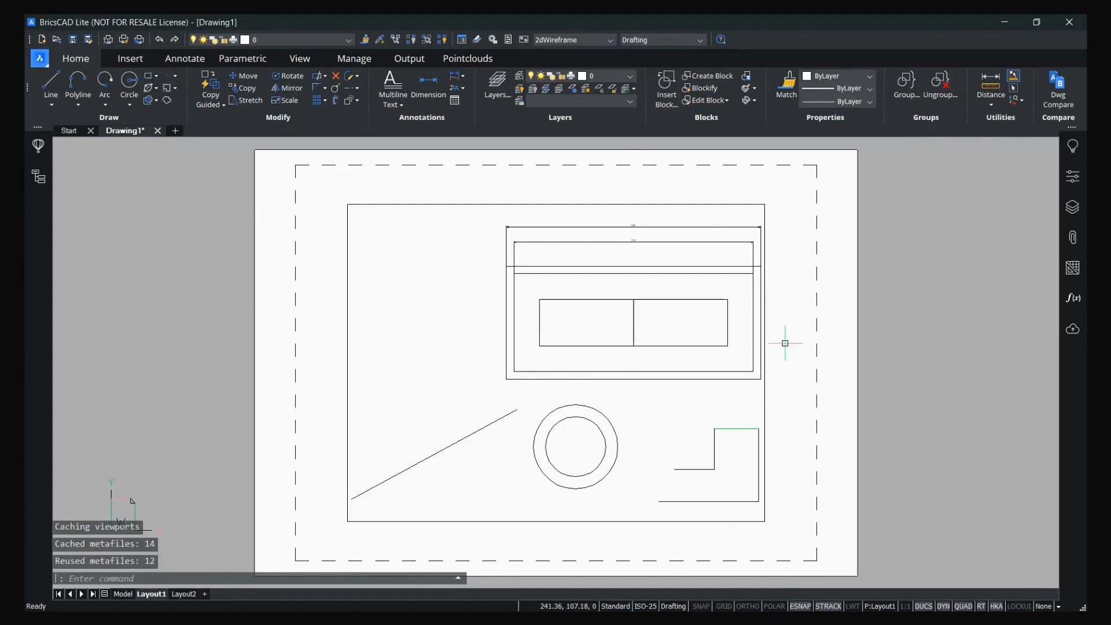
pyautogui.click(494, 204)
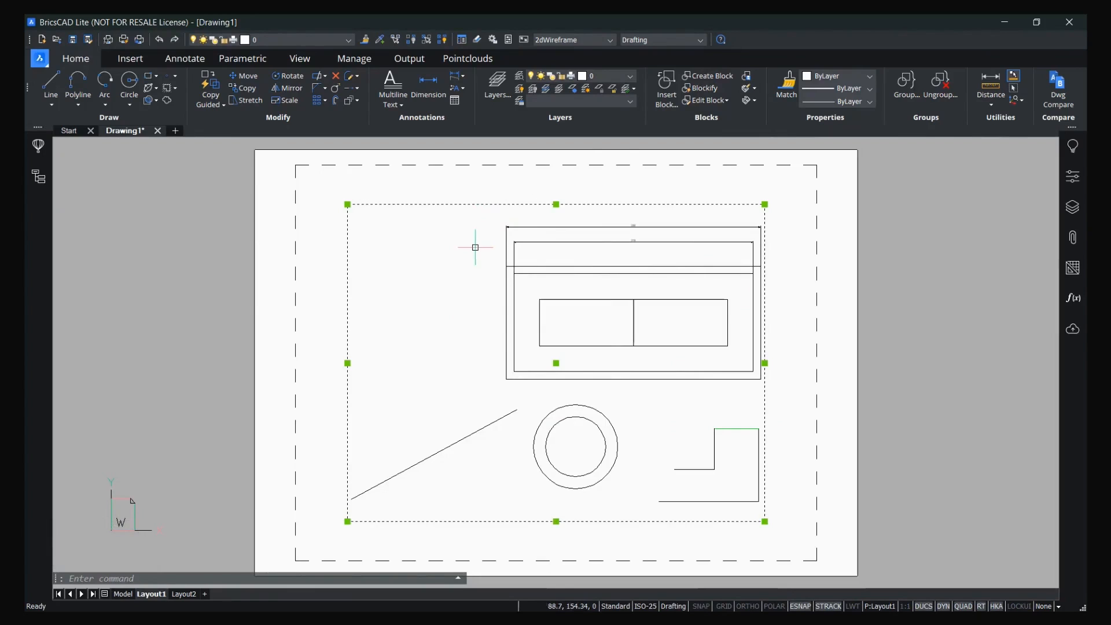
pyautogui.press('Escape')
pyautogui.scroll(-1, 336, 271)
pyautogui.scroll(1, 336, 271)
# Activate model space inside the Layout1 viewport and return to paper space.
pyautogui.doubleClick(423, 298)
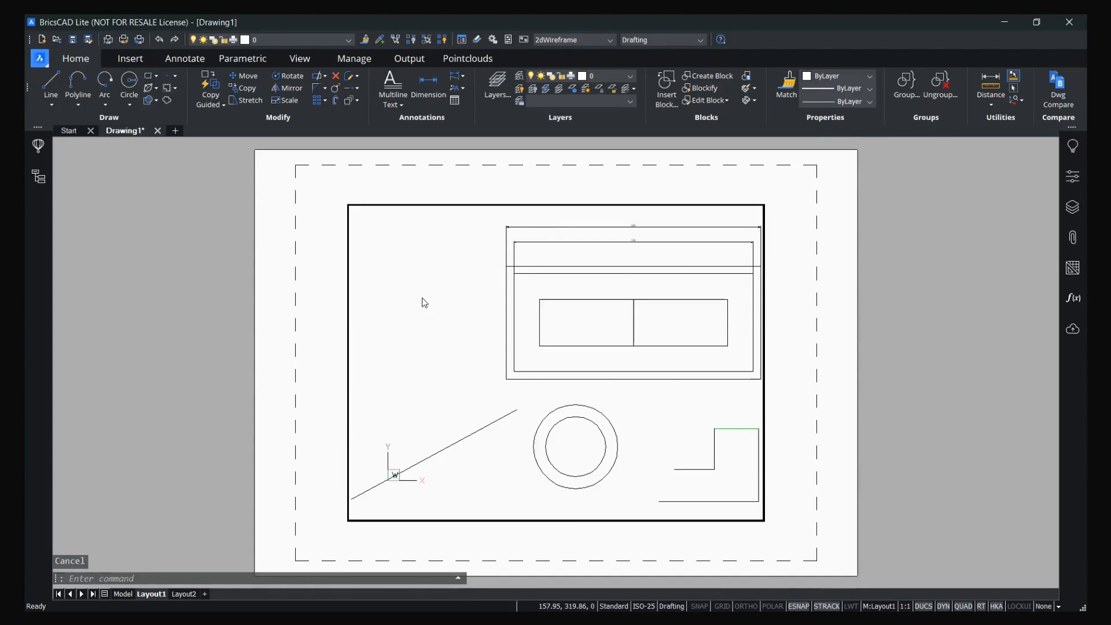
pyautogui.scroll(2, 444, 320)
pyautogui.scroll(-2, 447, 321)
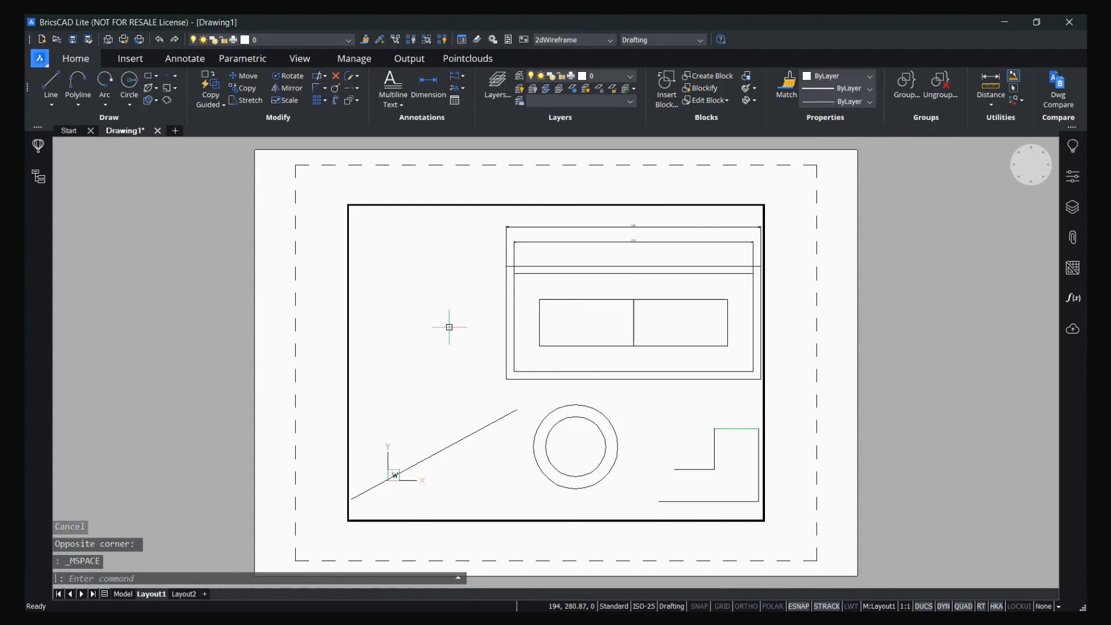
pyautogui.doubleClick(816, 413)
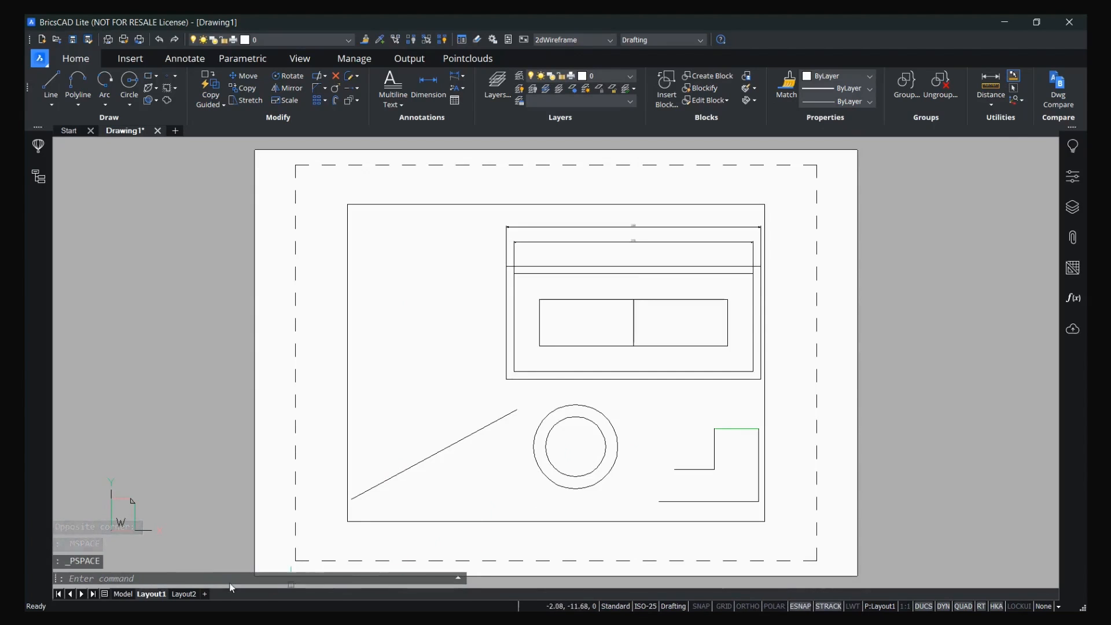
# Review the page setup options of Layout1, close them without changes and return to model space.
pyautogui.rightClick(162, 594)
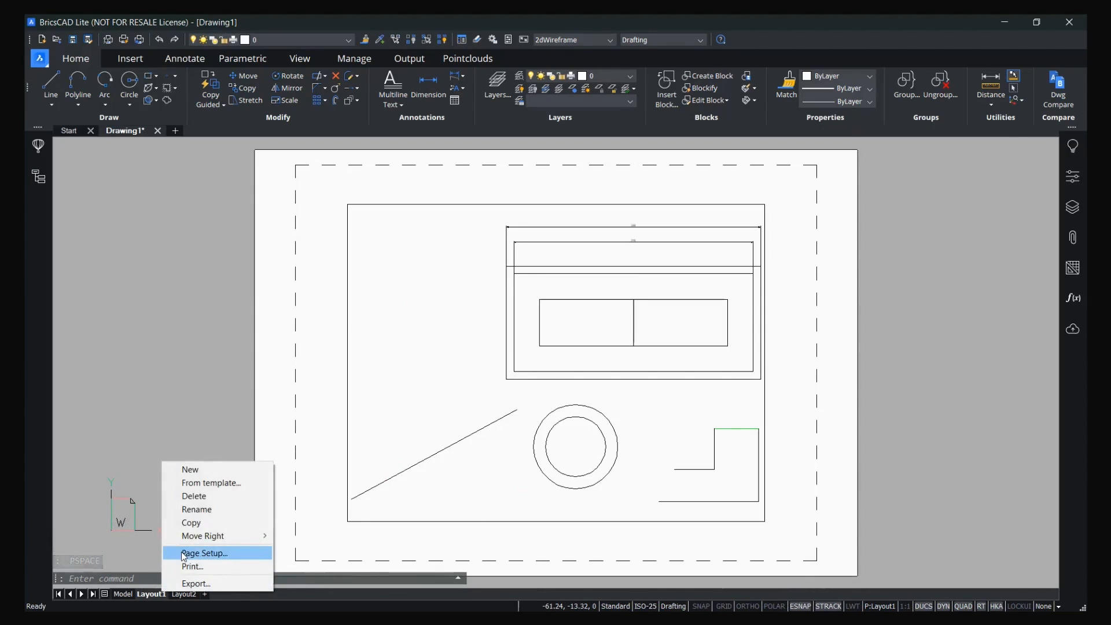
pyautogui.click(204, 554)
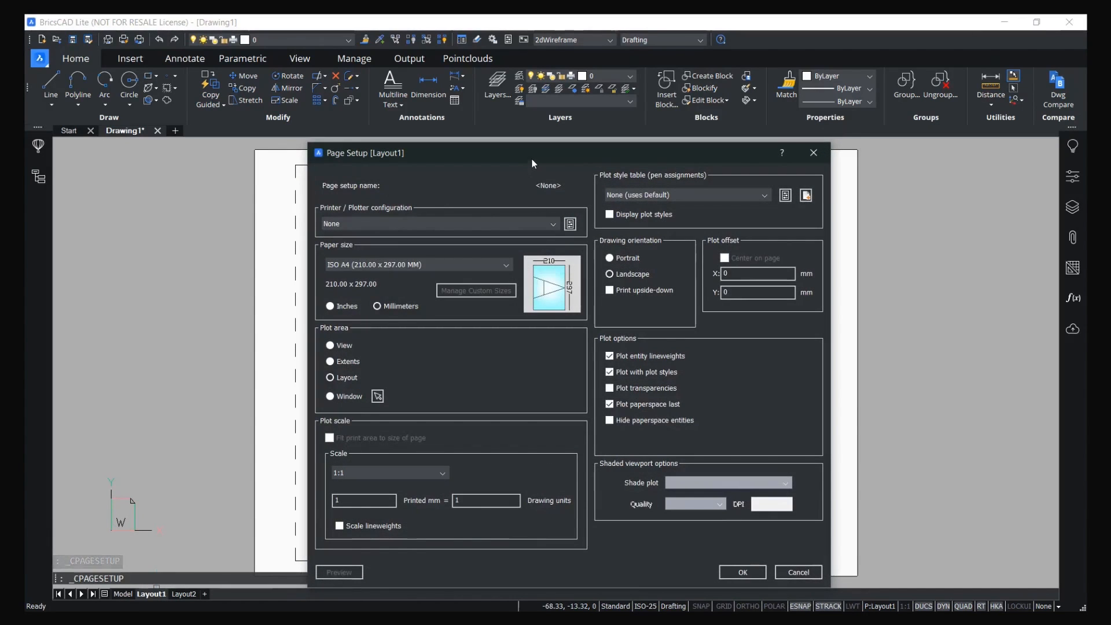
pyautogui.moveTo(532, 158); pyautogui.dragTo(526, 126)
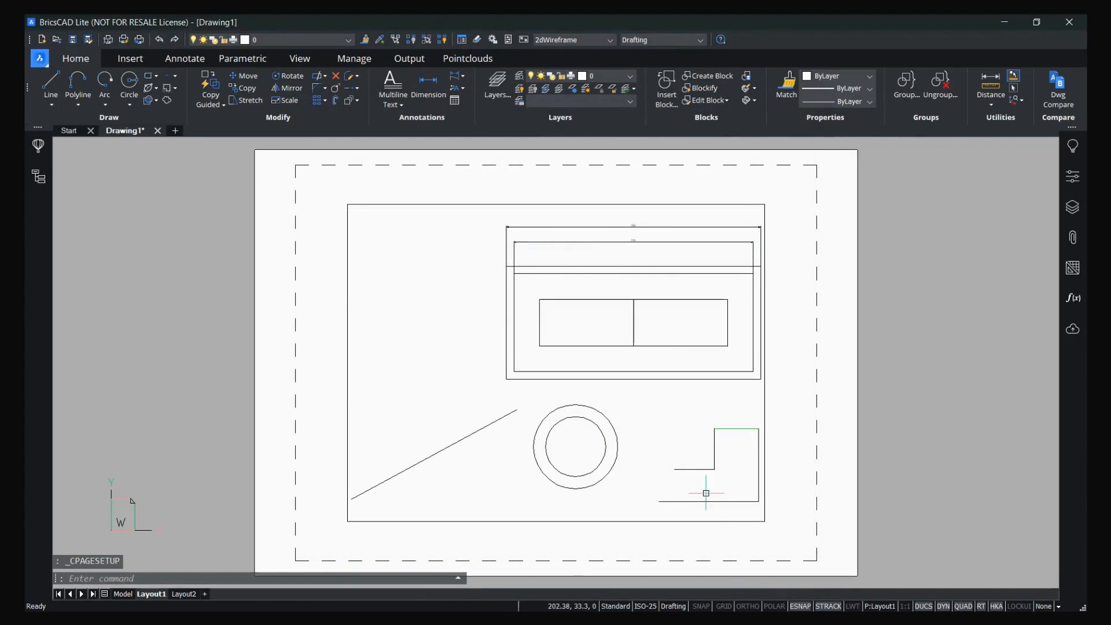
pyautogui.click(799, 540)
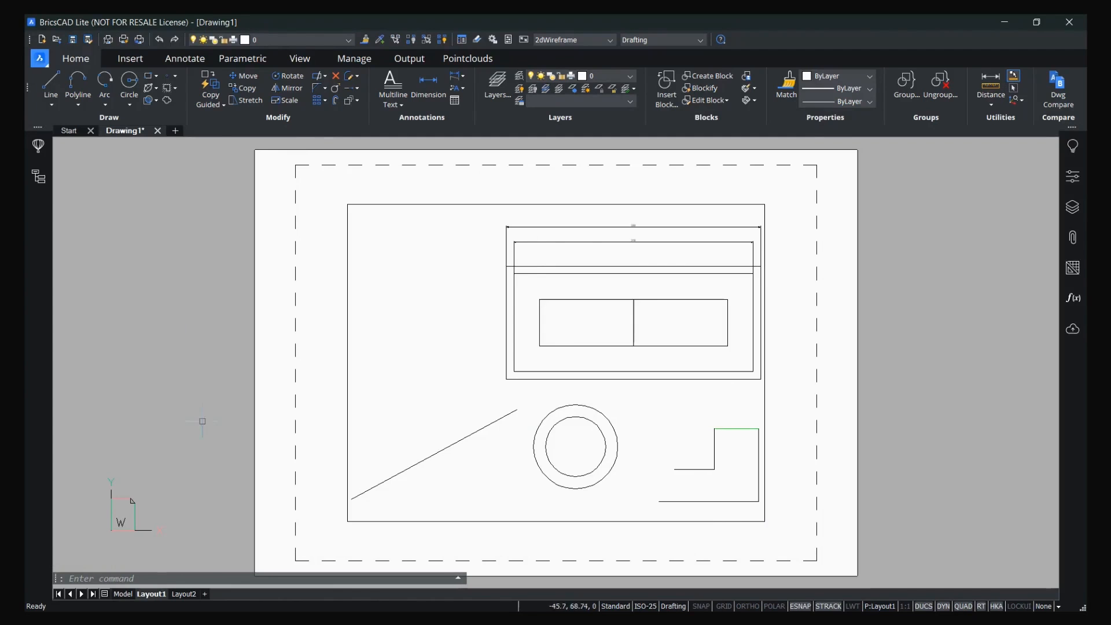
pyautogui.click(120, 594)
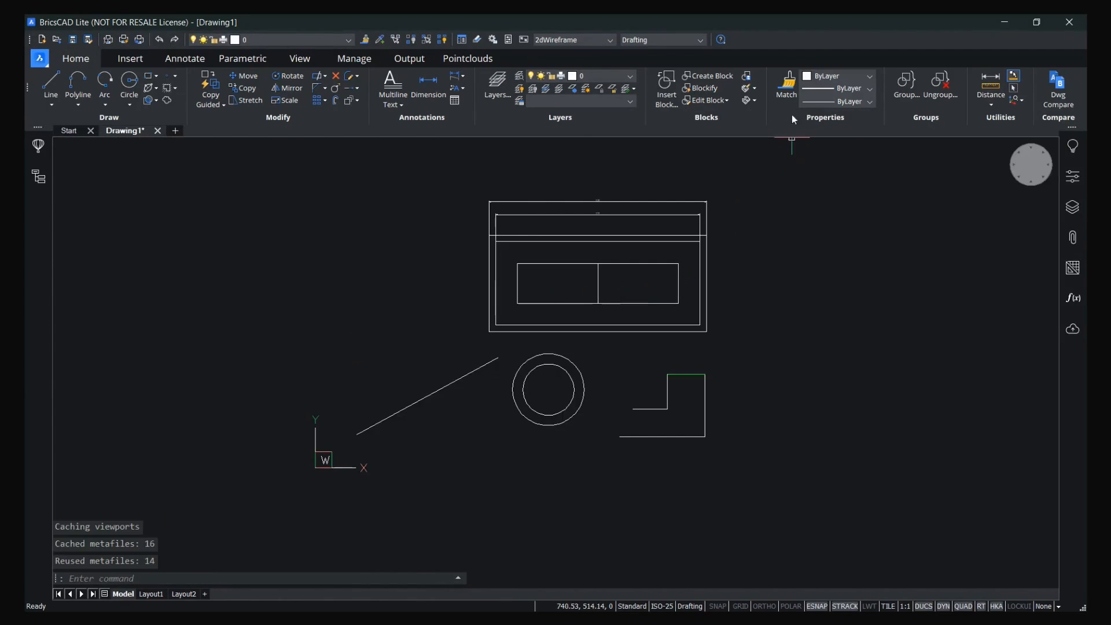
# Switch the interface from the dark theme to the light theme and back to dark.
pyautogui.rightClick(802, 46)
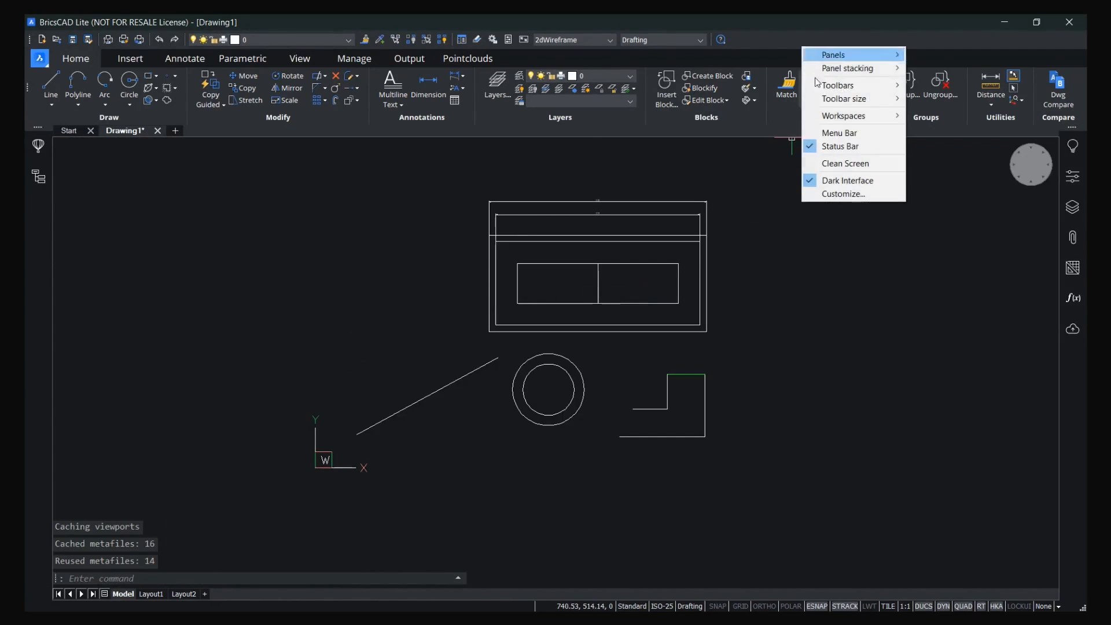
pyautogui.click(854, 181)
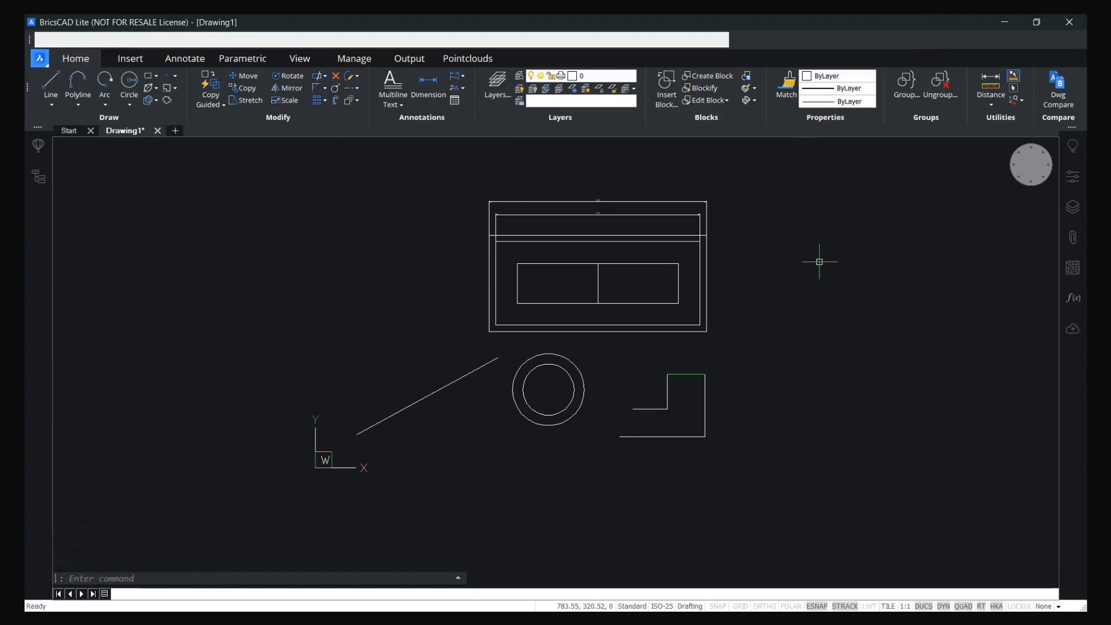
pyautogui.moveTo(814, 260)
pyautogui.mouseDown(button='middle')
pyautogui.moveTo(766, 263)
pyautogui.moveTo(725, 301)
pyautogui.moveTo(772, 298)
pyautogui.mouseUp(button='middle')
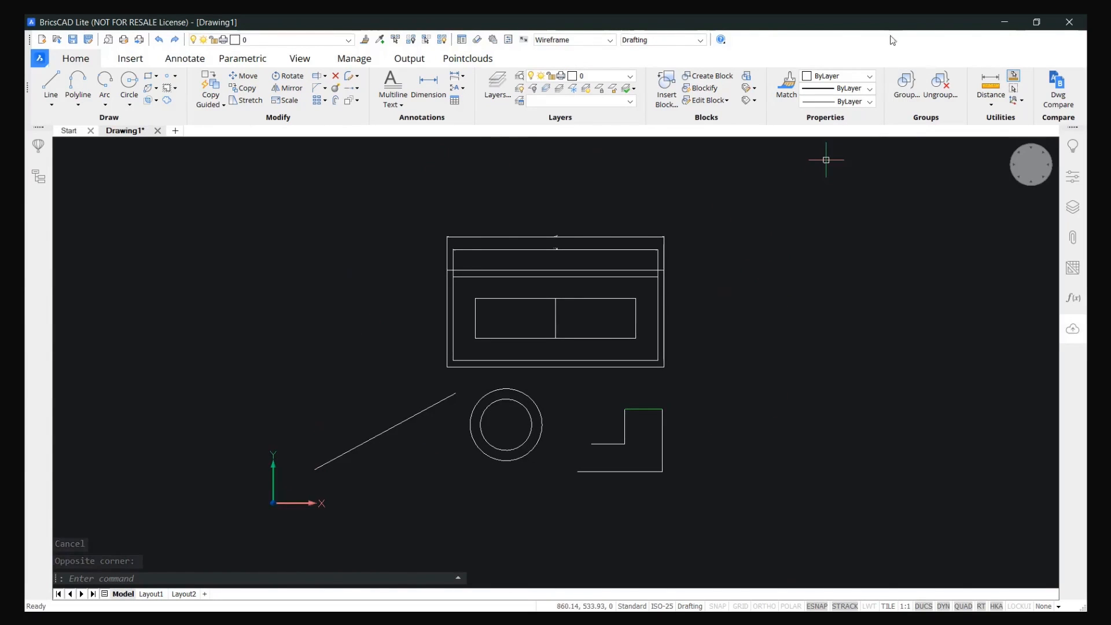
pyautogui.rightClick(892, 40)
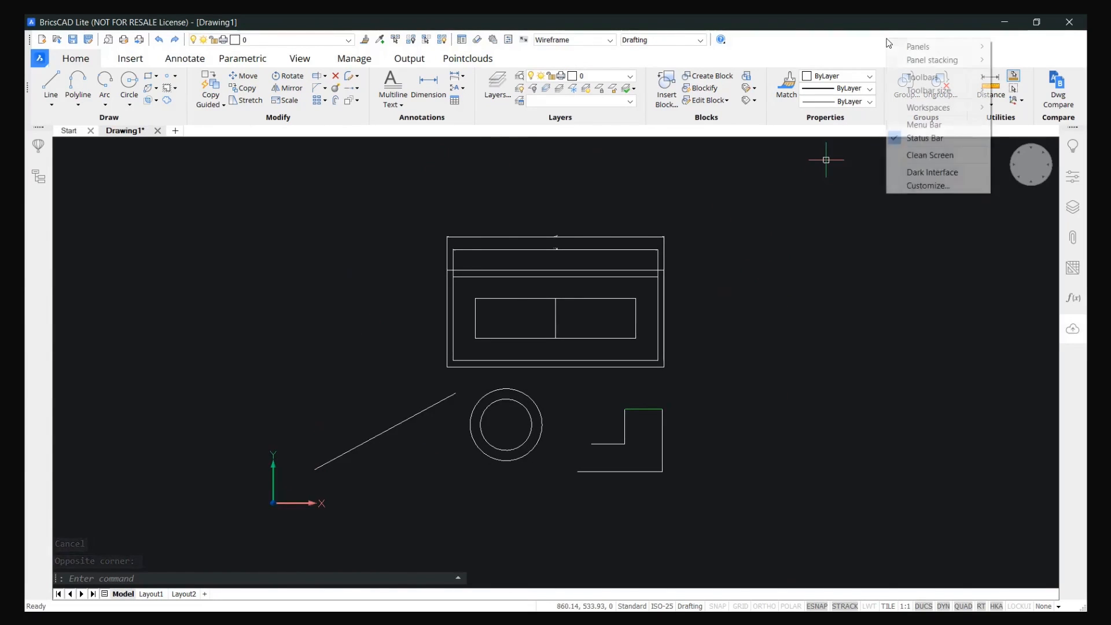
pyautogui.click(903, 172)
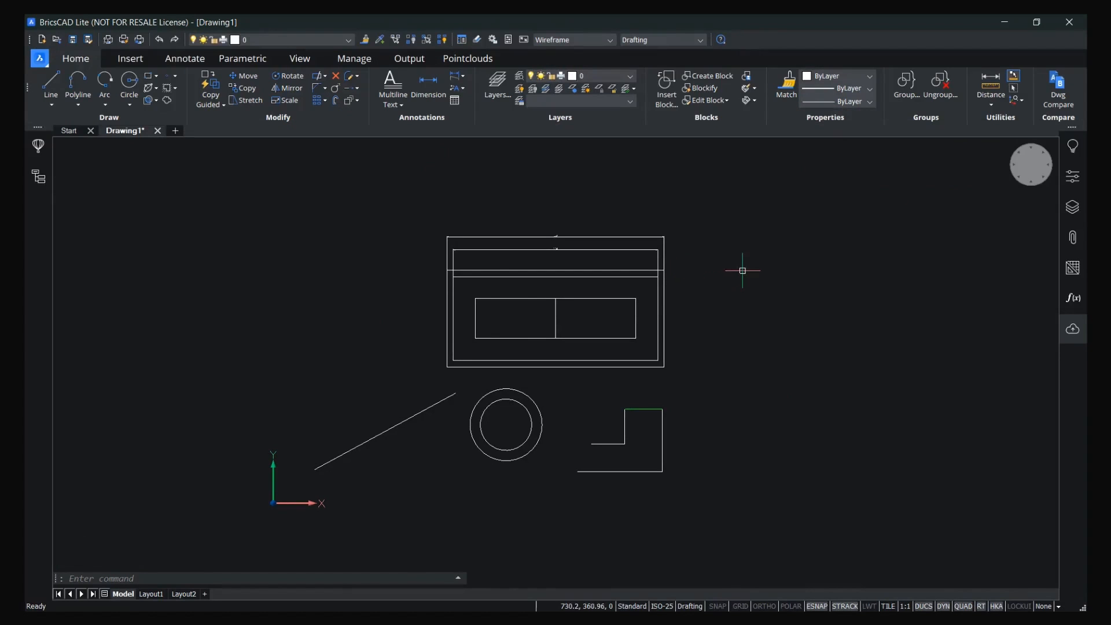
# Open the Resort - v3 drawing and look over its floor plan.
pyautogui.click(69, 131)
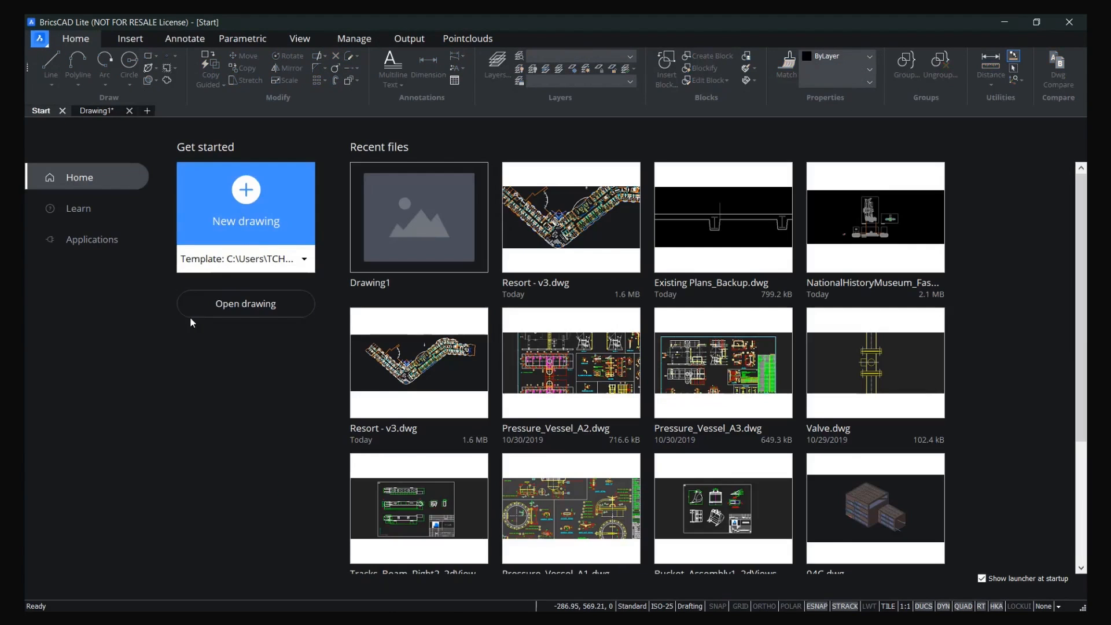
pyautogui.click(220, 305)
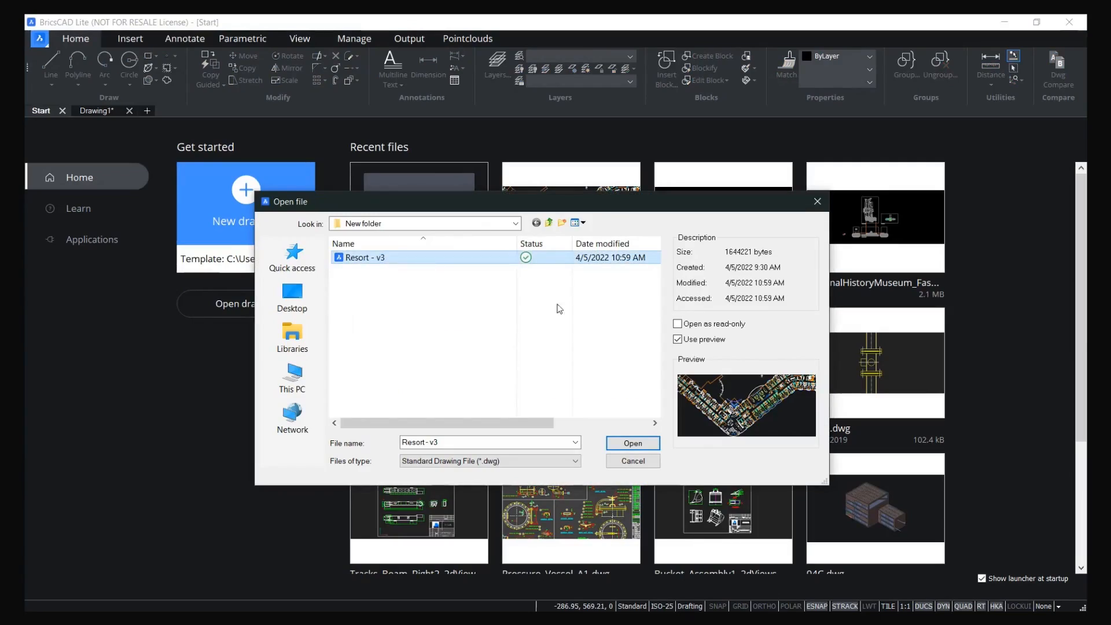
pyautogui.click(631, 442)
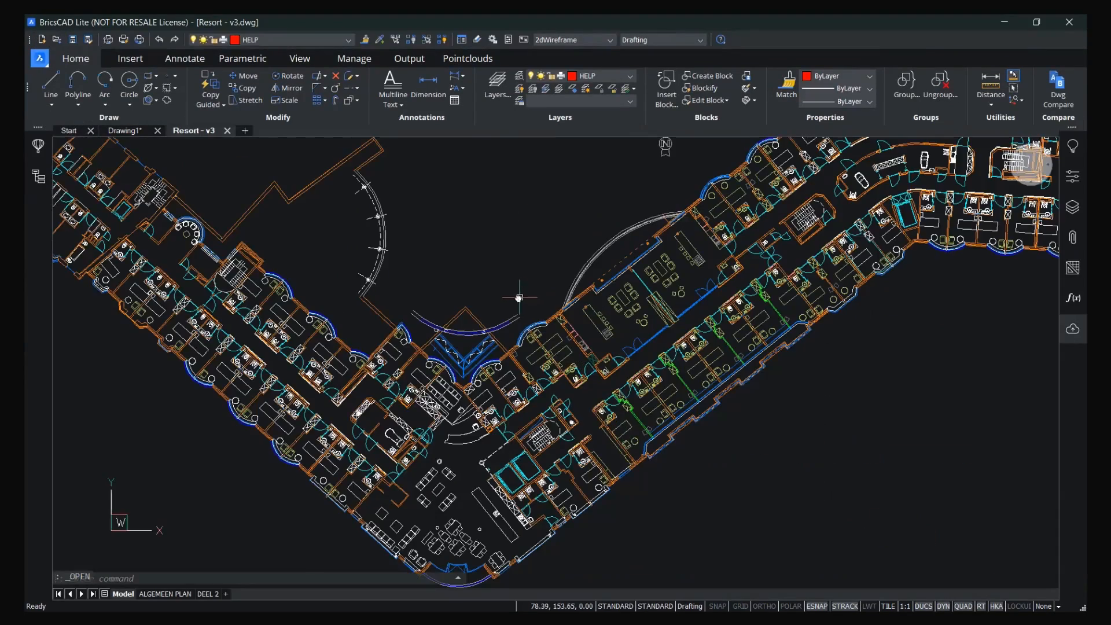
pyautogui.scroll(10, 581, 237)
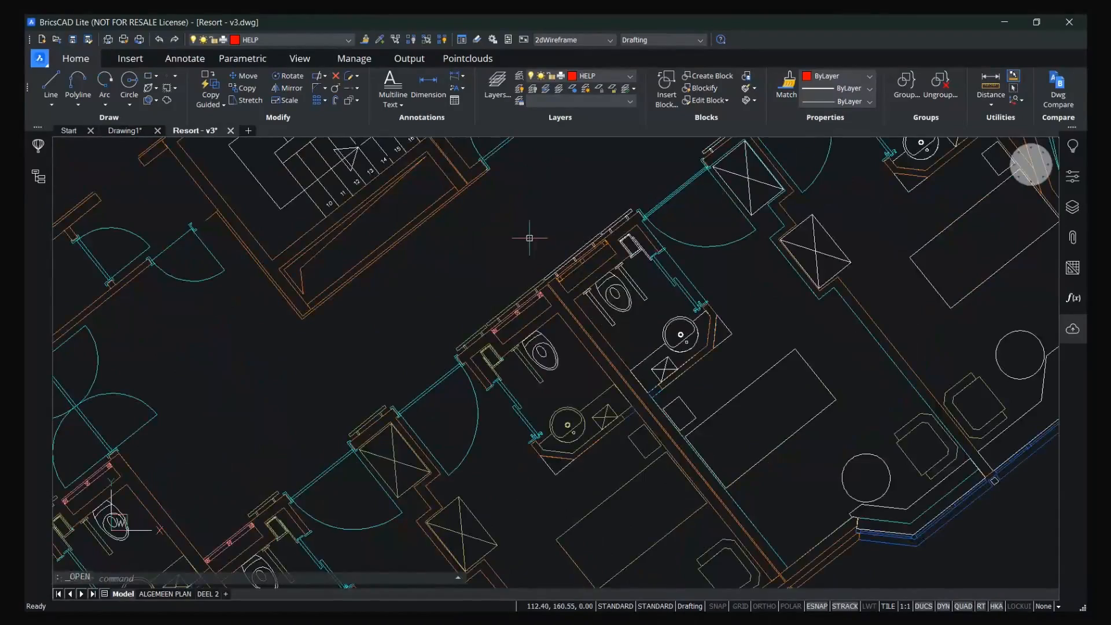
pyautogui.scroll(-9, 529, 238)
pyautogui.moveTo(182, 268); pyautogui.dragTo(288, 322, button='middle')
pyautogui.scroll(5, 440, 307)
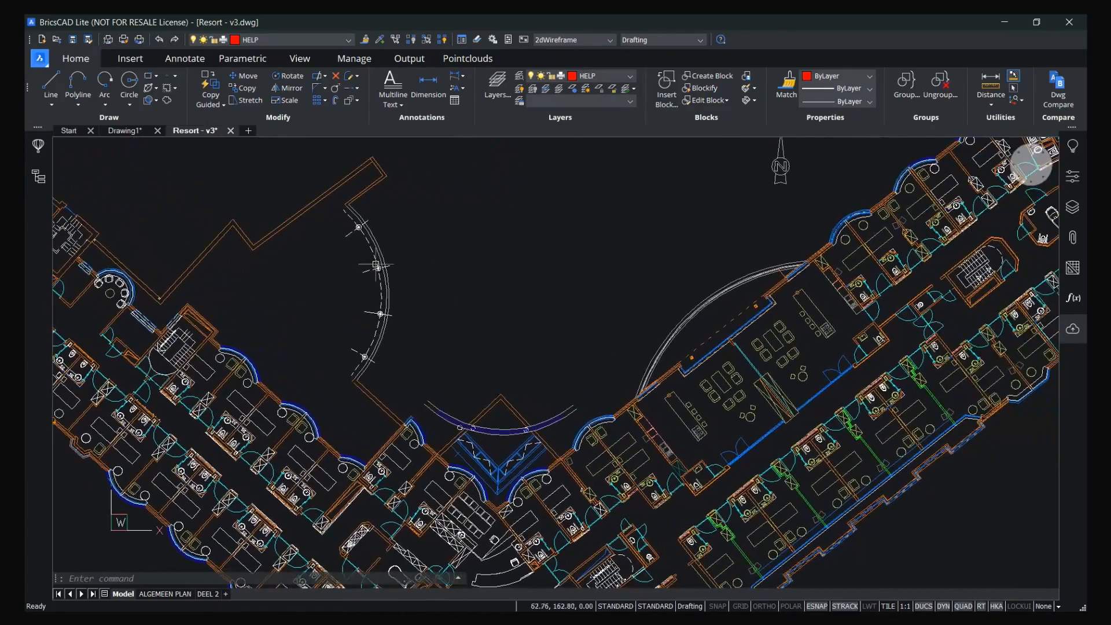
# Open the Drawing Explorer and preview individual layers of Resort - v3, including A32-_BINNENSCHRW.
pyautogui.click(460, 39)
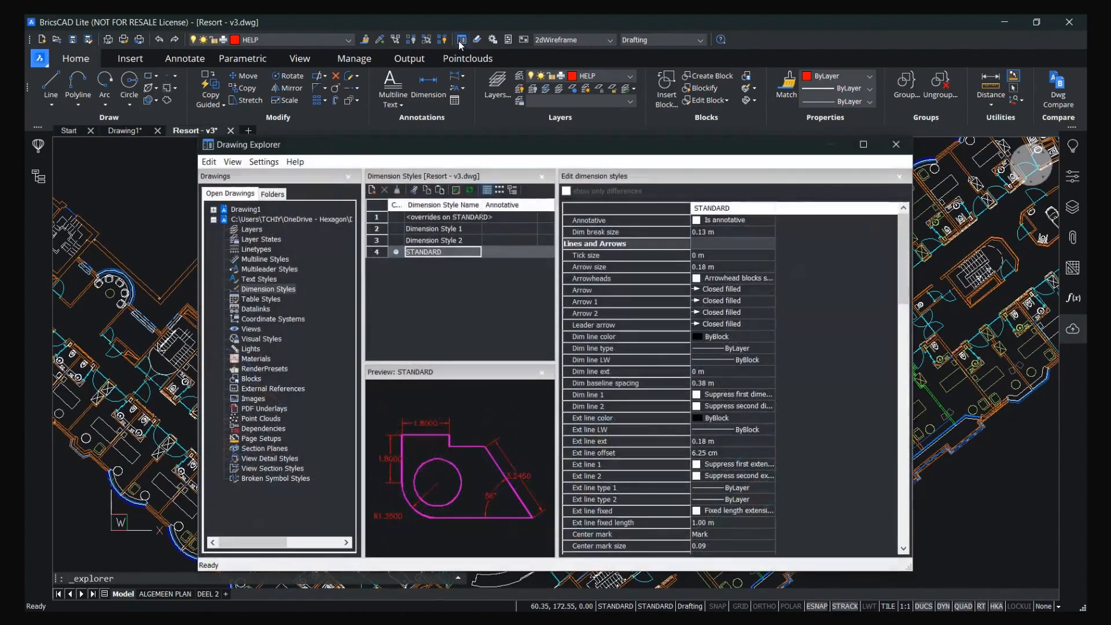
pyautogui.click(253, 229)
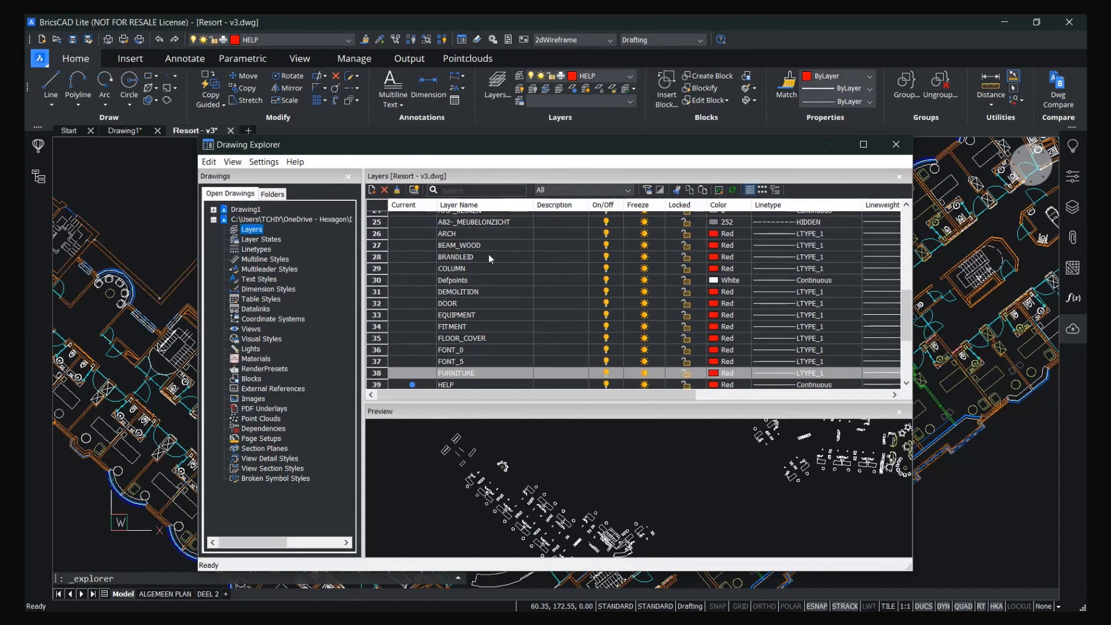
pyautogui.scroll(4, 489, 256)
pyautogui.click(492, 265)
pyautogui.click(491, 310)
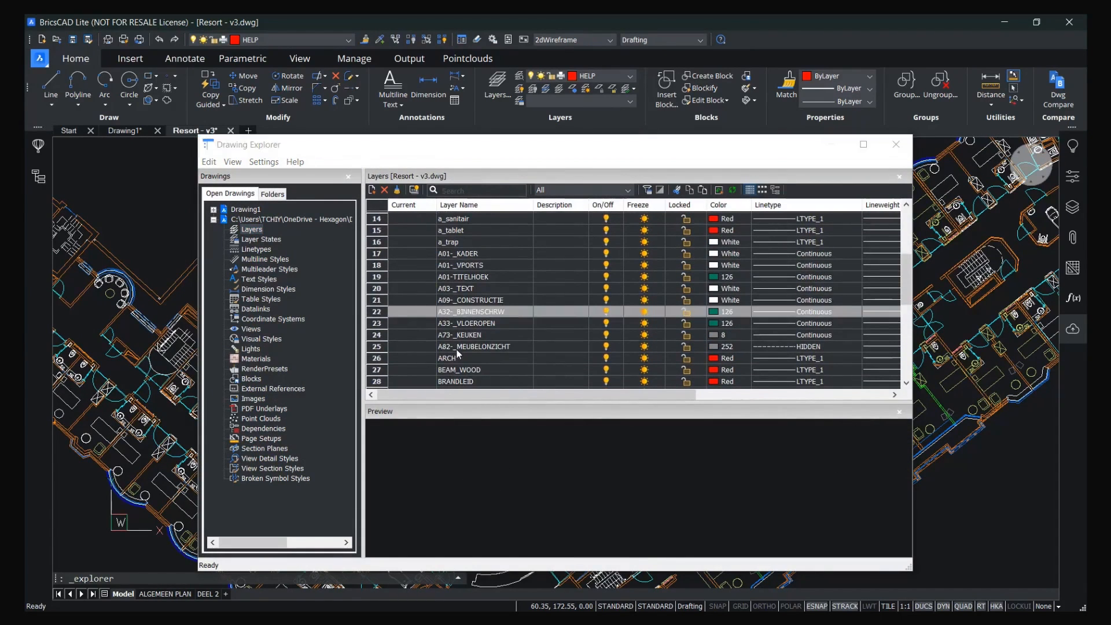
# Preview the layers from A82-_MEUBELONZICHT up to A01-_VPORTS and down to FLOOR_COVER together, and FONT_5 and FONT_0 individually.
pyautogui.click(456, 348)
pyautogui.keyDown('shift'); pyautogui.click(465, 266); pyautogui.keyUp('shift')
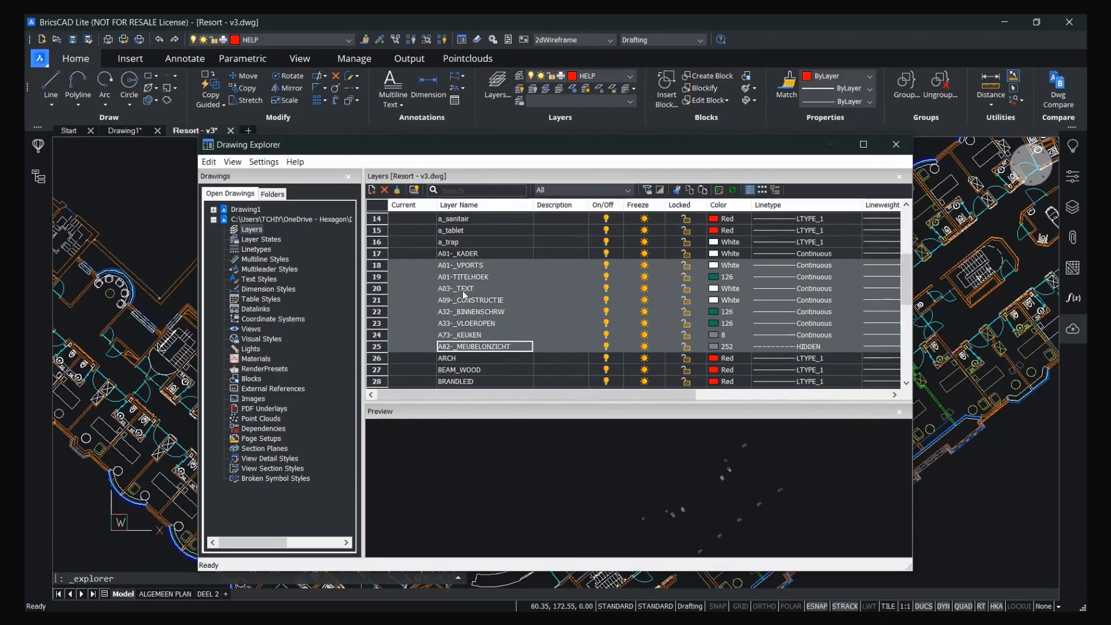
pyautogui.scroll(-3, 465, 324)
pyautogui.keyDown('shift'); pyautogui.click(465, 369); pyautogui.keyUp('shift')
pyautogui.scroll(-2, 465, 372)
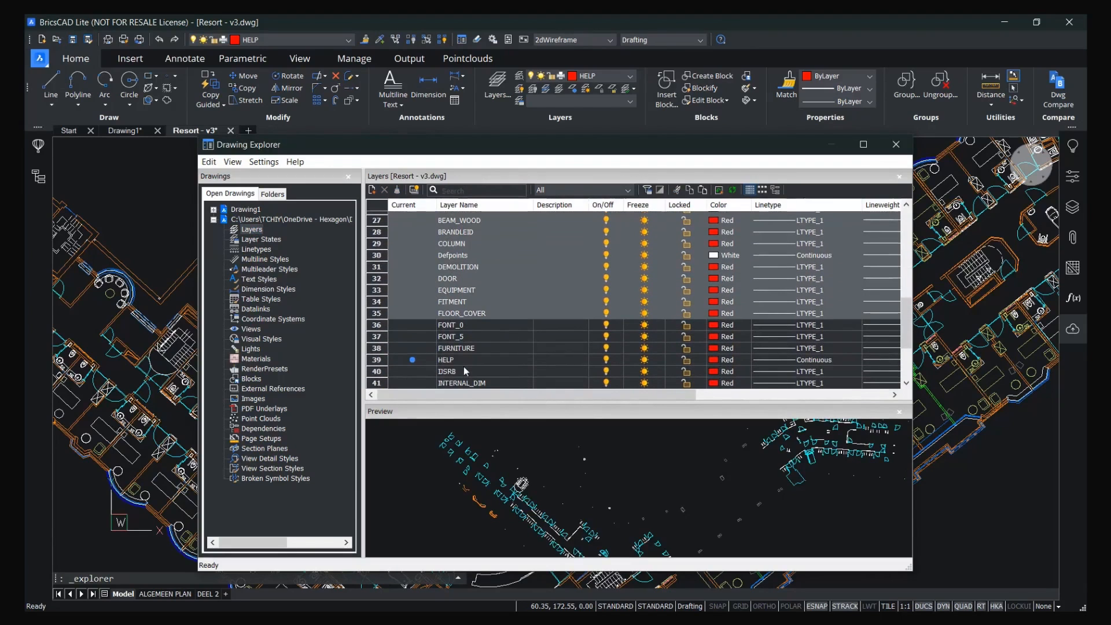
pyautogui.click(462, 346)
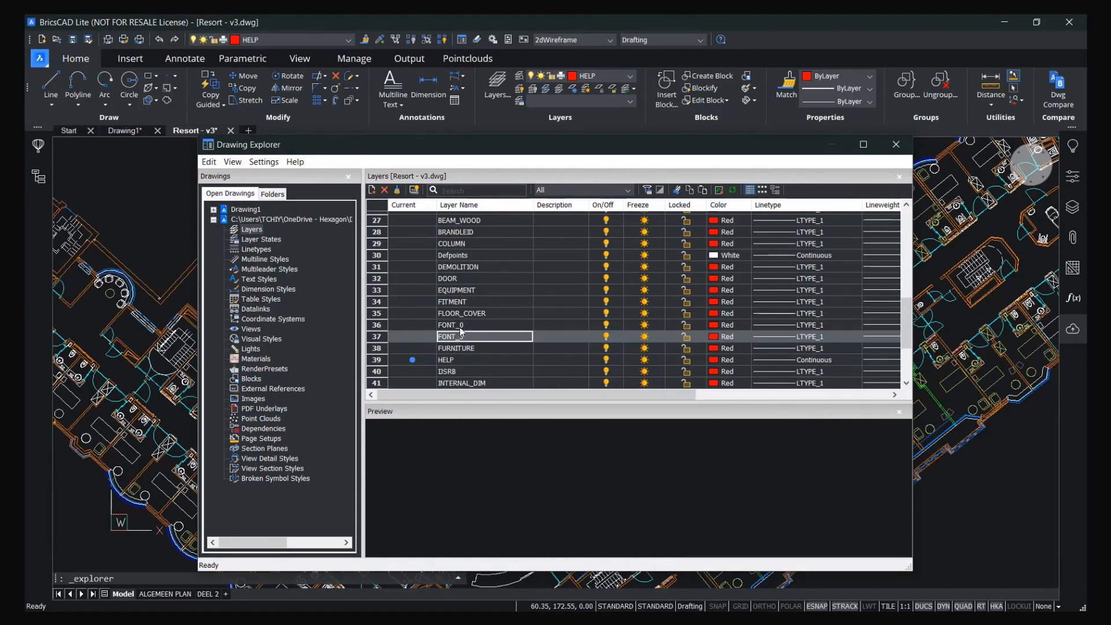
pyautogui.click(461, 326)
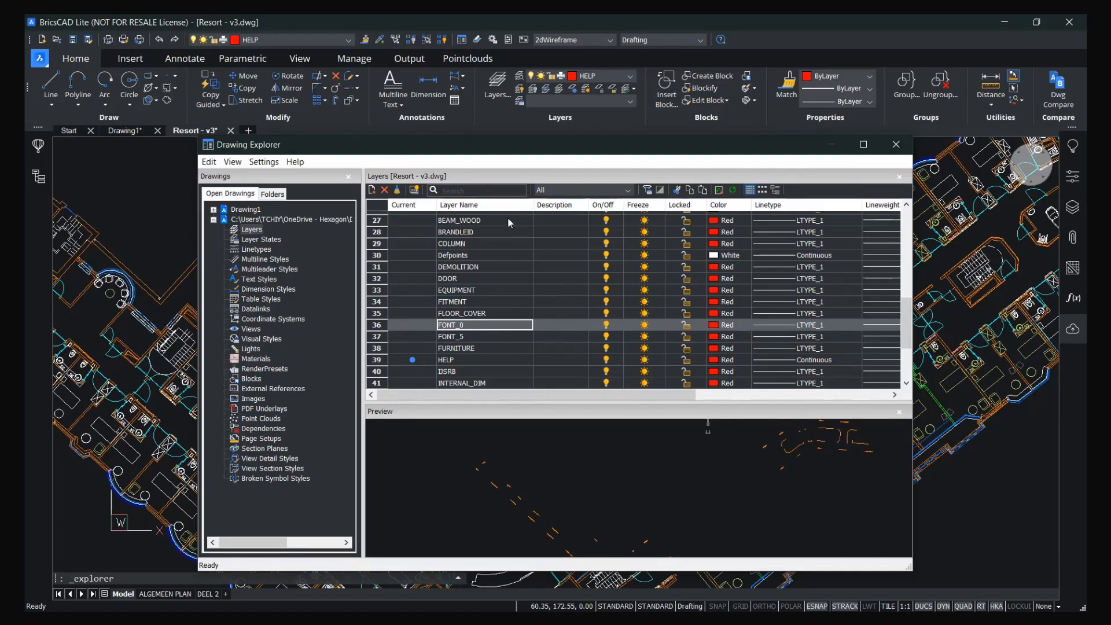
# View the layer states, linetypes and dimension styles of the Resort - v3 drawing.
pyautogui.click(267, 239)
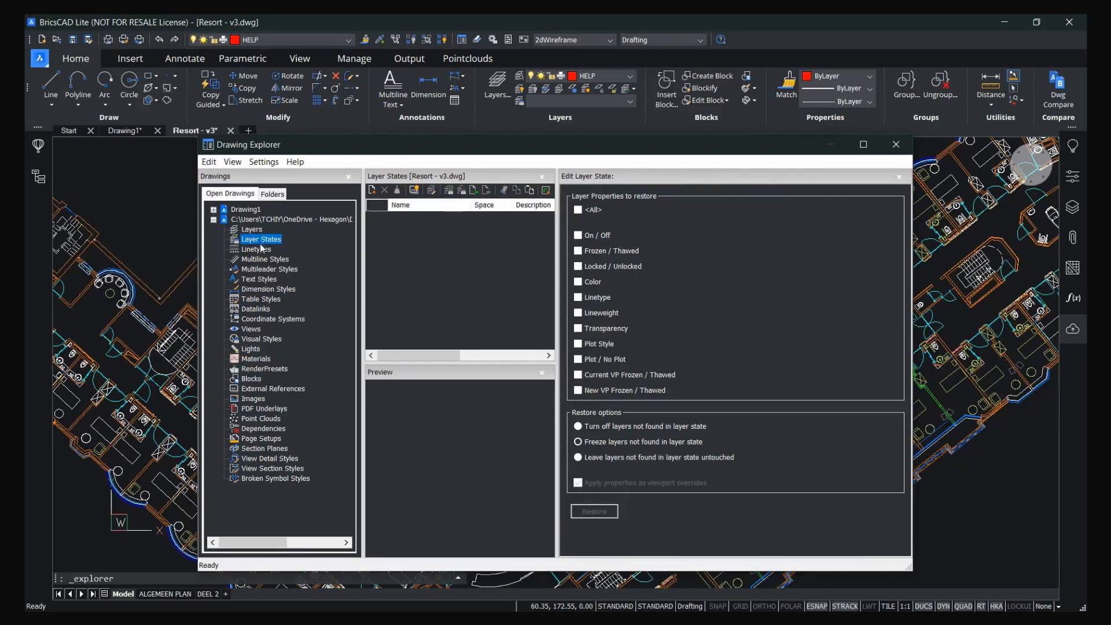
pyautogui.click(259, 250)
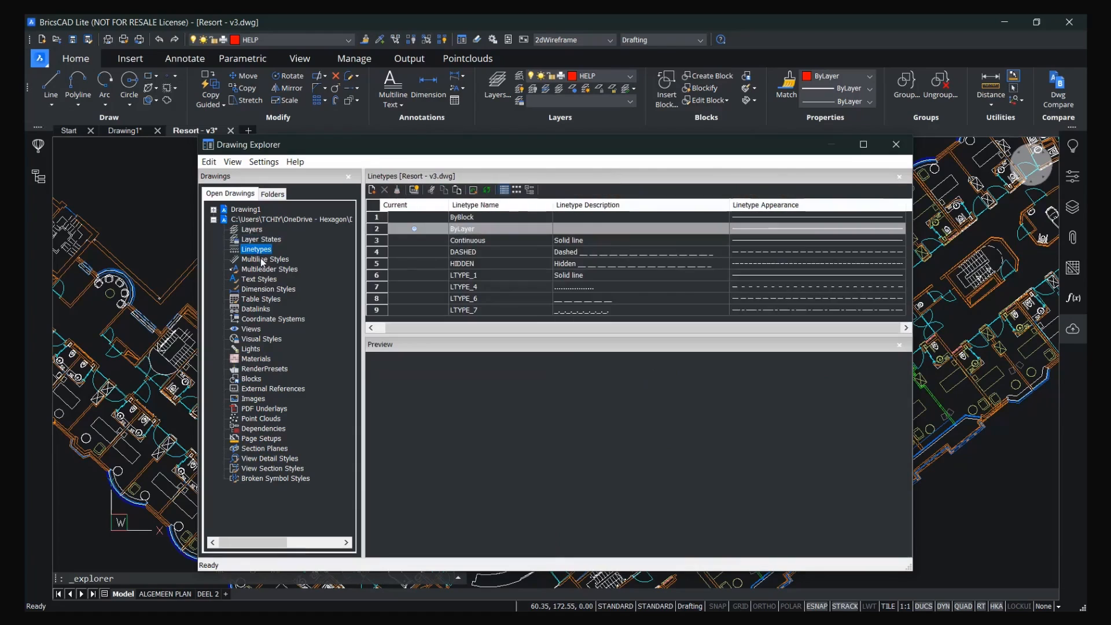
pyautogui.click(247, 289)
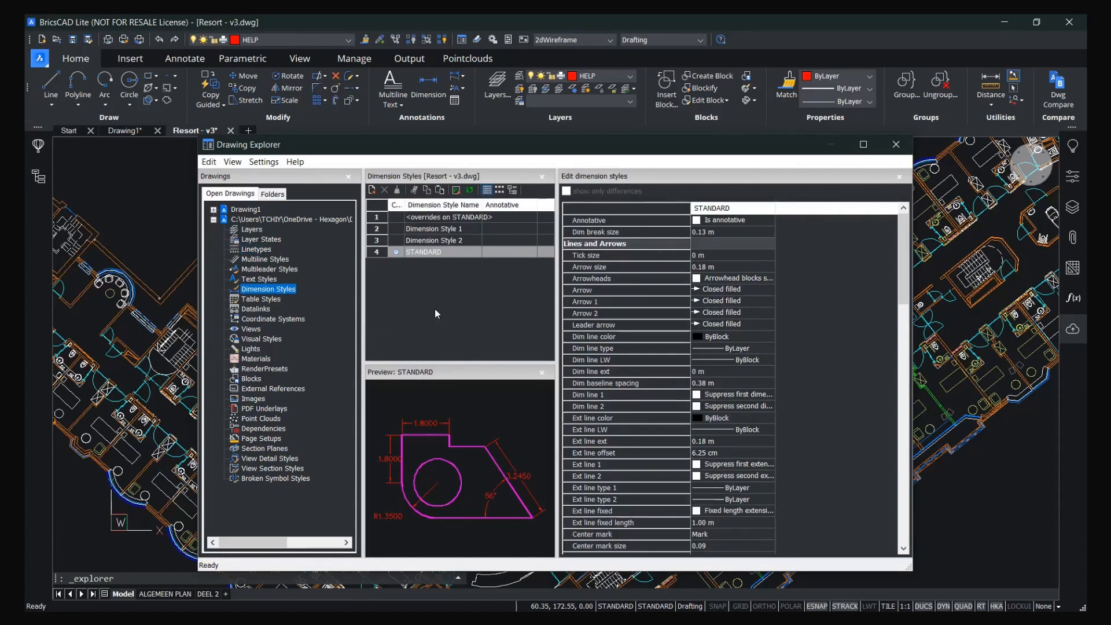
# Select Dimension Style 1, Dimension Style 2 and STANDARD together and compare their properties in an enlarged Drawing Explorer window.
pyautogui.keyDown('shift'); pyautogui.click(429, 231); pyautogui.keyUp('shift')
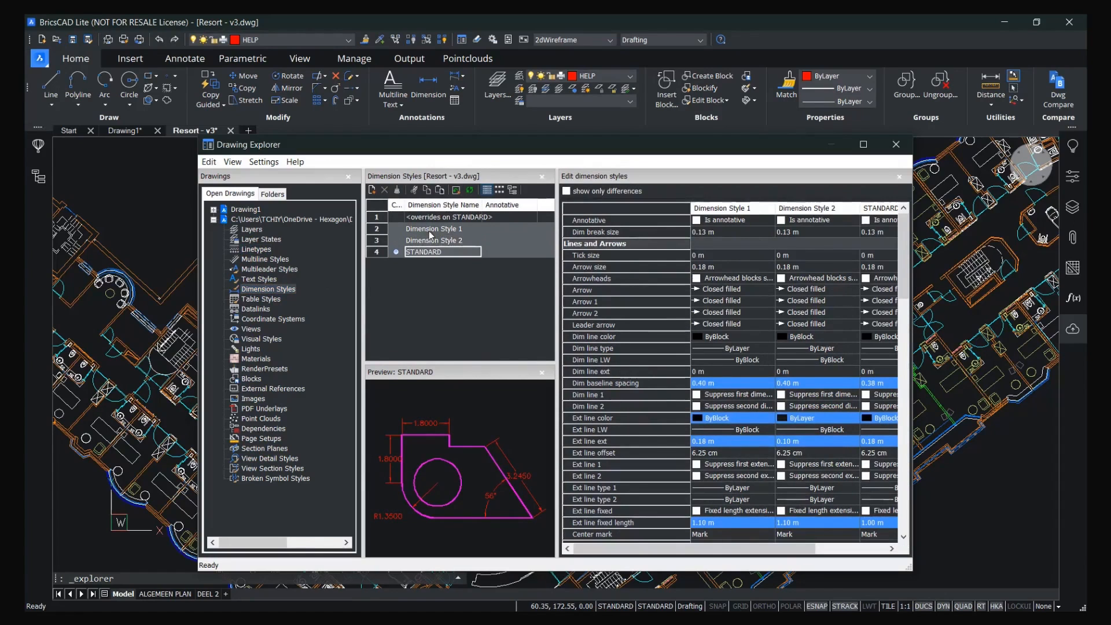
pyautogui.moveTo(911, 568); pyautogui.dragTo(991, 589)
pyautogui.scroll(-15, 975, 430)
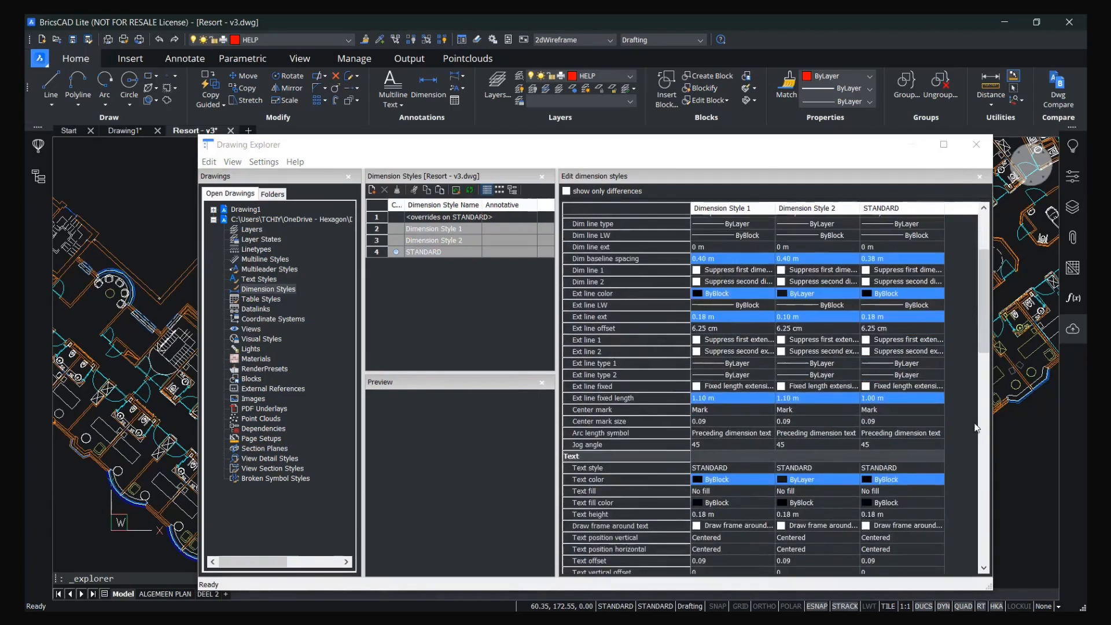
pyautogui.scroll(6, 974, 430)
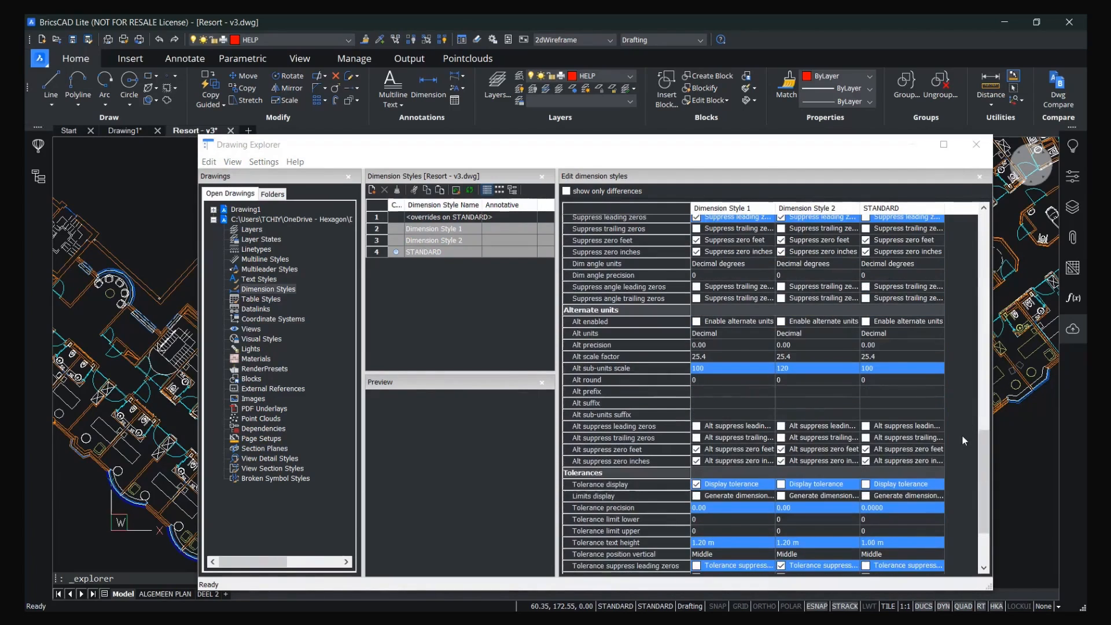
pyautogui.scroll(4, 967, 449)
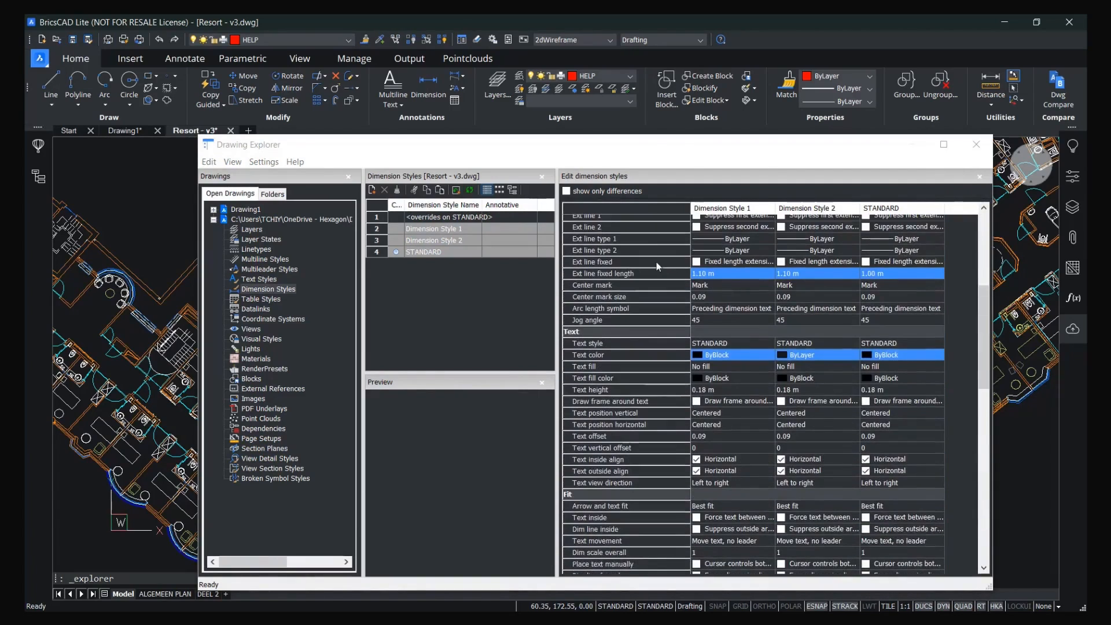
# Show only the differences between the selected dimension styles, restore the full property list and select only STANDARD.
pyautogui.click(619, 192)
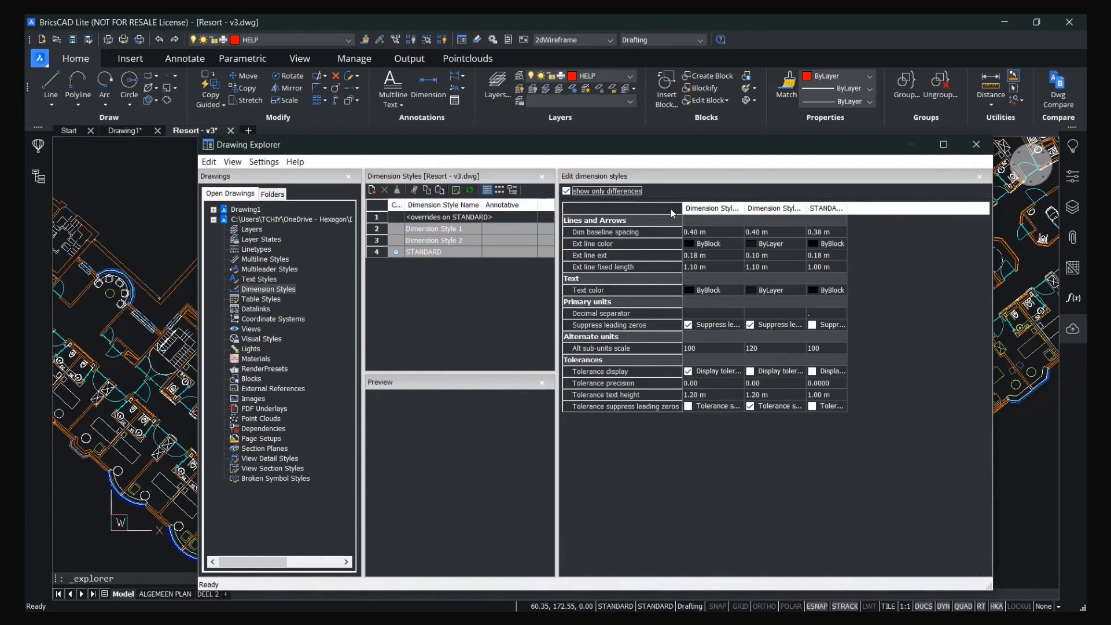
pyautogui.click(566, 191)
pyautogui.click(481, 261)
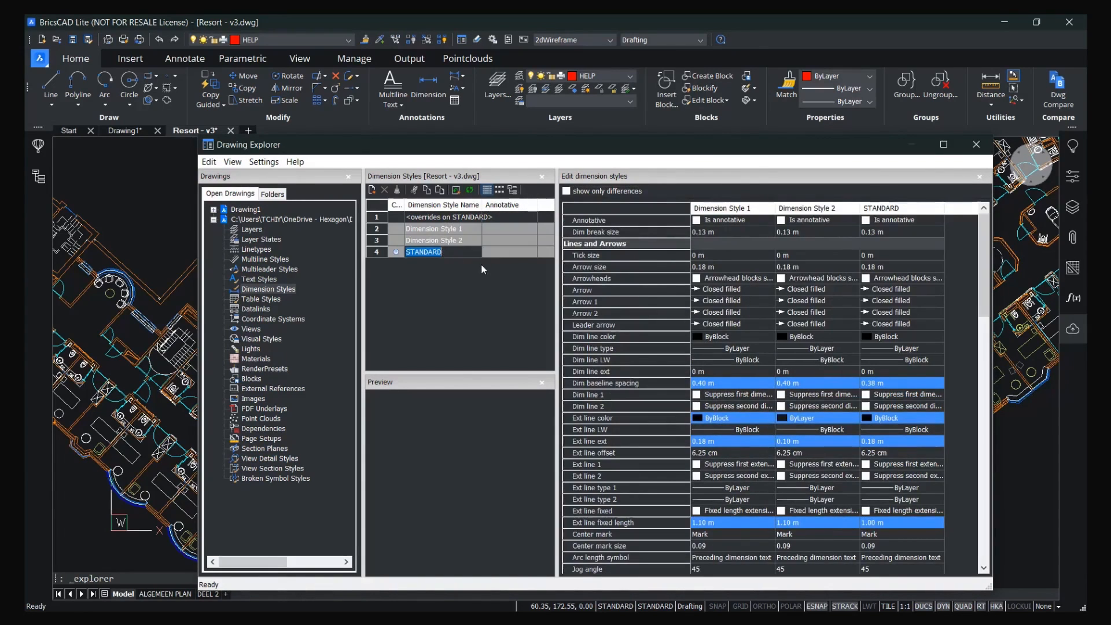
pyautogui.click(438, 254)
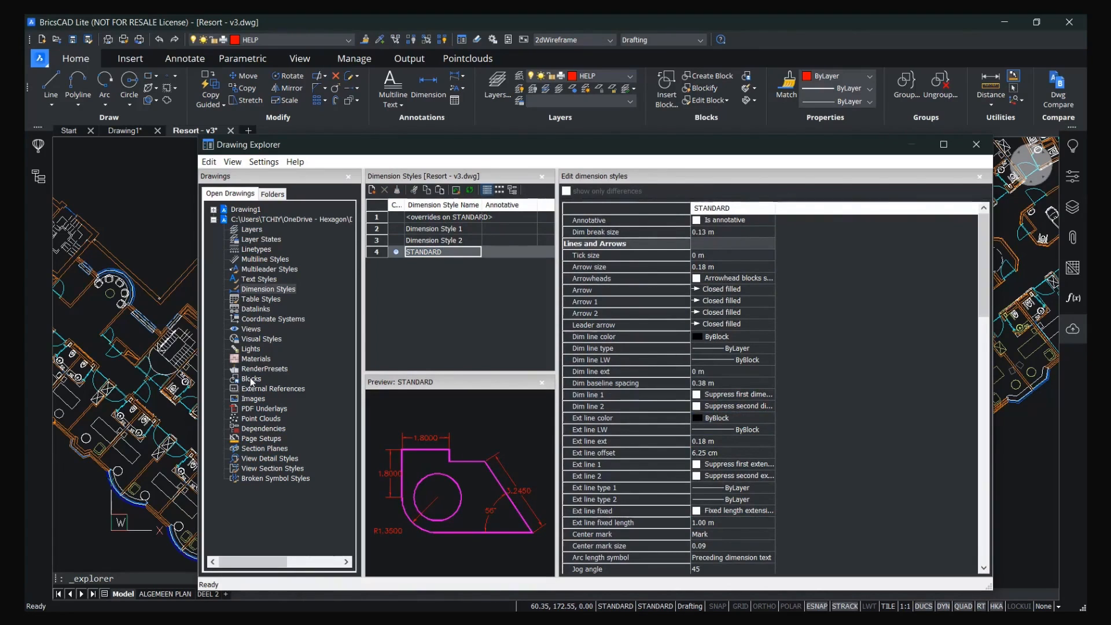
# View the visual styles and images lists of the Resort - v3 drawing.
pyautogui.click(258, 339)
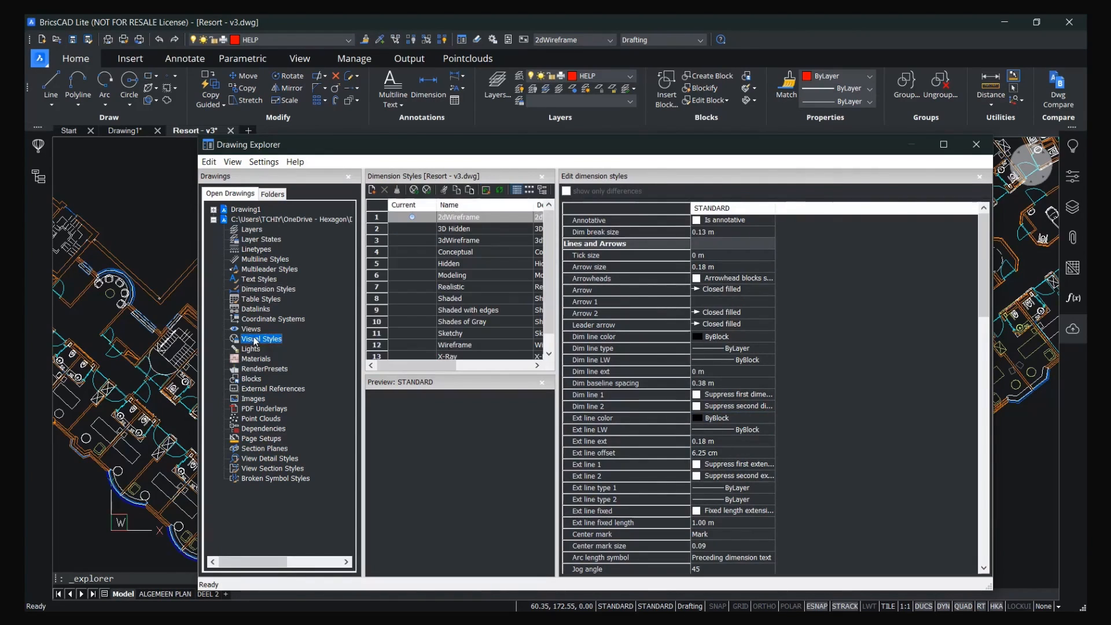
pyautogui.click(249, 380)
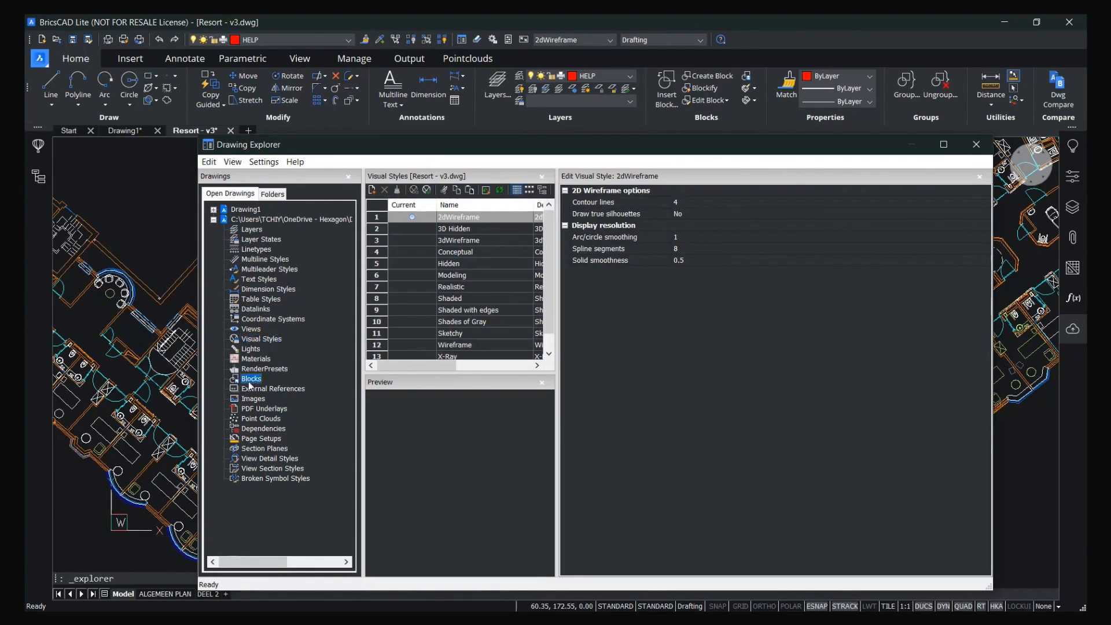
pyautogui.click(253, 390)
# Preview the Lounge_Sofa, Lounge and Chair blocks of the Resort - v3 drawing.
pyautogui.click(251, 380)
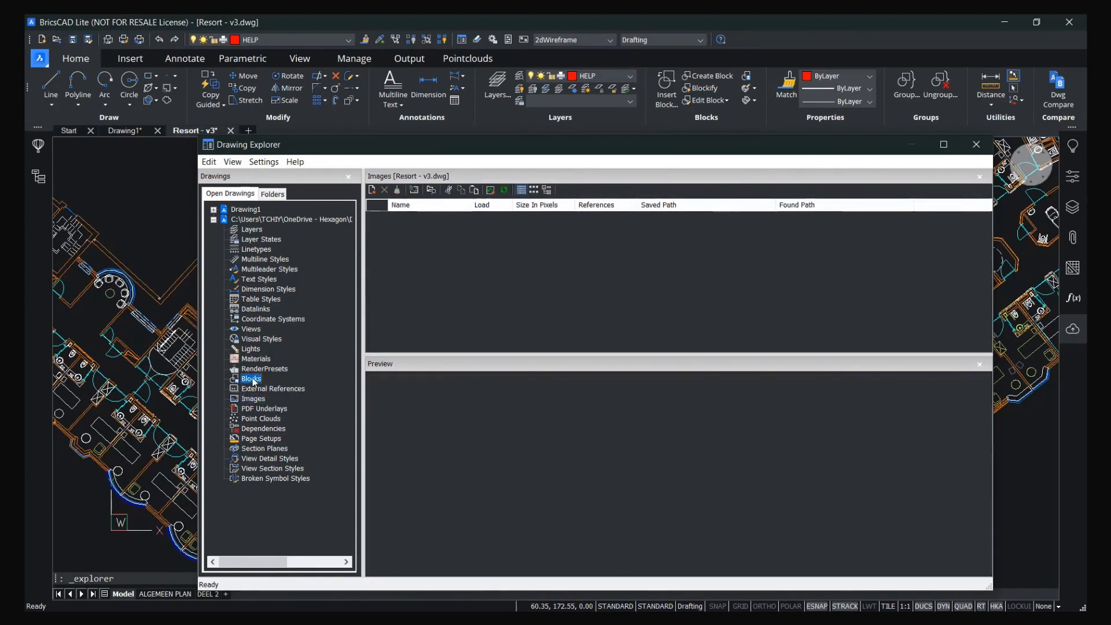
pyautogui.click(407, 265)
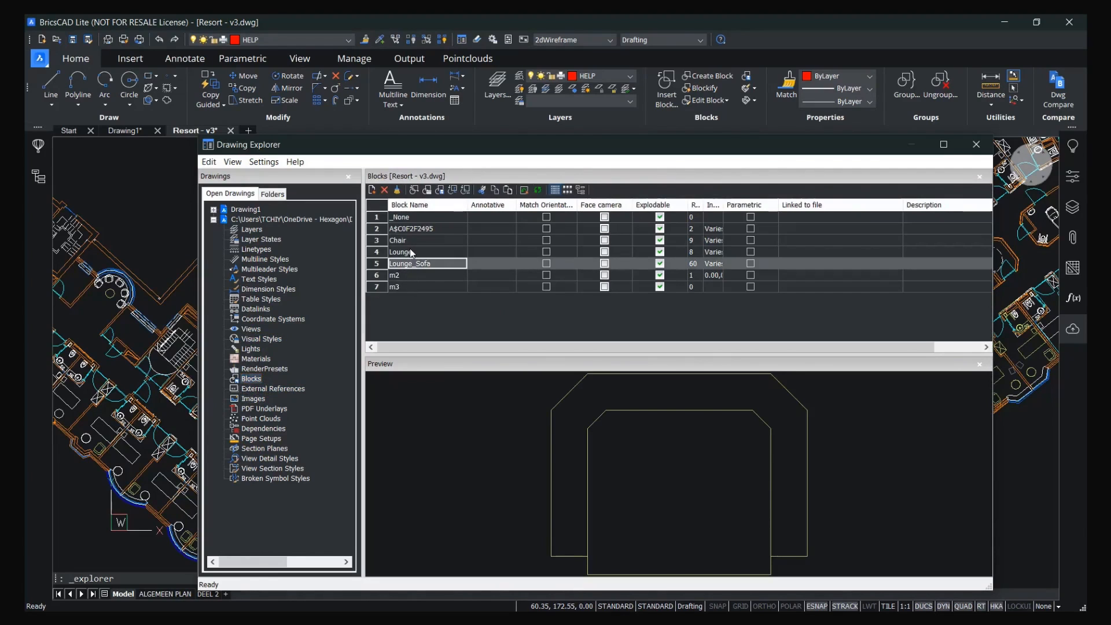
pyautogui.click(410, 248)
pyautogui.click(409, 242)
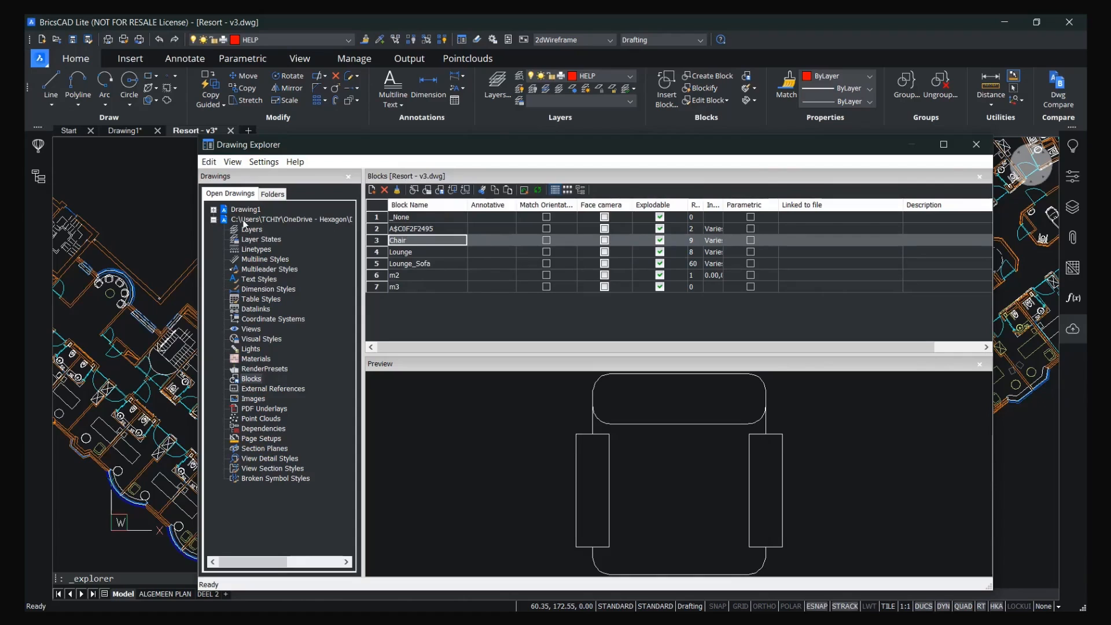
# Copy the Chair block from the Resort - v3 drawing into Drawing1 through the Drawing Explorer.
pyautogui.click(213, 210)
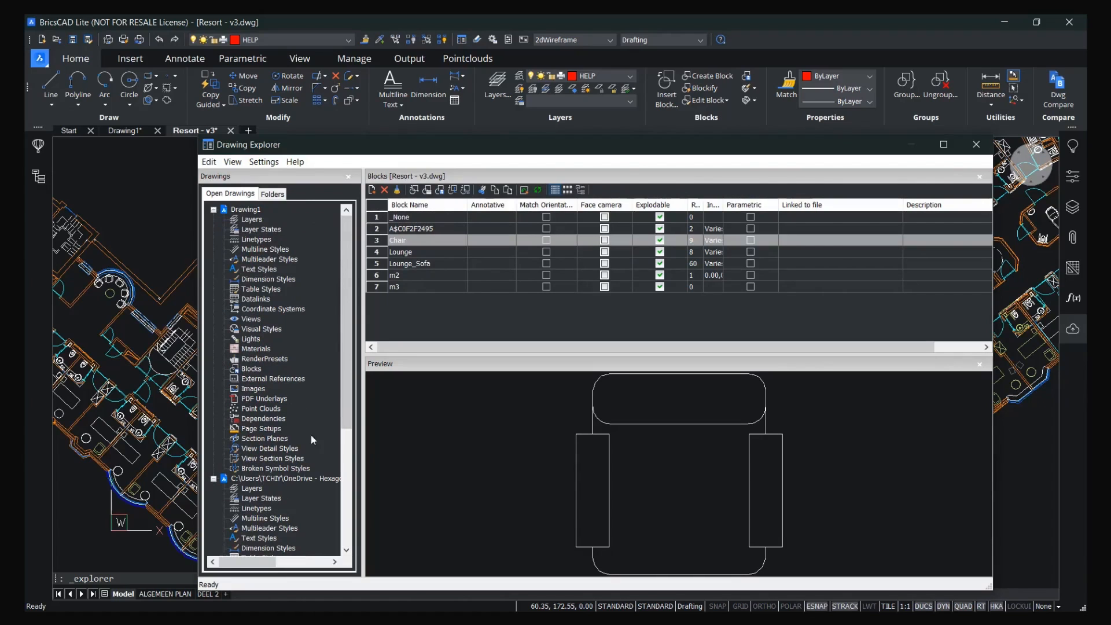
pyautogui.click(399, 240)
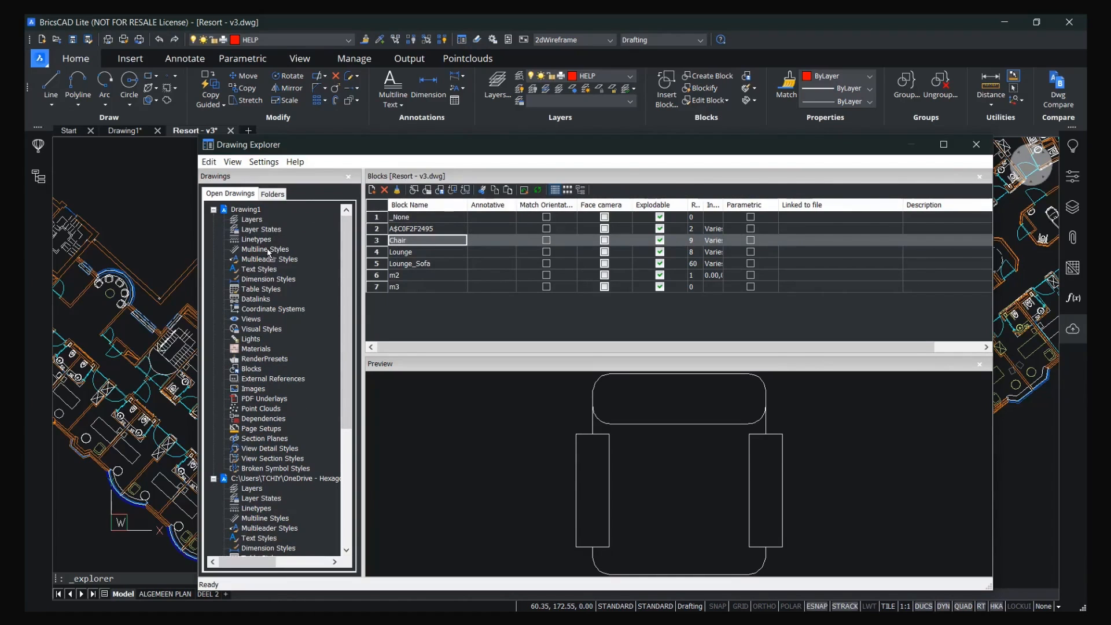
pyautogui.click(250, 211)
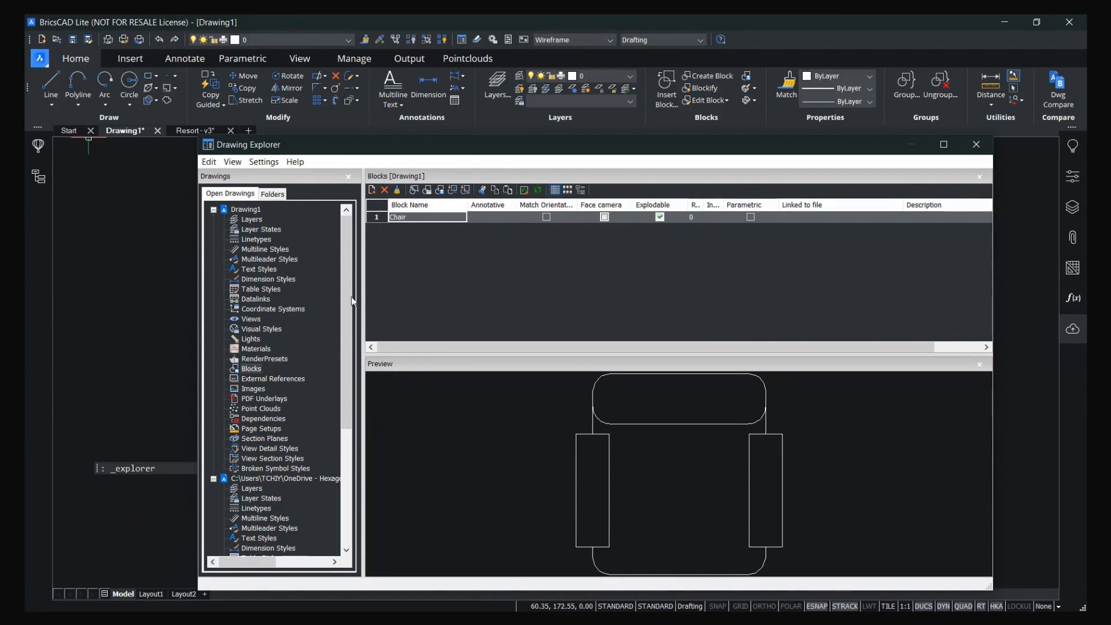
# Check the blocks list of Drawing1 and close the Drawing Explorer.
pyautogui.click(258, 359)
pyautogui.click(247, 371)
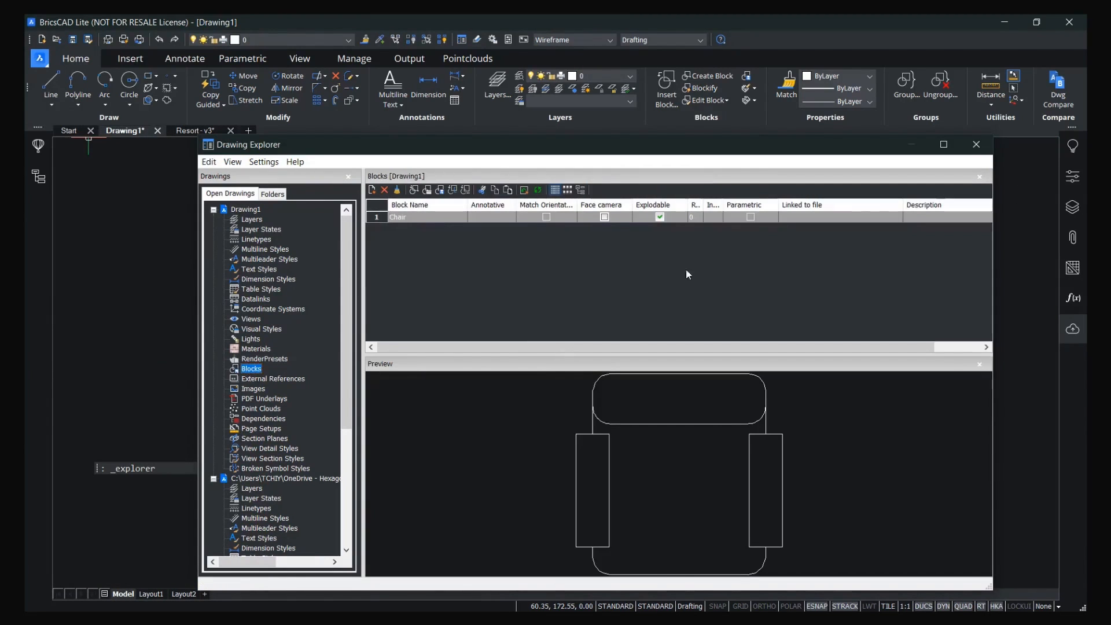
pyautogui.click(976, 144)
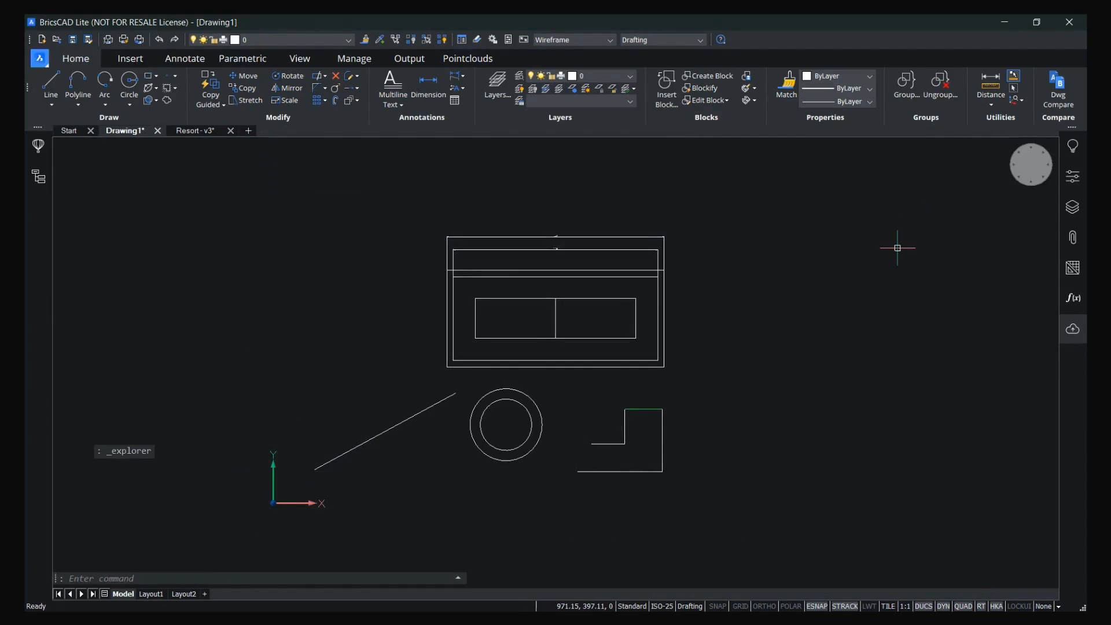
# Insert the Chair block at scale 1 and angle 0 in empty space beside the existing geometry of Drawing1.
pyautogui.rightClick(342, 271)
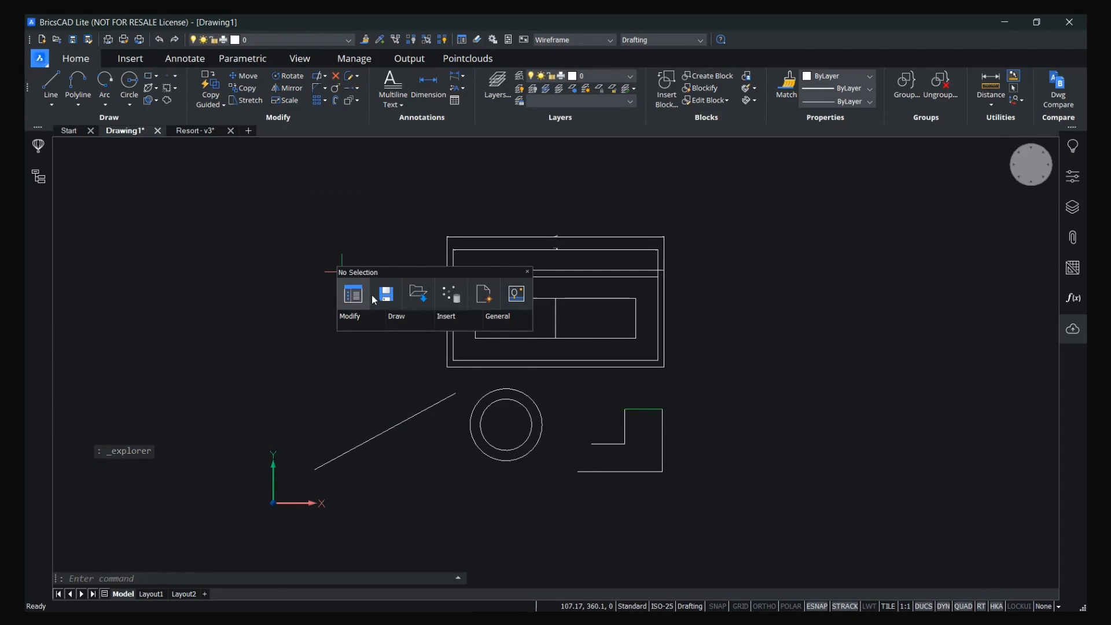
pyautogui.moveTo(453, 323)
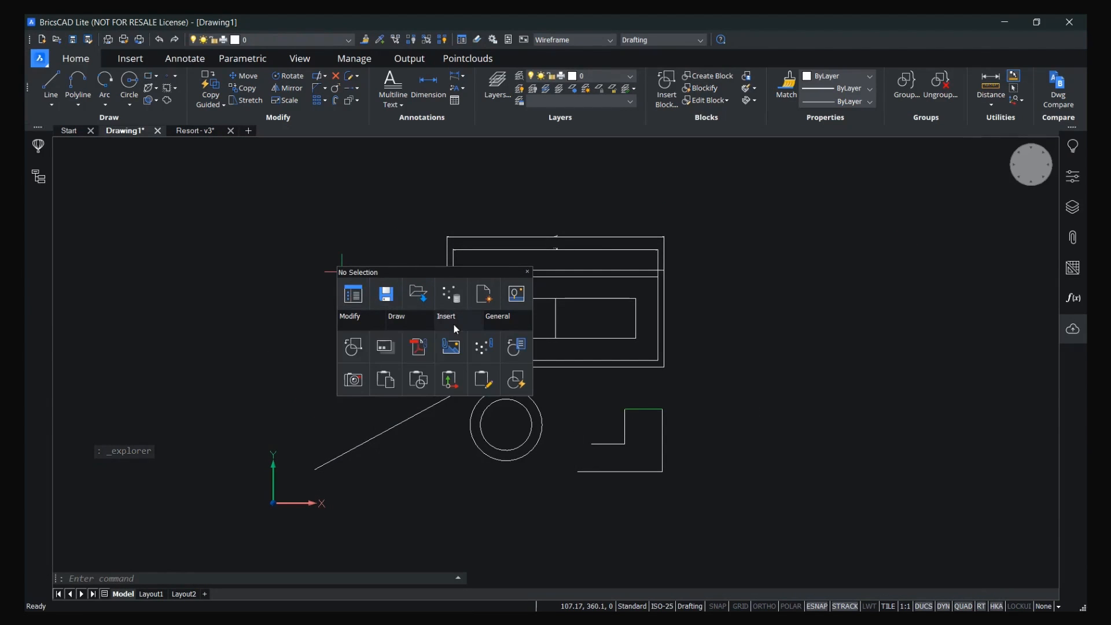
pyautogui.click(353, 346)
pyautogui.click(681, 229)
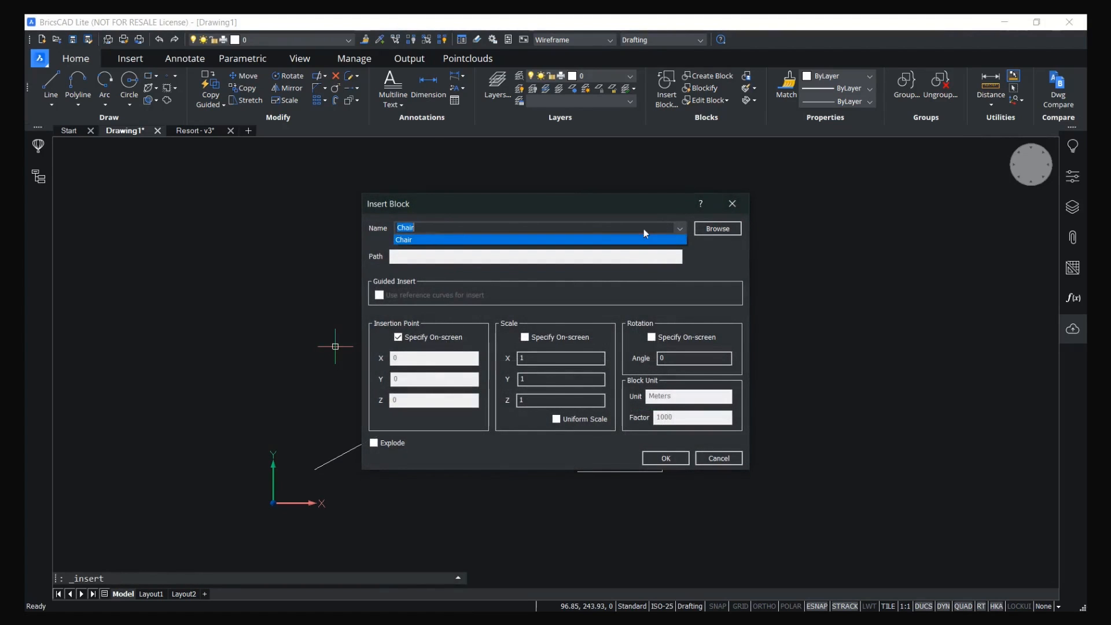
pyautogui.click(696, 266)
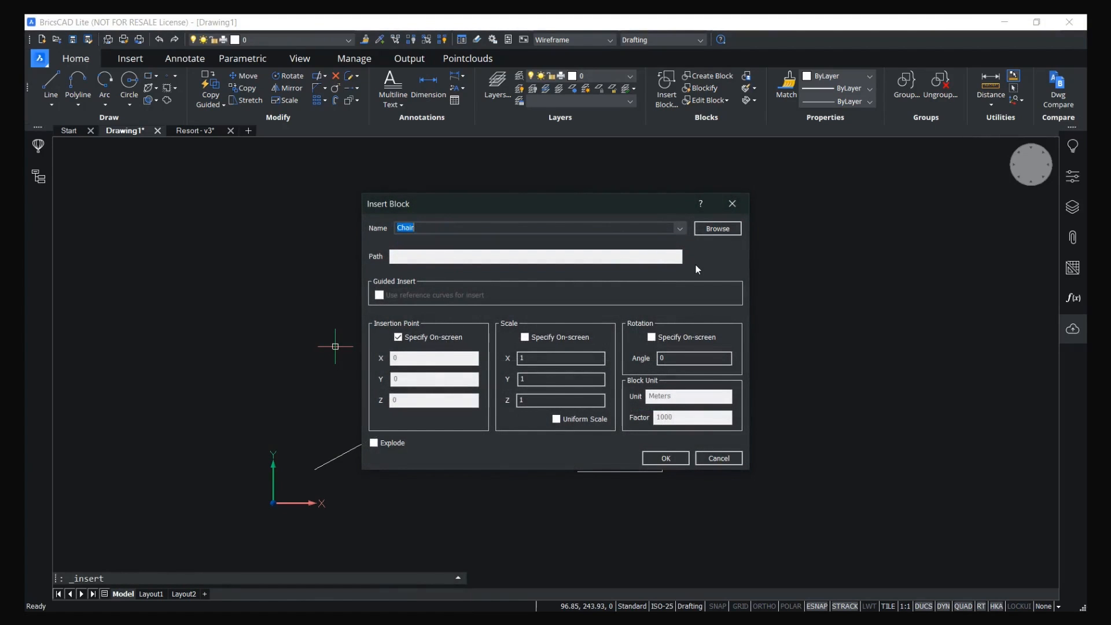
pyautogui.click(666, 458)
pyautogui.scroll(-4, 371, 301)
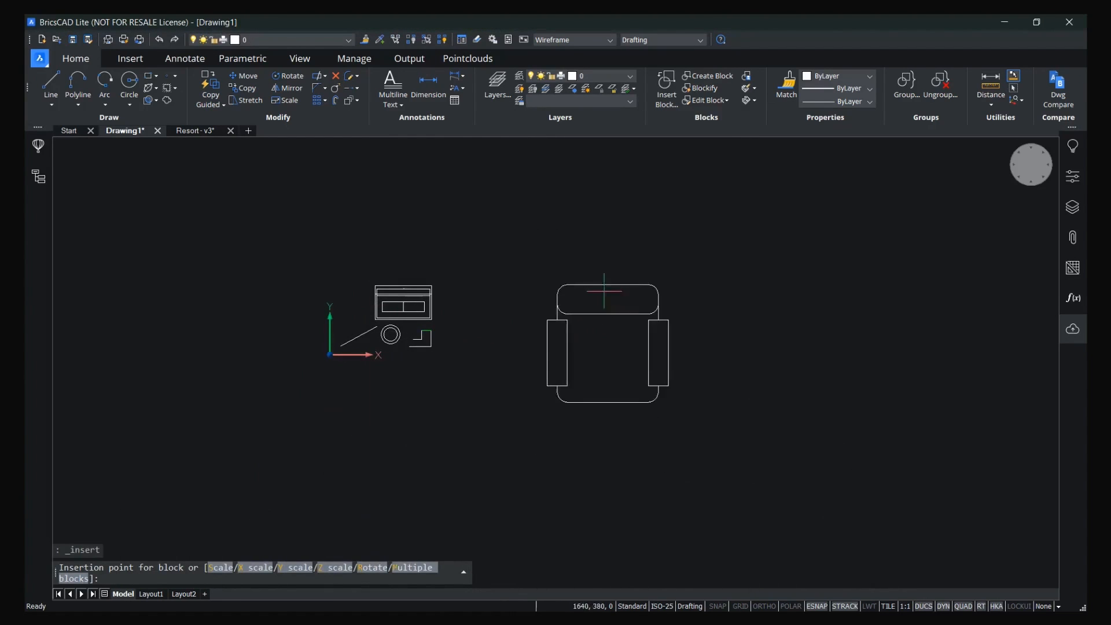
pyautogui.click(597, 250)
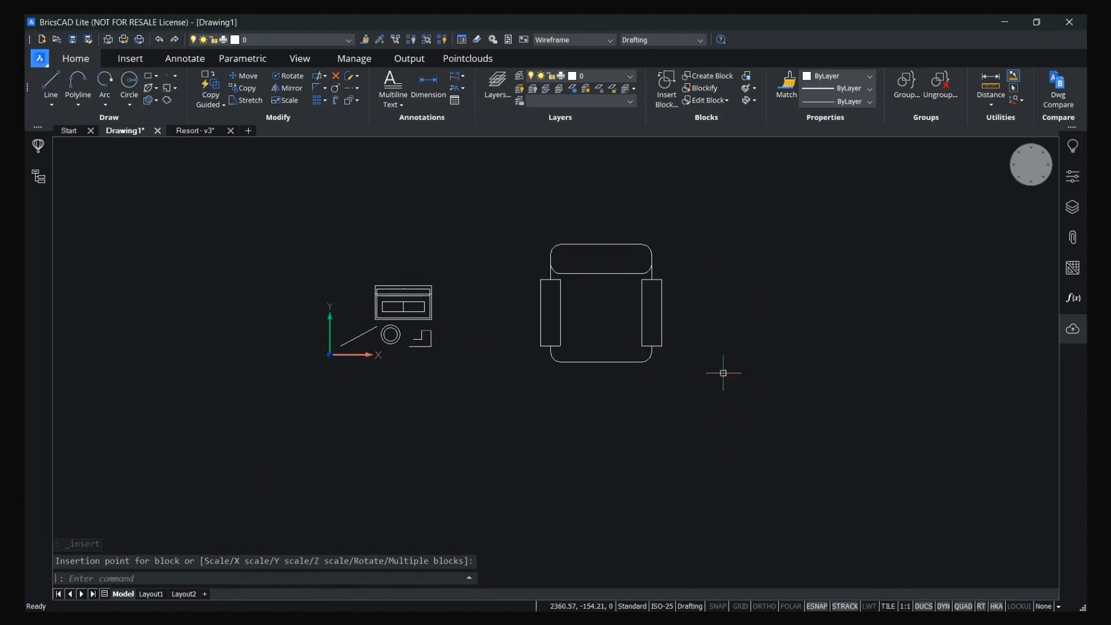
pyautogui.moveTo(638, 274)
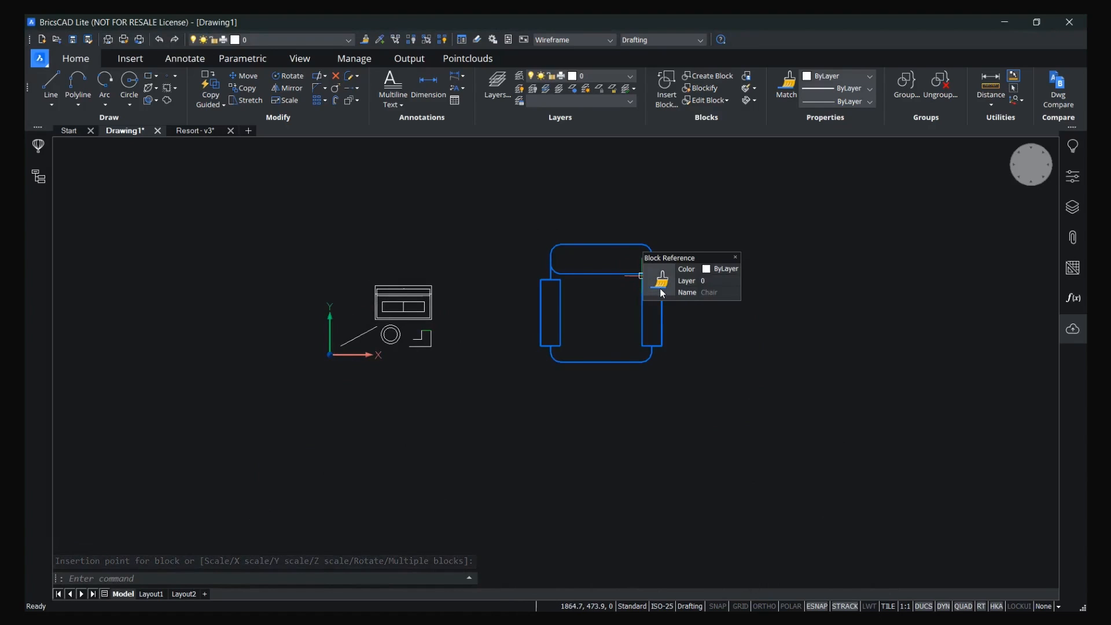
pyautogui.click(670, 208)
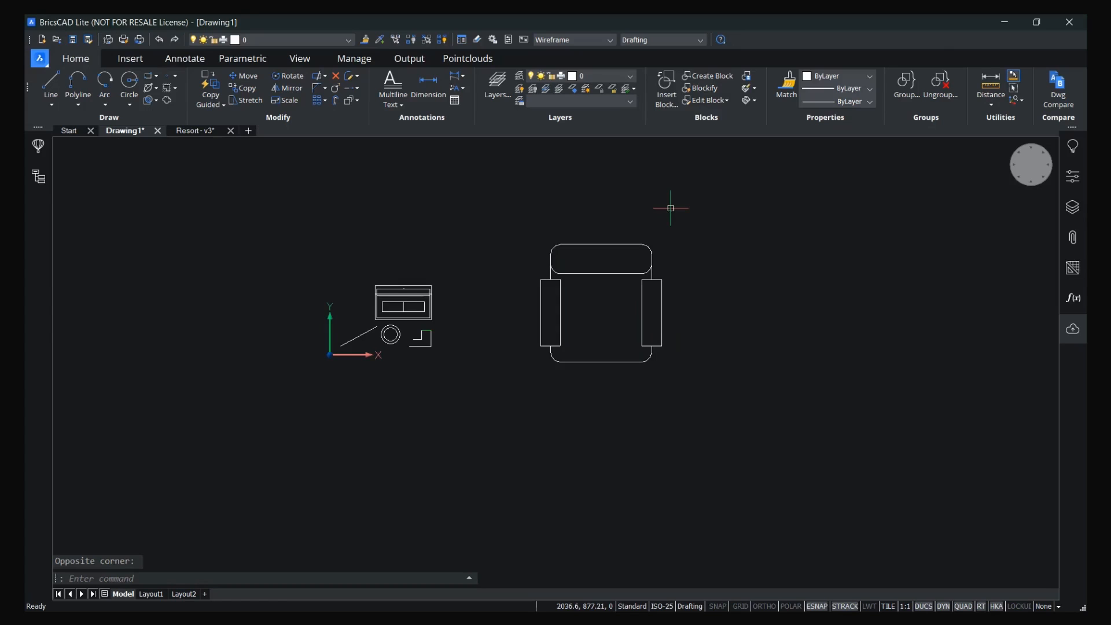
# Switch to the Resort - v3 drawing, open its Settings and view the Dimensions category.
pyautogui.click(202, 132)
pyautogui.scroll(-2, 575, 274)
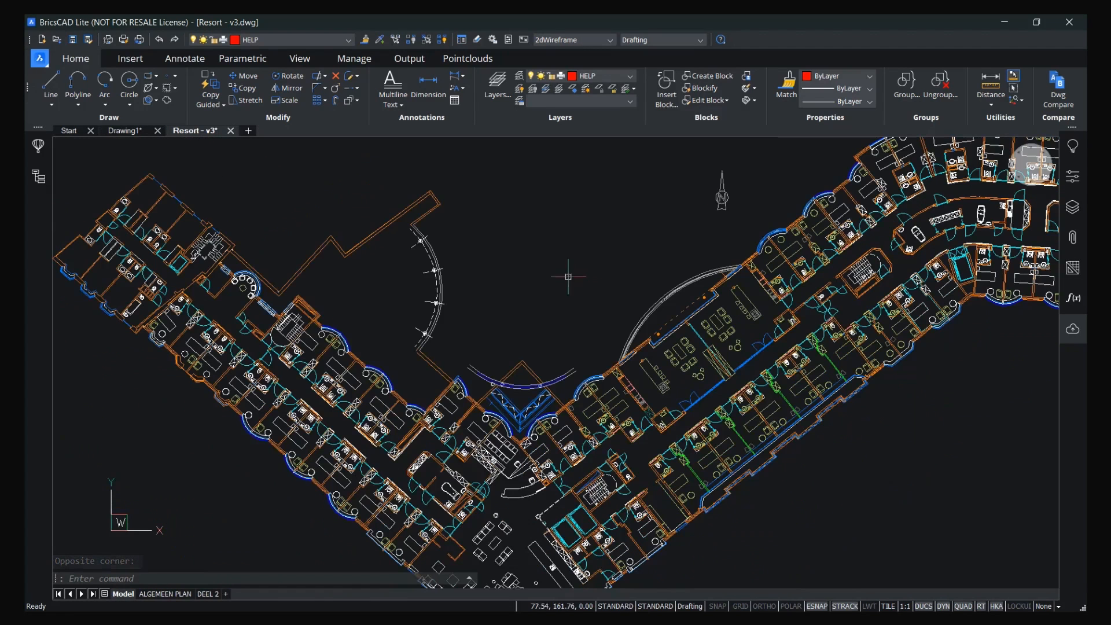
pyautogui.moveTo(536, 291); pyautogui.dragTo(560, 278, button='middle')
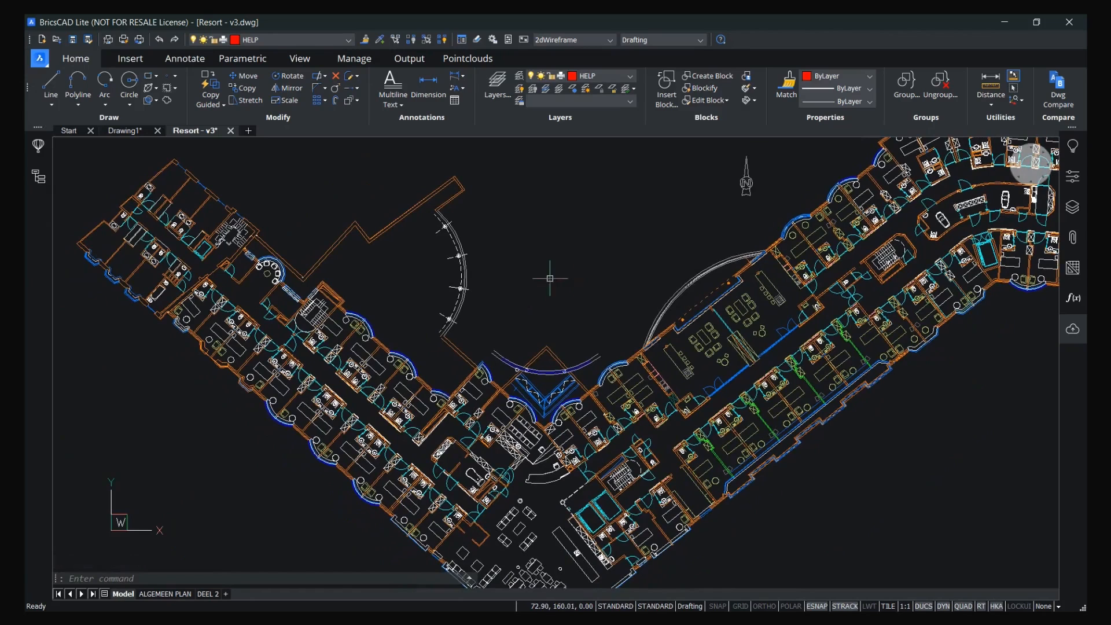
pyautogui.click(493, 40)
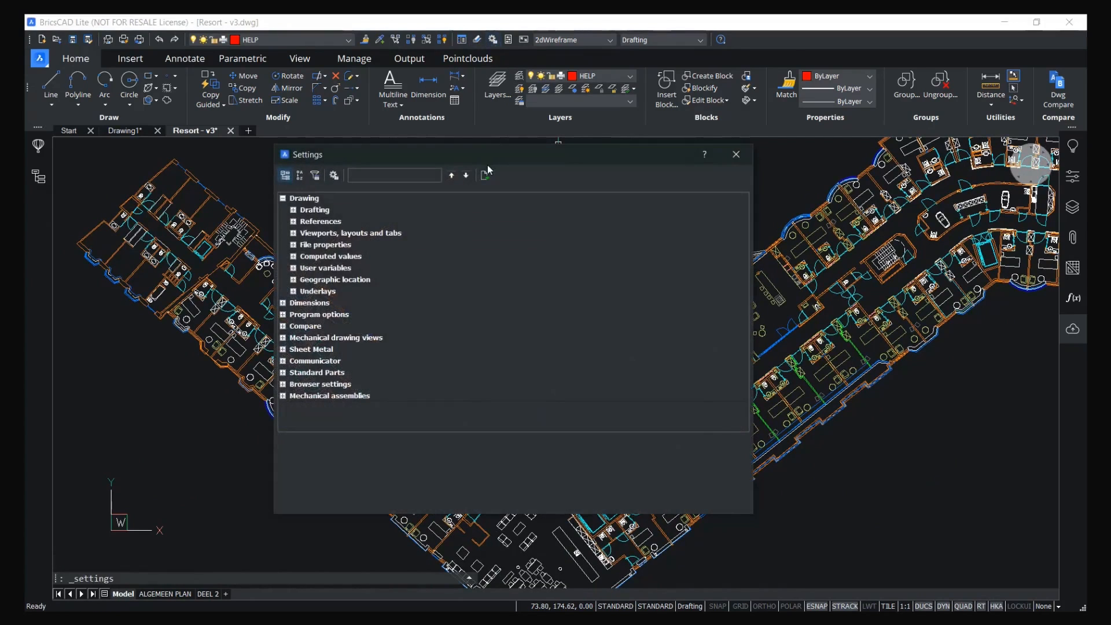
pyautogui.click(292, 307)
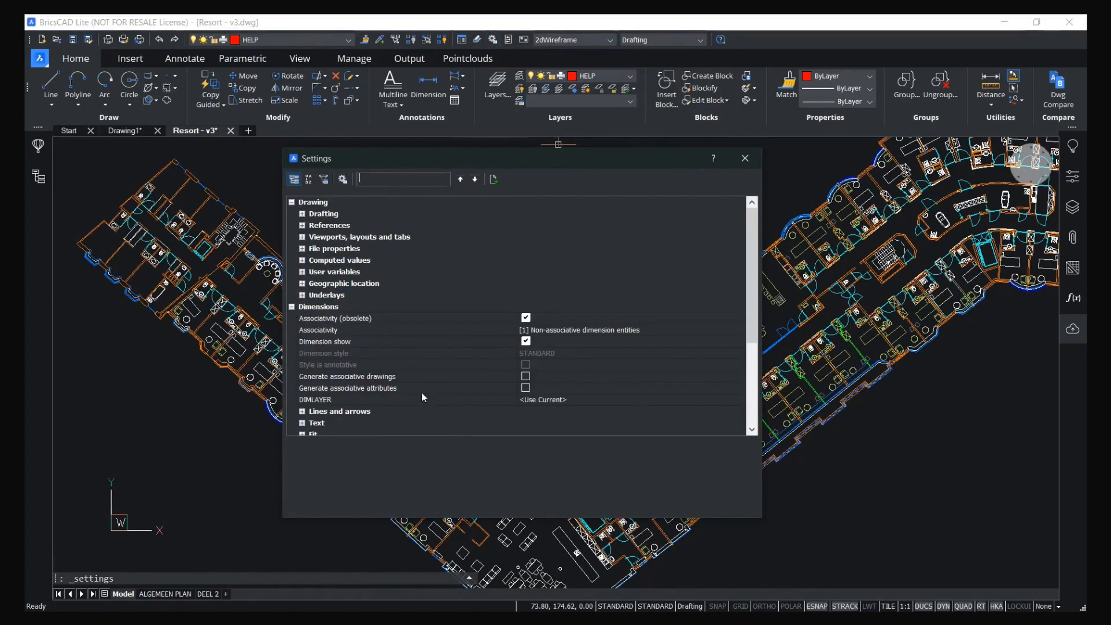
pyautogui.click(292, 307)
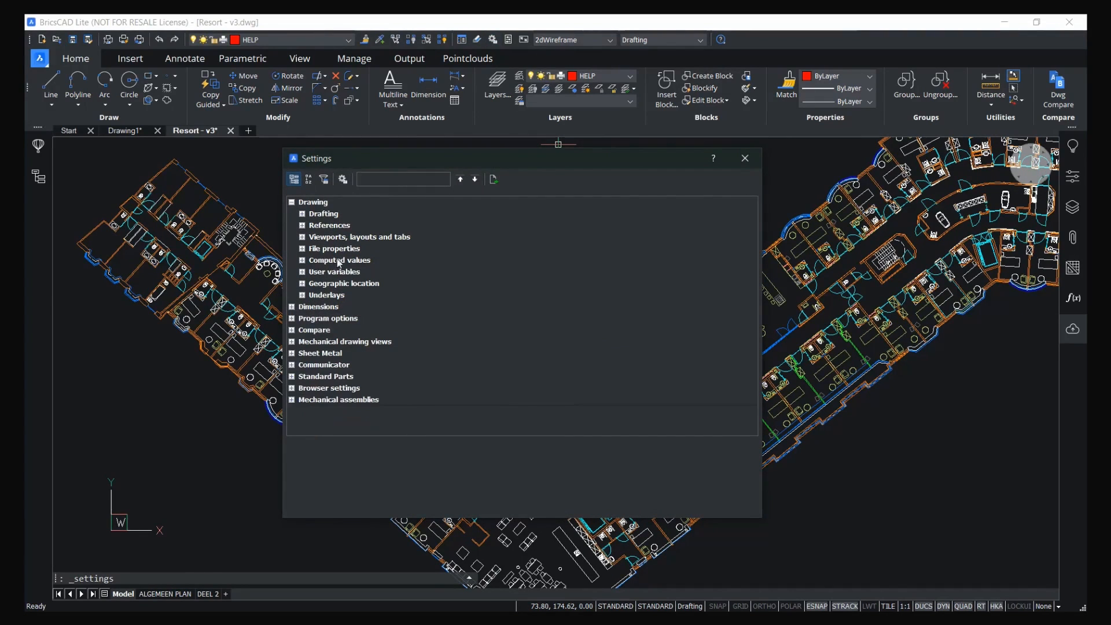
# Search the settings for "Quad" and step through the matches to the Quad category.
pyautogui.click(379, 181)
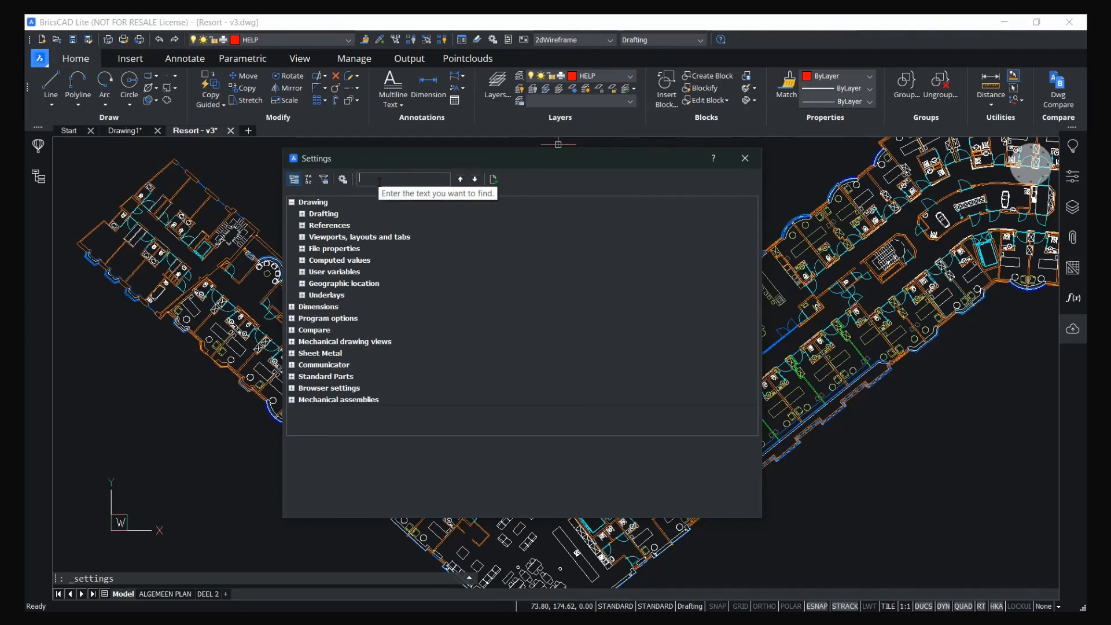
pyautogui.write('G')
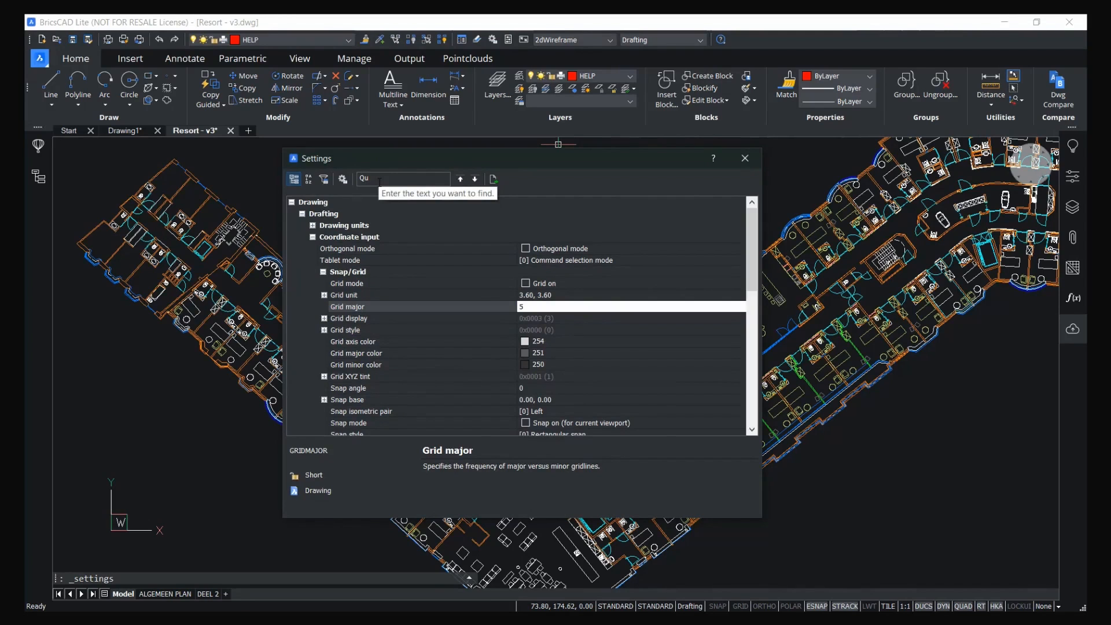
pyautogui.write('uad')
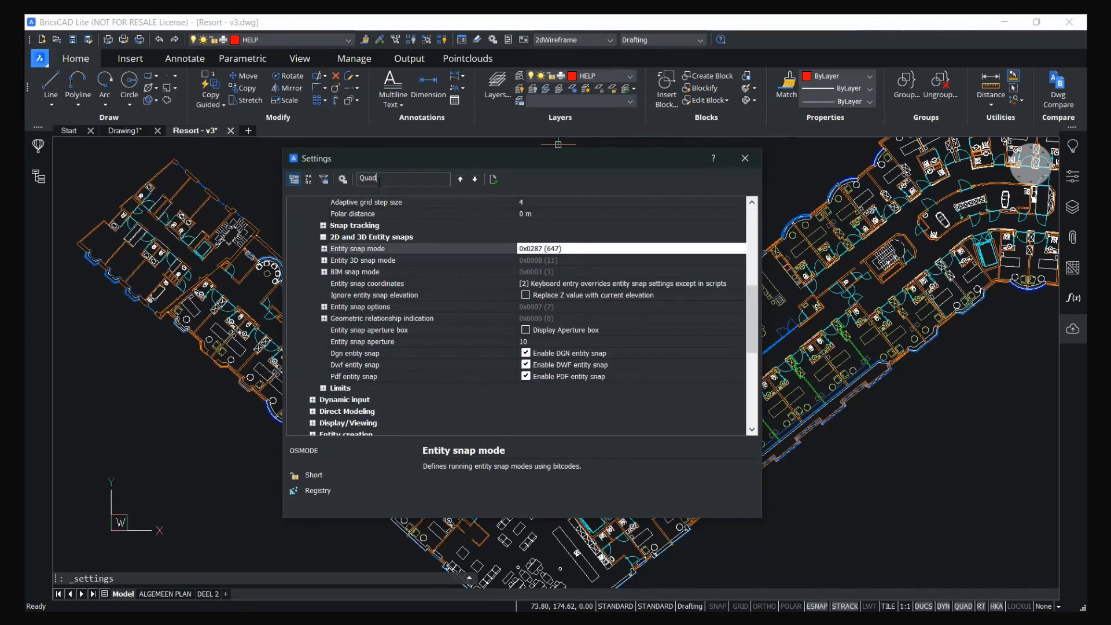
pyautogui.click(475, 180)
pyautogui.click(475, 181)
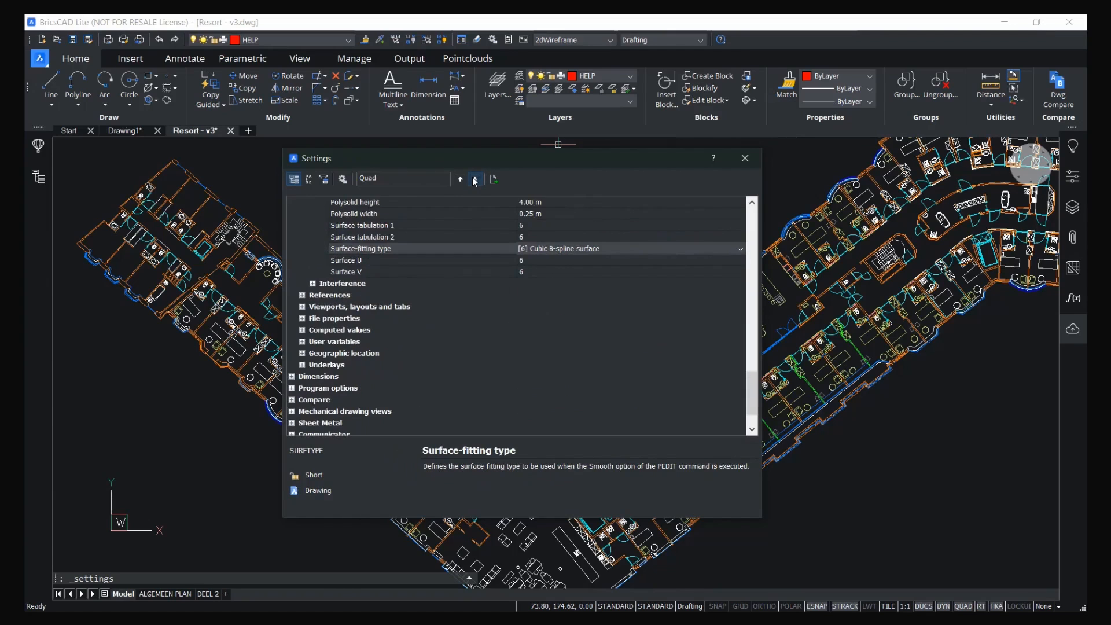
pyautogui.click(475, 180)
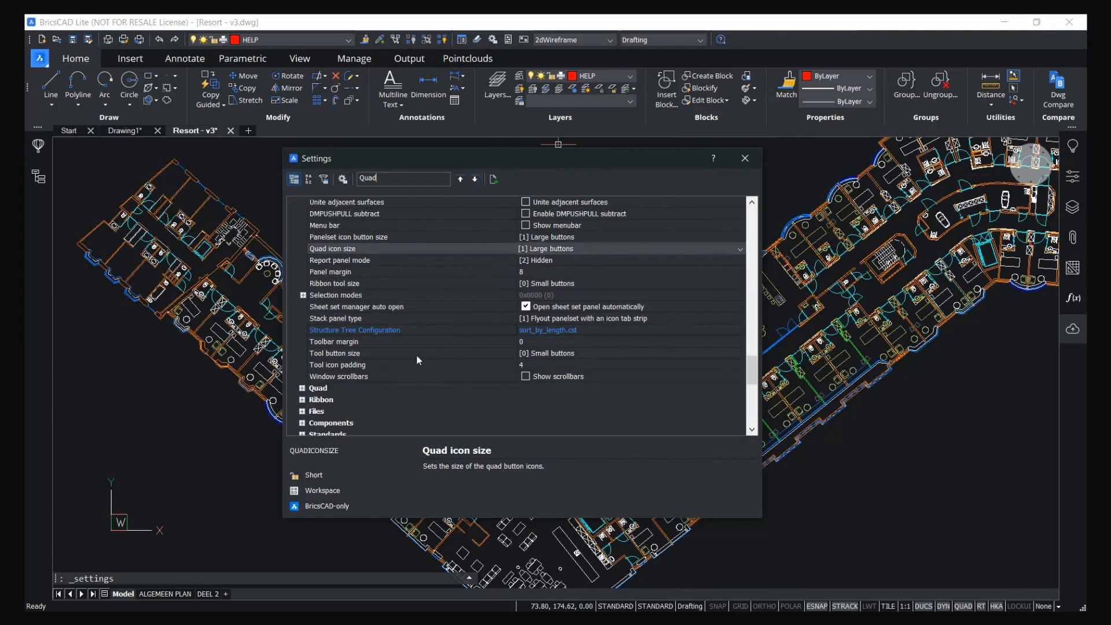
pyautogui.scroll(2, 416, 356)
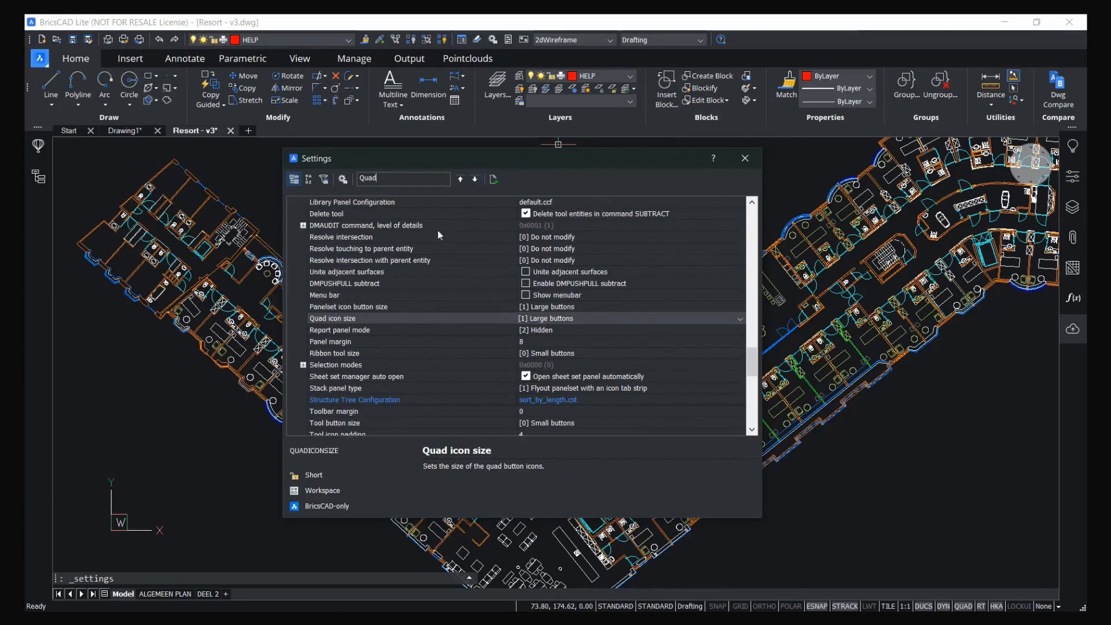
pyautogui.click(475, 180)
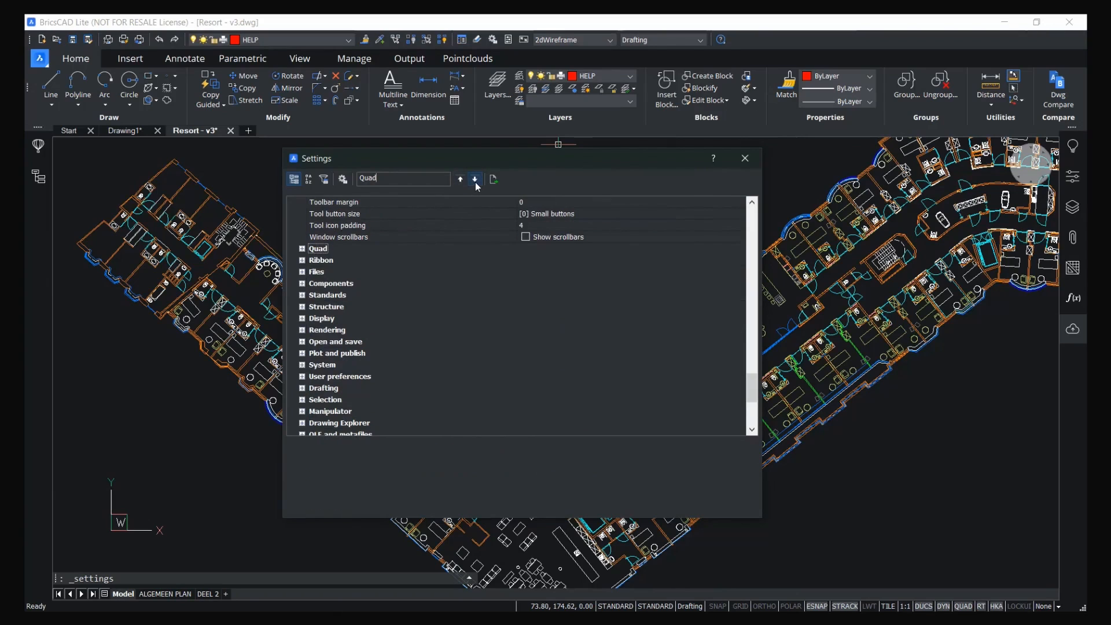
# Expand the Quad category and examine its options.
pyautogui.click(302, 249)
pyautogui.scroll(-4, 397, 281)
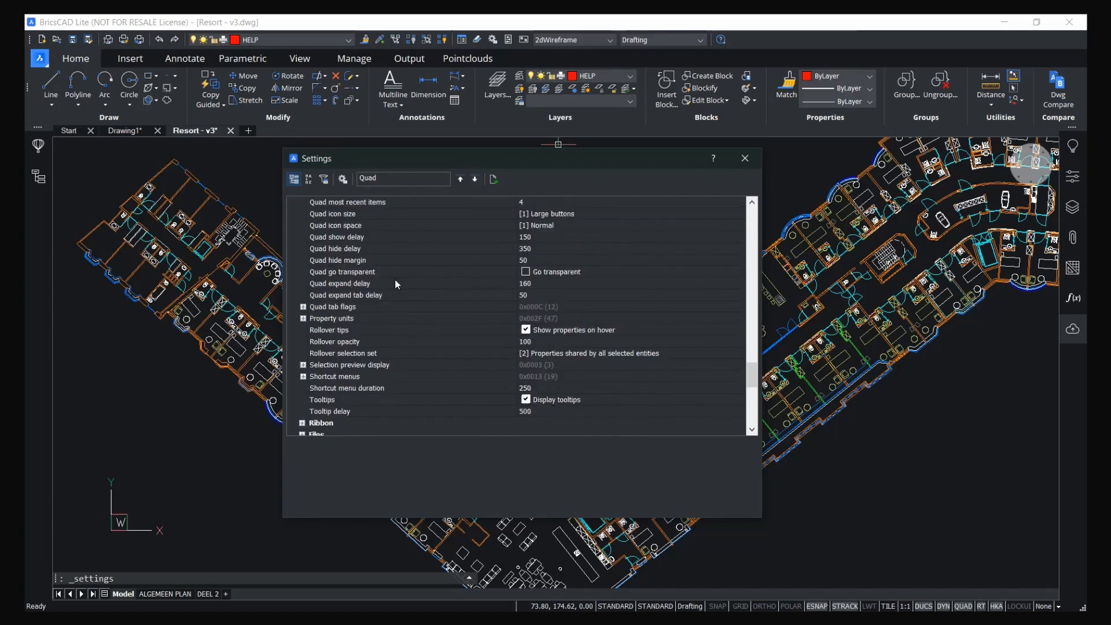
pyautogui.scroll(3, 396, 283)
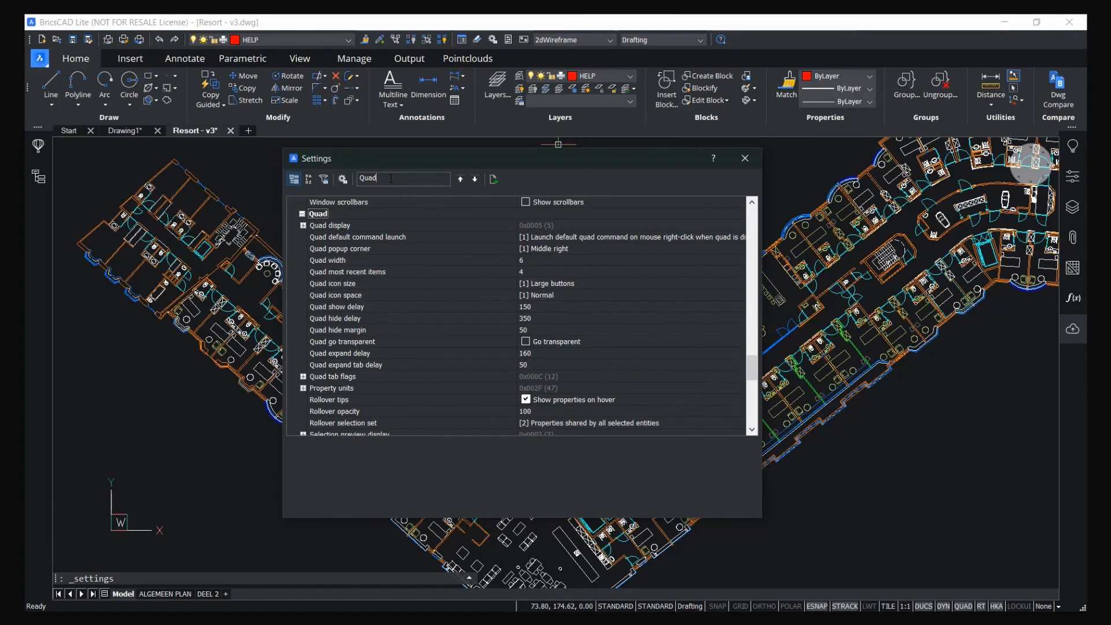
# Clear the settings search, show only the modified settings, restore the categorized list and close Settings.
pyautogui.moveTo(392, 179); pyautogui.dragTo(346, 181)
pyautogui.press('BackSpace')
pyautogui.click(325, 180)
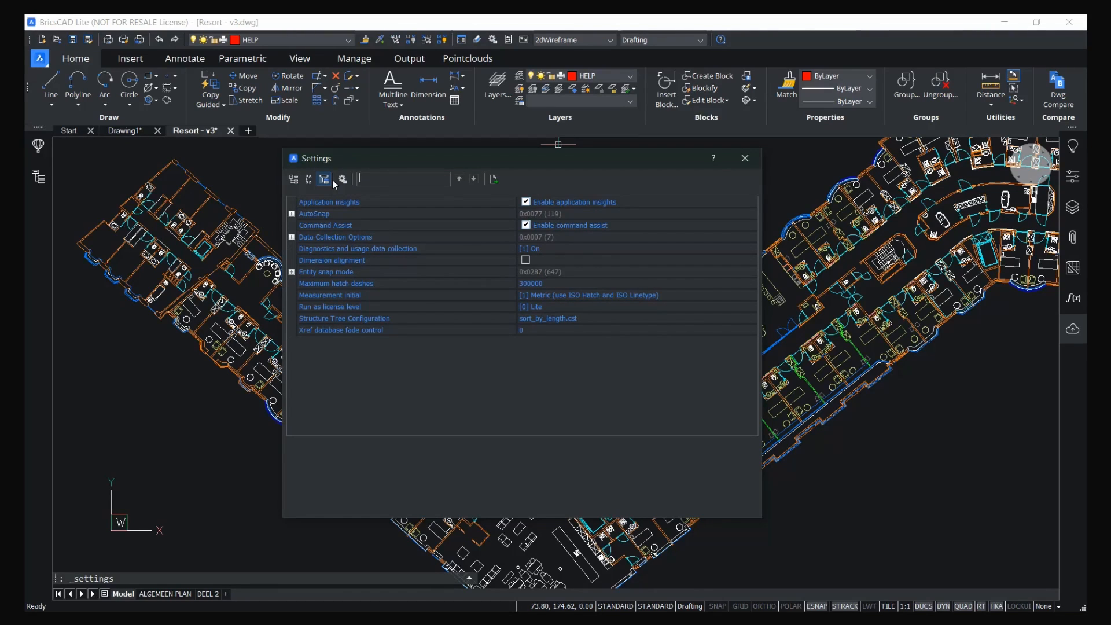
pyautogui.click(309, 181)
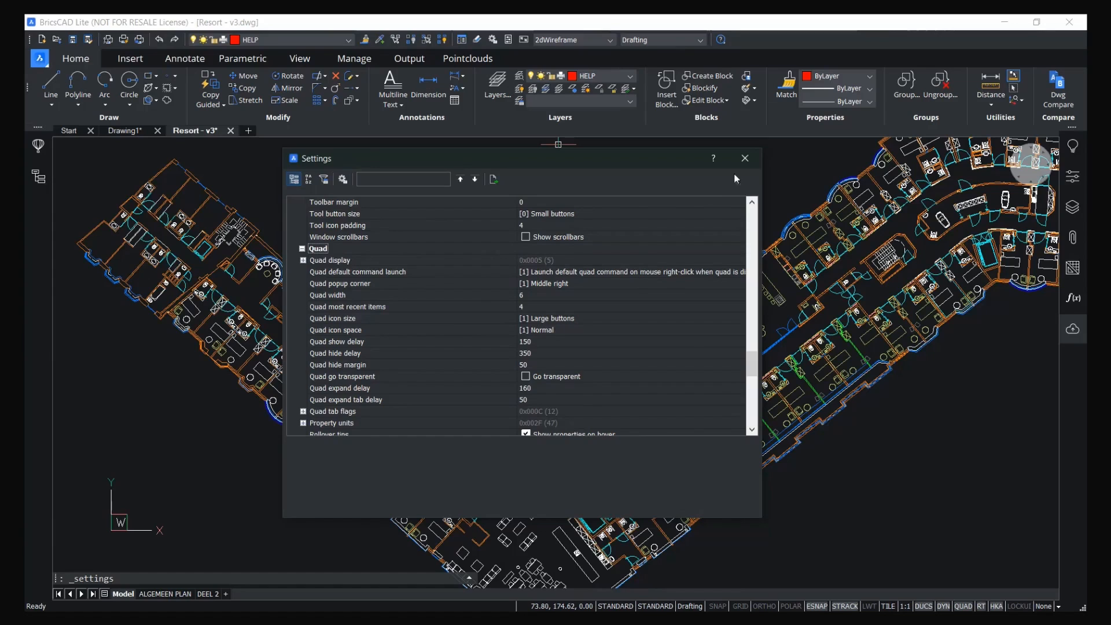
pyautogui.click(745, 158)
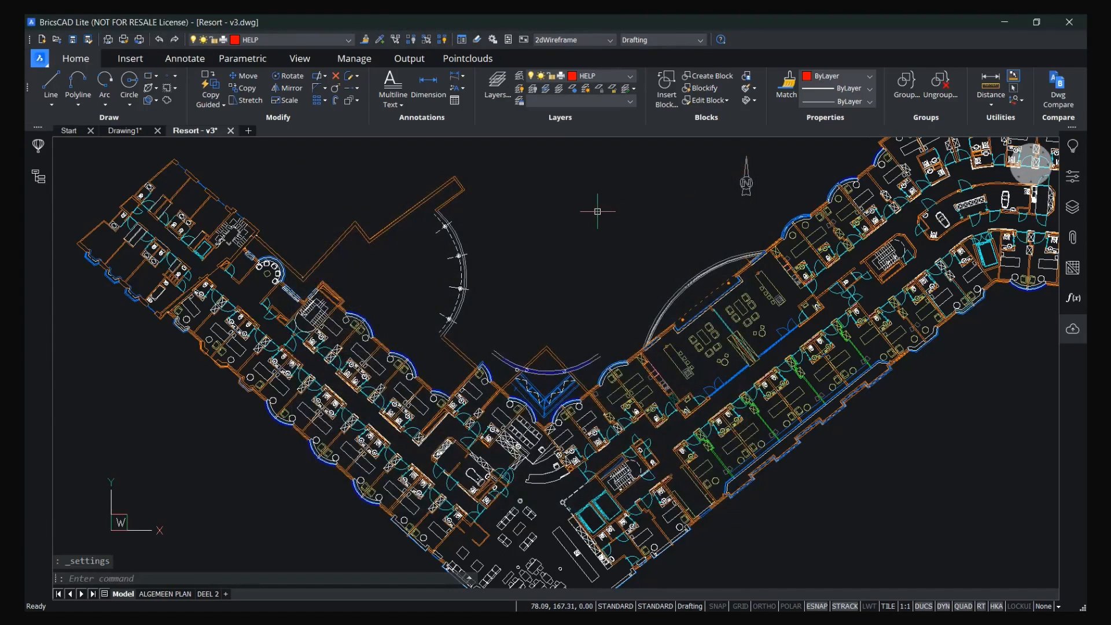
# Draw a rectangle with an area of about 2.23 m² in the corridor between the bathrooms and erase it.
pyautogui.click(279, 384)
pyautogui.scroll(5, 289, 356)
pyautogui.press('Escape')
pyautogui.moveTo(528, 347)
pyautogui.mouseDown(button='middle')
pyautogui.moveTo(437, 255)
pyautogui.moveTo(393, 329)
pyautogui.mouseUp(button='middle')
pyautogui.scroll(2, 352, 317)
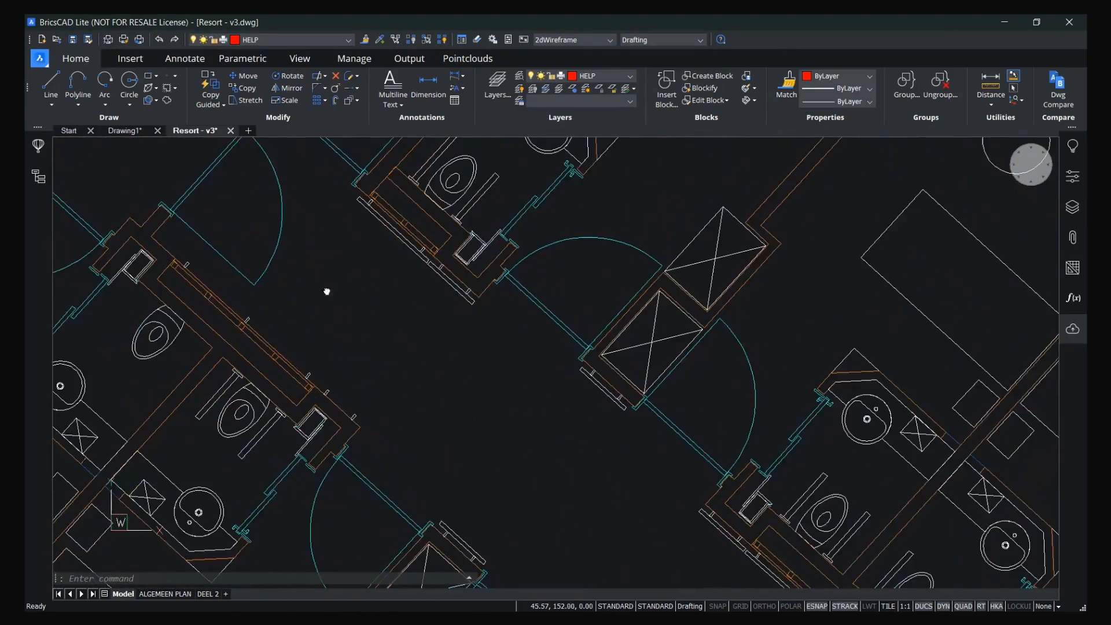
pyautogui.moveTo(325, 290)
pyautogui.mouseDown(button='middle')
pyautogui.moveTo(439, 330)
pyautogui.moveTo(453, 312)
pyautogui.mouseUp(button='middle')
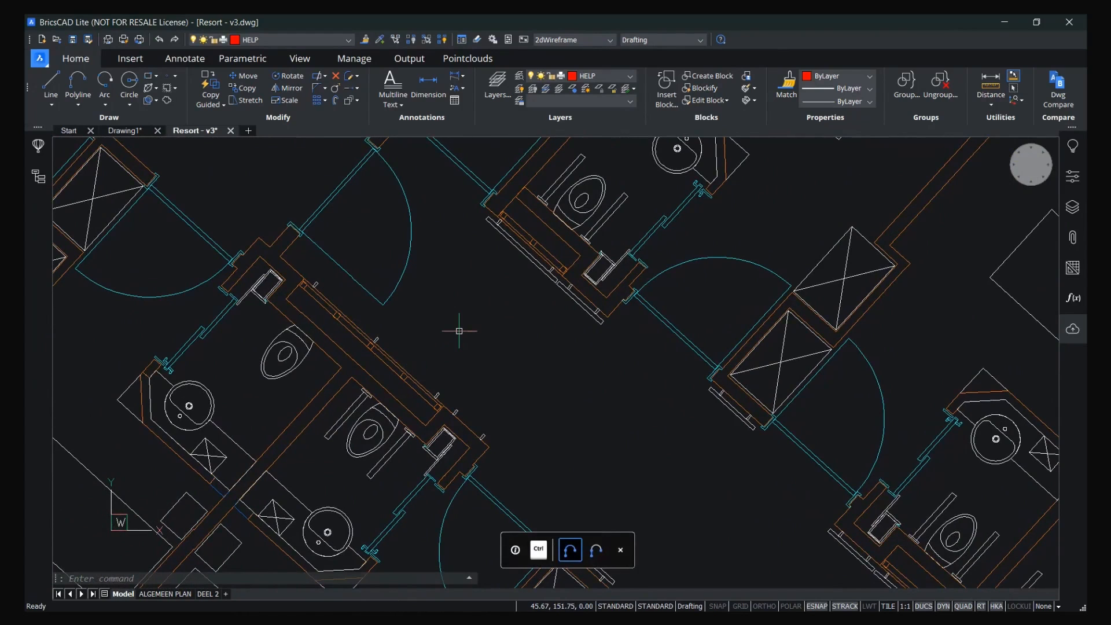
pyautogui.write('re')
pyautogui.press('Return')
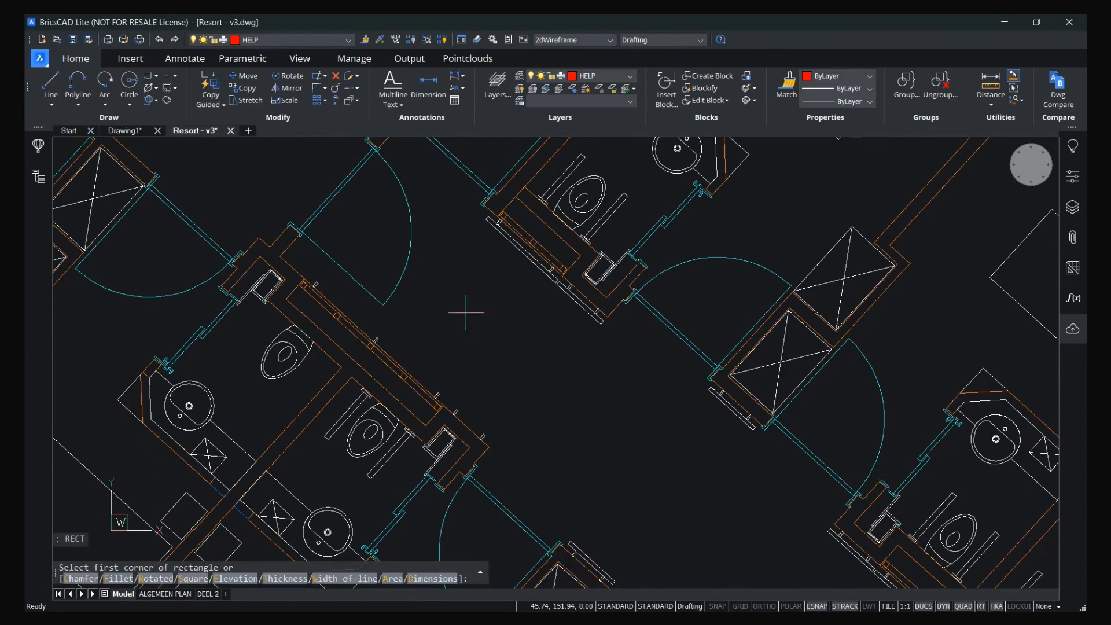
pyautogui.click(443, 276)
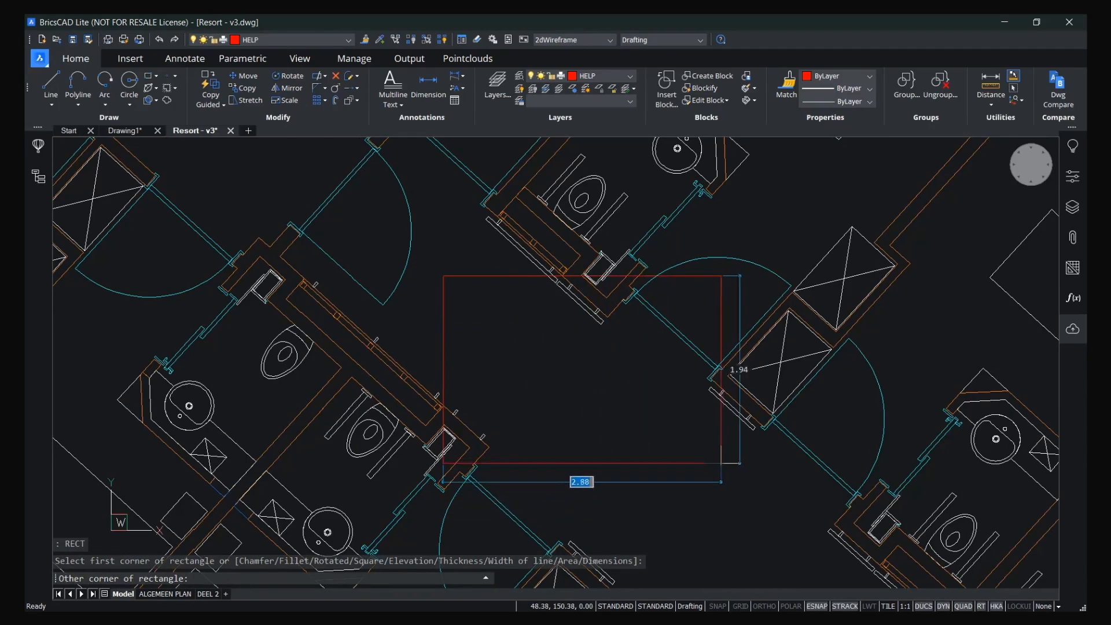
pyautogui.click(624, 393)
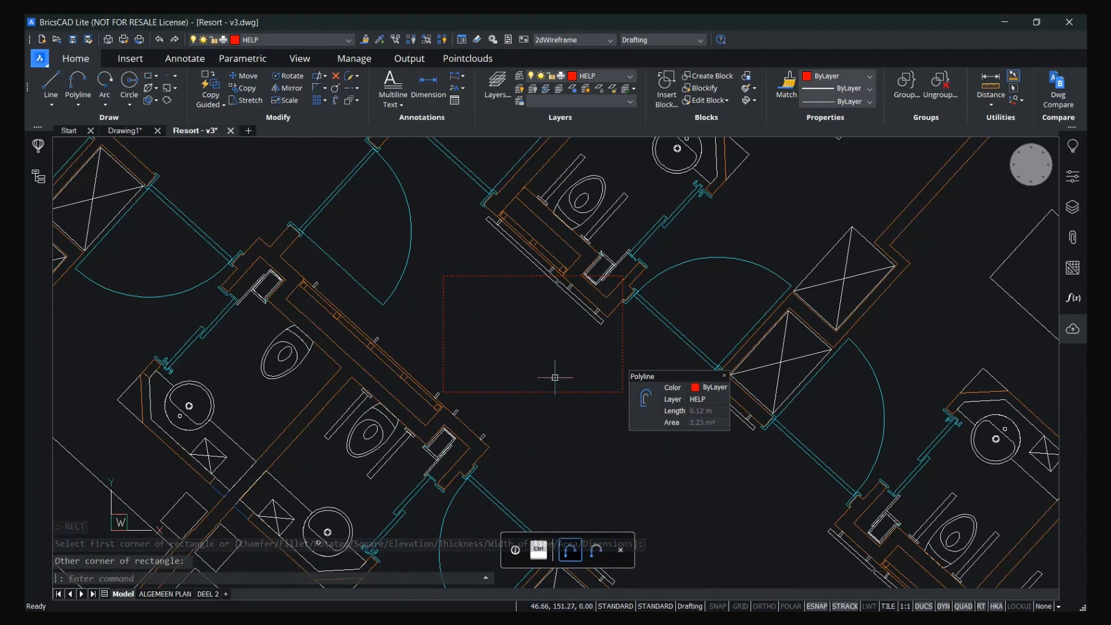
pyautogui.click(544, 391)
pyautogui.press('Delete')
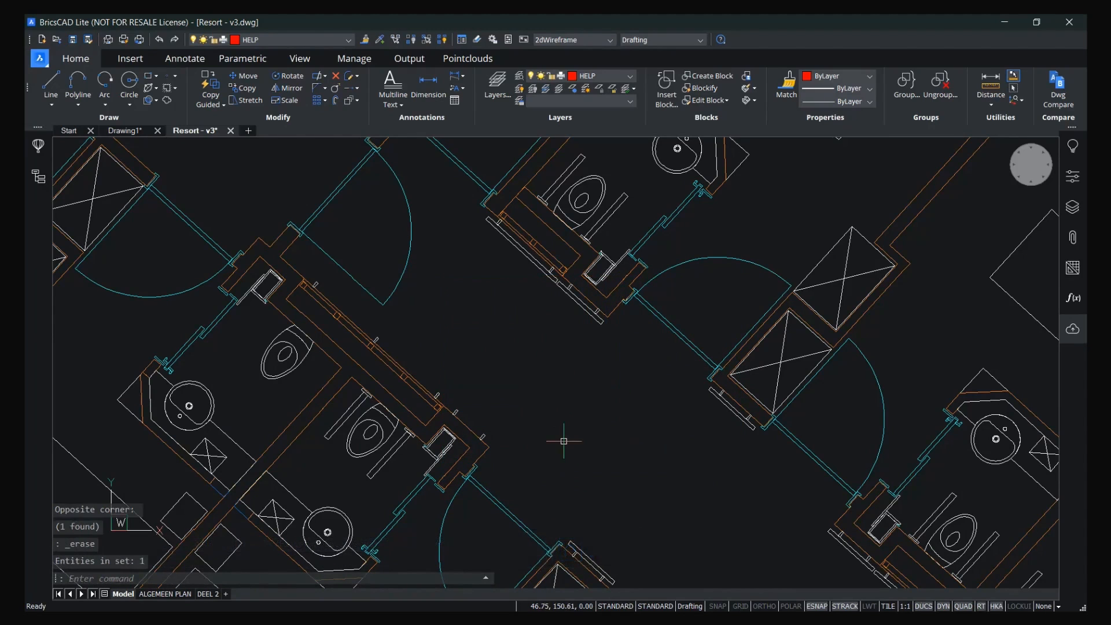
pyautogui.moveTo(537, 411); pyautogui.dragTo(589, 450, button='middle')
pyautogui.scroll(5, 386, 349)
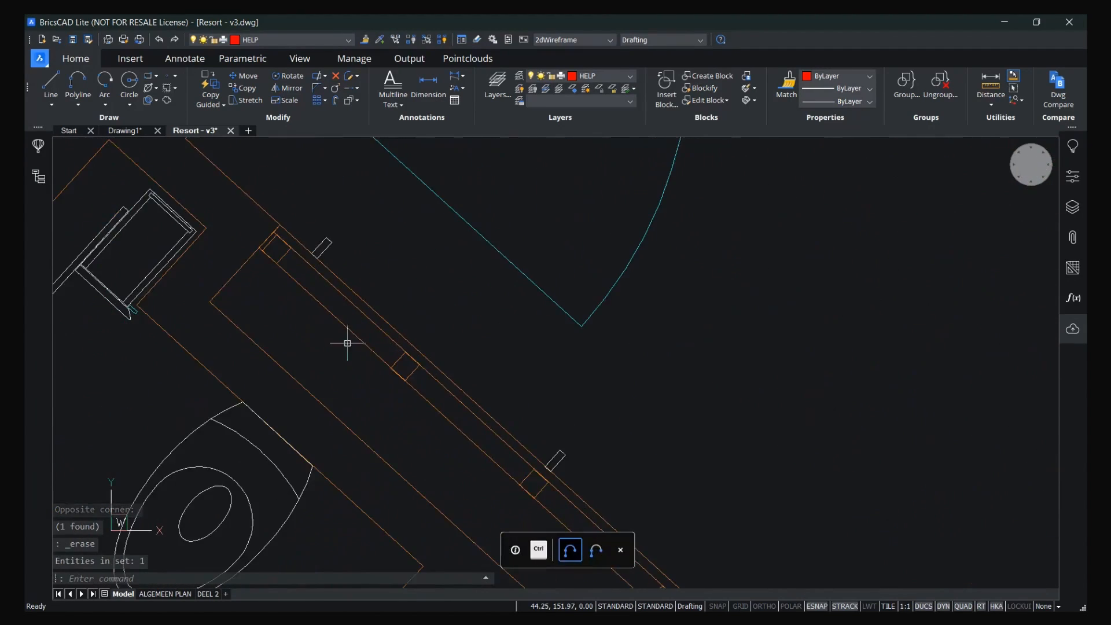
pyautogui.moveTo(345, 337)
pyautogui.mouseDown(button='middle')
pyautogui.moveTo(401, 471)
pyautogui.moveTo(306, 419)
pyautogui.mouseUp(button='middle')
pyautogui.scroll(-1, 305, 419)
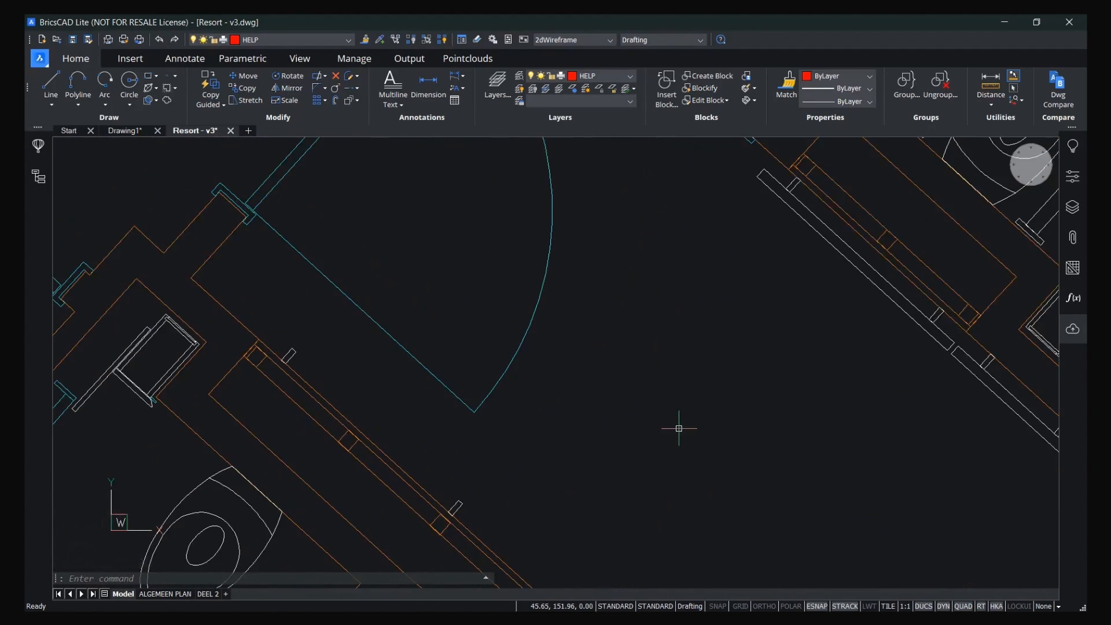
# Enable dynamic UCS alignment on other entities besides the faces of 3D solids.
pyautogui.moveTo(677, 426); pyautogui.dragTo(719, 422, button='middle')
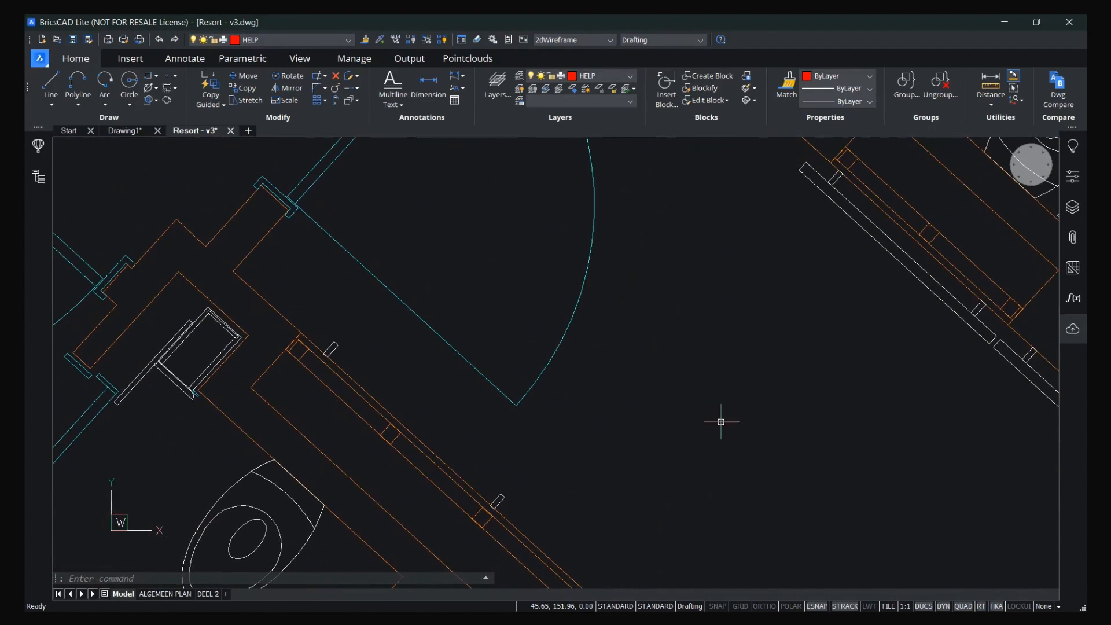
pyautogui.rightClick(924, 606)
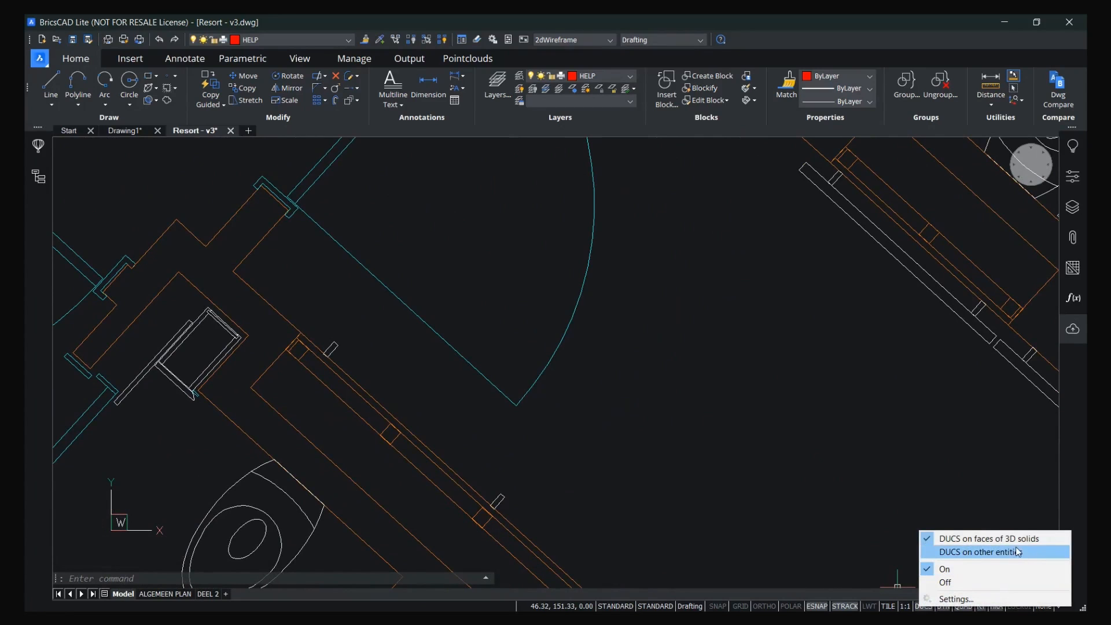
pyautogui.click(1037, 554)
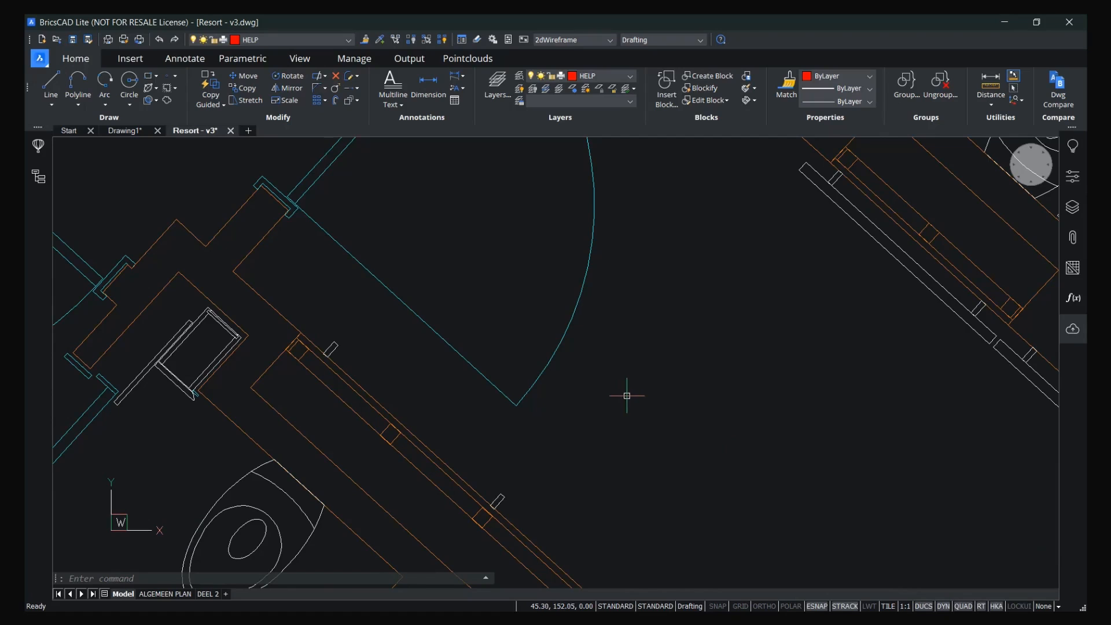
pyautogui.write('re')
pyautogui.press('Return')
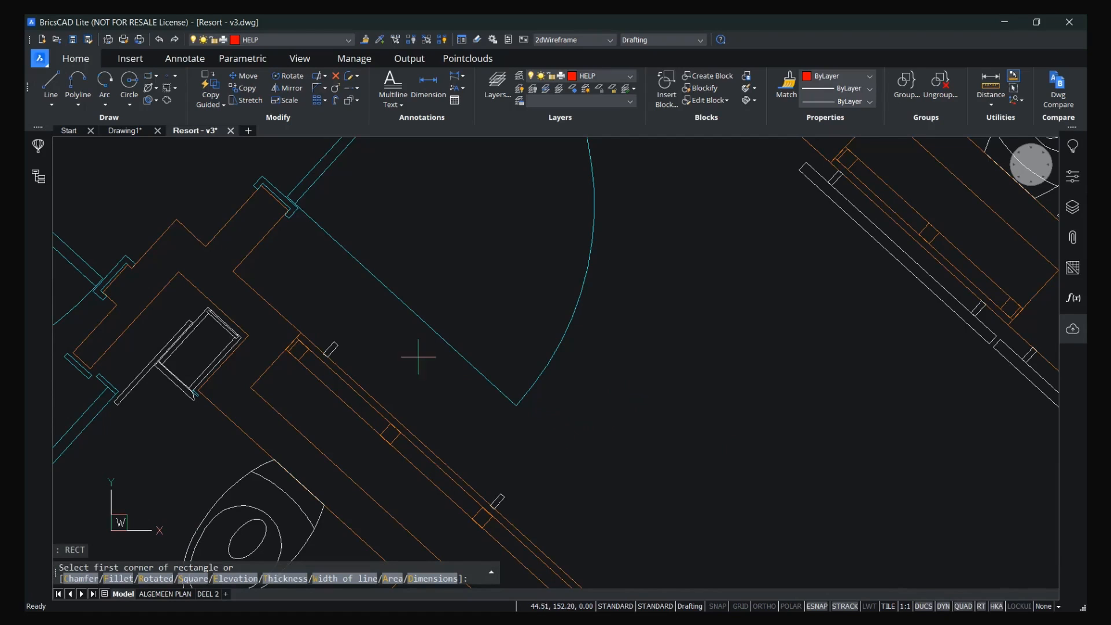
pyautogui.click(275, 310)
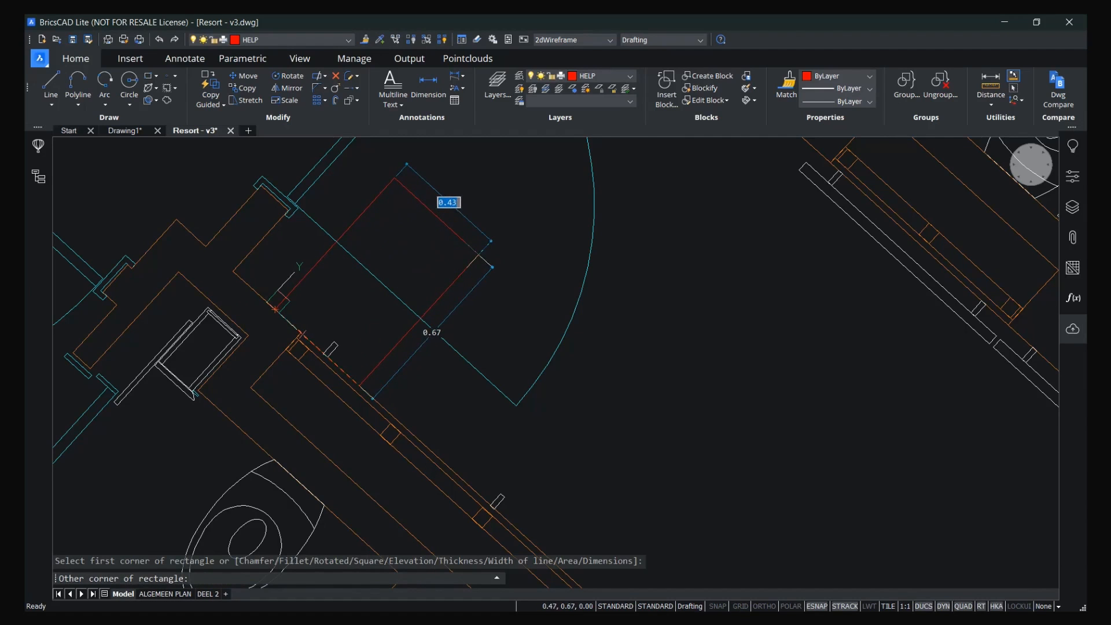
pyautogui.press('Escape')
pyautogui.press('Return')
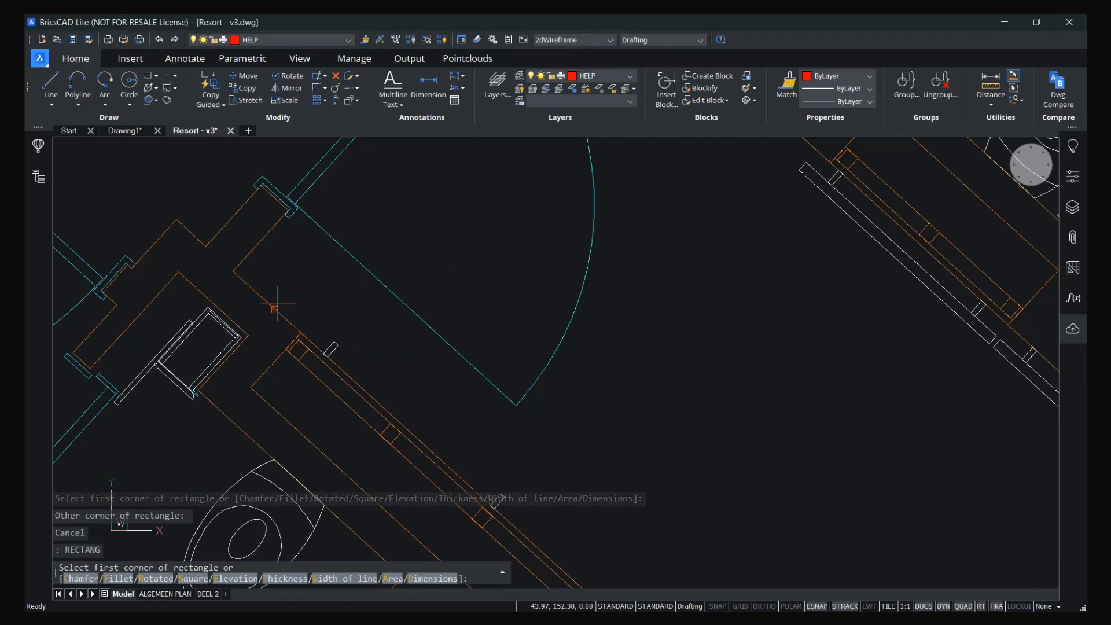
pyautogui.press('Escape')
# Draw a rectangle of about 0.43 m² in the corridor, aligned to the angled bathroom wall, and erase it.
pyautogui.press('Return')
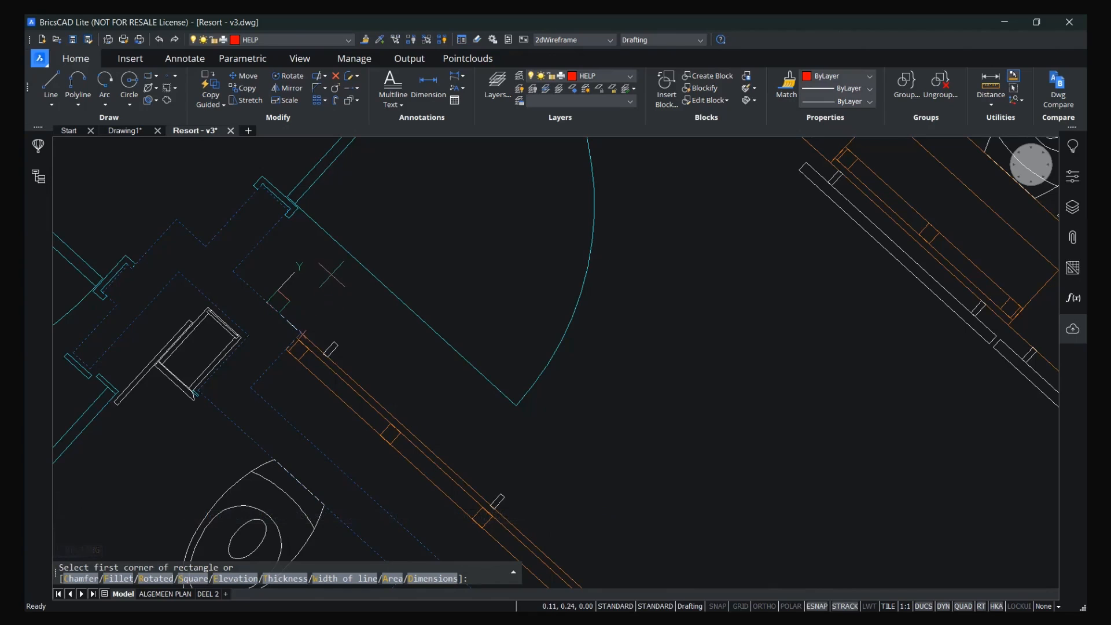
pyautogui.click(626, 353)
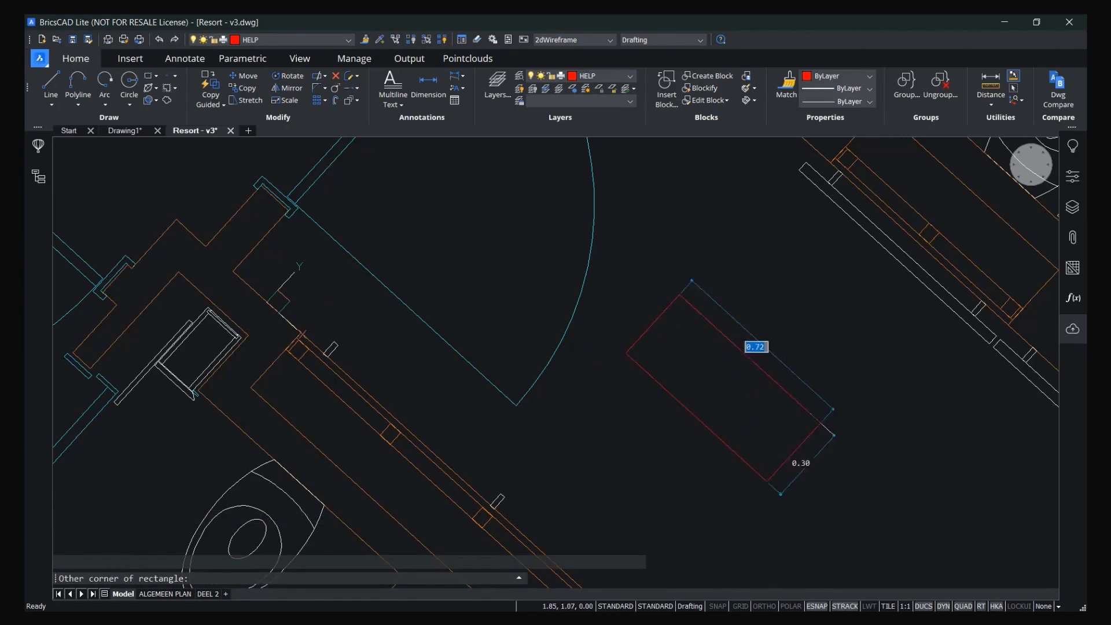
pyautogui.click(888, 424)
pyautogui.click(790, 412)
pyautogui.click(731, 315)
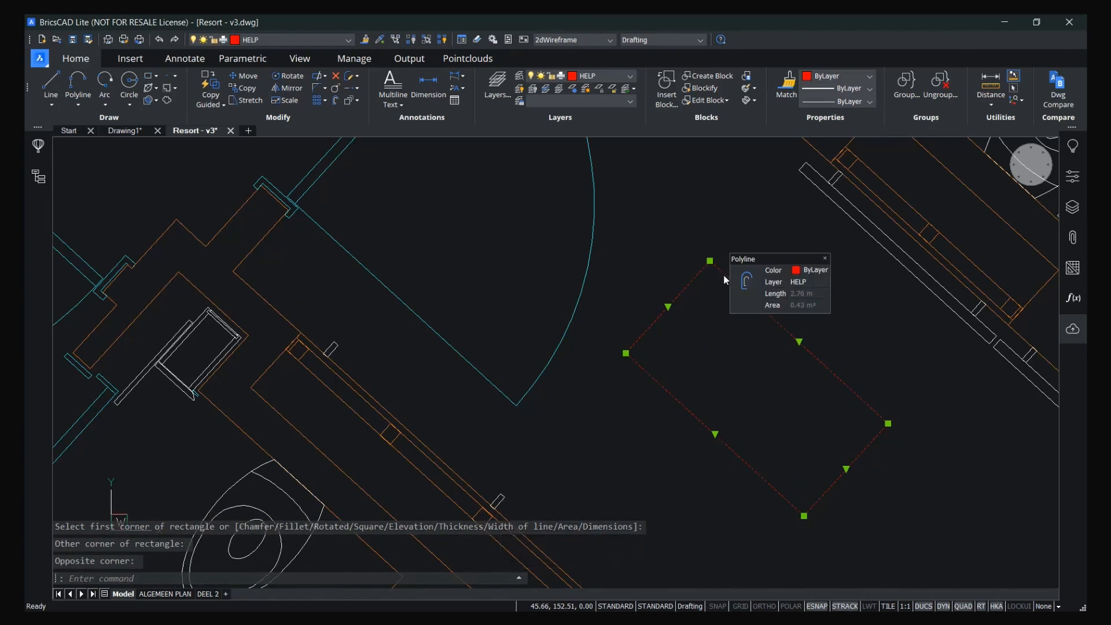
pyautogui.press('Delete')
pyautogui.scroll(2, 288, 323)
pyautogui.press('Return')
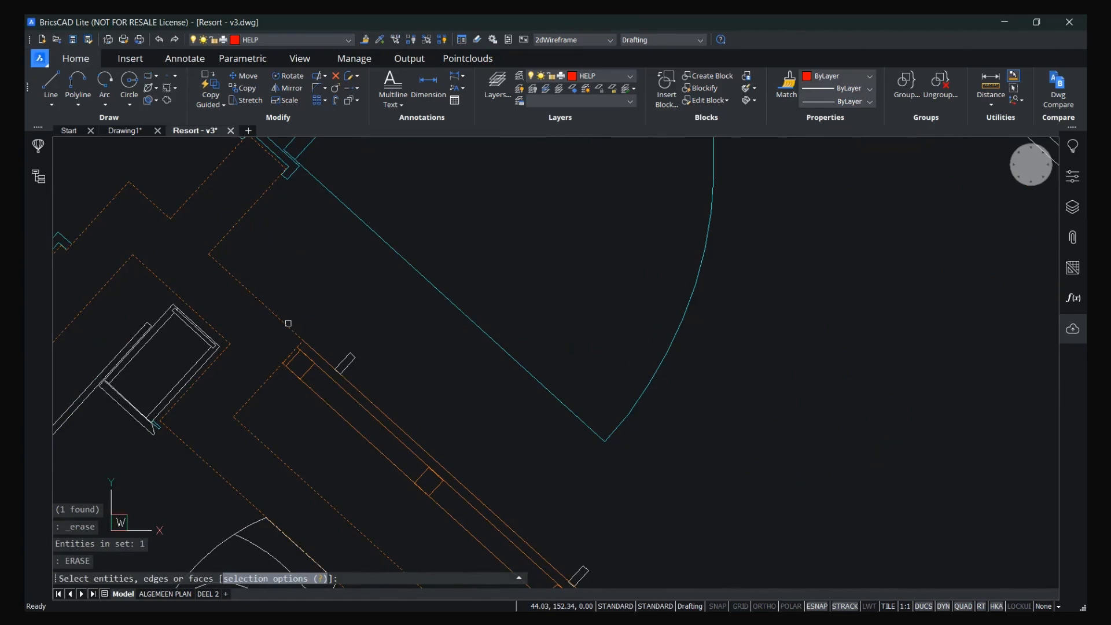
pyautogui.press('Escape')
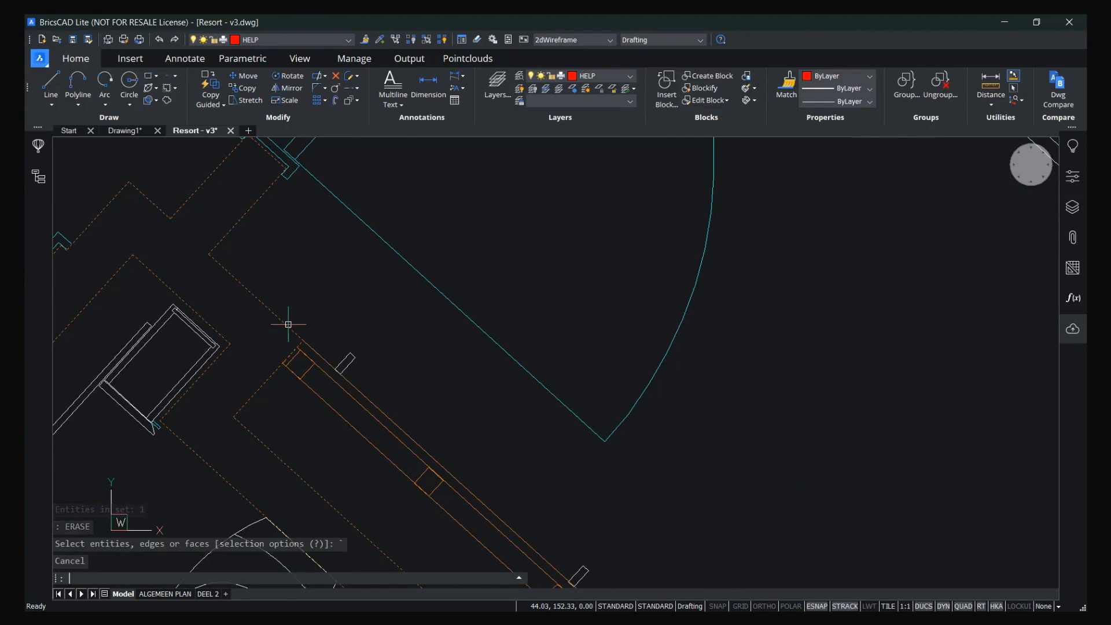
# Draw a thin rectangle about 1.95 m long in the corridor, parallel to the angled bathroom wall and along its short brackets.
pyautogui.write('rect')
pyautogui.press('Return')
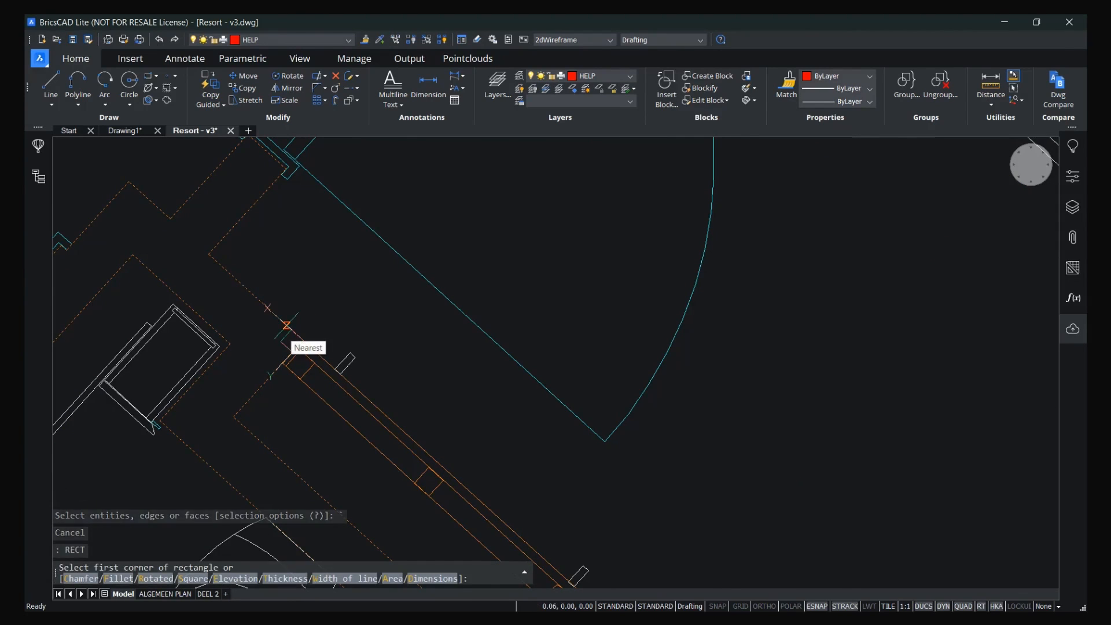
pyautogui.scroll(3, 287, 326)
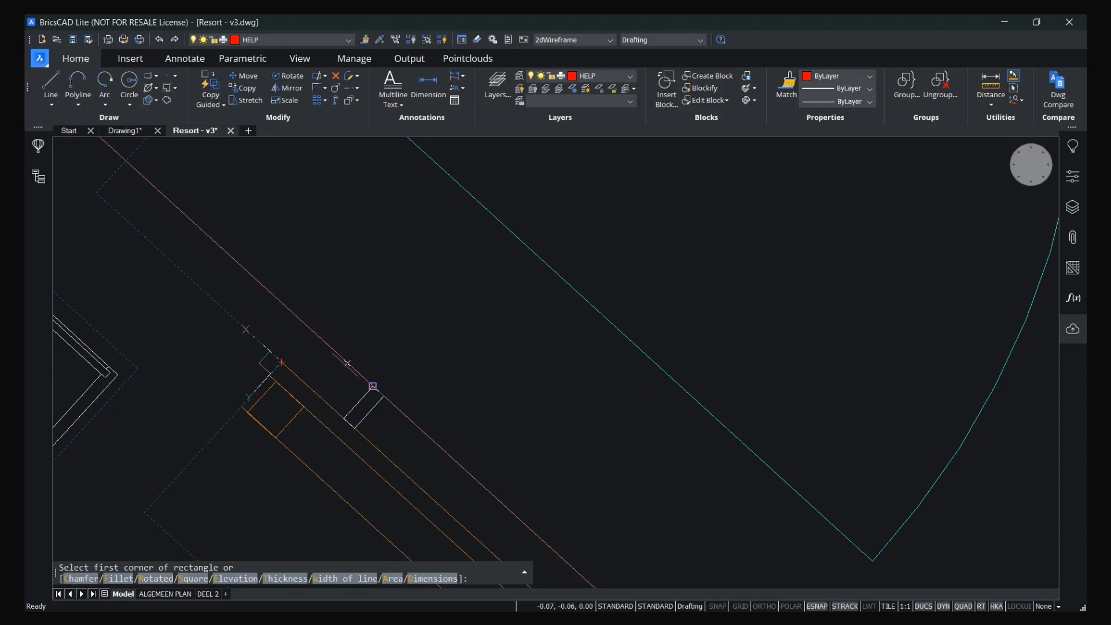
pyautogui.click(312, 331)
pyautogui.scroll(-1, 470, 396)
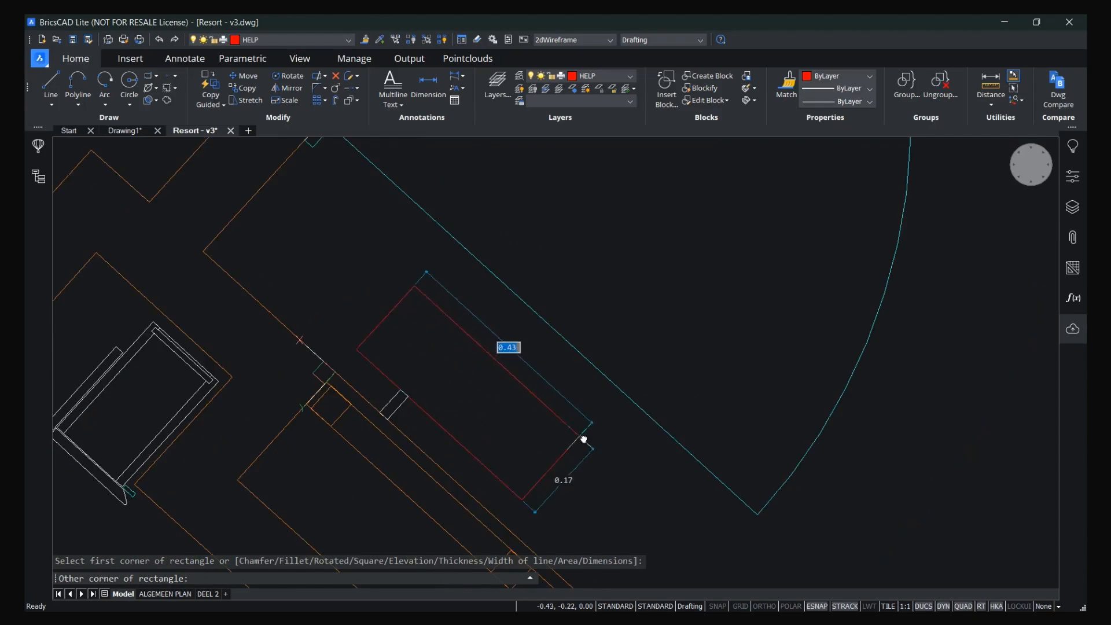
pyautogui.moveTo(583, 440); pyautogui.dragTo(228, 176, button='middle')
pyautogui.scroll(-2, 536, 434)
pyautogui.moveTo(540, 435); pyautogui.dragTo(386, 277, button='middle')
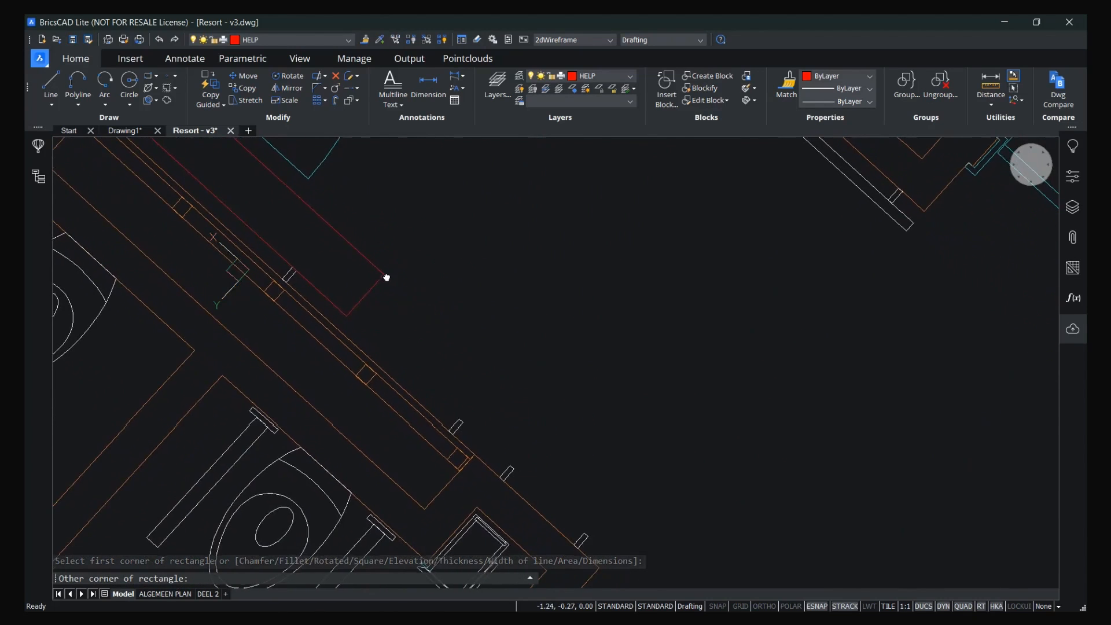
pyautogui.scroll(2, 500, 440)
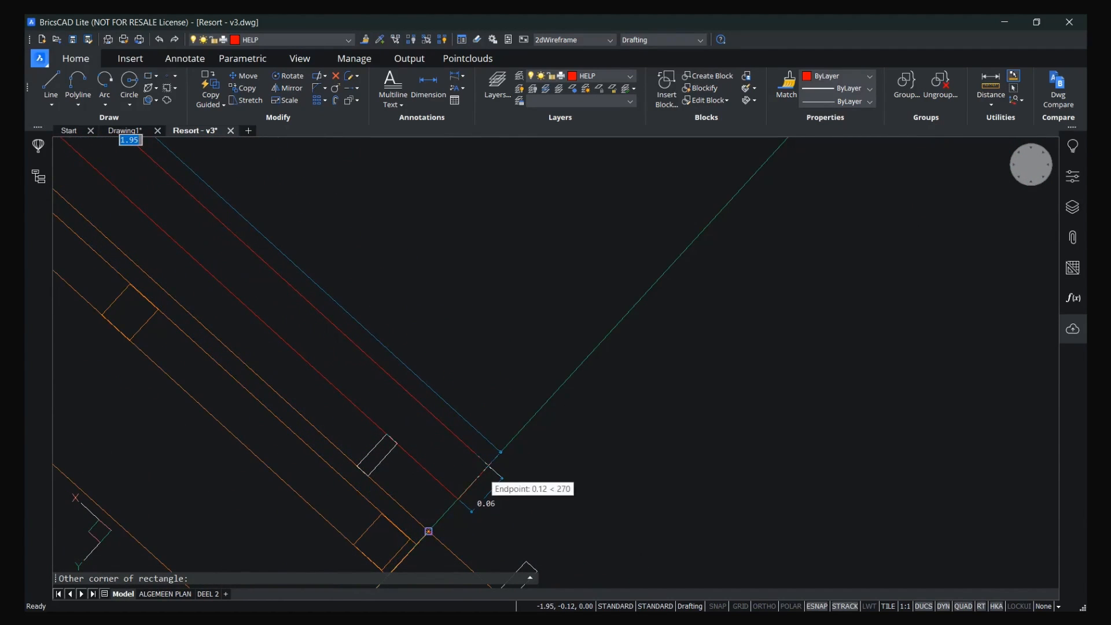
pyautogui.press('Tab')
pyautogui.press('Return')
pyautogui.scroll(-5, 510, 440)
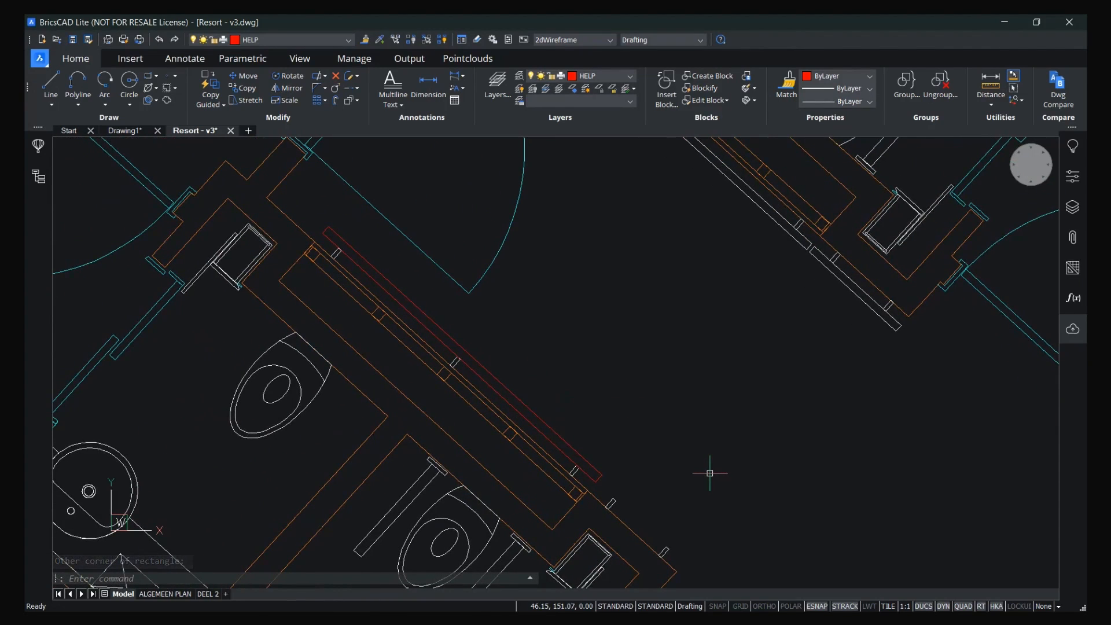
# Insert the Lounge_Sofa block beside the bedroom's partition wall, aligned to it and opposite the neighbouring room's sofa.
pyautogui.scroll(-3, 665, 332)
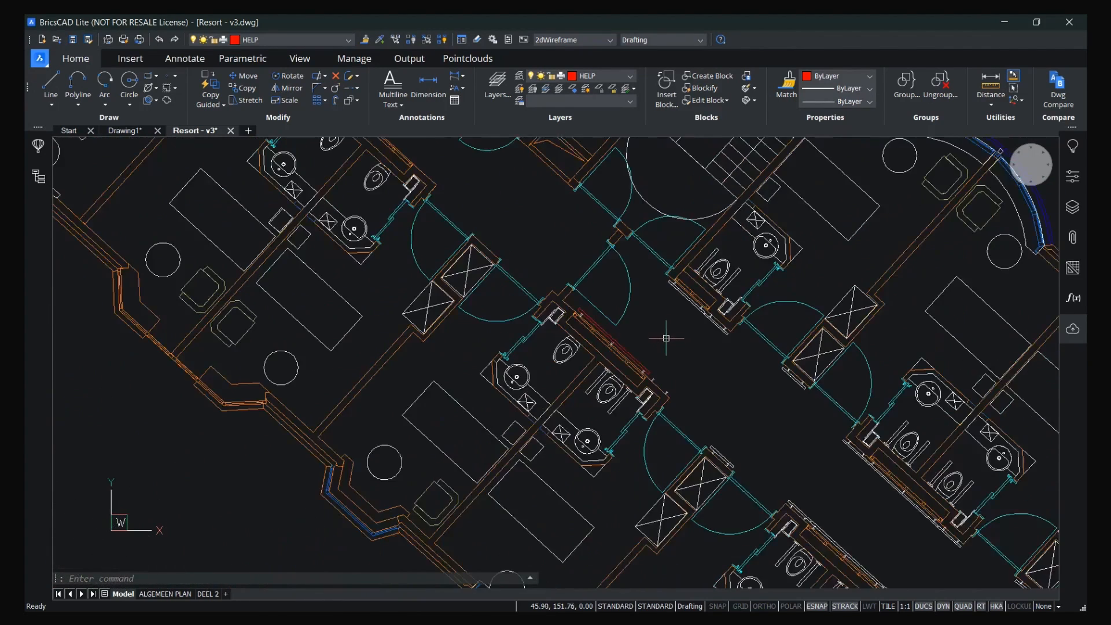
pyautogui.moveTo(665, 332); pyautogui.dragTo(702, 268, button='middle')
pyautogui.scroll(5, 507, 412)
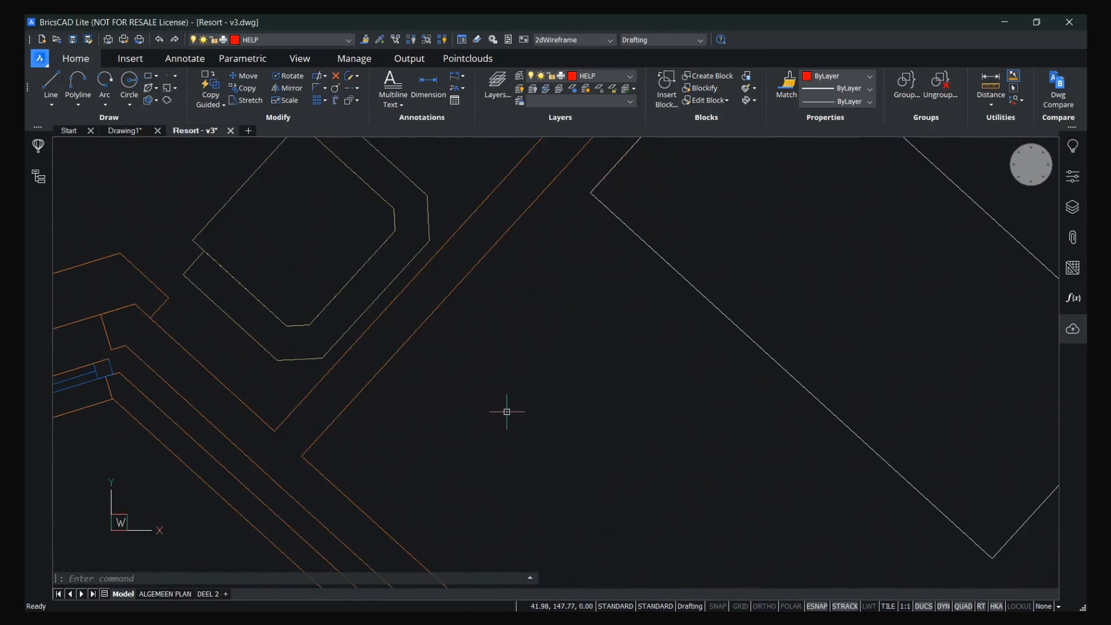
pyautogui.scroll(-2, 549, 412)
pyautogui.moveTo(557, 410); pyautogui.dragTo(485, 390, button='middle')
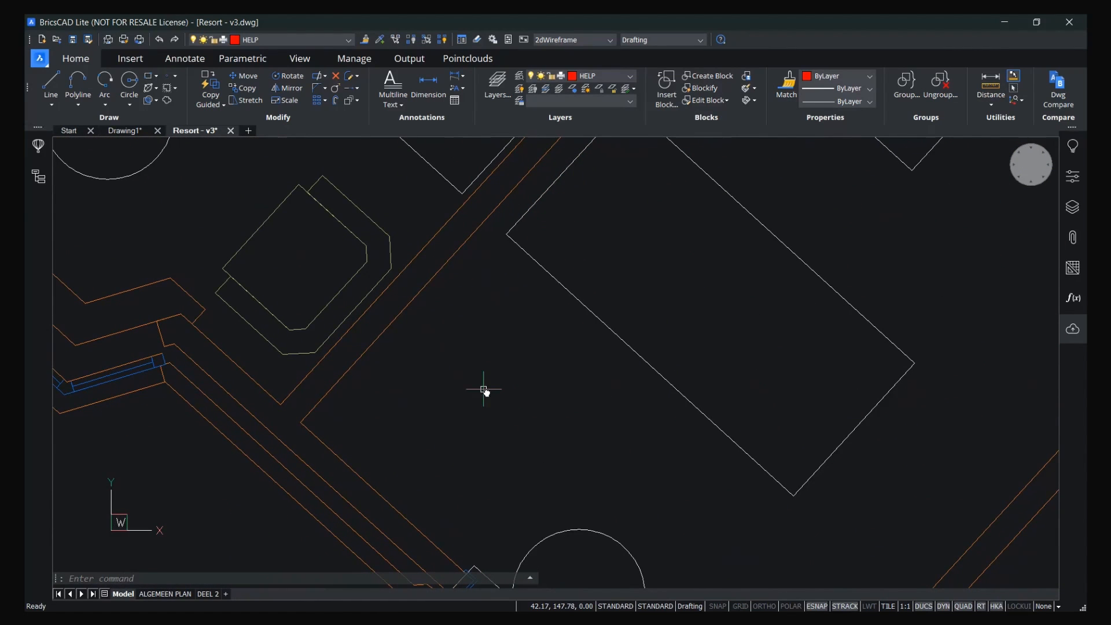
pyautogui.rightClick(488, 363)
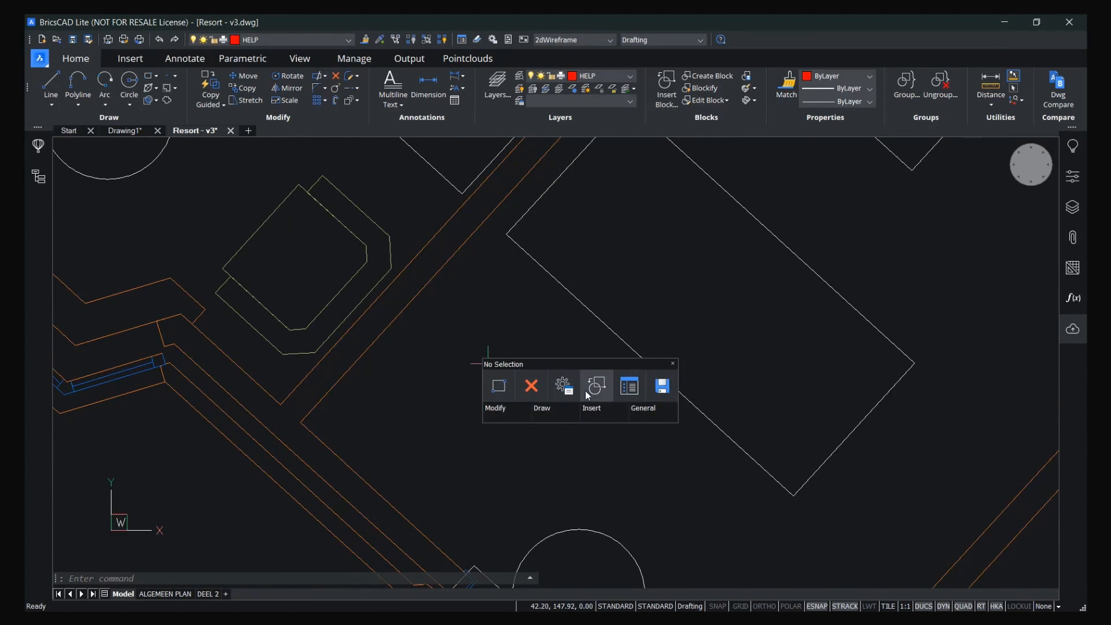
pyautogui.click(596, 385)
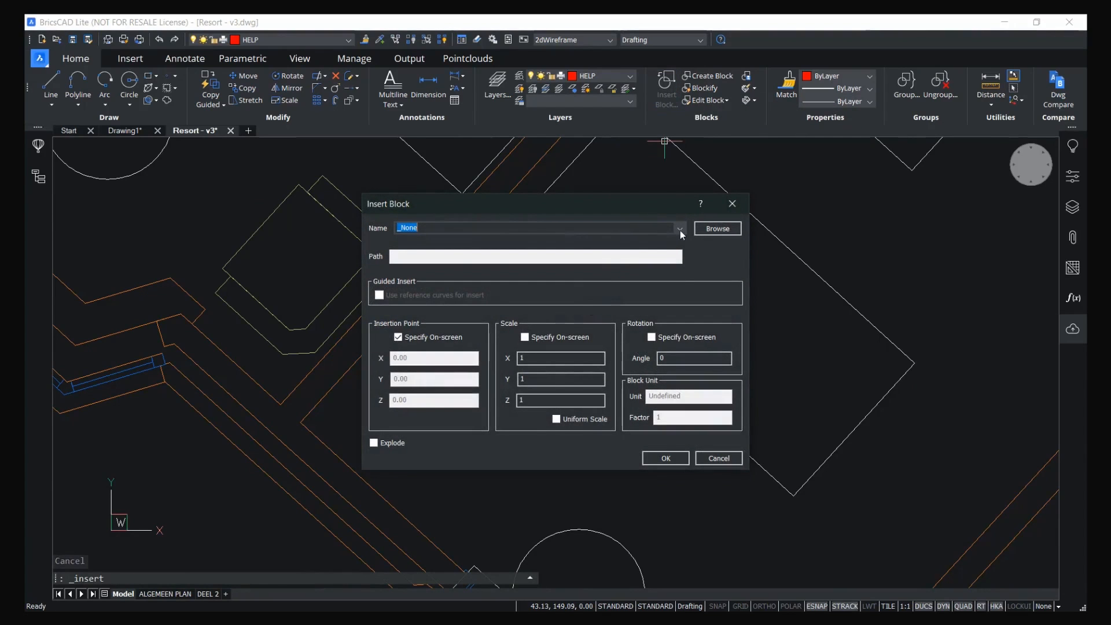
pyautogui.click(679, 229)
pyautogui.click(474, 278)
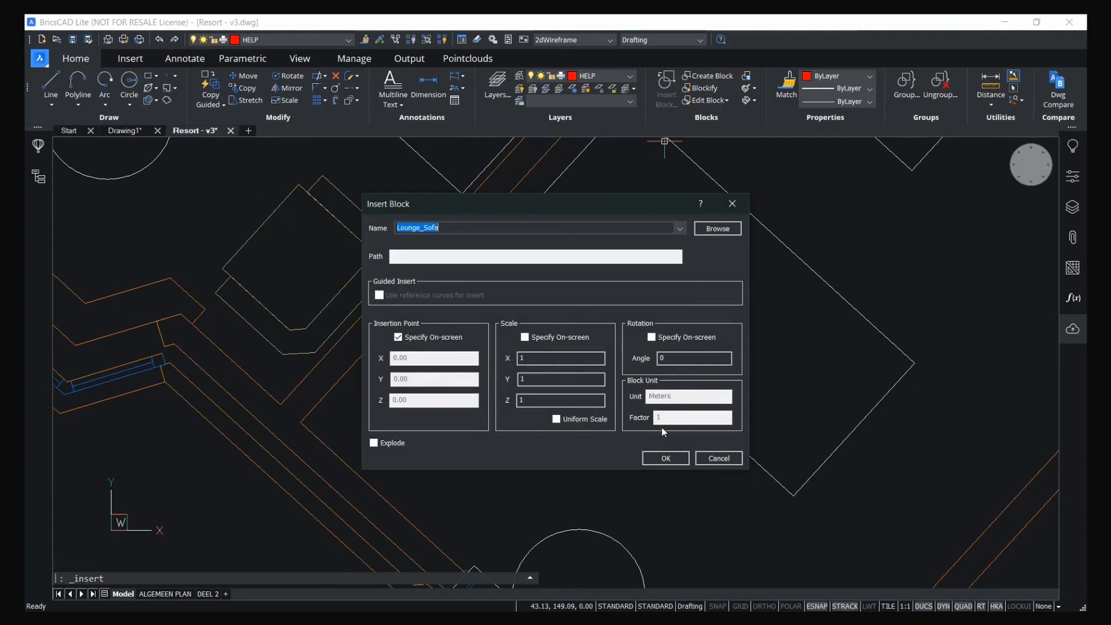
pyautogui.click(667, 458)
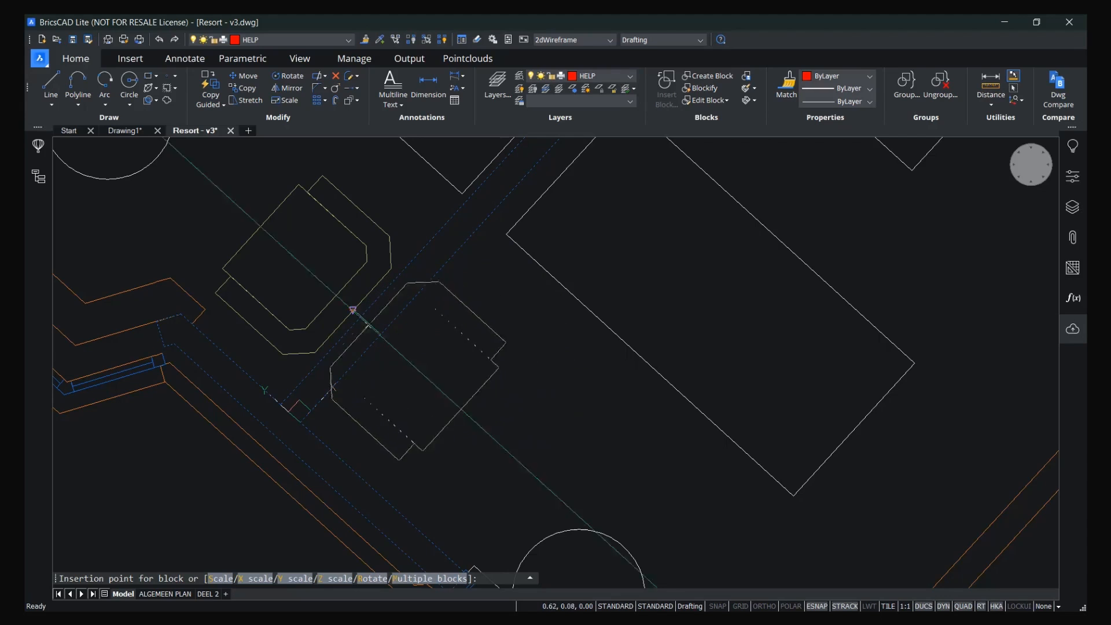
pyautogui.click(389, 347)
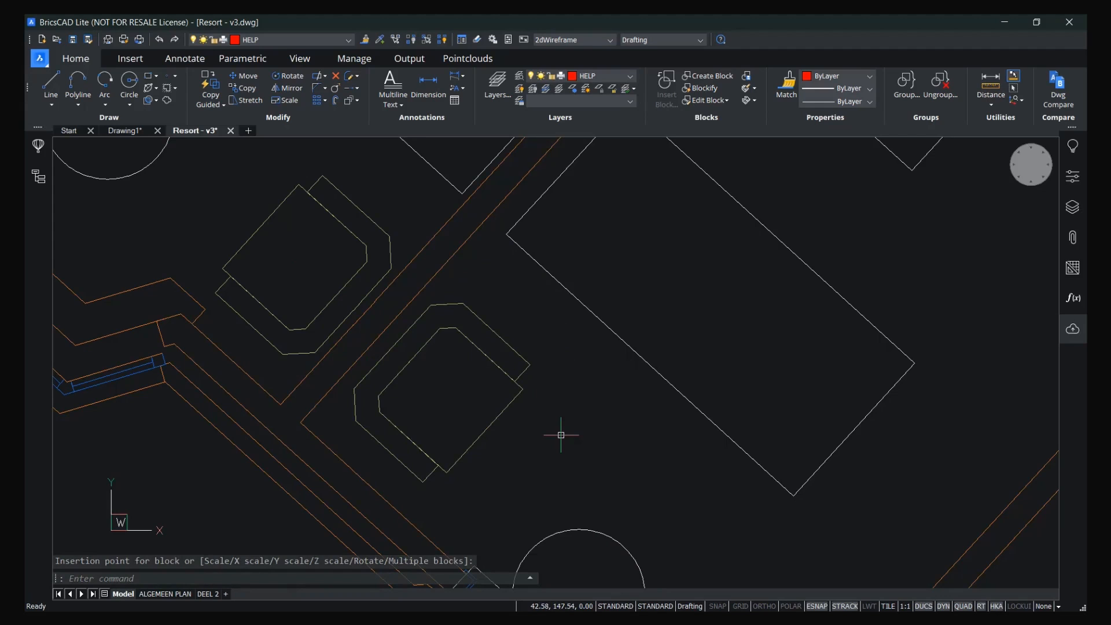
# Select the neighbouring room's sofa and the partition wall to check the distance between them.
pyautogui.scroll(-3, 561, 436)
pyautogui.scroll(2, 568, 408)
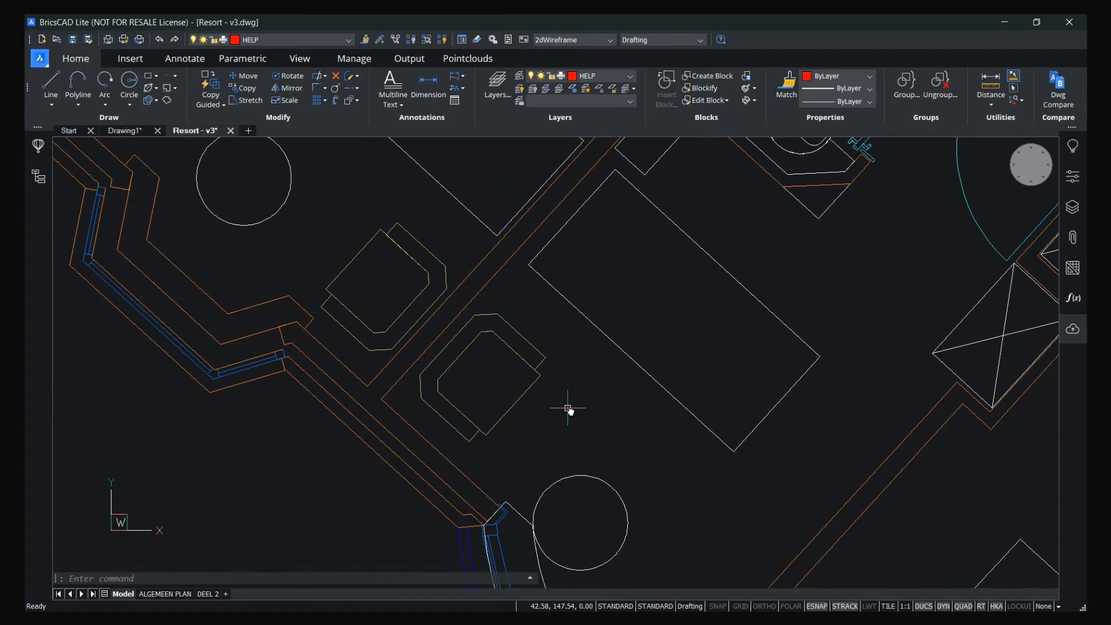
pyautogui.scroll(1, 571, 373)
pyautogui.scroll(1, 584, 356)
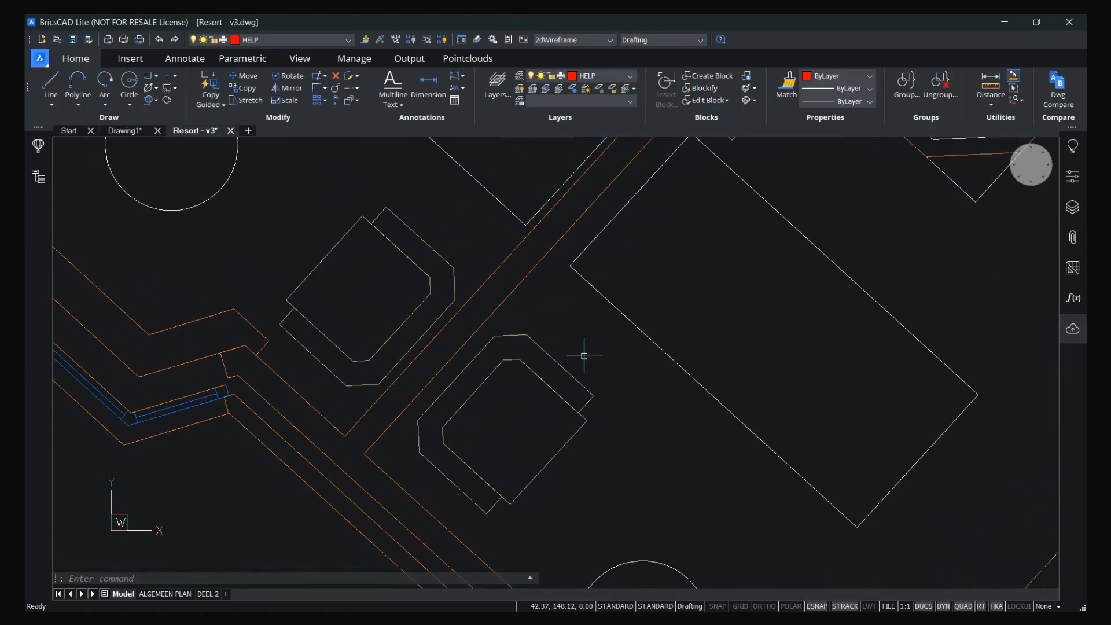
pyautogui.click(398, 334)
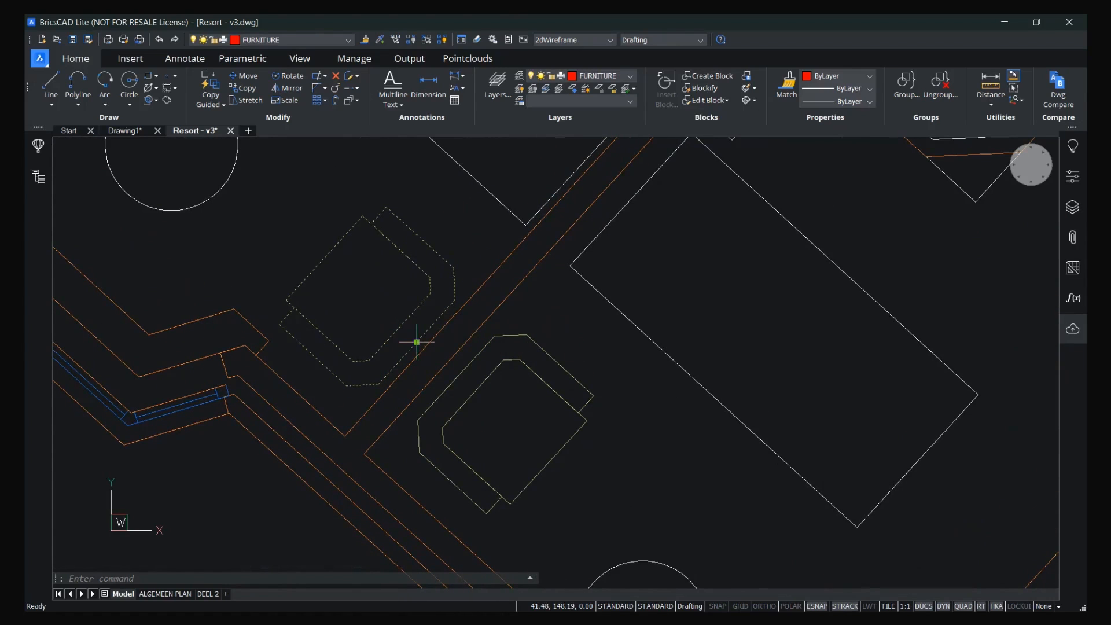
pyautogui.click(491, 288)
pyautogui.click(457, 311)
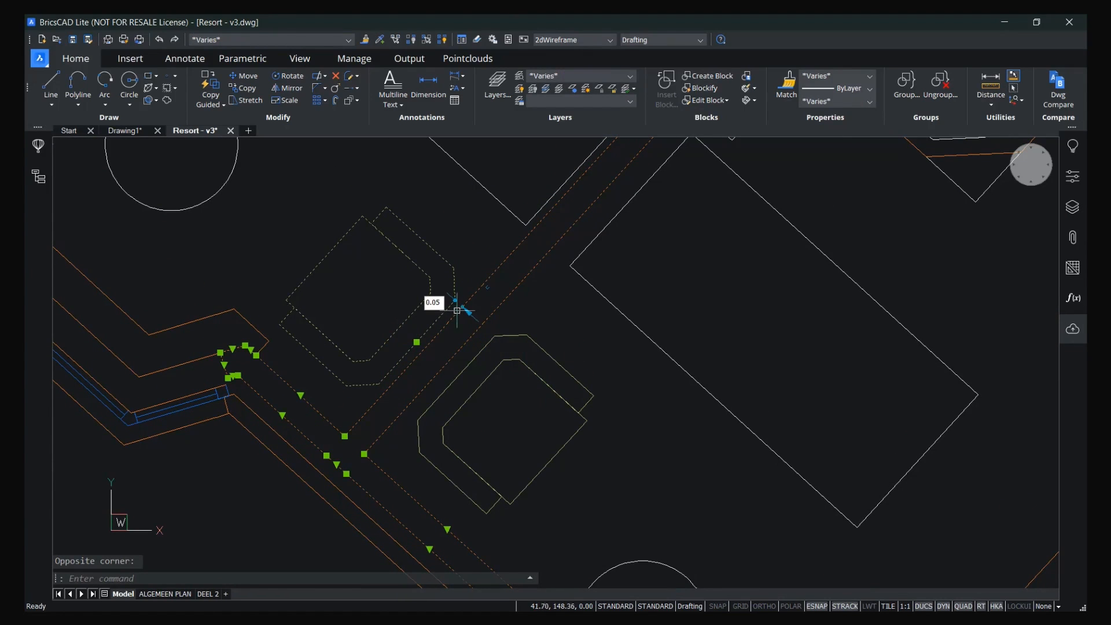
pyautogui.press('Escape')
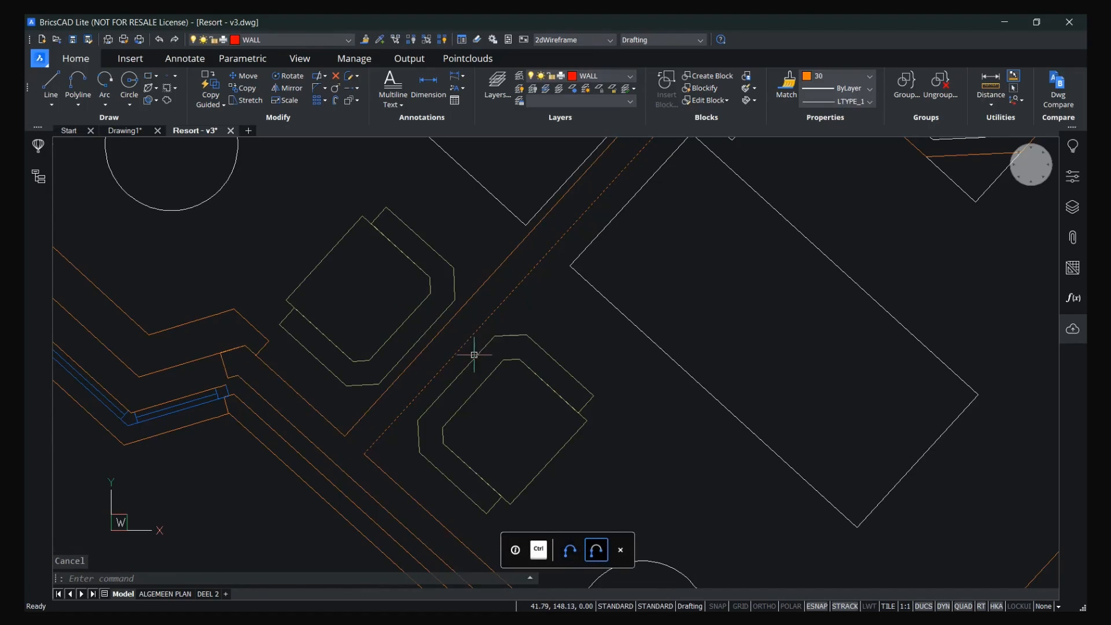
# Set the inserted sofa's distance from the partition wall to 0.05 m, and change that distance to 0.50 m.
pyautogui.click(466, 348)
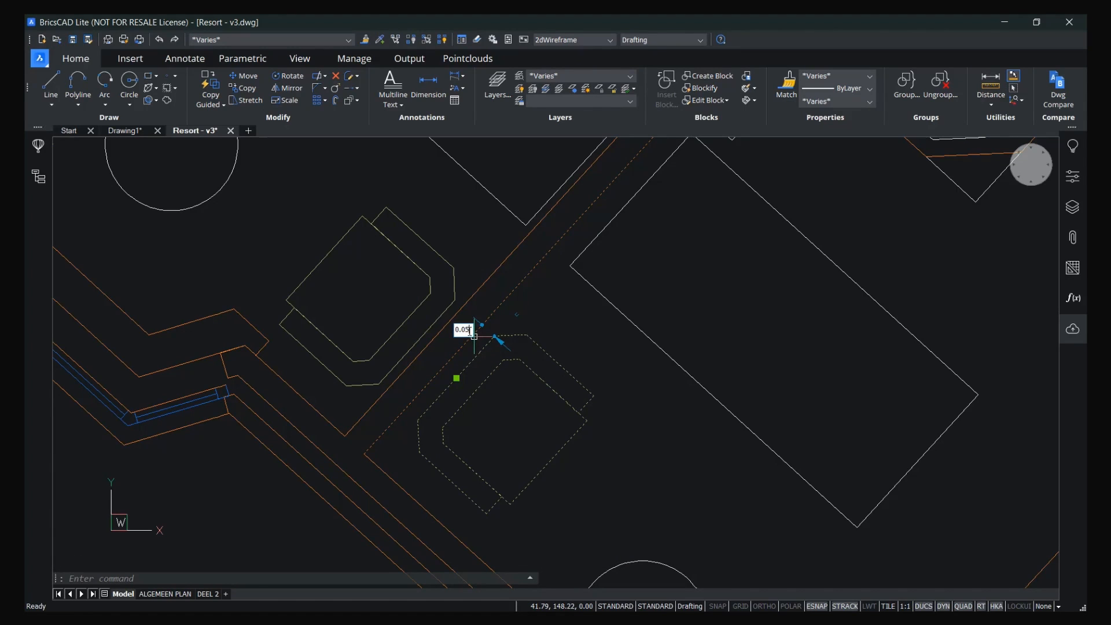
pyautogui.press('Escape')
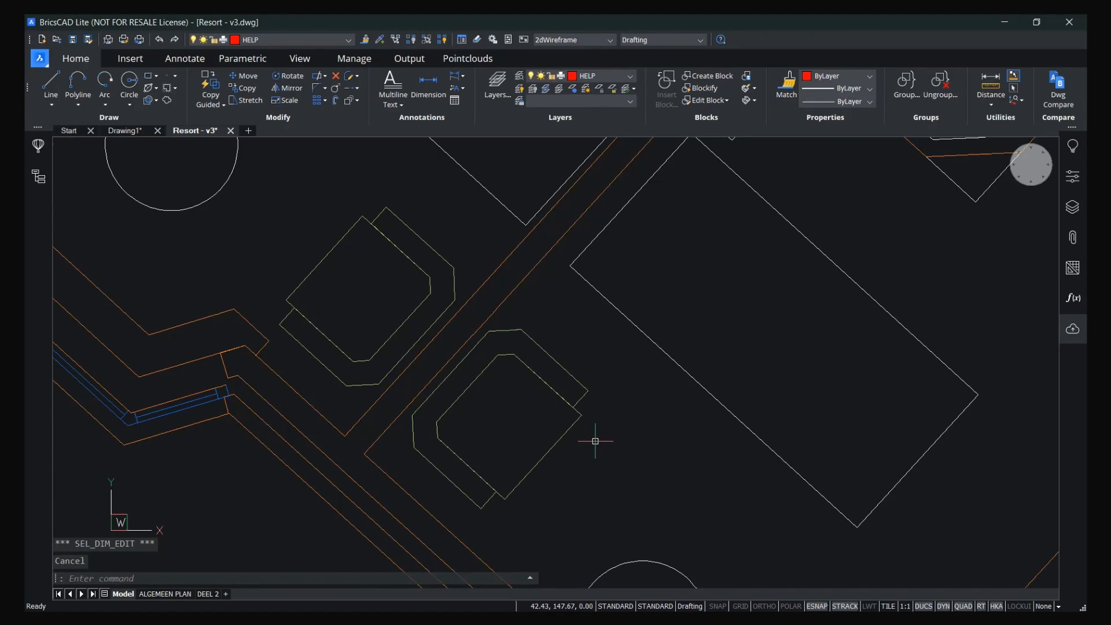
pyautogui.click(459, 358)
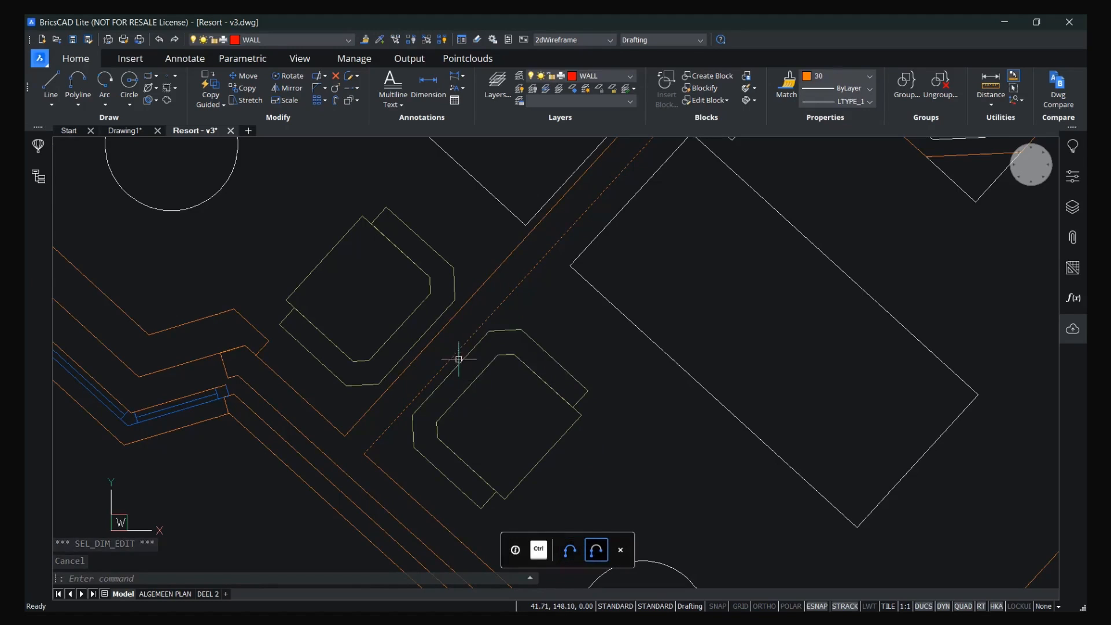
pyautogui.click(454, 371)
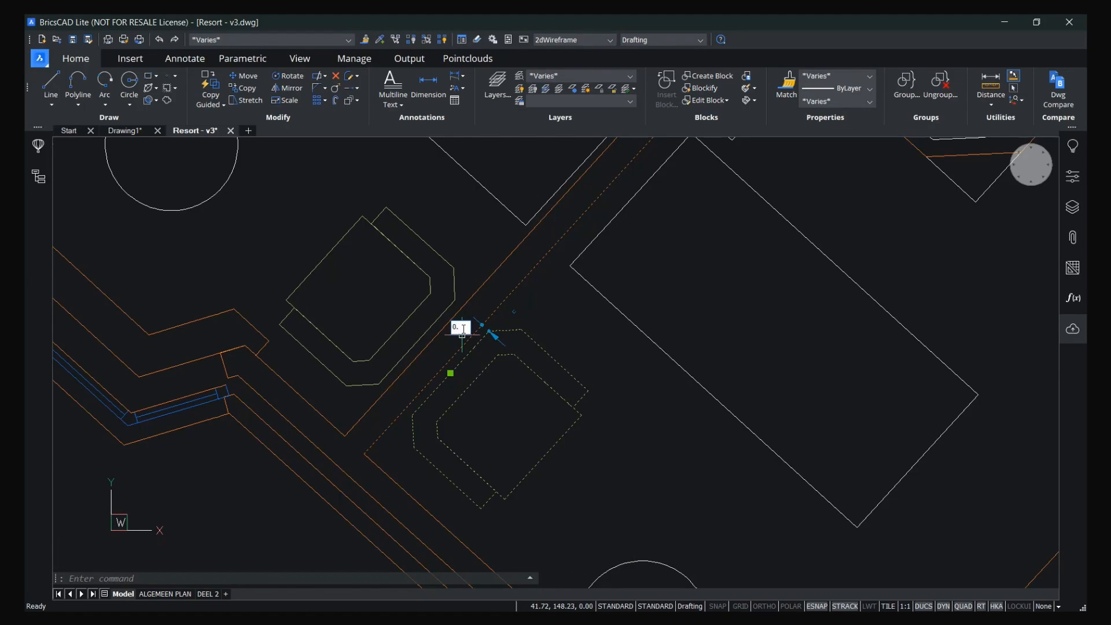
pyautogui.write('50')
pyautogui.press('Return')
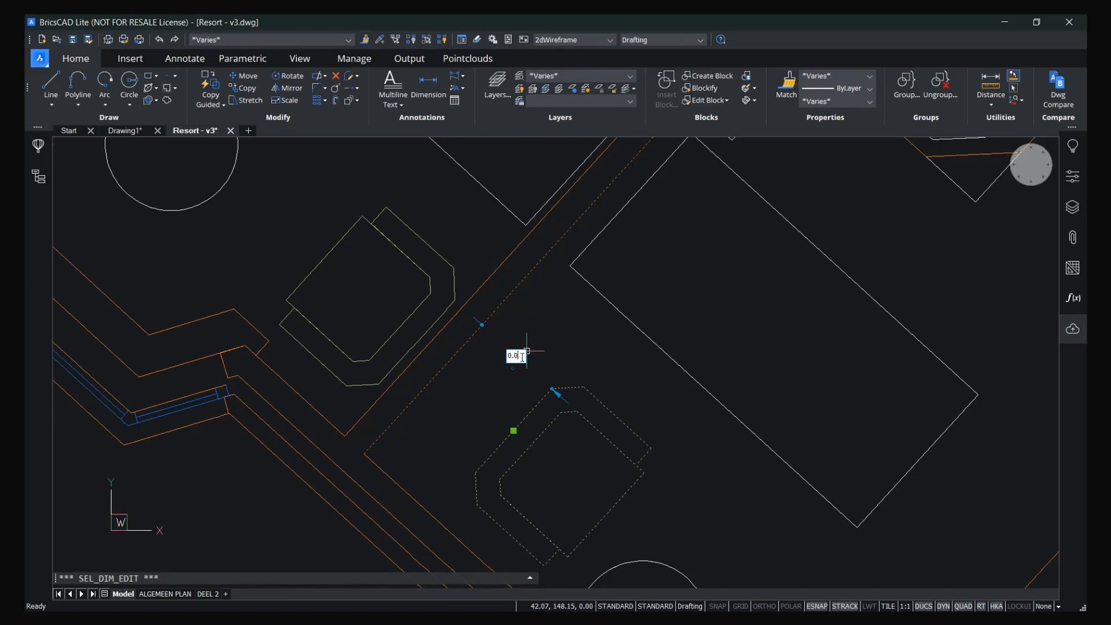
# End the sofa-to-wall distance edit, and select the inserted sofa and the adjacent bed to show the distance between them.
pyautogui.press('Escape')
pyautogui.press('Escape')
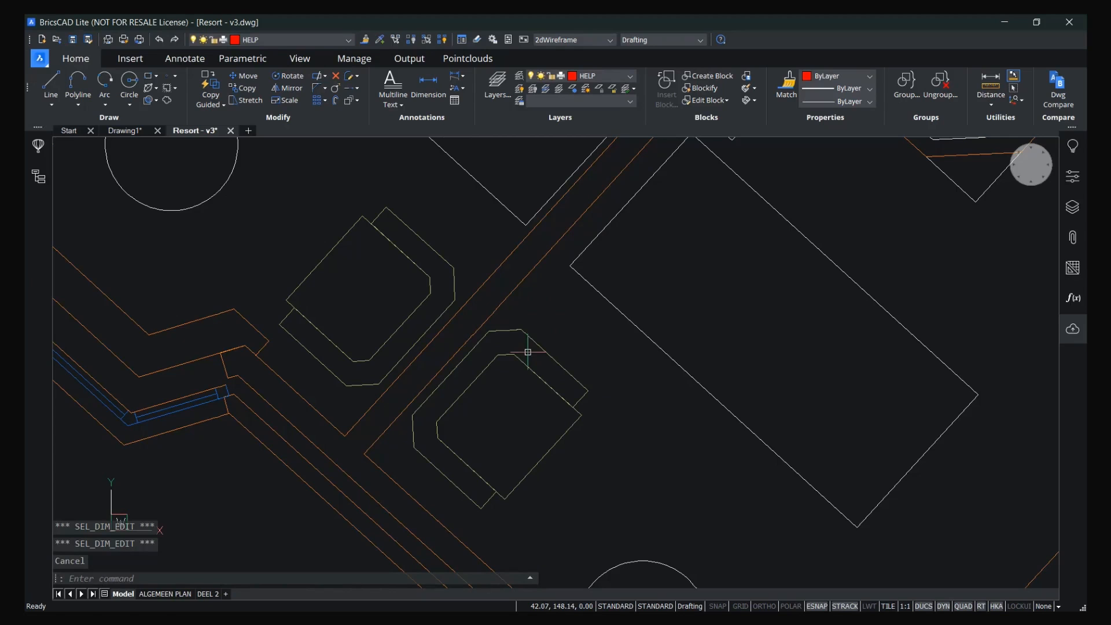
pyautogui.moveTo(596, 373); pyautogui.dragTo(545, 399, button='middle')
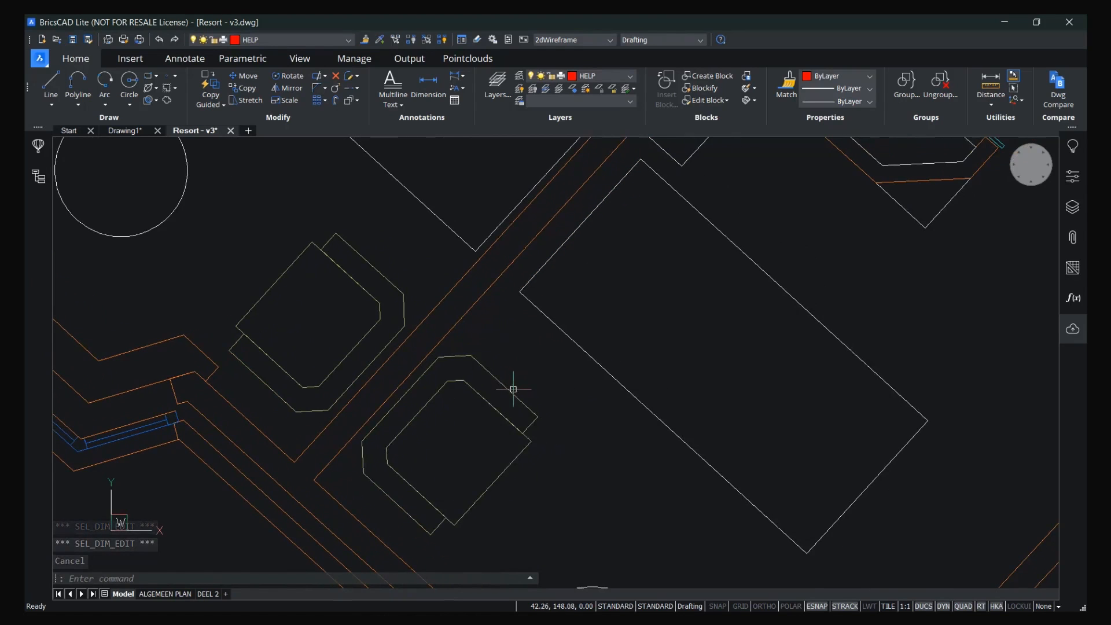
pyautogui.click(510, 393)
pyautogui.click(538, 303)
pyautogui.click(659, 462)
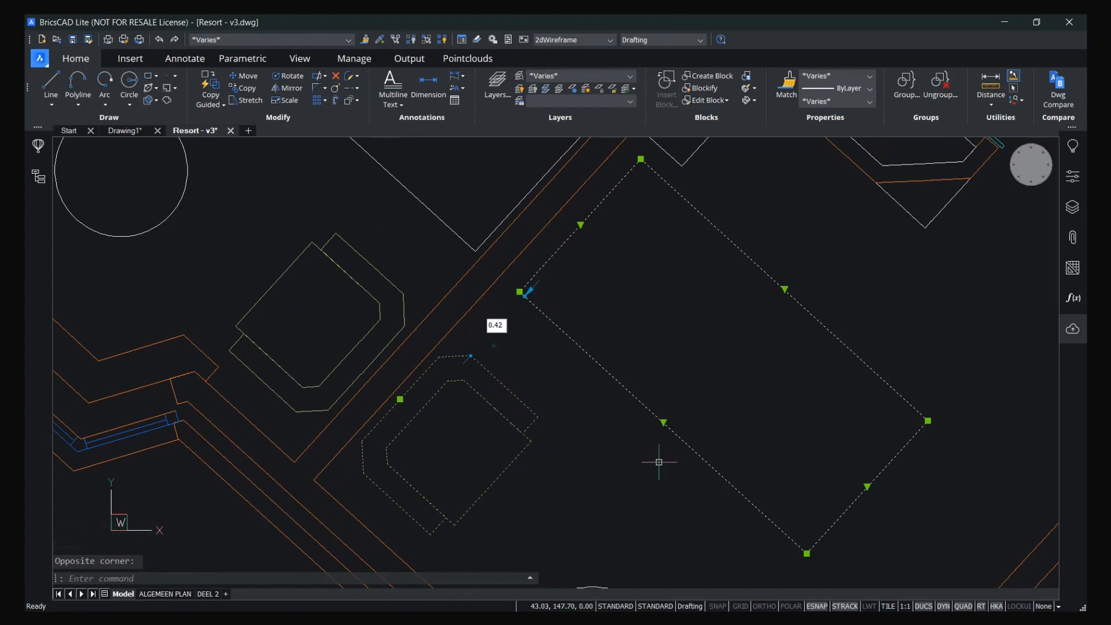
# Set the bed's distance from the sofa to 0.40 m, change it to 0.20 m and finally to 0.50 m.
pyautogui.click(503, 325)
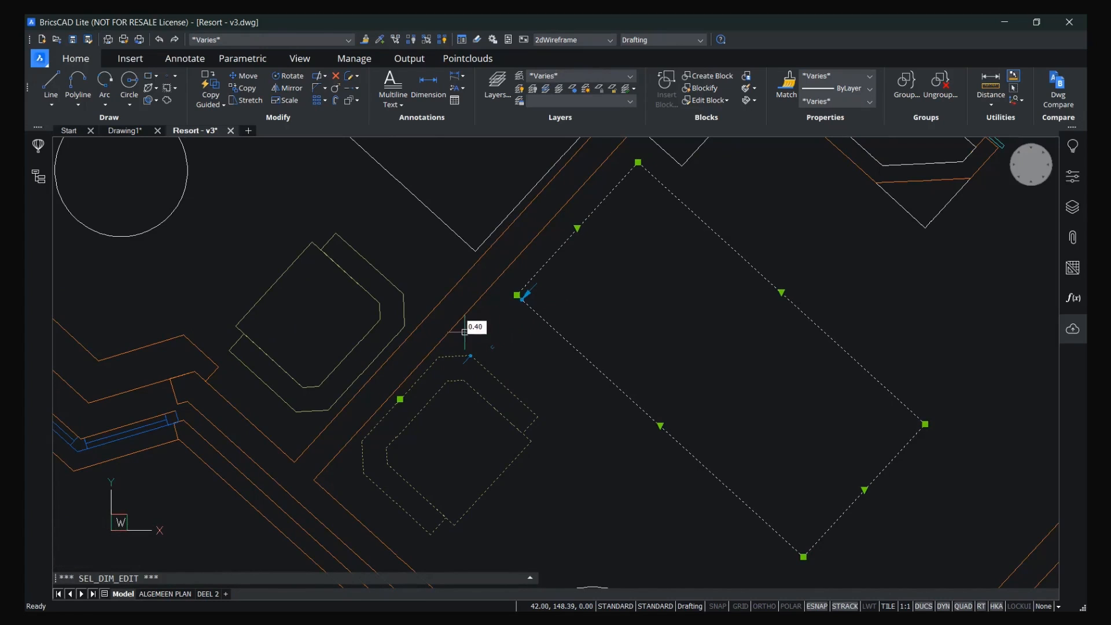
pyautogui.write('0.2')
pyautogui.press('Return')
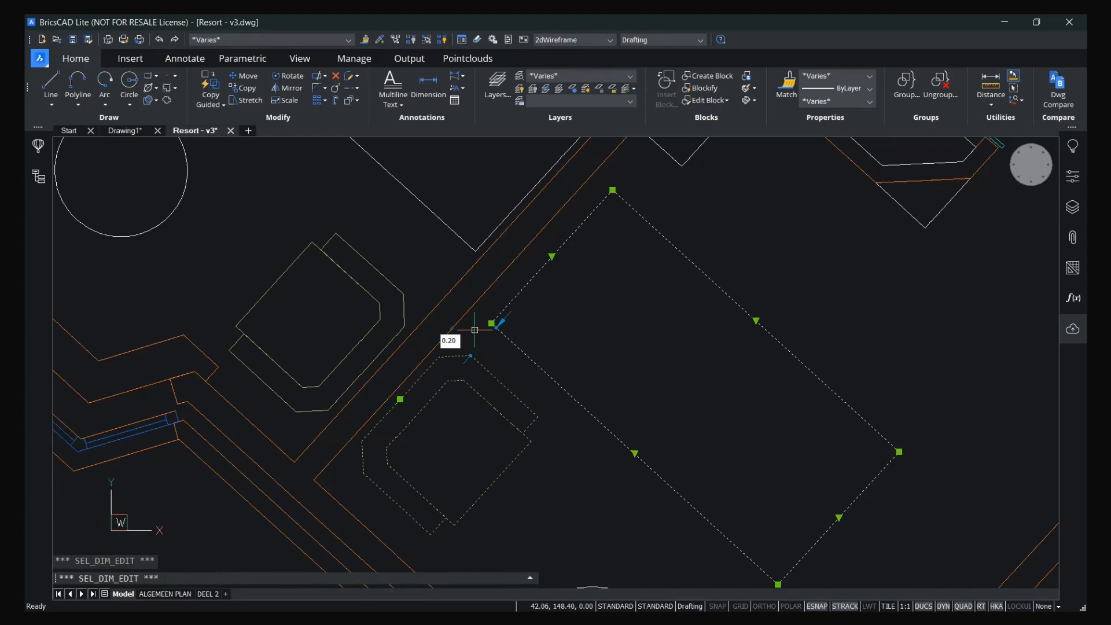
pyautogui.write('.5')
pyautogui.press('Return')
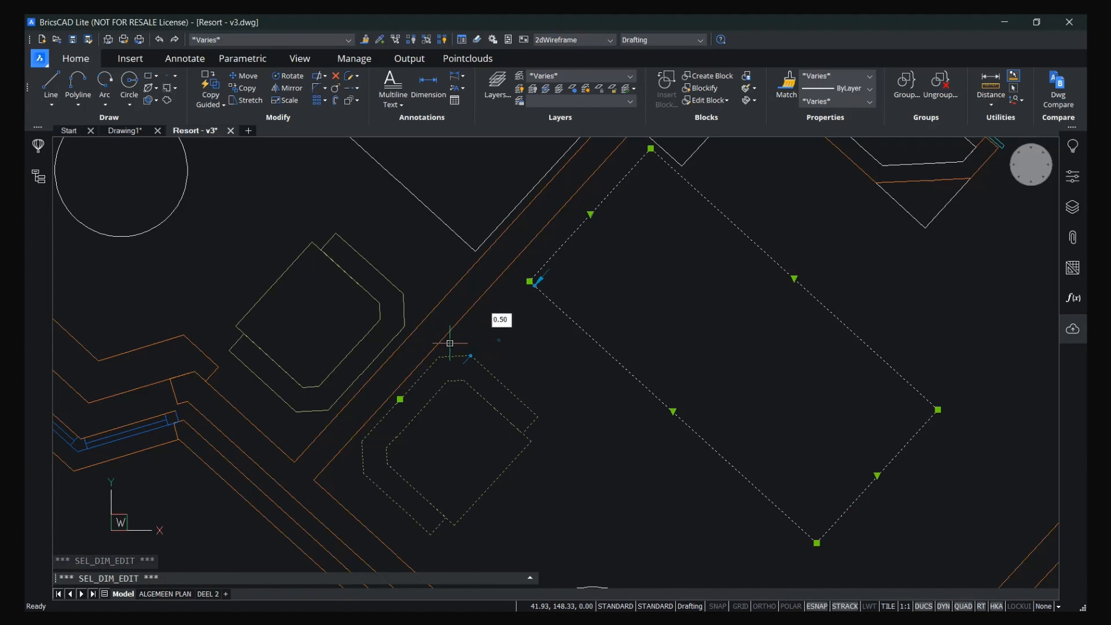
pyautogui.press('Escape')
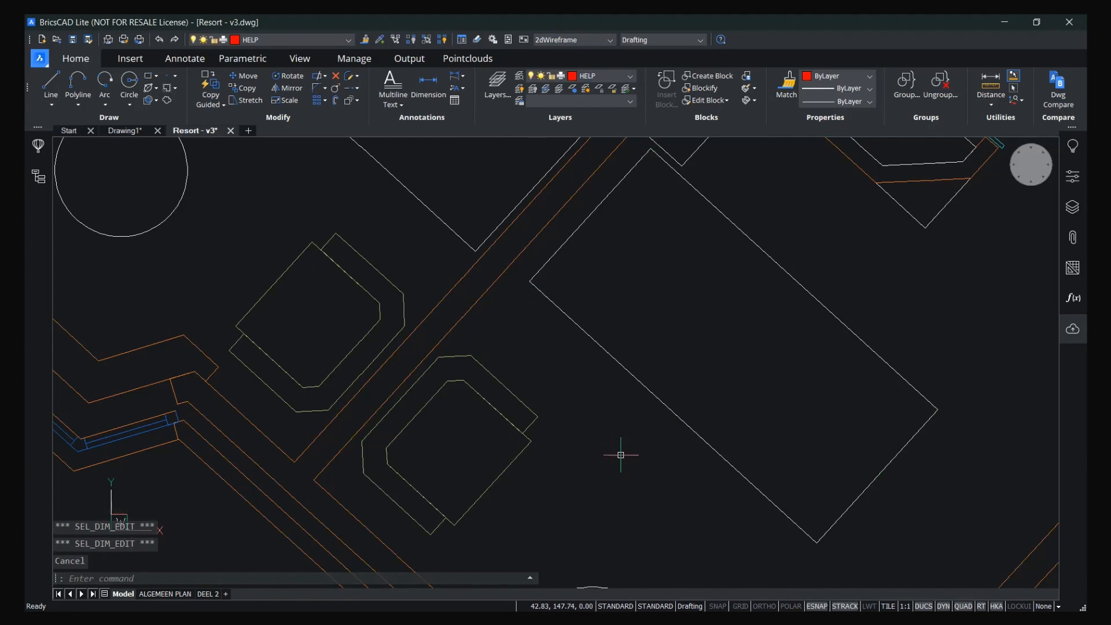
# Select only the bed's two short edges and shorten the bed by reducing the distance between them.
pyautogui.scroll(-1, 622, 455)
pyautogui.moveTo(625, 403)
pyautogui.mouseDown(button='middle')
pyautogui.moveTo(623, 338)
pyautogui.moveTo(556, 412)
pyautogui.mouseUp(button='middle')
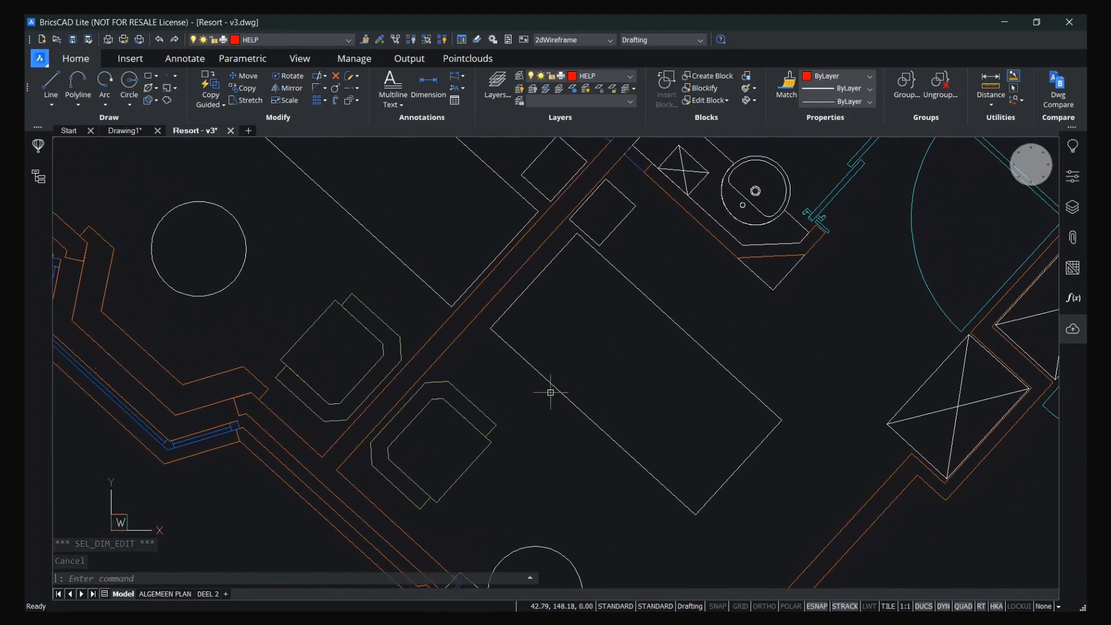
pyautogui.press('ctrl')
pyautogui.click(525, 290)
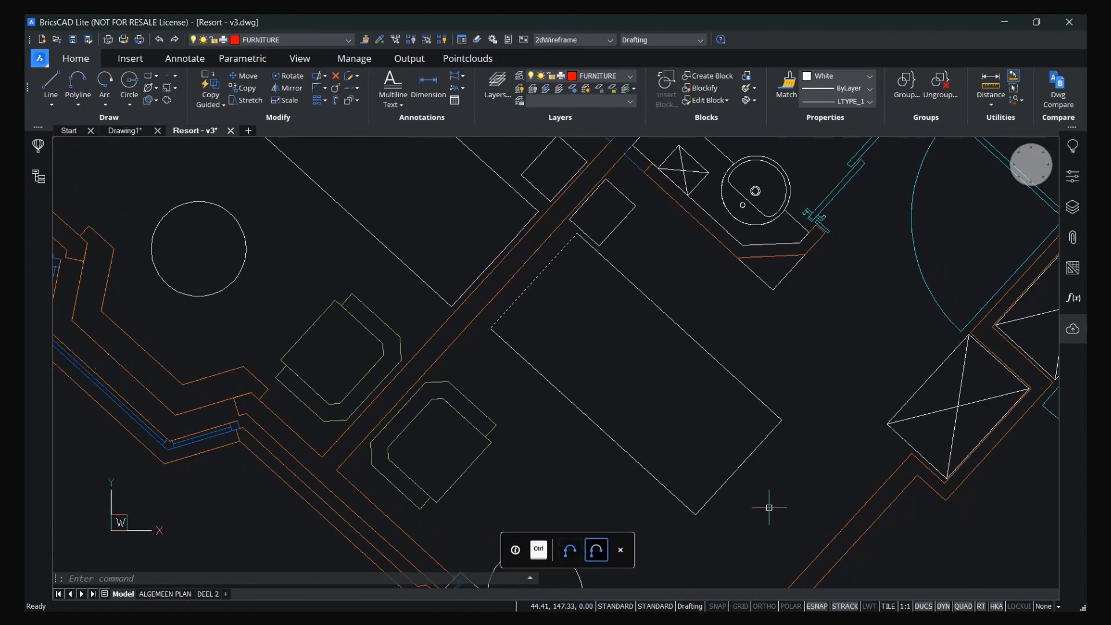
pyautogui.press('ctrl')
pyautogui.click(733, 480)
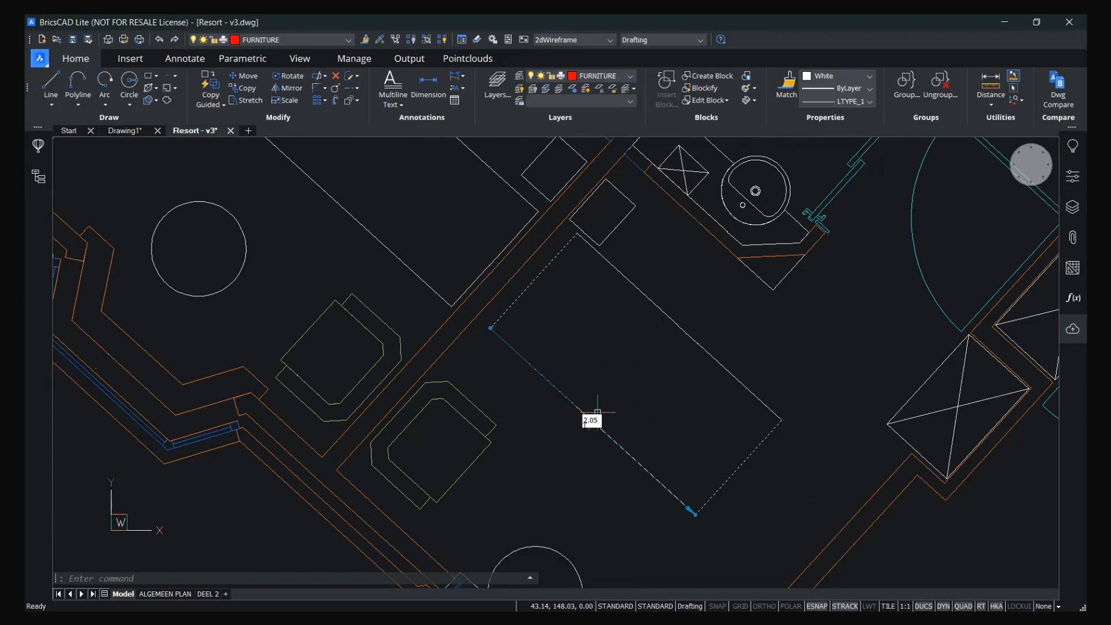
pyautogui.press('Return')
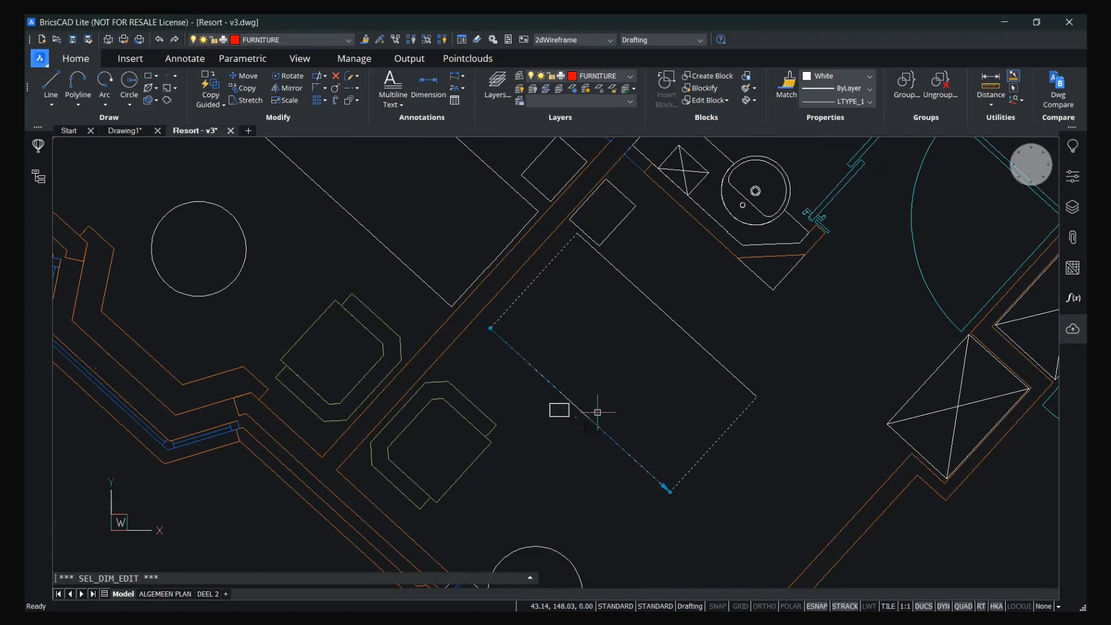
pyautogui.press('Escape')
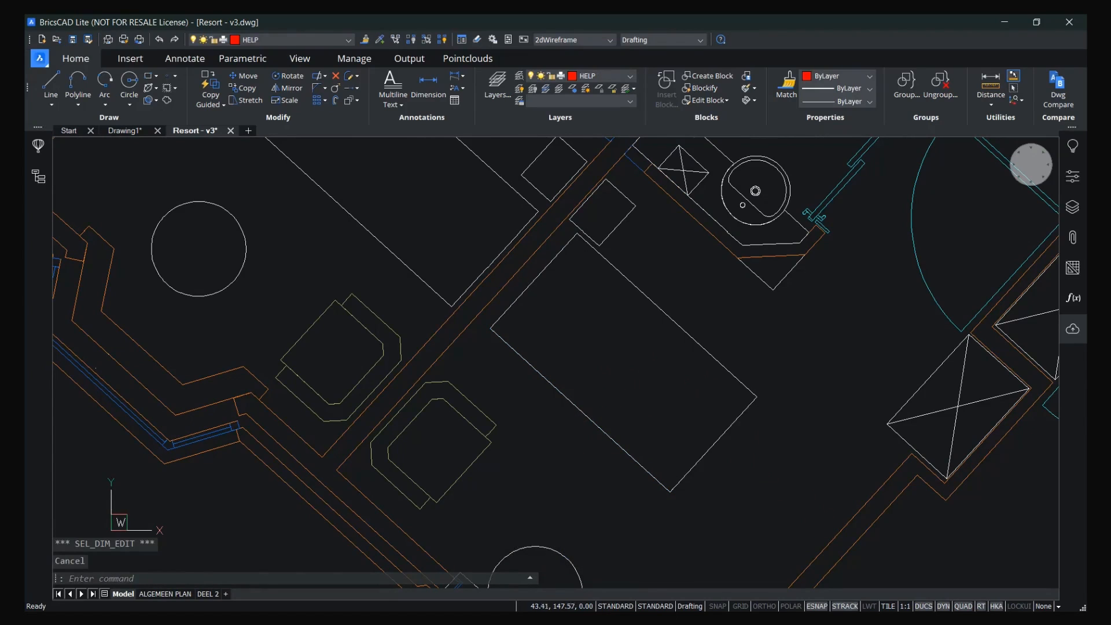
# Check the distance between the crossed wardrobe's short edge and the neighbouring wall stub.
pyautogui.moveTo(712, 475); pyautogui.dragTo(703, 392, button='middle')
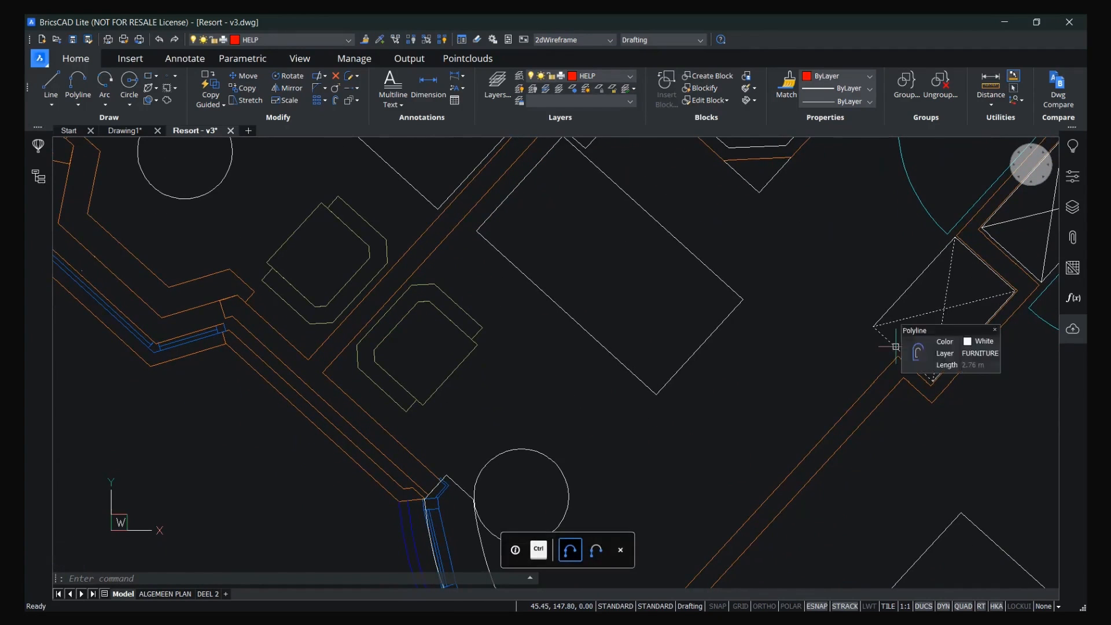
pyautogui.scroll(5, 910, 357)
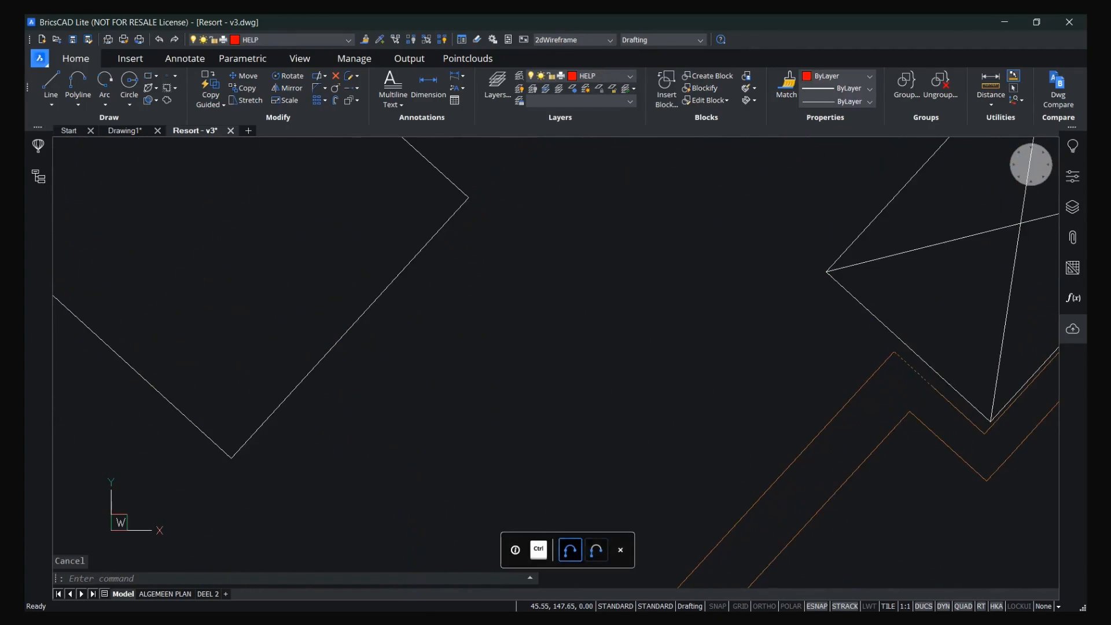
pyautogui.click(924, 360)
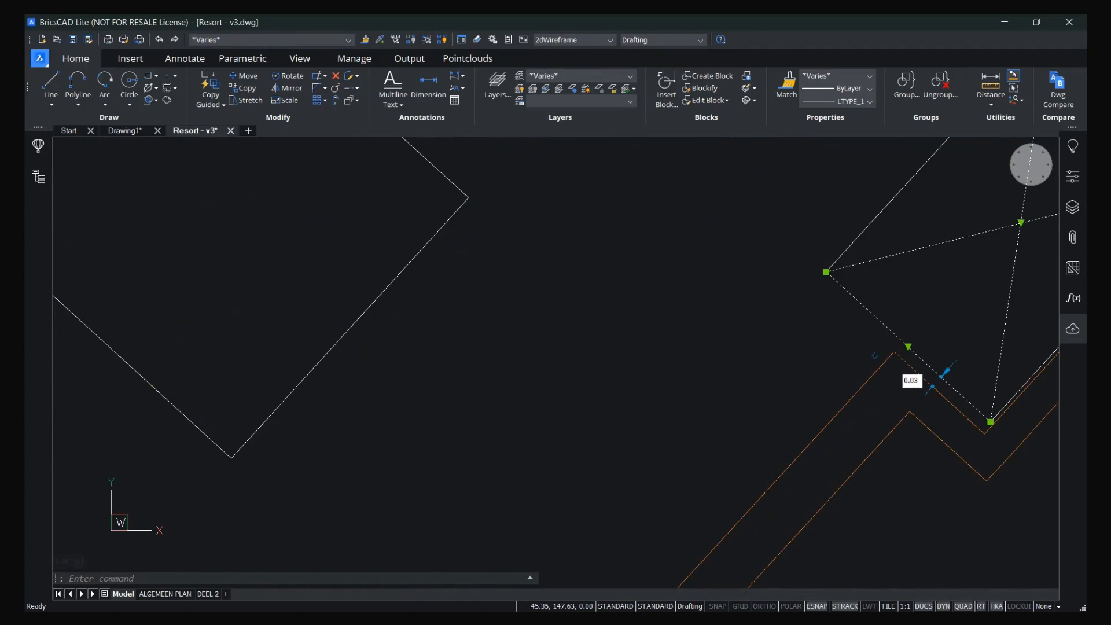
pyautogui.press('Escape')
# Check the distance between the wardrobe's long back edge and the wall line running parallel behind it.
pyautogui.moveTo(892, 309); pyautogui.dragTo(728, 309, button='middle')
pyautogui.scroll(3, 856, 393)
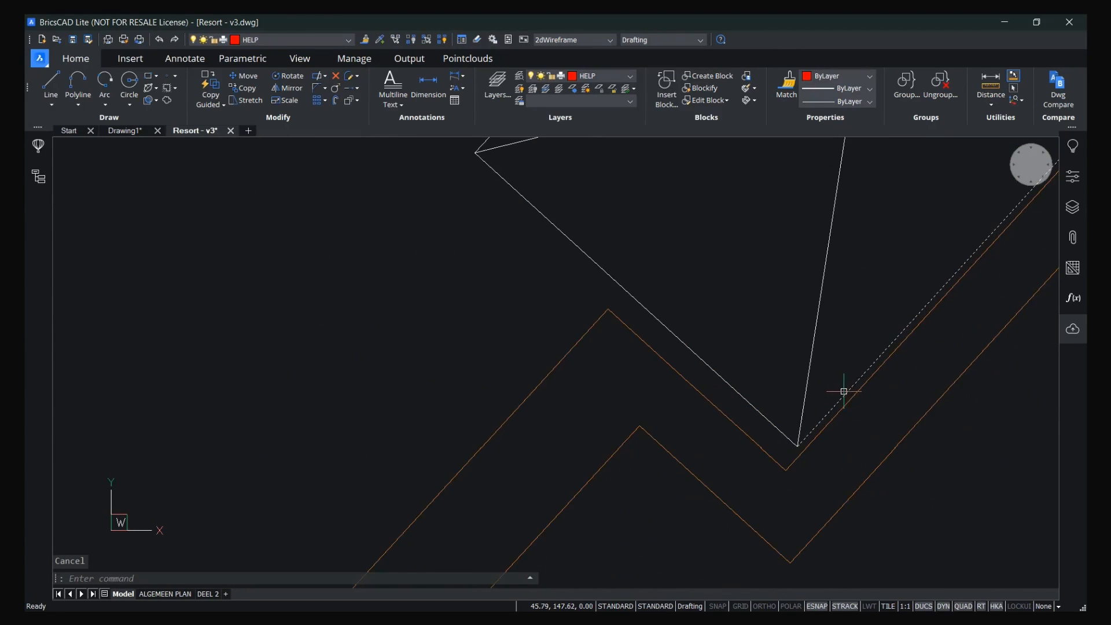
pyautogui.click(845, 393)
pyautogui.click(846, 401)
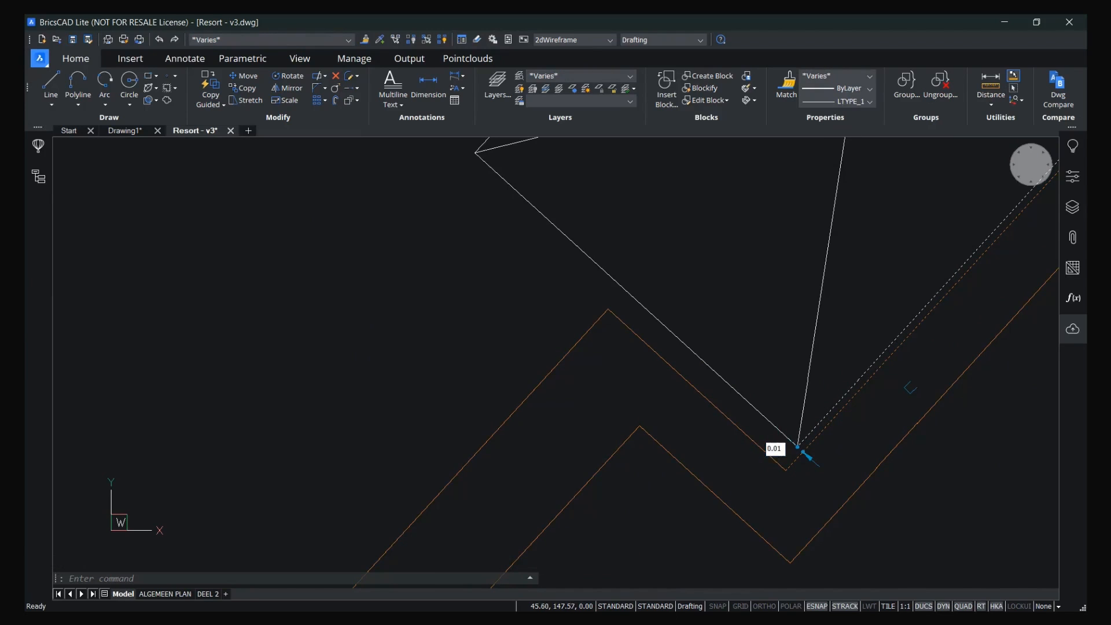
pyautogui.press('Escape')
pyautogui.scroll(-3, 492, 365)
pyautogui.moveTo(463, 351); pyautogui.dragTo(751, 358, button='middle')
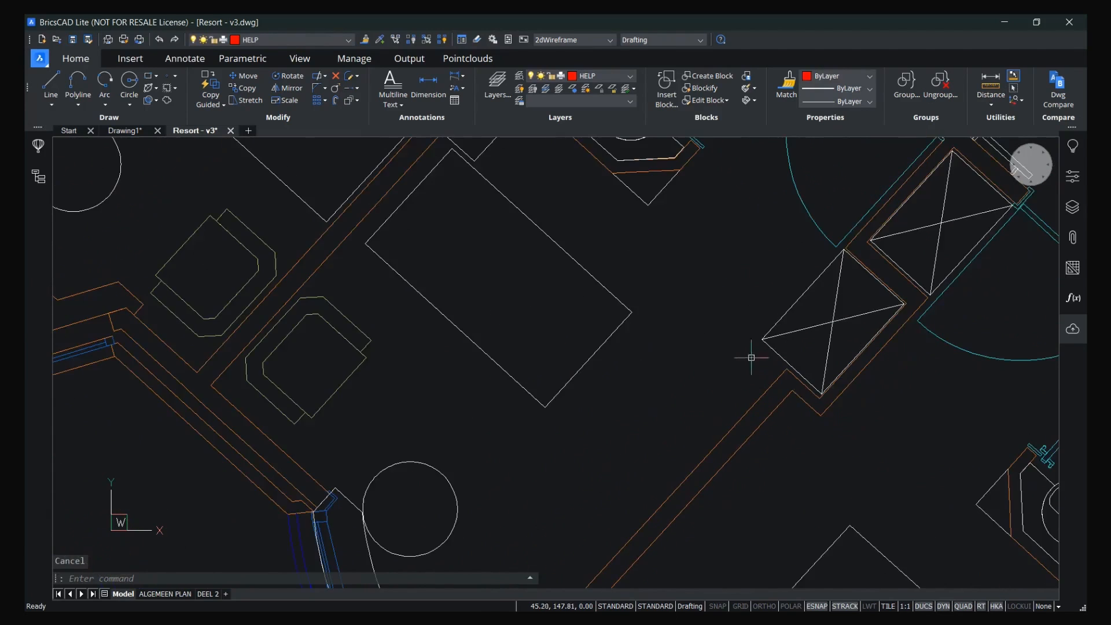
# Move the inserted sofa about 0.30 m away from the partition wall with the manipulator, with entity snaps switched off.
pyautogui.moveTo(486, 386); pyautogui.dragTo(577, 323, button='middle')
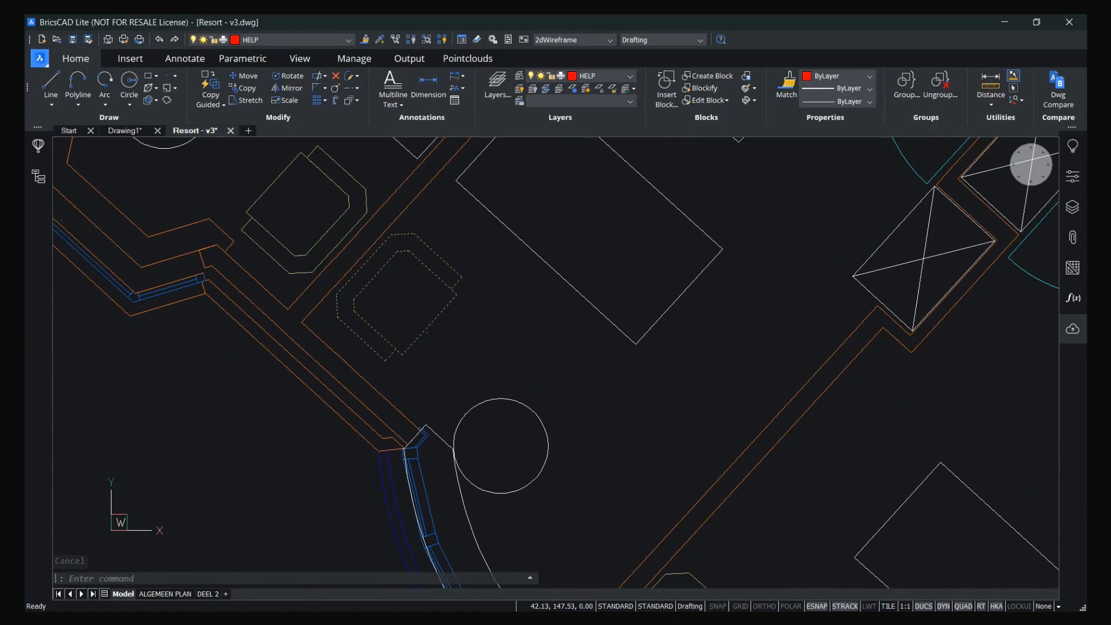
pyautogui.click(428, 334)
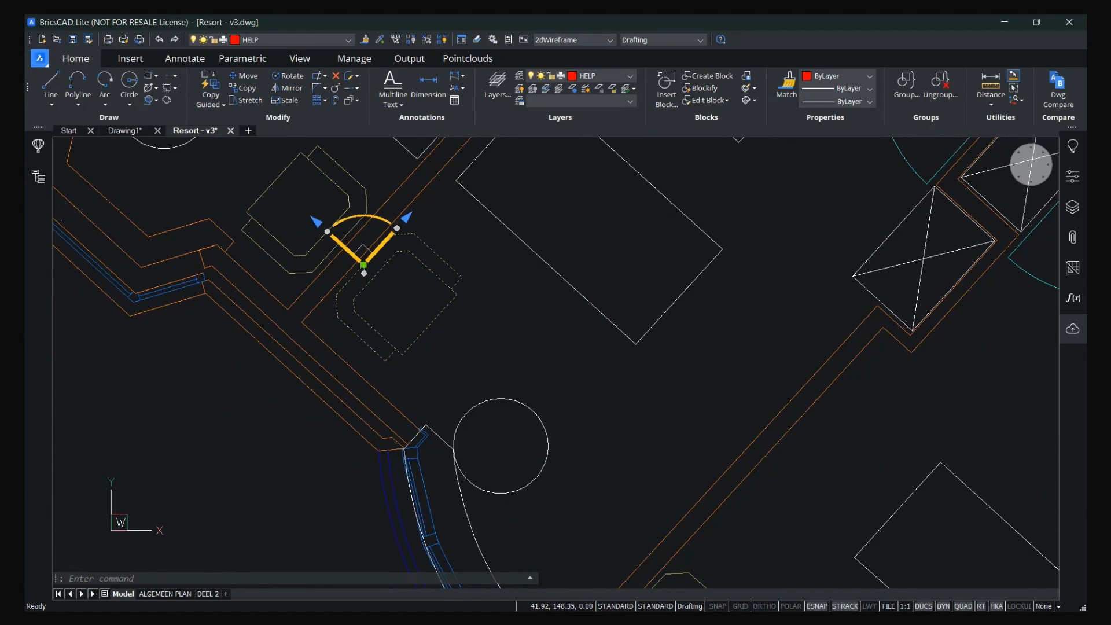
pyautogui.click(347, 250)
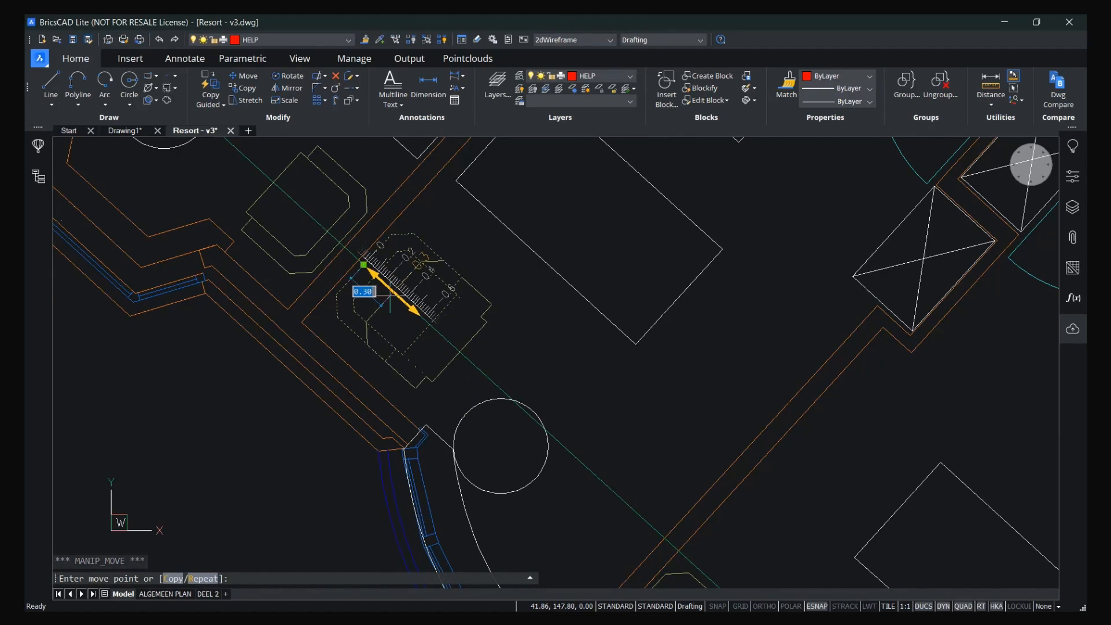
pyautogui.press('F3')
pyautogui.click(394, 292)
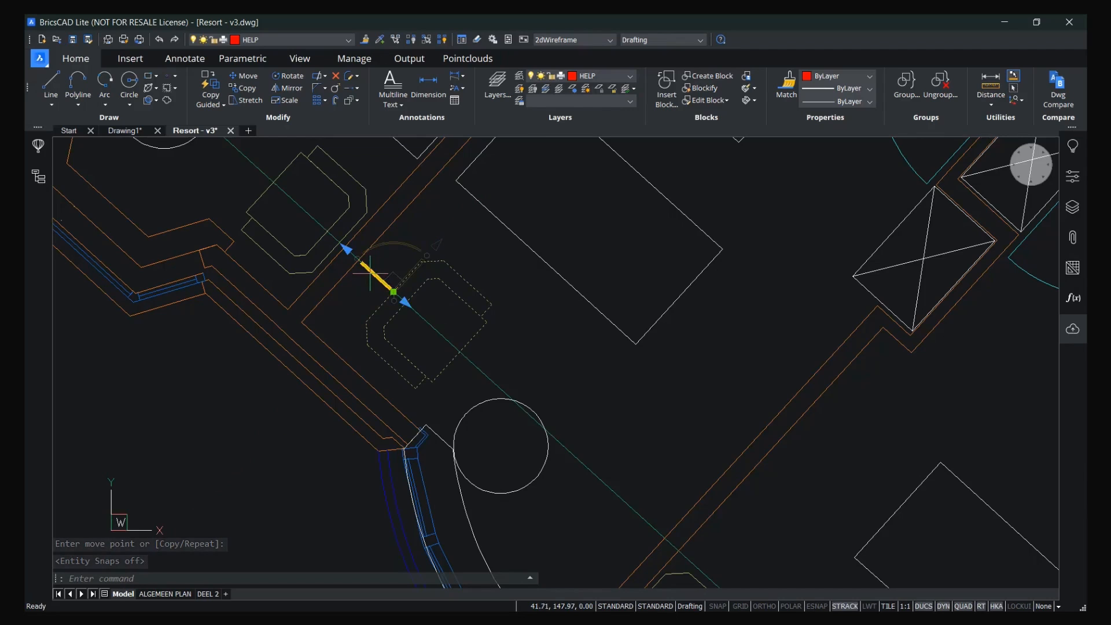
# Move the sofa parallel to the partition wall towards the bed with the manipulator, and undo the trial rotation.
pyautogui.click(411, 273)
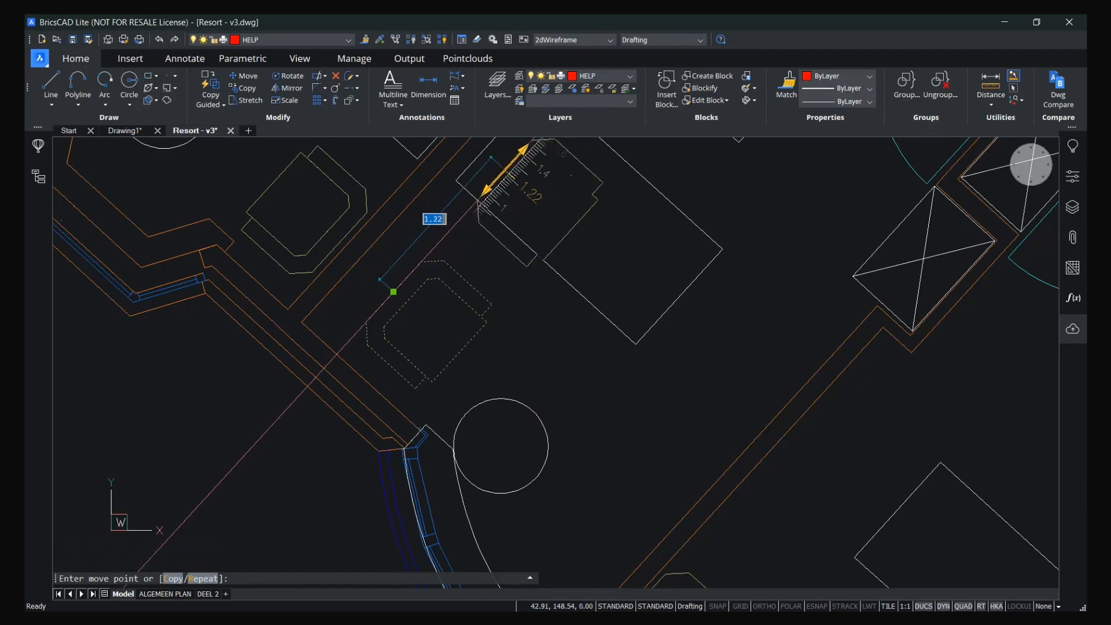
pyautogui.click(441, 273)
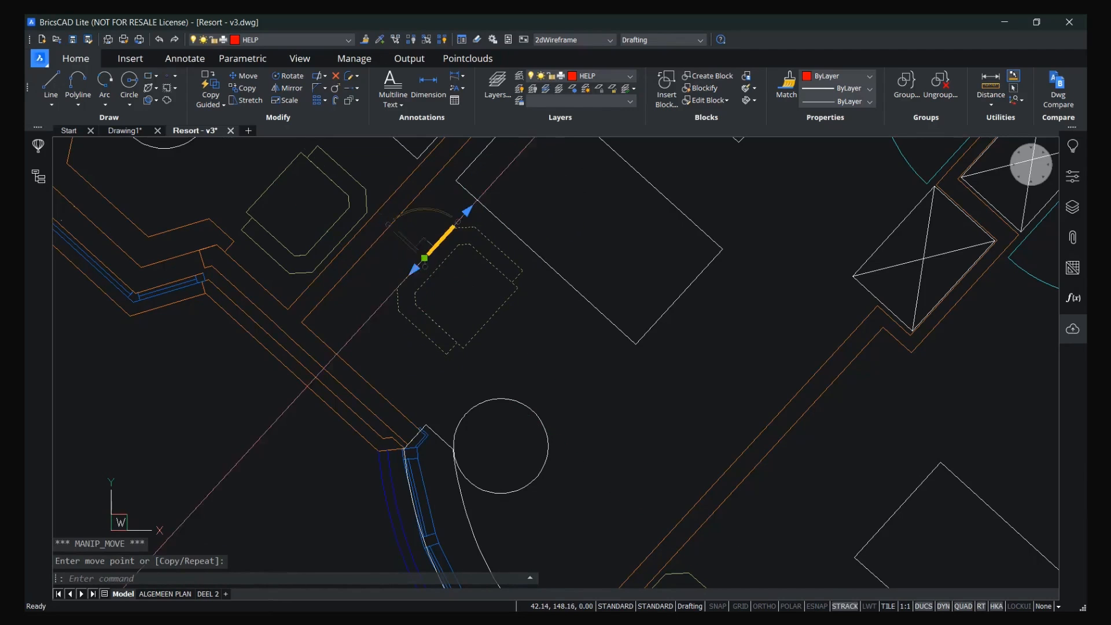
pyautogui.hotkey('ctrl', 'z')
pyautogui.click(446, 265)
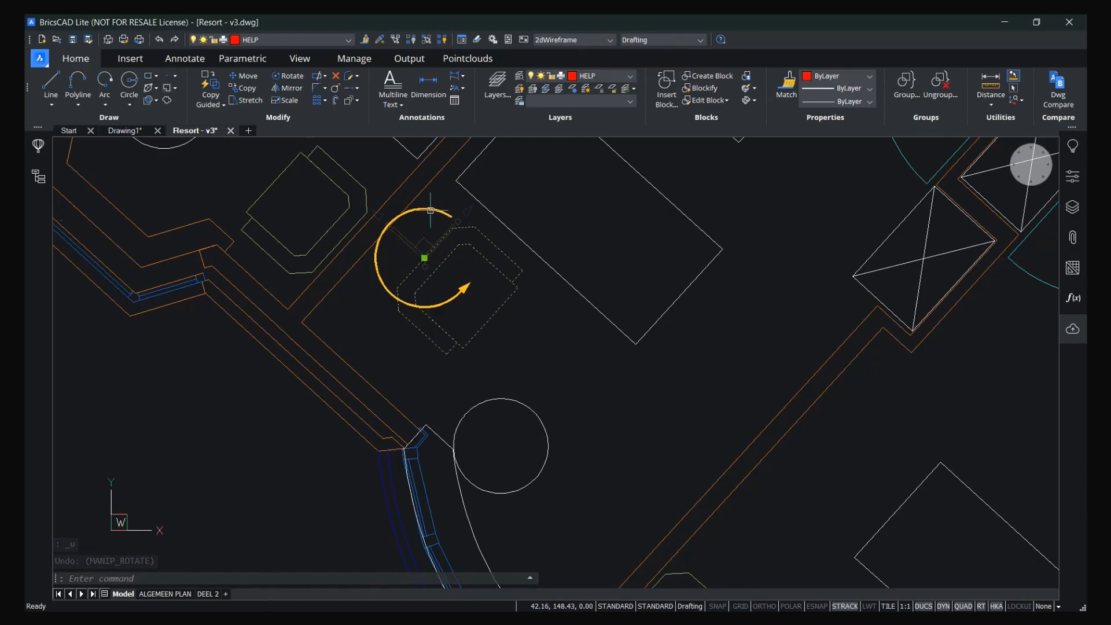
# Rotate the sofa about 26° clockwise with the manipulator, and move it along its rotated axis towards the round table.
pyautogui.click(432, 213)
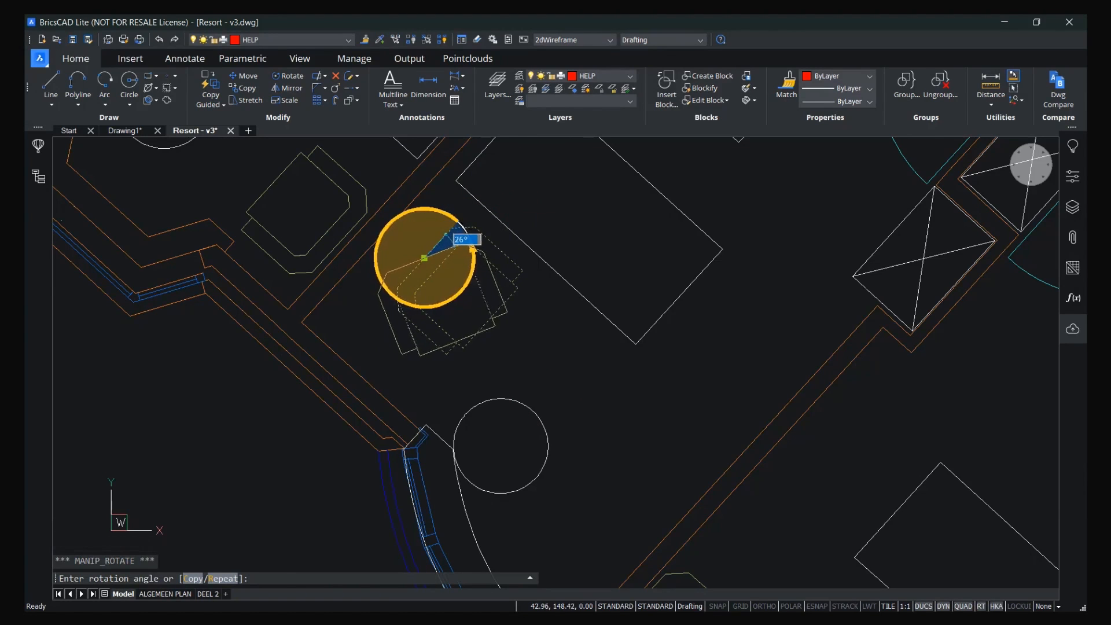
pyautogui.click(543, 213)
pyautogui.click(415, 230)
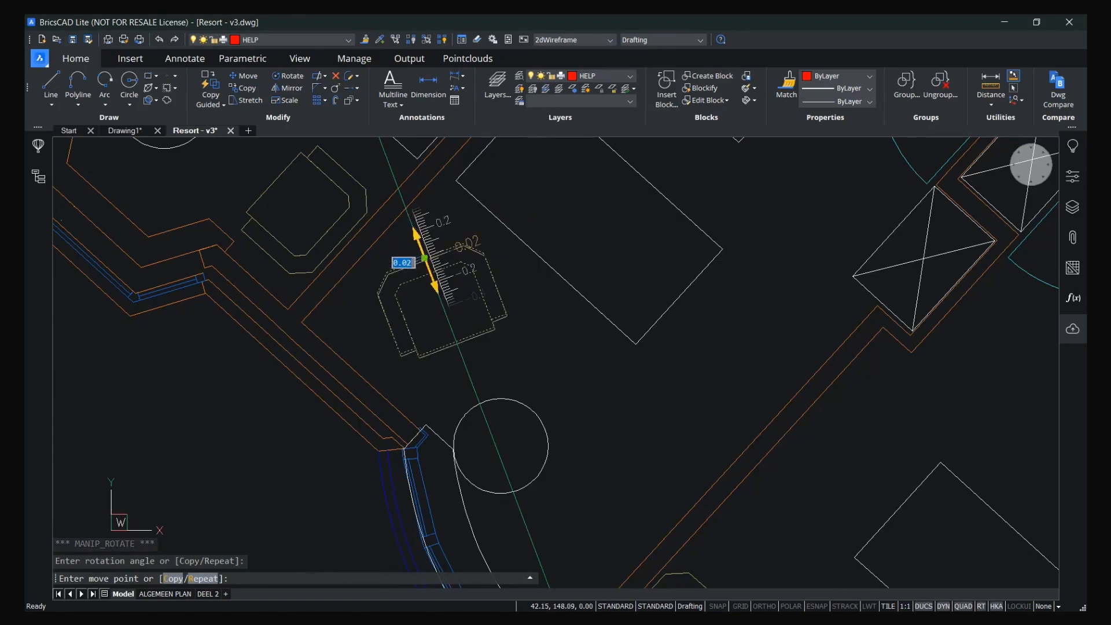
pyautogui.click(448, 297)
pyautogui.click(456, 254)
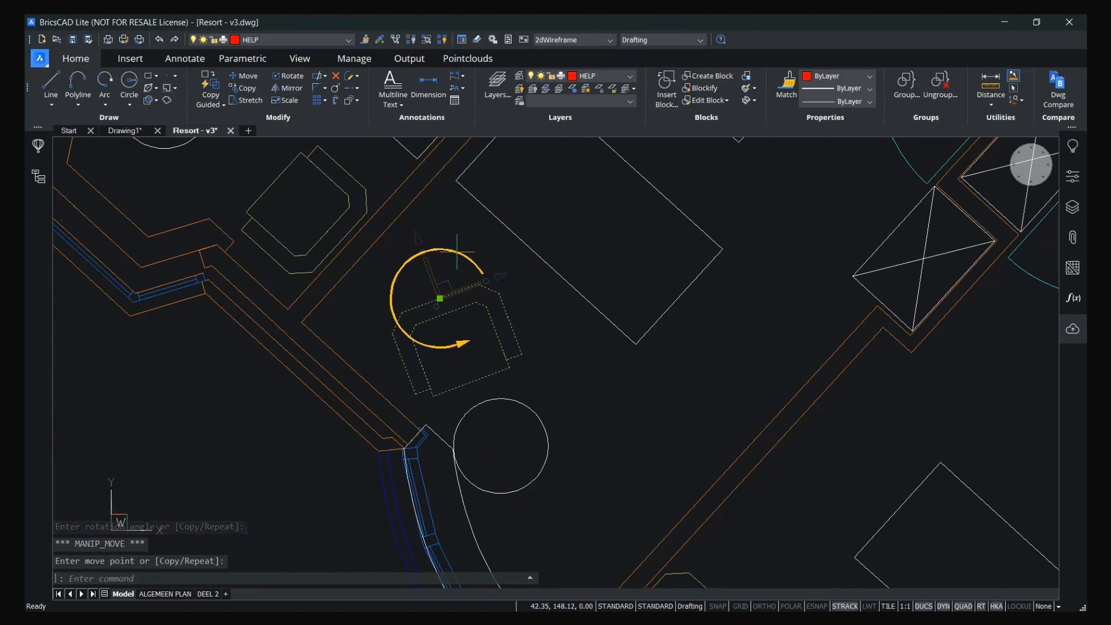
pyautogui.press('Escape')
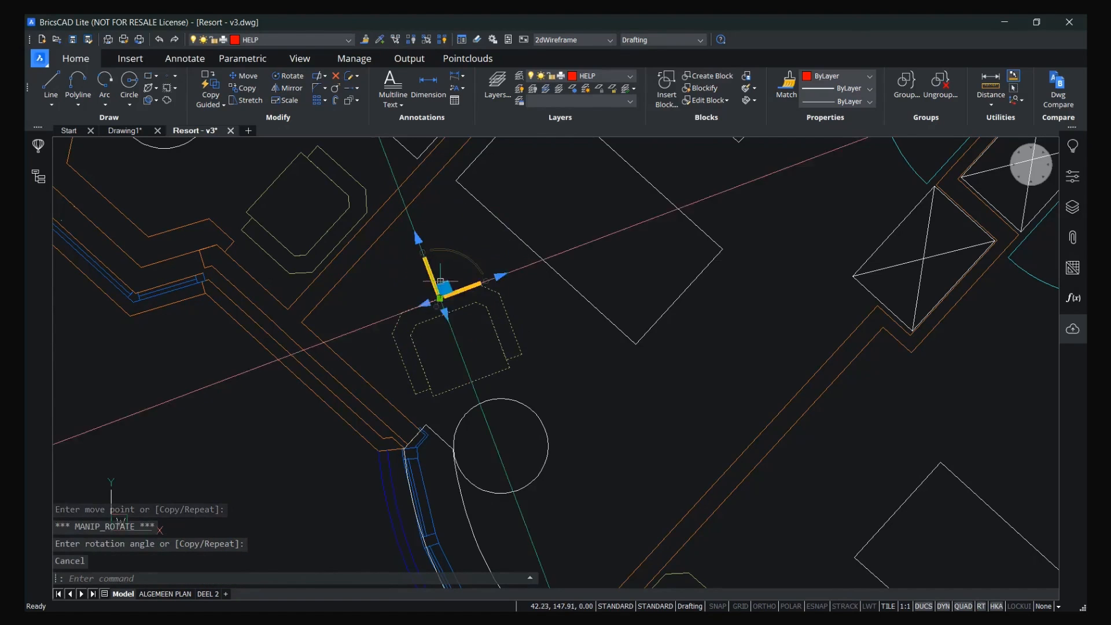
# Relocate the sofa's manipulator to the centre of the round table, and try rotating the sofa around it.
pyautogui.click(437, 305)
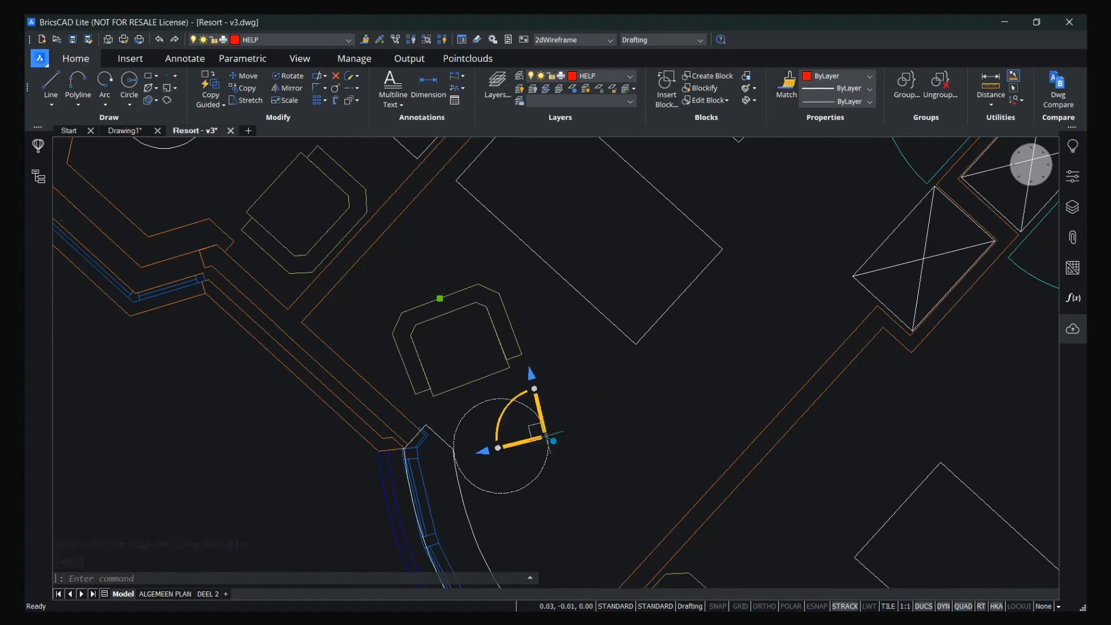
pyautogui.click(501, 450)
pyautogui.moveTo(604, 443); pyautogui.dragTo(620, 335, button='middle')
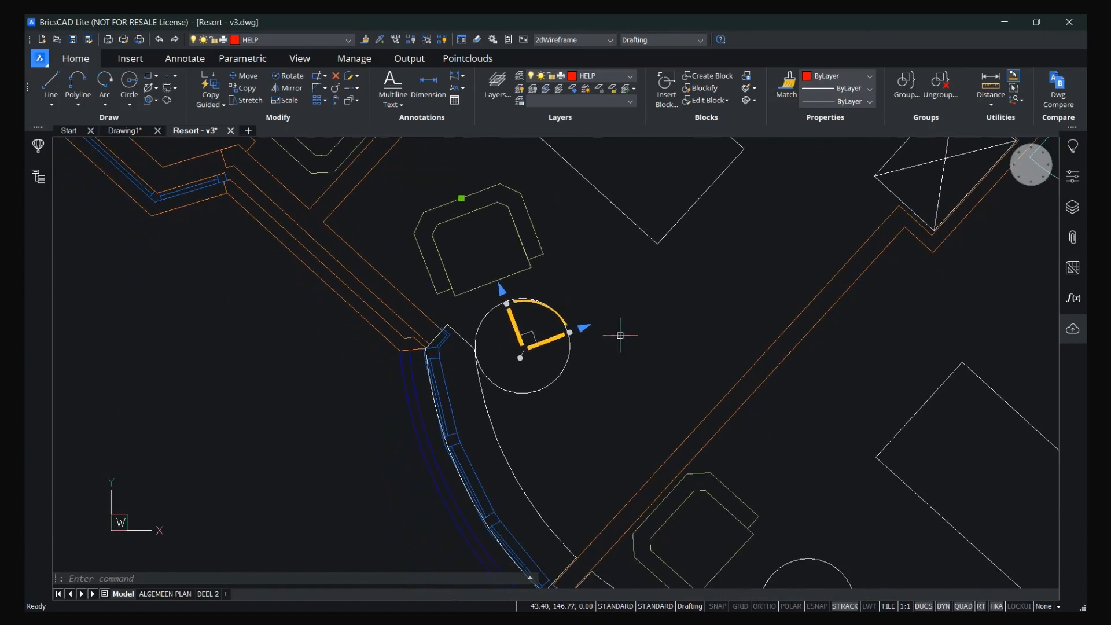
pyautogui.click(565, 314)
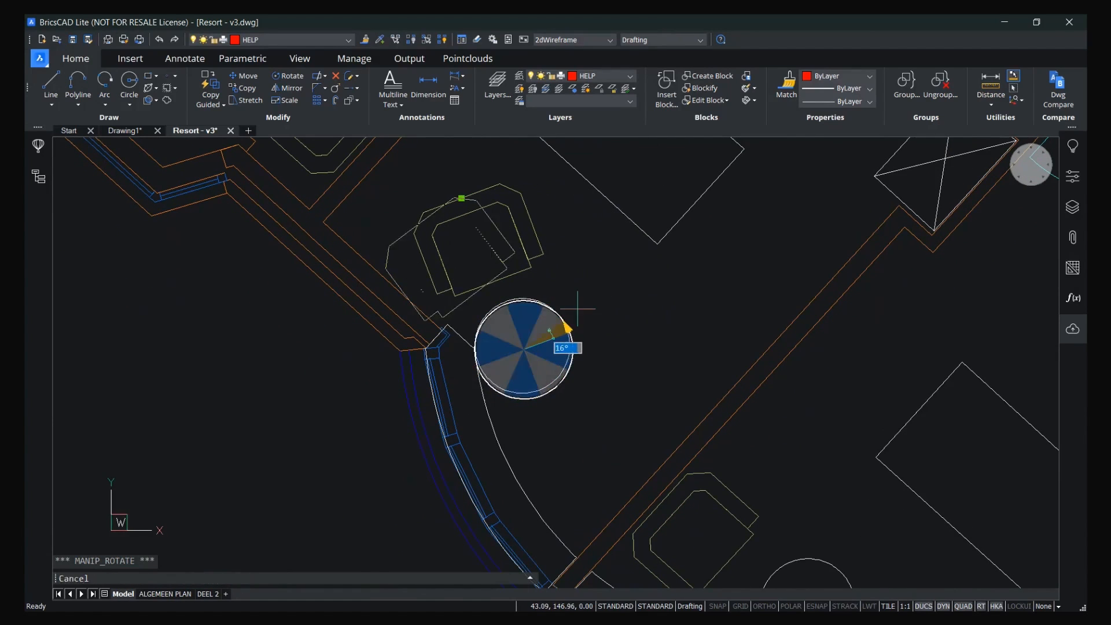
pyautogui.press('Escape')
# Mirror the sofa across the round table's centre with the manipulator, using the Copy option to keep the original.
pyautogui.click(507, 351)
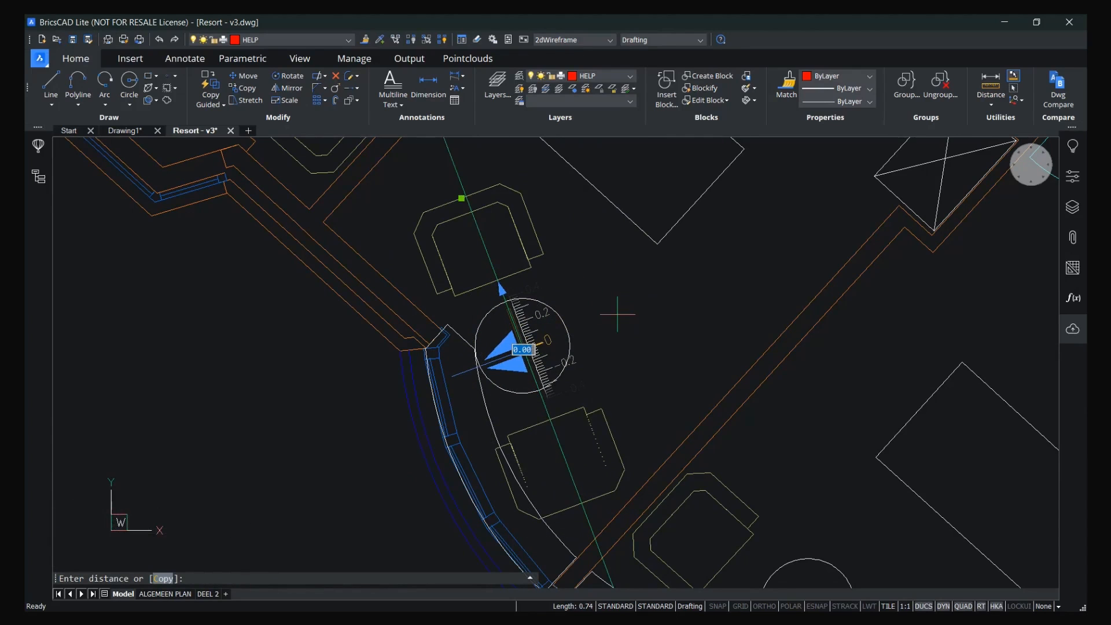
pyautogui.write('c')
pyautogui.press('Return')
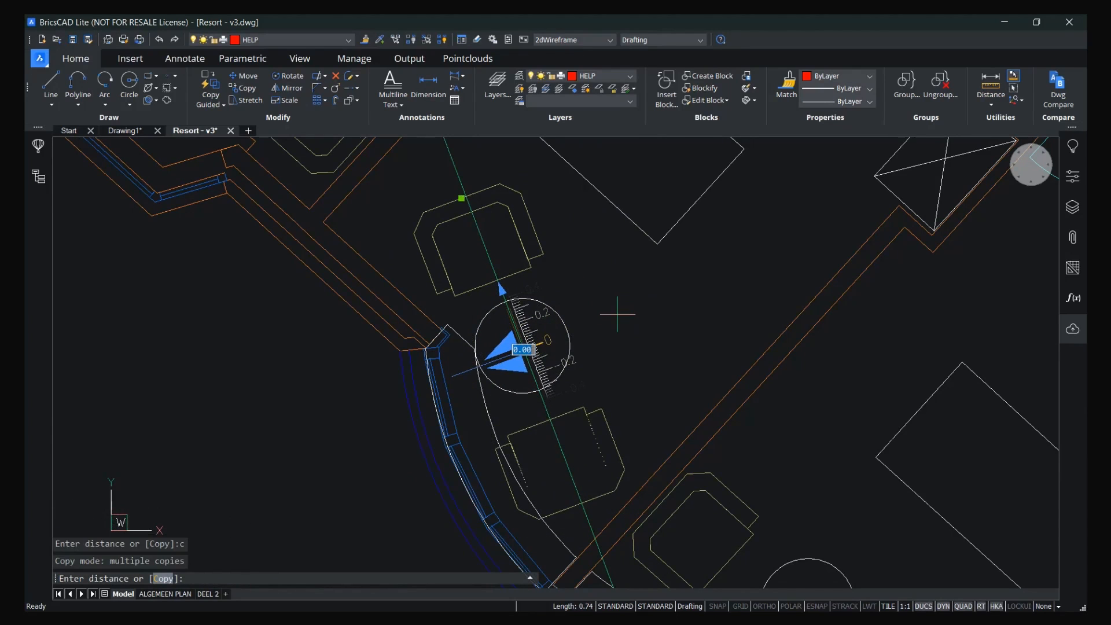
pyautogui.press('Escape')
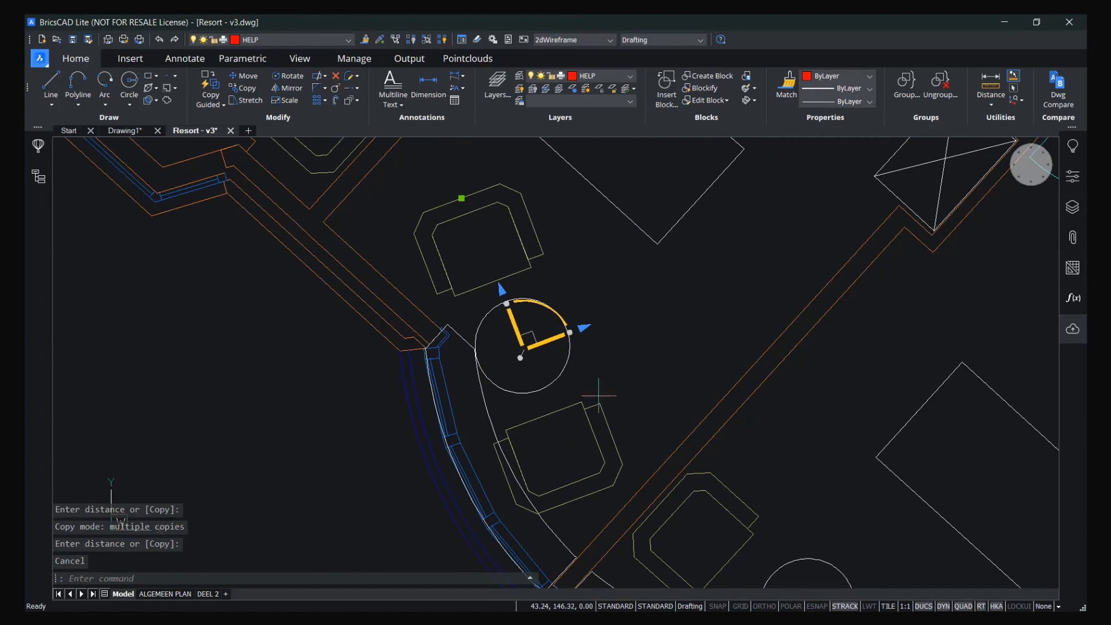
# Move the mirrored sofa a short distance along its rotated axis, away from the curved window wall, with the manipulator.
pyautogui.press('Escape')
pyautogui.click(574, 402)
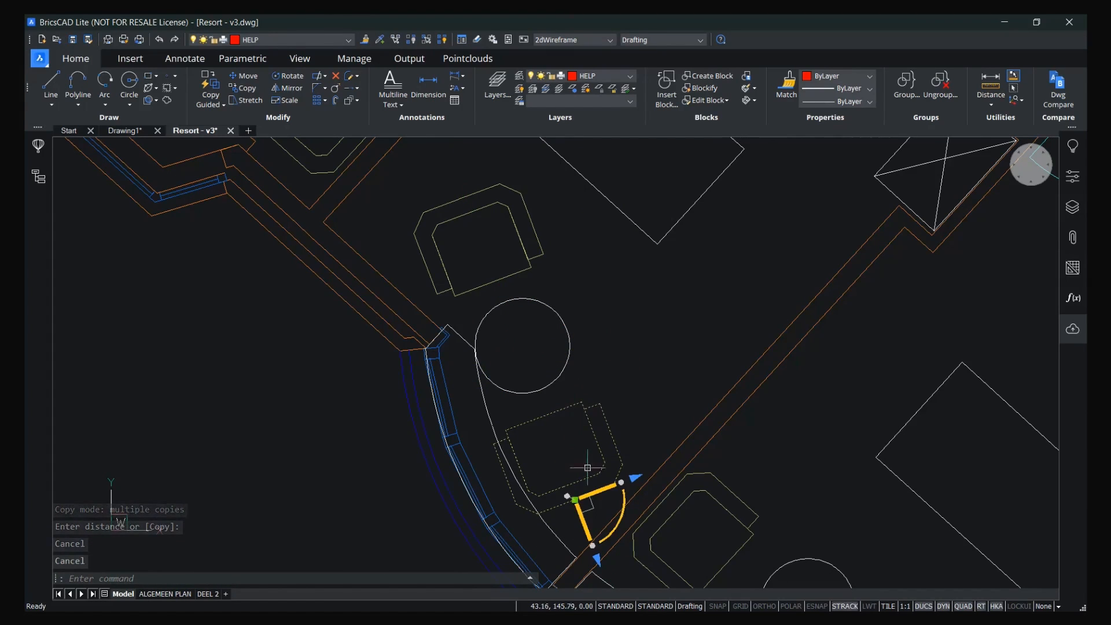
pyautogui.click(575, 499)
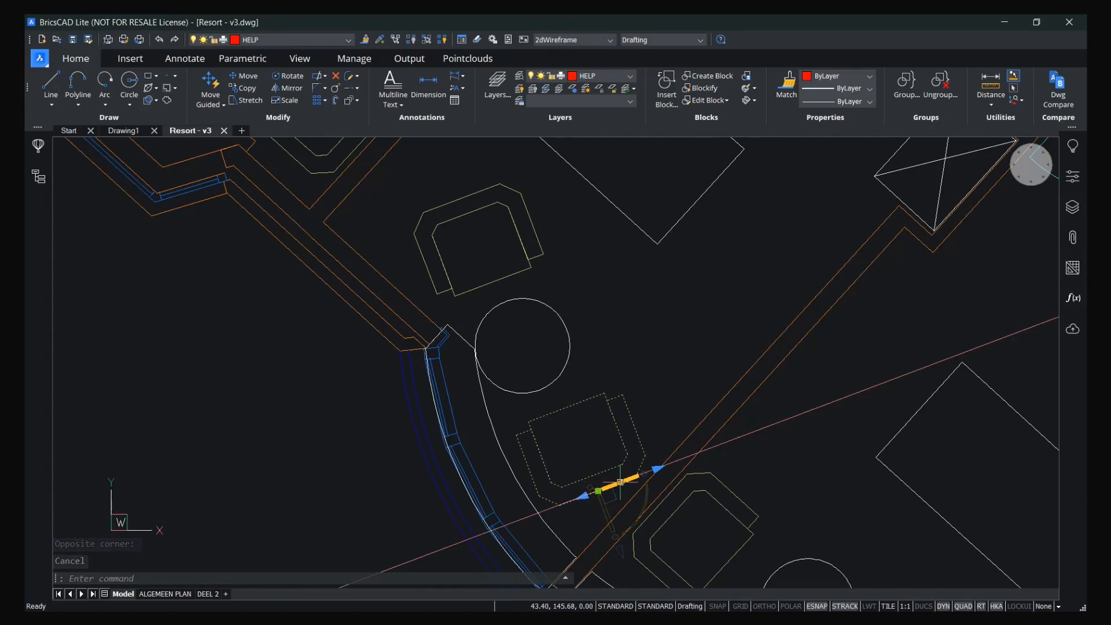
# Try moving the mirrored sofa along its rotated axis with the manipulator's ruler, using both fine and coarse increments.
pyautogui.click(620, 484)
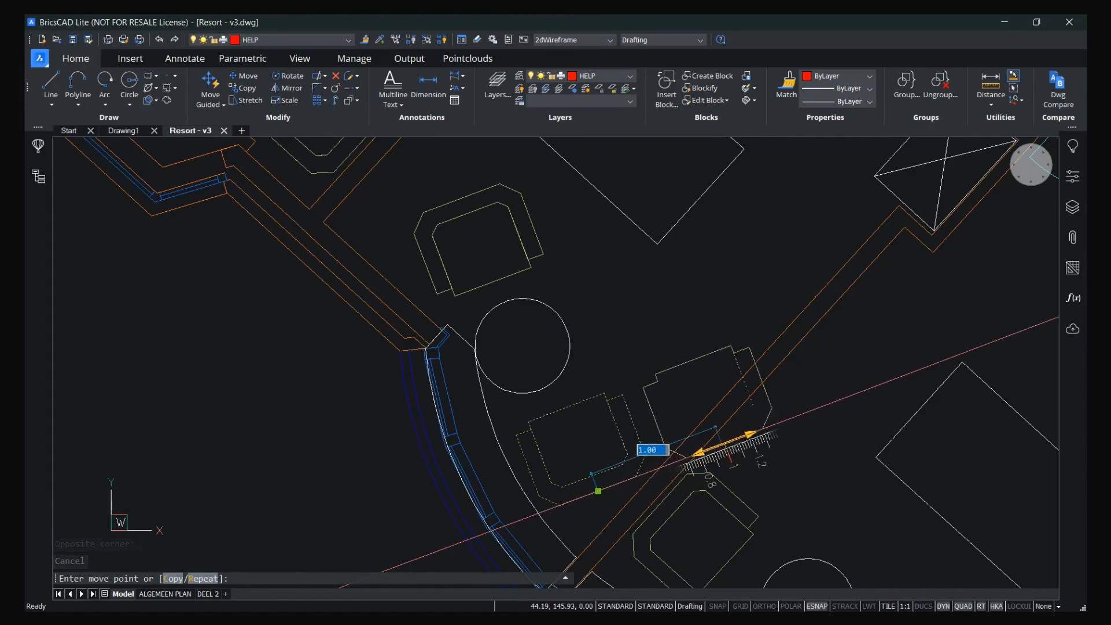
pyautogui.scroll(10, 579, 474)
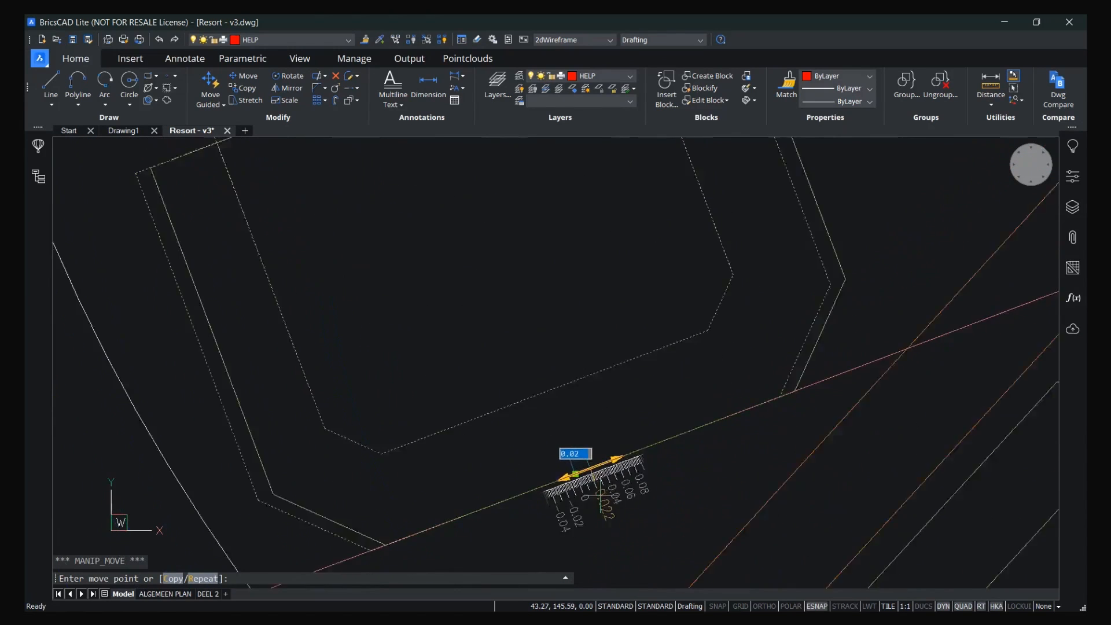
pyautogui.scroll(5, 574, 475)
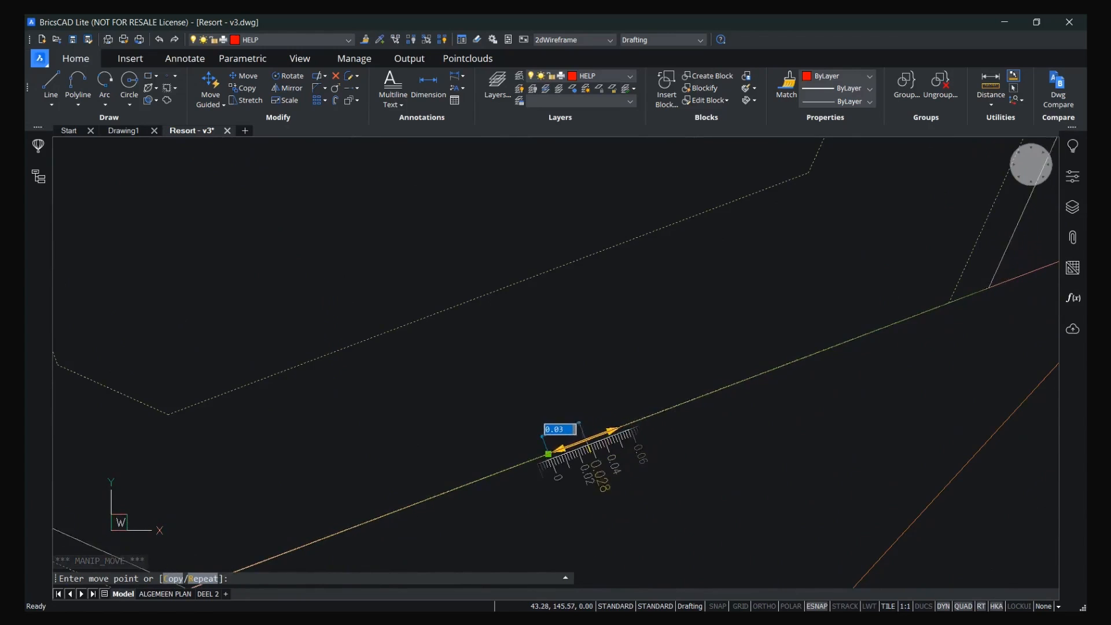
pyautogui.scroll(-10, 579, 463)
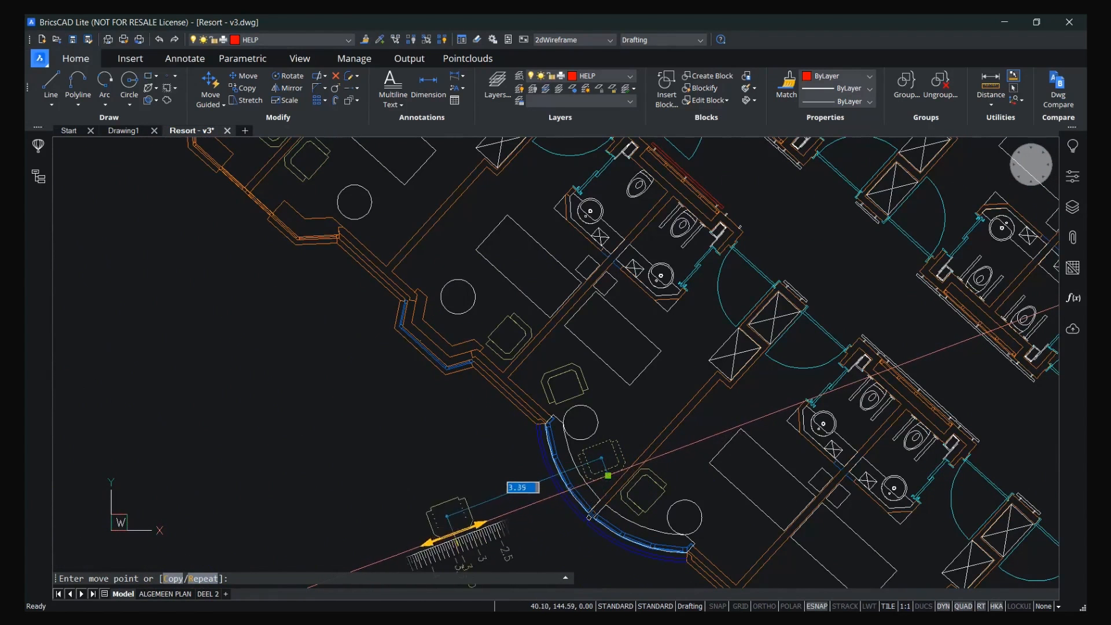
pyautogui.press('Escape')
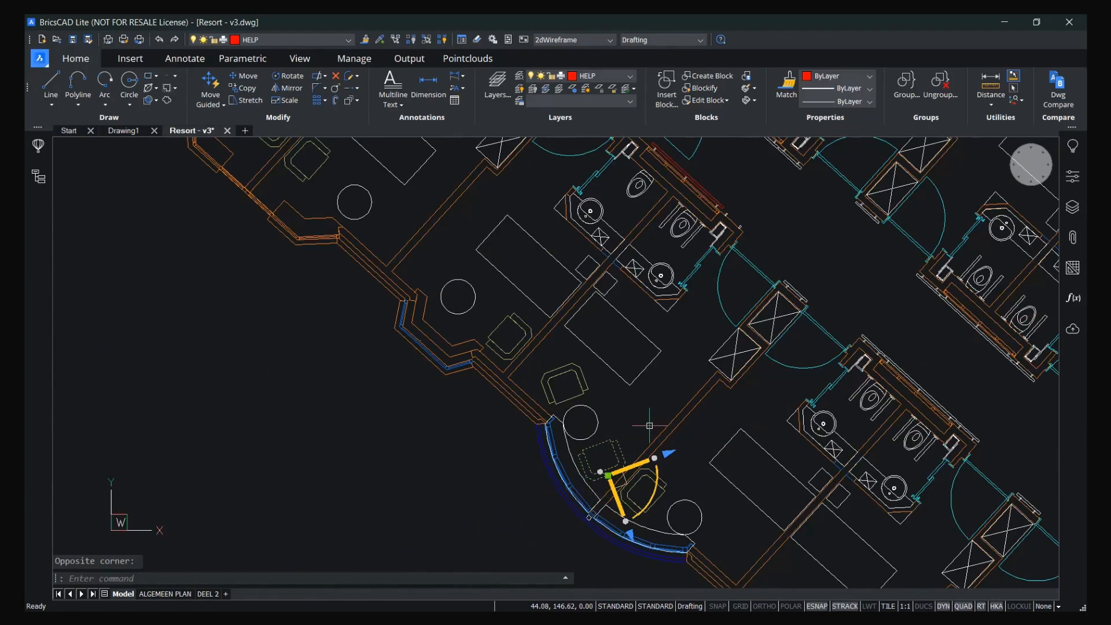
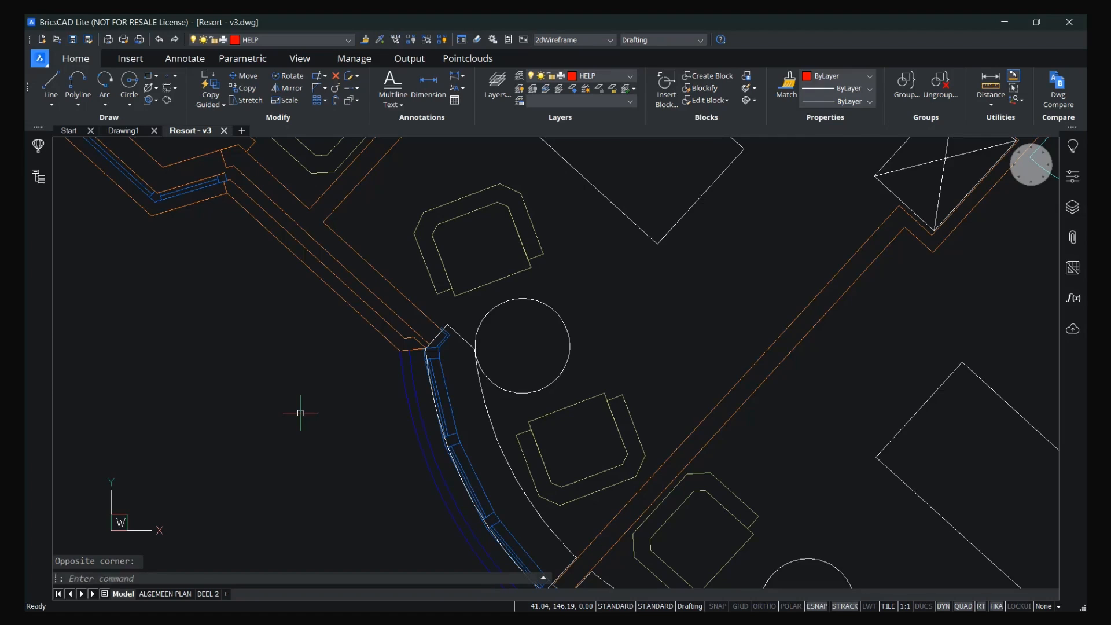
# Open the drawings Existing Plans, Floorplan_MoveGuided, NationalHistoryMuseum_Fashion Show Interior and Pressure_Vessel_A2 from the demo folder together.
pyautogui.hotkey('ctrl', 'o')
pyautogui.keyDown('shift'); pyautogui.click(371, 258); pyautogui.keyUp('shift')
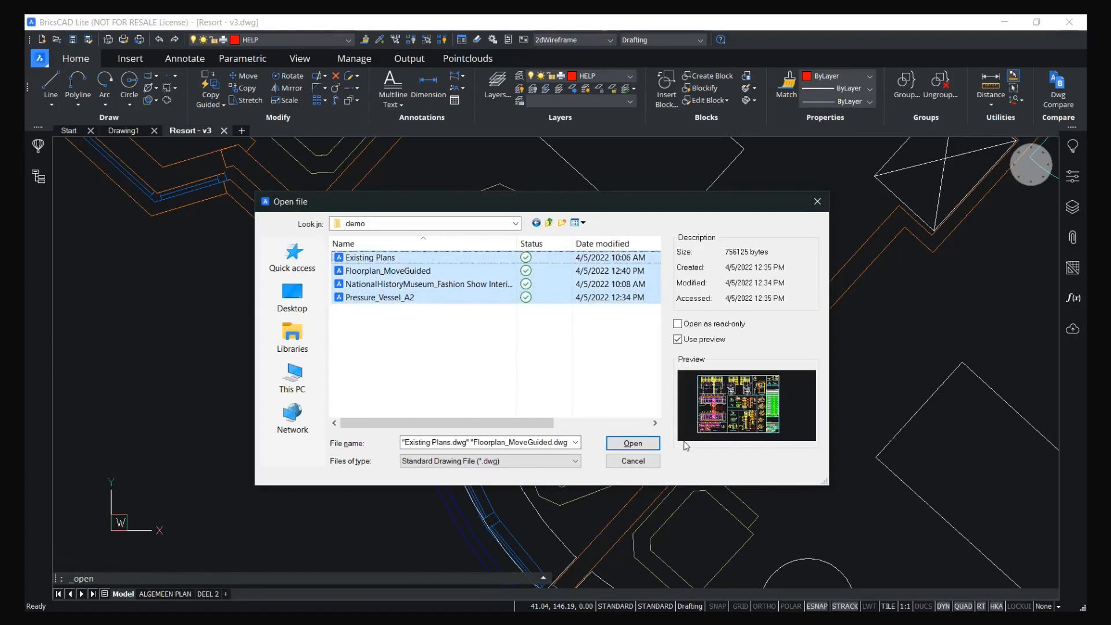
pyautogui.press('Return')
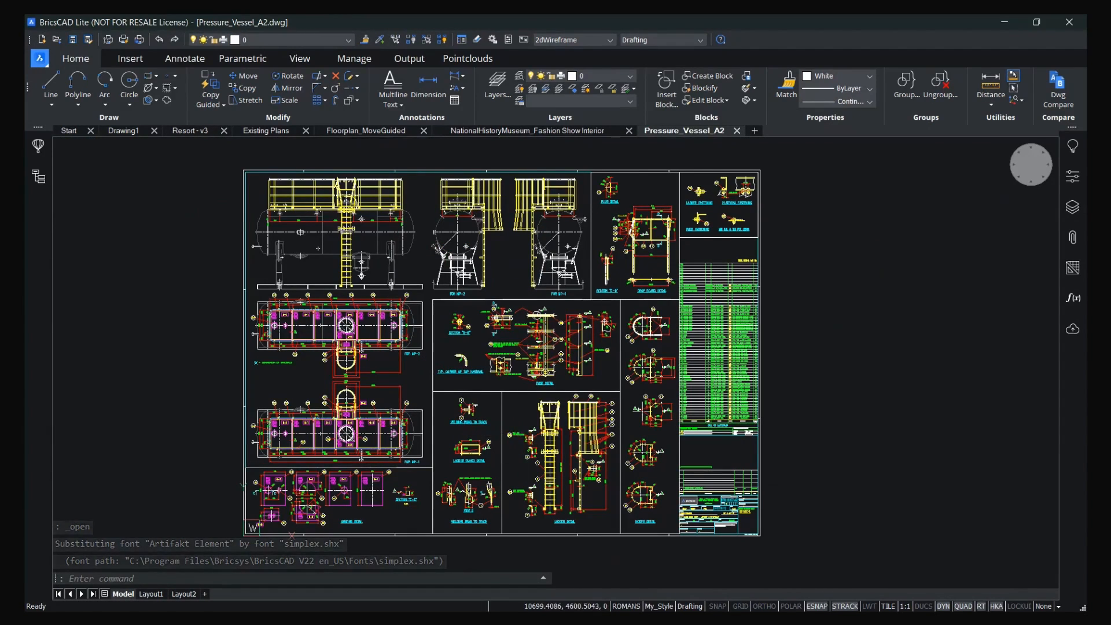
# Inspect the separate entities that make up the repeated angle posts along the lower edge of the MP-2 platform plan.
pyautogui.moveTo(476, 436); pyautogui.dragTo(529, 401, button='middle')
pyautogui.scroll(2, 336, 322)
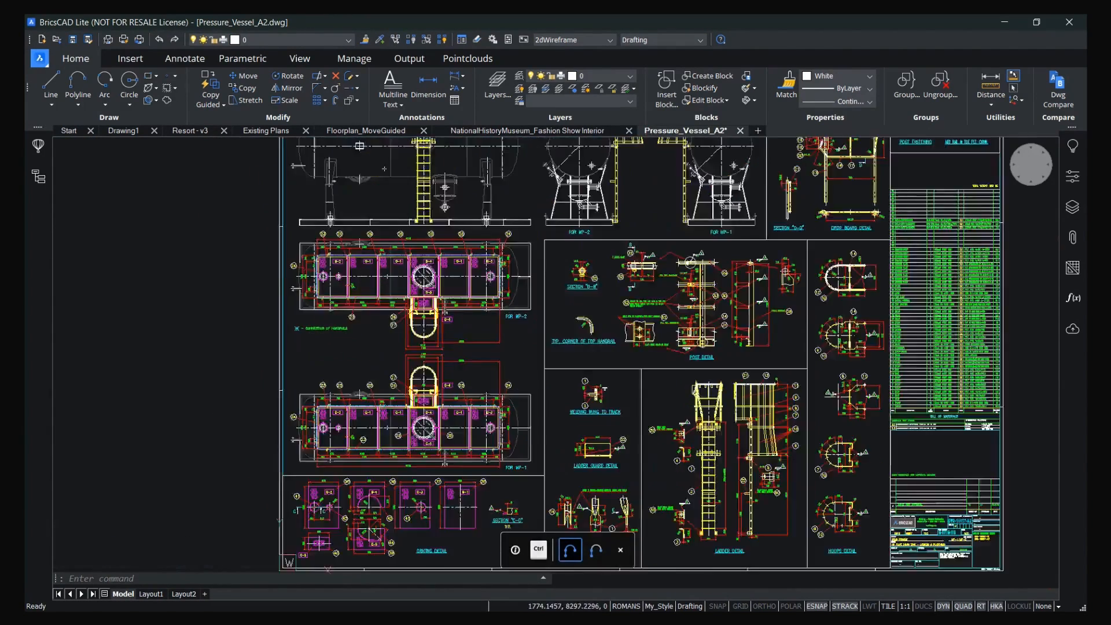
pyautogui.scroll(8, 335, 321)
pyautogui.moveTo(263, 321)
pyautogui.mouseDown(button='middle')
pyautogui.moveTo(263, 461)
pyautogui.moveTo(210, 533)
pyautogui.moveTo(366, 511)
pyautogui.mouseUp(button='middle')
pyautogui.scroll(8, 330, 454)
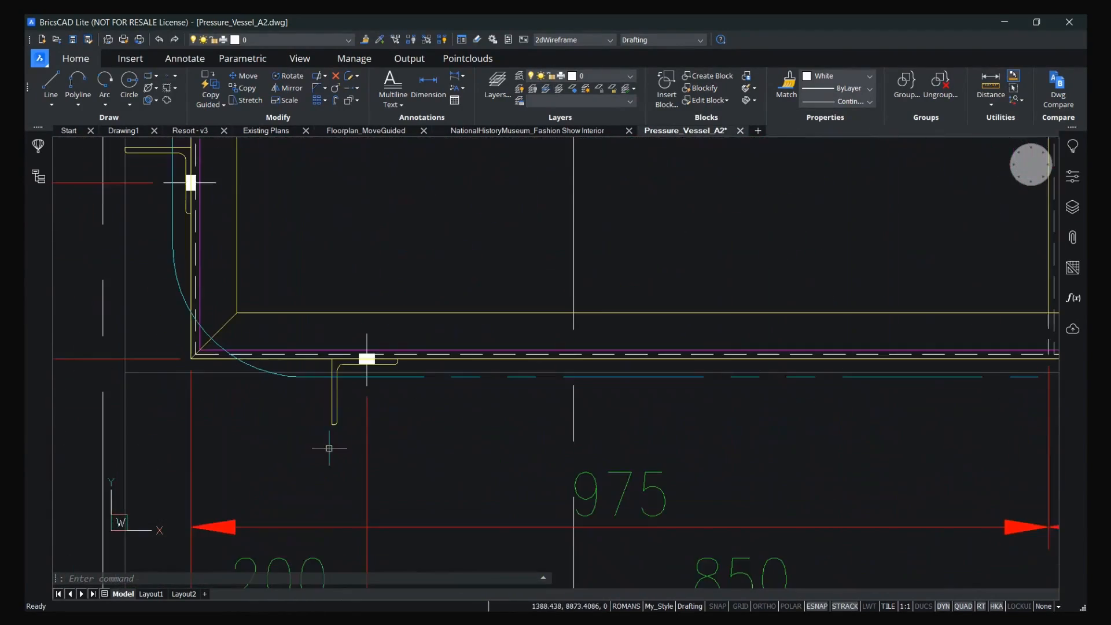
pyautogui.moveTo(334, 407)
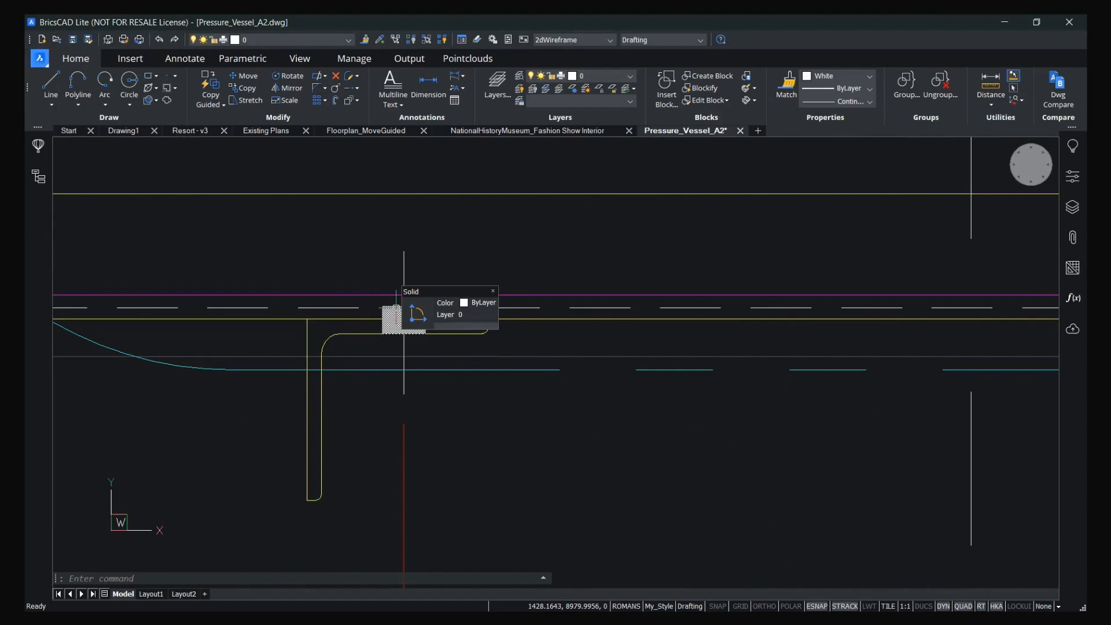
pyautogui.scroll(-2, 419, 415)
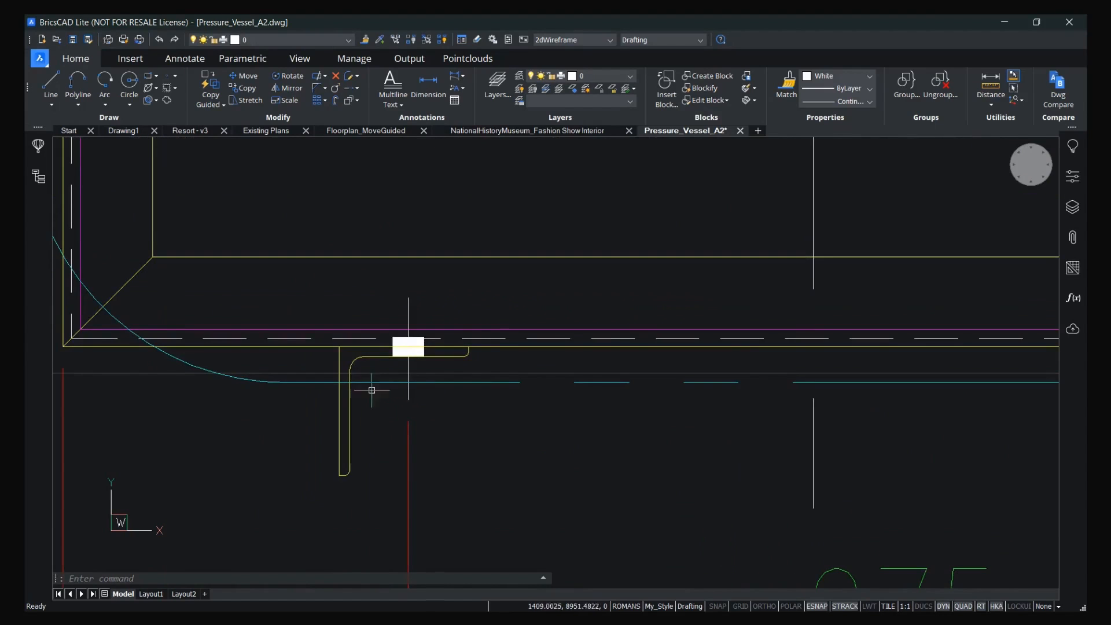
pyautogui.scroll(-3, 300, 295)
pyautogui.moveTo(506, 339); pyautogui.dragTo(199, 343, button='middle')
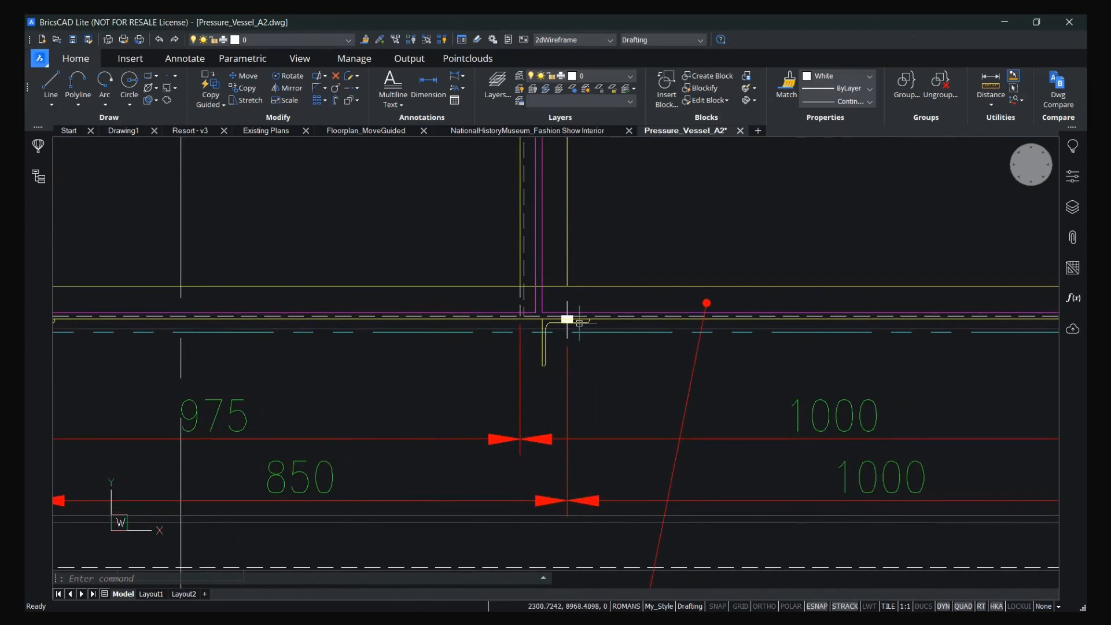
pyautogui.scroll(4, 578, 319)
pyautogui.click(456, 346)
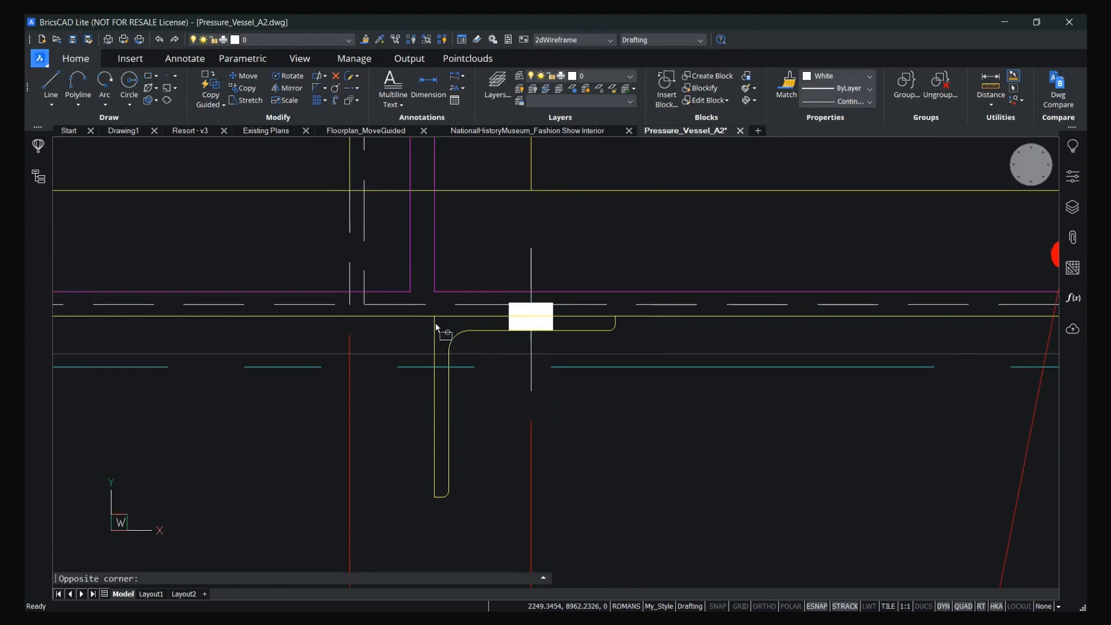
pyautogui.click(432, 324)
pyautogui.click(518, 318)
pyautogui.press('Escape')
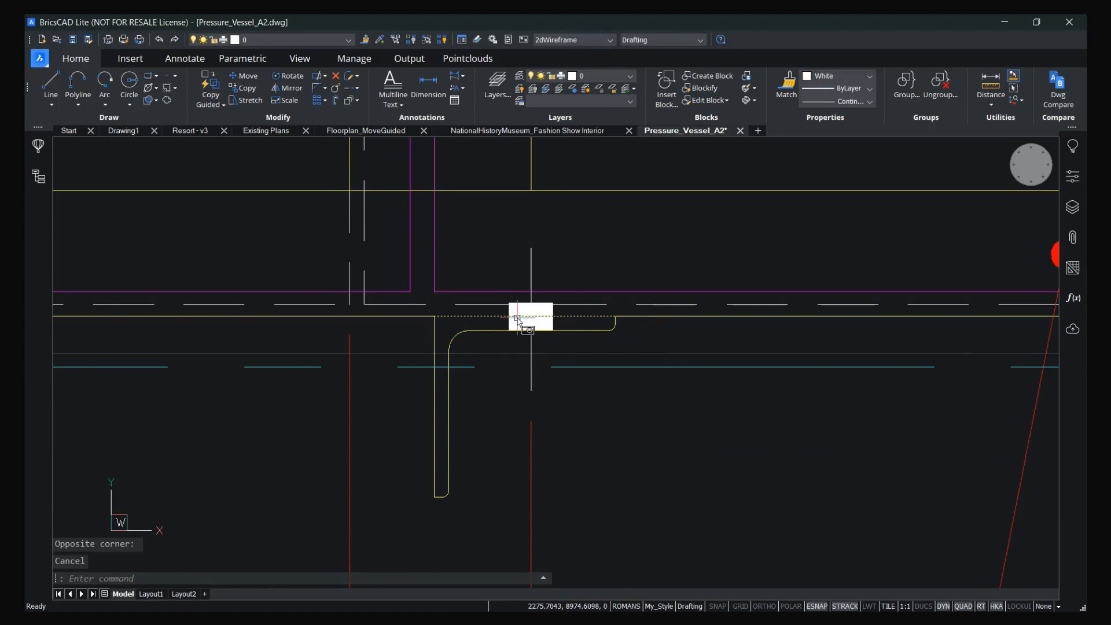
# Examine where the same angle posts recur along the MP-2 plan and the upper edge of the MP-1 platform plan.
pyautogui.scroll(-5, 517, 317)
pyautogui.moveTo(869, 191); pyautogui.dragTo(481, 293, button='middle')
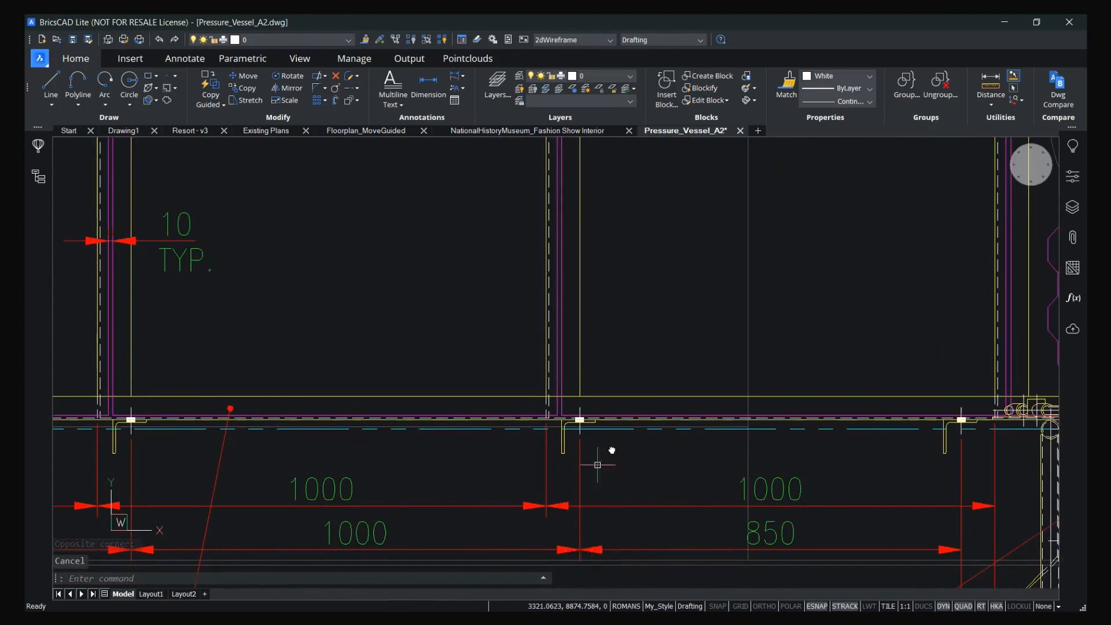
pyautogui.scroll(-5, 602, 461)
pyautogui.scroll(-3, 595, 332)
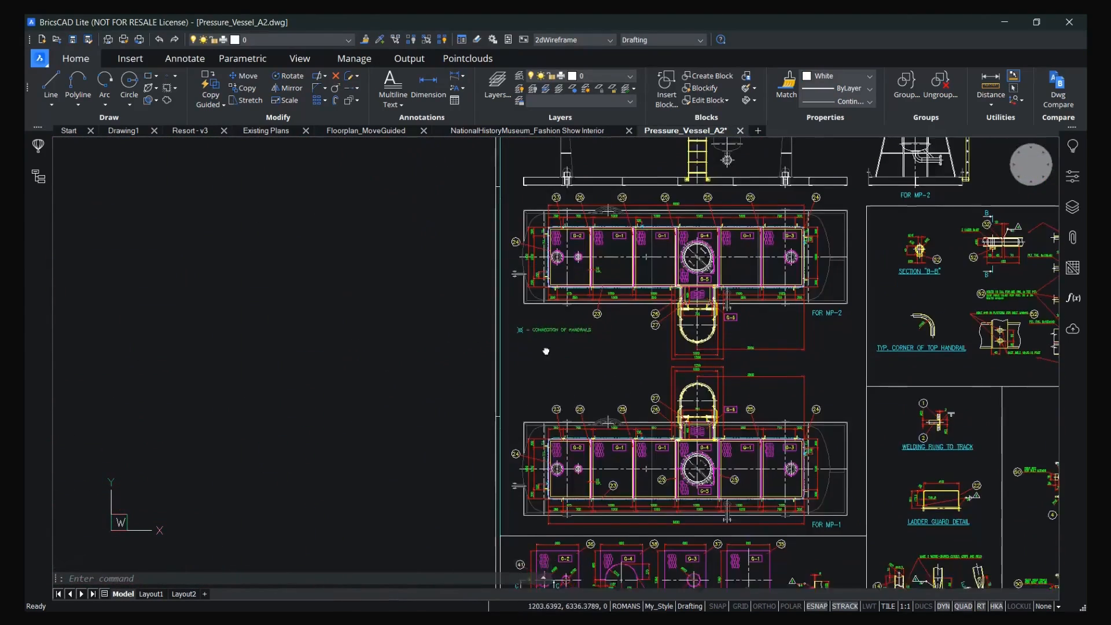
pyautogui.scroll(6, 545, 370)
pyautogui.scroll(3, 678, 403)
pyautogui.scroll(1, 678, 402)
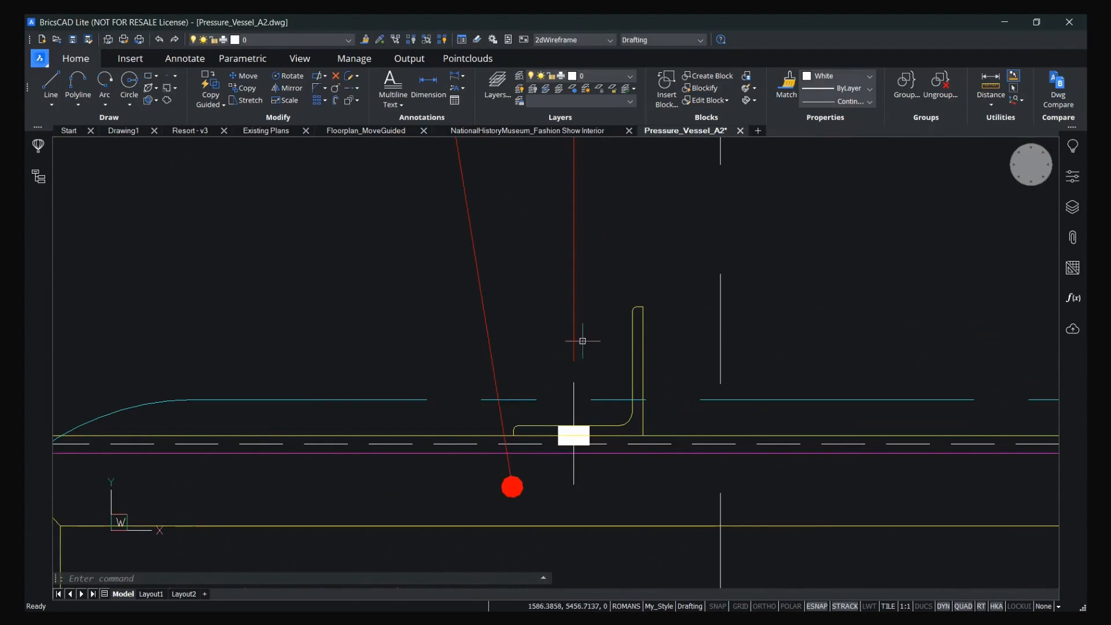
pyautogui.scroll(-5, 614, 411)
pyautogui.moveTo(549, 315)
pyautogui.mouseDown(button='middle')
pyautogui.moveTo(542, 267)
pyautogui.moveTo(249, 210)
pyautogui.mouseUp(button='middle')
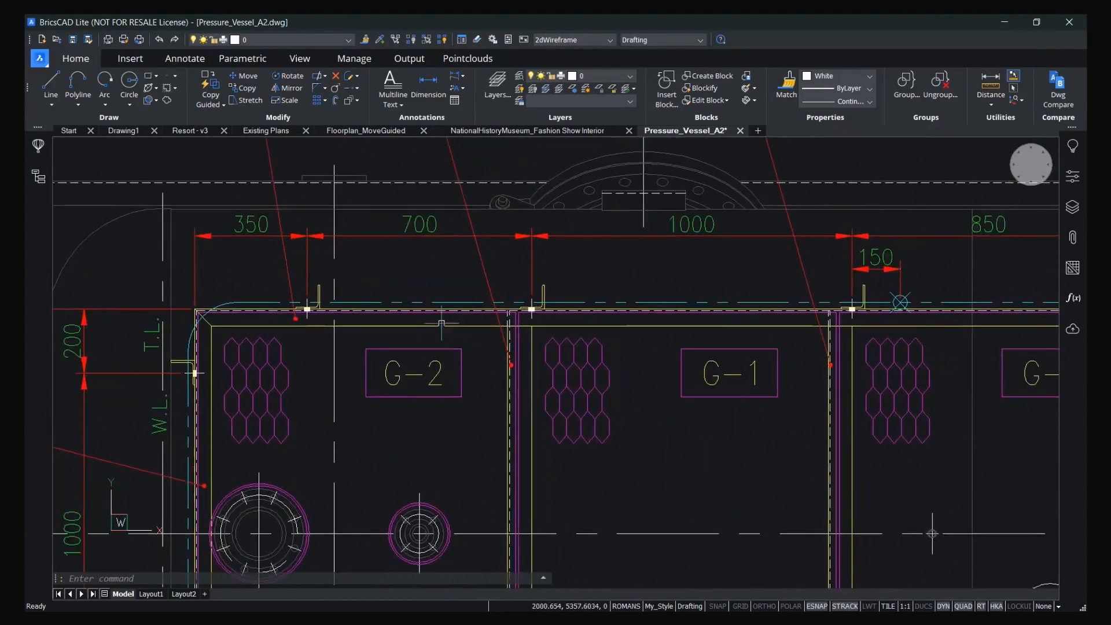
# Blockify the angle post's entities on the upper edge of the MP-1 plan, searching the entire drawing for matching sets.
pyautogui.scroll(5, 537, 295)
pyautogui.click(411, 182)
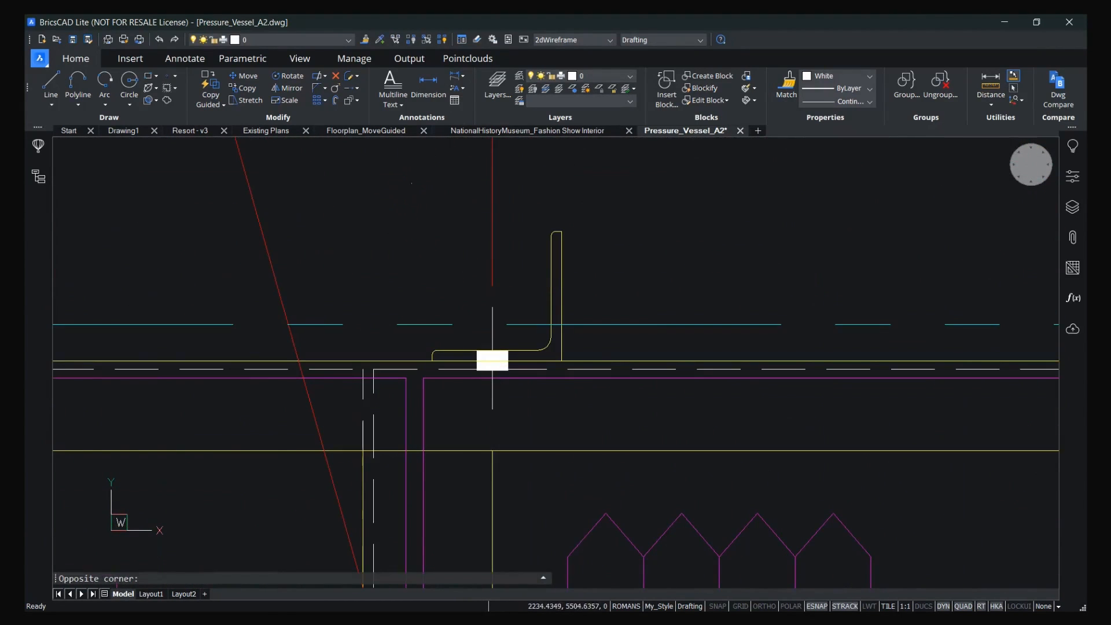
pyautogui.click(675, 434)
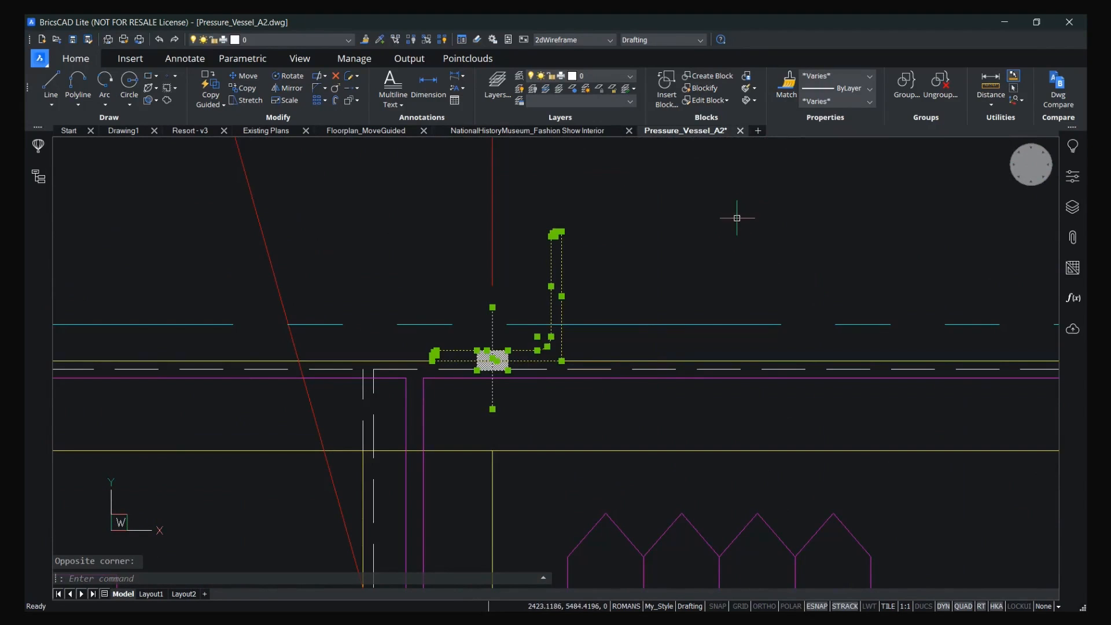
pyautogui.click(716, 90)
pyautogui.press('Return')
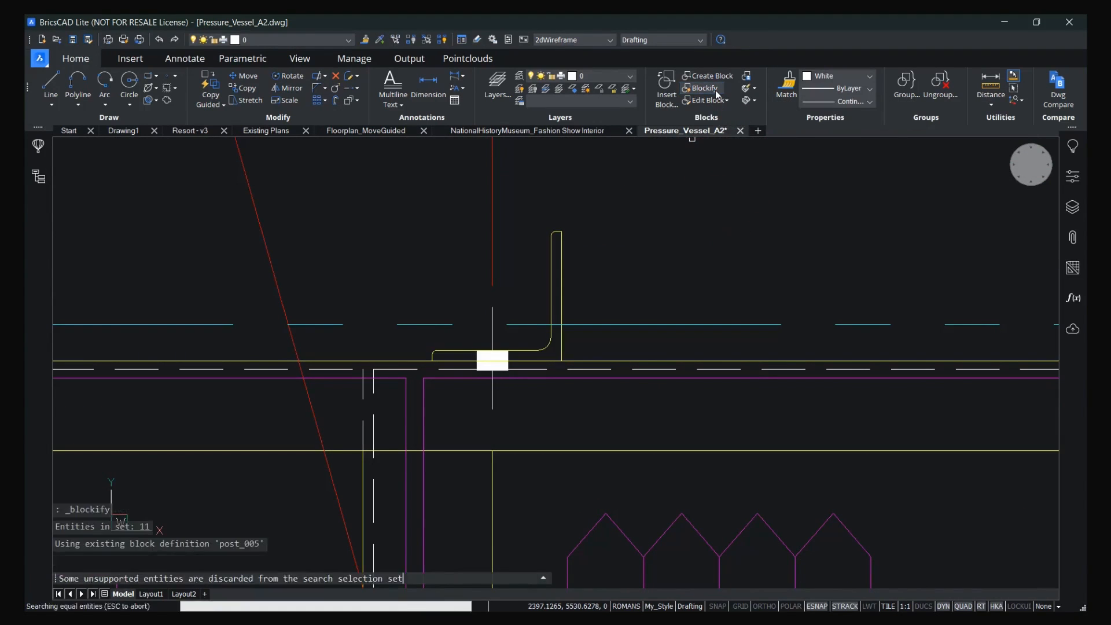
pyautogui.press('Return')
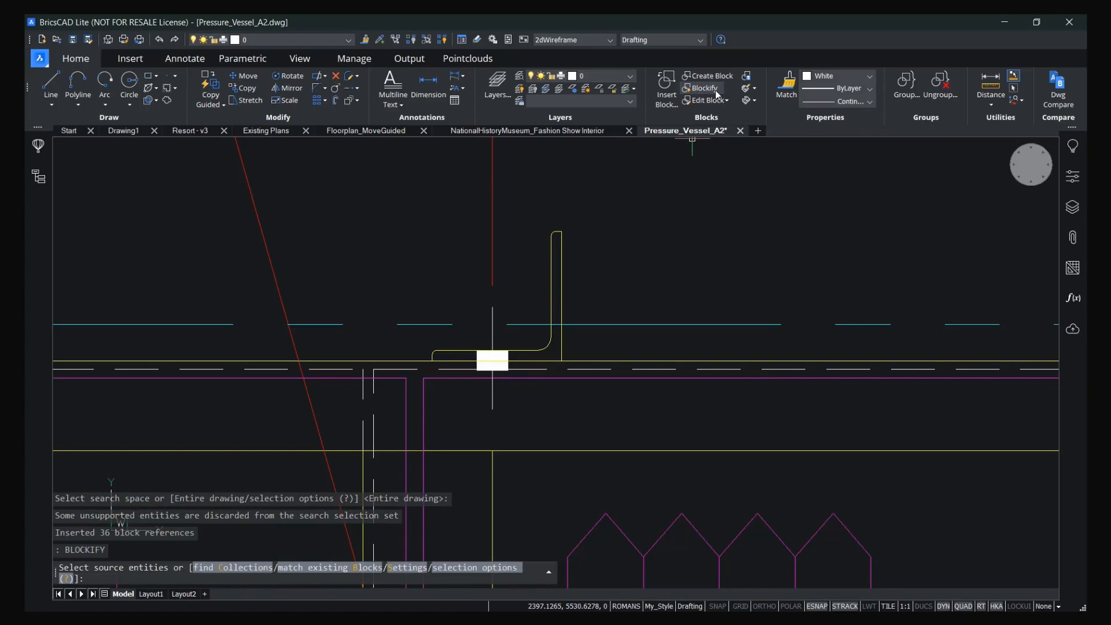
pyautogui.press('Escape')
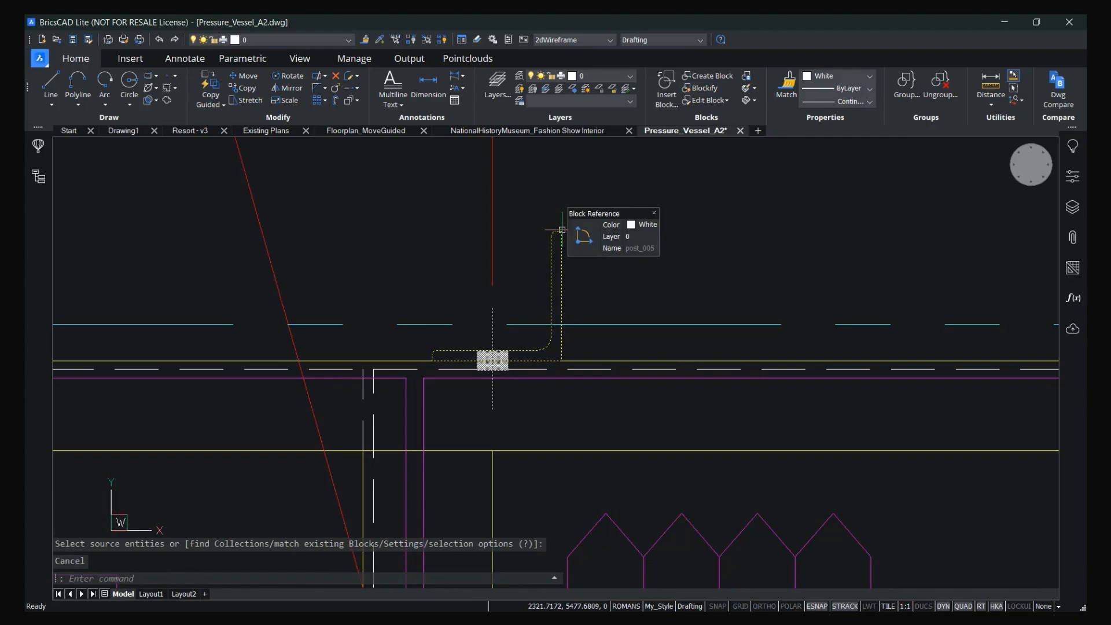
# Show the properties of the post's block reference, and select all similar block references.
pyautogui.click(562, 230)
pyautogui.click(1073, 176)
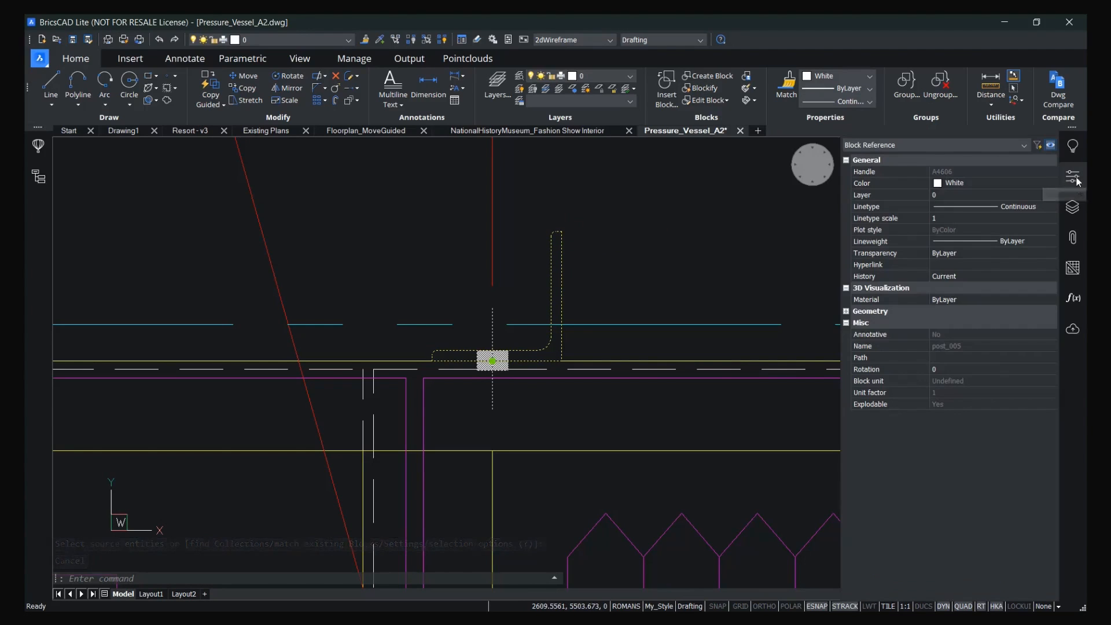
pyautogui.moveTo(603, 257)
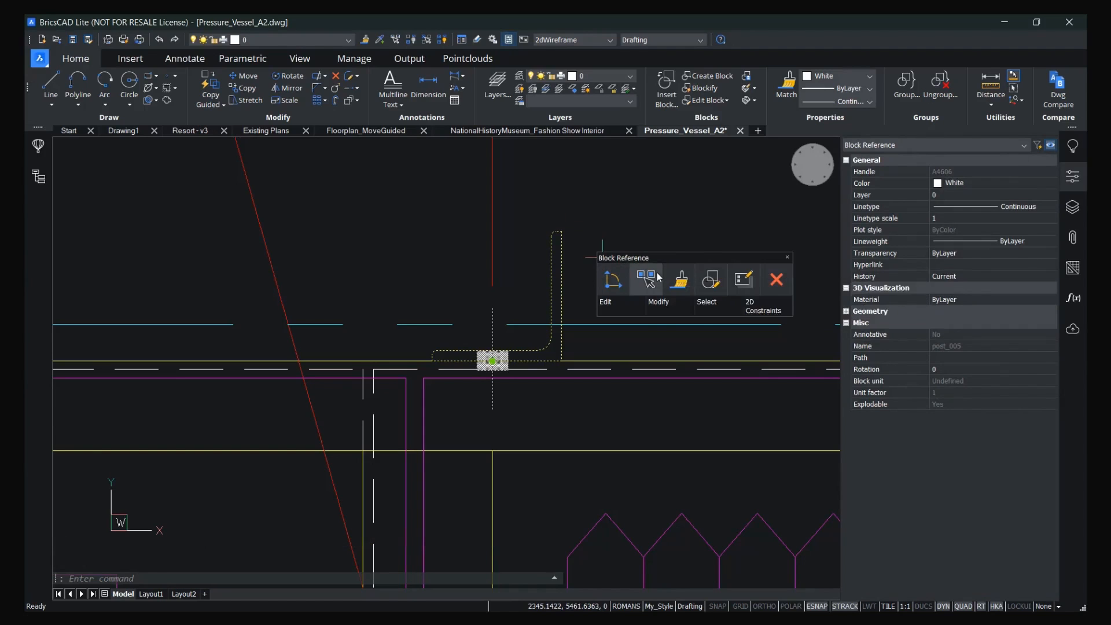
pyautogui.click(681, 280)
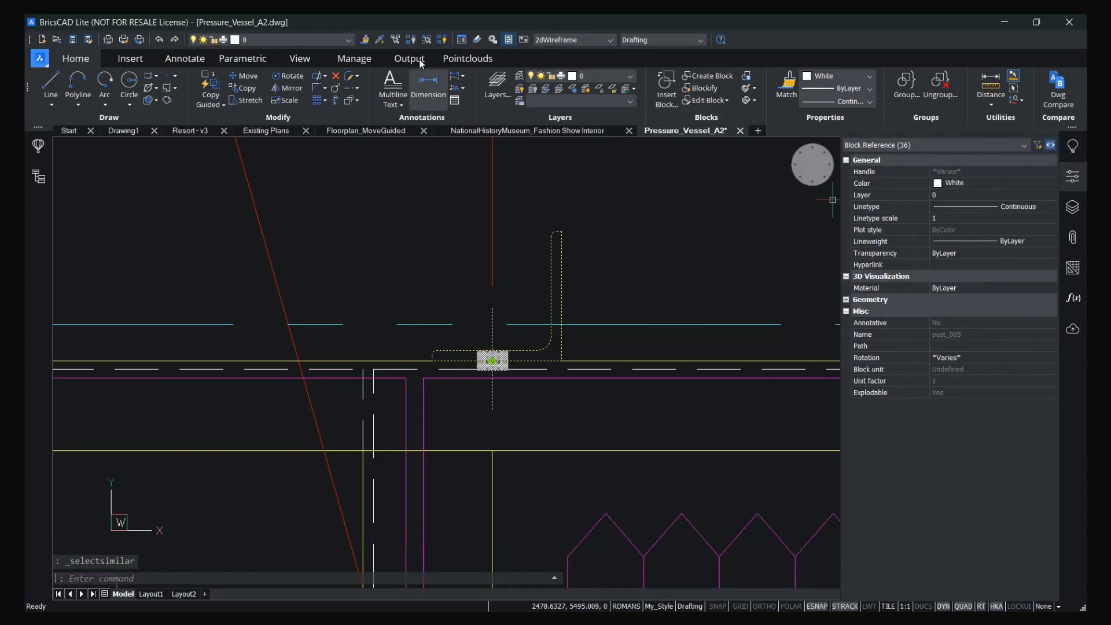
# Isolate the selected post blocks and look over their placement across both platform plans.
pyautogui.click(427, 39)
pyautogui.scroll(-10, 680, 291)
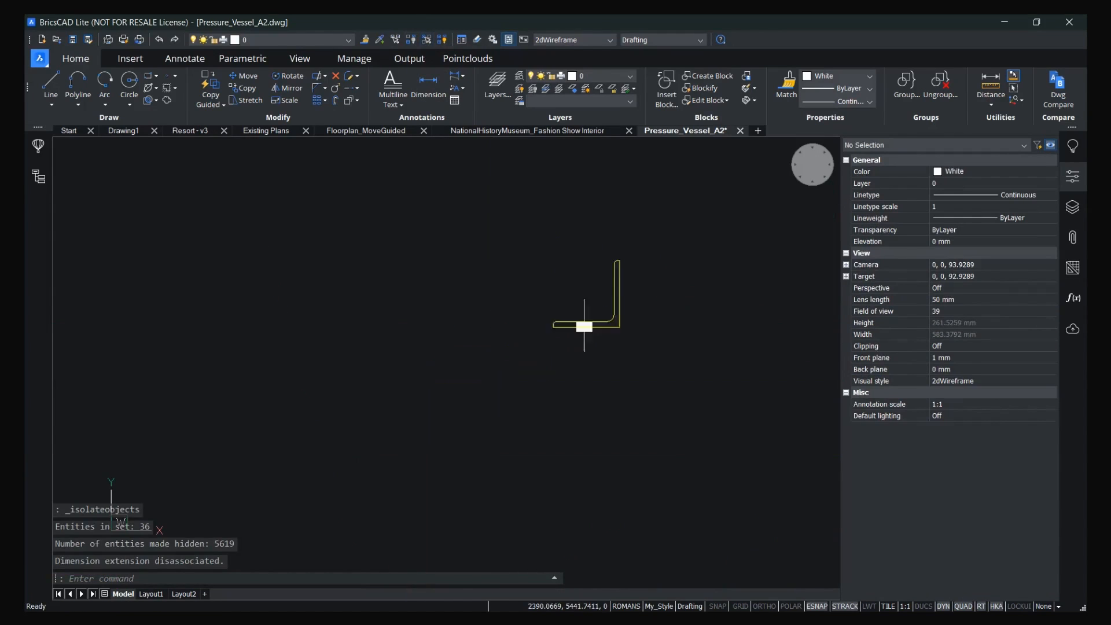
pyautogui.moveTo(682, 348)
pyautogui.mouseDown(button='middle')
pyautogui.moveTo(369, 279)
pyautogui.moveTo(410, 388)
pyautogui.mouseUp(button='middle')
pyautogui.scroll(-4, 368, 274)
pyautogui.scroll(4, 420, 330)
pyautogui.moveTo(418, 325); pyautogui.dragTo(416, 367, button='middle')
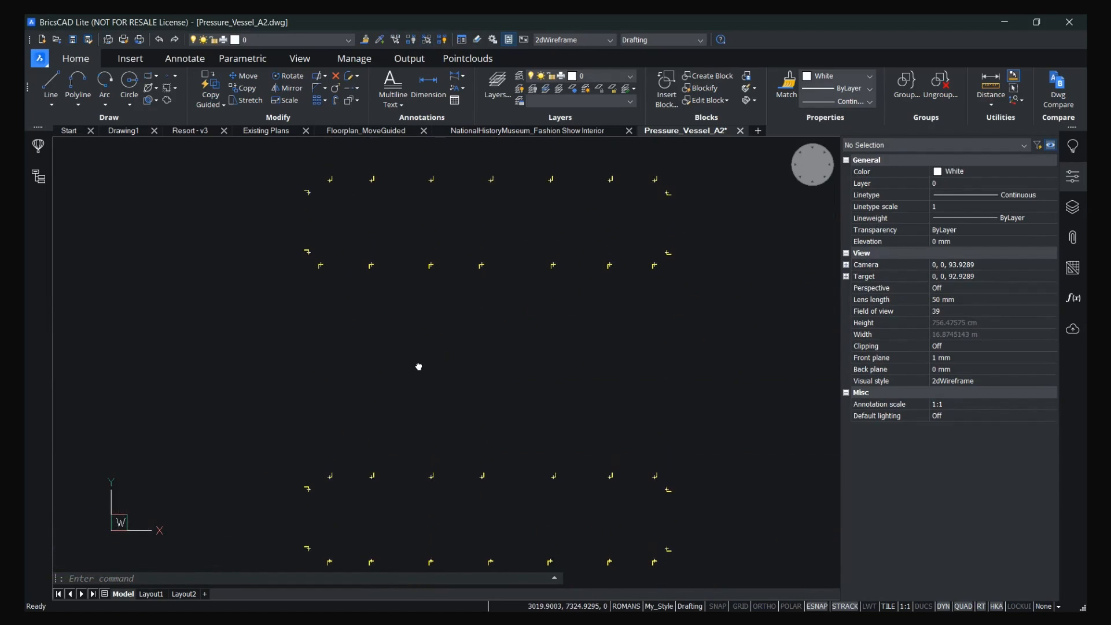
pyautogui.moveTo(481, 259)
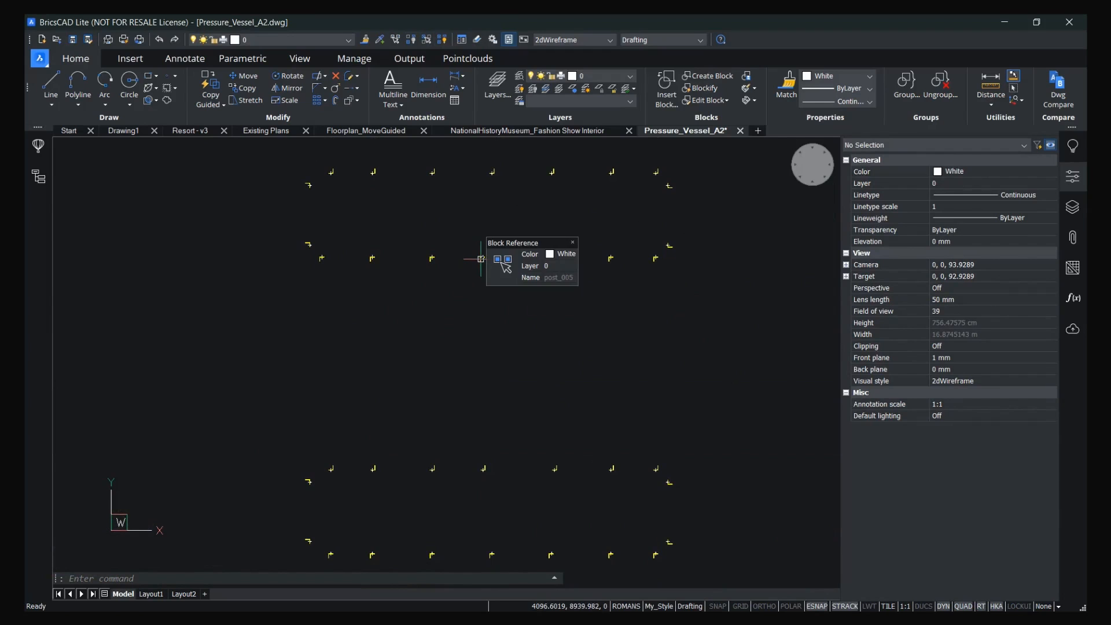
# End the object isolation to restore the hidden entities, and close the object properties.
pyautogui.click(442, 40)
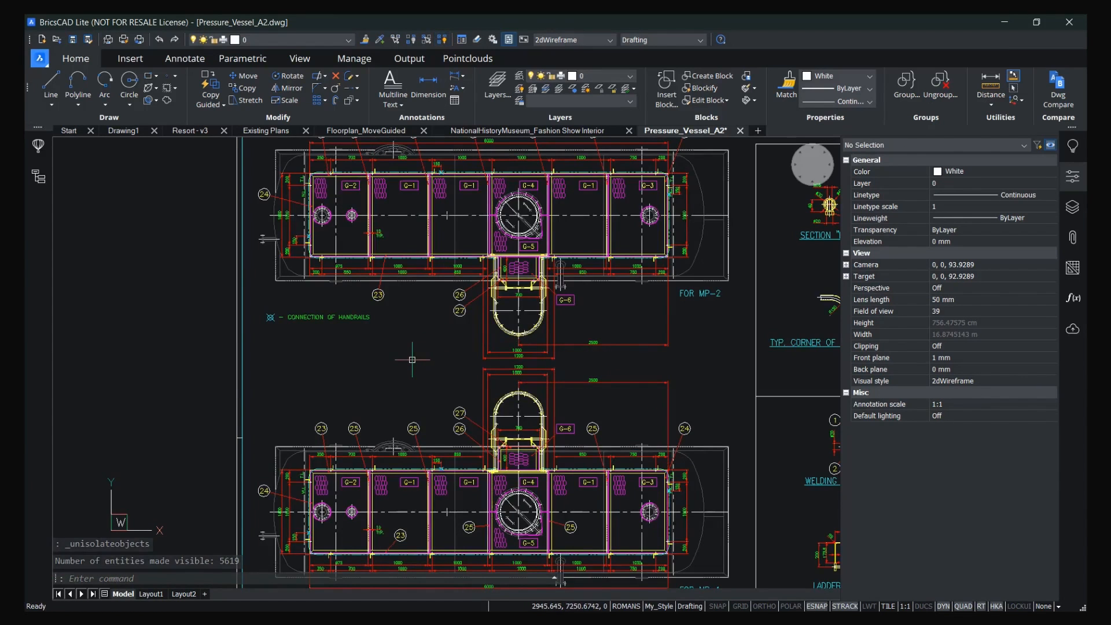
pyautogui.moveTo(412, 360); pyautogui.dragTo(353, 413, button='middle')
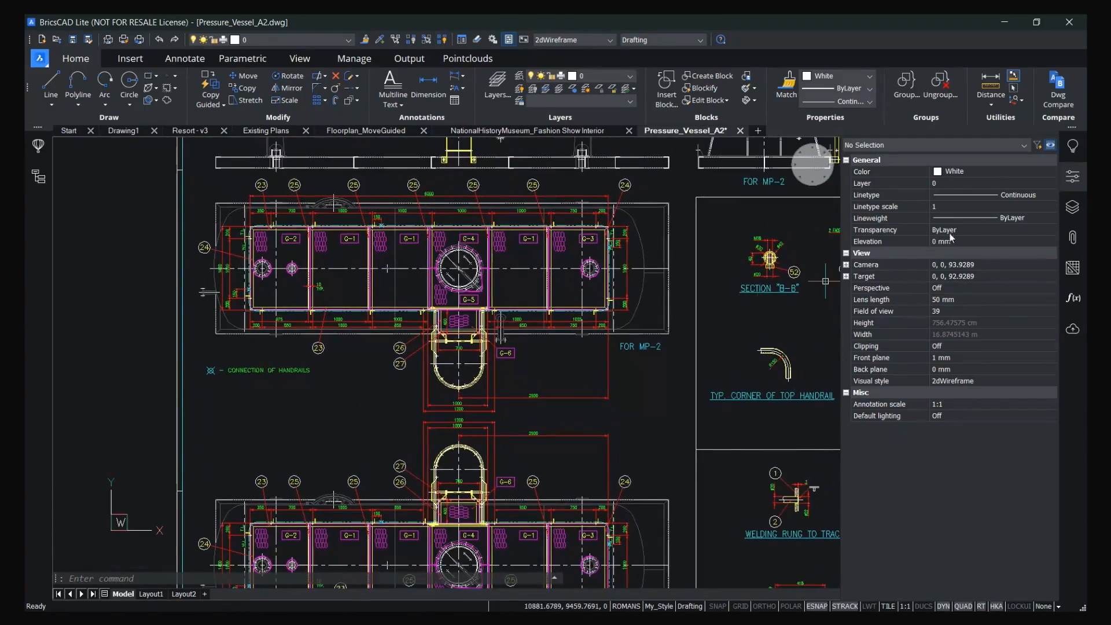
pyautogui.click(1075, 177)
# Inspect the individual lines that form a ladder rung in the vessel's elevation view.
pyautogui.moveTo(649, 163)
pyautogui.mouseDown(button='middle')
pyautogui.moveTo(583, 234)
pyautogui.moveTo(511, 370)
pyautogui.moveTo(578, 411)
pyautogui.mouseUp(button='middle')
pyautogui.scroll(8, 442, 439)
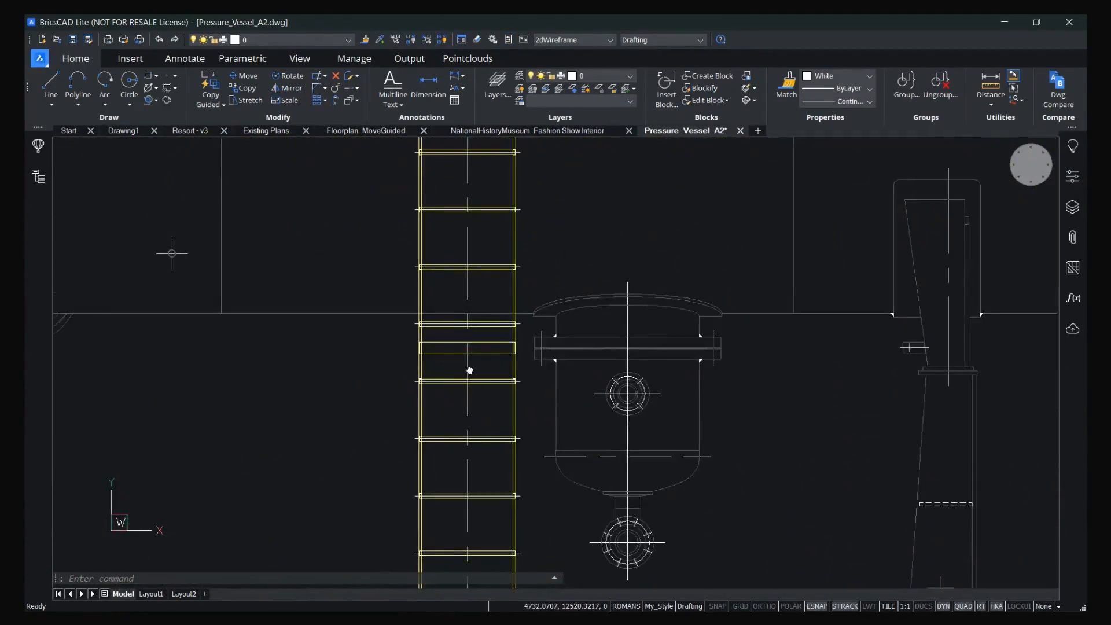
pyautogui.scroll(6, 442, 438)
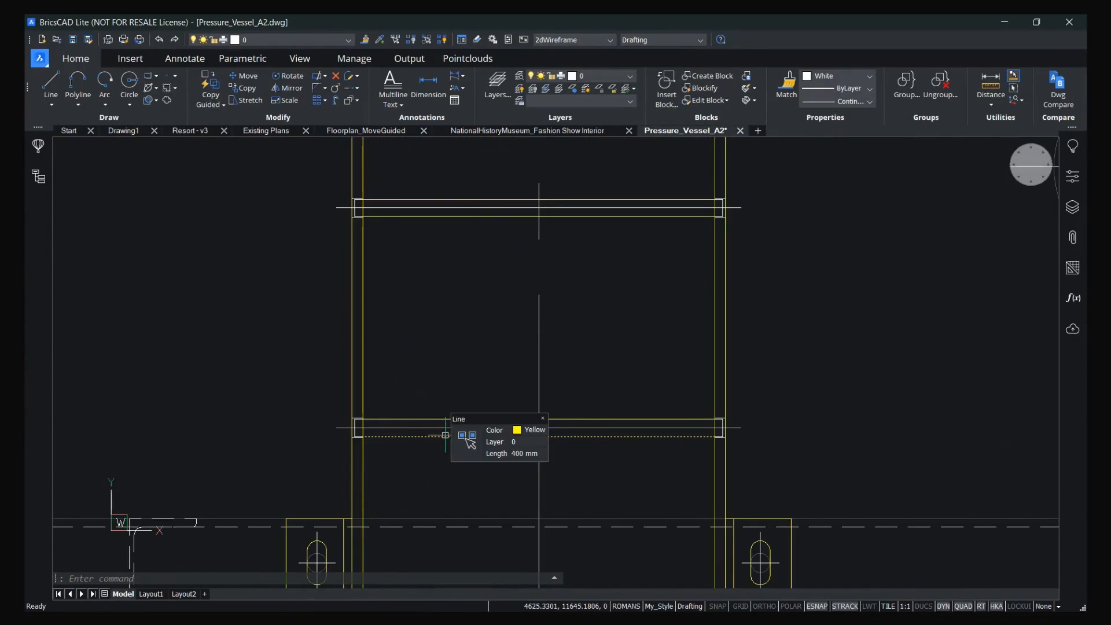
pyautogui.click(442, 428)
pyautogui.click(411, 419)
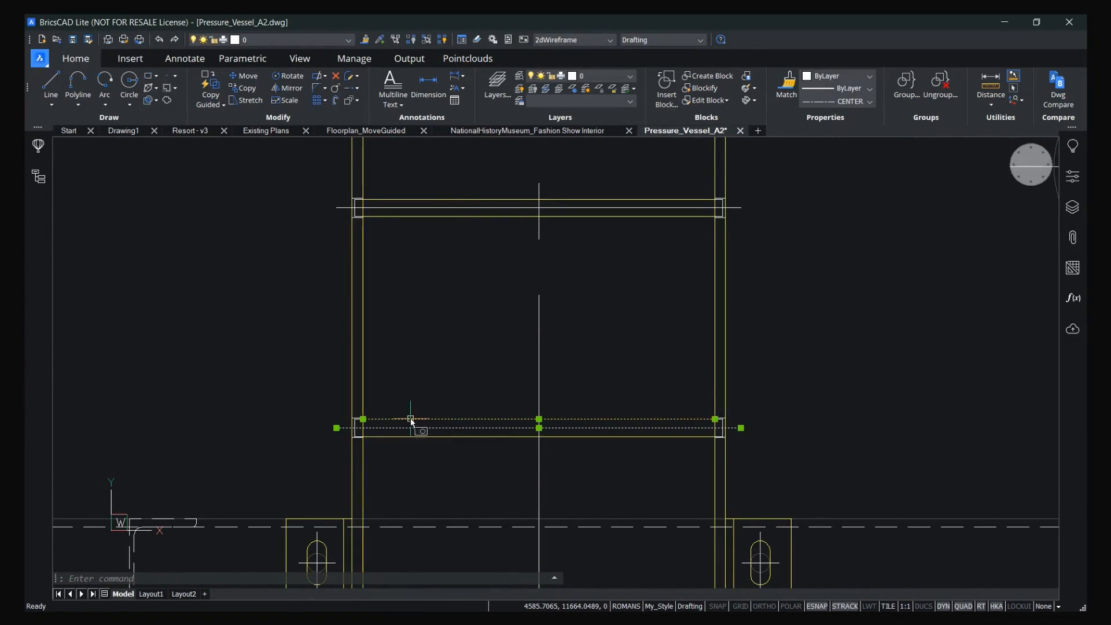
pyautogui.press('Escape')
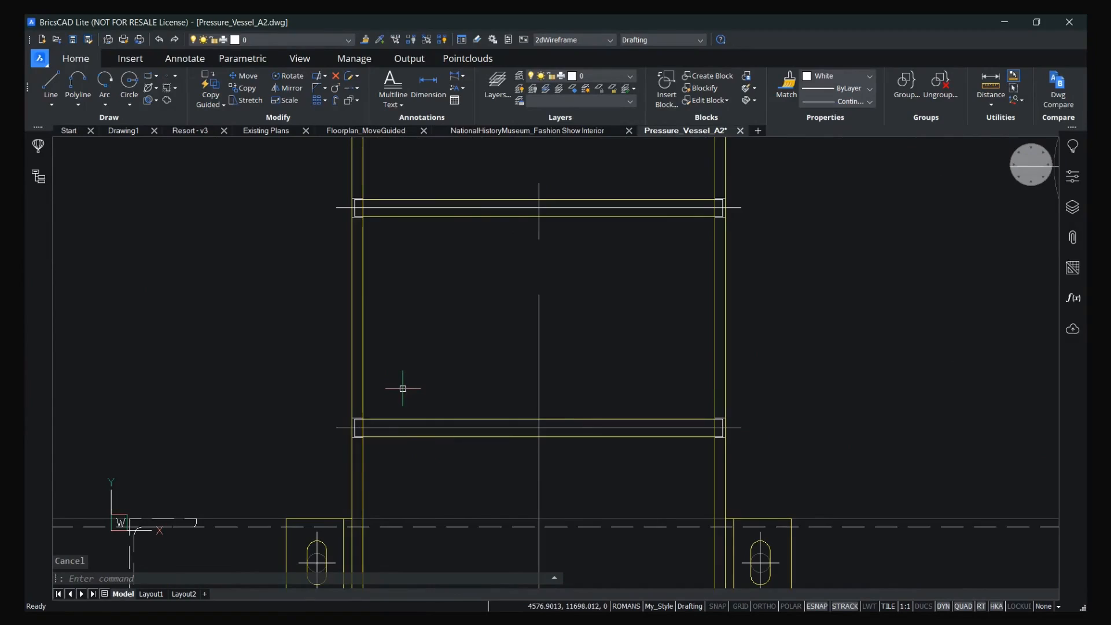
# Examine the matching rungs in the ladder detail of the drawing.
pyautogui.scroll(-6, 413, 390)
pyautogui.moveTo(556, 462); pyautogui.dragTo(143, 160, button='middle')
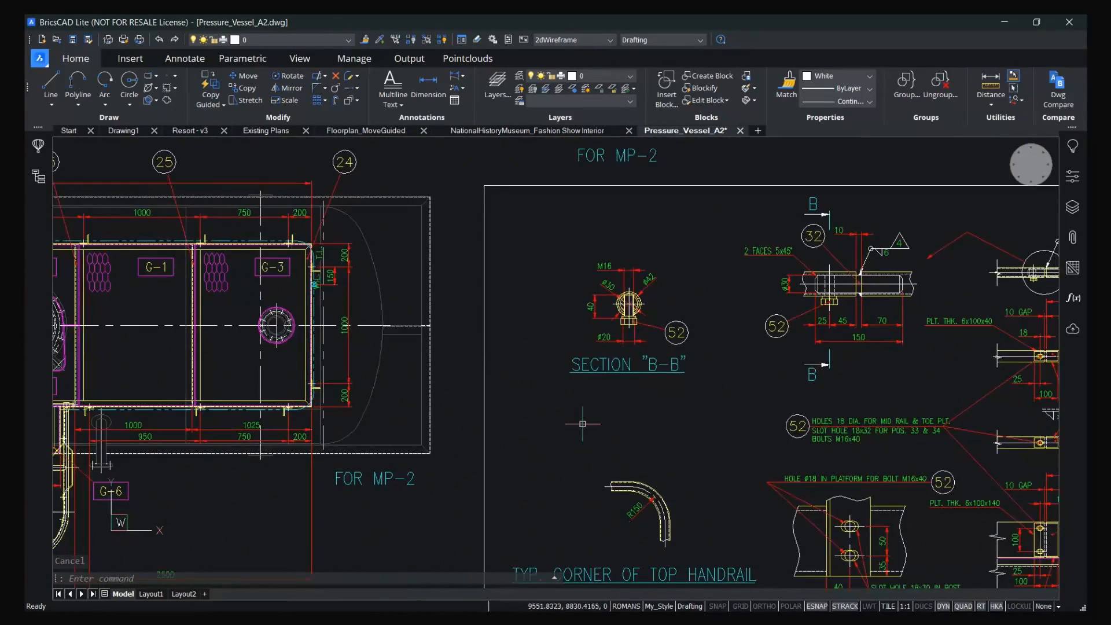
pyautogui.moveTo(731, 495); pyautogui.dragTo(518, 159, button='middle')
pyautogui.moveTo(740, 536)
pyautogui.mouseDown(button='middle')
pyautogui.moveTo(430, 398)
pyautogui.moveTo(376, 211)
pyautogui.mouseUp(button='middle')
pyautogui.scroll(3, 539, 410)
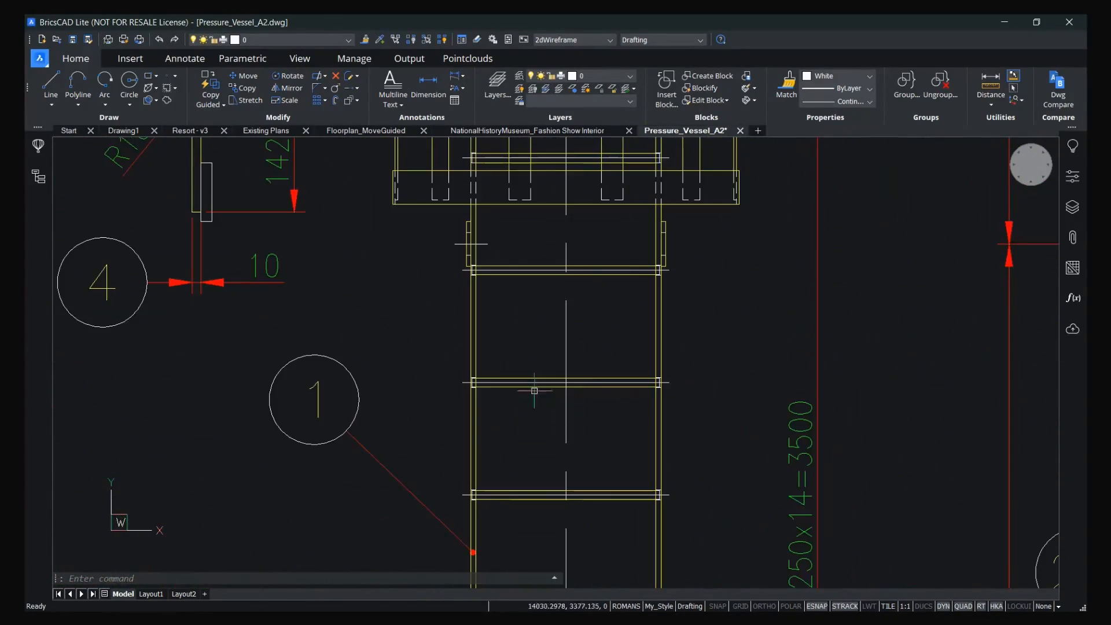
pyautogui.click(527, 377)
pyautogui.click(528, 377)
pyautogui.press('Escape')
pyautogui.scroll(-3, 531, 420)
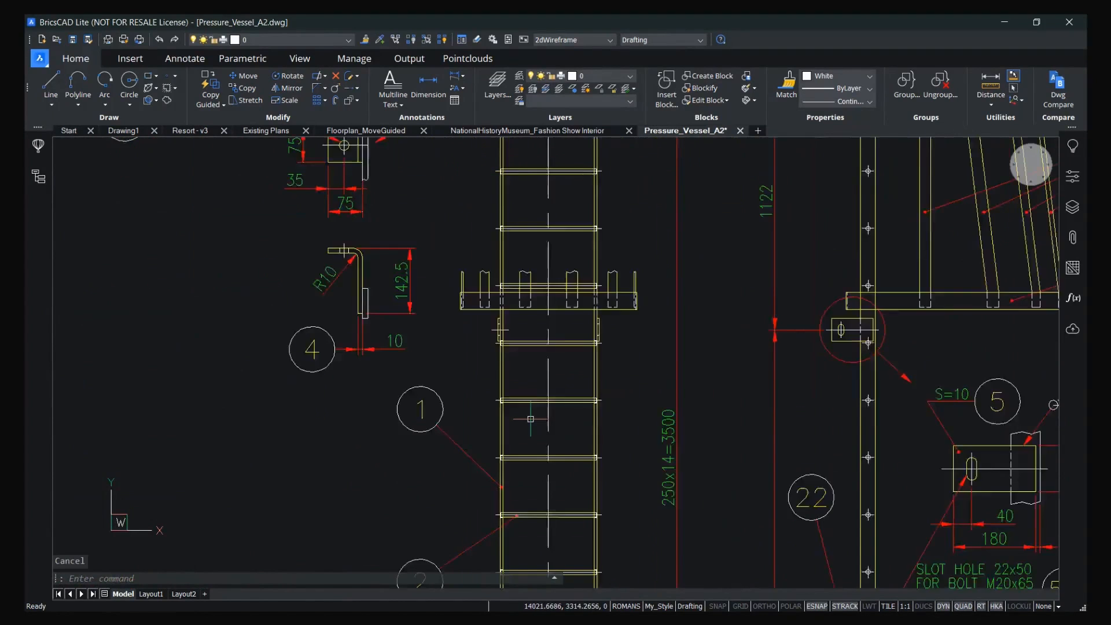
pyautogui.moveTo(557, 487); pyautogui.dragTo(541, 226, button='middle')
pyautogui.scroll(5, 561, 470)
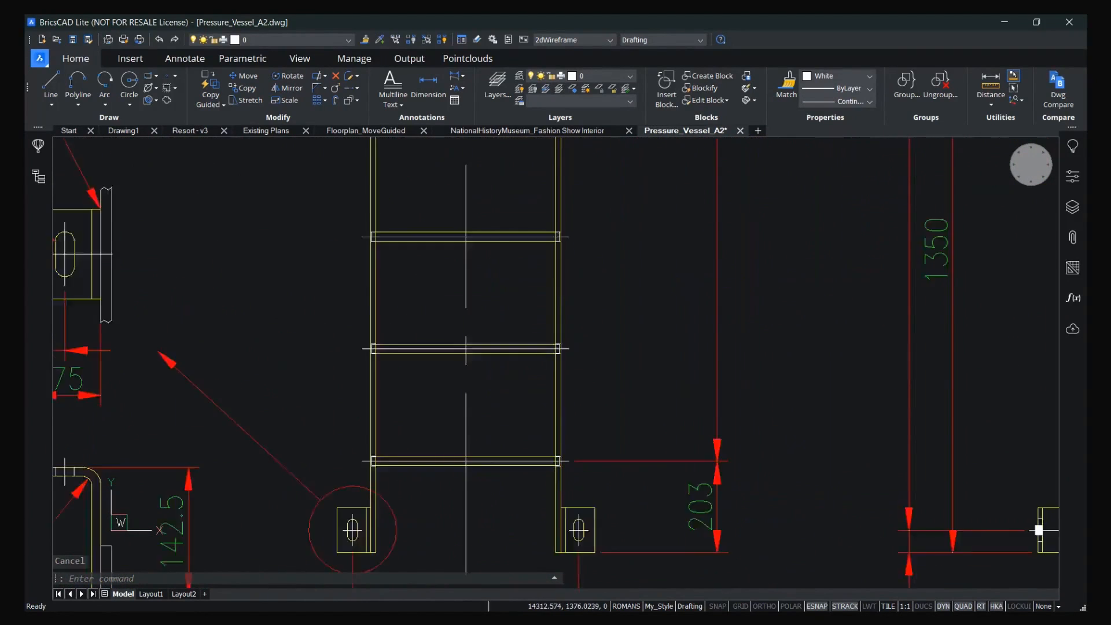
pyautogui.click(264, 435)
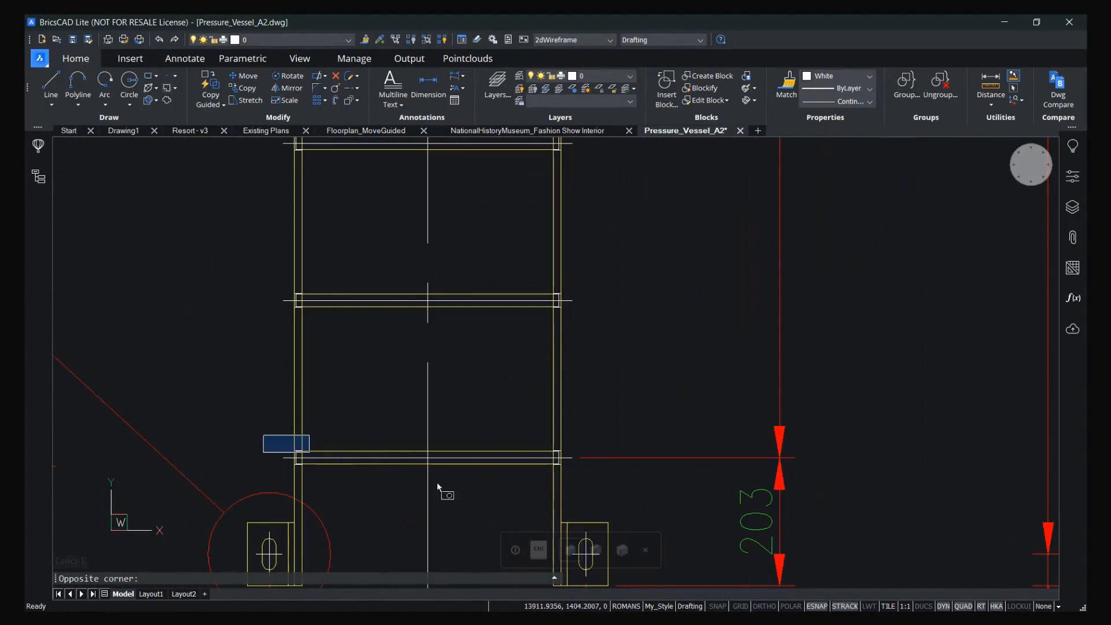
pyautogui.click(584, 489)
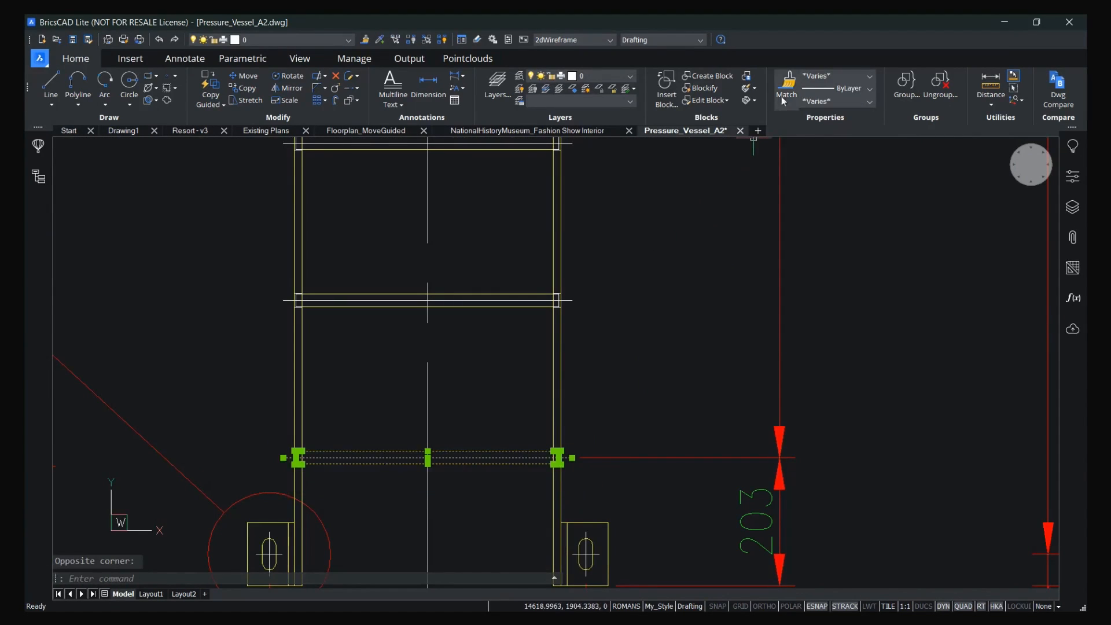
pyautogui.click(711, 91)
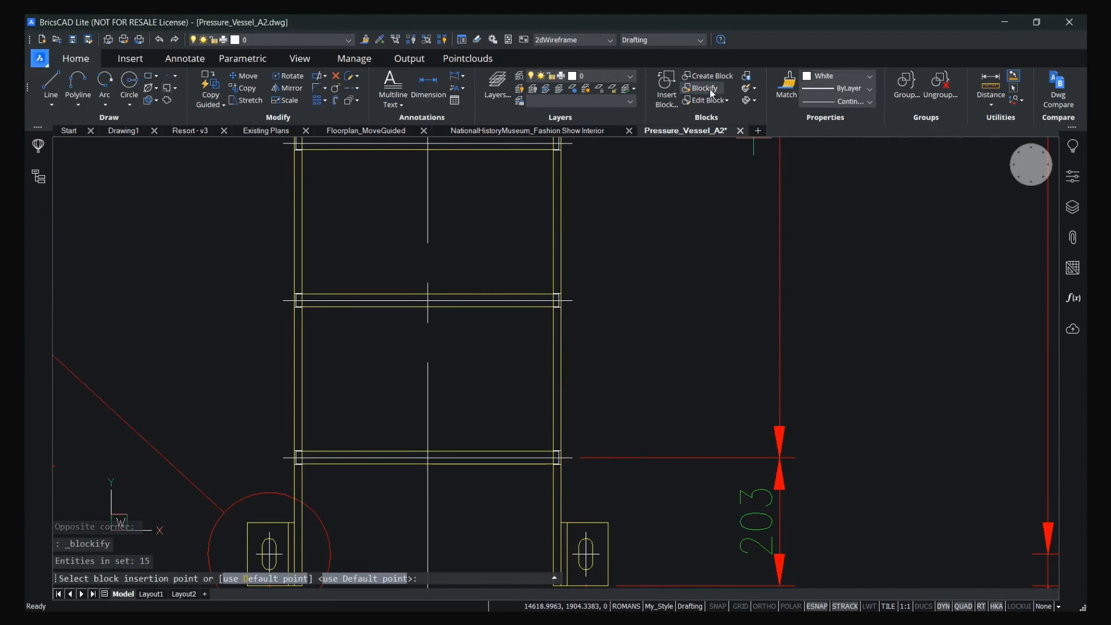
pyautogui.press('Escape')
# Start Blockify and enable the option to replace patterns by arrays in its settings.
pyautogui.click(711, 90)
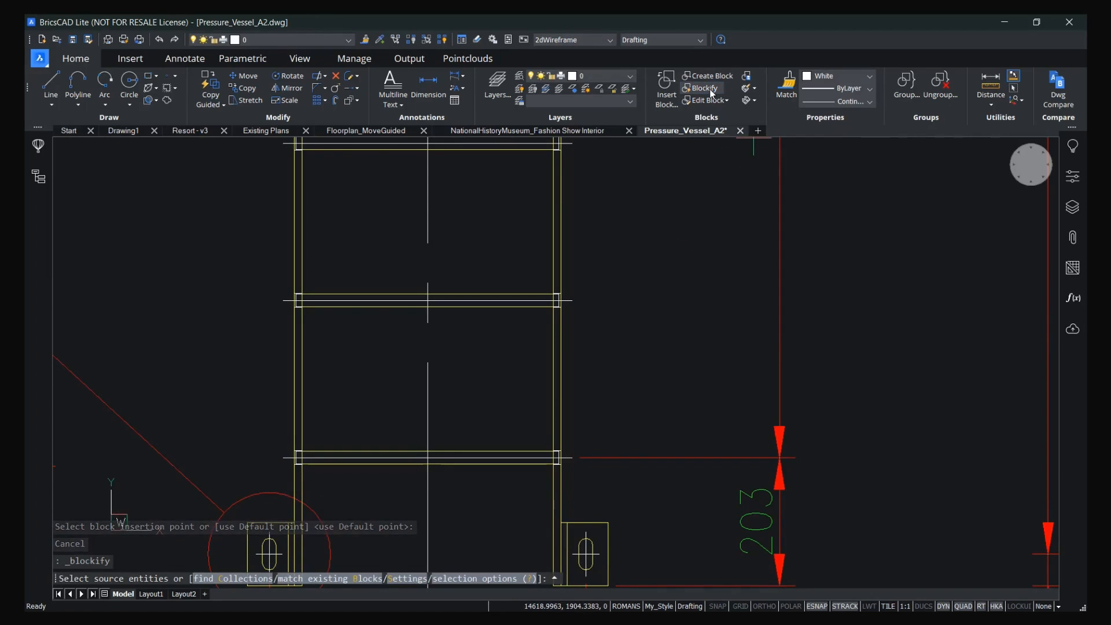
pyautogui.write('s')
pyautogui.press('Return')
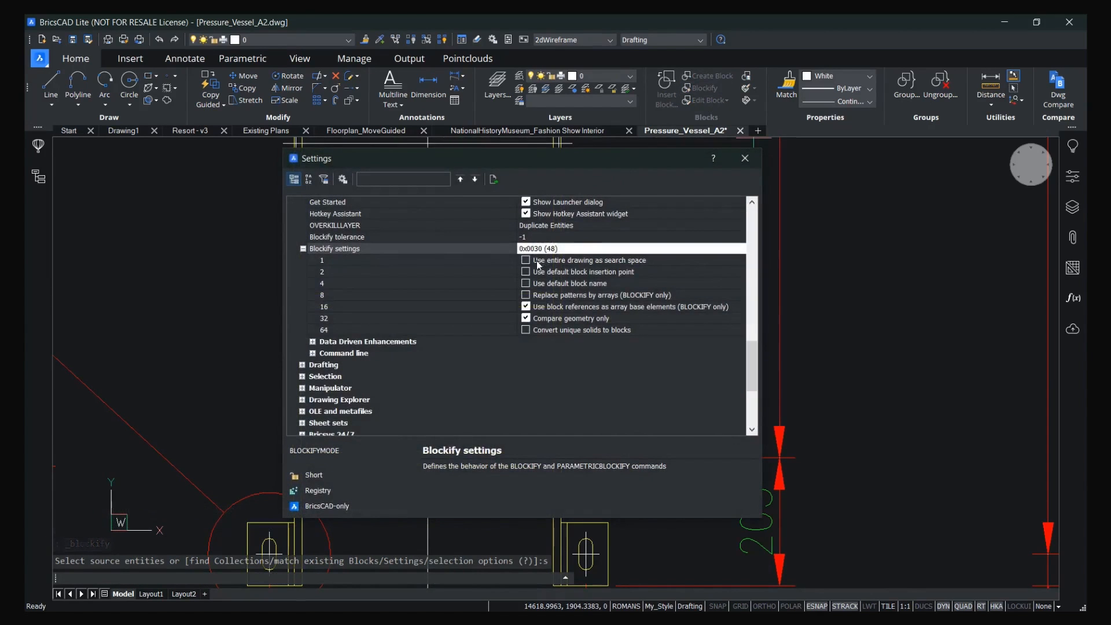
pyautogui.click(536, 296)
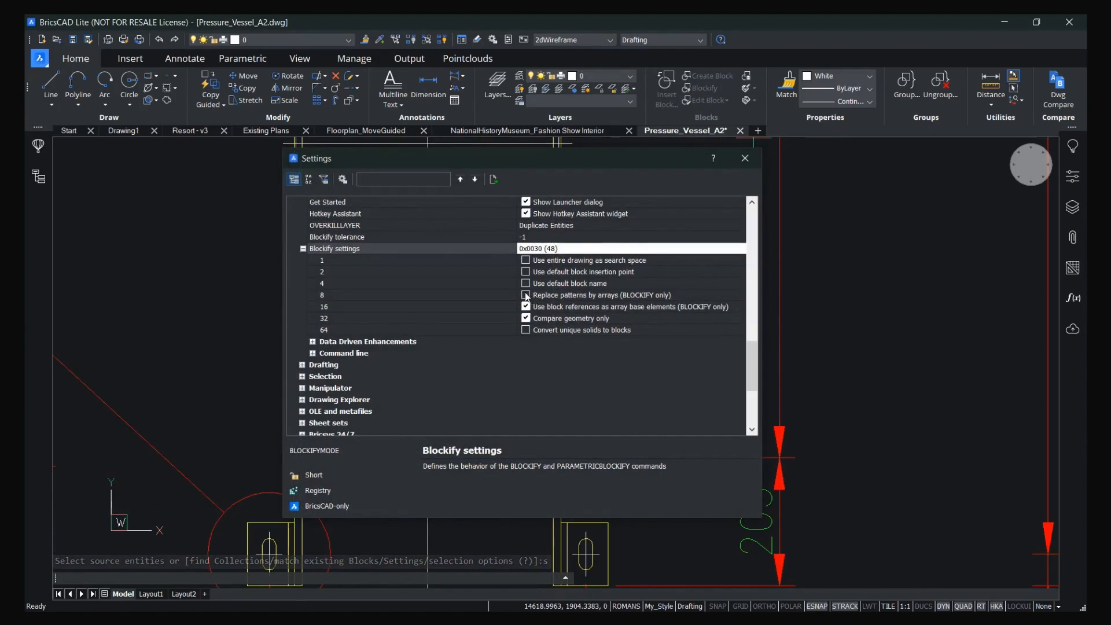
pyautogui.click(745, 158)
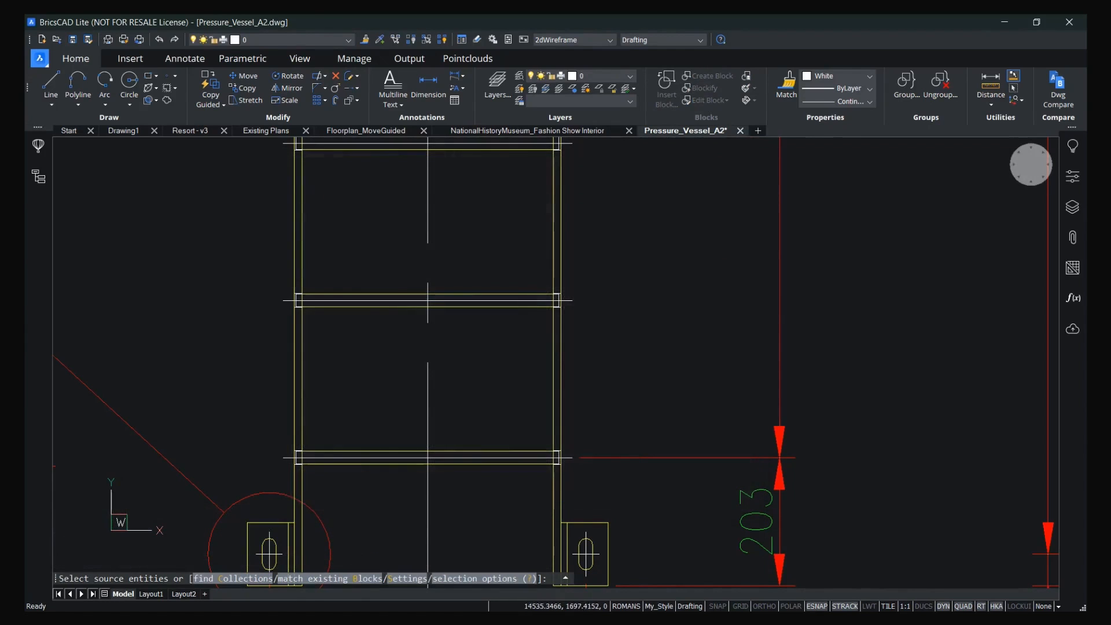
# Blockify the ladder's lowest rung with the default insertion point and default block name, searching the entire drawing for matches.
pyautogui.click(250, 417)
pyautogui.click(595, 479)
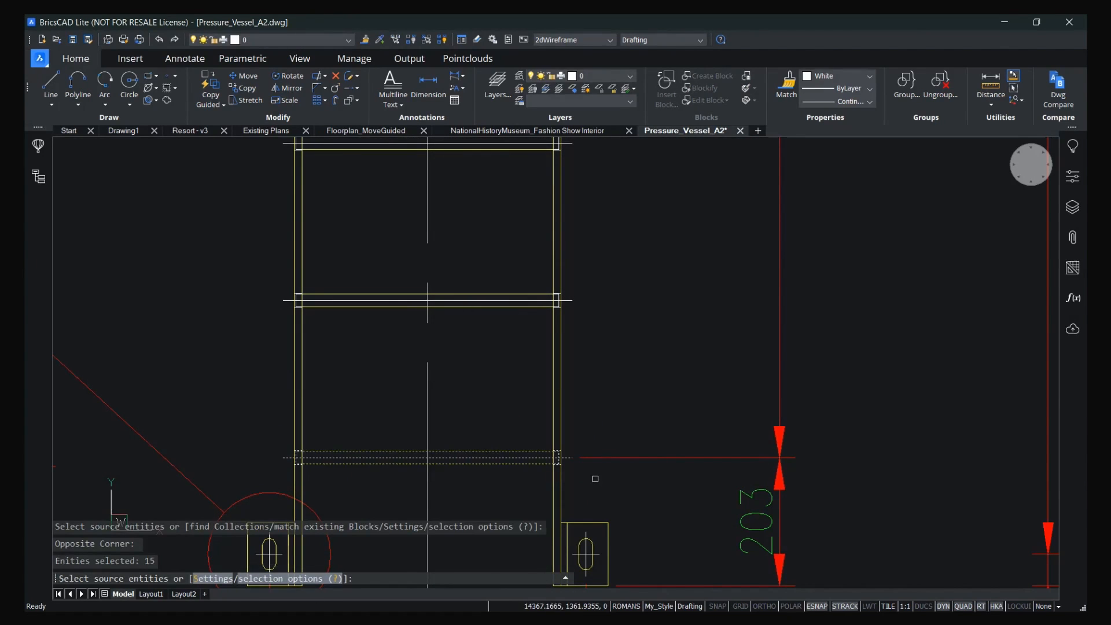
pyautogui.press('Return')
pyautogui.press('Return')
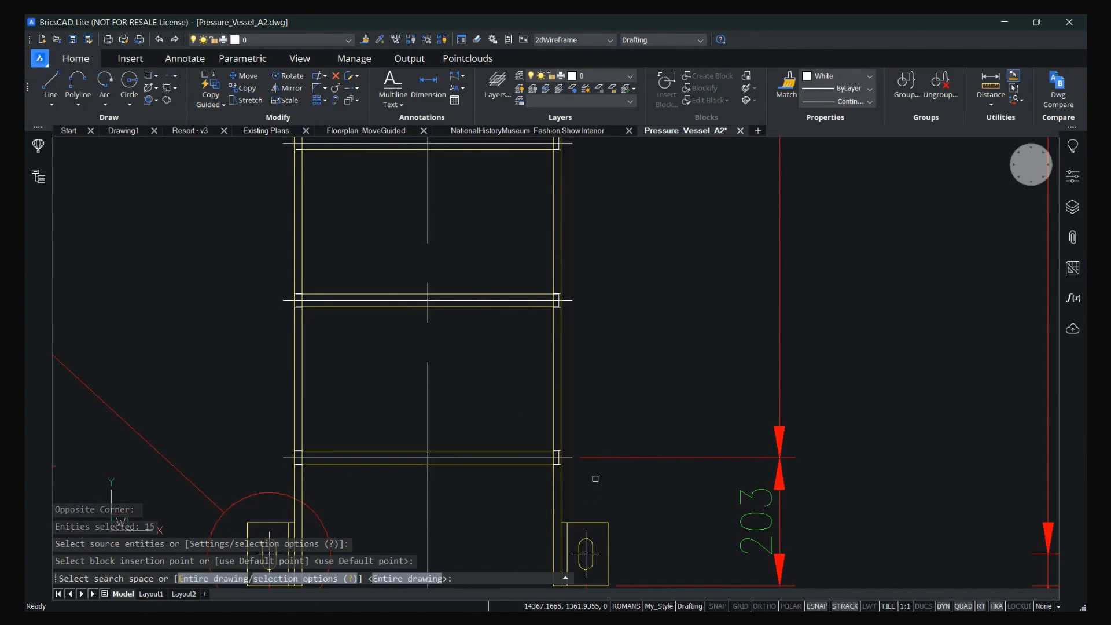
pyautogui.press('Return')
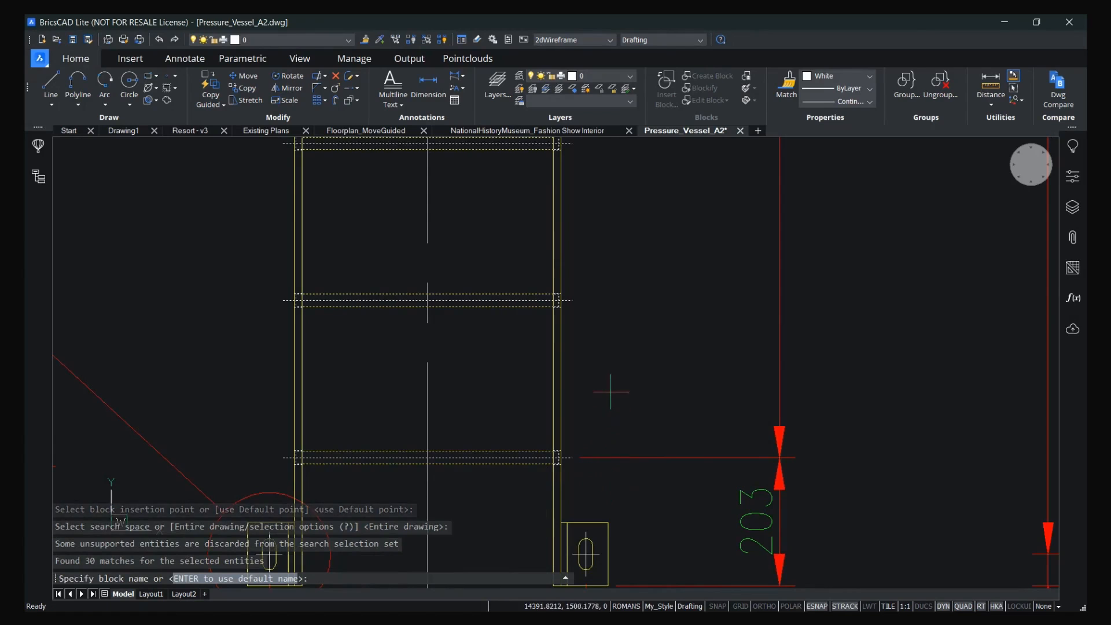
pyautogui.press('Return')
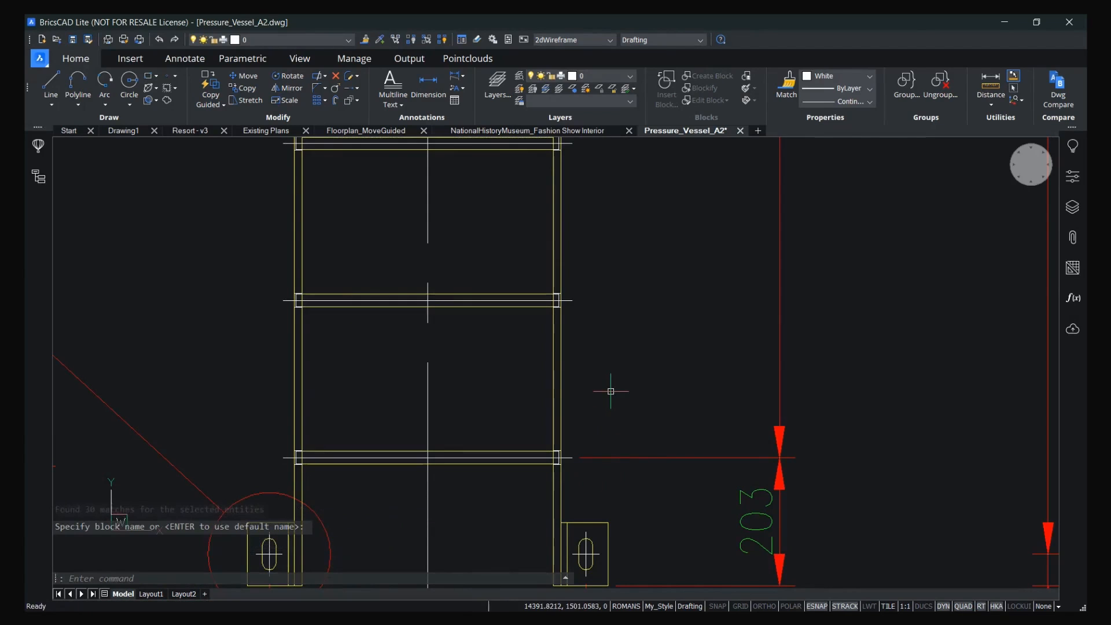
# Examine the array made from the ladder rungs and display its properties.
pyautogui.moveTo(339, 452)
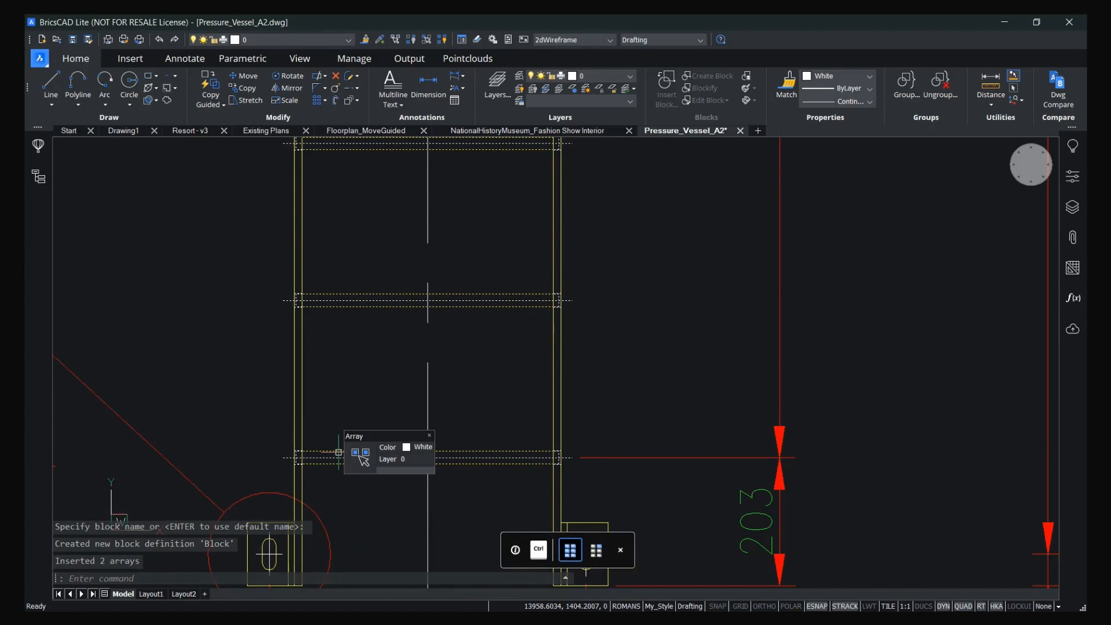
pyautogui.scroll(-3, 339, 452)
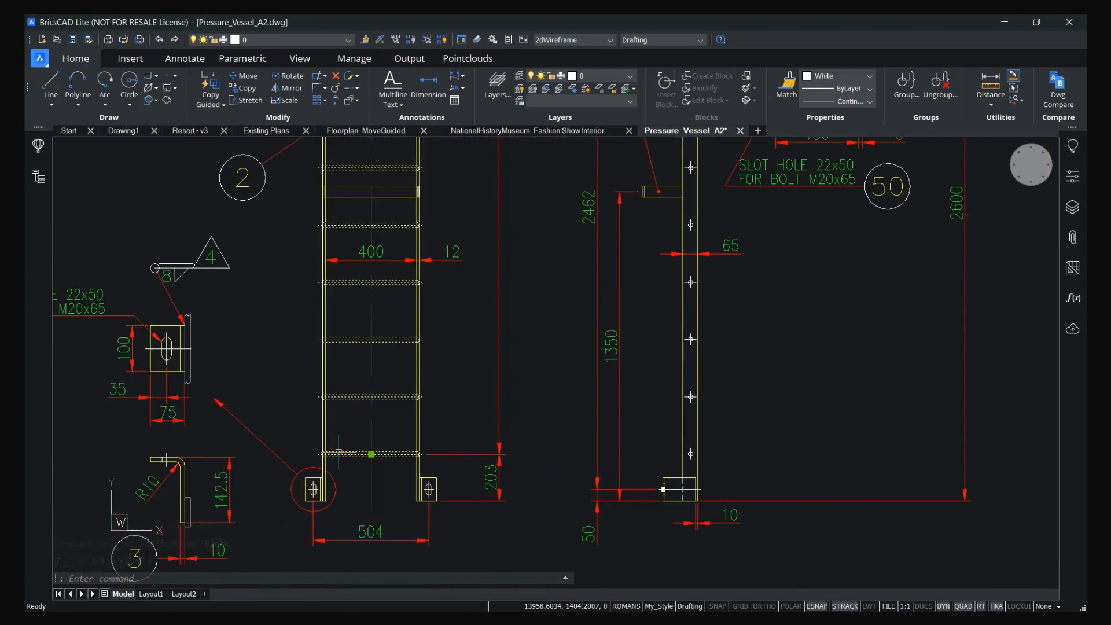
pyautogui.scroll(-4, 459, 334)
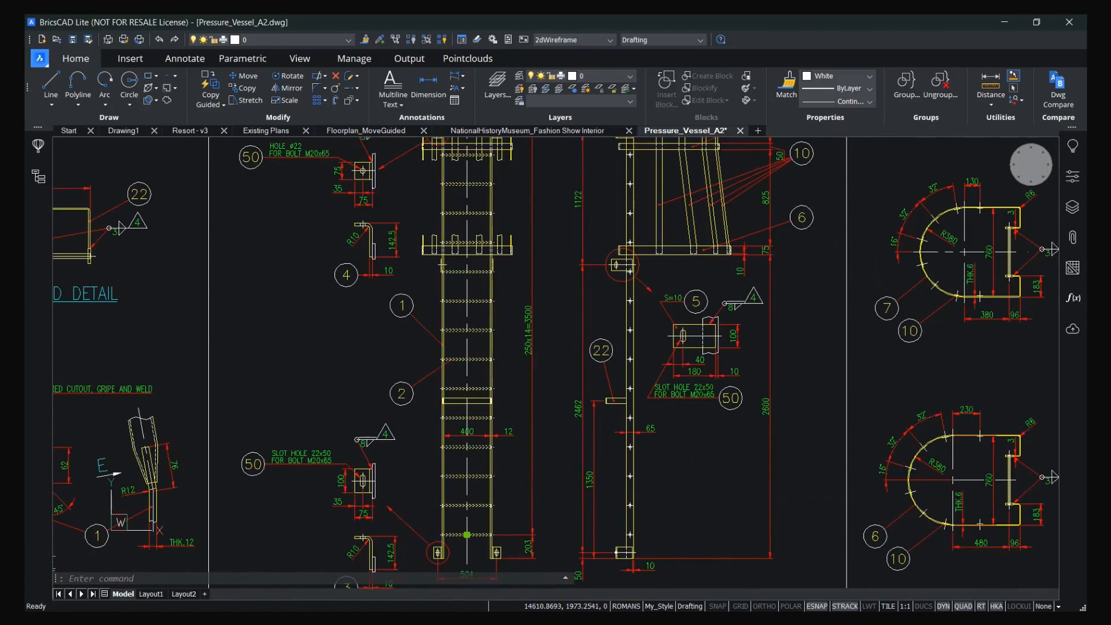
pyautogui.click(1074, 177)
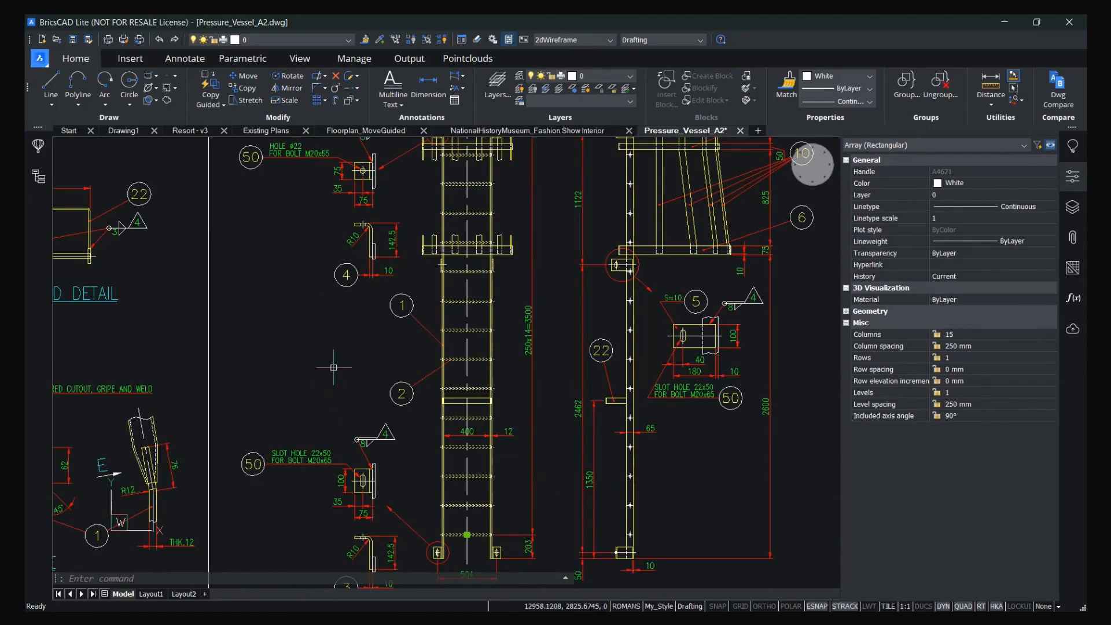
pyautogui.press('Escape')
# Set the rung array of the ladder in the vessel elevation to 12 columns.
pyautogui.scroll(-2, 334, 364)
pyautogui.moveTo(308, 337)
pyautogui.mouseDown(button='middle')
pyautogui.moveTo(456, 443)
pyautogui.moveTo(610, 438)
pyautogui.mouseUp(button='middle')
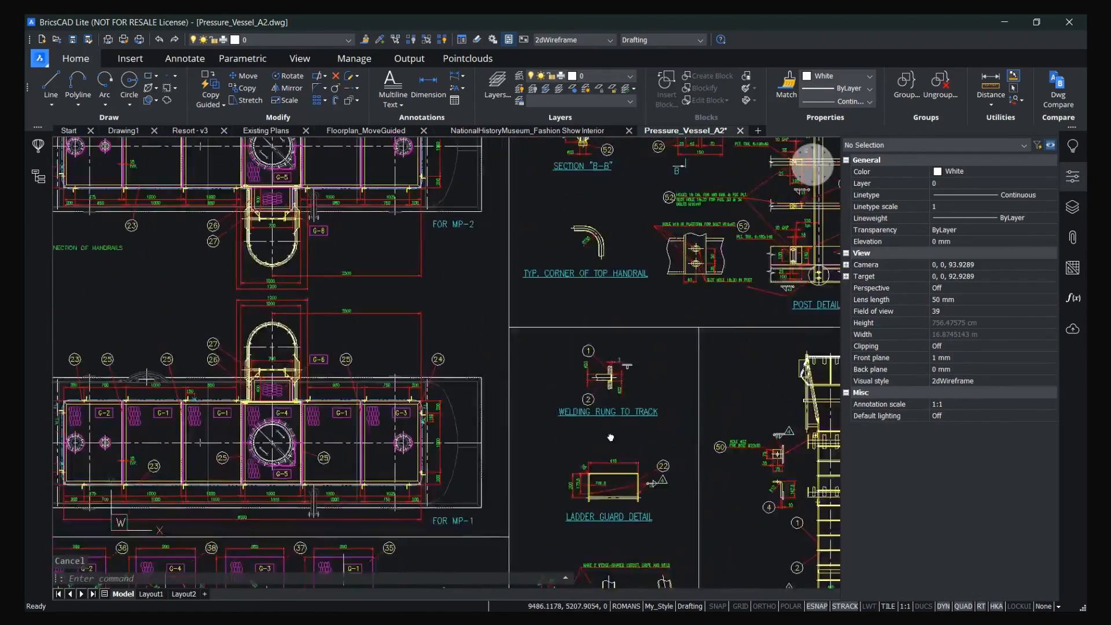
pyautogui.moveTo(296, 216); pyautogui.dragTo(327, 484, button='middle')
pyautogui.scroll(4, 351, 266)
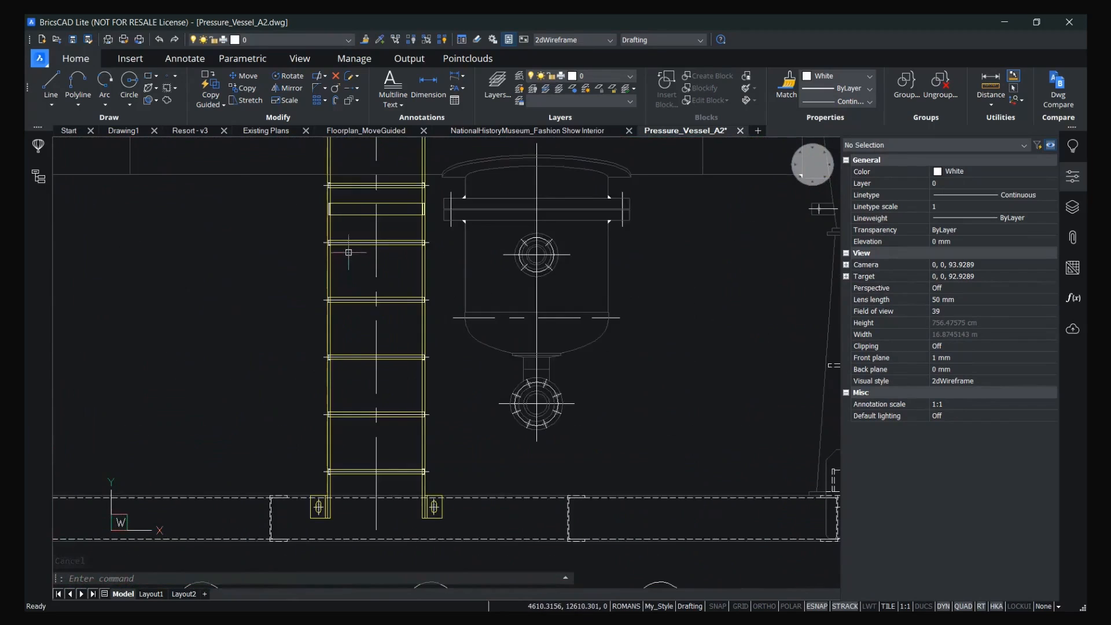
pyautogui.moveTo(351, 250)
pyautogui.mouseDown(button='middle')
pyautogui.moveTo(374, 518)
pyautogui.moveTo(404, 456)
pyautogui.moveTo(432, 283)
pyautogui.mouseUp(button='middle')
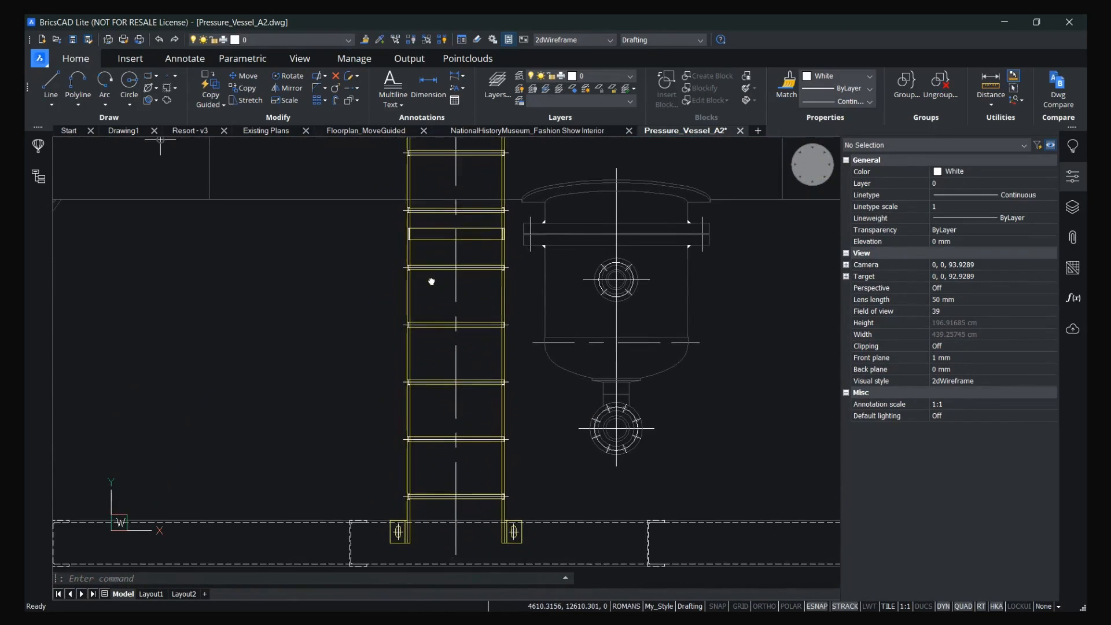
pyautogui.click(440, 491)
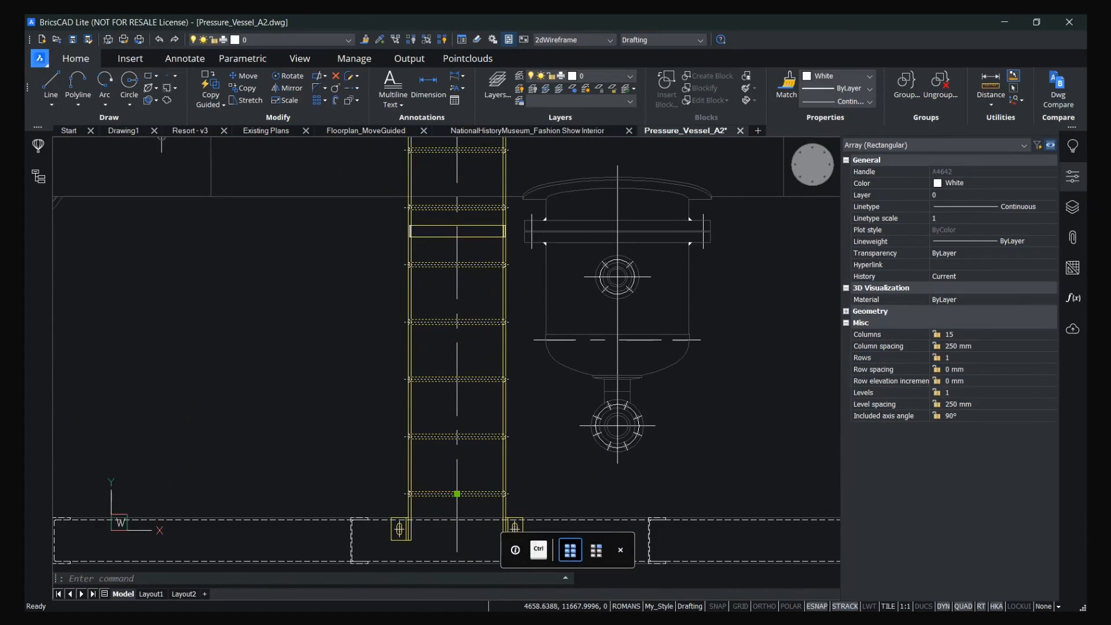
pyautogui.scroll(-2, 440, 491)
pyautogui.moveTo(400, 367)
pyautogui.mouseDown(button='middle')
pyautogui.moveTo(404, 439)
pyautogui.moveTo(402, 427)
pyautogui.mouseUp(button='middle')
pyautogui.click(967, 336)
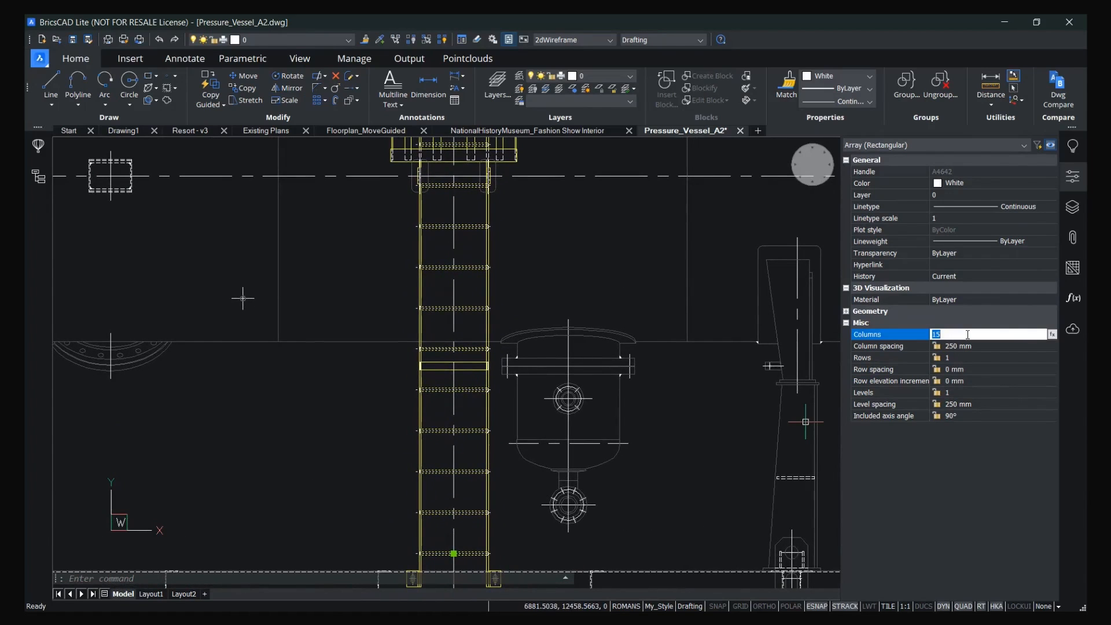
pyautogui.press('Return')
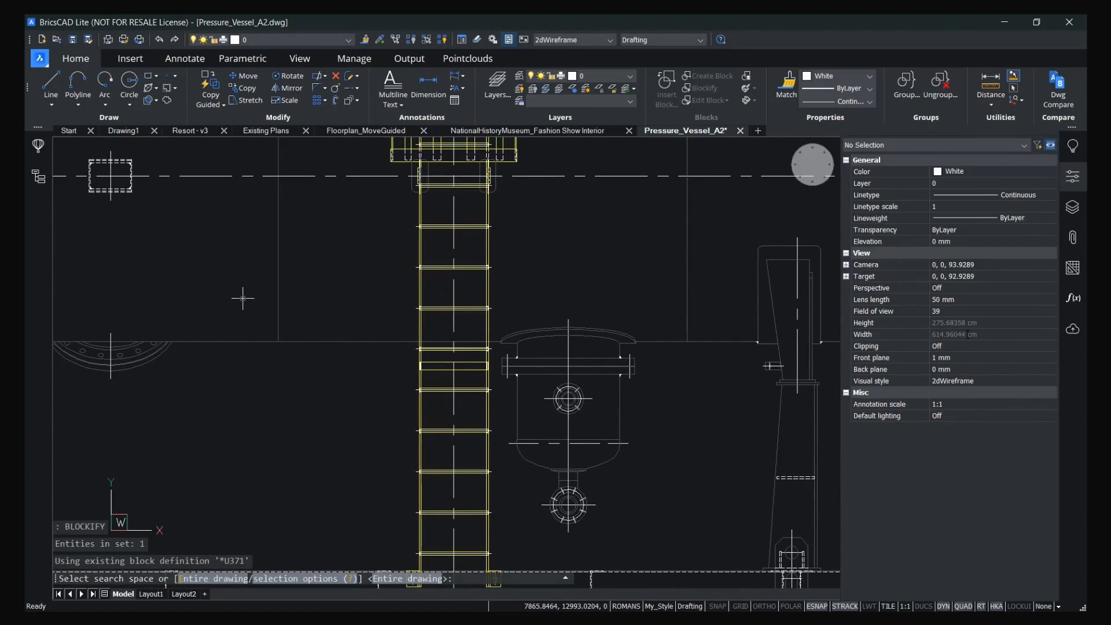
pyautogui.scroll(-1, 645, 341)
pyautogui.moveTo(514, 274); pyautogui.dragTo(463, 355, button='middle')
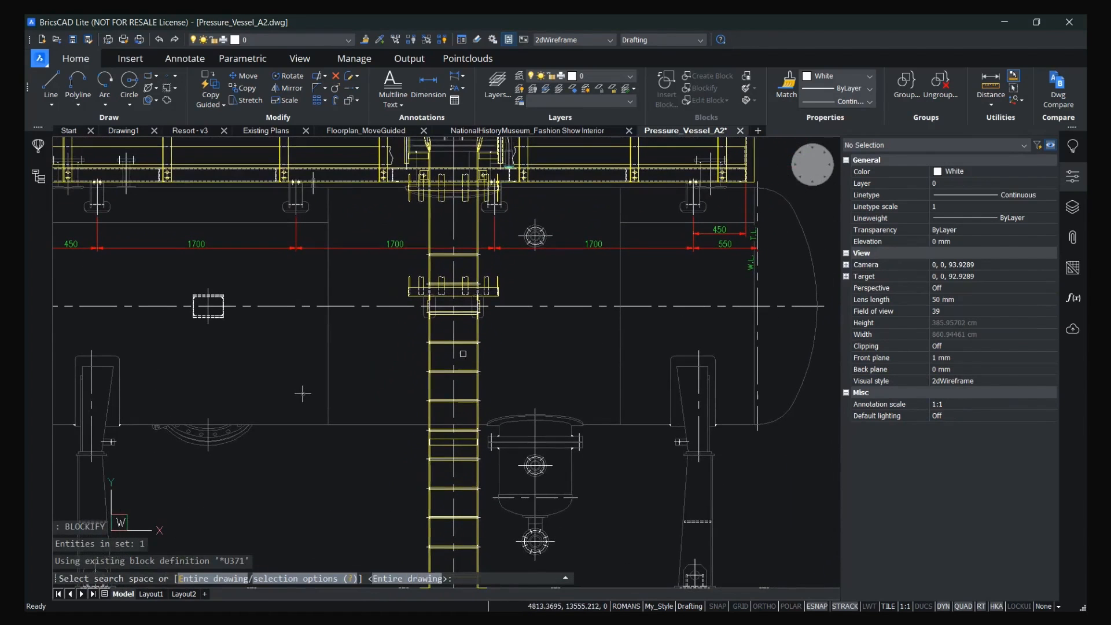
pyautogui.press('Escape')
# Set the elevation ladder's rung array to 8 columns with a column spacing of 350 mm.
pyautogui.click(457, 324)
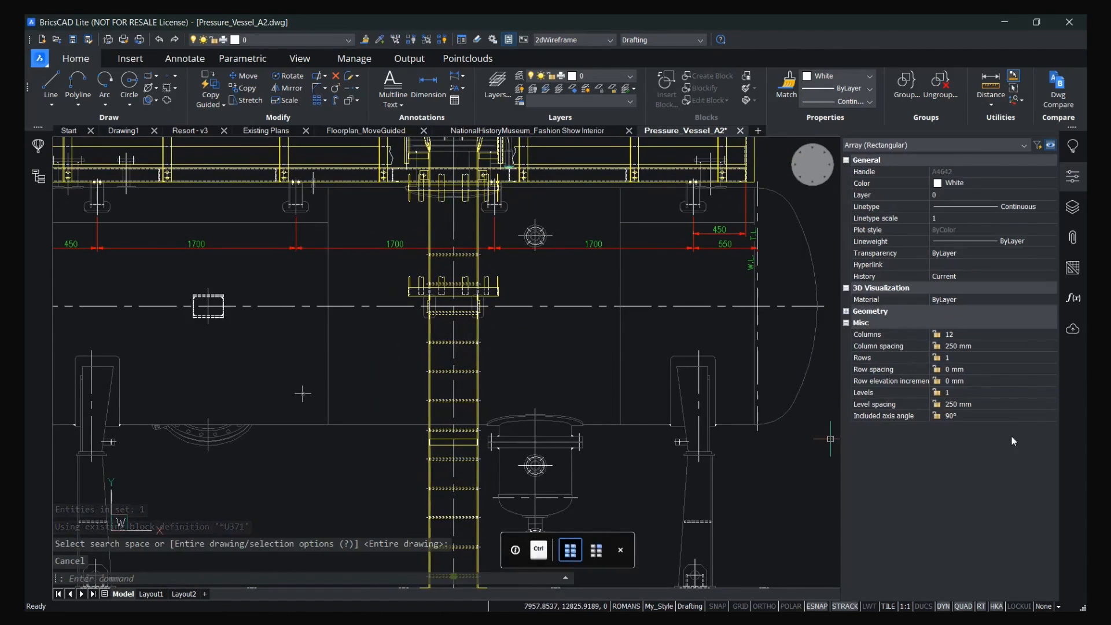
pyautogui.click(993, 334)
pyautogui.write('8')
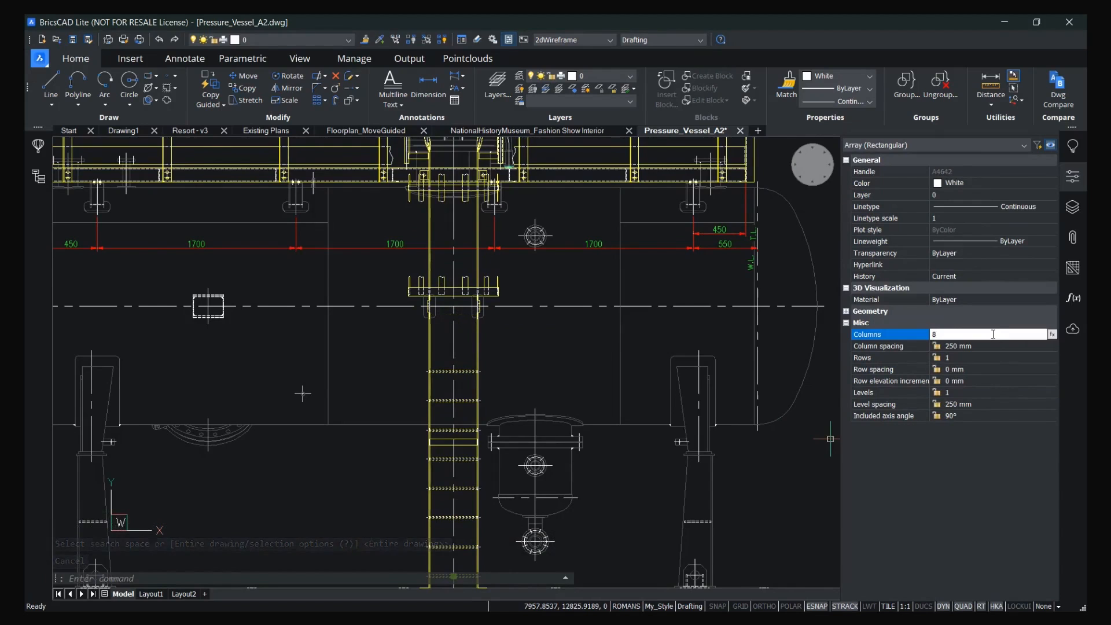
pyautogui.moveTo(618, 356); pyautogui.dragTo(630, 300, button='middle')
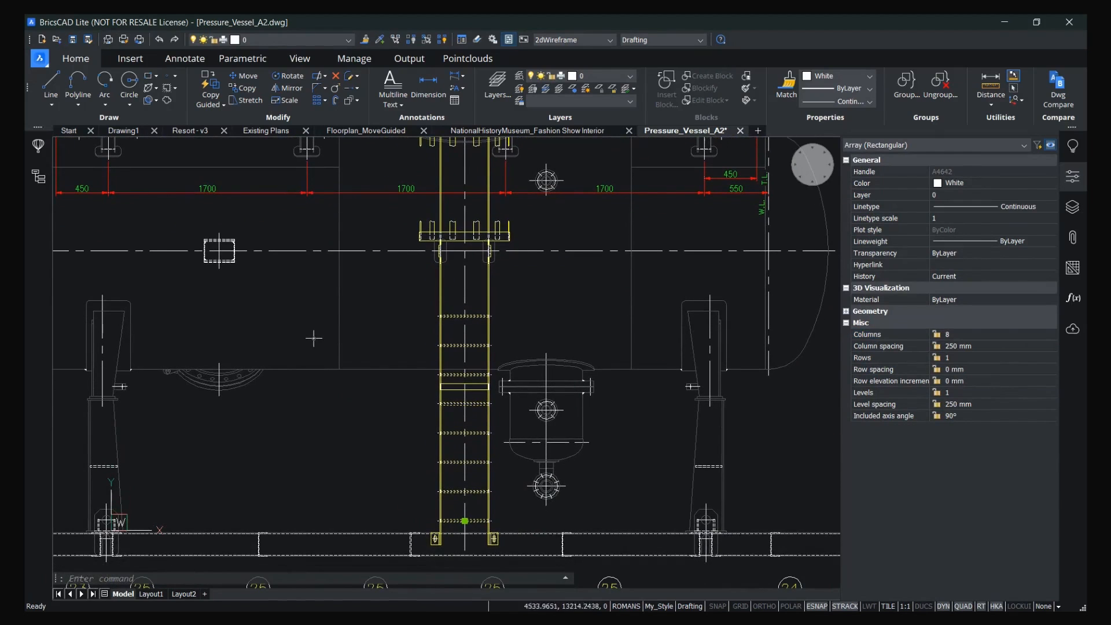
pyautogui.click(993, 345)
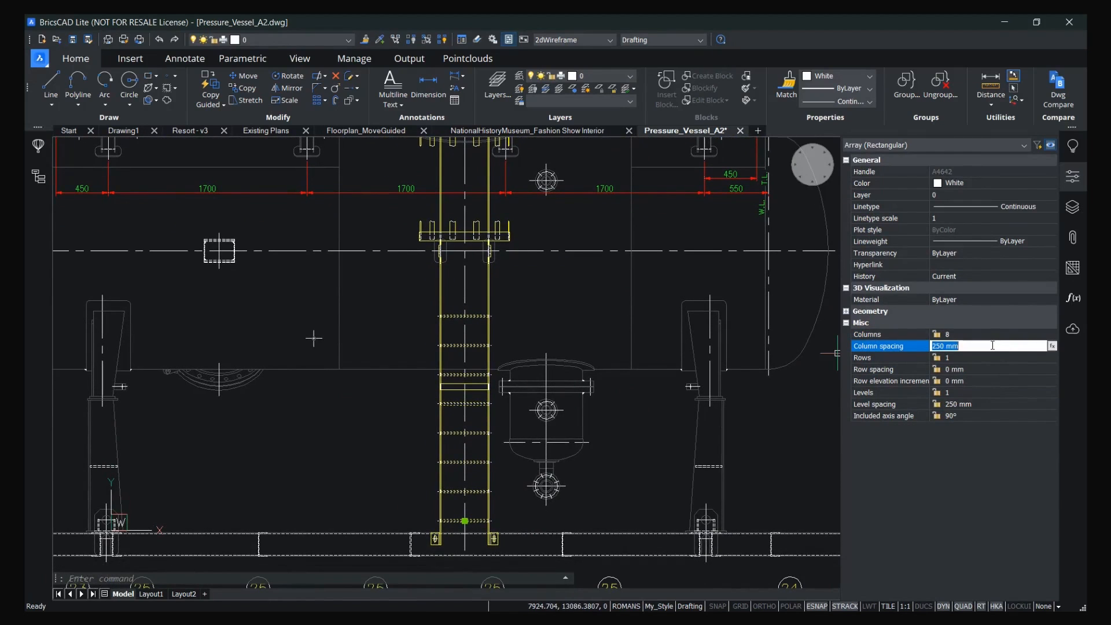
pyautogui.write('350')
pyautogui.press('Return')
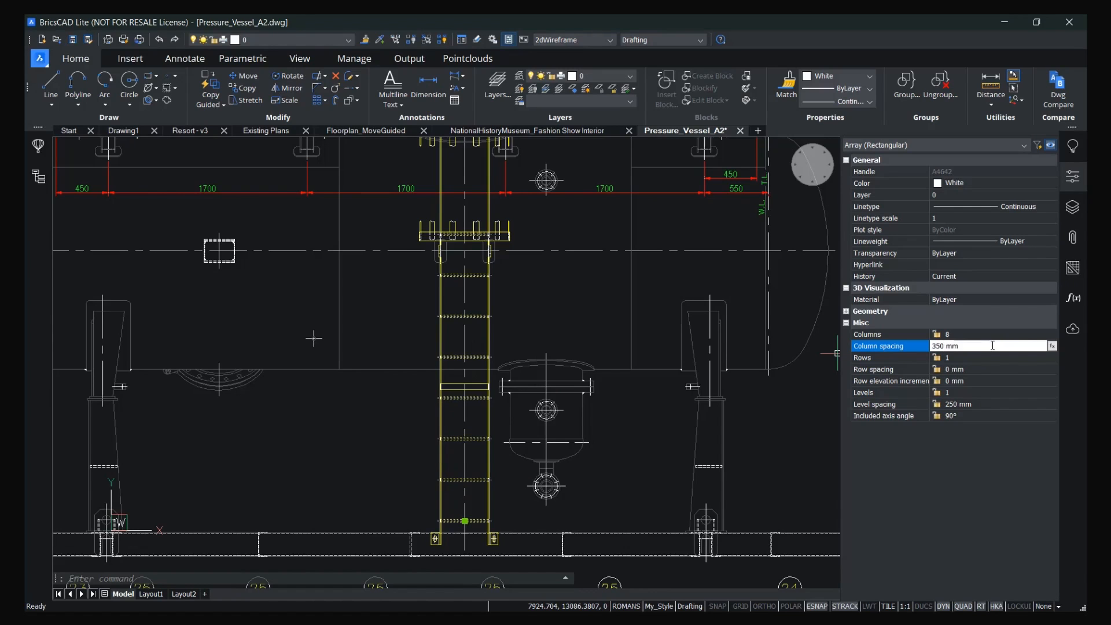
# Set the column count of the elevation ladder's rung array to 10 and clear the selection.
pyautogui.click(986, 334)
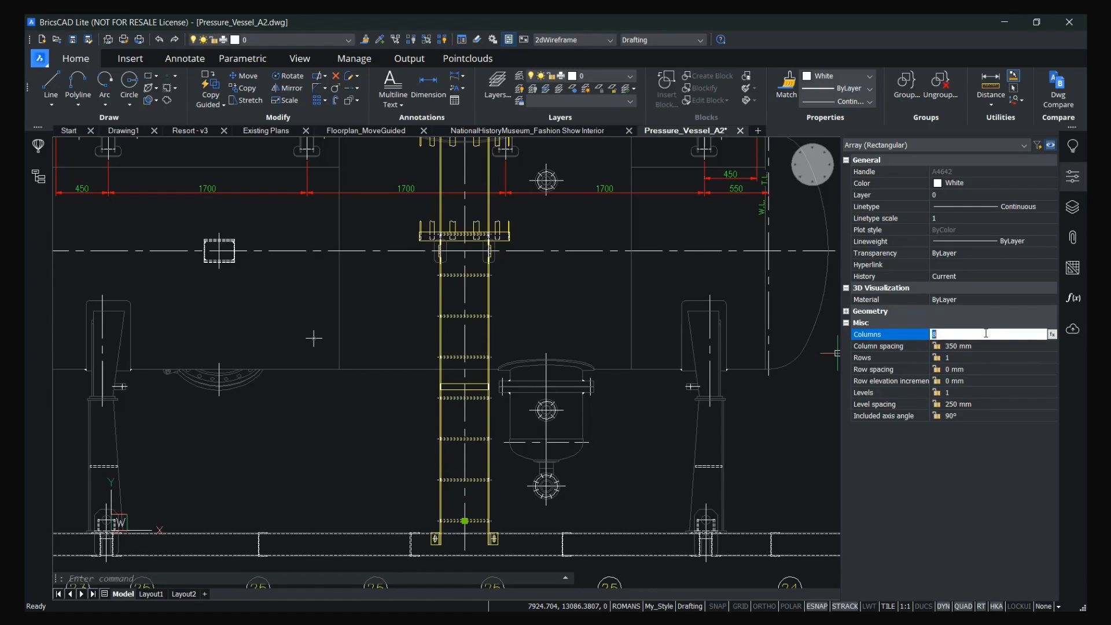
pyautogui.write('10')
pyautogui.press('Return')
pyautogui.moveTo(464, 161); pyautogui.dragTo(482, 239, button='middle')
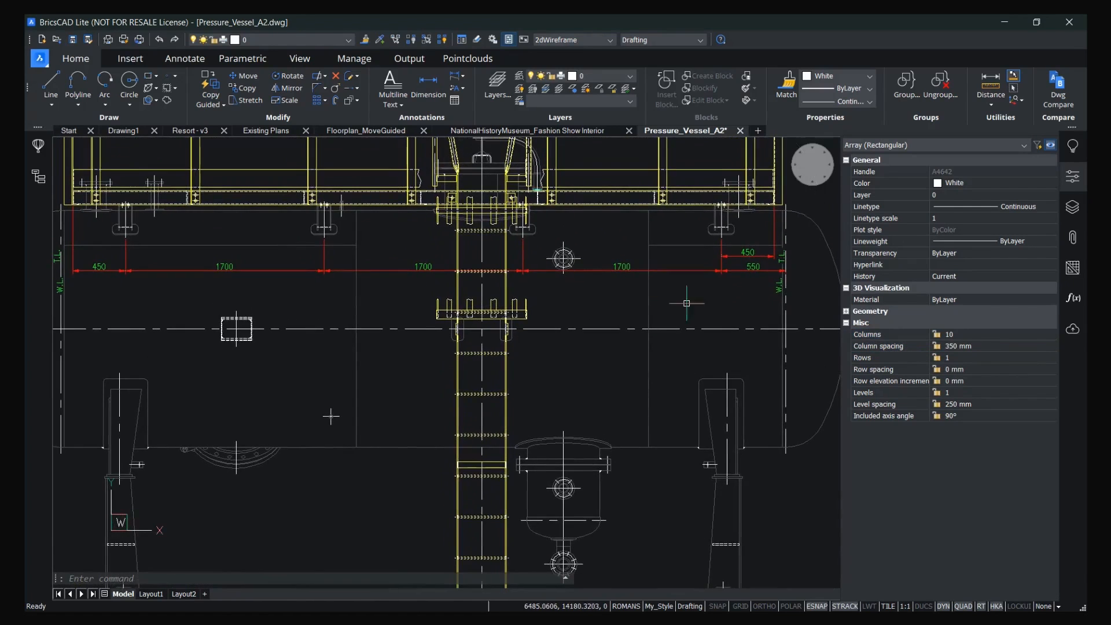
pyautogui.press('Escape')
pyautogui.press('Escape')
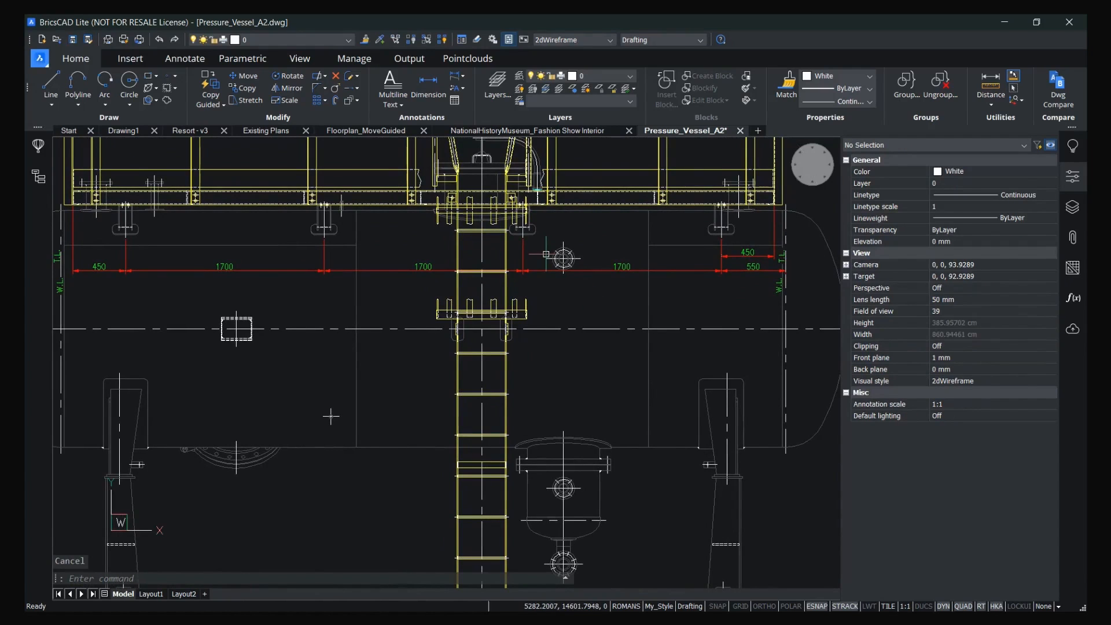
# Hide the object properties and switch to the Floorplan_MoveGuided drawing.
pyautogui.click(1079, 182)
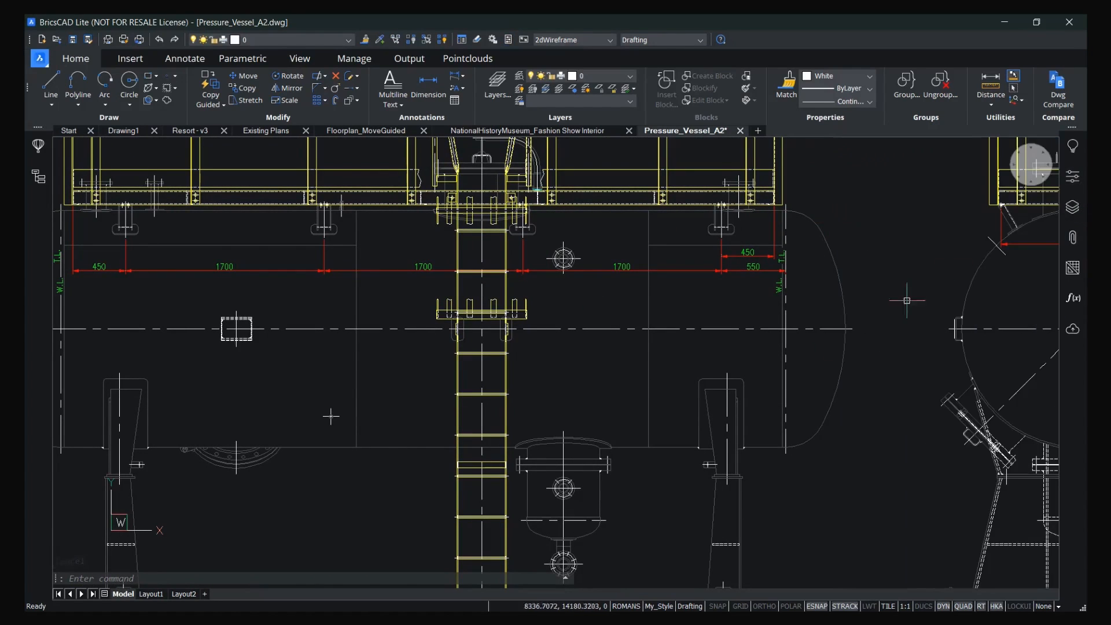
pyautogui.click(739, 368)
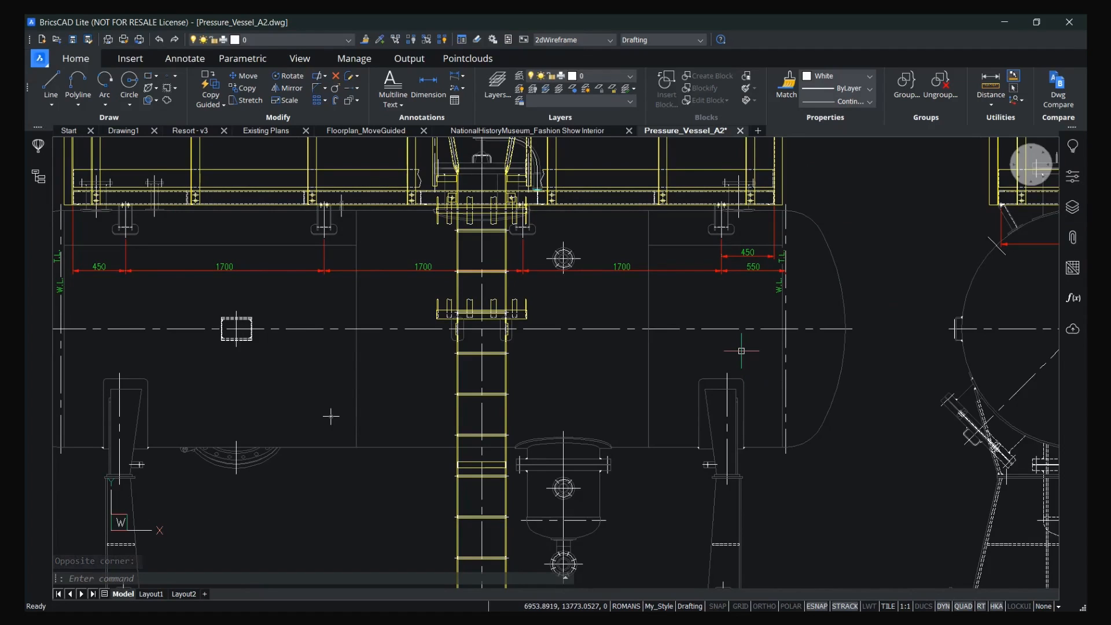
pyautogui.click(335, 134)
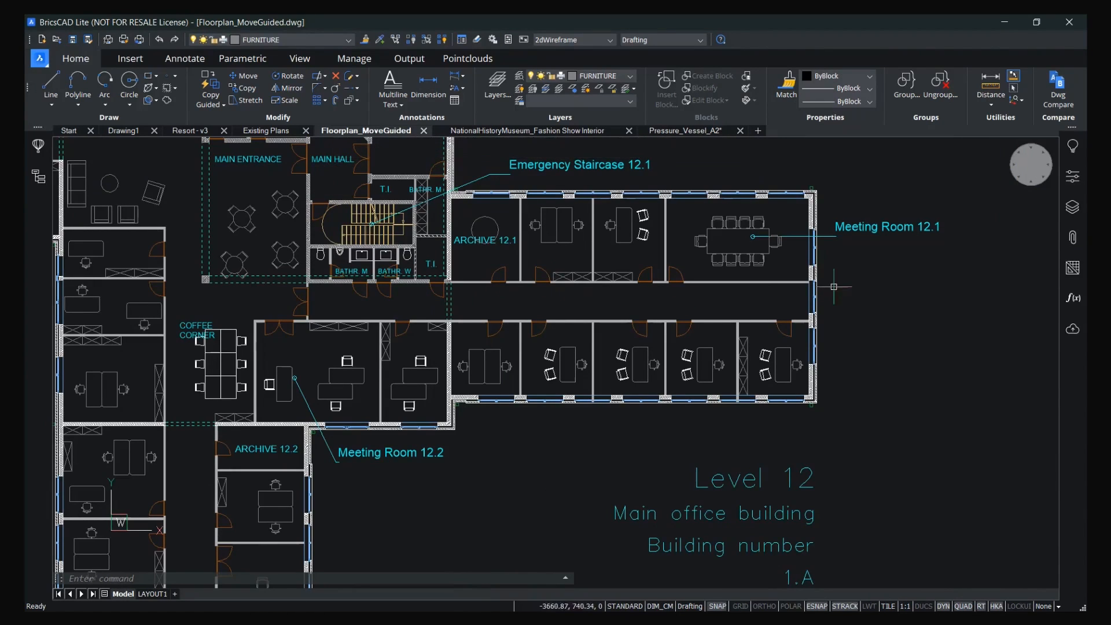
# Inspect the properties of the lower of the two visitor chairs in the second office of the lower row.
pyautogui.moveTo(759, 289)
pyautogui.mouseDown(button='middle')
pyautogui.moveTo(741, 271)
pyautogui.moveTo(623, 313)
pyautogui.mouseUp(button='middle')
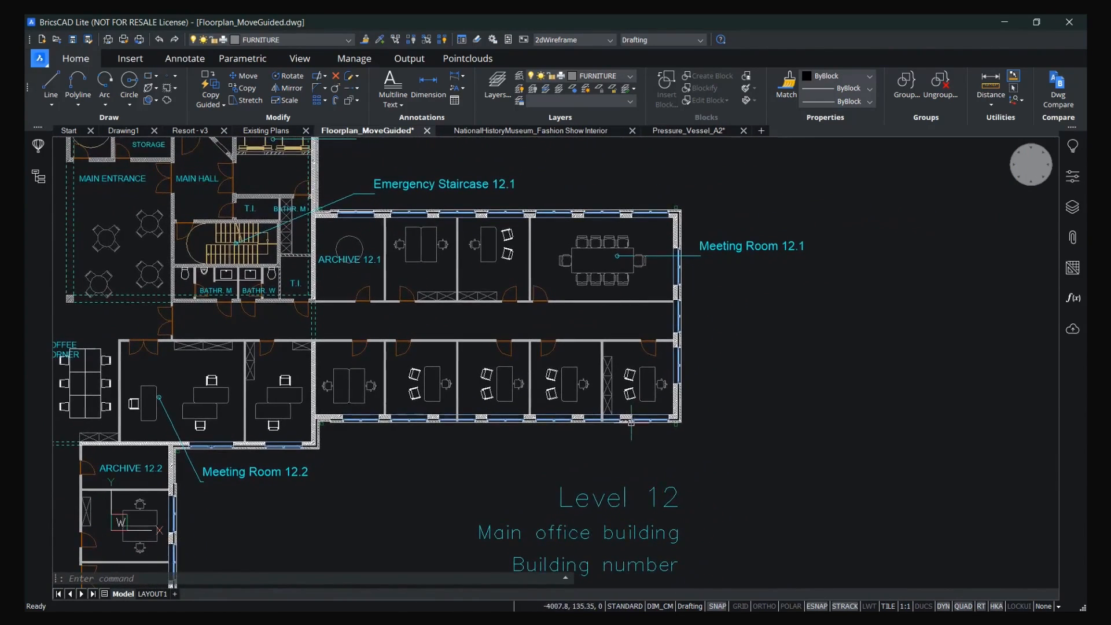
pyautogui.scroll(6, 628, 420)
pyautogui.scroll(-5, 595, 390)
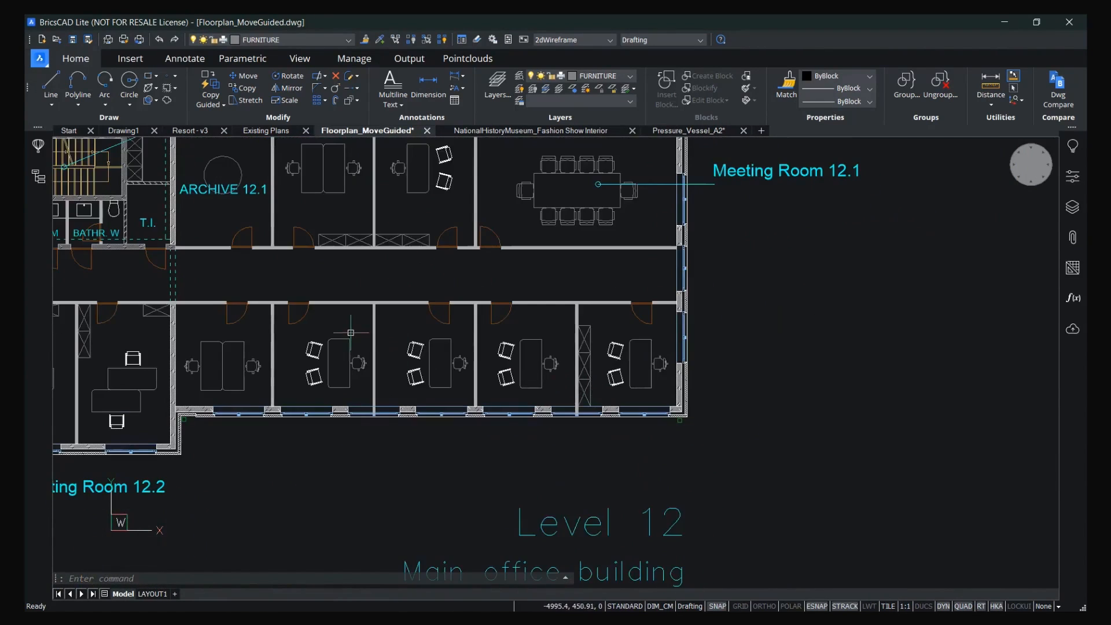
pyautogui.moveTo(351, 333); pyautogui.dragTo(631, 377, button='middle')
pyautogui.scroll(4, 631, 377)
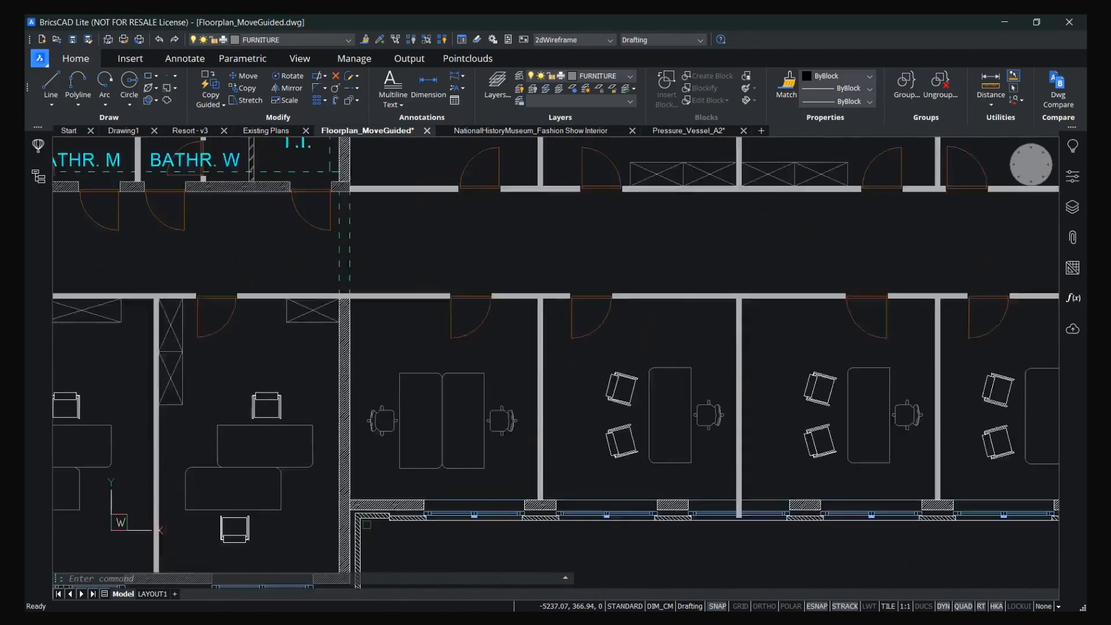
pyautogui.scroll(2, 566, 401)
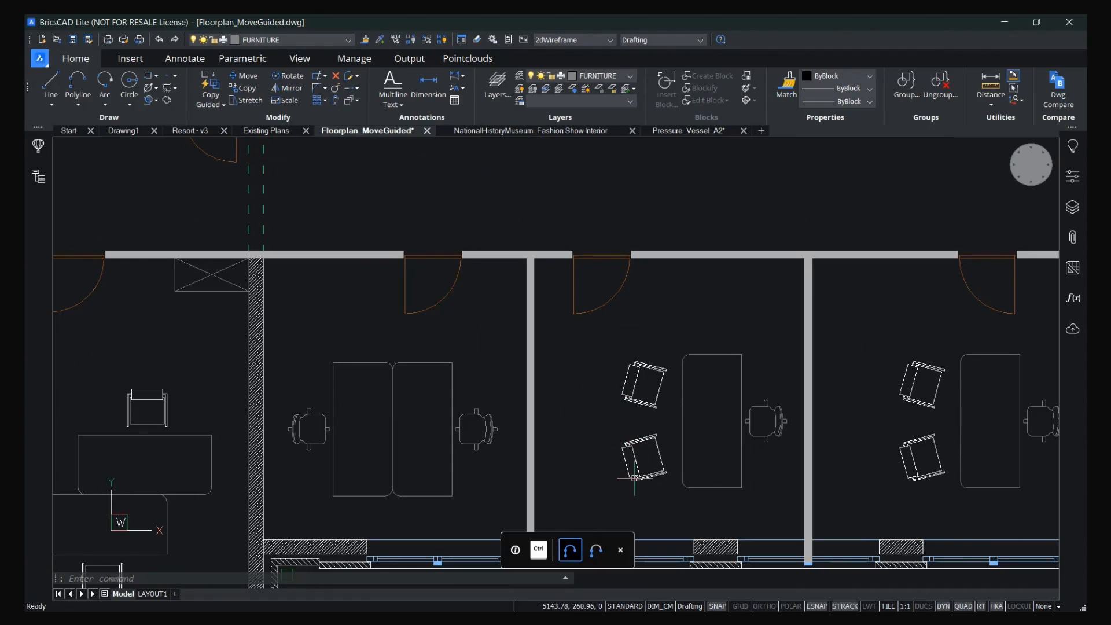
pyautogui.moveTo(636, 403); pyautogui.dragTo(574, 331, button='middle')
pyautogui.scroll(2, 577, 364)
pyautogui.click(613, 434)
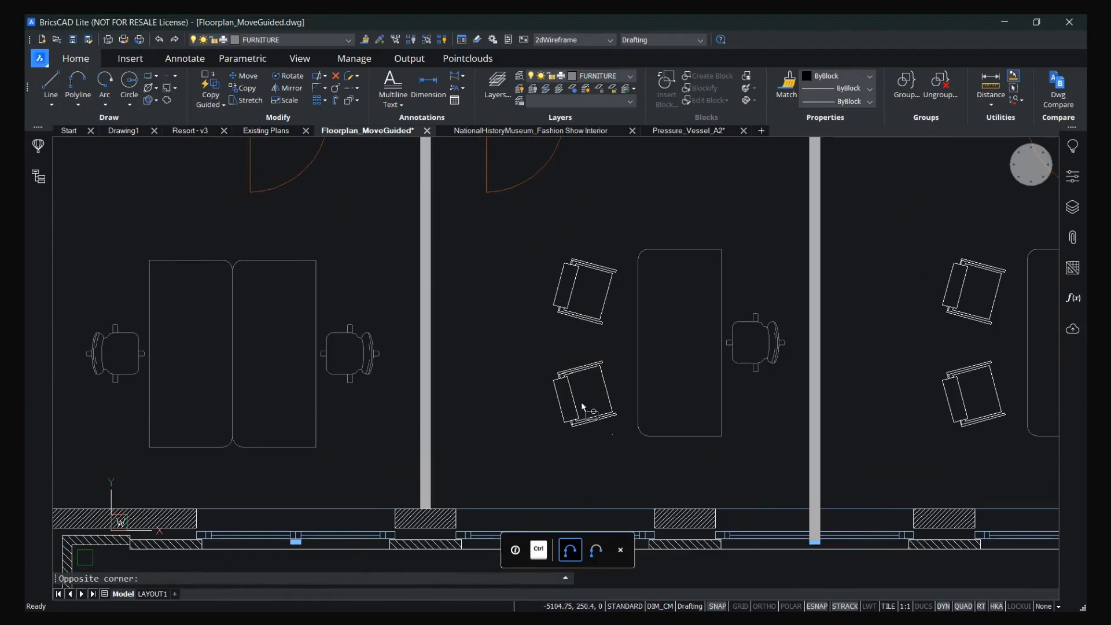
pyautogui.click(523, 354)
pyautogui.click(1072, 176)
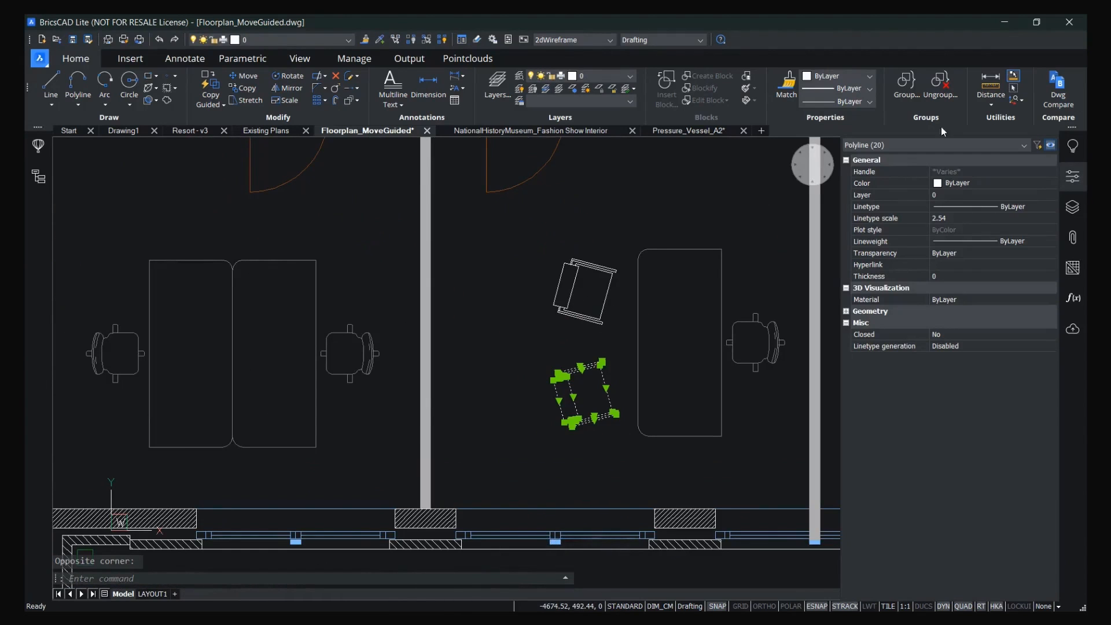
pyautogui.click(1074, 178)
pyautogui.press('Escape')
# Start Blockify on the chair below the desks beside Meeting Room 12.2, with the backrest's lower-left corner as insertion point.
pyautogui.scroll(-2, 501, 345)
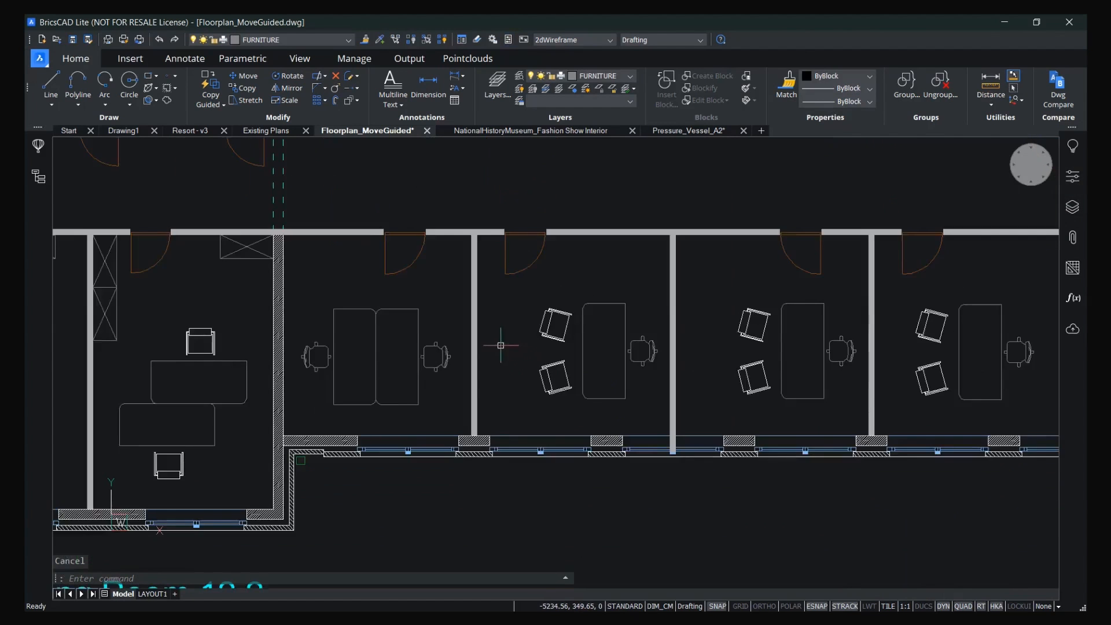
pyautogui.moveTo(501, 346); pyautogui.dragTo(850, 273, button='middle')
pyautogui.scroll(3, 532, 403)
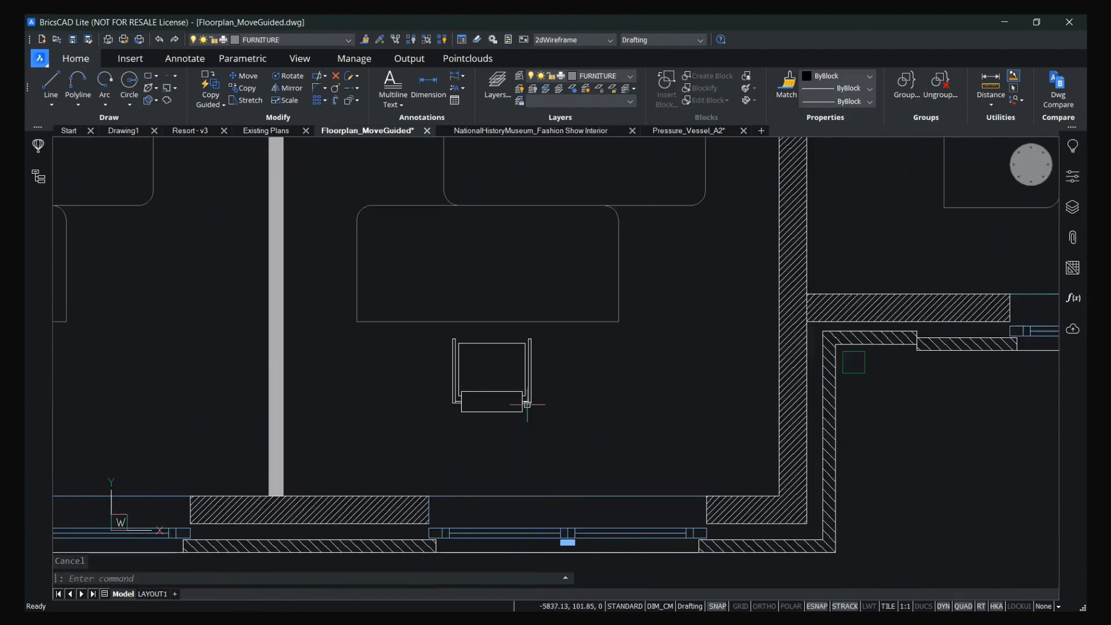
pyautogui.click(528, 483)
pyautogui.scroll(2, 529, 483)
pyautogui.moveTo(452, 280); pyautogui.dragTo(531, 387, button='middle')
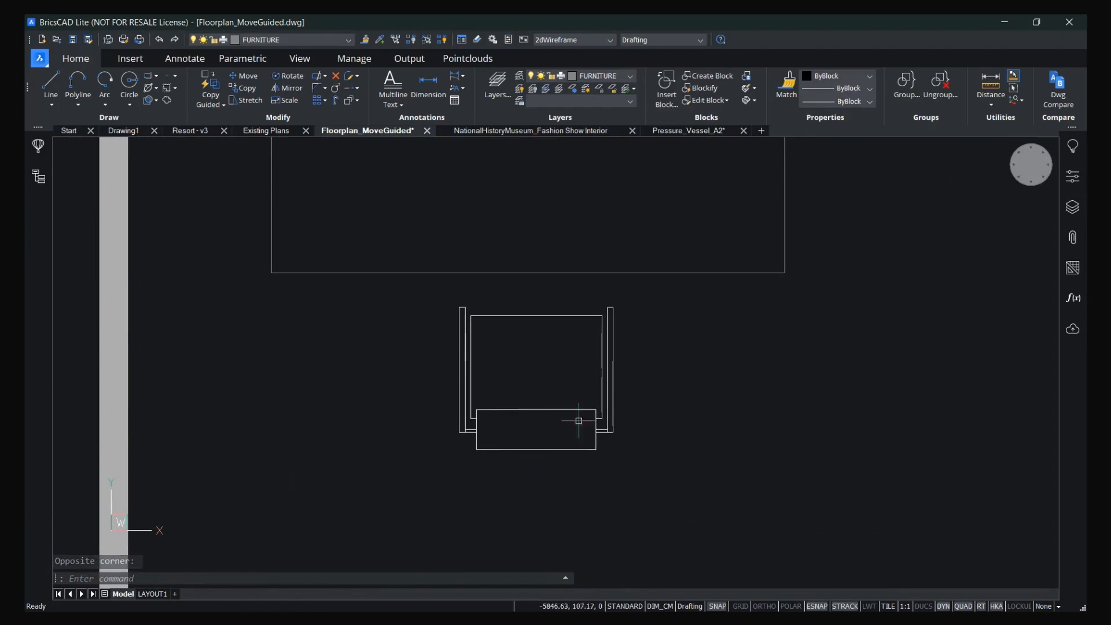
pyautogui.click(417, 303)
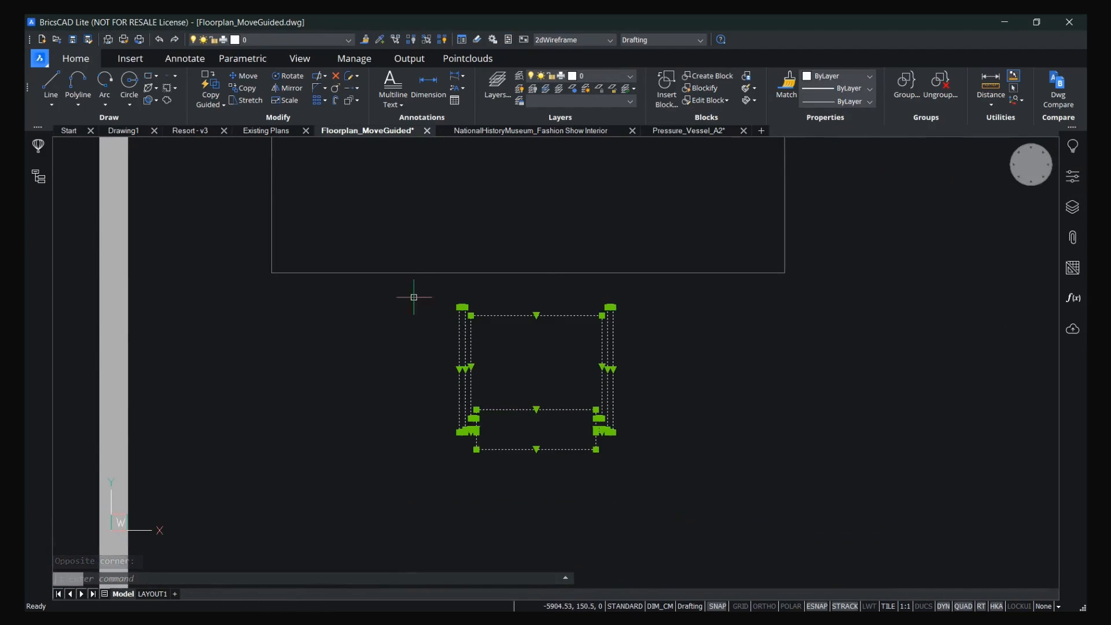
pyautogui.click(702, 89)
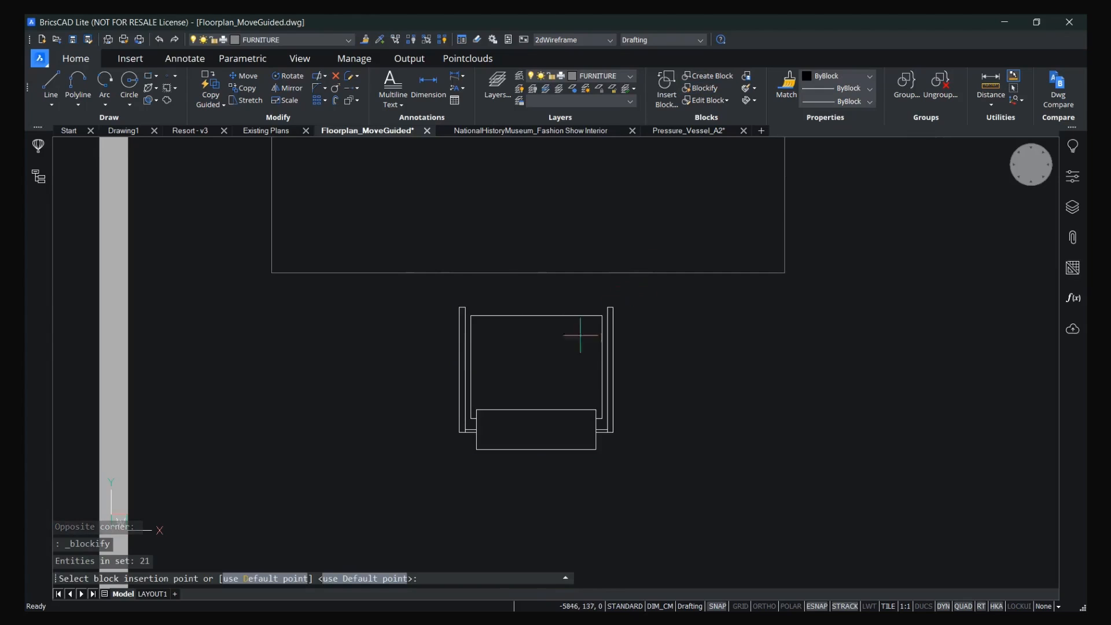
pyautogui.click(477, 453)
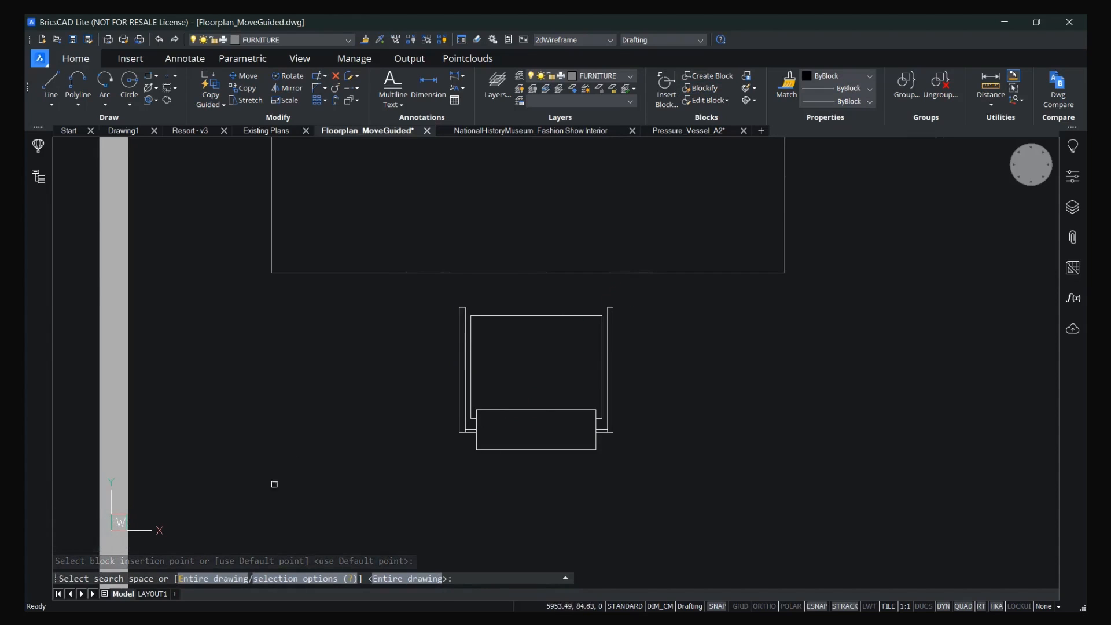
# Limit the search space to a window around the east wing and Meeting Room 12.2, and name the block "chair".
pyautogui.scroll(-6, 349, 448)
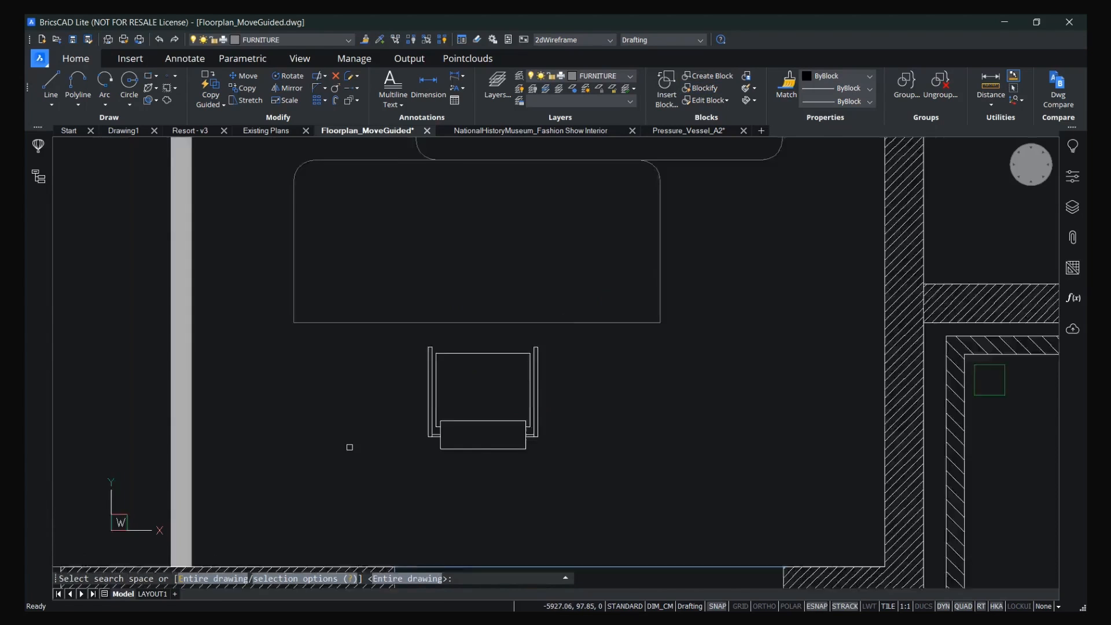
pyautogui.click(827, 487)
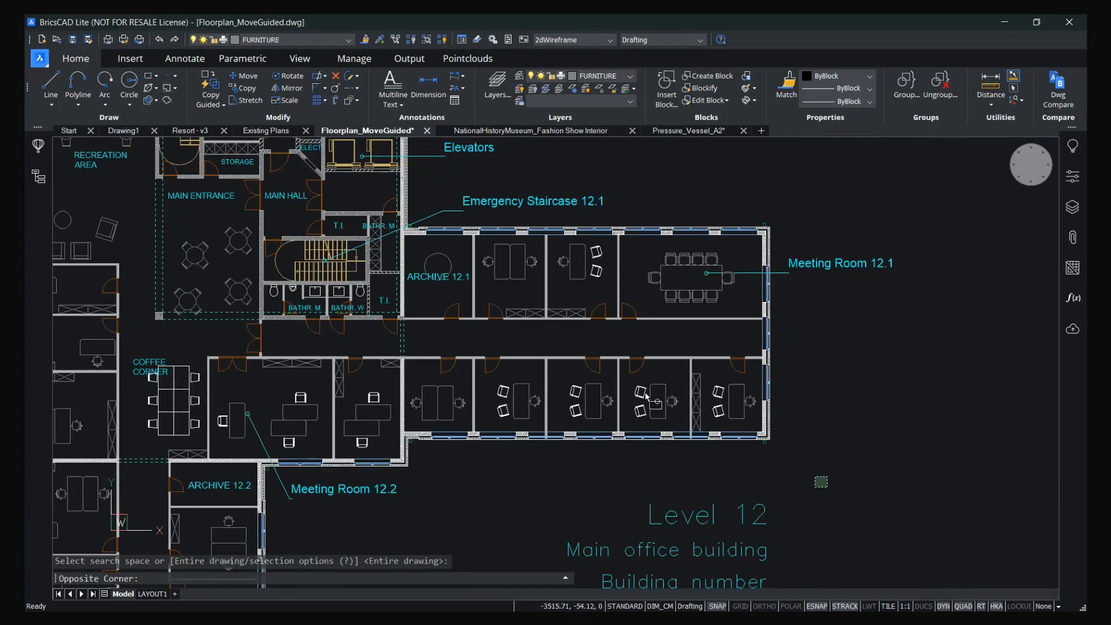
pyautogui.click(210, 210)
pyautogui.press('Return')
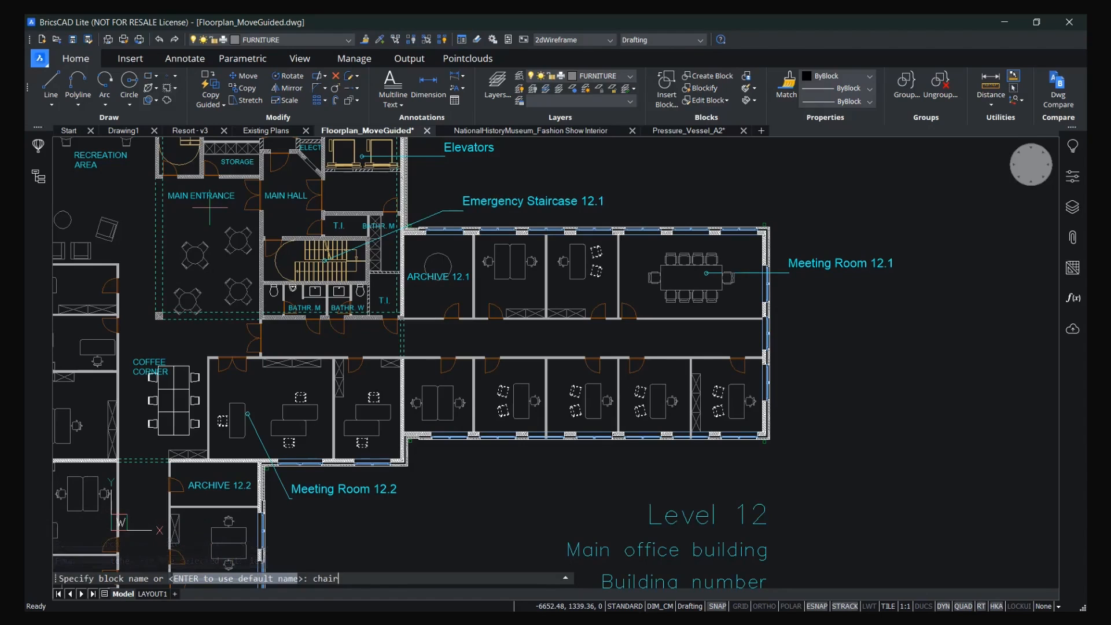
pyautogui.press('Return')
# Open the chair block below the desks beside Meeting Room 12.2 for editing in the block editor.
pyautogui.scroll(2, 378, 471)
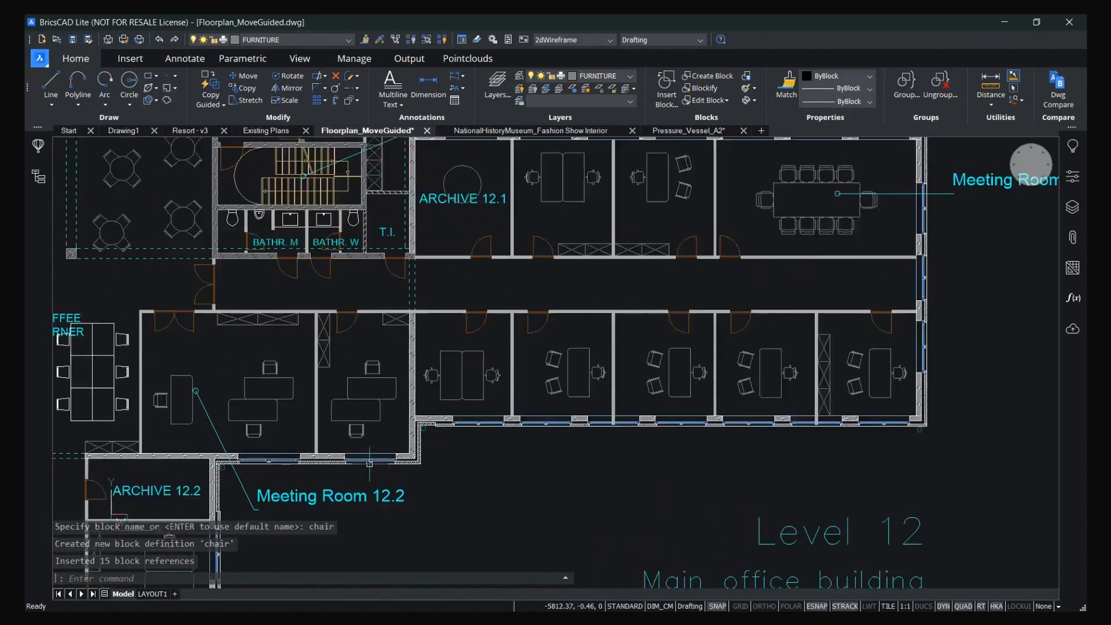
pyautogui.scroll(5, 369, 463)
pyautogui.click(503, 422)
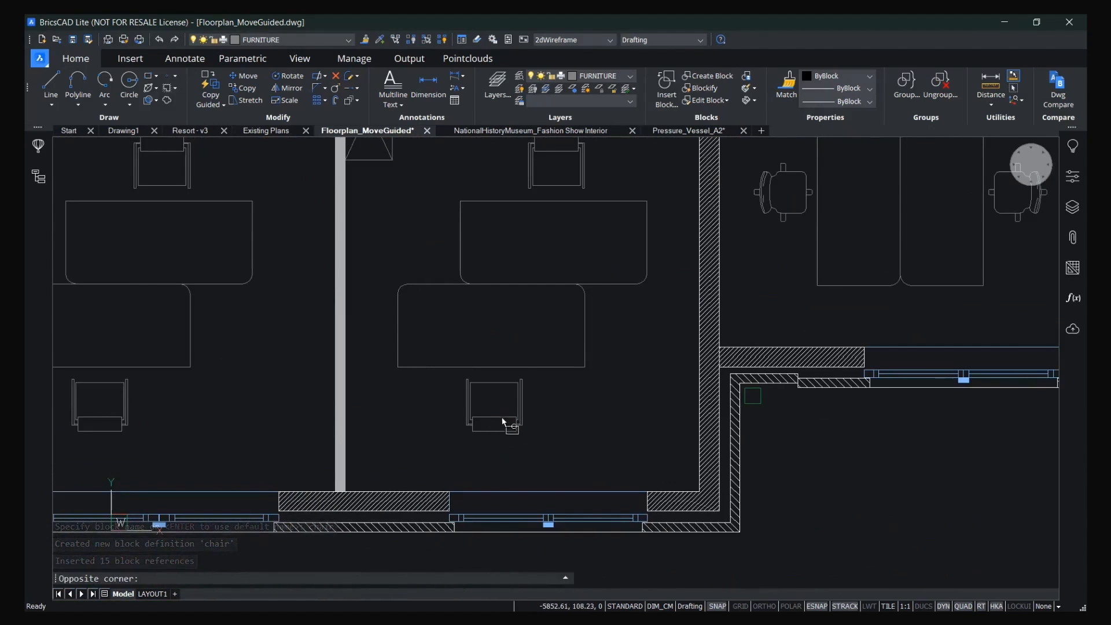
pyautogui.click(496, 413)
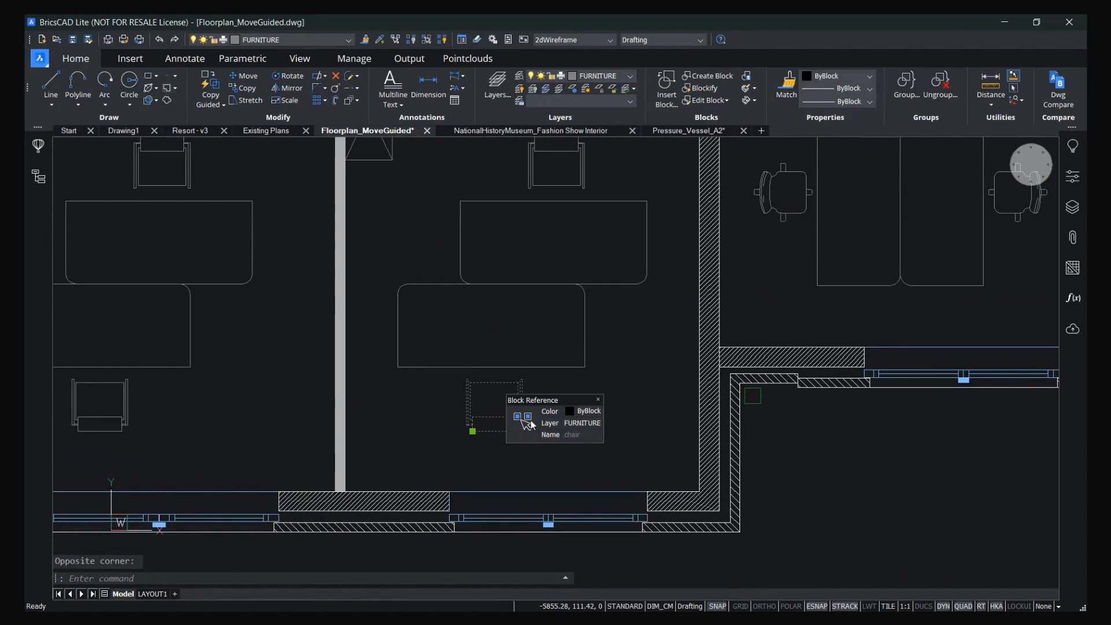
pyautogui.click(598, 435)
pyautogui.moveTo(548, 460); pyautogui.dragTo(522, 452)
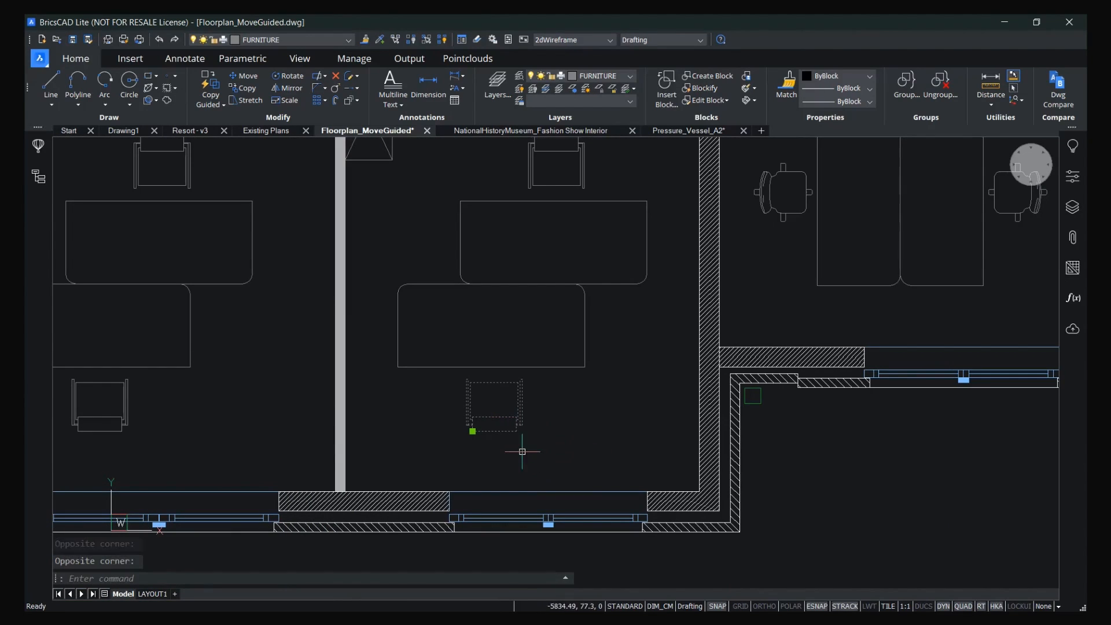
pyautogui.doubleClick(500, 416)
pyautogui.click(623, 401)
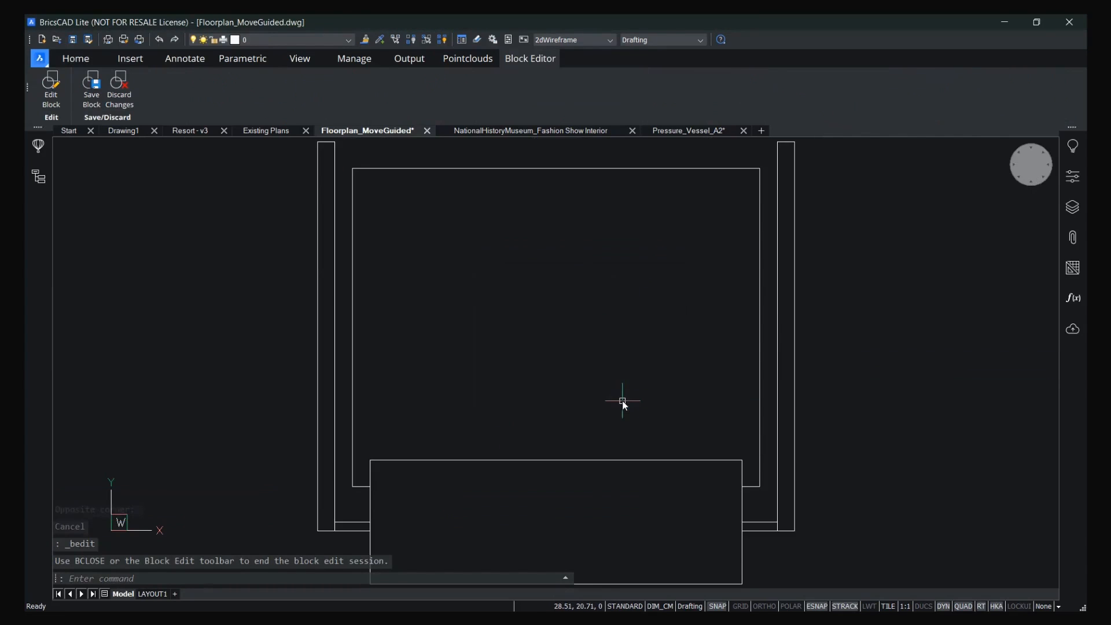
# Draw a vertical line through the middle of the chair's backrest, from its upper edge to its lower edge.
pyautogui.scroll(-3, 623, 400)
pyautogui.moveTo(621, 389); pyautogui.dragTo(548, 392, button='middle')
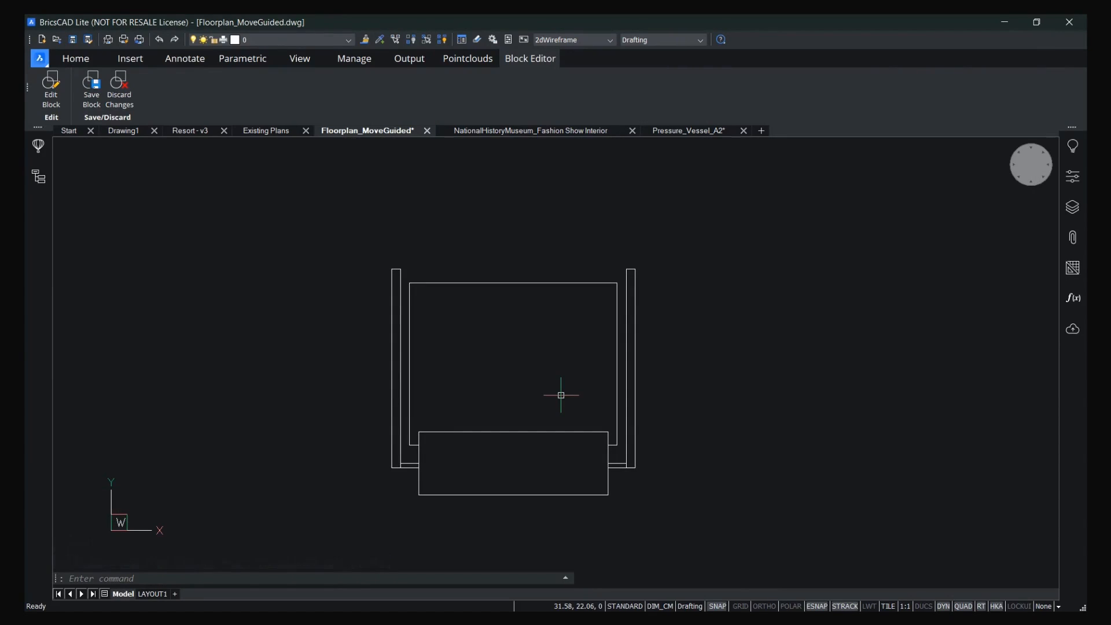
pyautogui.scroll(2, 524, 458)
pyautogui.write('l')
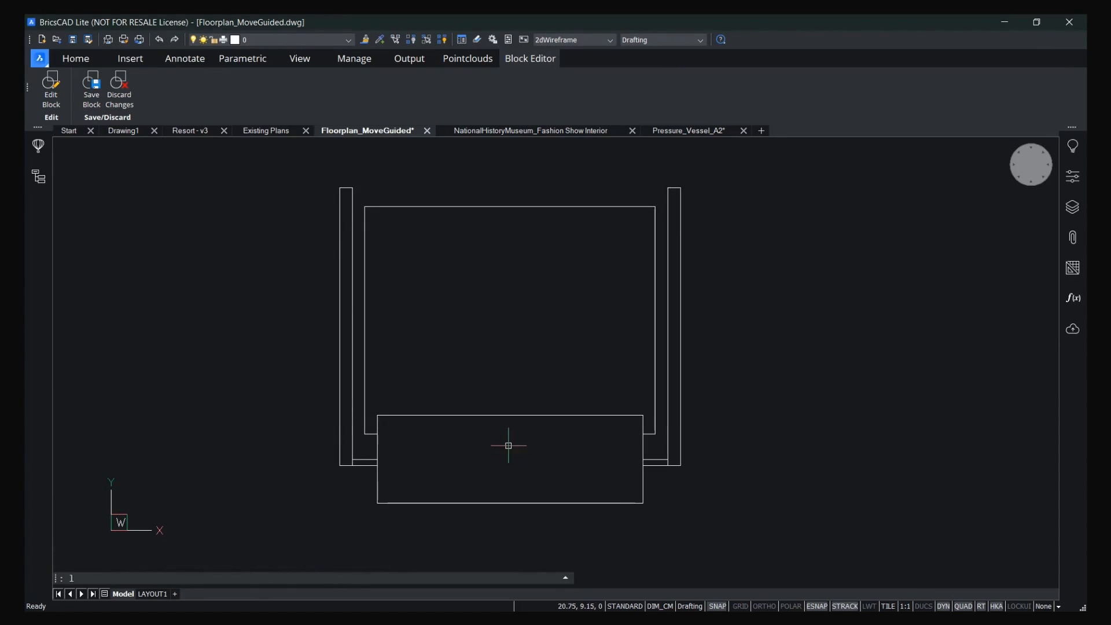
pyautogui.press('Return')
pyautogui.click(507, 416)
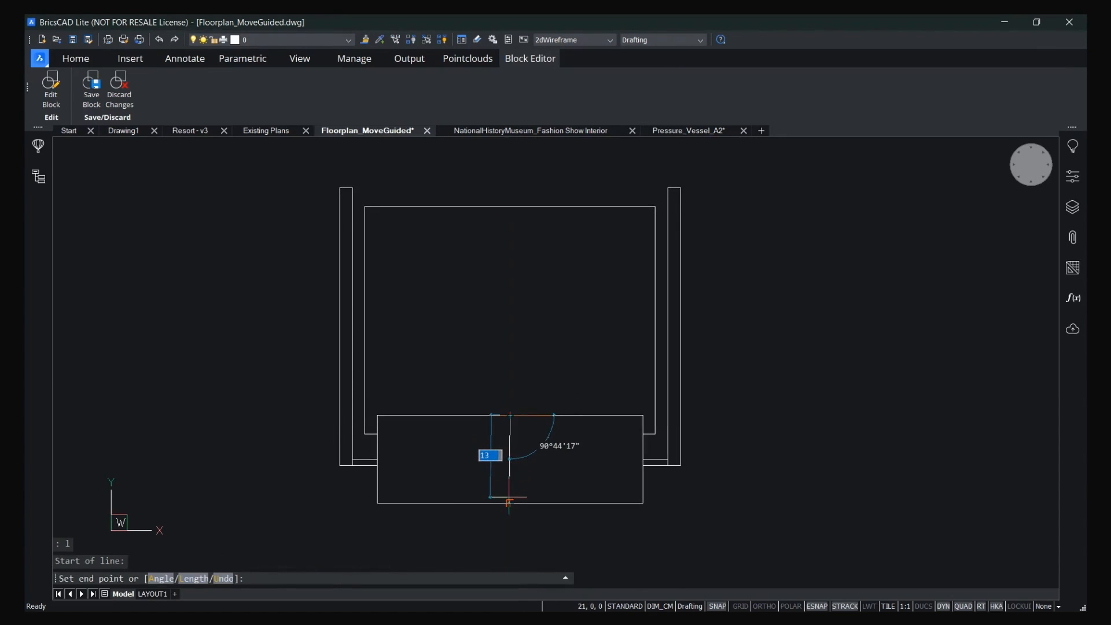
pyautogui.click(510, 501)
pyautogui.press('Return')
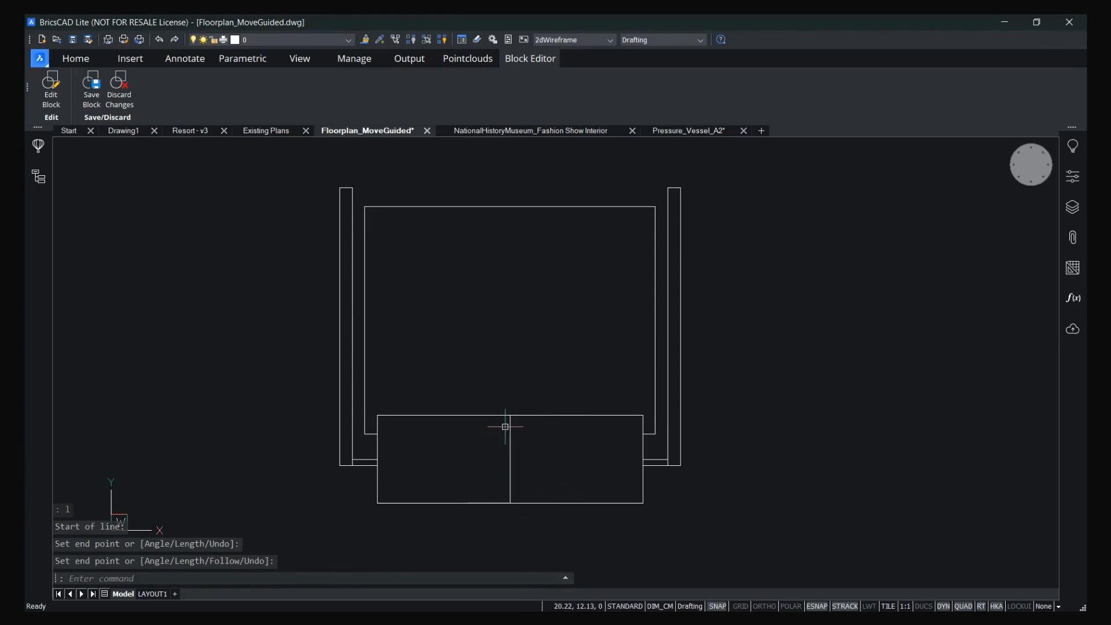
# Autoconstrain the chair's seat outline, including the short segments that meet the backrest on both sides.
pyautogui.click(243, 59)
pyautogui.click(932, 110)
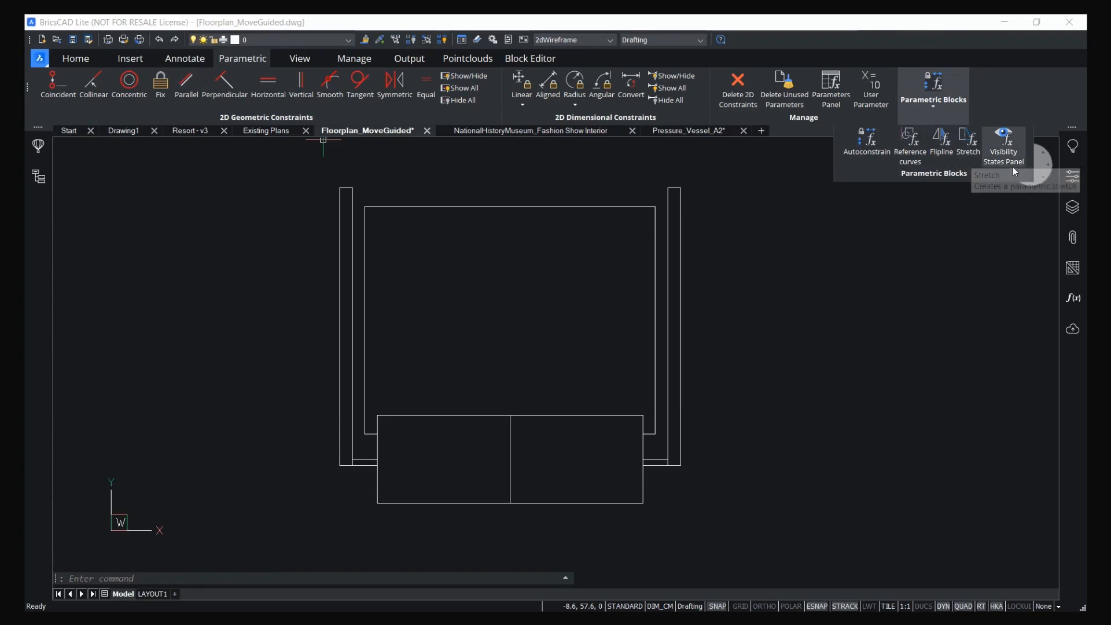
pyautogui.click(867, 154)
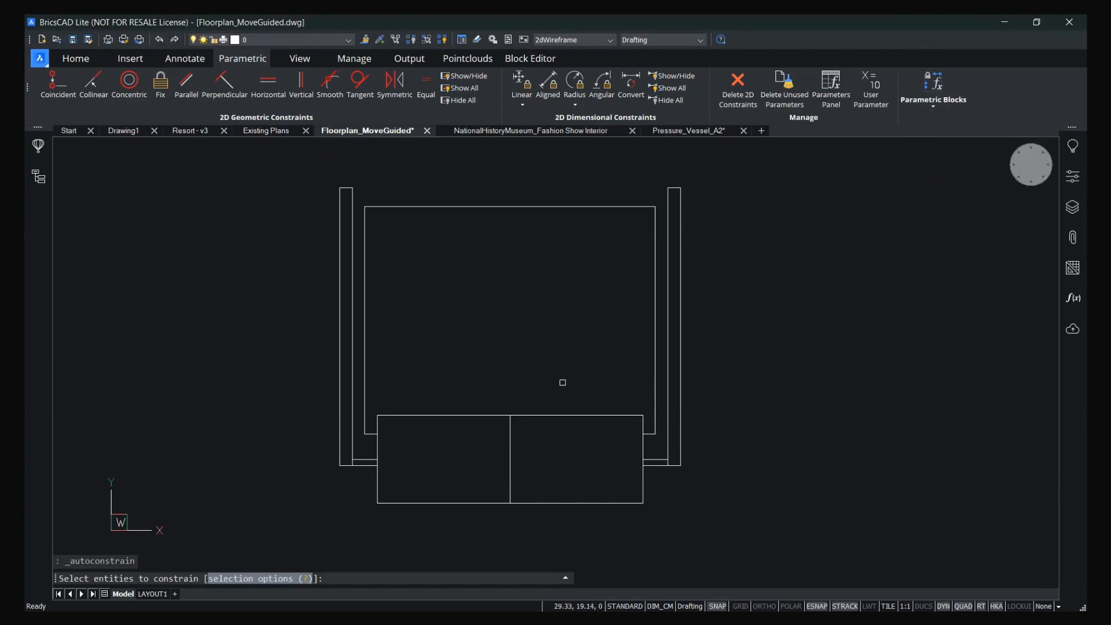
pyautogui.click(368, 442)
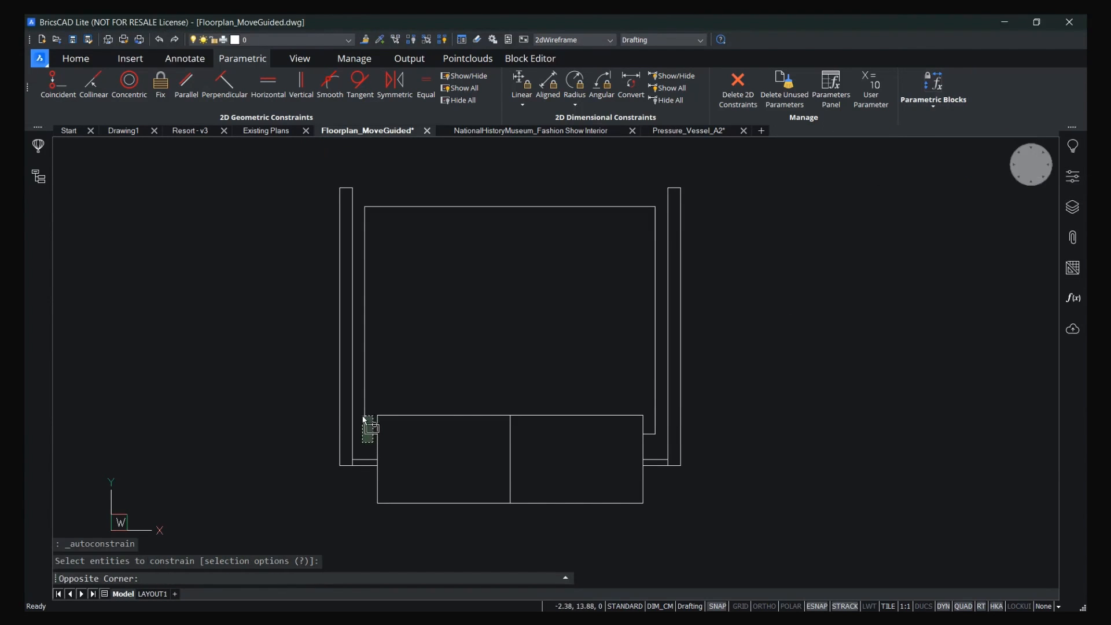
pyautogui.click(364, 417)
pyautogui.click(506, 248)
pyautogui.click(462, 184)
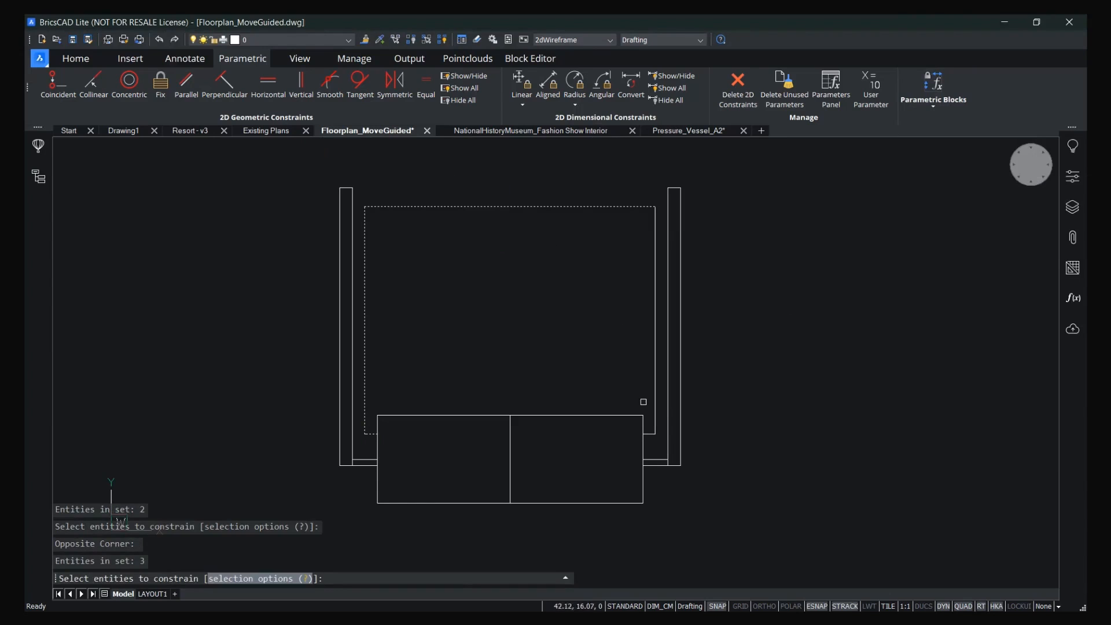
pyautogui.click(663, 439)
pyautogui.click(605, 337)
pyautogui.press('Return')
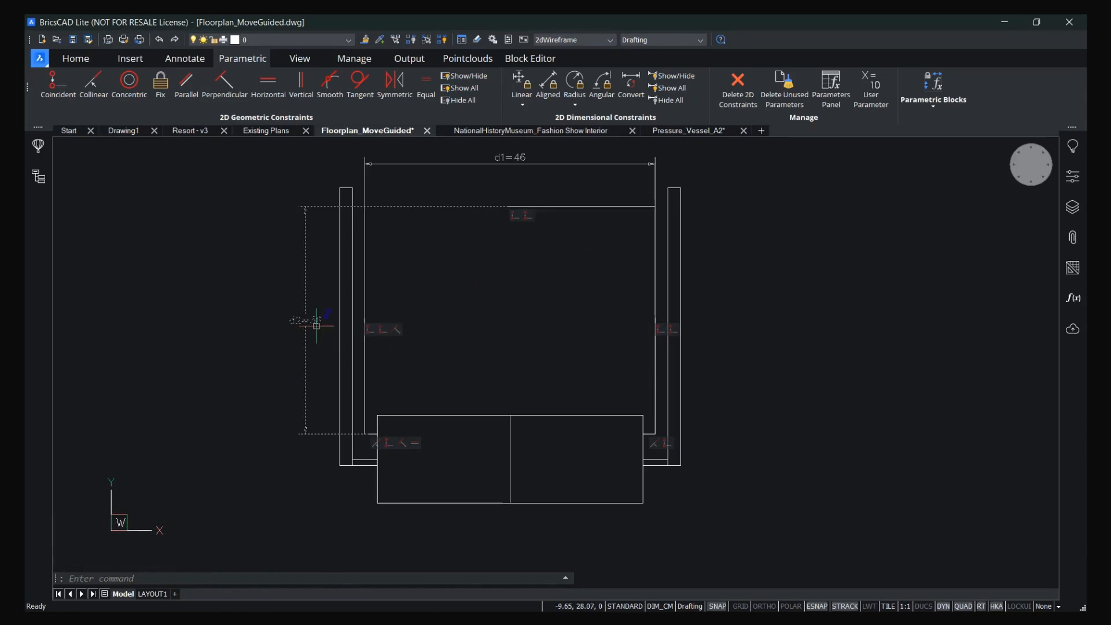
# Show the block's parameters and animate the seat width parameter d1.
pyautogui.click(1067, 308)
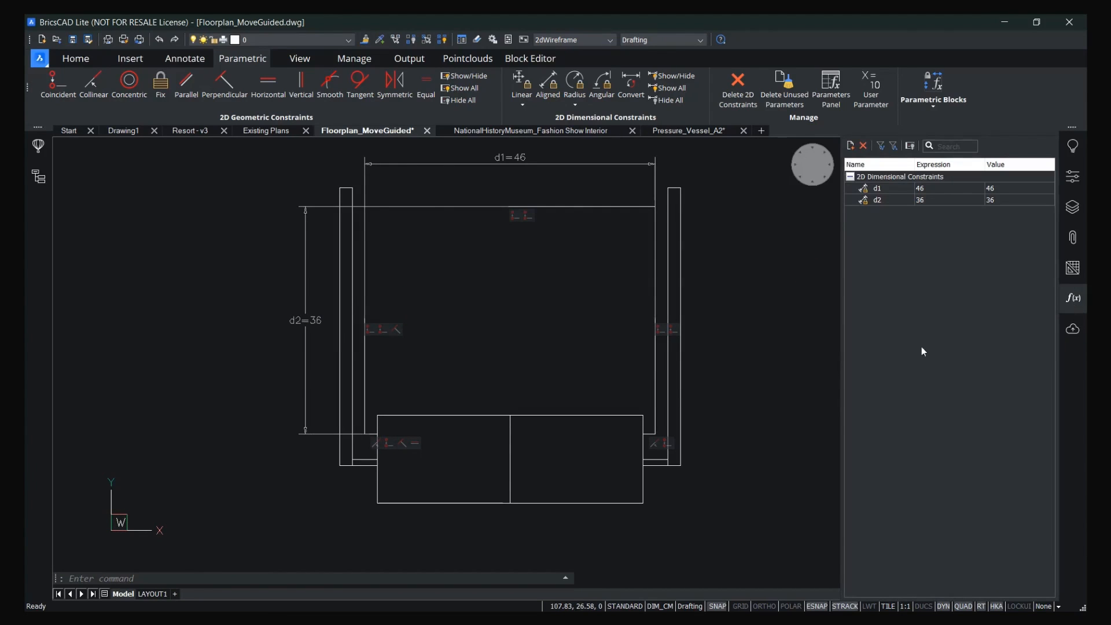
pyautogui.rightClick(890, 190)
pyautogui.click(923, 227)
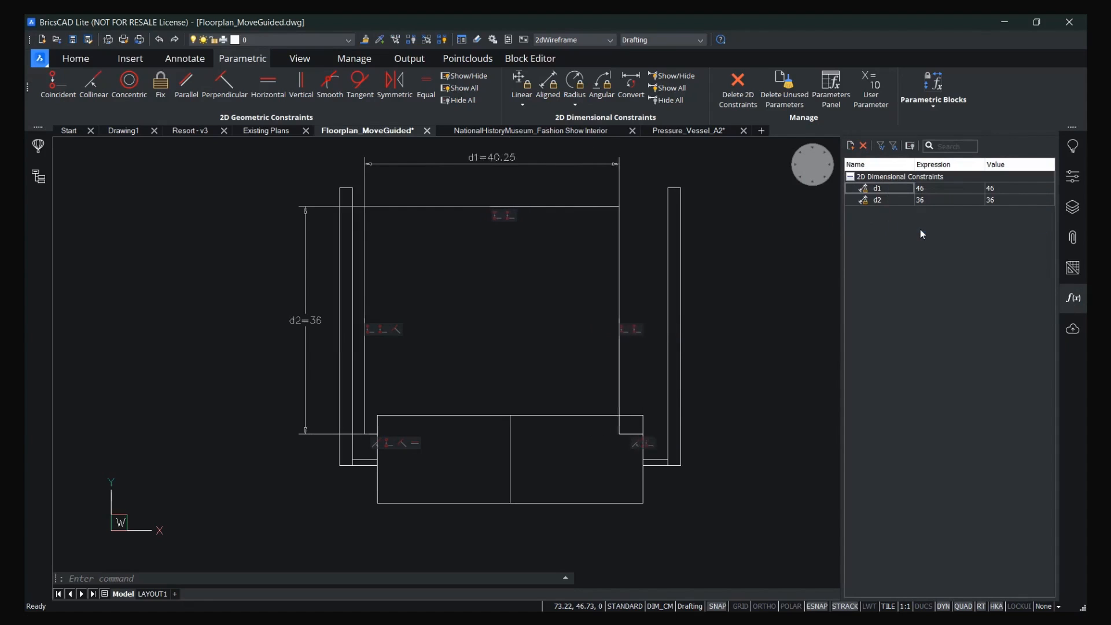
# Turn off the Exposed setting of the seat width parameter d1.
pyautogui.rightClick(901, 190)
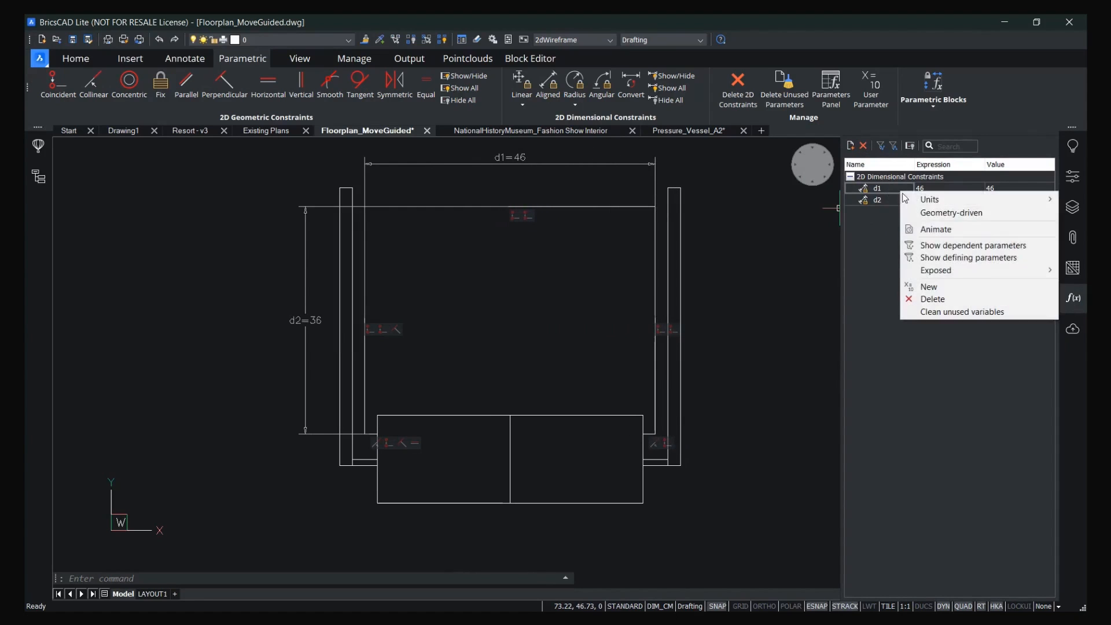
pyautogui.moveTo(925, 271)
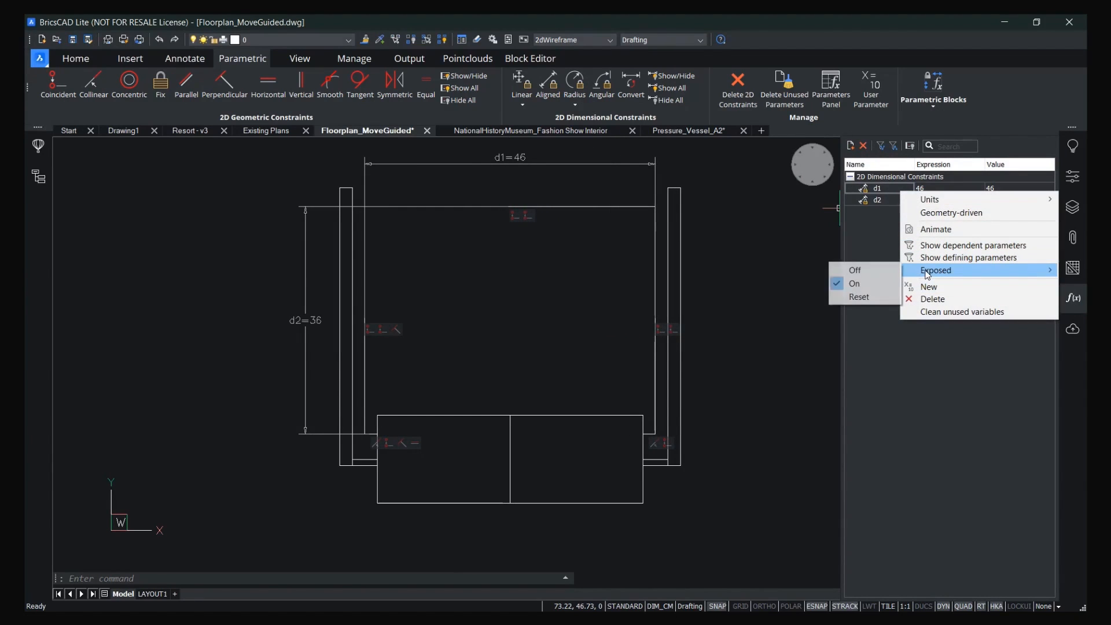
pyautogui.click(861, 271)
# Animate the seat depth parameter d2 and rename it Seatdepth.
pyautogui.rightClick(884, 199)
pyautogui.click(906, 237)
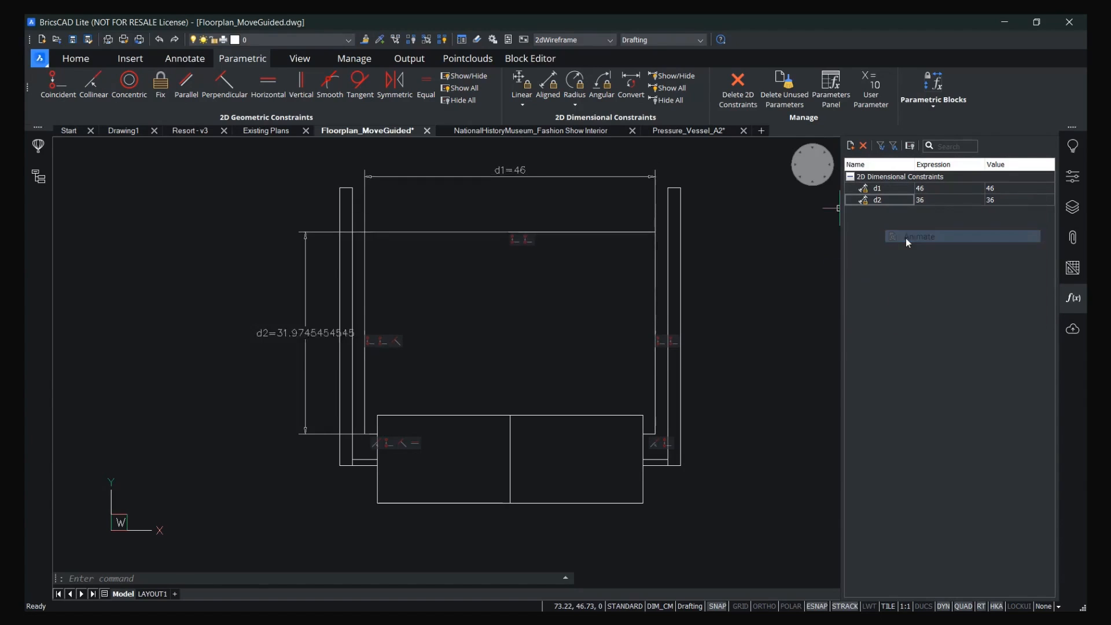
pyautogui.doubleClick(894, 200)
pyautogui.write('Sea')
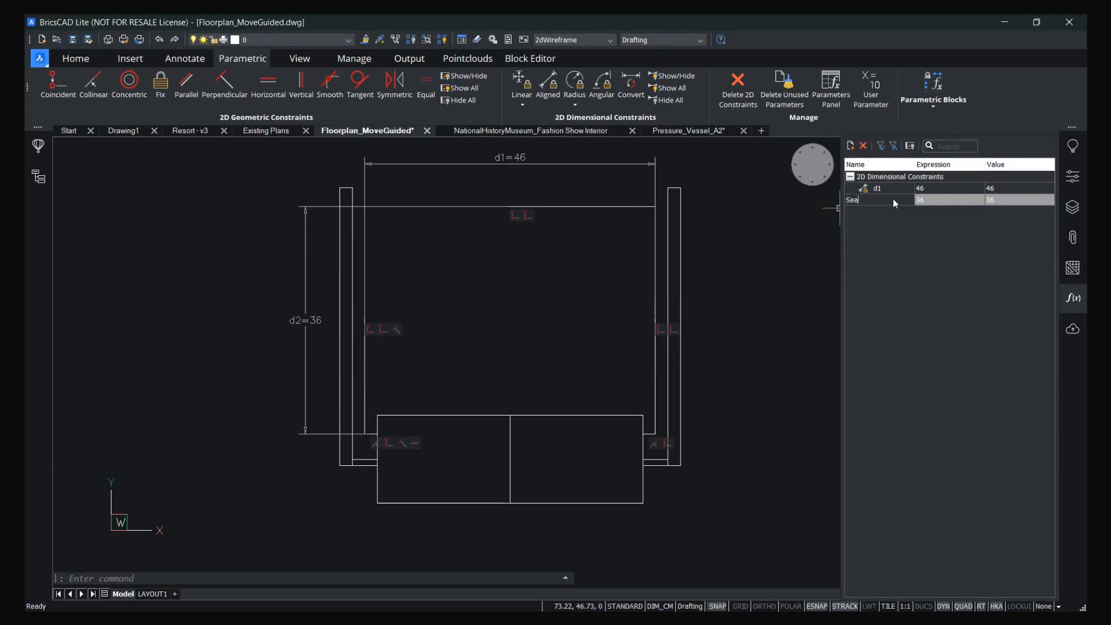
pyautogui.write('tdepth')
pyautogui.press('Return')
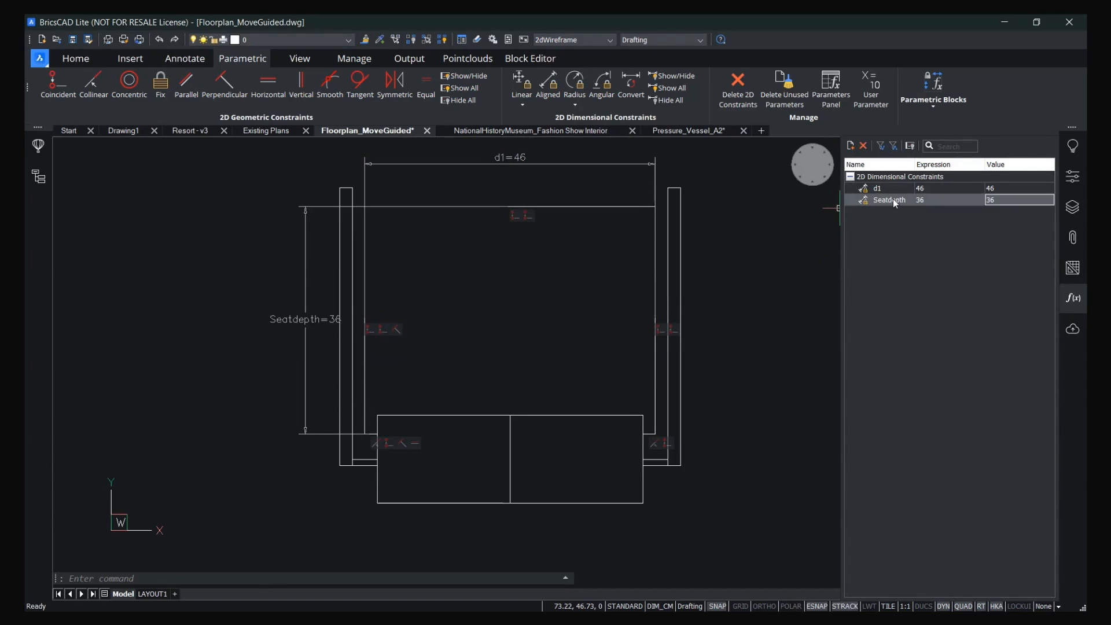
# Set the Seatdepth parameter to 30 and save the changes to the chair block.
pyautogui.click(937, 201)
pyautogui.doubleClick(936, 203)
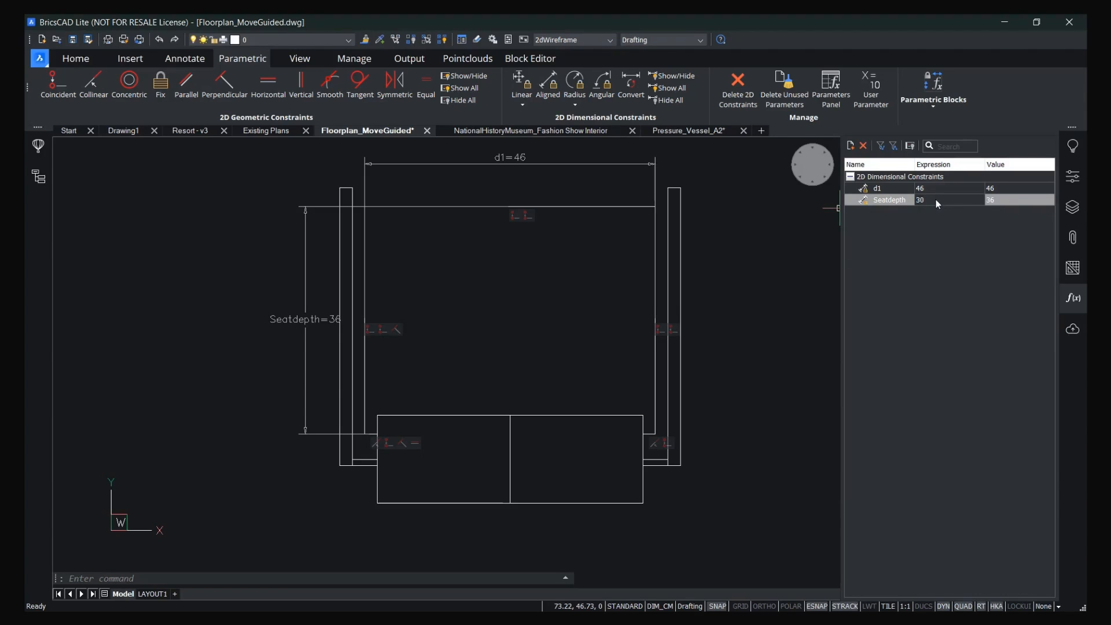
pyautogui.press('Return')
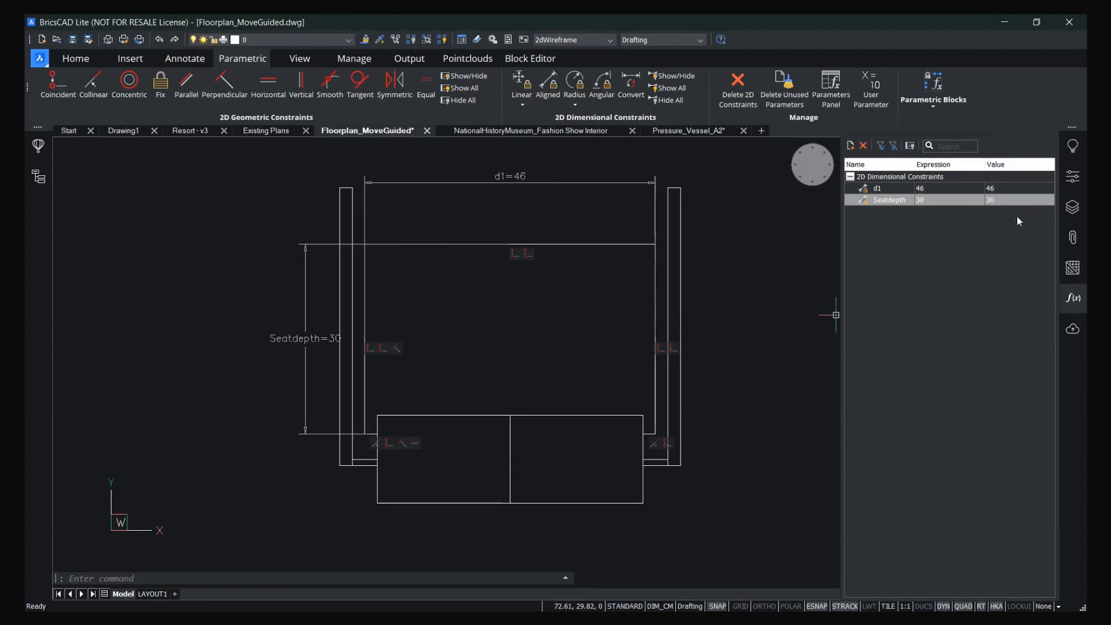
pyautogui.click(1074, 298)
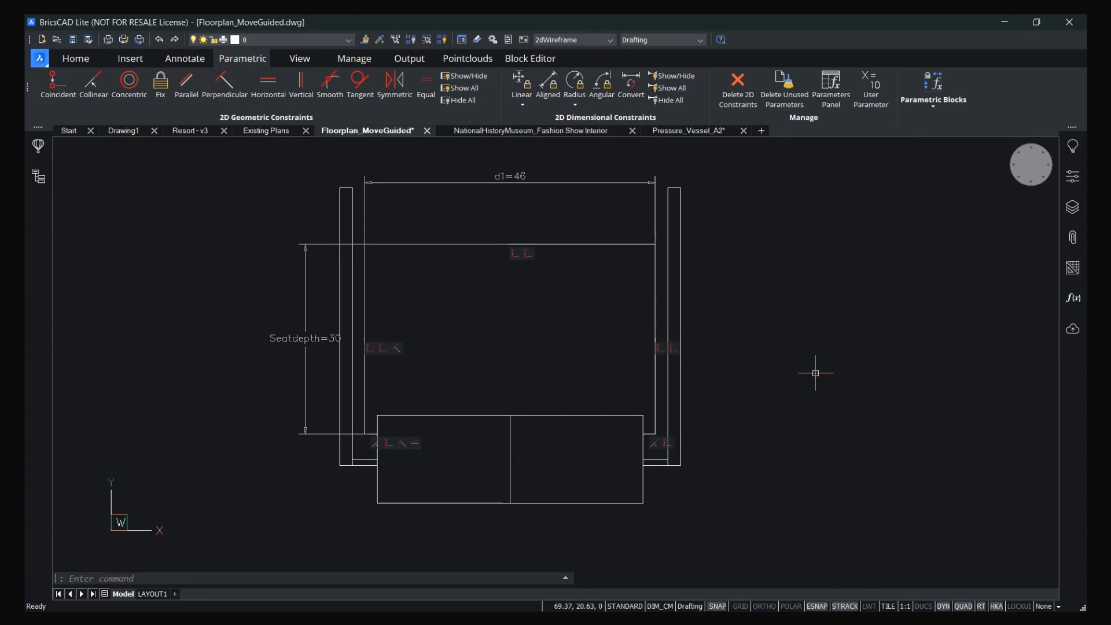
pyautogui.click(530, 59)
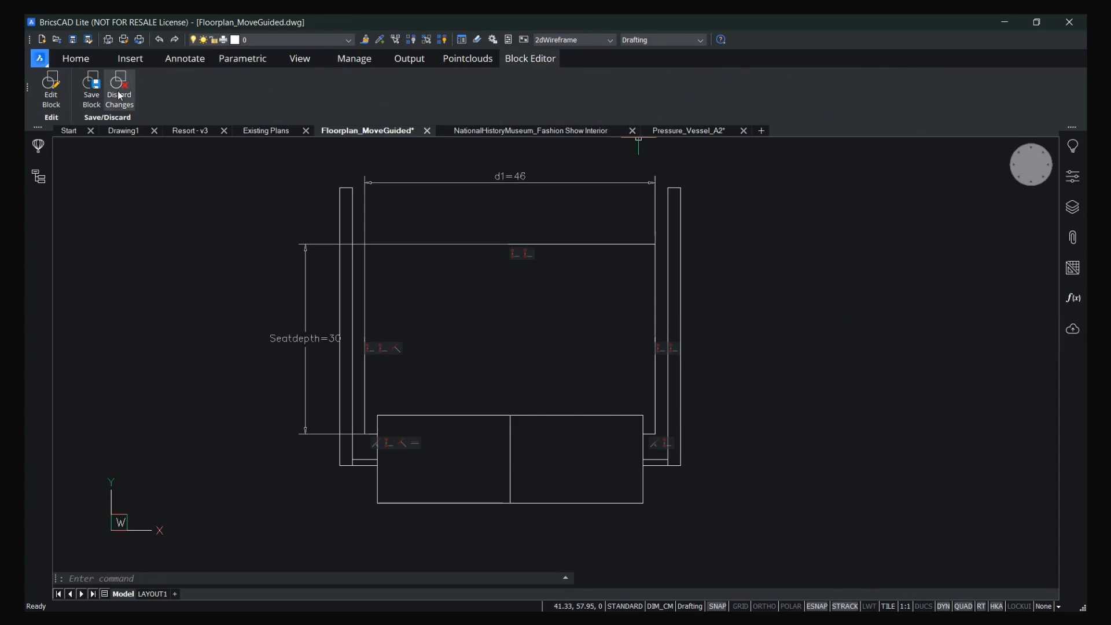
pyautogui.click(91, 87)
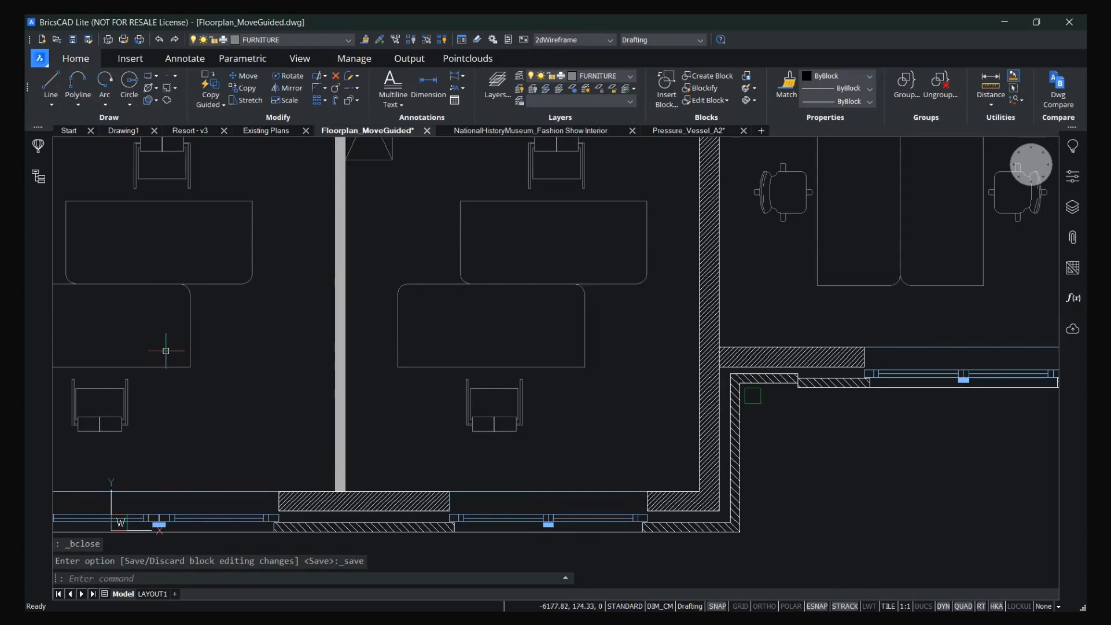
# In the chair block, set the color of the backrest's vertical middle line to ByLayer and save the block.
pyautogui.scroll(6, 495, 409)
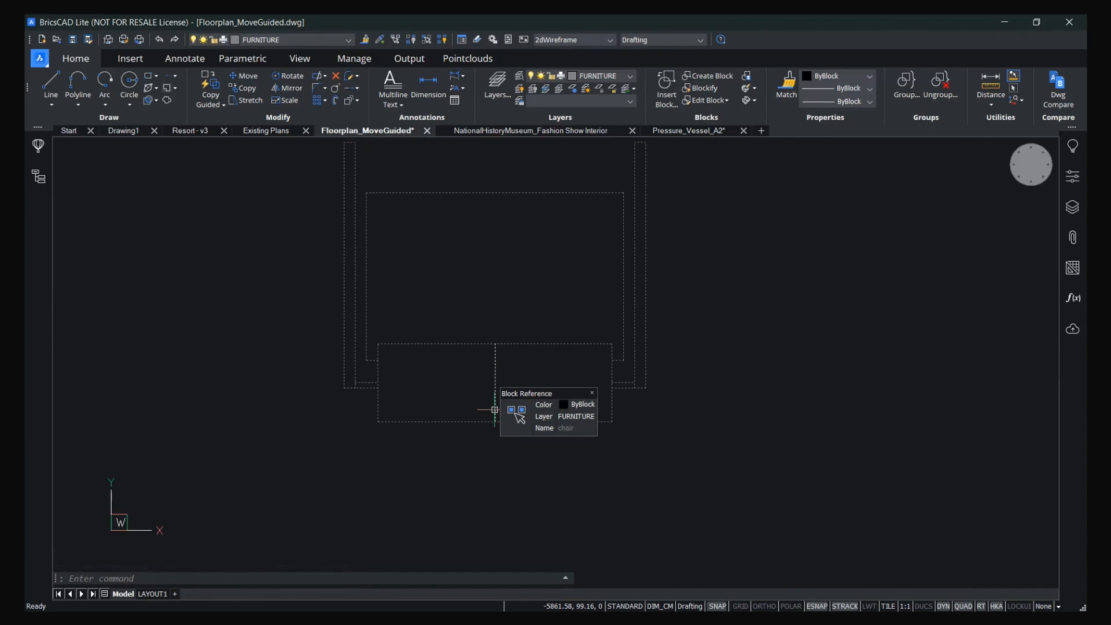
pyautogui.doubleClick(495, 409)
pyautogui.click(603, 400)
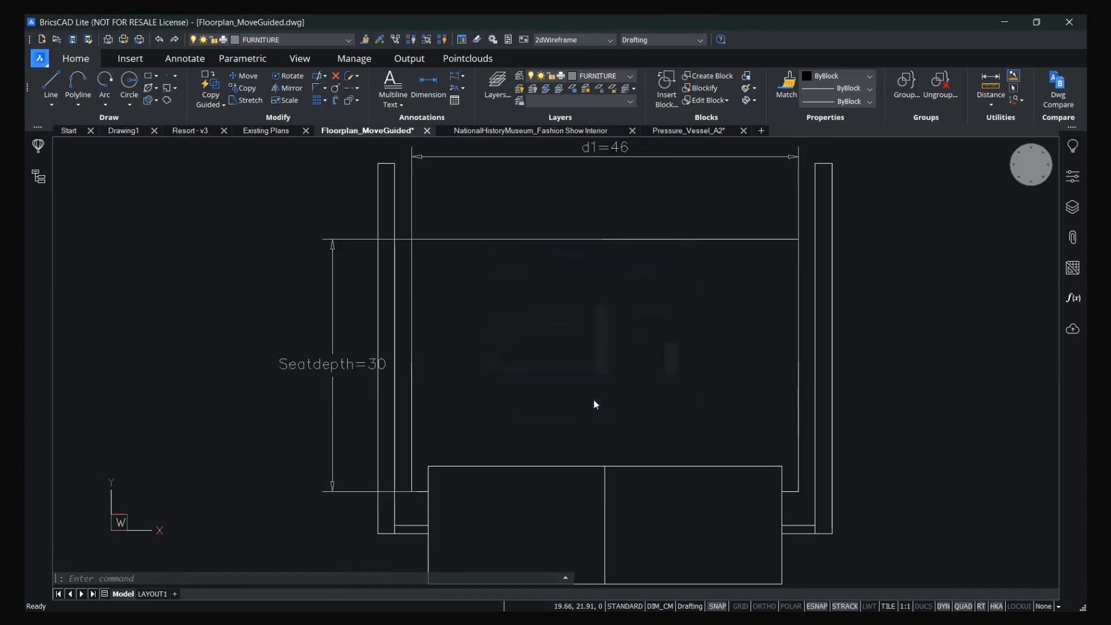
pyautogui.click(605, 501)
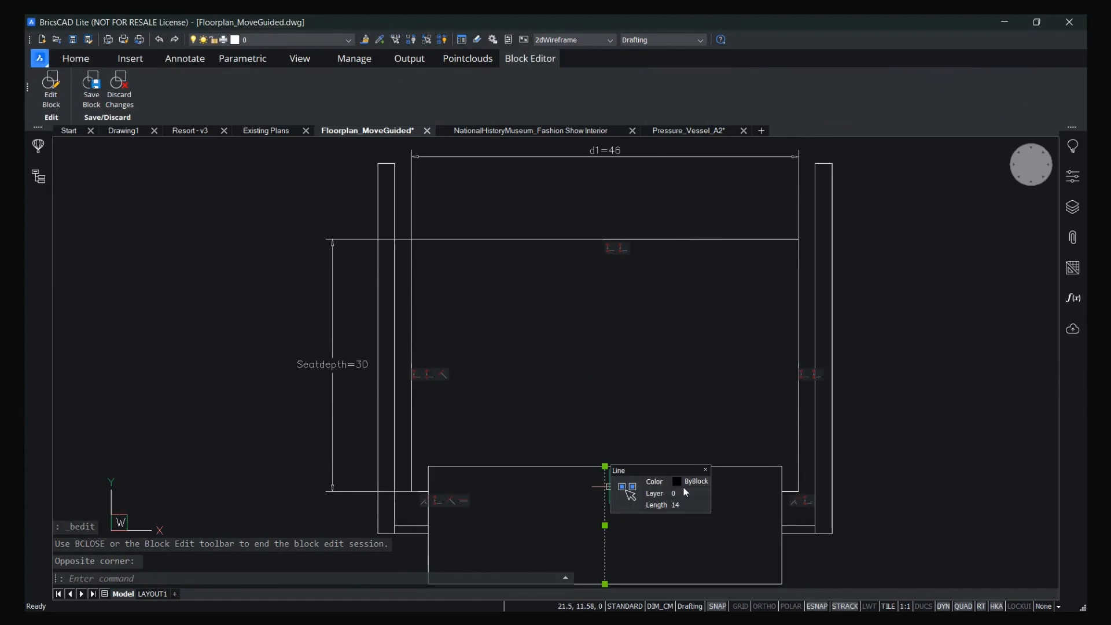
pyautogui.click(703, 484)
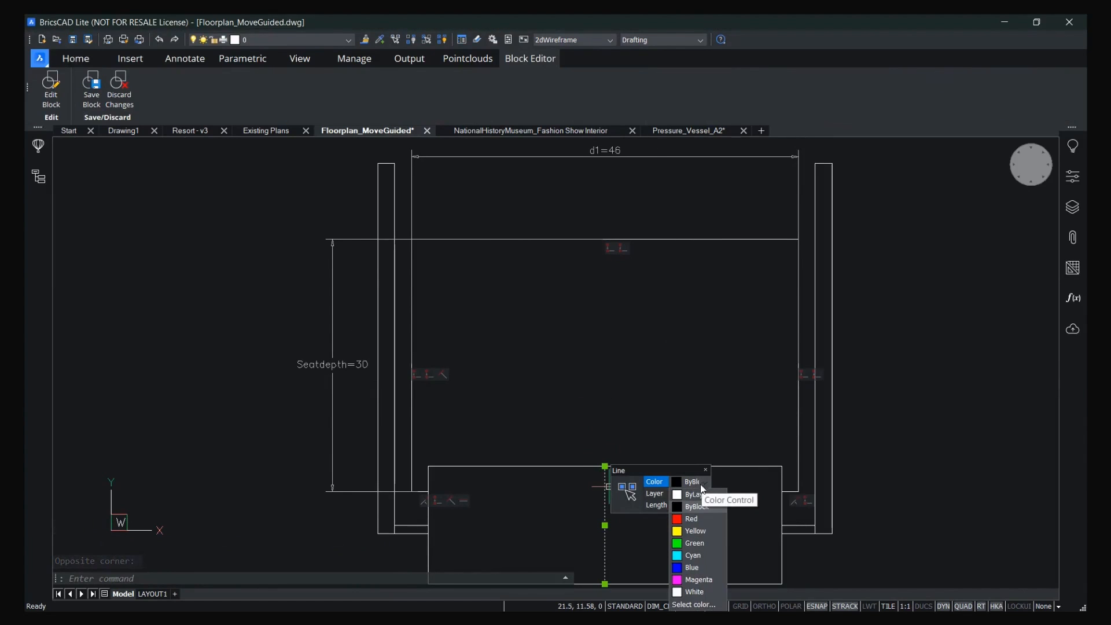
pyautogui.click(689, 494)
pyautogui.click(91, 86)
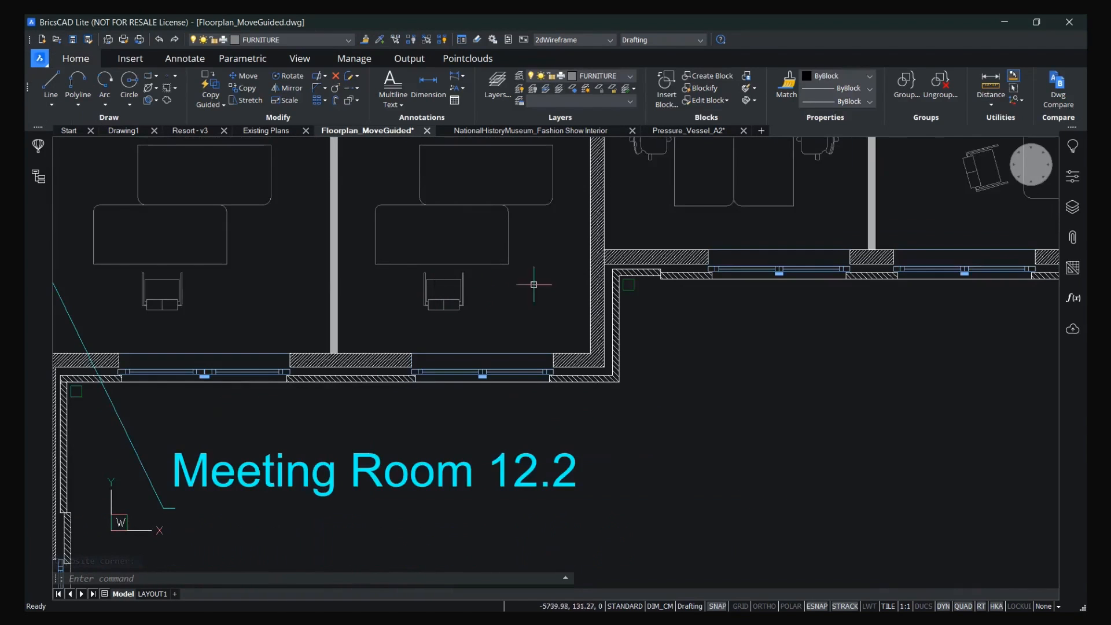
# Set Seatdepth to 45 for the lower visitor chair in the second lower-row office that has paired visitor chairs.
pyautogui.moveTo(478, 338); pyautogui.dragTo(149, 509, button='middle')
pyautogui.moveTo(640, 320)
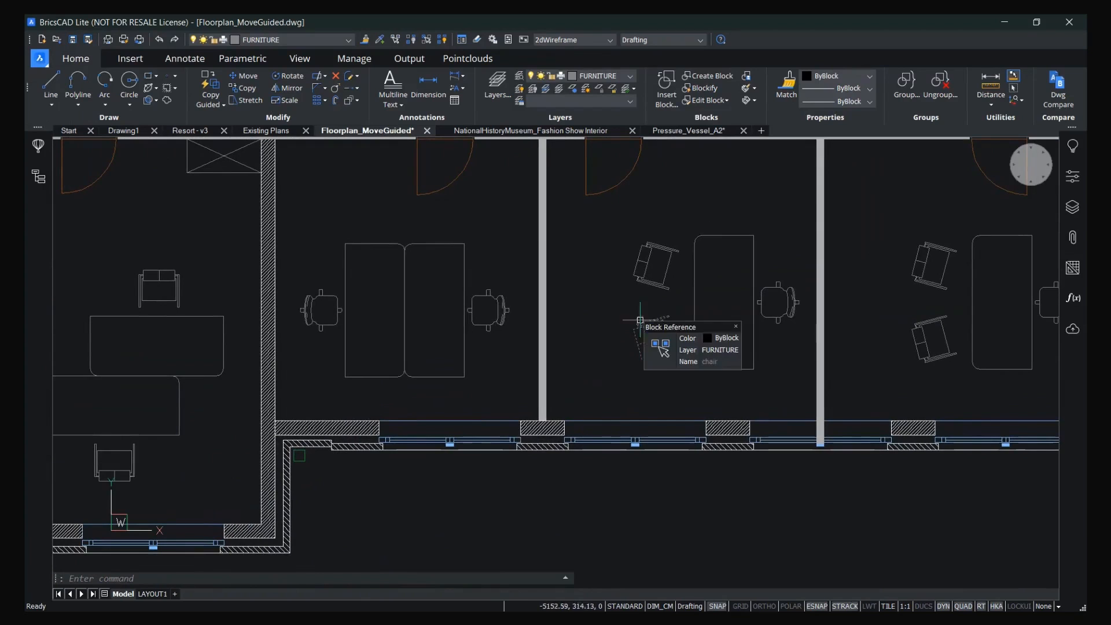
pyautogui.moveTo(616, 280); pyautogui.dragTo(426, 325, button='middle')
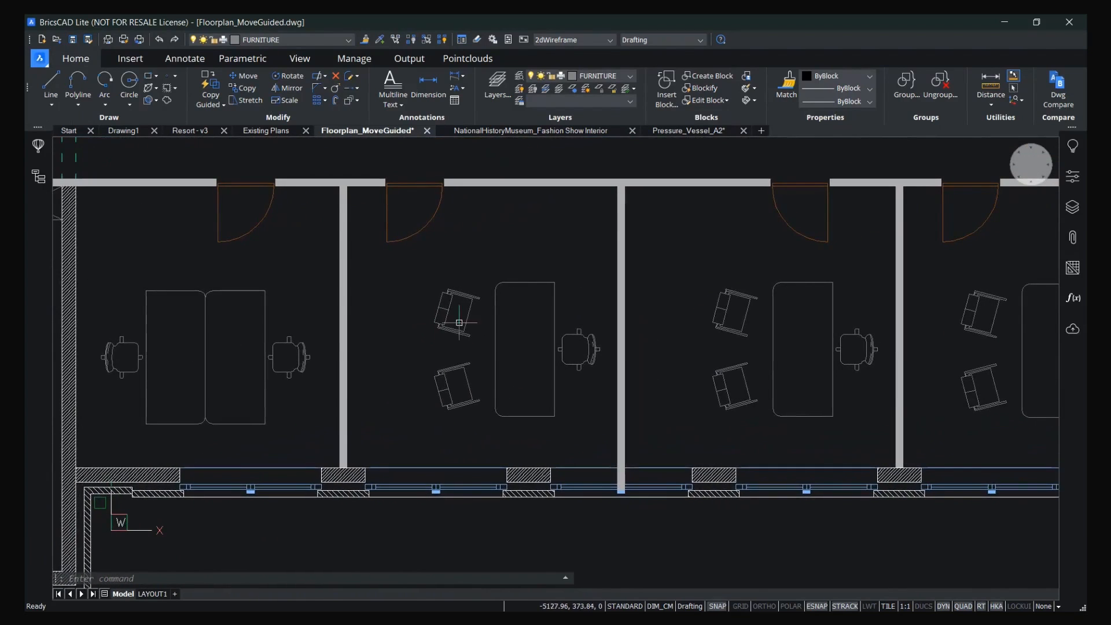
pyautogui.moveTo(731, 381); pyautogui.dragTo(556, 344, button='middle')
pyautogui.click(556, 340)
pyautogui.click(550, 331)
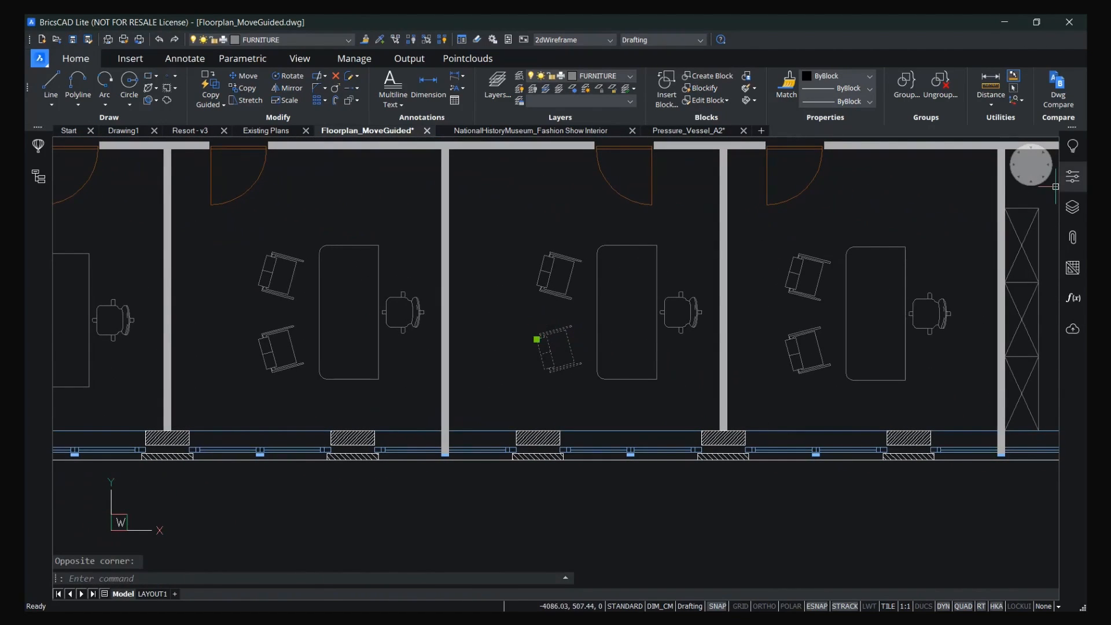
pyautogui.click(1073, 176)
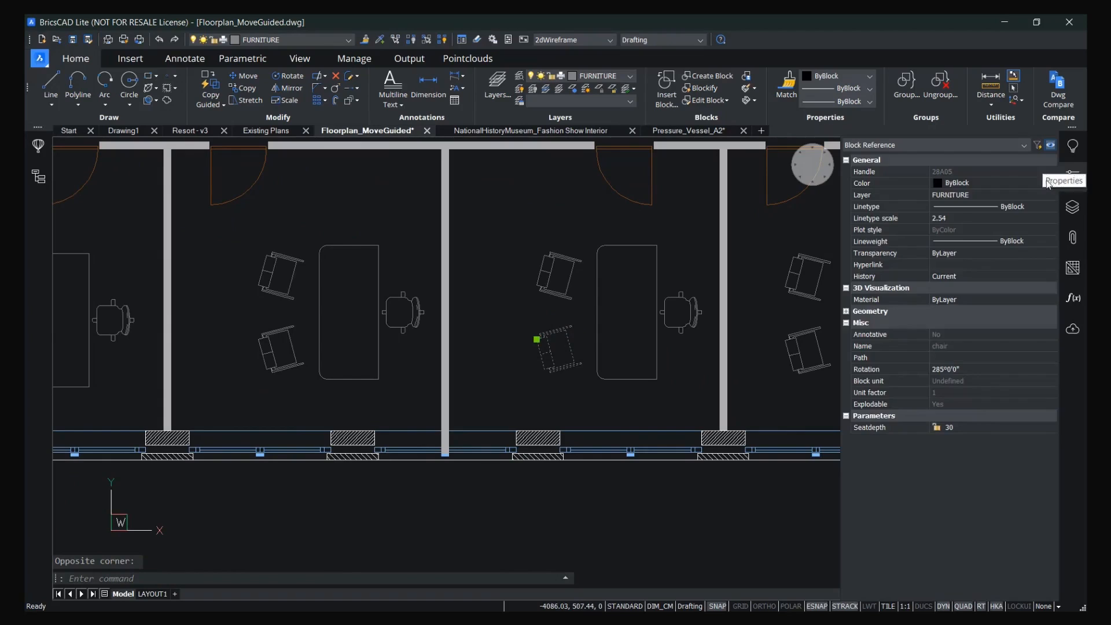
pyautogui.click(987, 425)
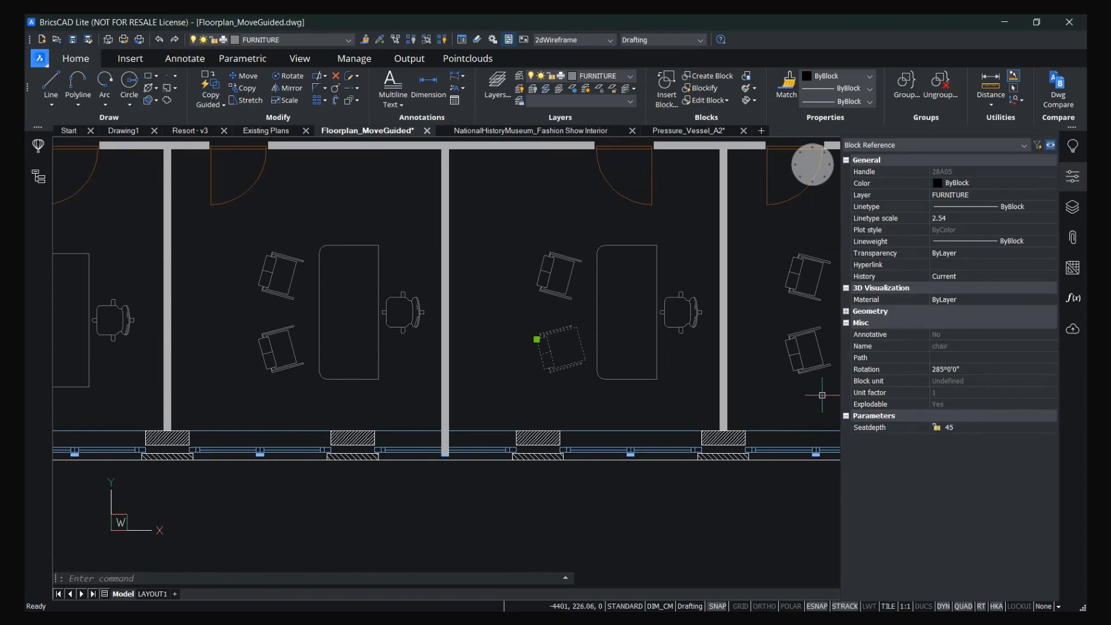
pyautogui.press('Escape')
pyautogui.click(550, 281)
pyautogui.click(962, 427)
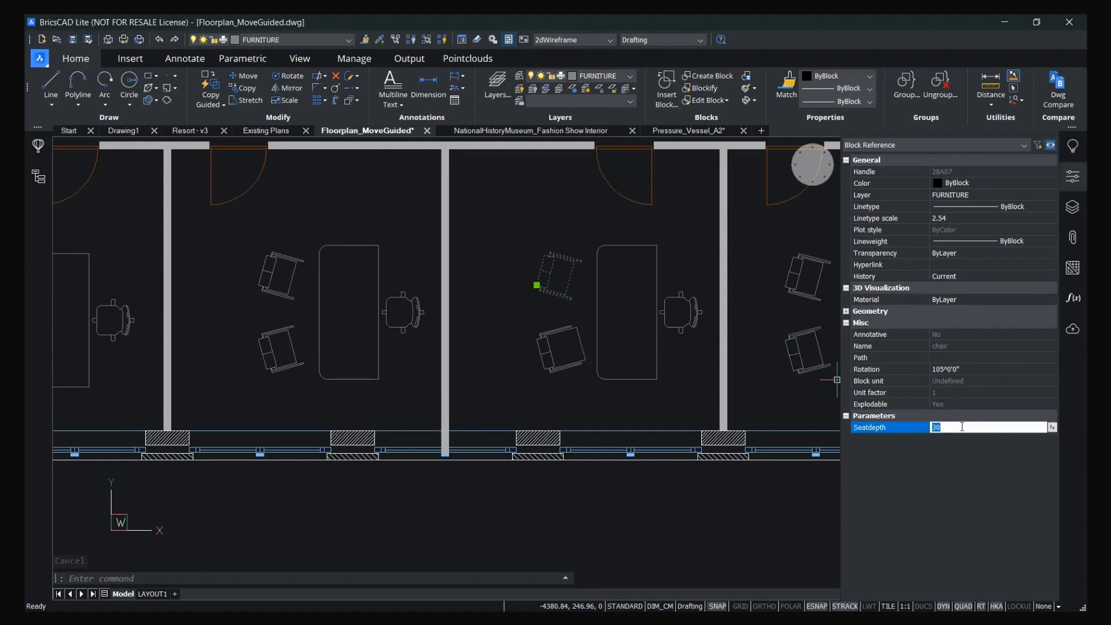
pyautogui.press('Escape')
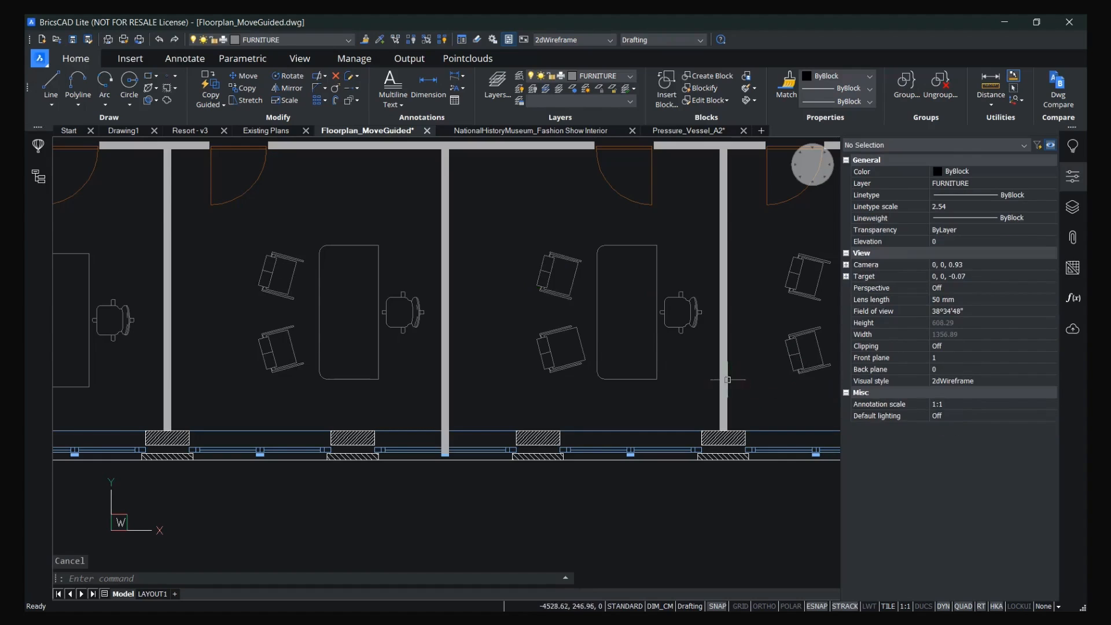
# Select all similar chair blocks in the floor plan and set their Seatdepth to 40.
pyautogui.moveTo(623, 399); pyautogui.dragTo(515, 419, button='middle')
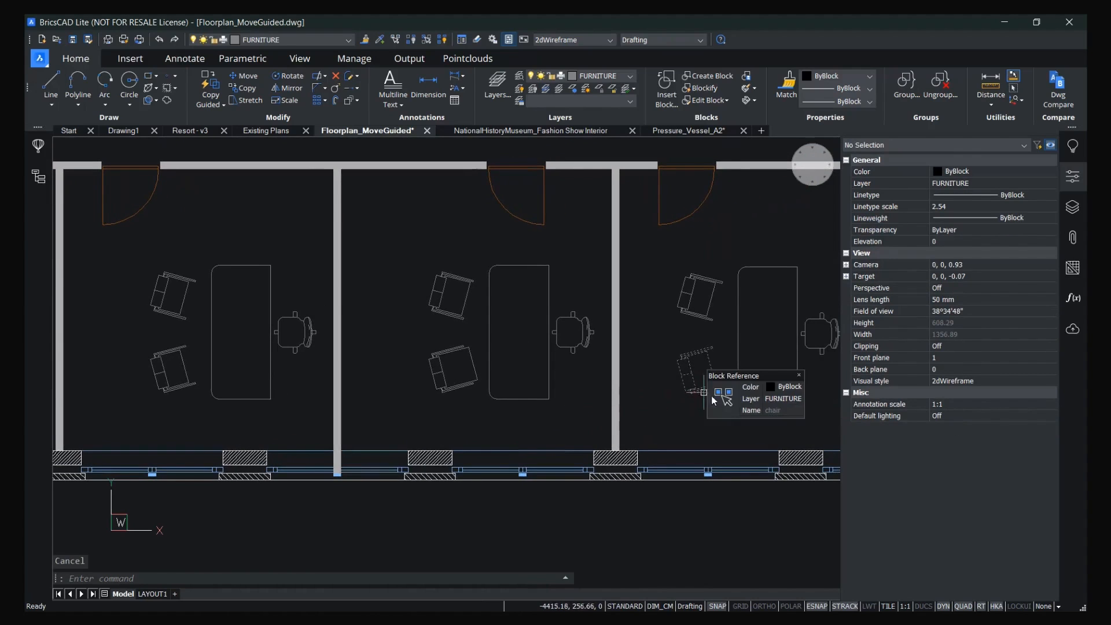
pyautogui.click(716, 399)
pyautogui.scroll(-3, 457, 409)
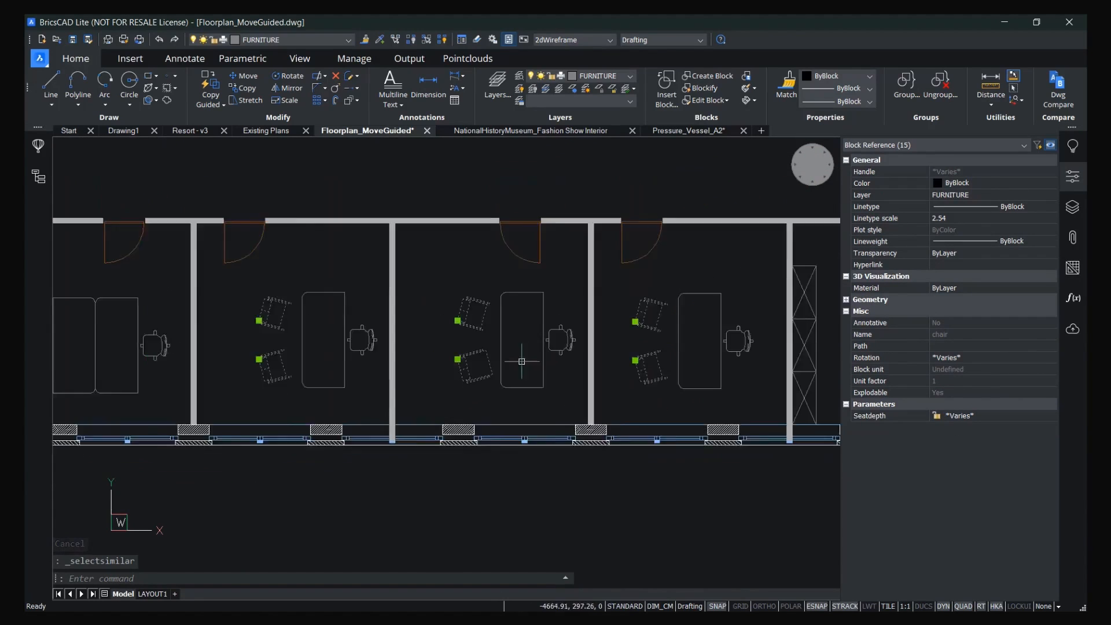
pyautogui.click(1024, 421)
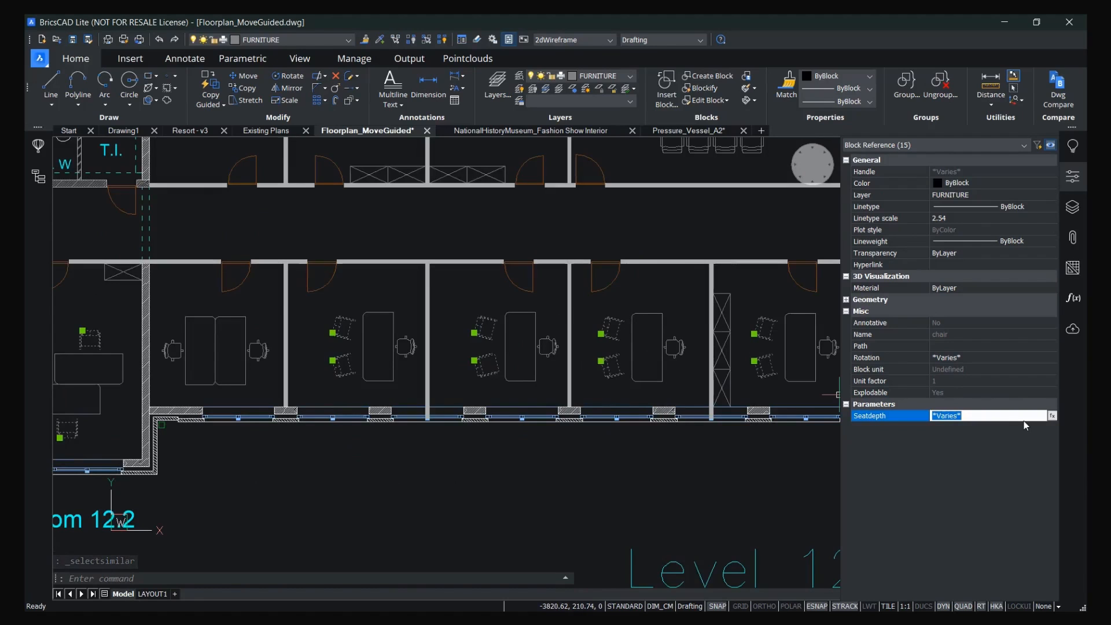
pyautogui.write('40')
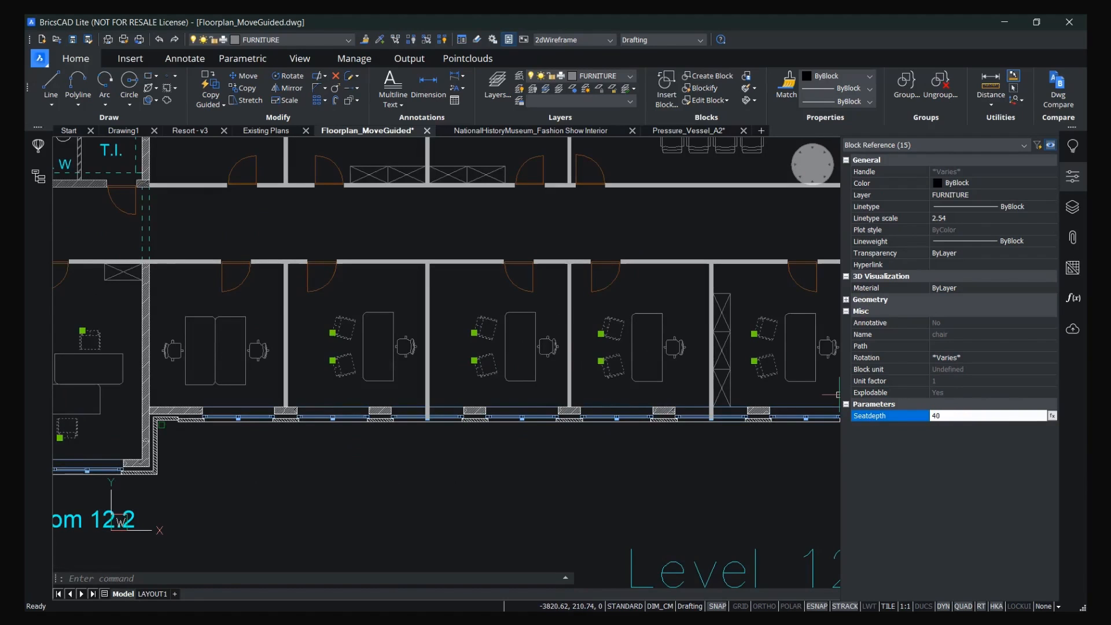
pyautogui.press('Return')
pyautogui.press('Escape')
# Check the Seatdepth parameter of the upper visitor chair in the first lower-row office with paired visitor chairs.
pyautogui.scroll(7, 341, 329)
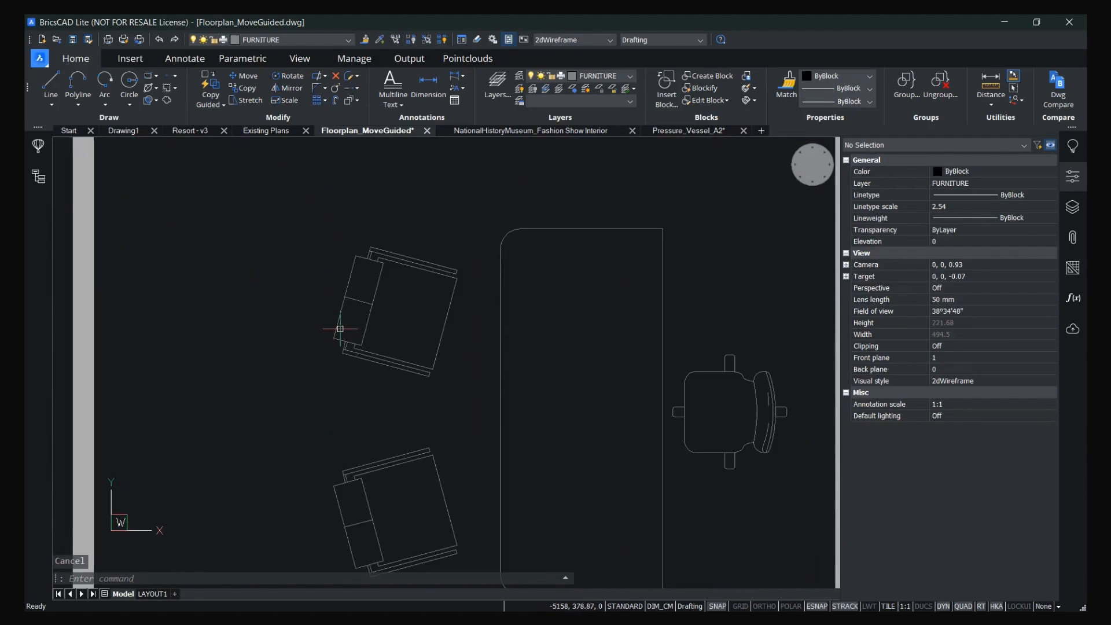
pyautogui.click(338, 328)
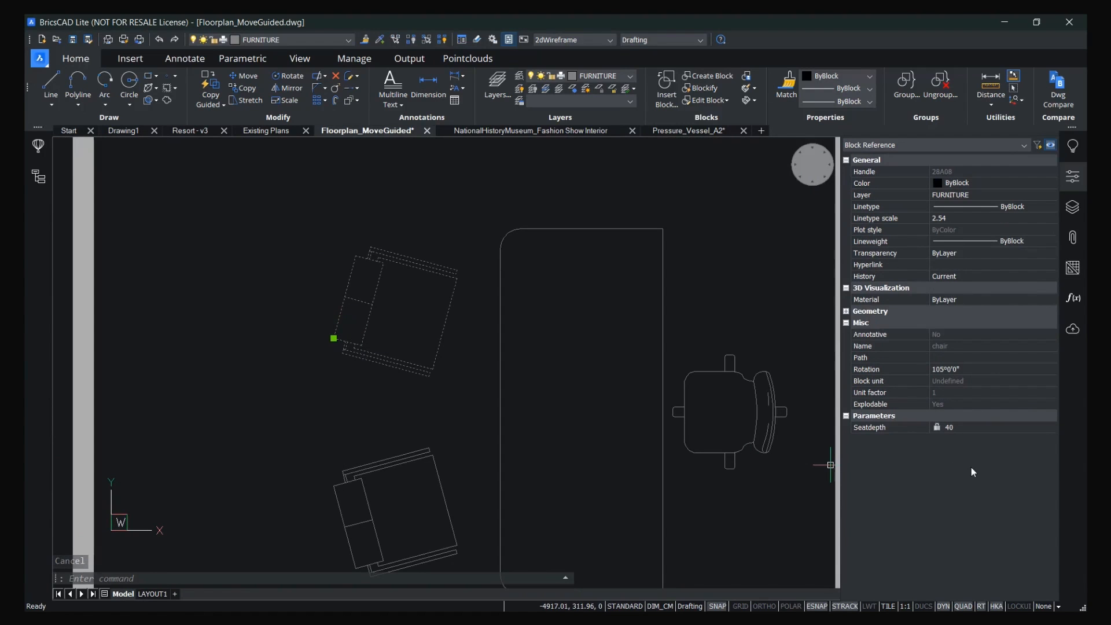
pyautogui.press('Escape')
pyautogui.scroll(-7, 546, 369)
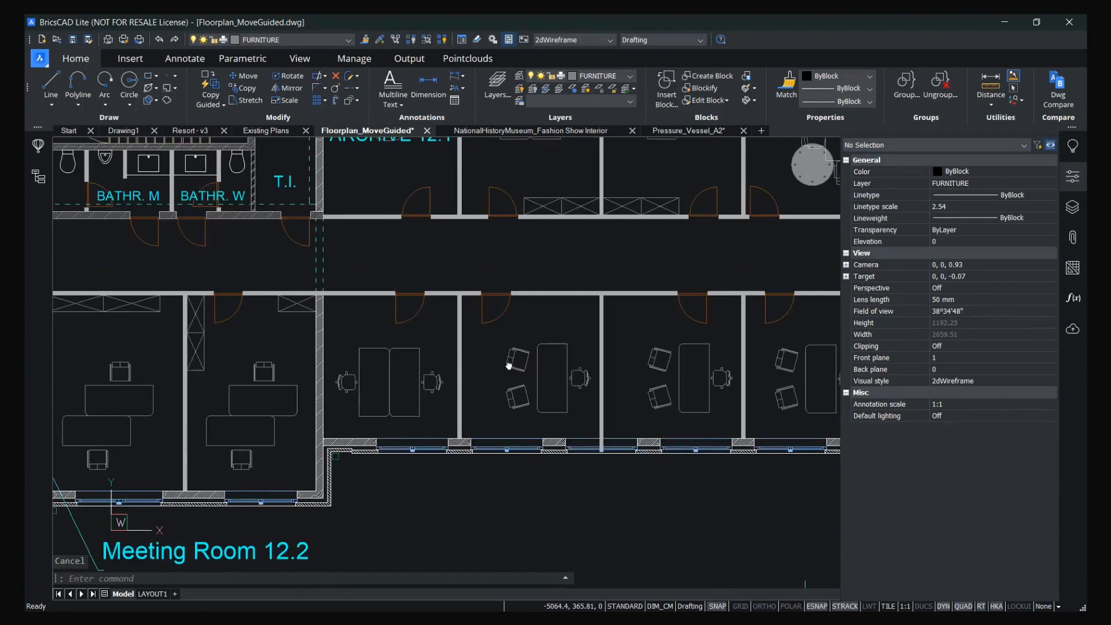
pyautogui.moveTo(508, 366); pyautogui.dragTo(453, 362, button='middle')
pyautogui.click(1073, 176)
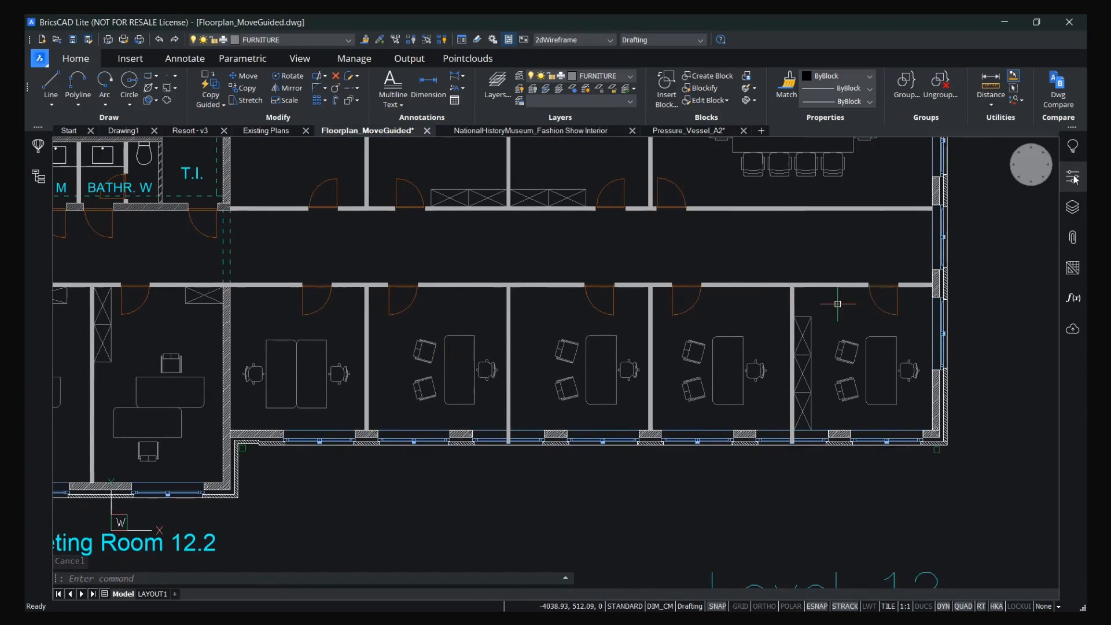
# Hide the ARCHIVE 12.1 room label.
pyautogui.moveTo(531, 292); pyautogui.dragTo(612, 442, button='middle')
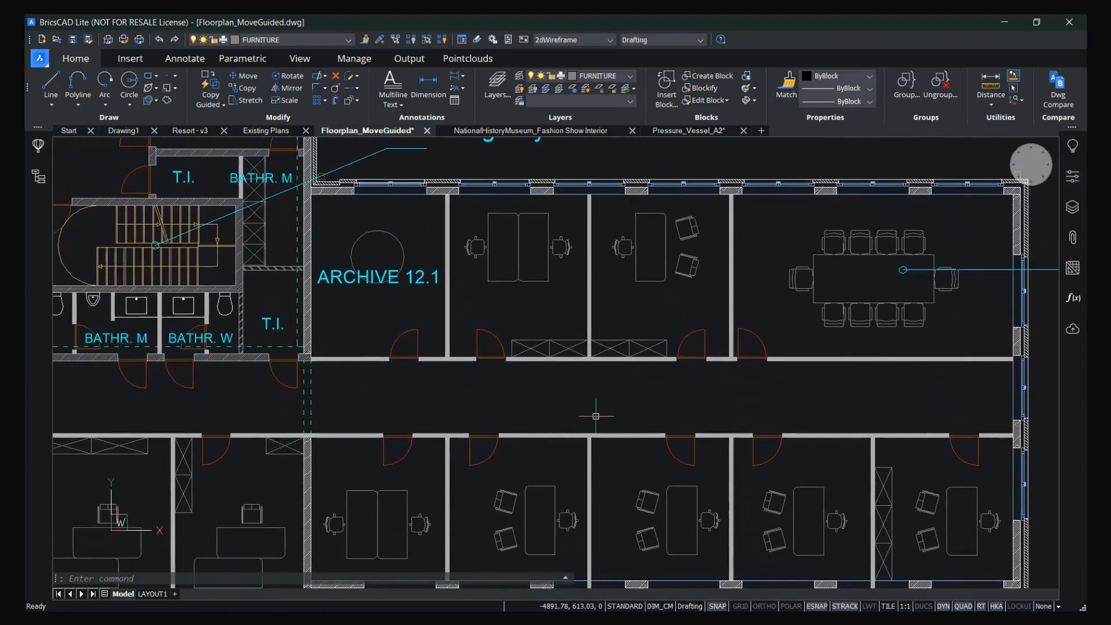
pyautogui.scroll(5, 411, 303)
pyautogui.click(417, 232)
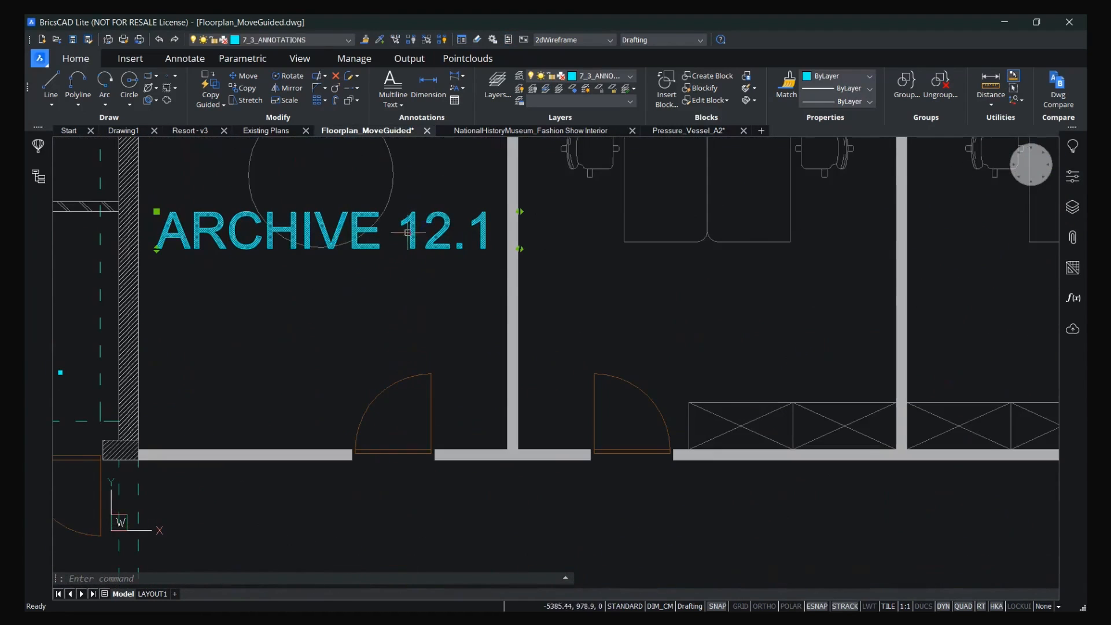
pyautogui.click(411, 40)
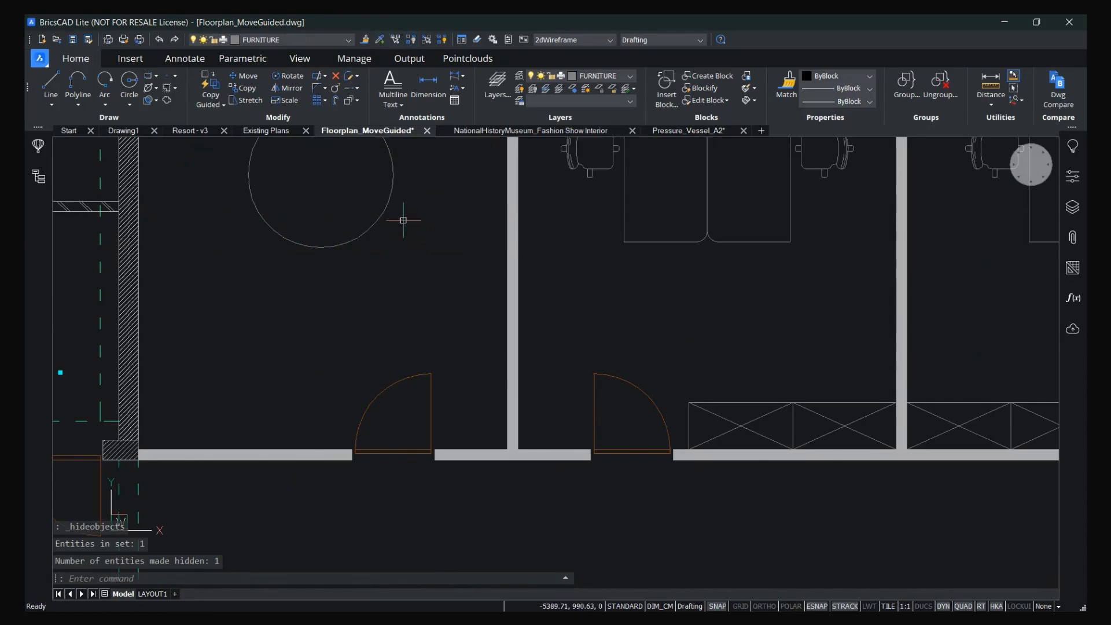
# Copy the round-table room's corridor door into the partition walls on both sides of the double-desk office with Copy Guided.
pyautogui.click(204, 86)
pyautogui.click(310, 326)
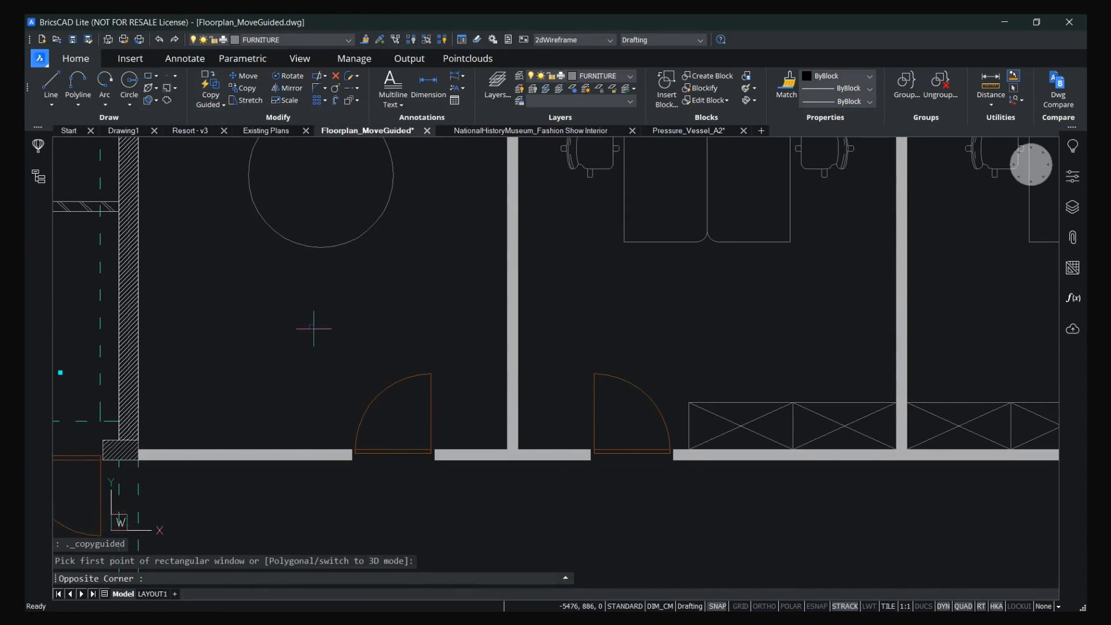
pyautogui.click(435, 503)
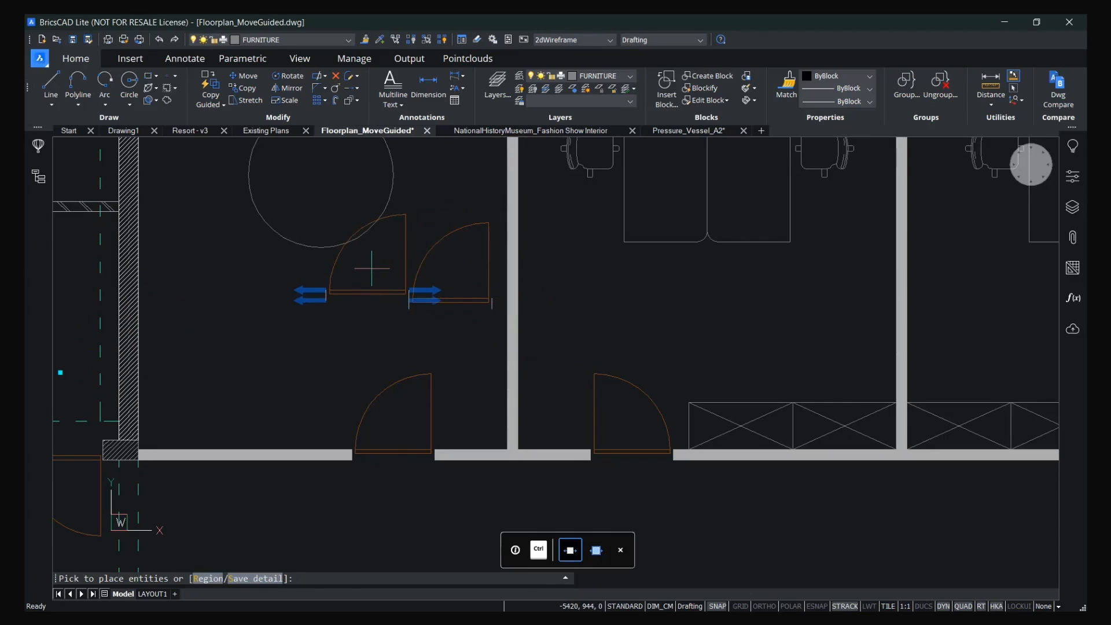
pyautogui.hotkey('ctrl', 'z')
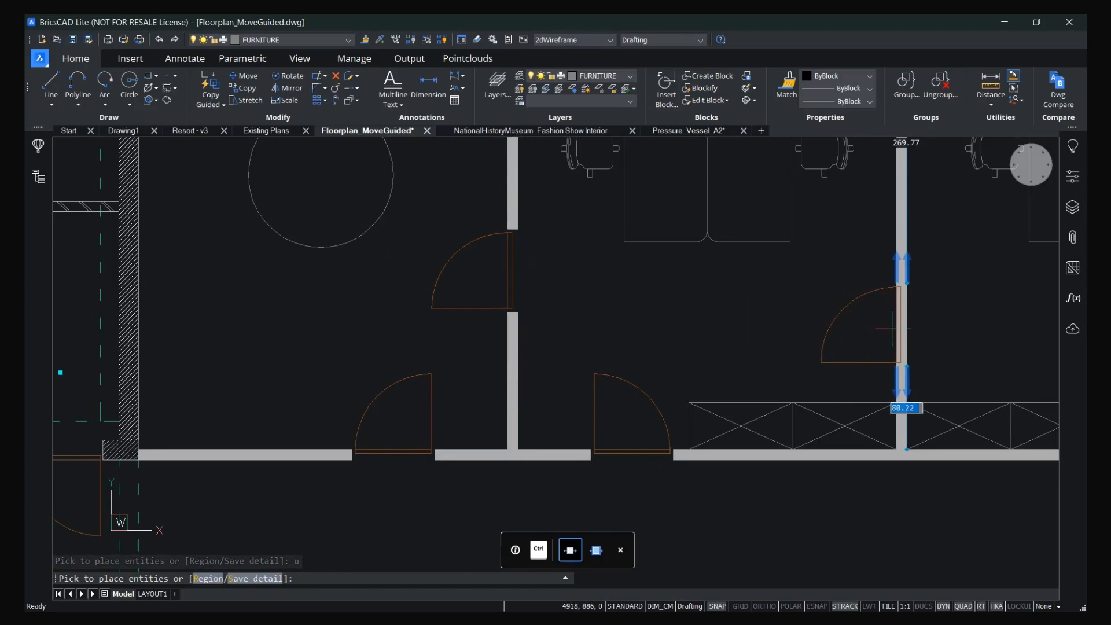
pyautogui.scroll(-3, 744, 318)
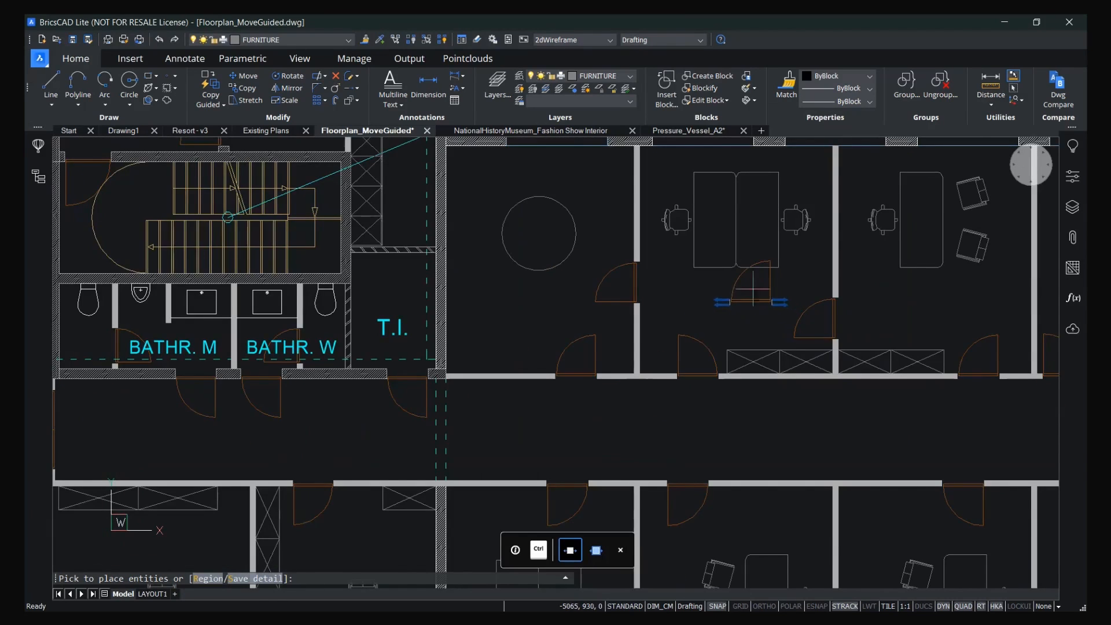
pyautogui.moveTo(751, 295); pyautogui.dragTo(458, 287, button='middle')
pyautogui.press('Escape')
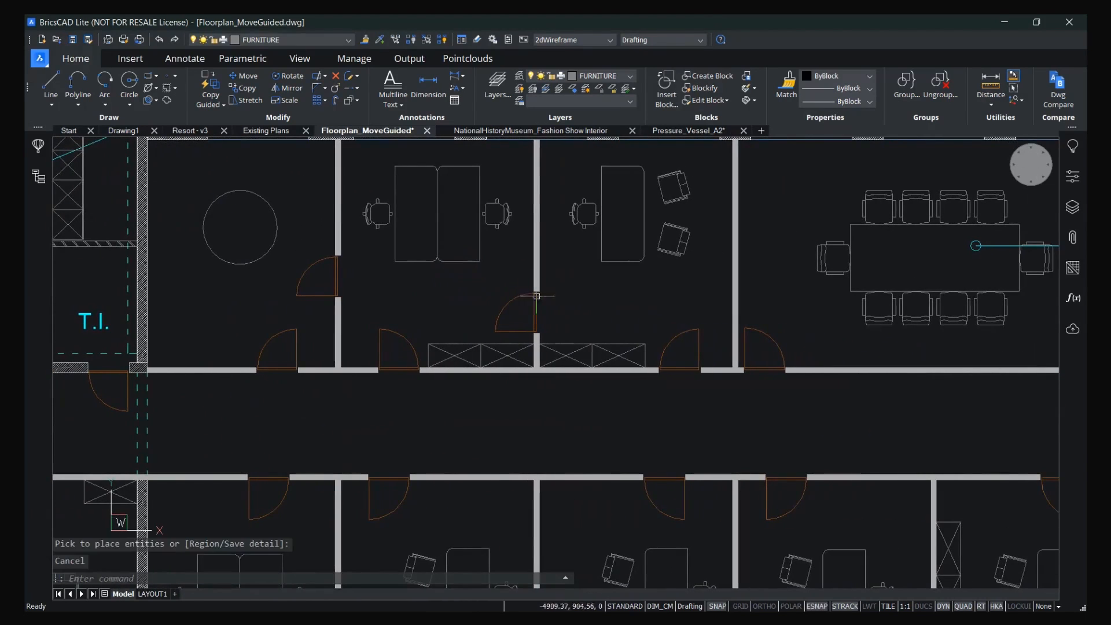
# Inspect the wall ends and opening width around the door copied between the double-desk and single-desk offices.
pyautogui.scroll(8, 548, 300)
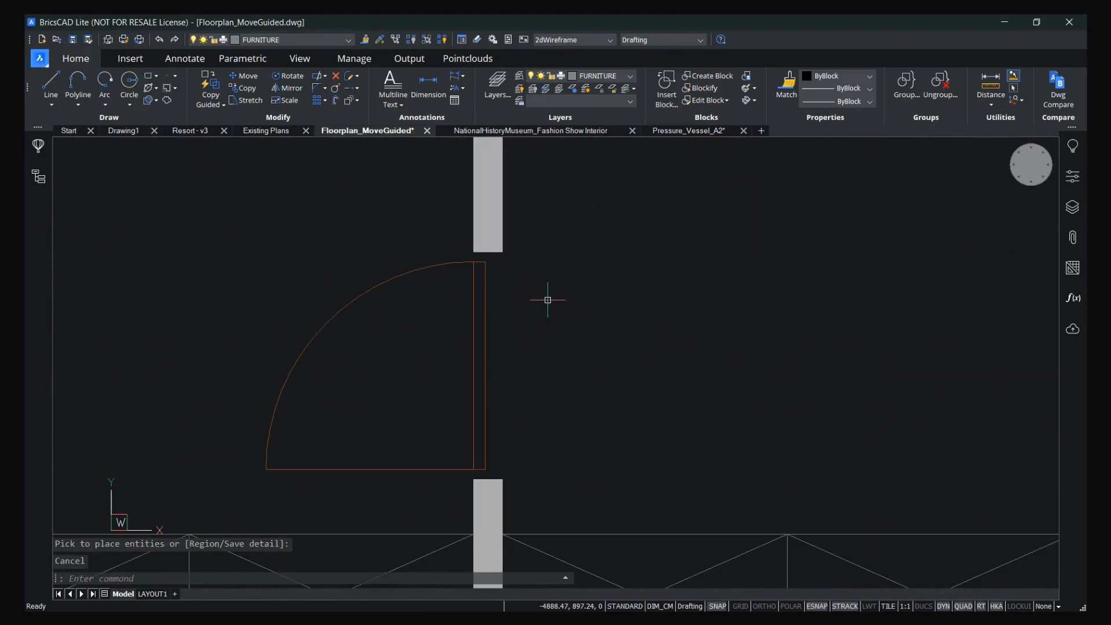
pyautogui.click(473, 331)
pyautogui.press('Escape')
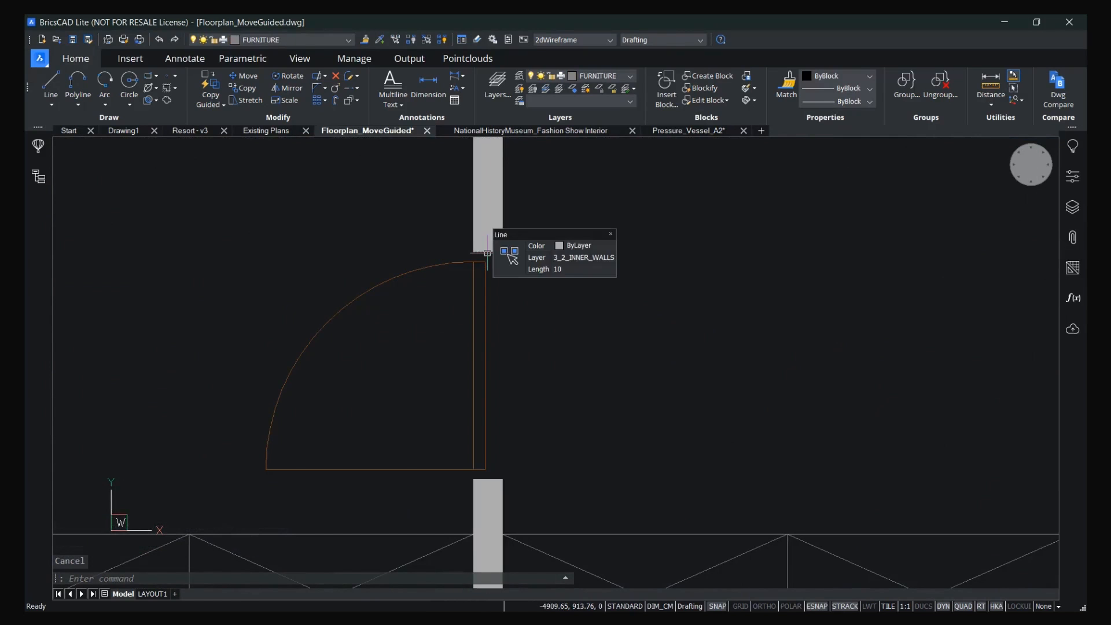
pyautogui.click(487, 253)
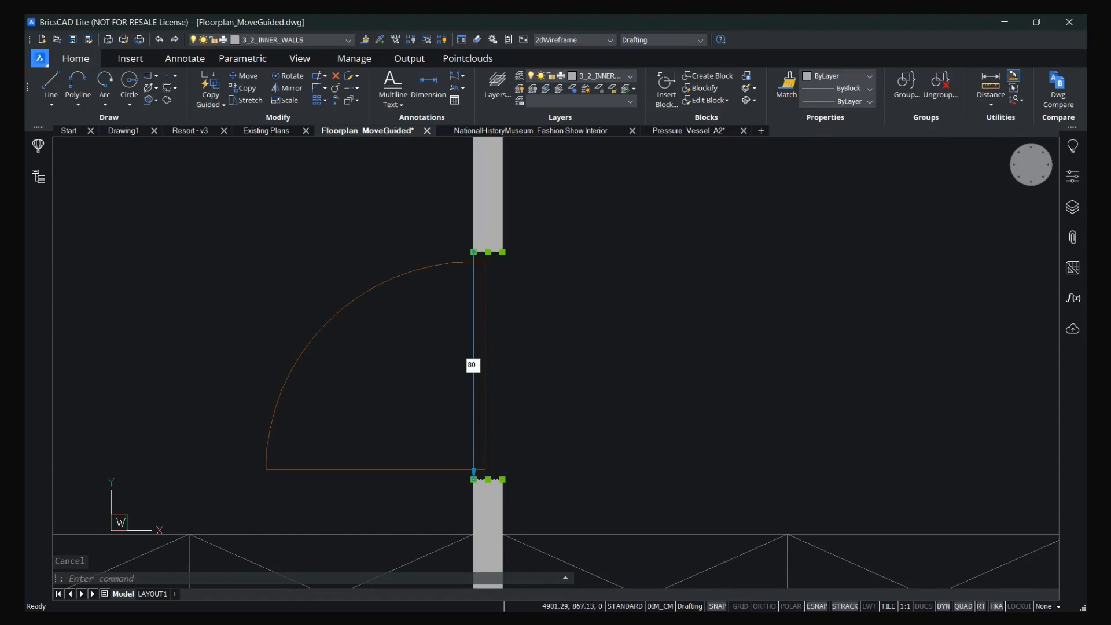
pyautogui.press('Escape')
# Copy the last lower-row office's door with Copy Guided into the far end of the meeting room's corridor wall.
pyautogui.scroll(-4, 576, 366)
pyautogui.moveTo(690, 352); pyautogui.dragTo(238, 279, button='middle')
pyautogui.moveTo(630, 384); pyautogui.dragTo(371, 277, button='middle')
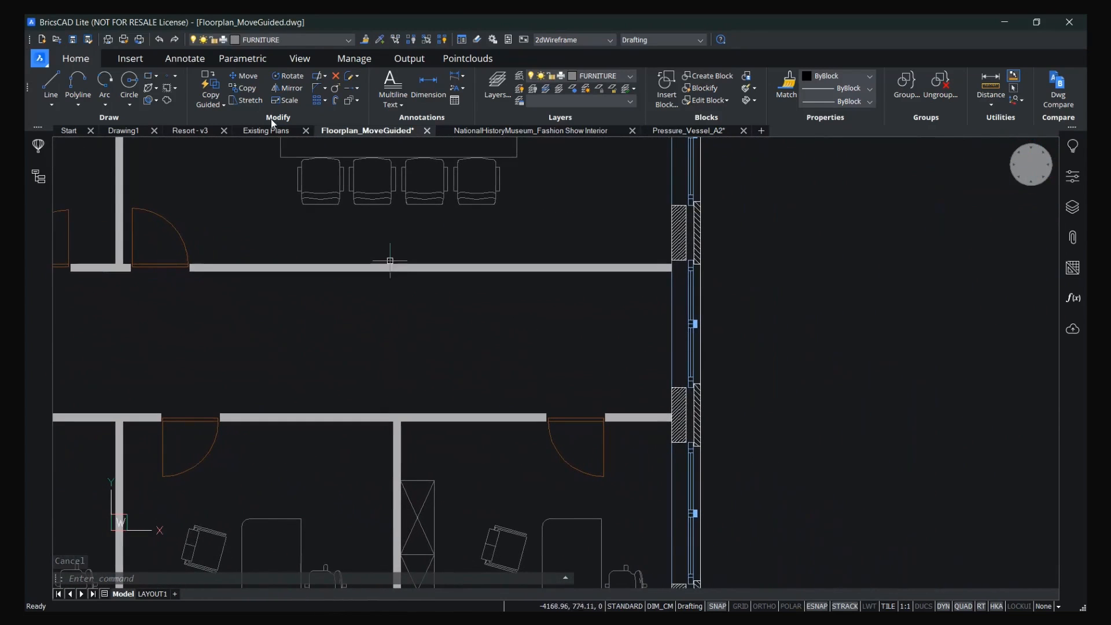
pyautogui.click(211, 88)
pyautogui.click(529, 395)
pyautogui.click(638, 501)
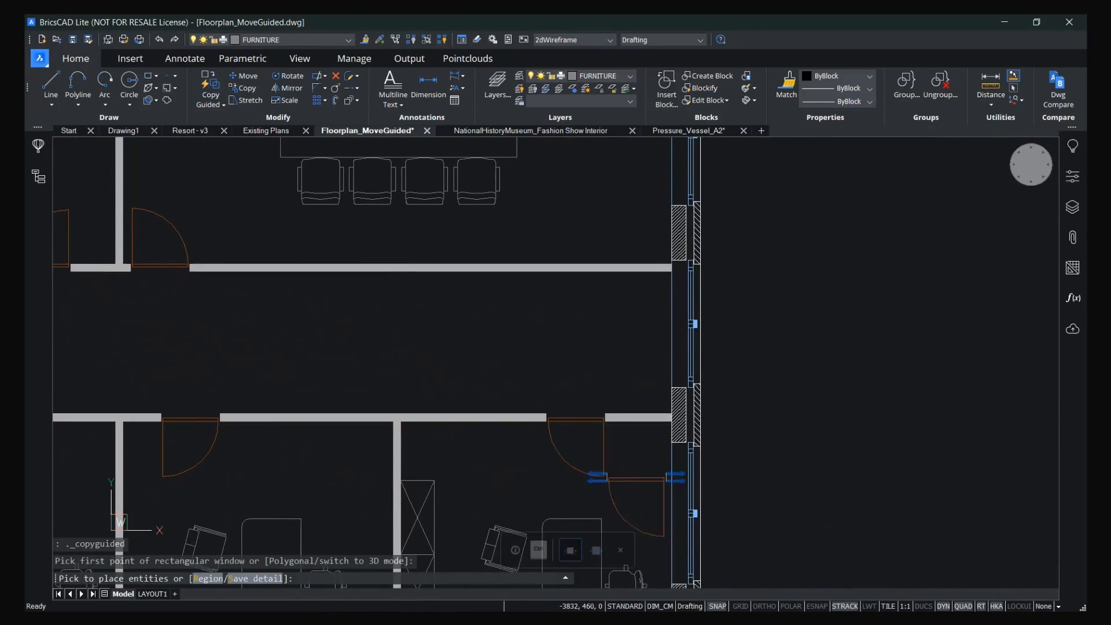
pyautogui.click(626, 258)
pyautogui.press('Escape')
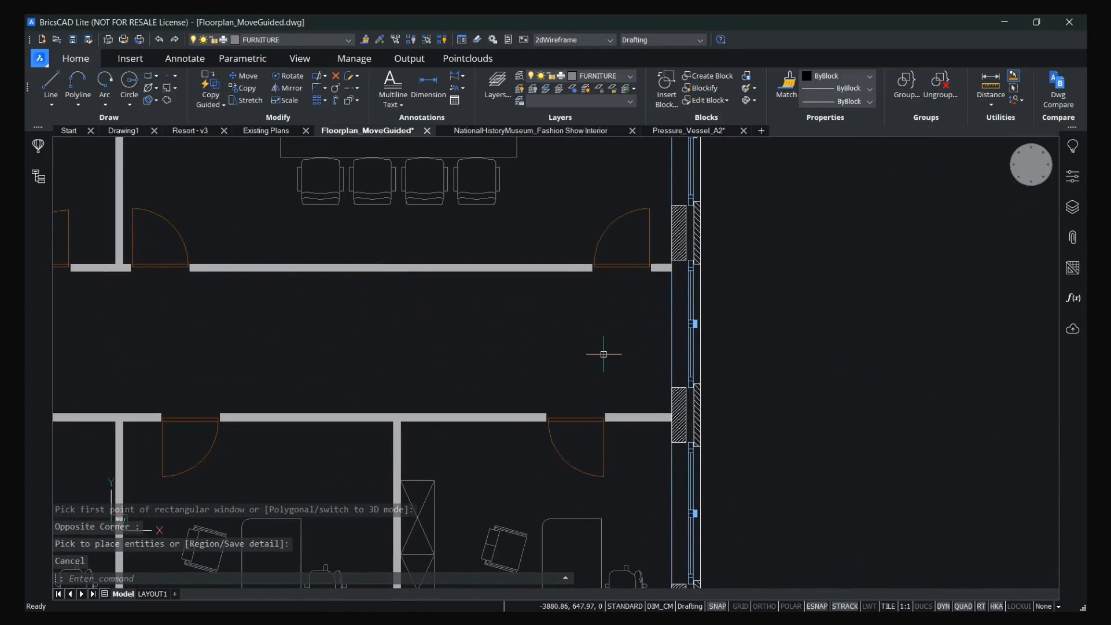
# Copy the double desk's chair with Copy Guided to a second position along the same desk edge.
pyautogui.scroll(-6, 602, 355)
pyautogui.scroll(10, 546, 254)
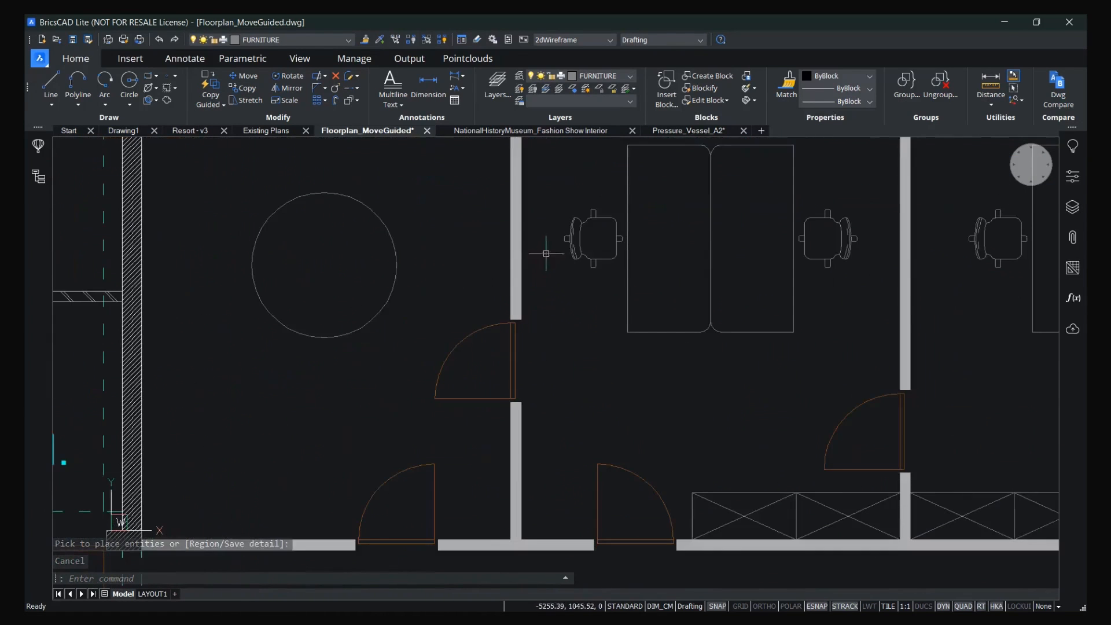
pyautogui.press('Return')
pyautogui.click(545, 189)
pyautogui.click(669, 326)
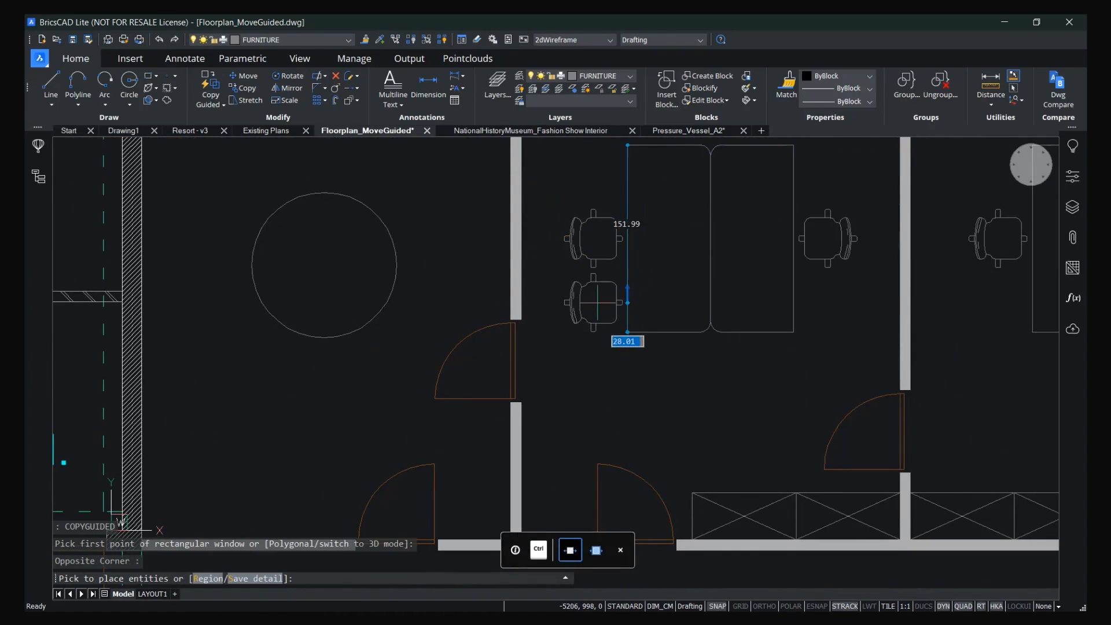
pyautogui.click(590, 315)
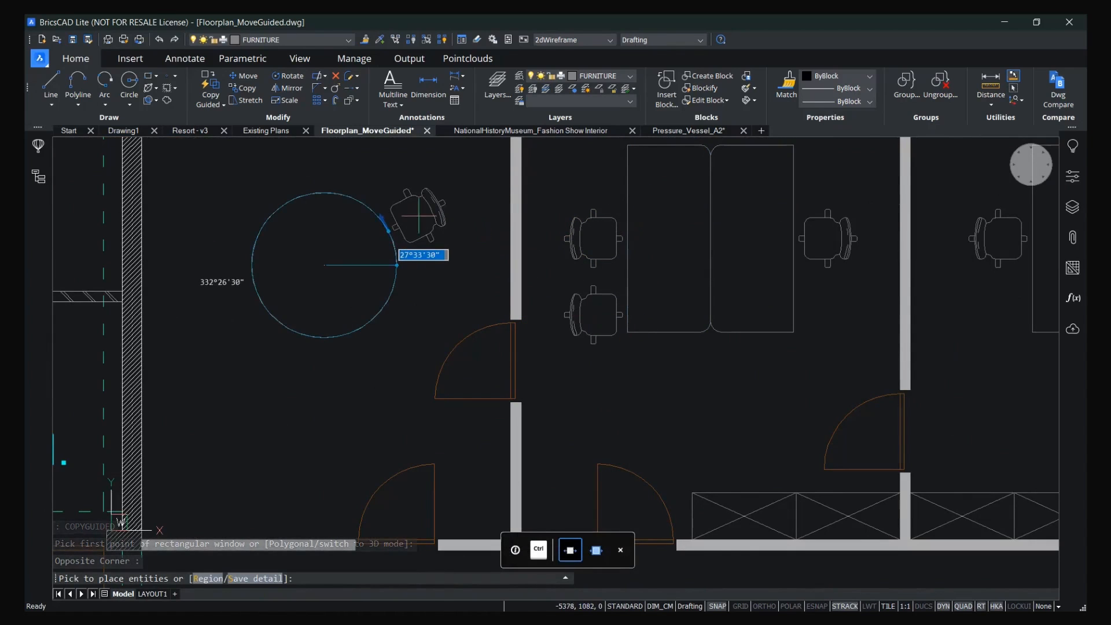
# Place four guided copies of the chair around the upper half and side of the round table.
pyautogui.click(415, 213)
pyautogui.click(327, 165)
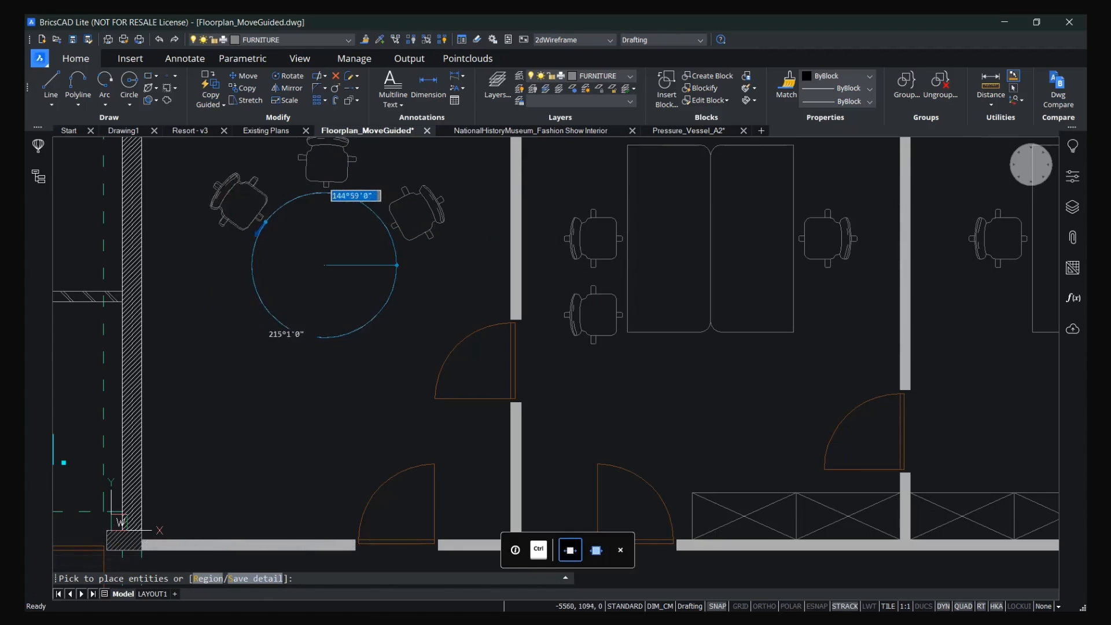
pyautogui.click(237, 200)
pyautogui.click(222, 296)
pyautogui.press('Escape')
pyautogui.moveTo(342, 274); pyautogui.dragTo(344, 366, button='middle')
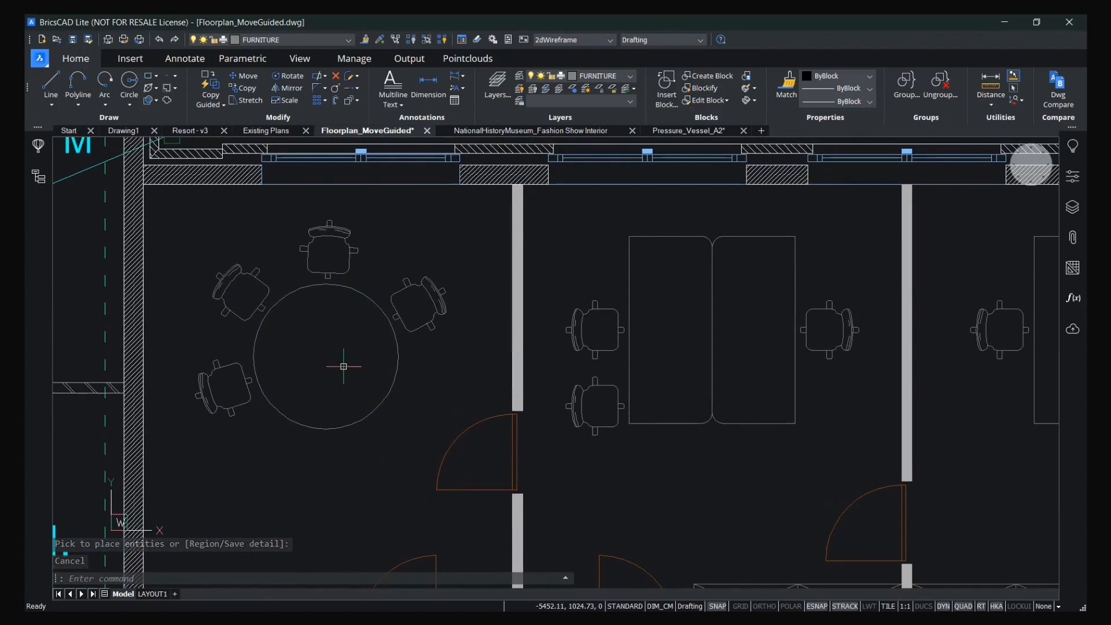
# Move the door between the double-desk and single-desk offices into the meeting room's partition wall with Move Guided, swinging into the meeting room.
pyautogui.click(223, 105)
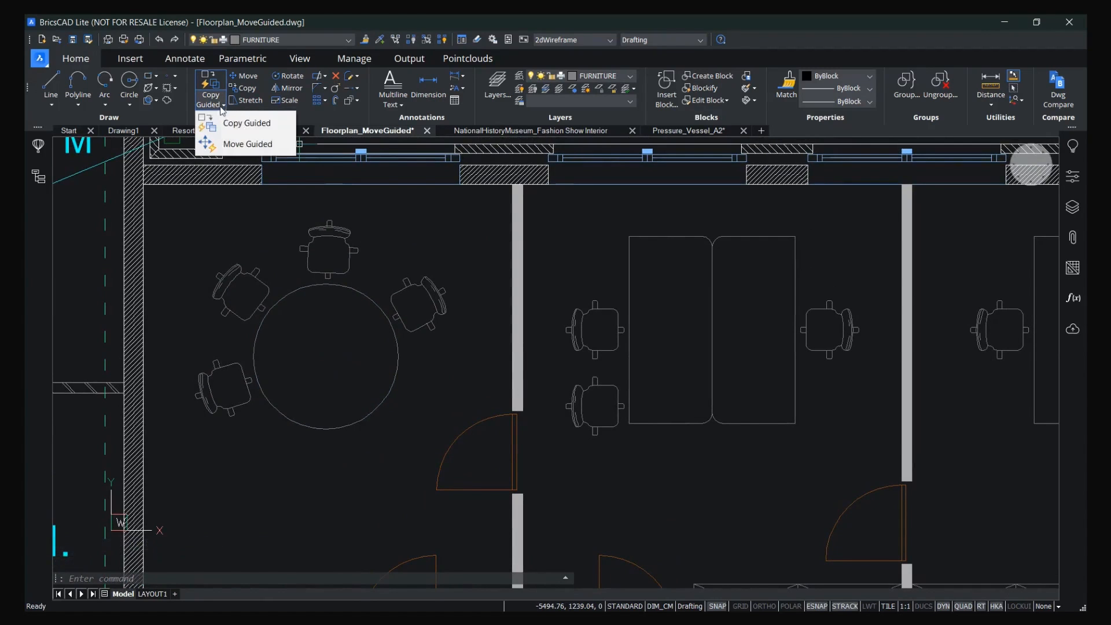
pyautogui.click(261, 145)
pyautogui.moveTo(802, 472)
pyautogui.mouseDown(button='middle')
pyautogui.moveTo(707, 412)
pyautogui.moveTo(504, 340)
pyautogui.moveTo(460, 377)
pyautogui.mouseUp(button='middle')
pyautogui.click(444, 366)
pyautogui.click(603, 473)
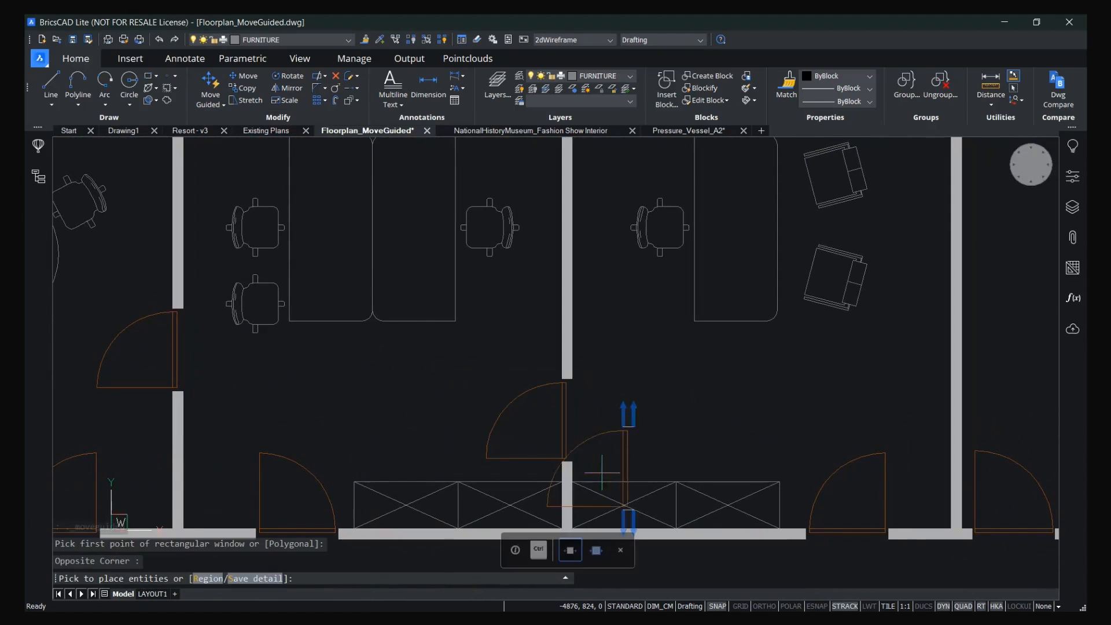
pyautogui.moveTo(845, 359); pyautogui.dragTo(684, 480, button='middle')
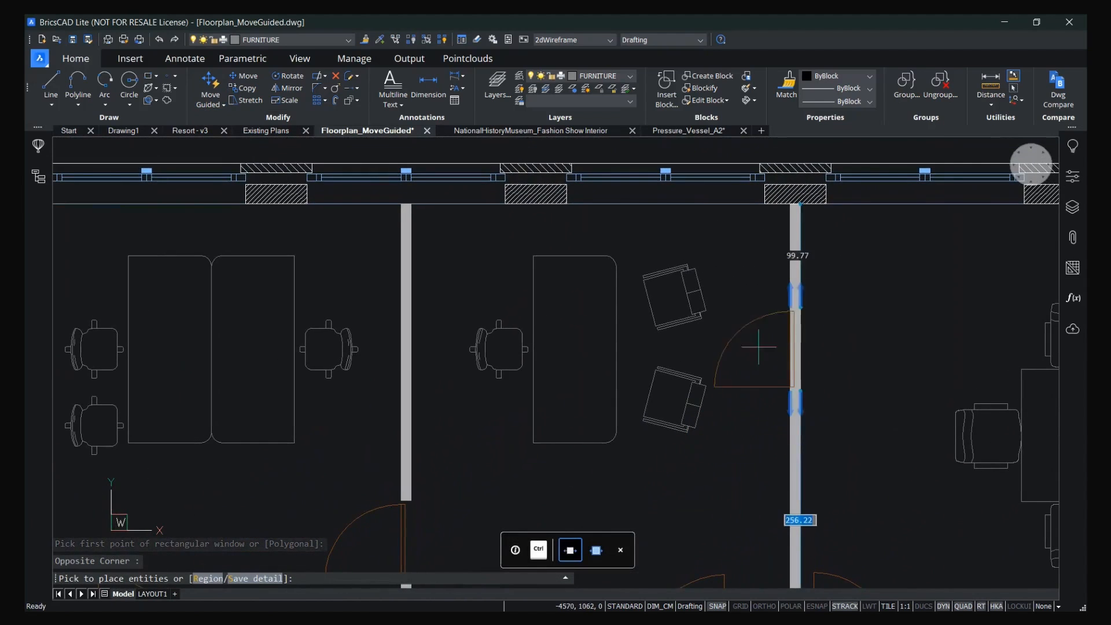
pyautogui.moveTo(704, 476); pyautogui.dragTo(796, 340, button='middle')
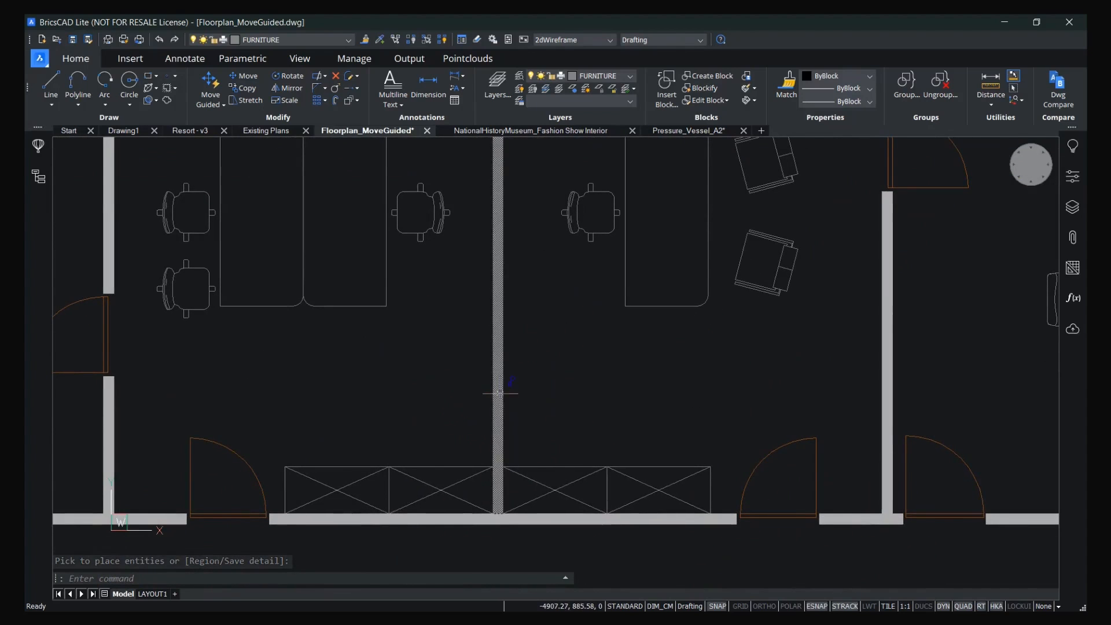
# Move the round-table room's partition door with Move Guided into the short hatched wall above the T.I. room.
pyautogui.moveTo(316, 371)
pyautogui.mouseDown(button='middle')
pyautogui.moveTo(591, 345)
pyautogui.moveTo(563, 339)
pyautogui.moveTo(689, 380)
pyautogui.mouseUp(button='middle')
pyautogui.press('Return')
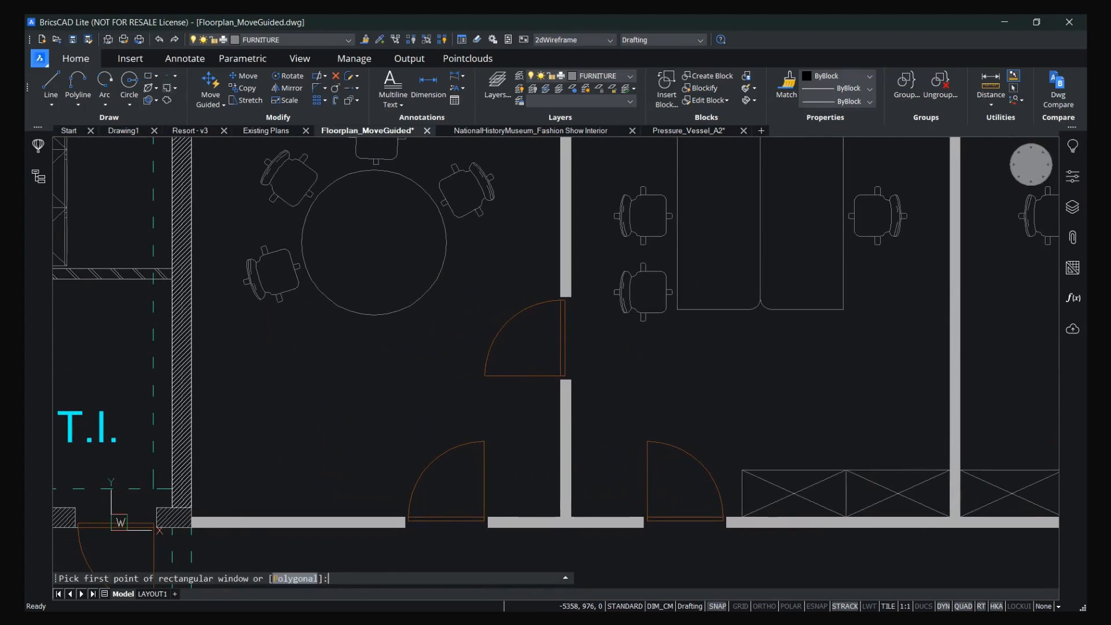
pyautogui.click(469, 287)
pyautogui.click(583, 396)
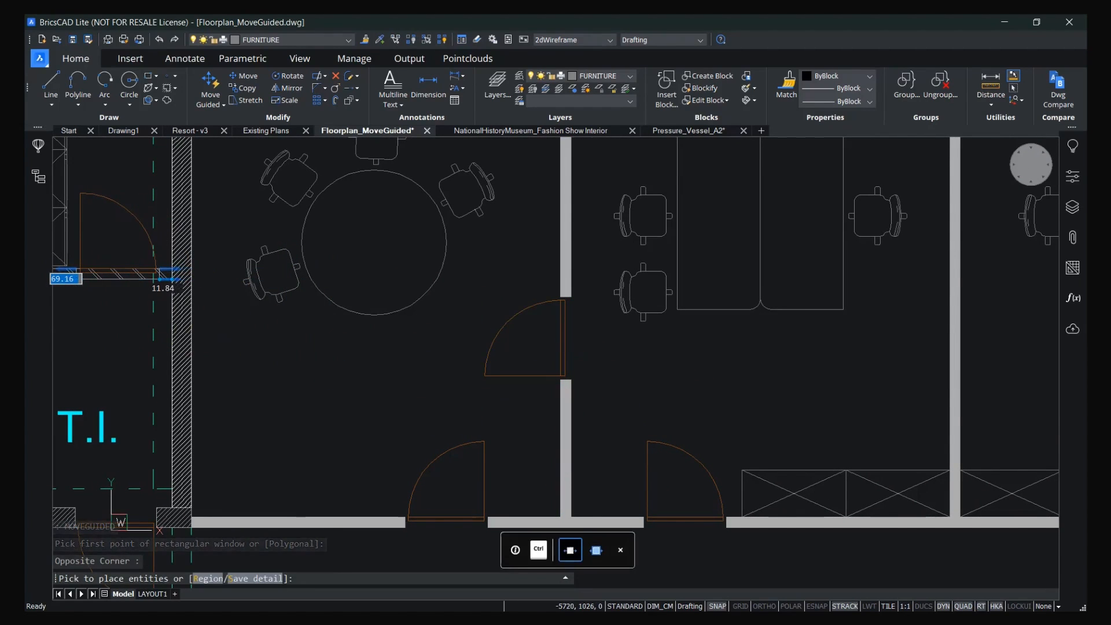
pyautogui.click(173, 278)
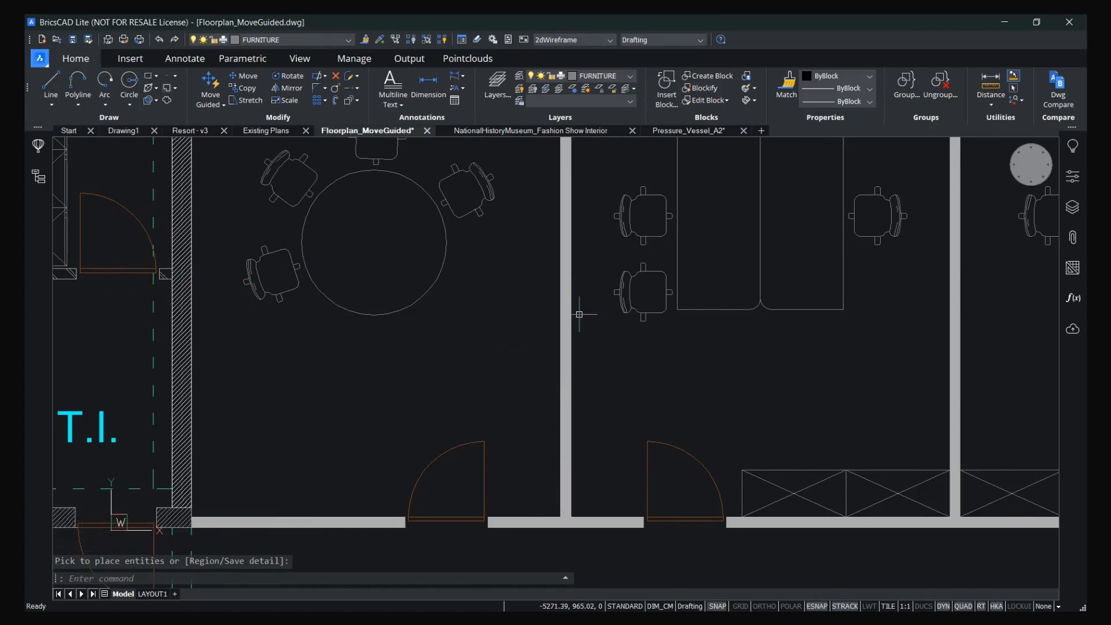
# Hide the hatch of the round-table room's partition wall and examine the two wall lines where the door was.
pyautogui.scroll(2, 579, 314)
pyautogui.click(562, 312)
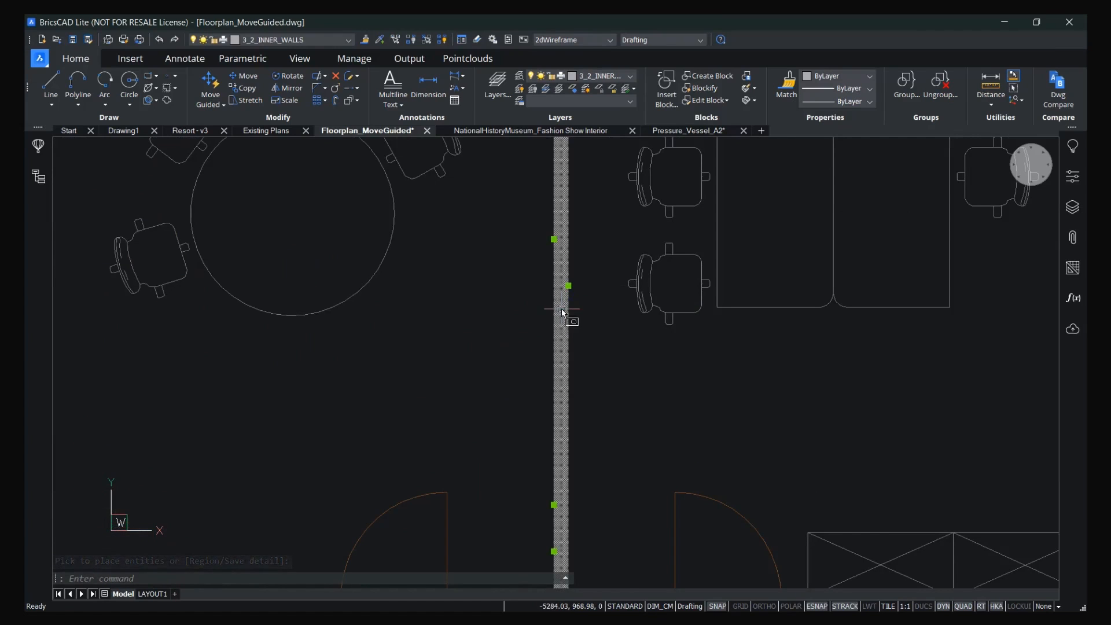
pyautogui.press('Escape')
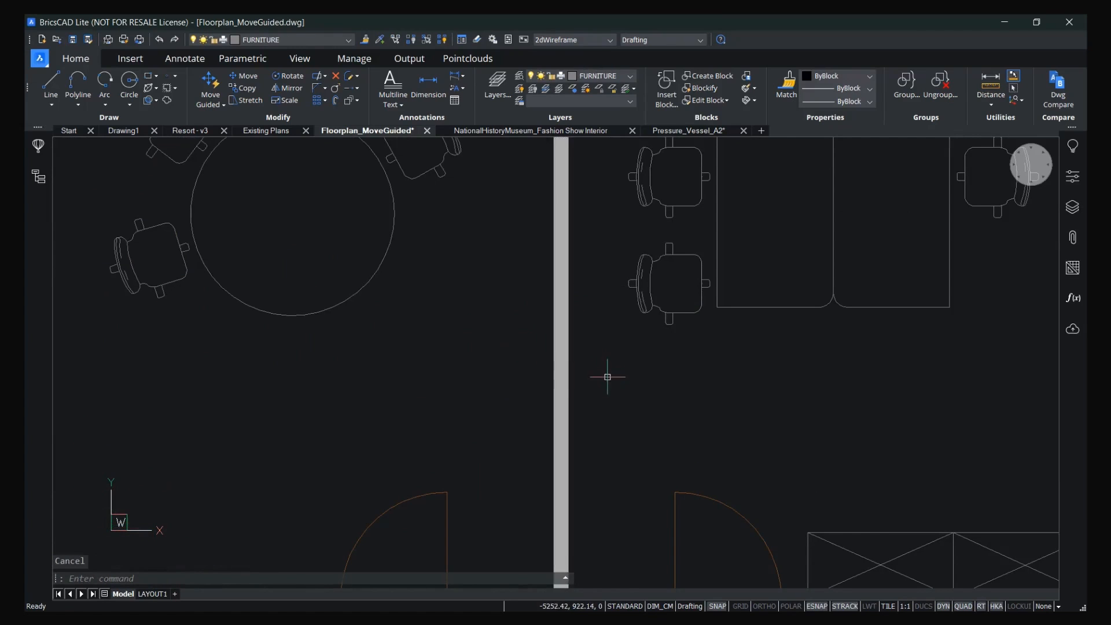
pyautogui.click(562, 312)
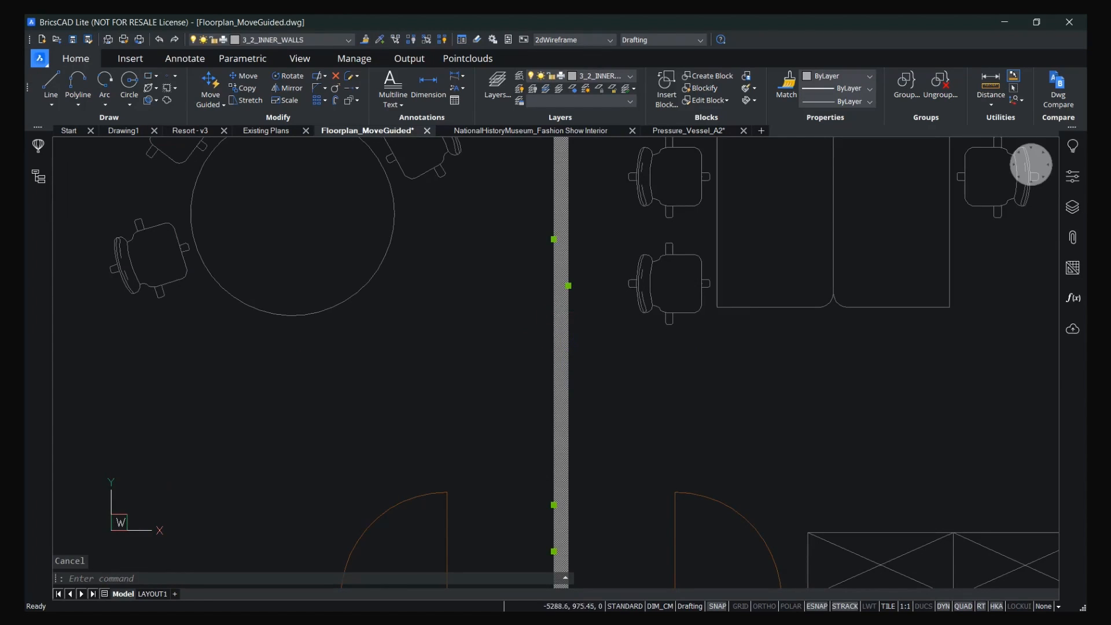
pyautogui.click(411, 39)
pyautogui.click(608, 373)
pyautogui.click(497, 335)
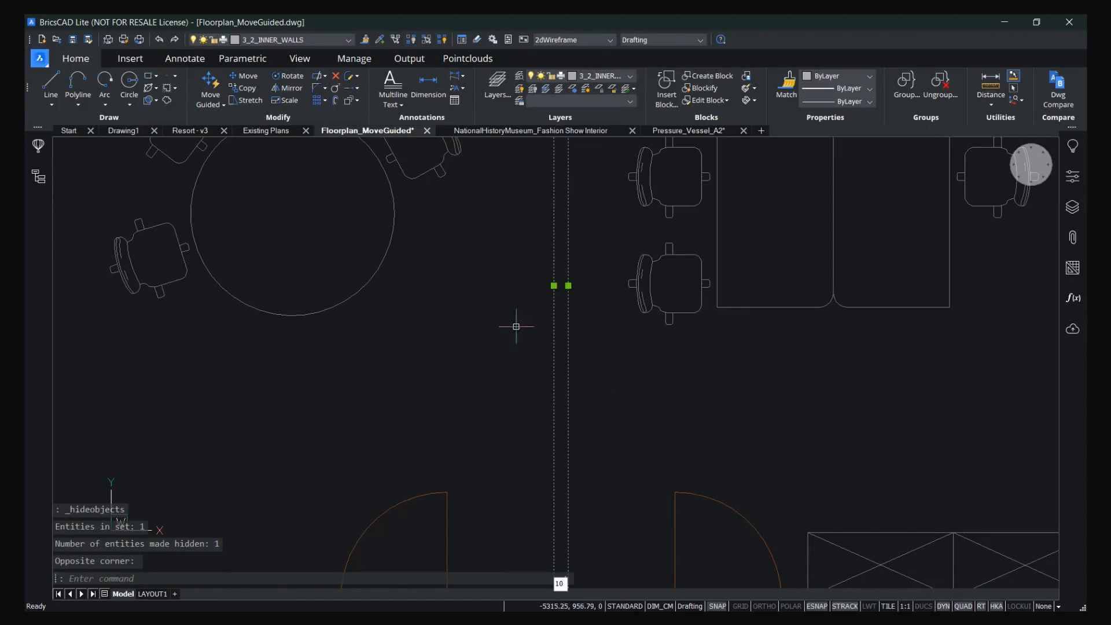
pyautogui.press('Escape')
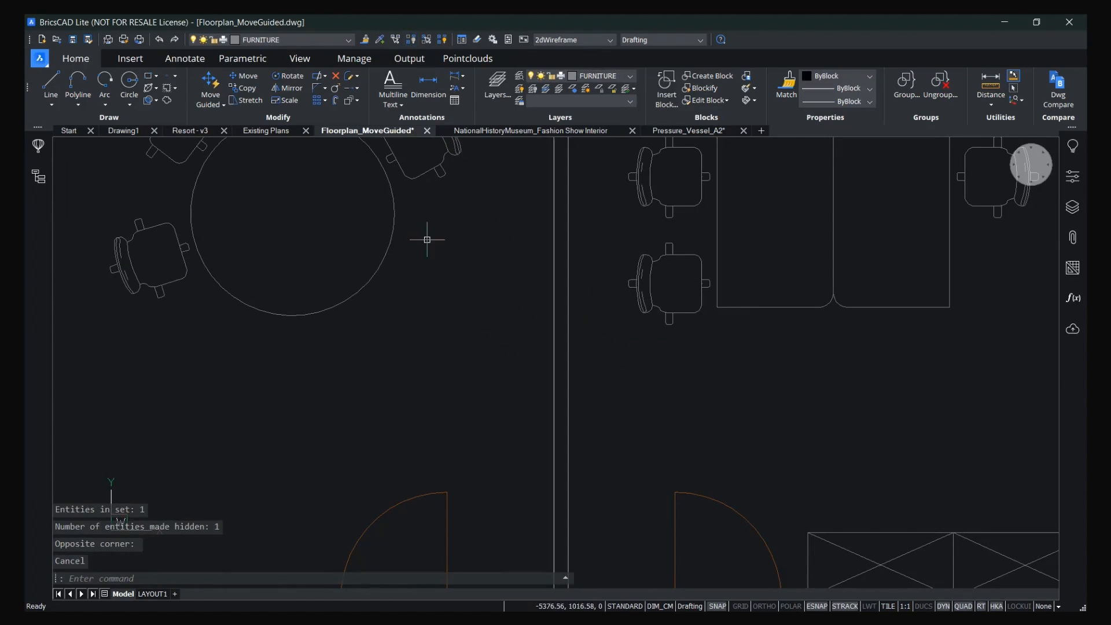
# Unhide all hidden objects in the floor plan.
pyautogui.click(442, 39)
pyautogui.scroll(-5, 487, 340)
pyautogui.moveTo(602, 371); pyautogui.dragTo(397, 311, button='middle')
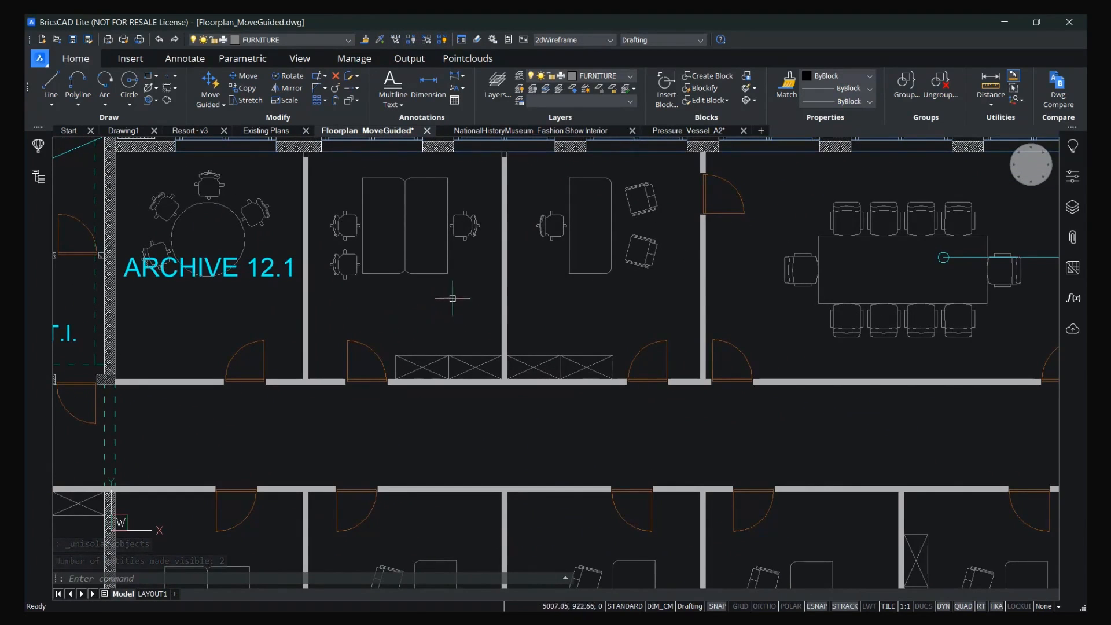
# Hide the lines and hatch of the partition wall between the double-desk and single-desk offices.
pyautogui.moveTo(478, 273); pyautogui.dragTo(484, 392, button='middle')
pyautogui.scroll(3, 507, 288)
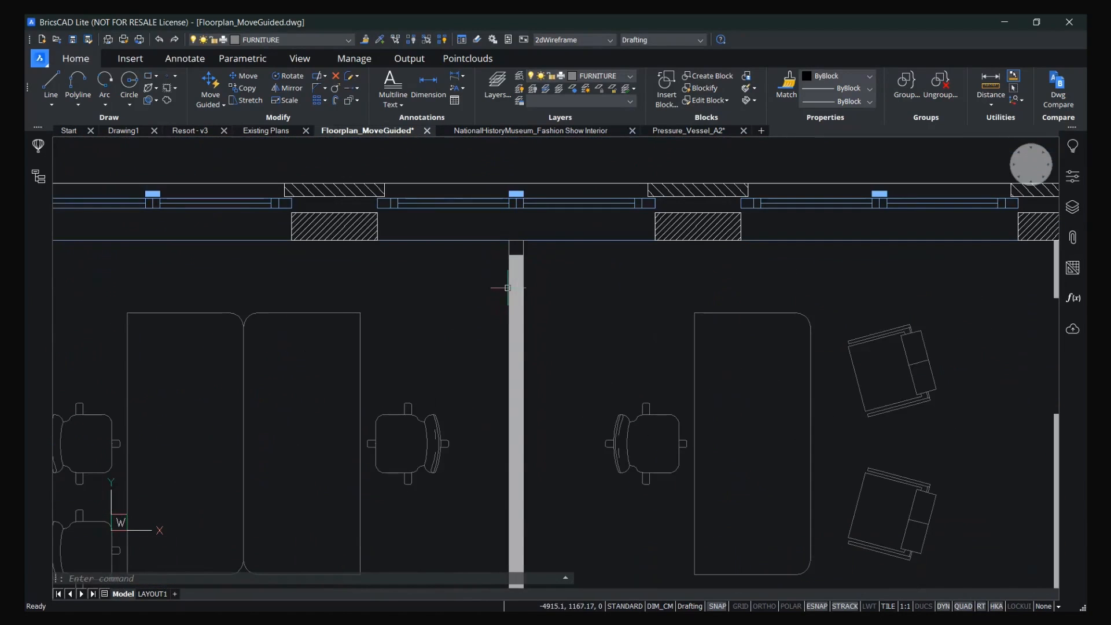
pyautogui.moveTo(549, 296); pyautogui.dragTo(474, 266)
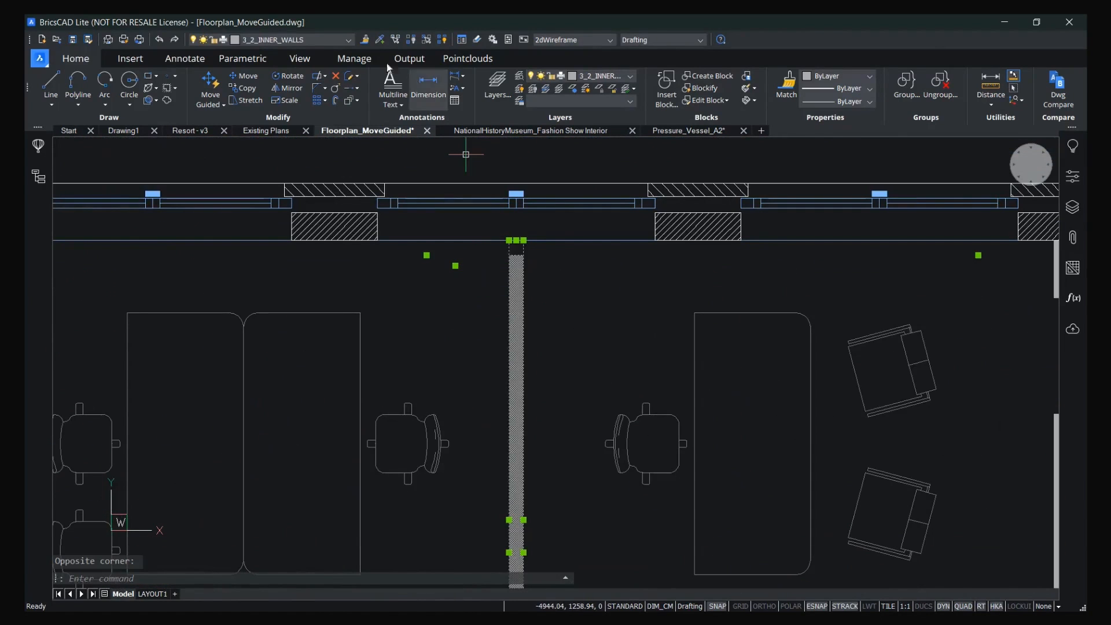
pyautogui.click(411, 40)
# Move the window above the hidden partition wall out of the exterior wall with Move Guided, into the empty space outside.
pyautogui.scroll(-2, 598, 307)
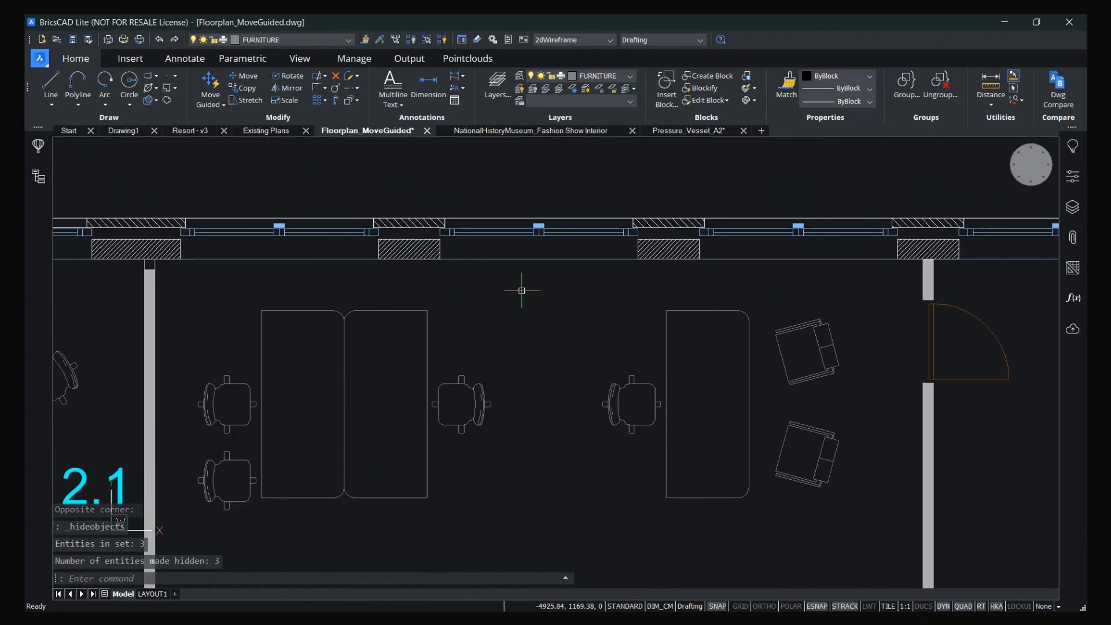
pyautogui.moveTo(521, 288); pyautogui.dragTo(541, 377, button='middle')
pyautogui.click(209, 88)
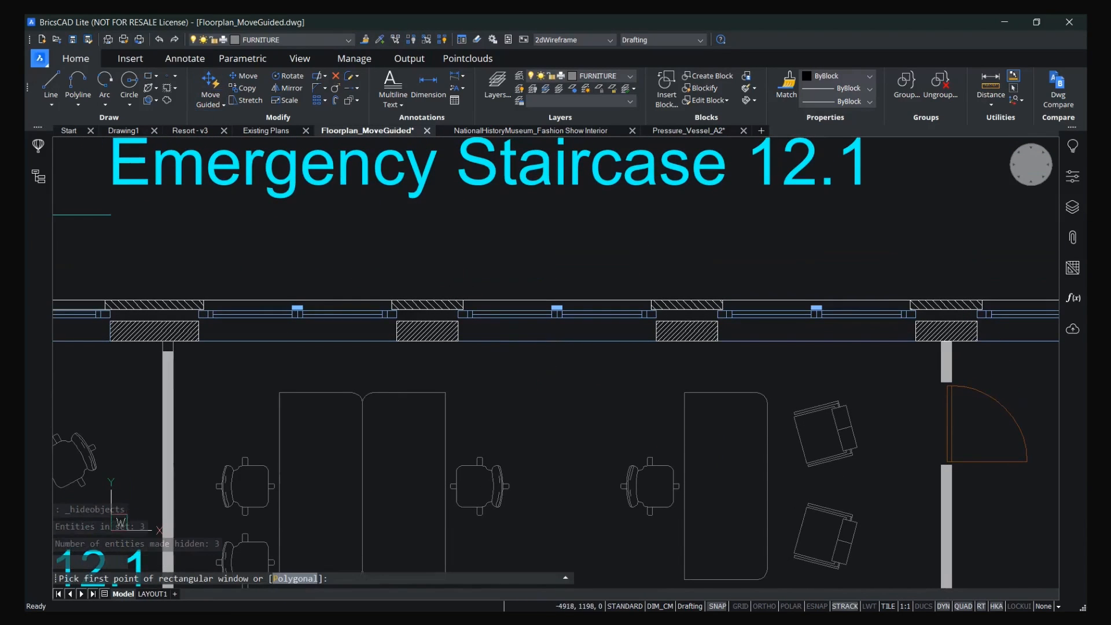
pyautogui.click(668, 373)
pyautogui.click(392, 285)
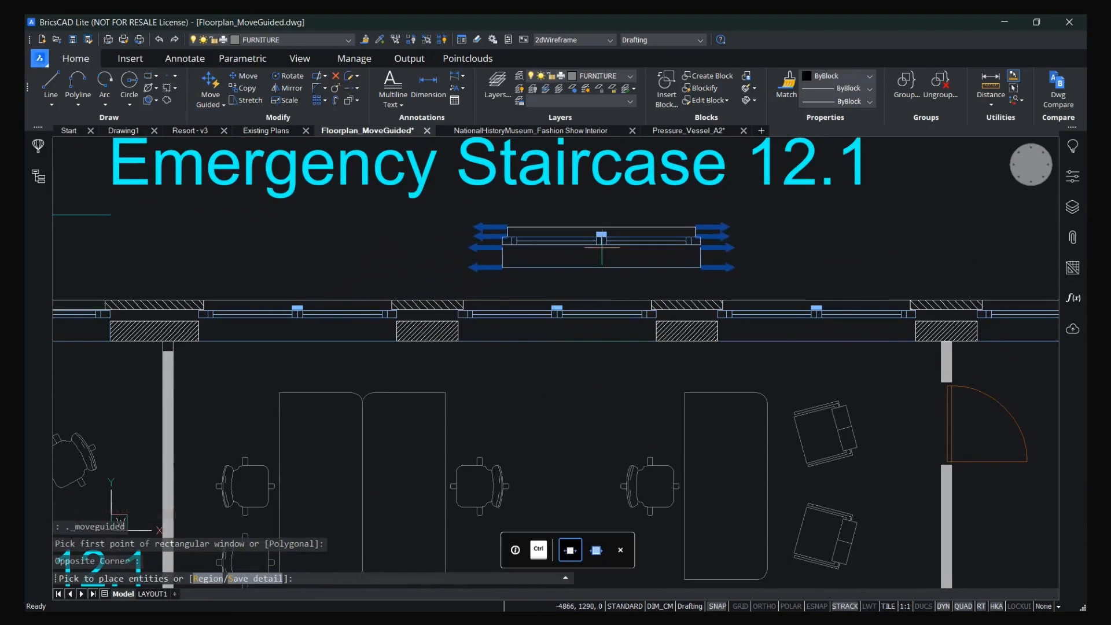
pyautogui.click(606, 236)
pyautogui.press('Escape')
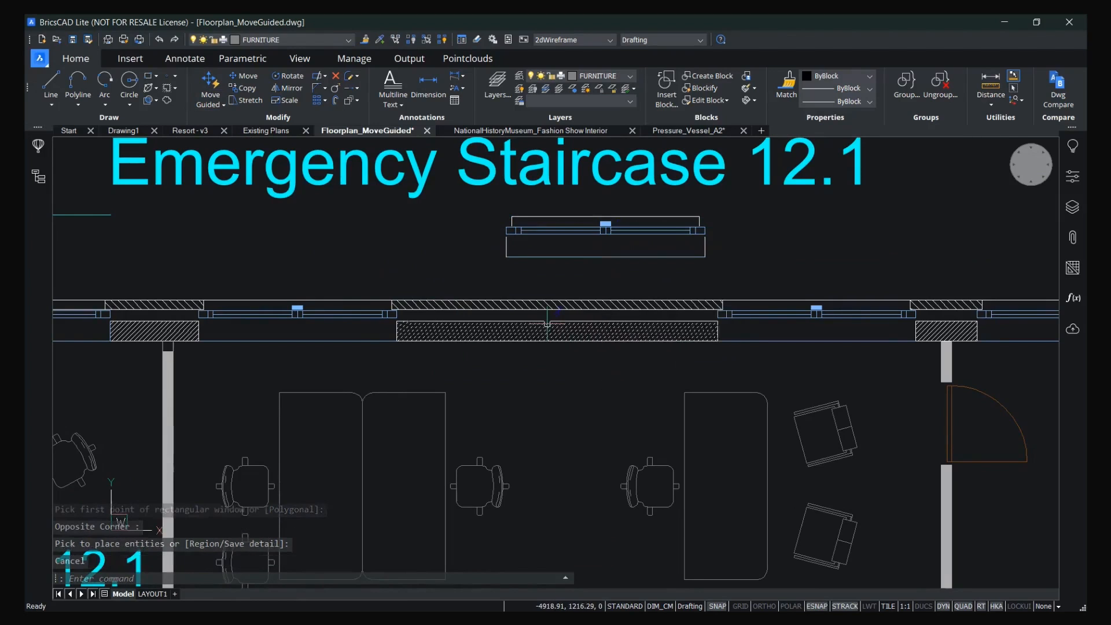
# Examine the exterior wall lines where the window was, and unhide all hidden objects in the floor plan.
pyautogui.scroll(2, 547, 324)
pyautogui.press('Escape')
pyautogui.click(523, 320)
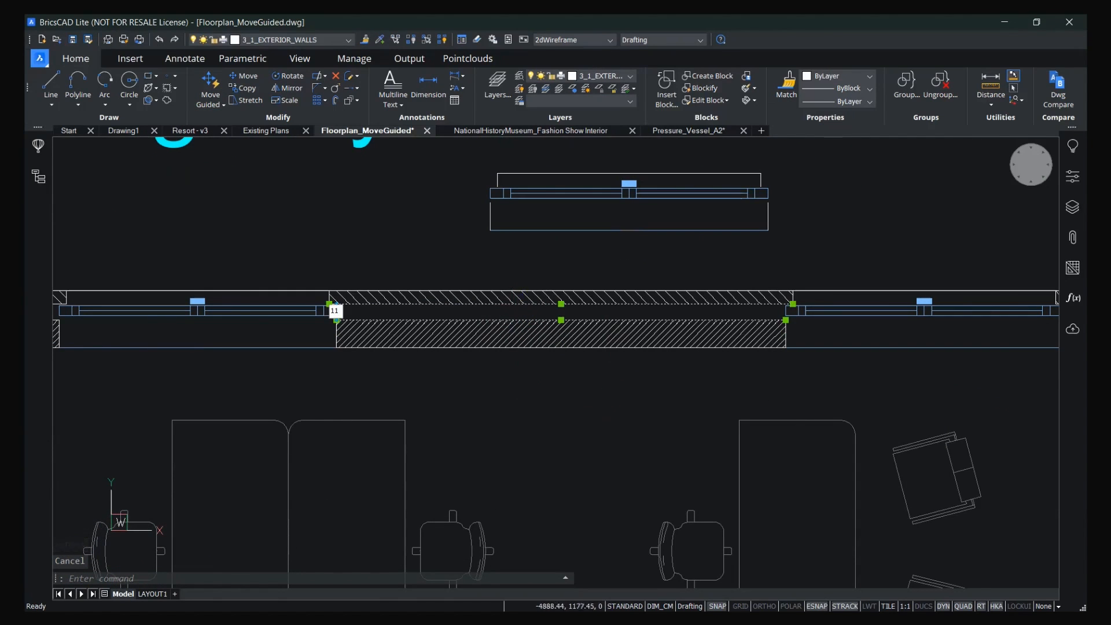
pyautogui.press('Escape')
pyautogui.click(442, 41)
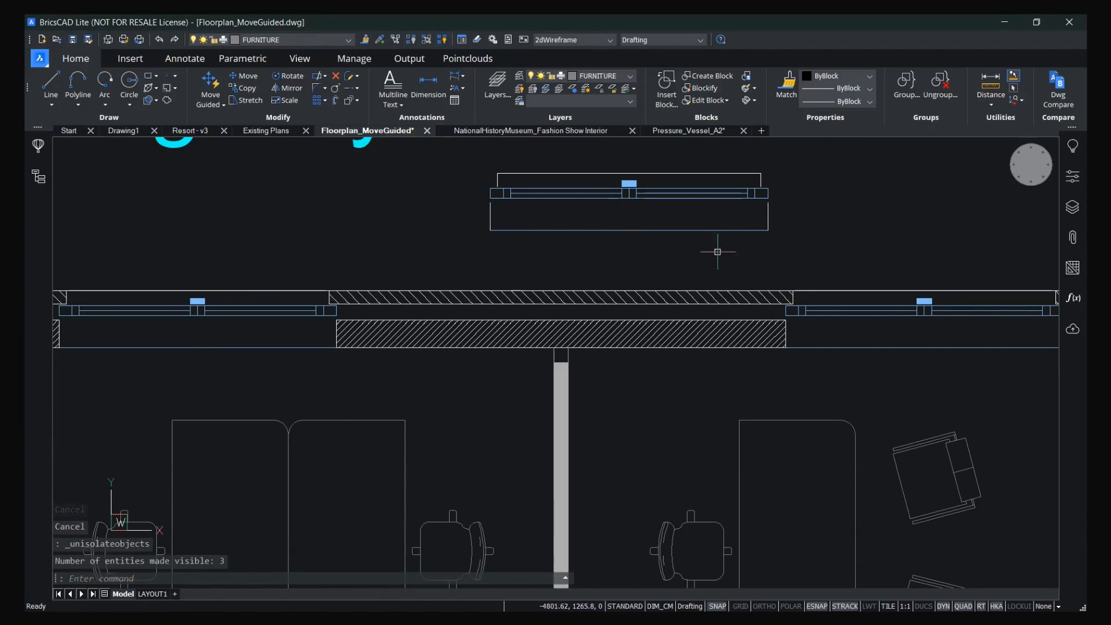
# Erase the window placed in the empty space outside the exterior wall, below the Emergency Staircase 12.1 label.
pyautogui.moveTo(717, 251); pyautogui.dragTo(669, 376, button='middle')
pyautogui.click(757, 374)
pyautogui.click(398, 266)
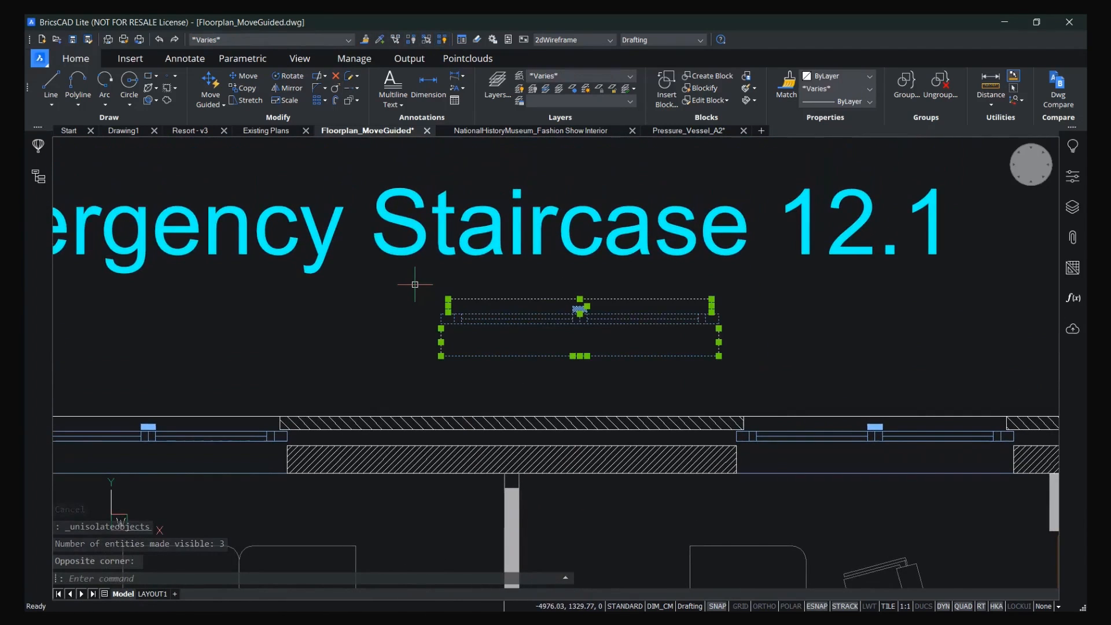
pyautogui.press('Delete')
# Move the middle window above the meeting room out of the exterior wall with Move Guided, into the empty space outside.
pyautogui.click(211, 85)
pyautogui.scroll(-4, 611, 382)
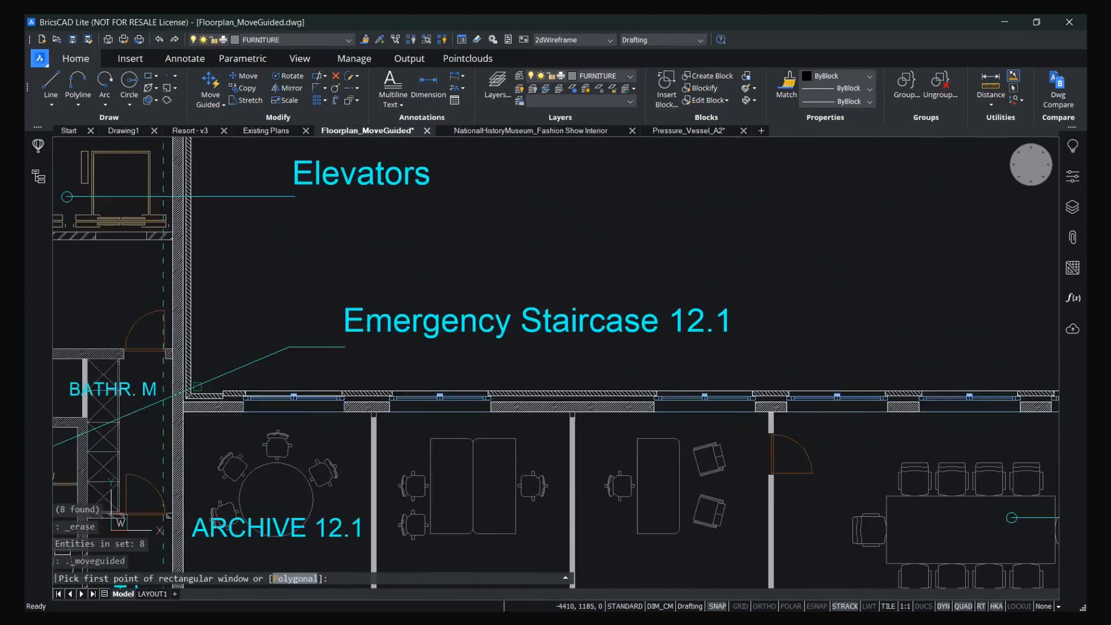
pyautogui.moveTo(853, 429); pyautogui.dragTo(417, 351, button='middle')
pyautogui.scroll(3, 572, 347)
pyautogui.click(660, 355)
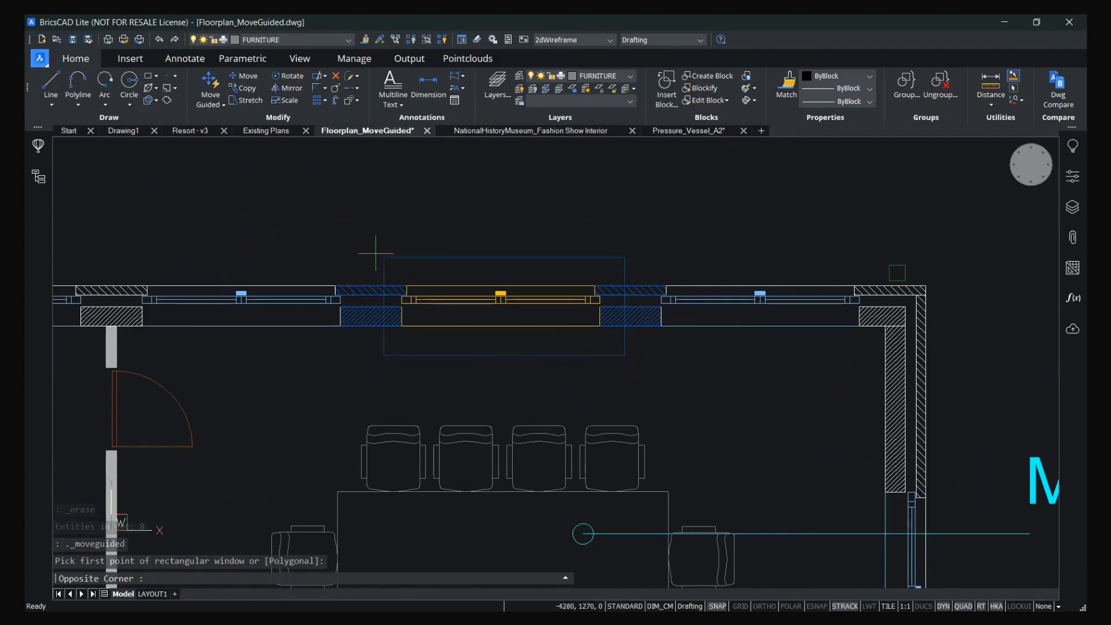
pyautogui.click(375, 241)
pyautogui.click(511, 193)
# Erase the window moved outside the meeting room's exterior wall.
pyautogui.click(665, 231)
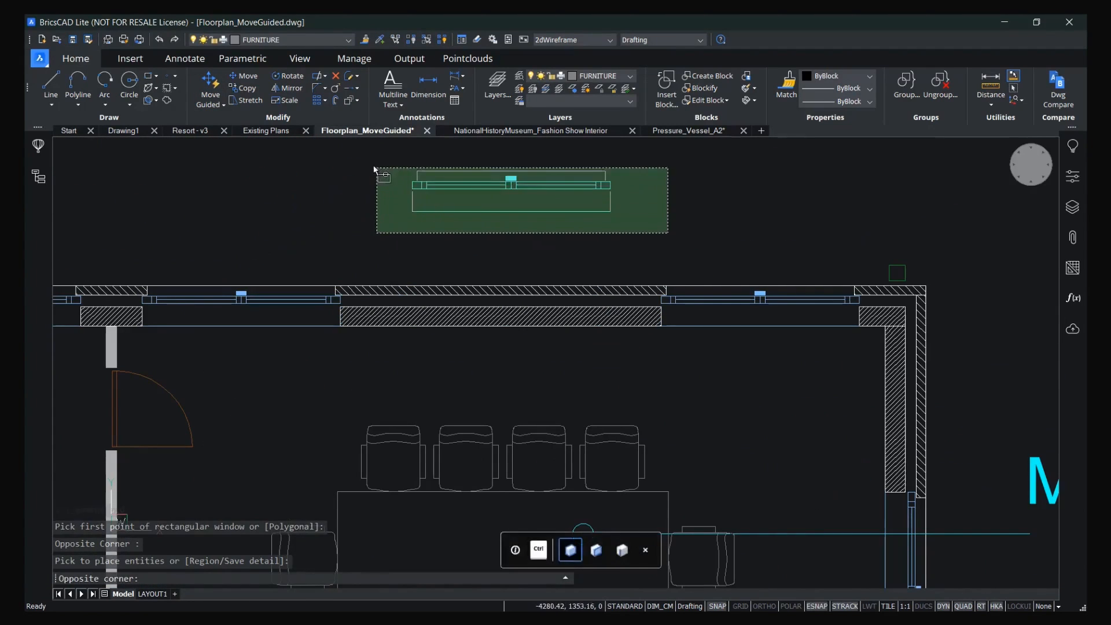
pyautogui.click(372, 164)
pyautogui.press('Delete')
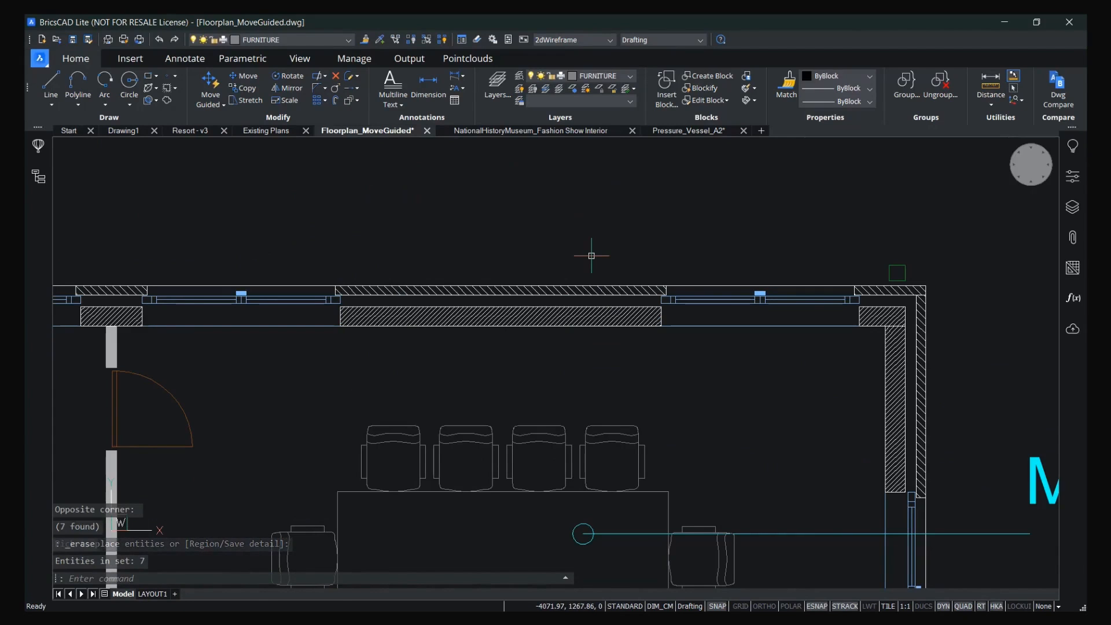
# Switch to the Existing Plans drawing and show the object properties.
pyautogui.scroll(-6, 603, 262)
pyautogui.moveTo(572, 418)
pyautogui.mouseDown(button='middle')
pyautogui.moveTo(638, 421)
pyautogui.moveTo(689, 385)
pyautogui.mouseUp(button='middle')
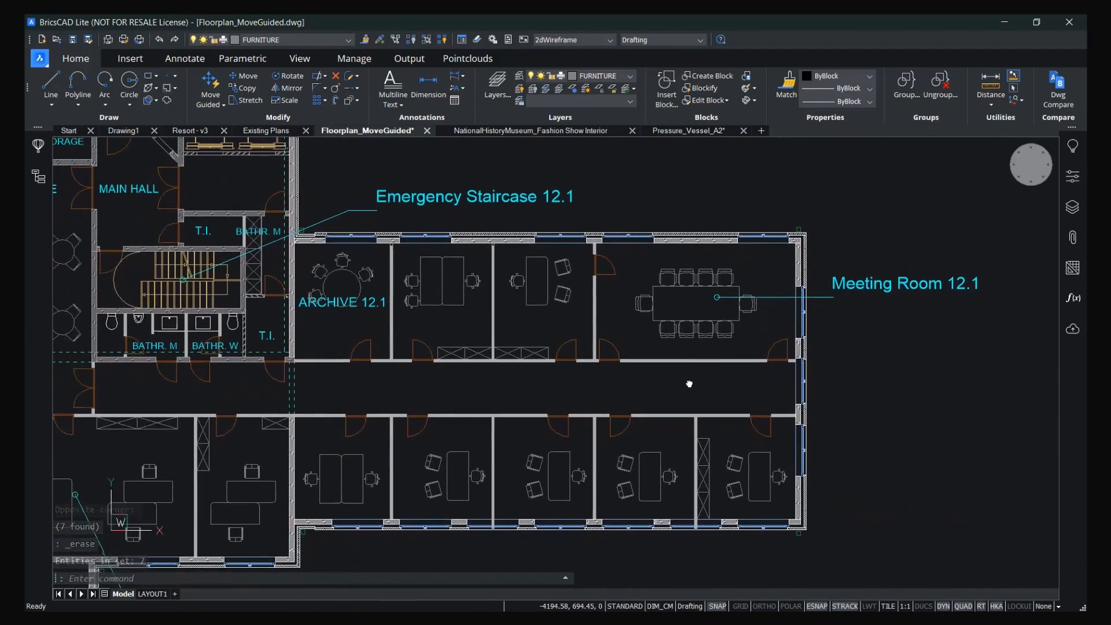
pyautogui.click(644, 389)
pyautogui.click(269, 130)
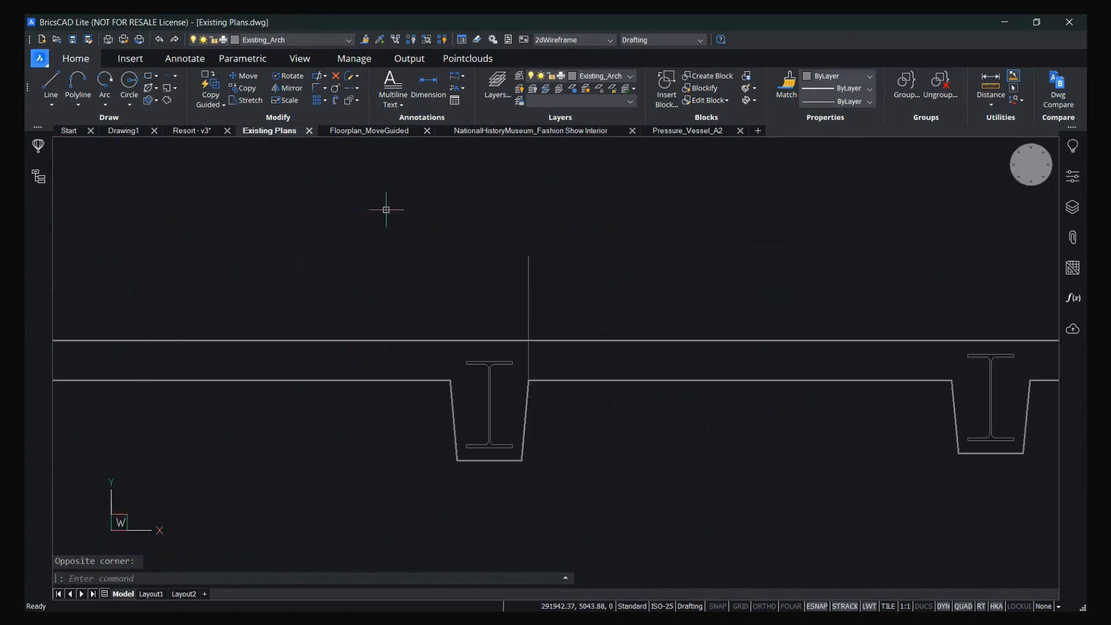
pyautogui.click(1073, 177)
# Inspect the properties of two of the horizontal lines above the columns in the longitudinal section's central hall.
pyautogui.scroll(-10, 524, 302)
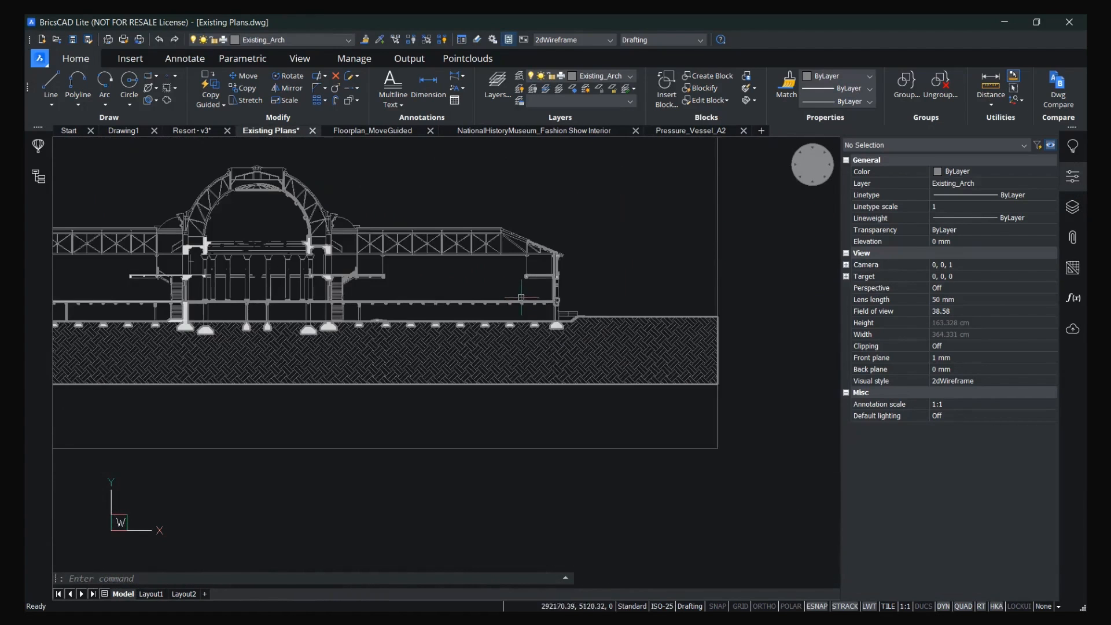
pyautogui.moveTo(475, 275); pyautogui.dragTo(684, 346, button='middle')
pyautogui.scroll(9, 618, 284)
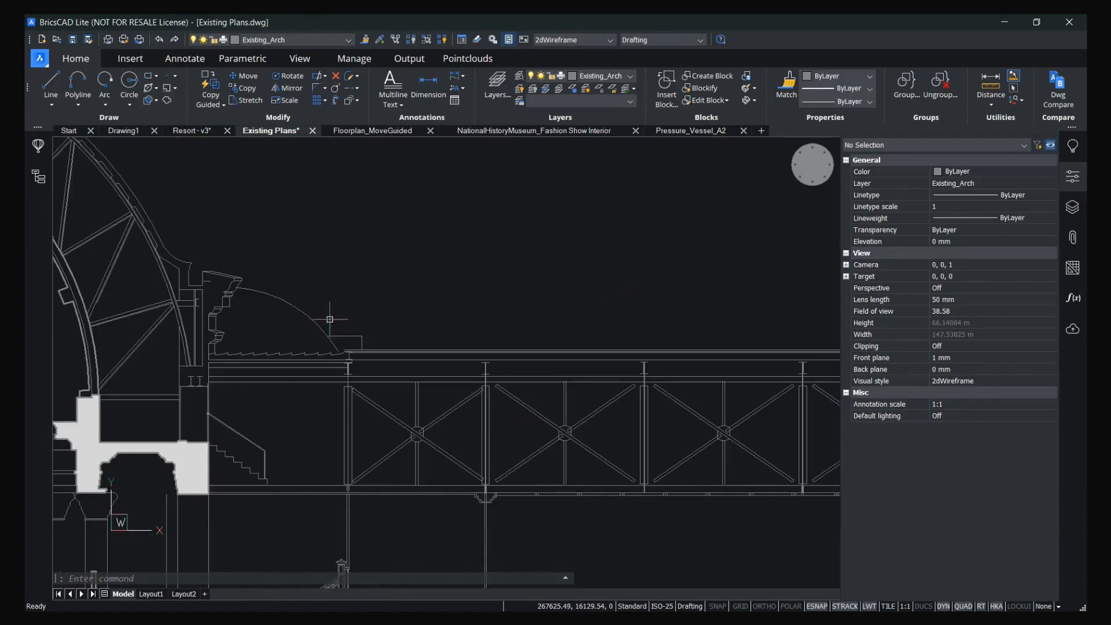
pyautogui.moveTo(330, 318); pyautogui.dragTo(738, 311, button='middle')
pyautogui.moveTo(324, 357)
pyautogui.mouseDown(button='middle')
pyautogui.moveTo(603, 283)
pyautogui.moveTo(652, 231)
pyautogui.moveTo(559, 196)
pyautogui.moveTo(530, 204)
pyautogui.mouseUp(button='middle')
pyautogui.moveTo(392, 289); pyautogui.dragTo(373, 271)
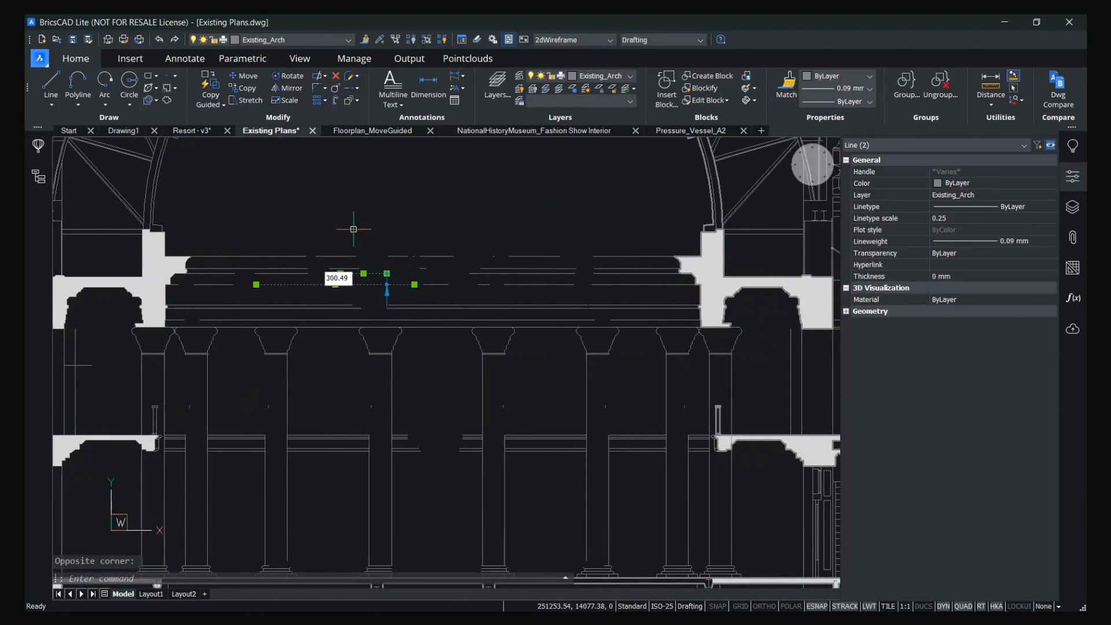
pyautogui.press('Escape')
# Inspect the geometry properties of the horizontal lines above the vaulted opening beside the central hall.
pyautogui.moveTo(703, 272); pyautogui.dragTo(510, 273, button='middle')
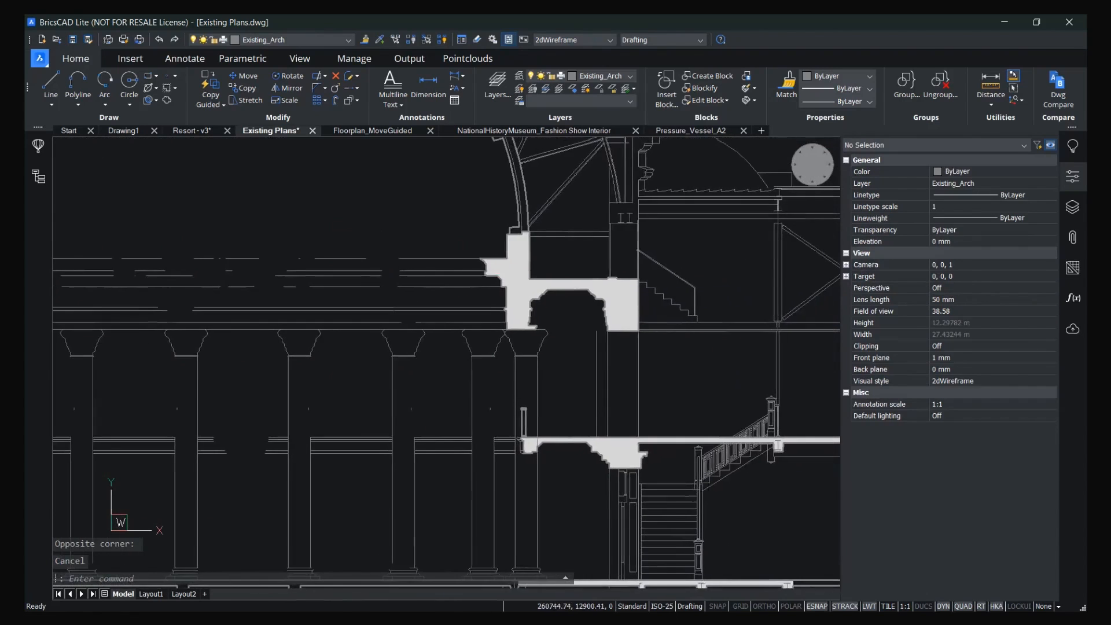
pyautogui.scroll(6, 566, 268)
pyautogui.click(546, 320)
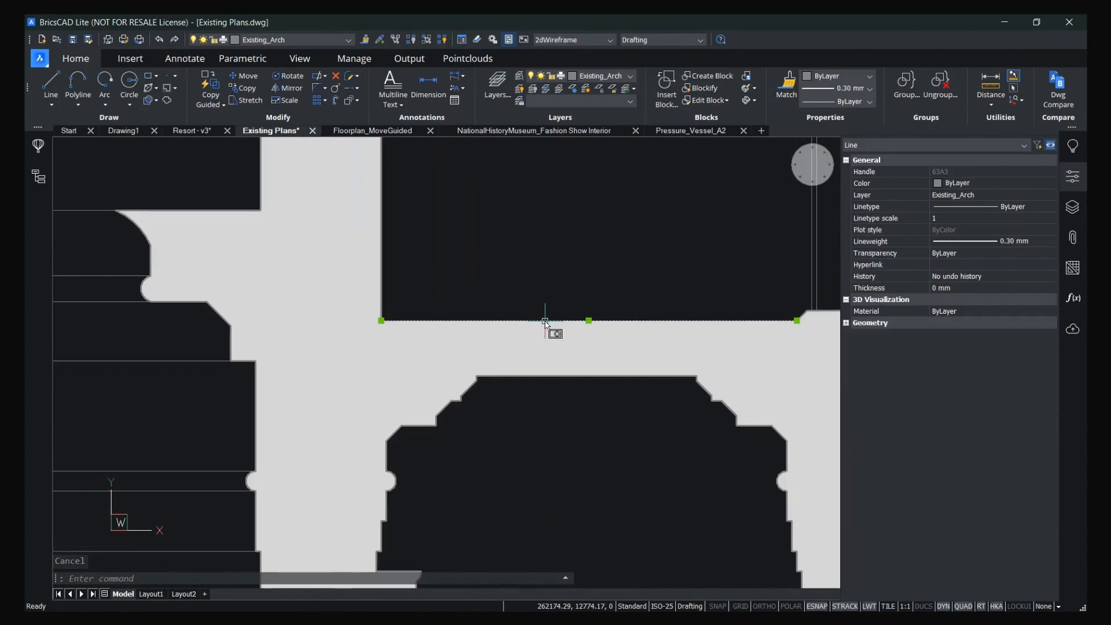
pyautogui.press('Escape')
pyautogui.click(550, 376)
pyautogui.click(846, 323)
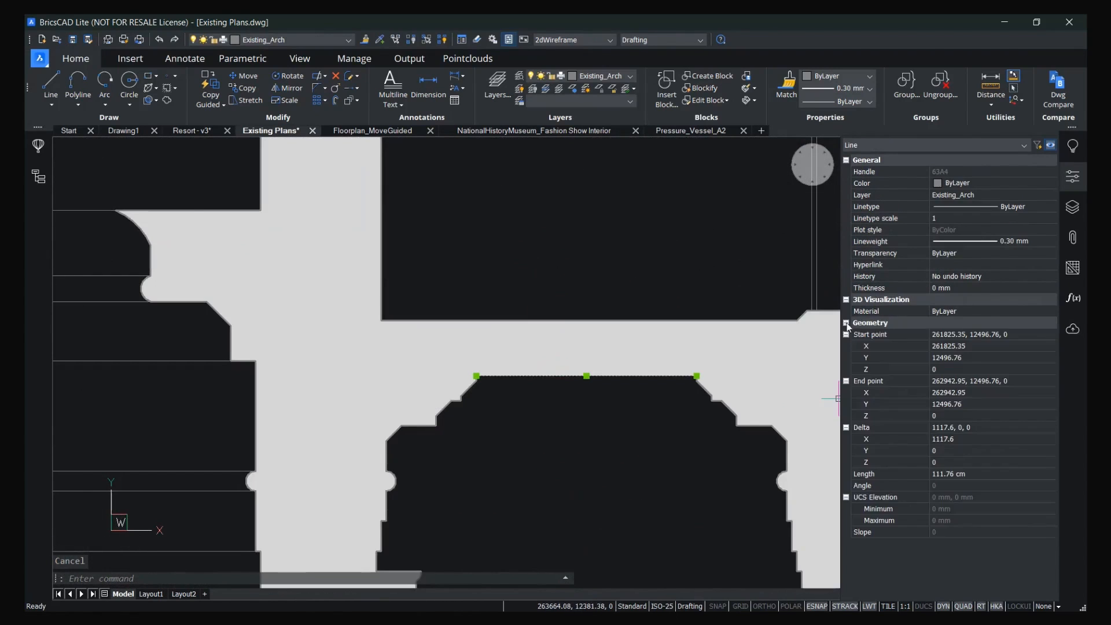
pyautogui.press('Escape')
# Check the angle of the line closing a small semicircular niche near the columns in the central hall's floor plan.
pyautogui.scroll(-10, 632, 258)
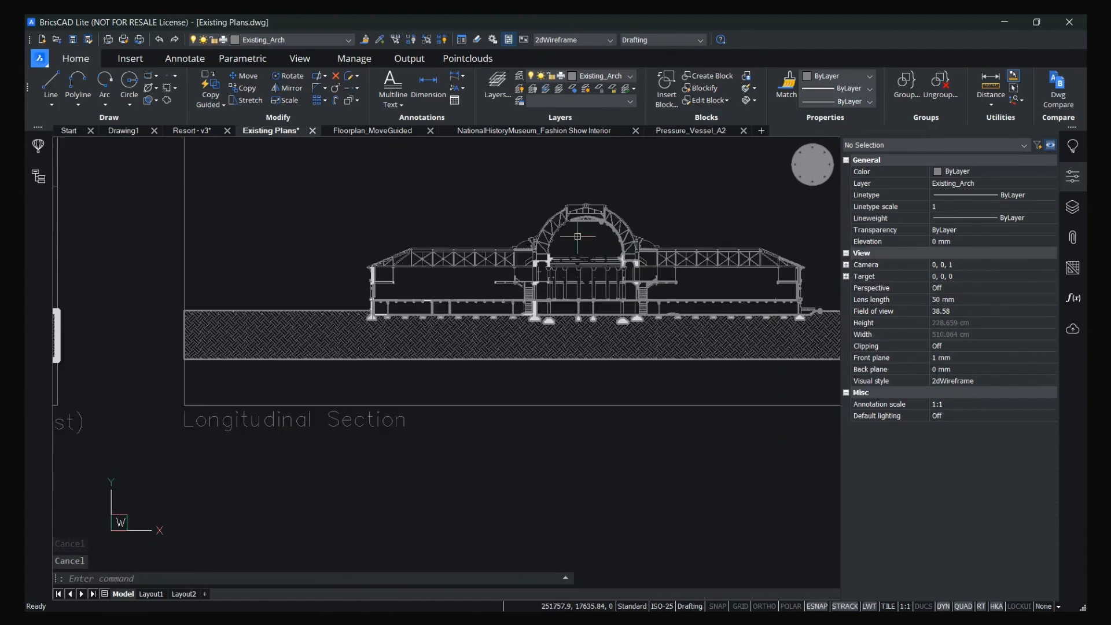
pyautogui.moveTo(396, 226); pyautogui.dragTo(405, 160, button='middle')
pyautogui.scroll(6, 389, 279)
pyautogui.scroll(6, 367, 327)
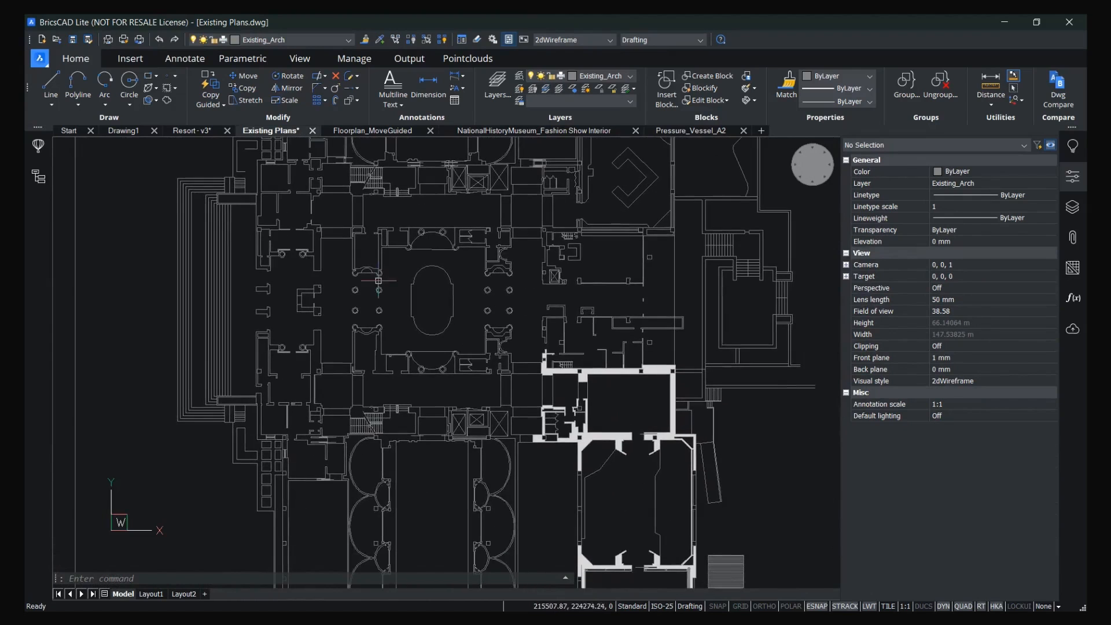
pyautogui.click(367, 328)
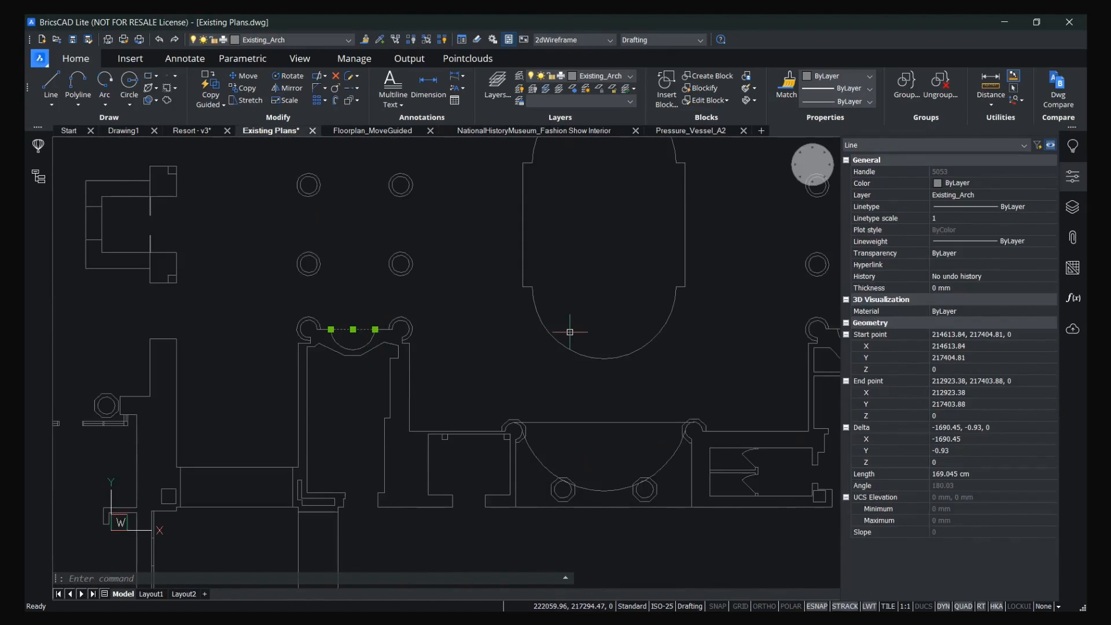
pyautogui.click(957, 486)
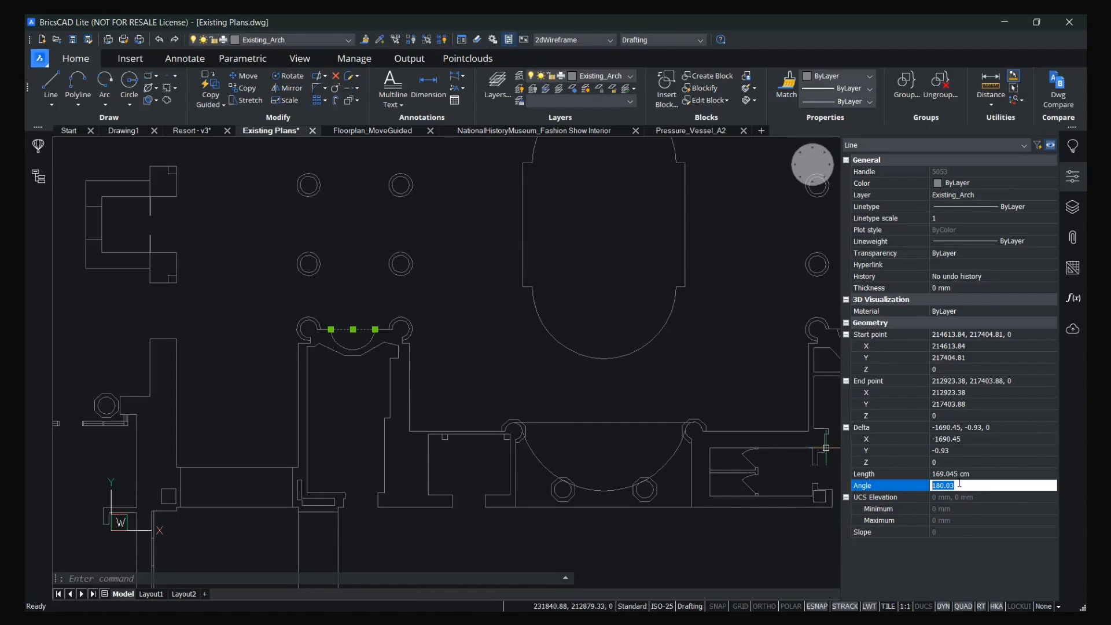
pyautogui.press('Escape')
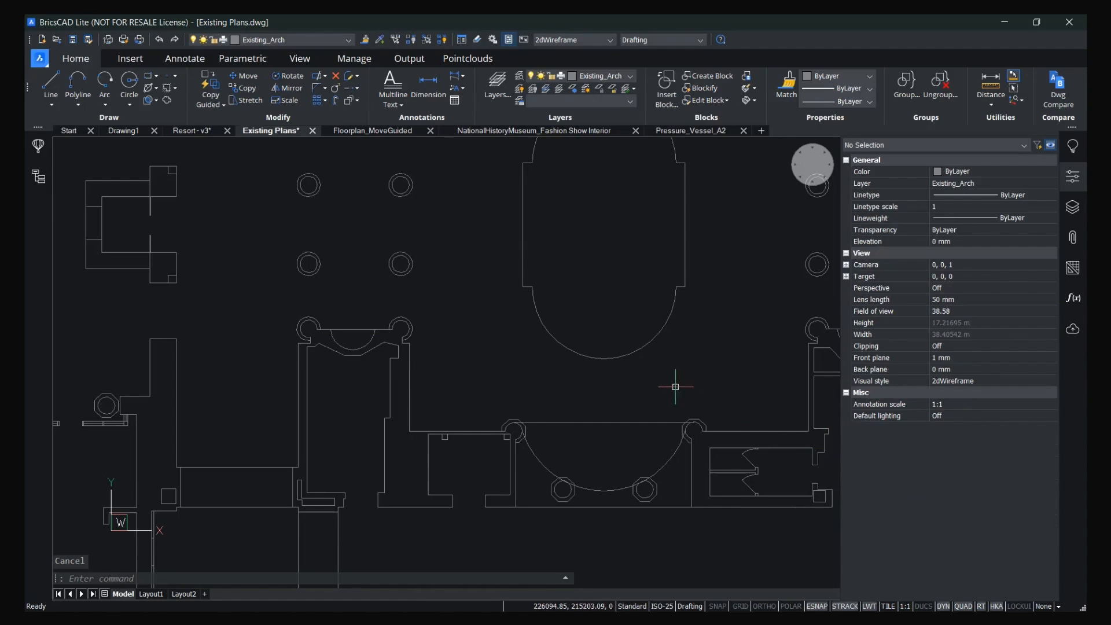
# Check the geometry of the horizontal wall line and the opposite niche line in the central hall plan.
pyautogui.moveTo(678, 378); pyautogui.dragTo(434, 367, button='middle')
pyautogui.click(511, 420)
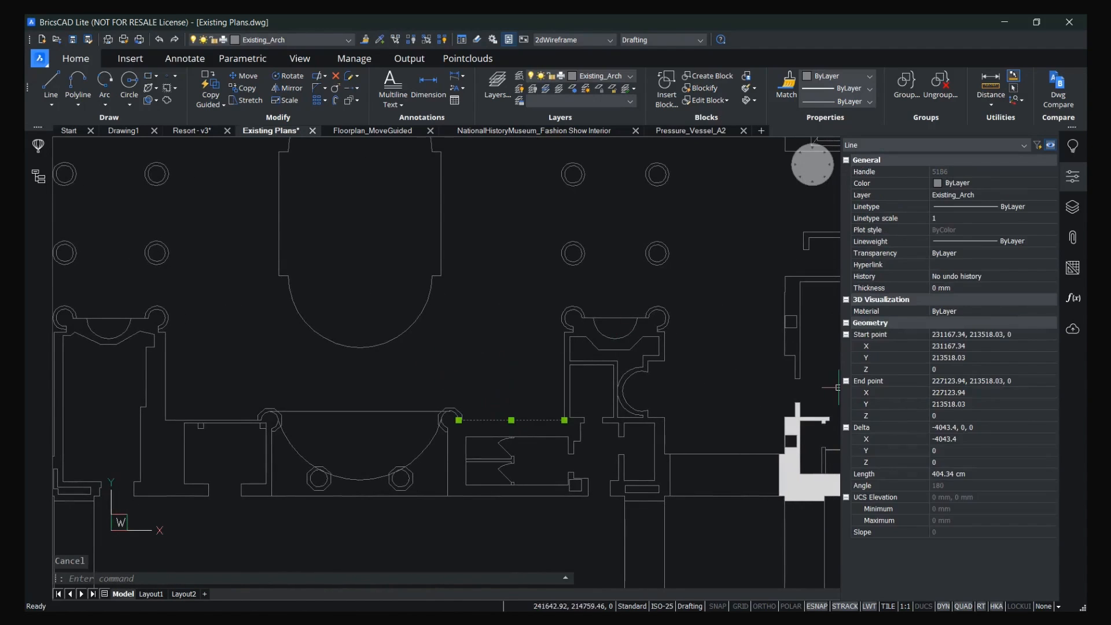
pyautogui.press('Escape')
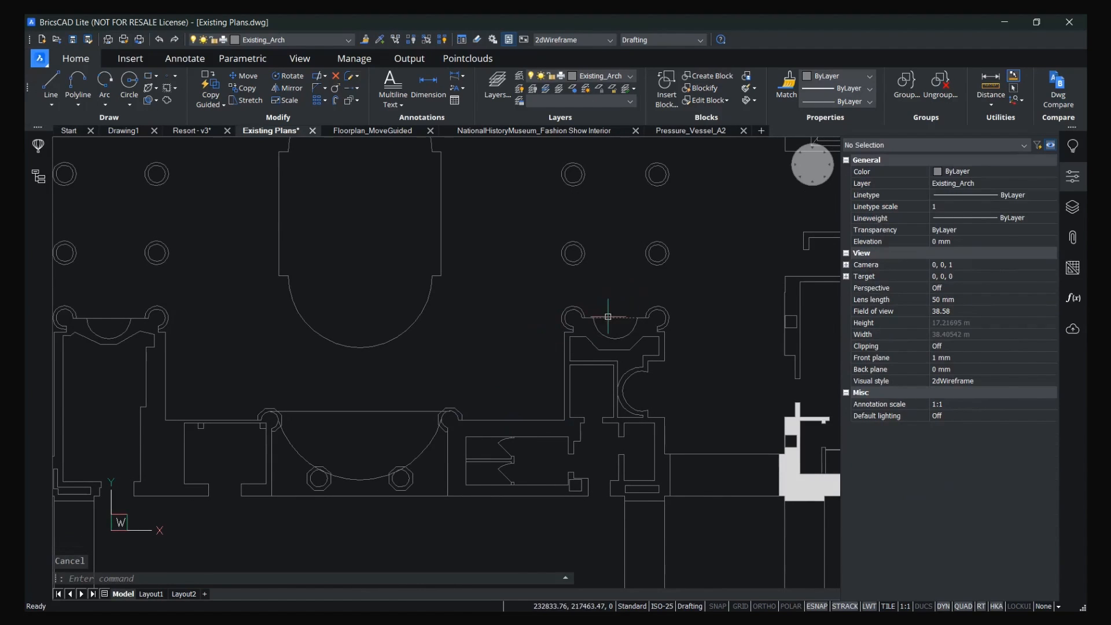
pyautogui.click(608, 317)
pyautogui.press('Escape')
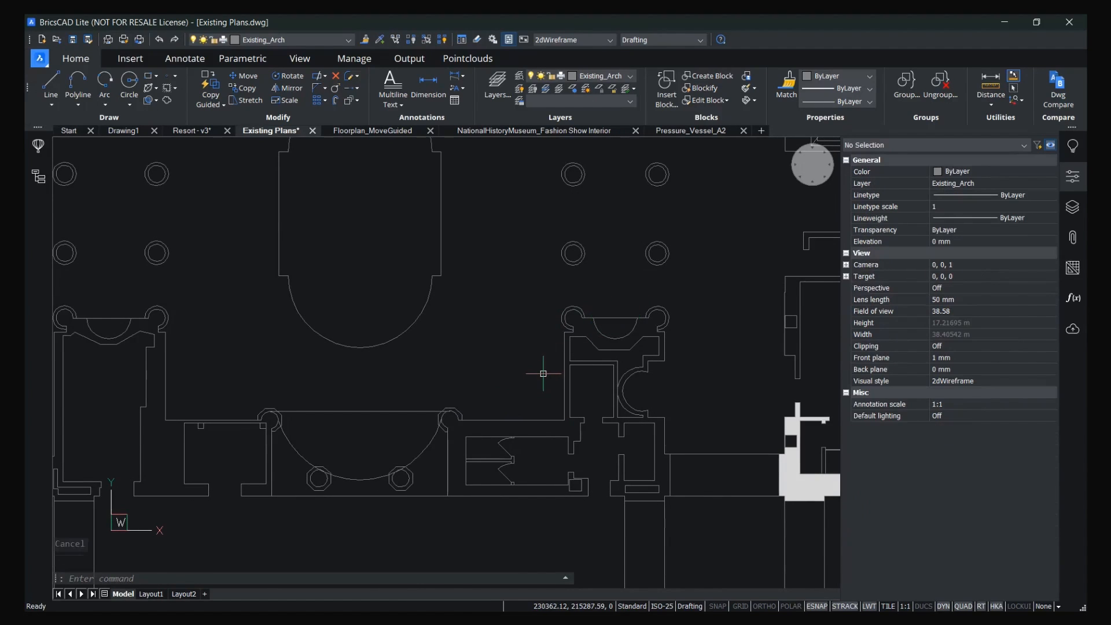
# Replace the properties display with the drawing's structure tree and expand Entities down to the Existing_Arch entity types.
pyautogui.scroll(-3, 544, 373)
pyautogui.moveTo(504, 363)
pyautogui.mouseDown(button='middle')
pyautogui.moveTo(340, 414)
pyautogui.moveTo(495, 390)
pyautogui.moveTo(493, 373)
pyautogui.mouseUp(button='middle')
pyautogui.click(1080, 181)
pyautogui.click(38, 177)
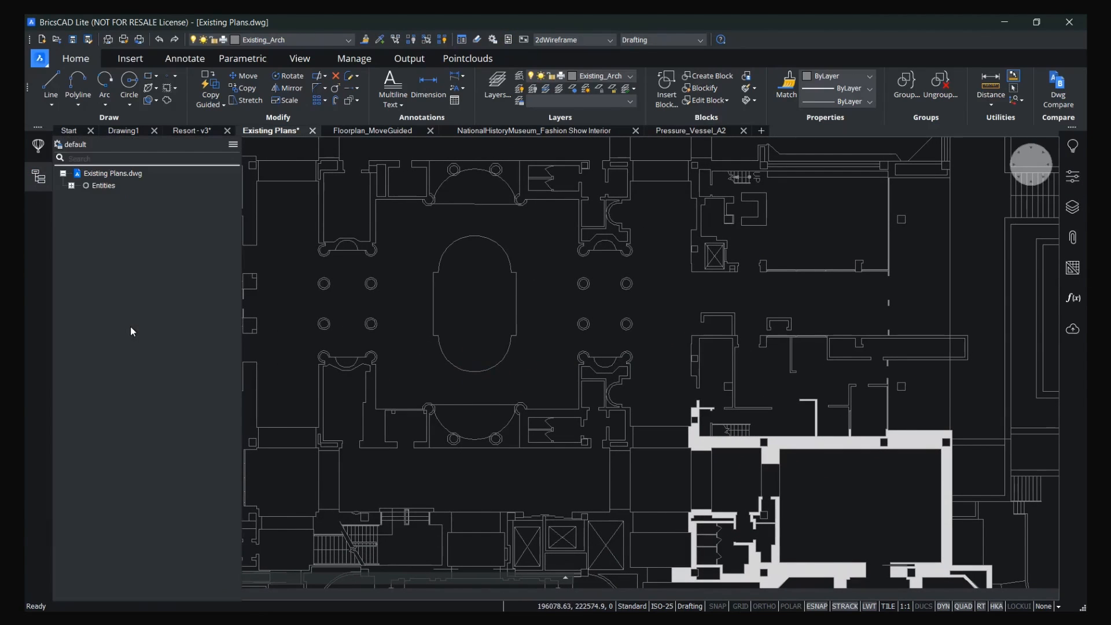
pyautogui.click(71, 185)
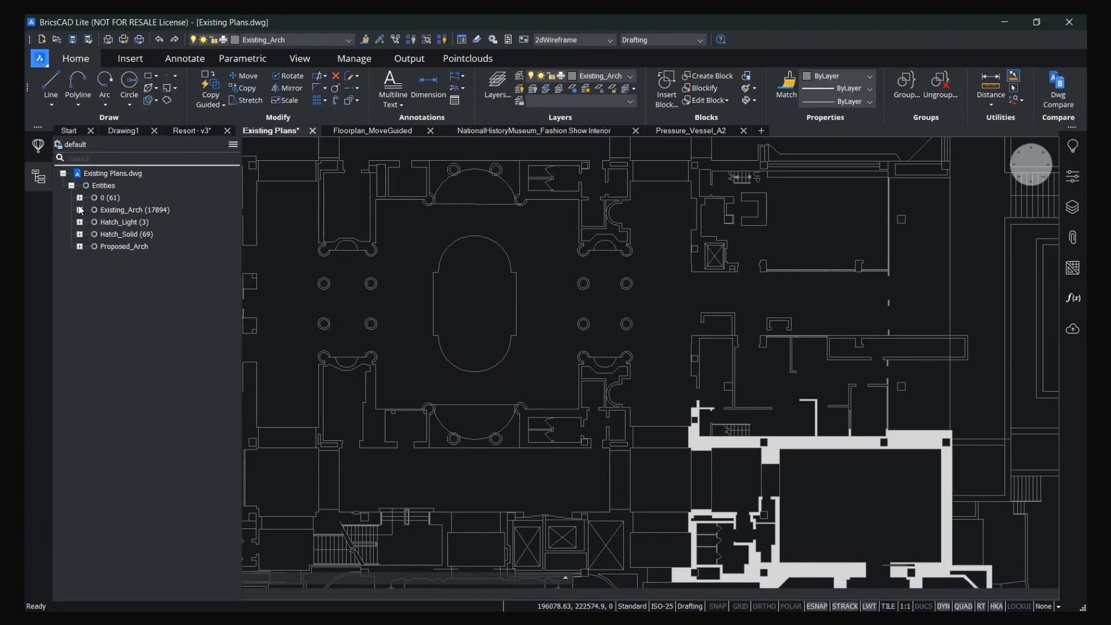
pyautogui.click(81, 211)
pyautogui.click(80, 210)
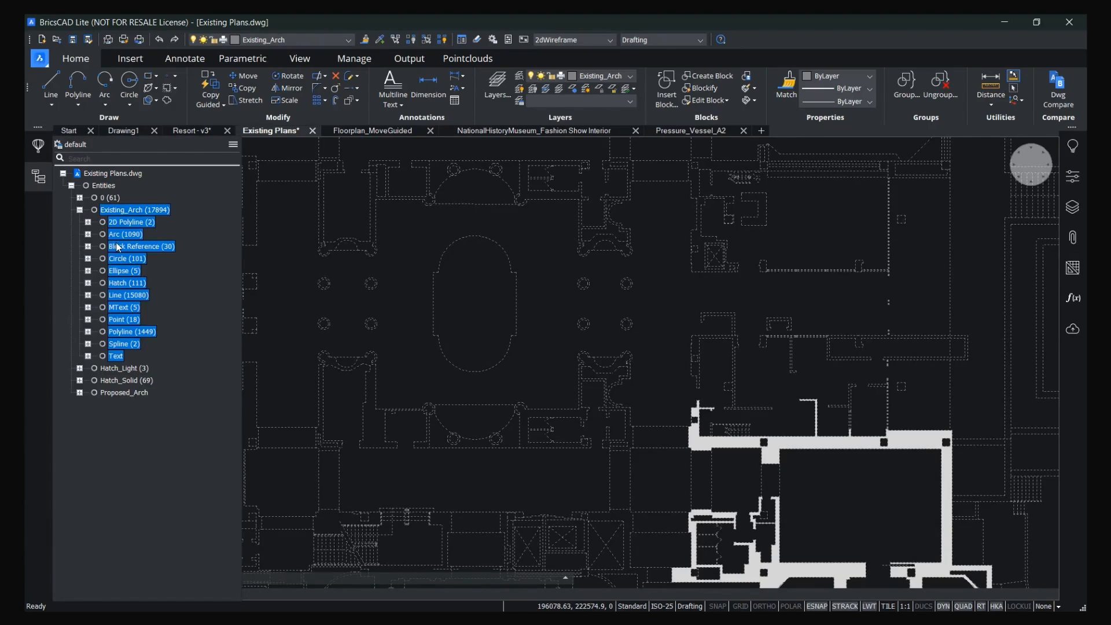
# Select the block references, circles and hatches of Existing_Arch in turn to locate them in the drawing.
pyautogui.click(117, 248)
pyautogui.click(116, 260)
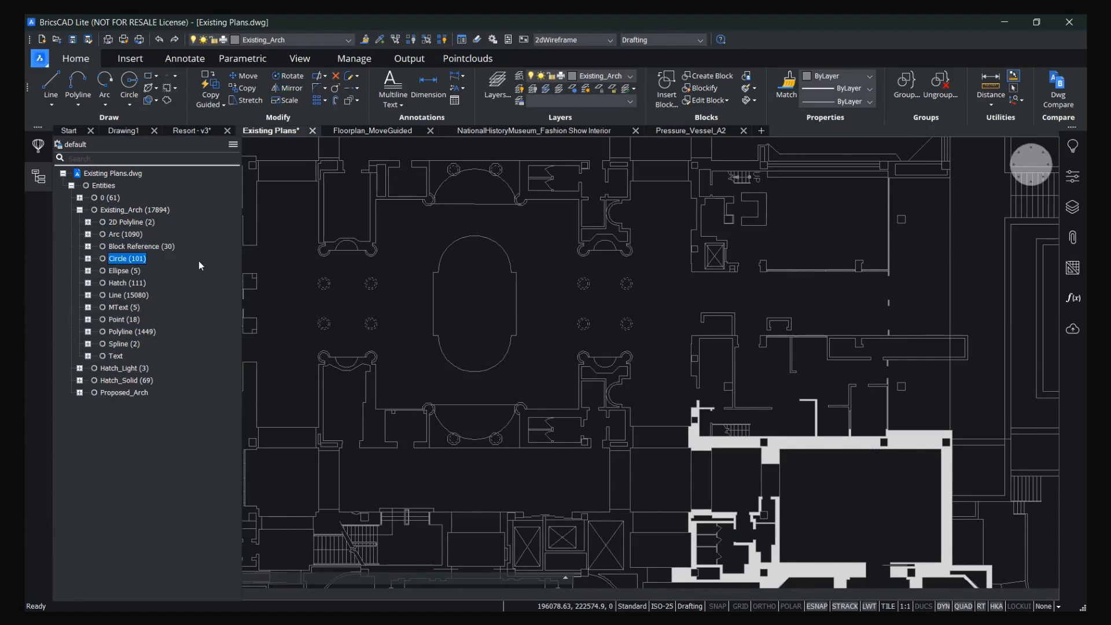
pyautogui.click(120, 284)
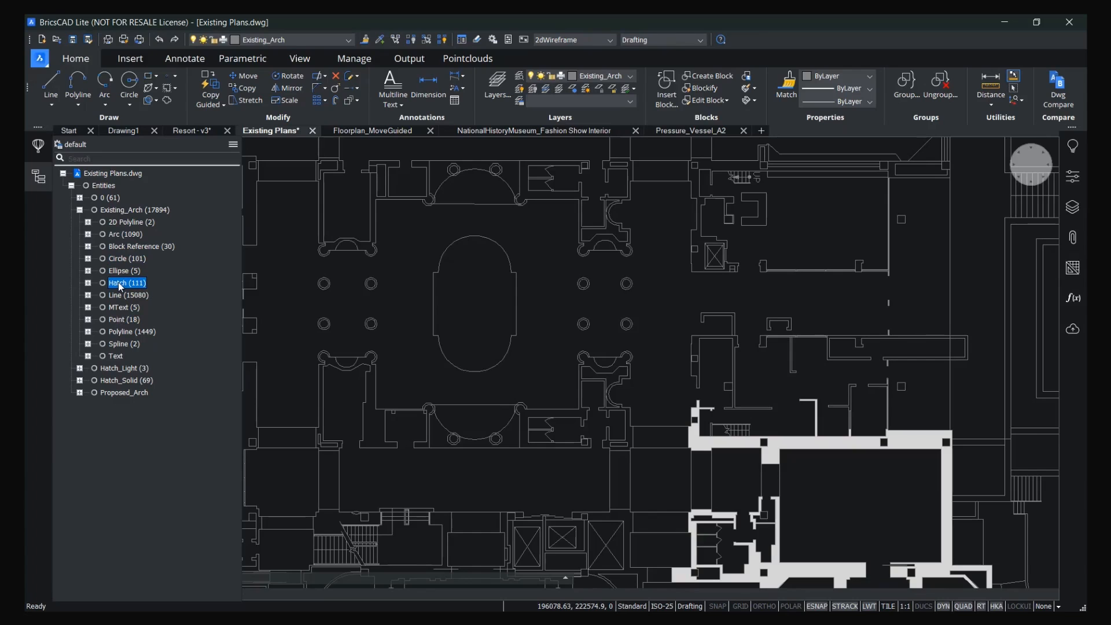
# Isolate all arcs of the Existing_Arch layer and examine them across the drawing.
pyautogui.click(132, 235)
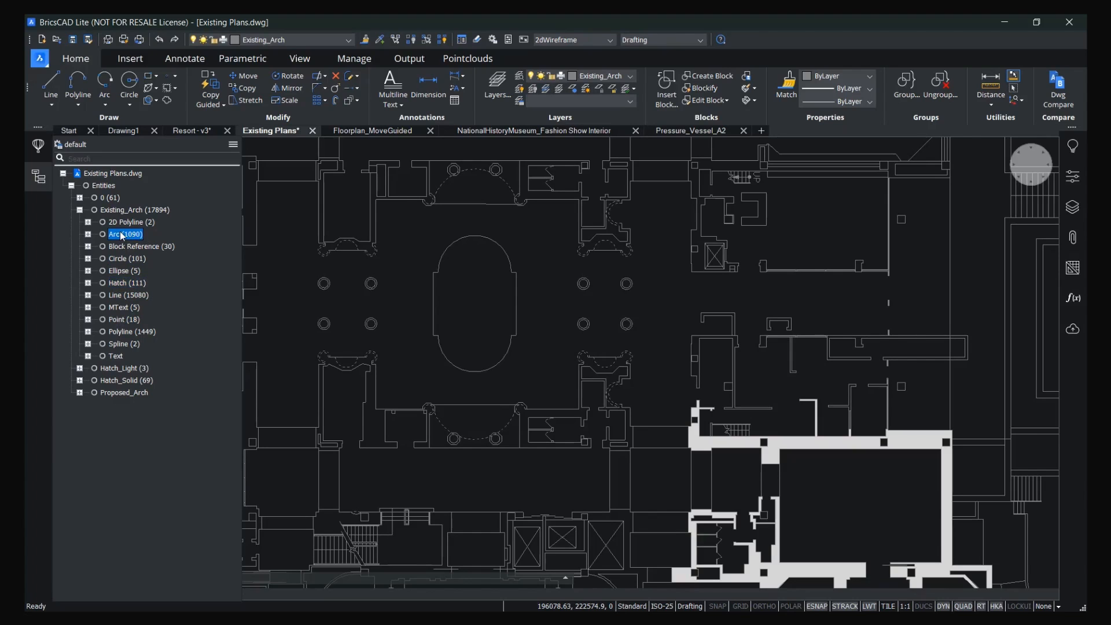
pyautogui.click(427, 41)
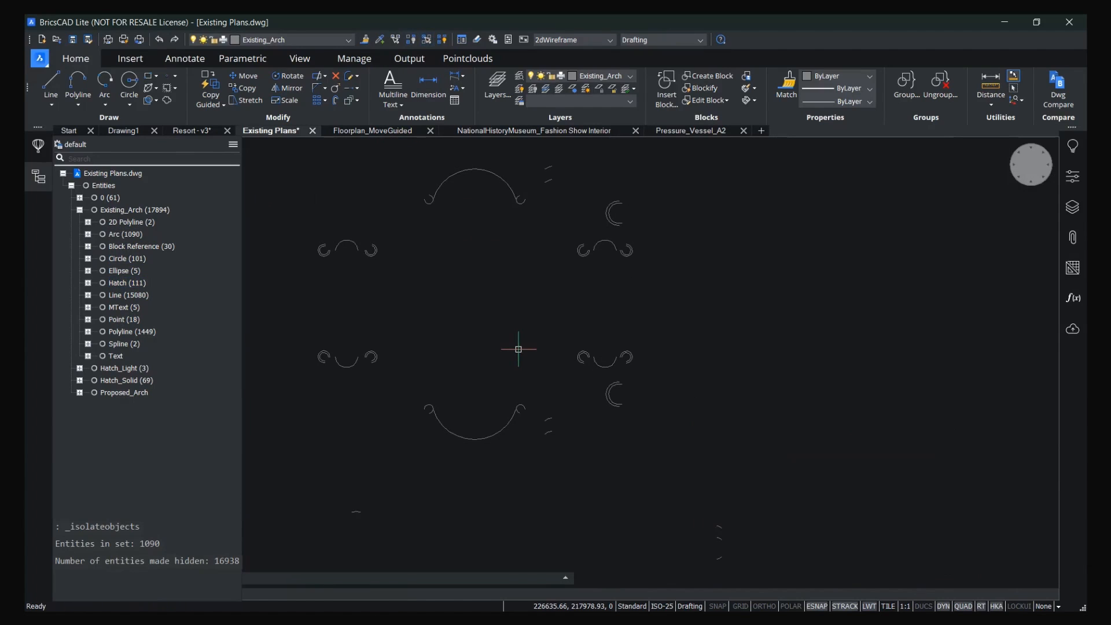
pyautogui.scroll(-5, 519, 350)
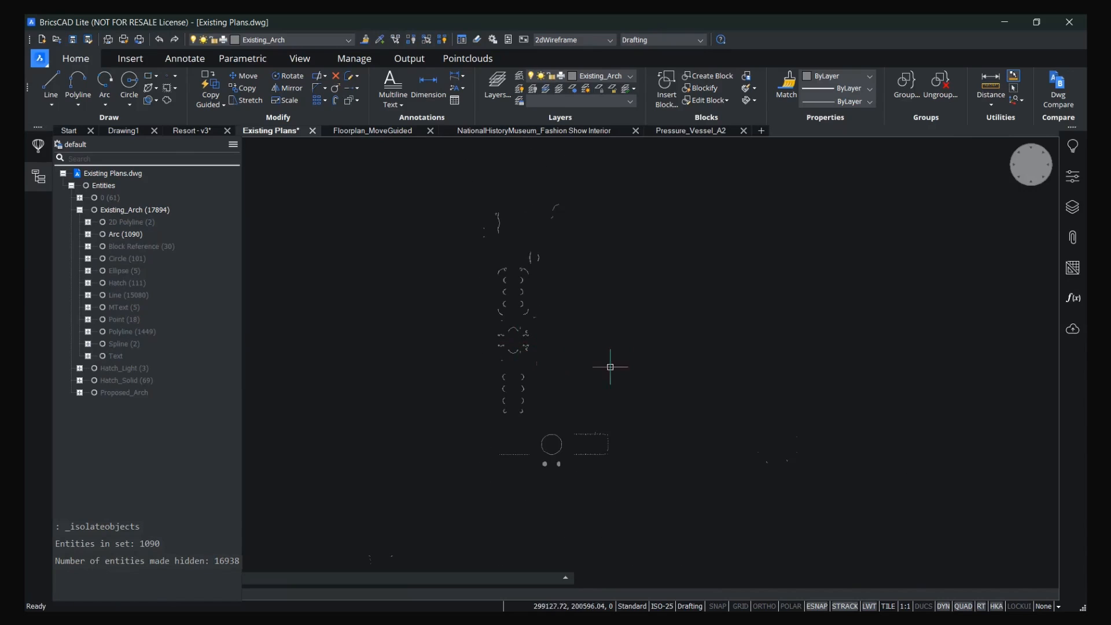
pyautogui.scroll(4, 558, 332)
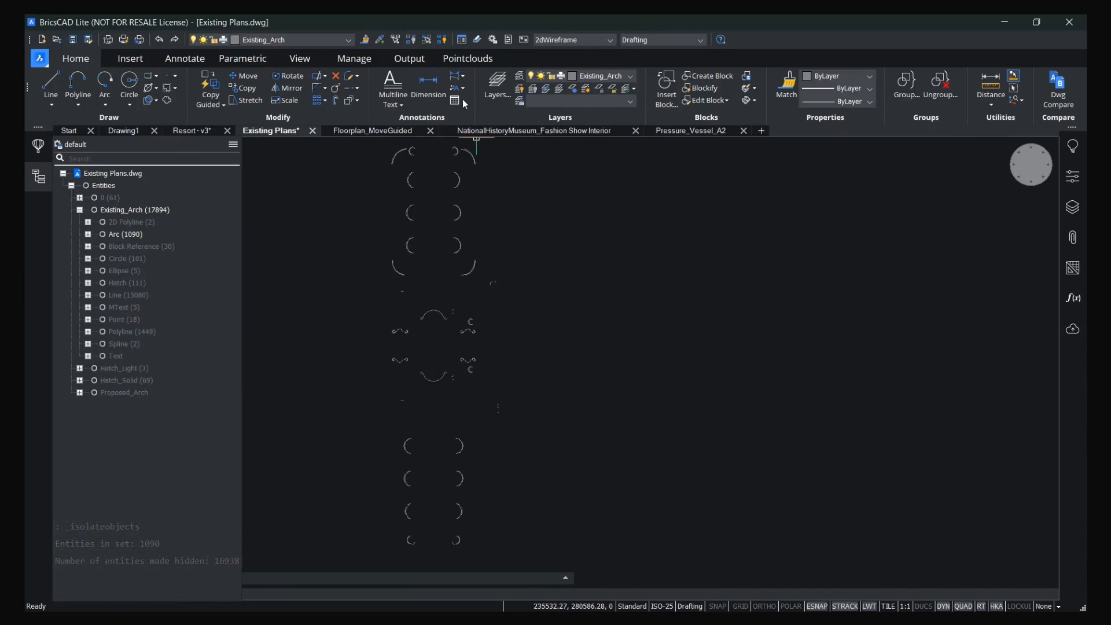
# Unhide all hidden entities in the Existing Plans drawing.
pyautogui.click(442, 40)
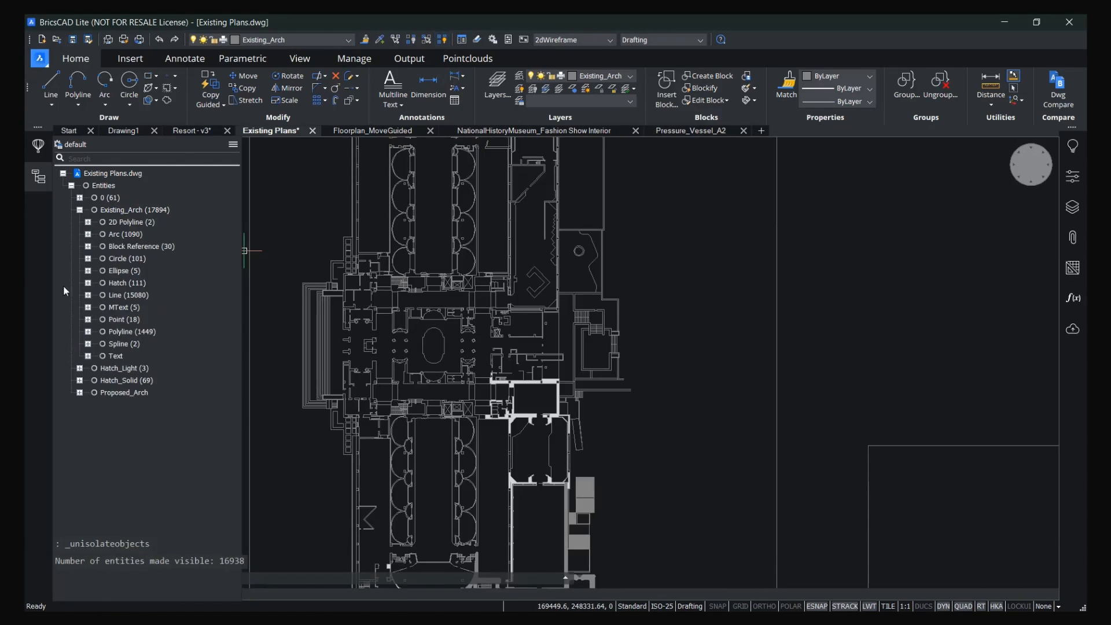
pyautogui.scroll(4, 405, 324)
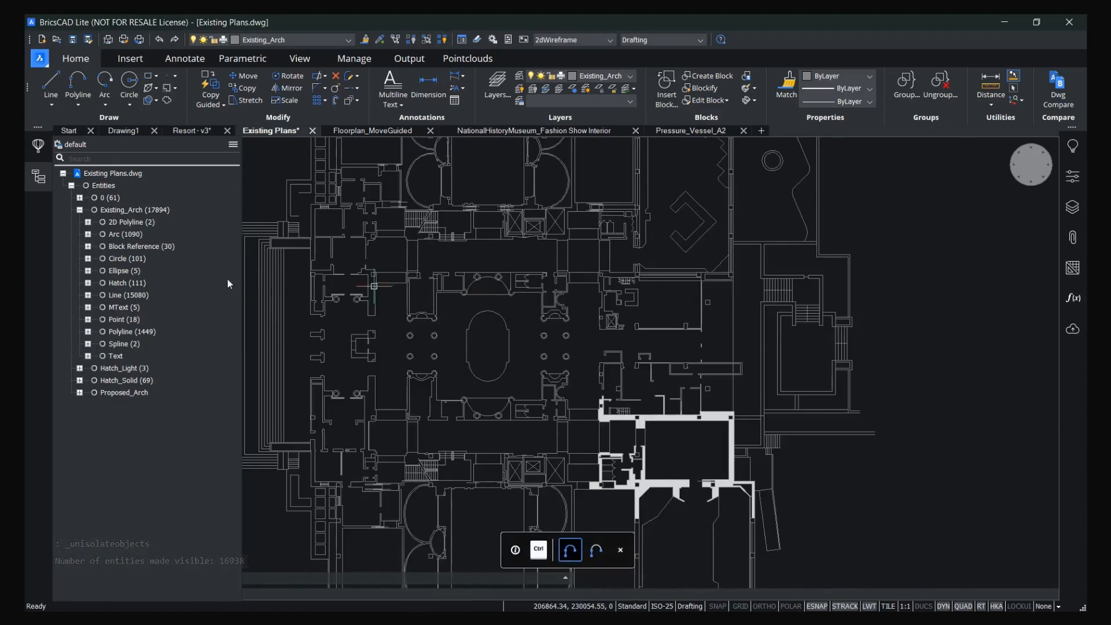
pyautogui.moveTo(441, 305); pyautogui.dragTo(535, 305, button='middle')
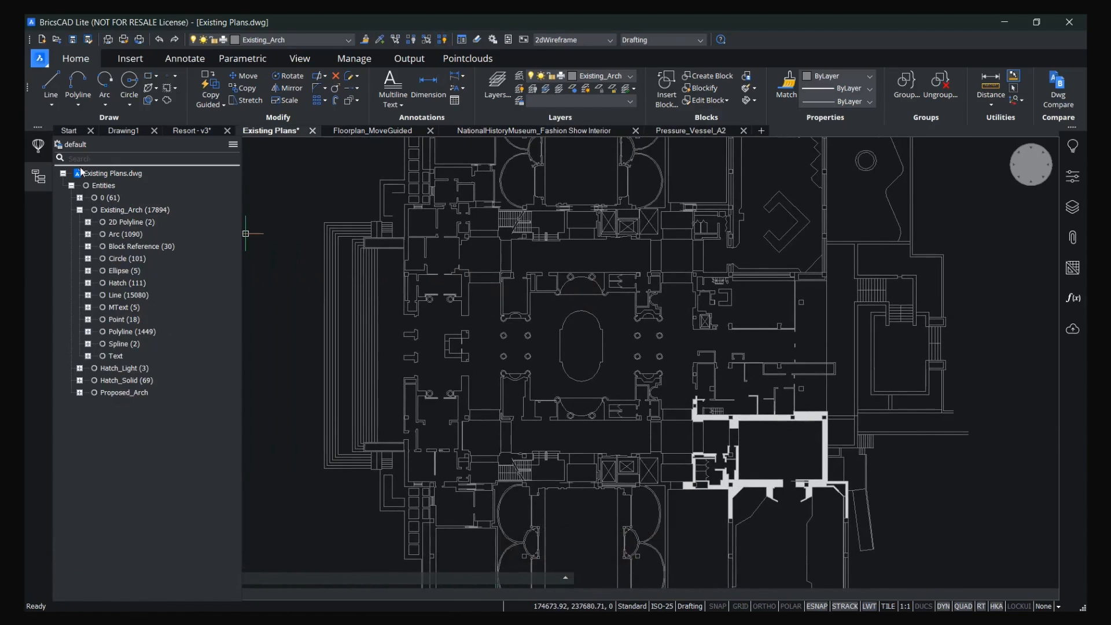
# List the individual Line entities of Existing_Arch and zoom to line 41C in the drawing.
pyautogui.click(79, 210)
pyautogui.click(80, 211)
pyautogui.click(88, 296)
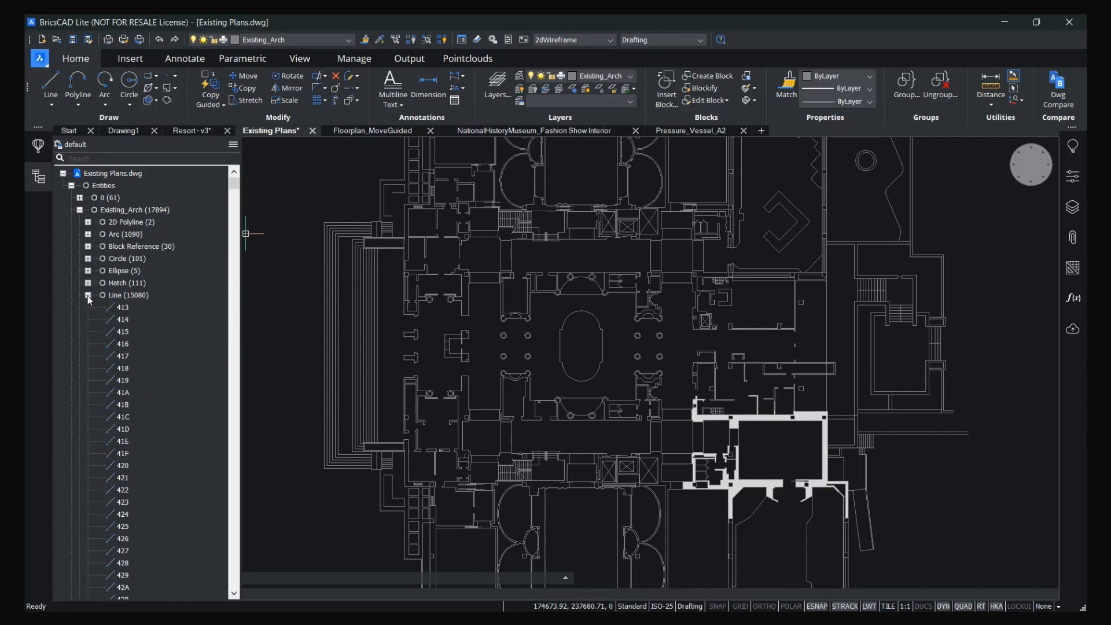
pyautogui.rightClick(126, 419)
pyautogui.click(150, 466)
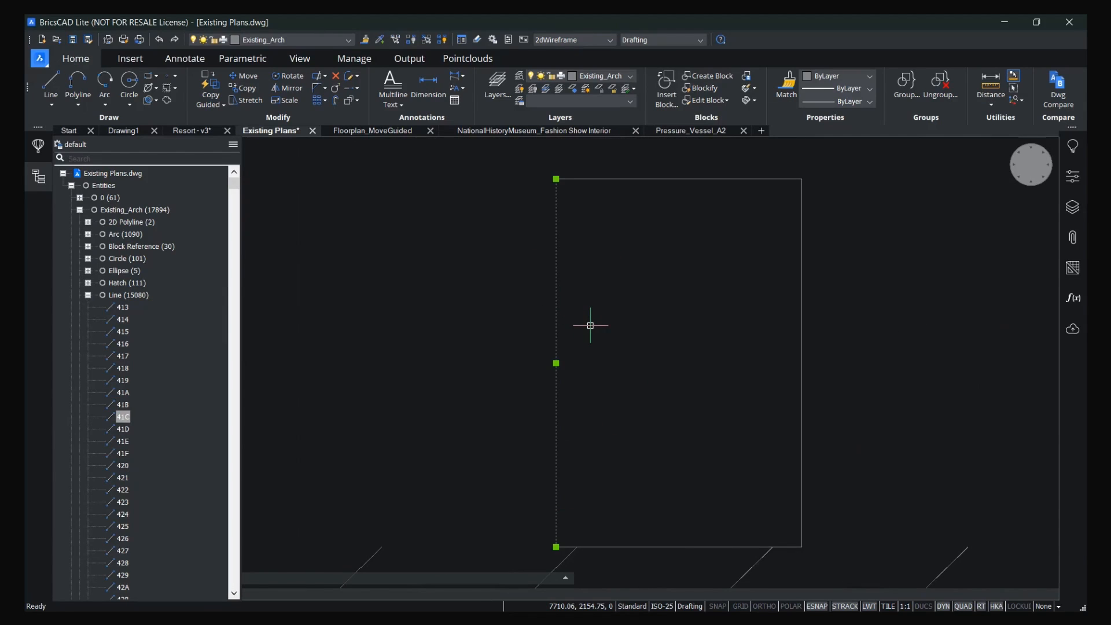
pyautogui.press('Escape')
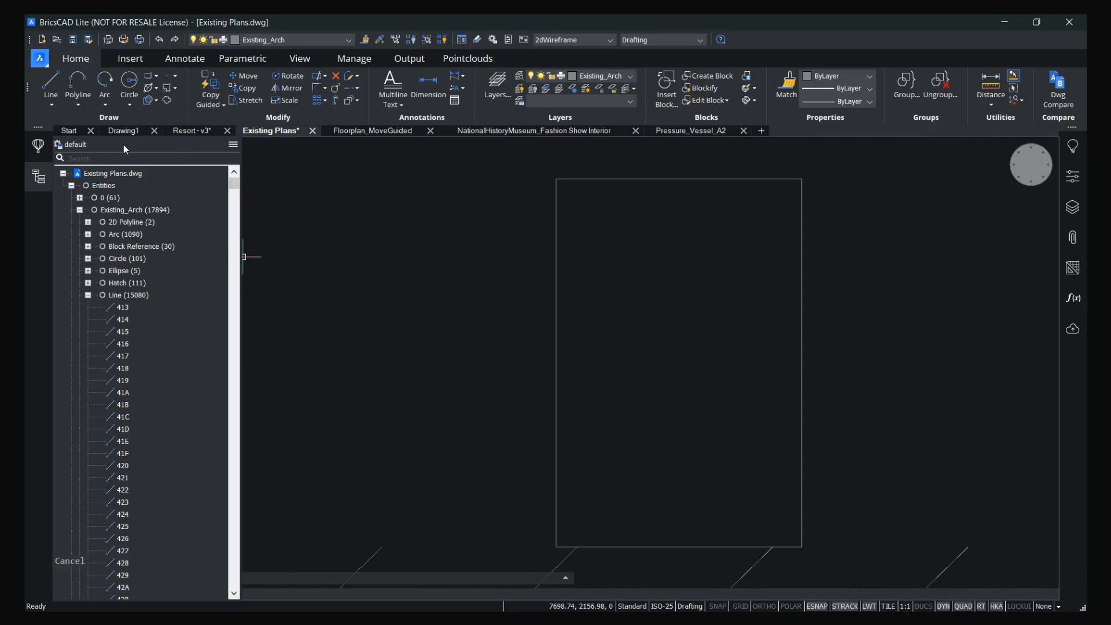
# Open the structure tree configuration and start adding a property after Layer in the Entities grouping.
pyautogui.click(123, 145)
pyautogui.moveTo(157, 269); pyautogui.dragTo(483, 201)
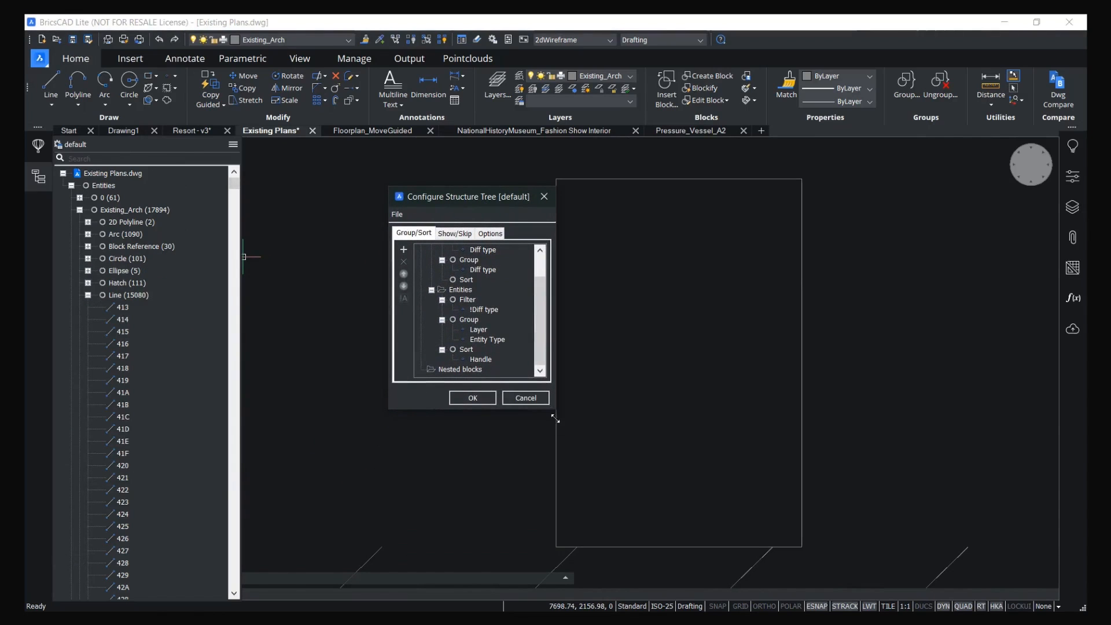
pyautogui.moveTo(550, 413); pyautogui.dragTo(608, 476)
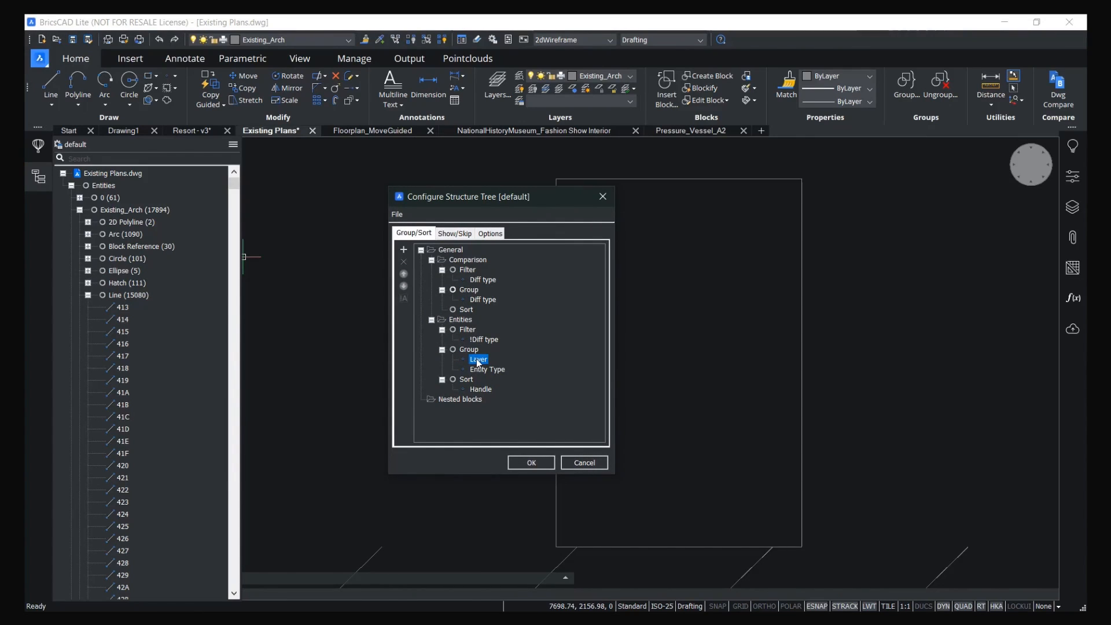
pyautogui.click(403, 249)
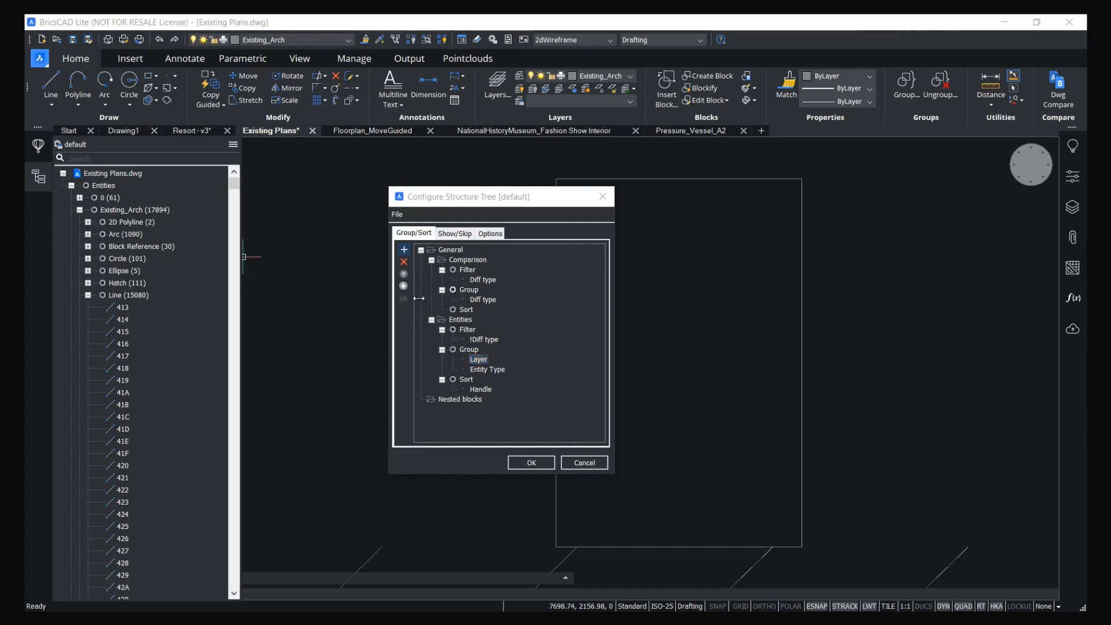
# Add the line geometry's Angle property to the Entities grouping, place it above Layer, and apply the configuration.
pyautogui.moveTo(494, 242); pyautogui.dragTo(439, 171)
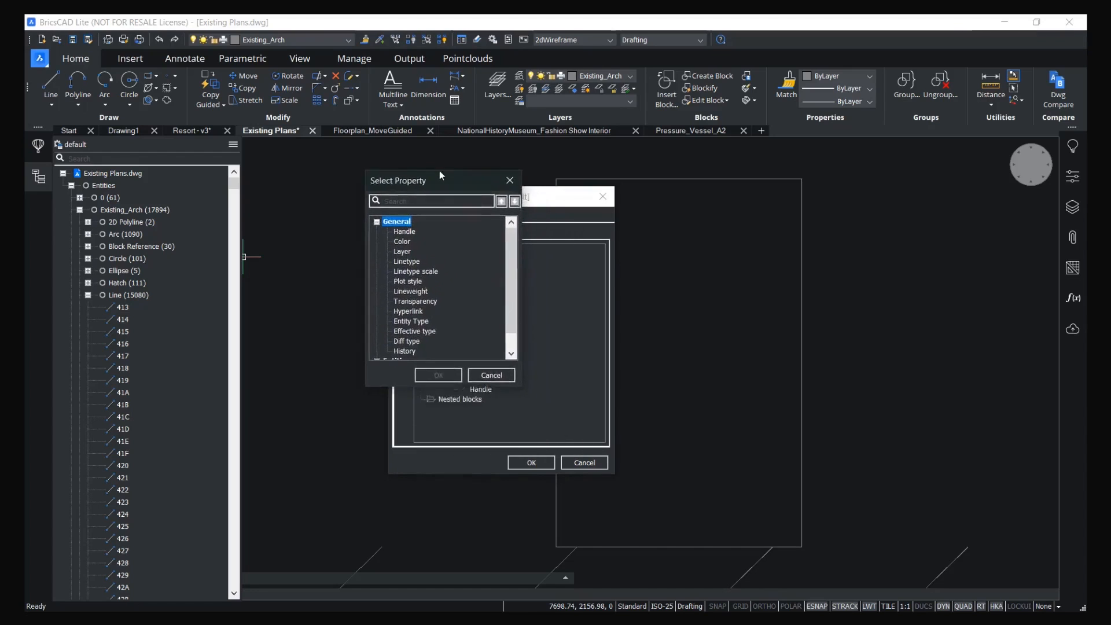
pyautogui.click(383, 214)
pyautogui.click(382, 224)
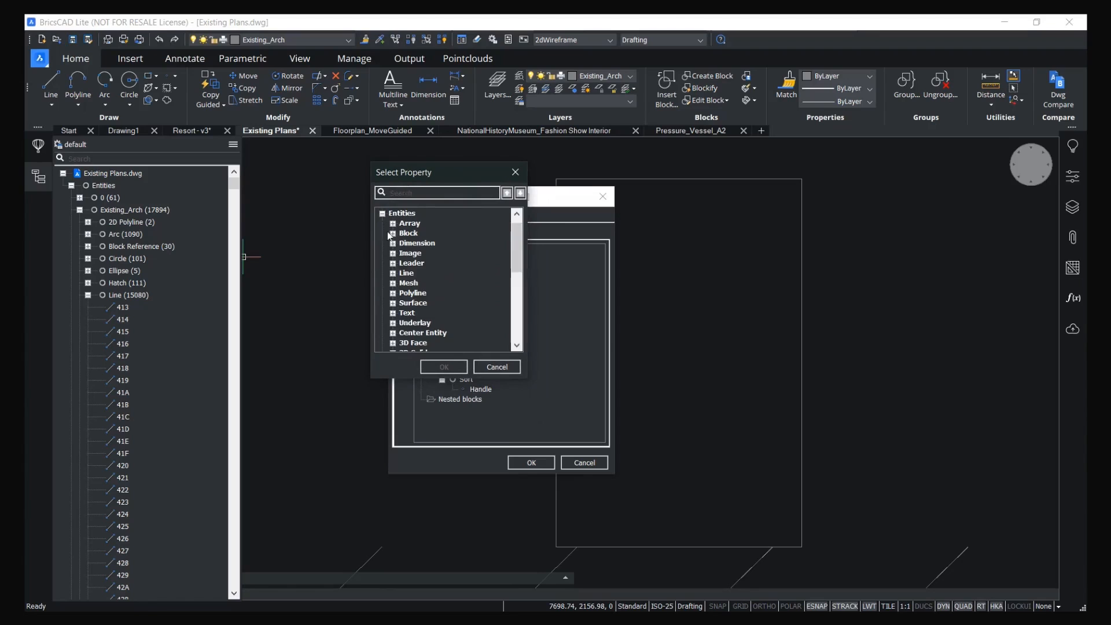
pyautogui.click(393, 273)
pyautogui.click(403, 283)
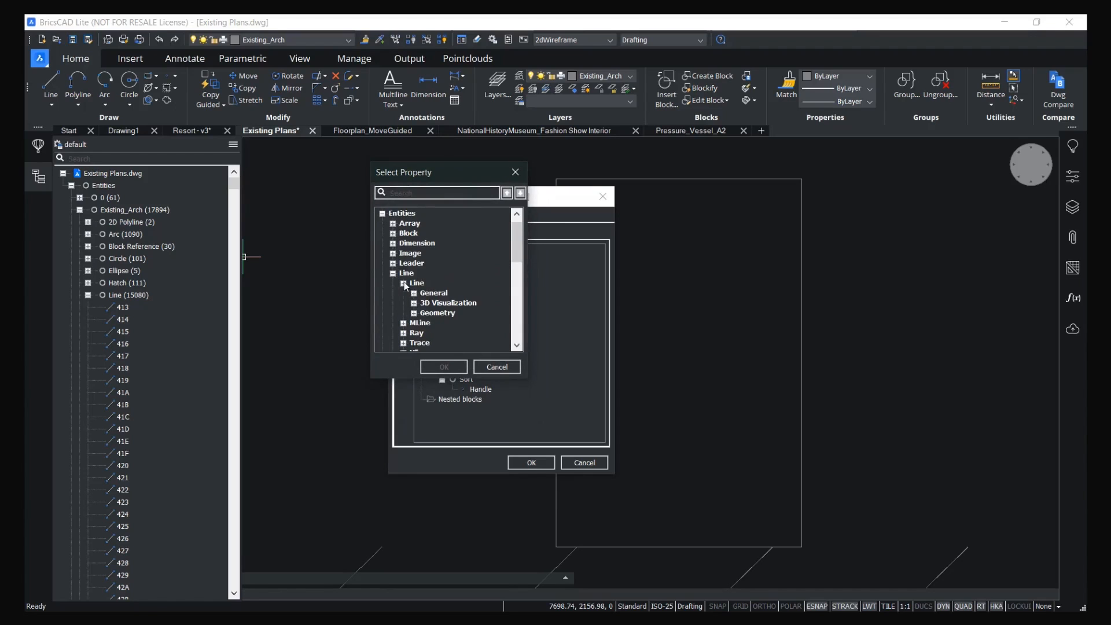
pyautogui.click(414, 313)
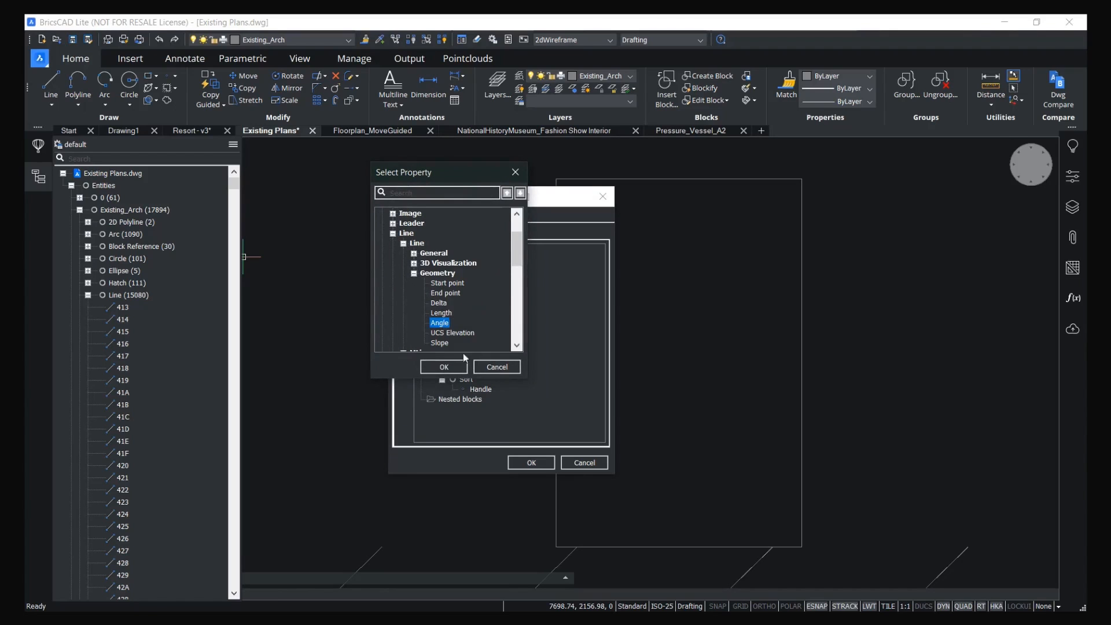
pyautogui.click(457, 367)
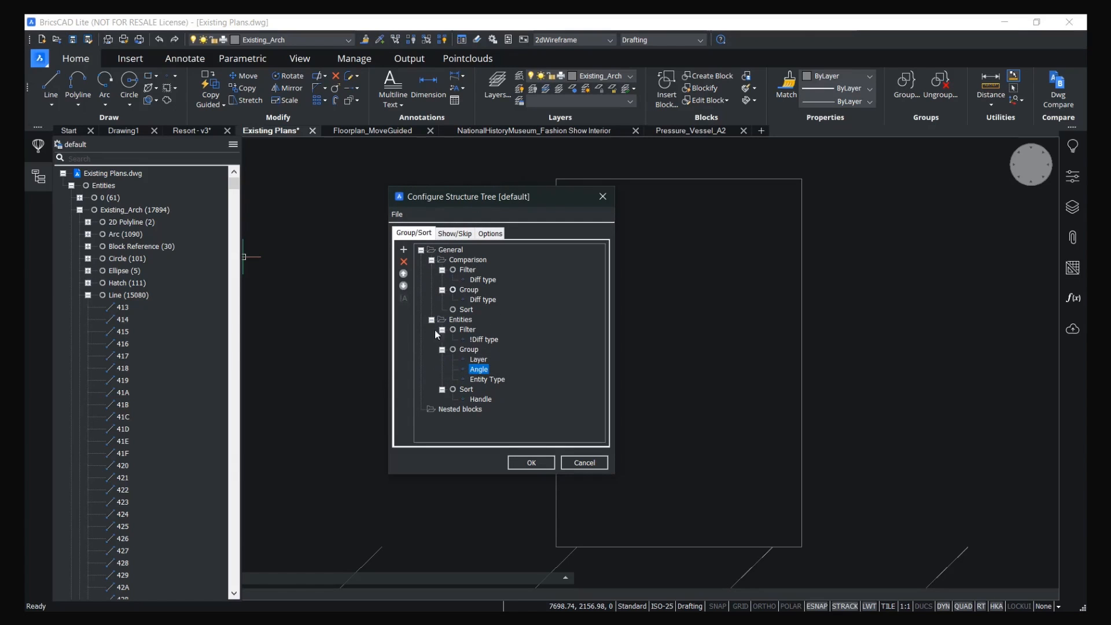
pyautogui.click(404, 275)
pyautogui.click(532, 463)
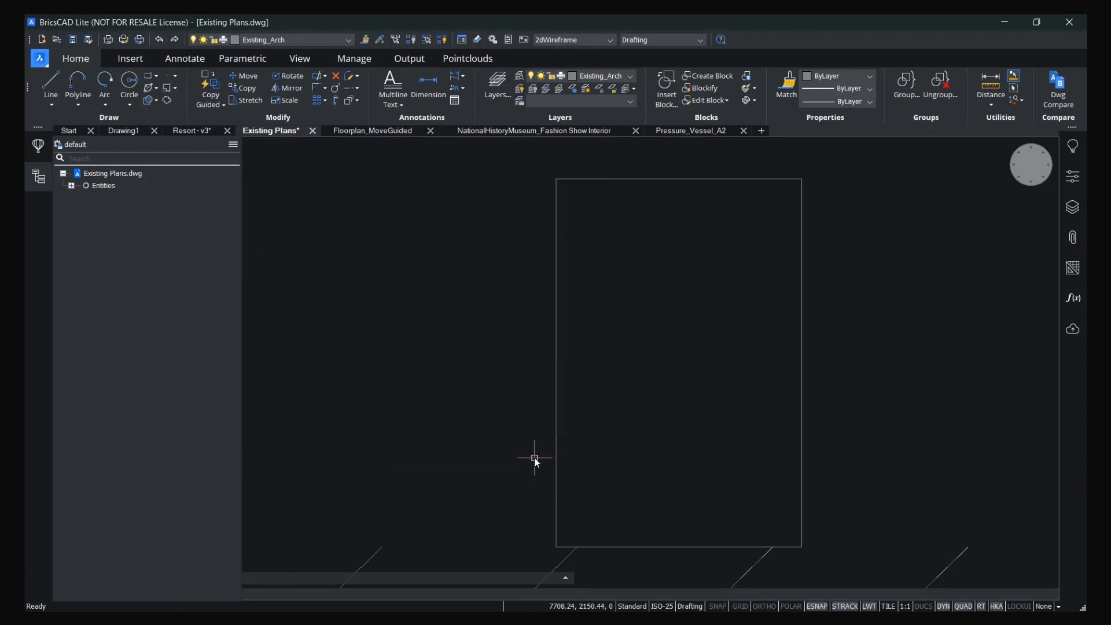
# Expand Entities into its angle groups and examine the list up to the angles around 180 degrees.
pyautogui.scroll(-10, 534, 458)
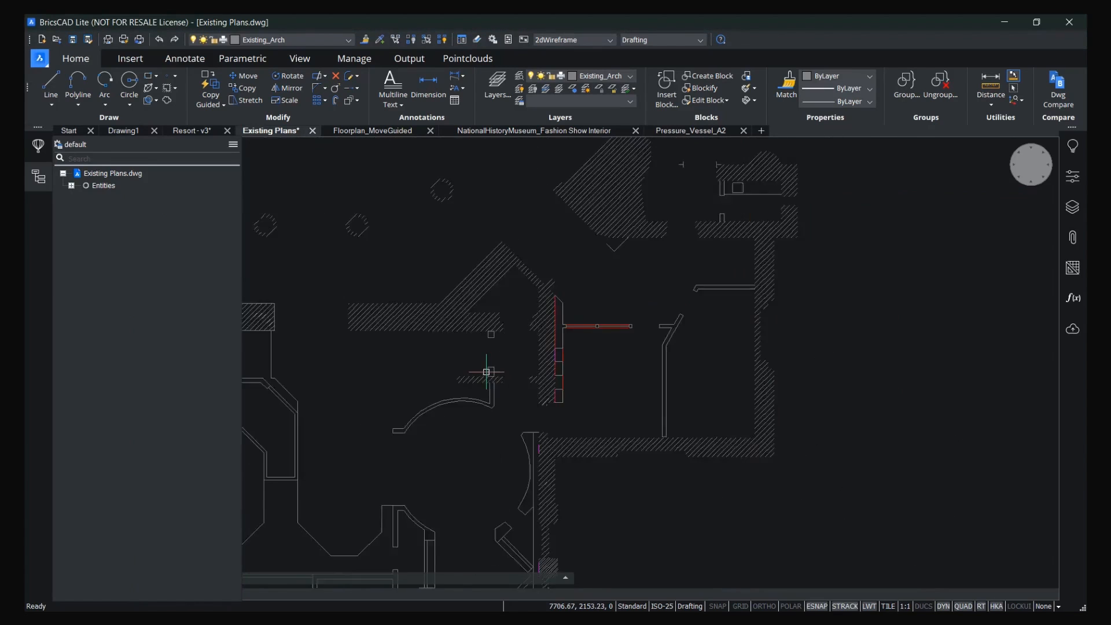
pyautogui.scroll(6, 498, 393)
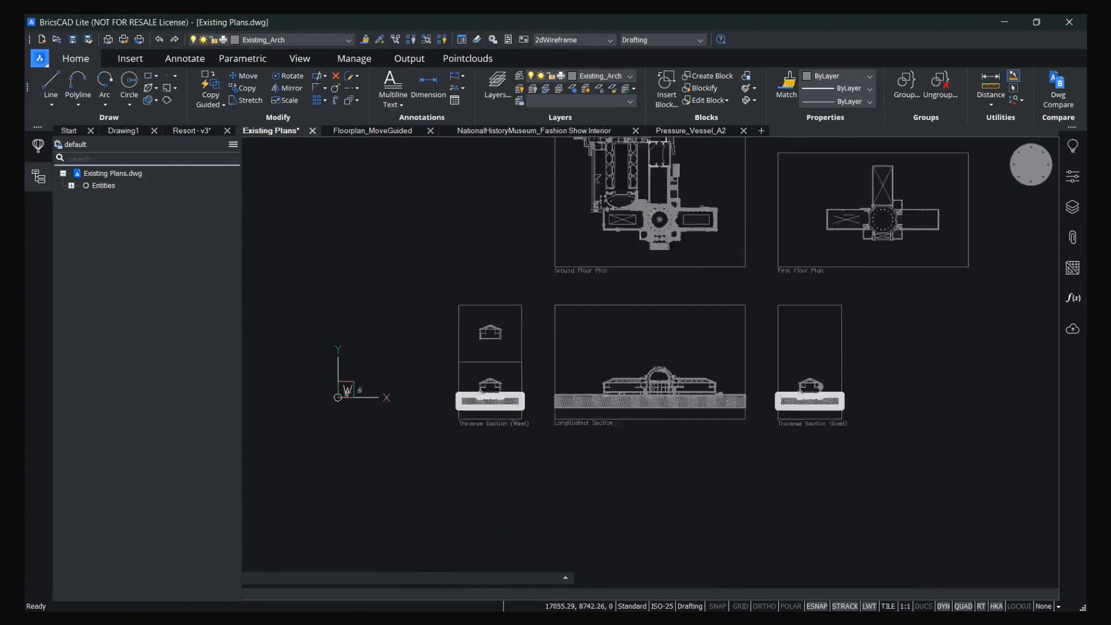
pyautogui.scroll(4, 498, 393)
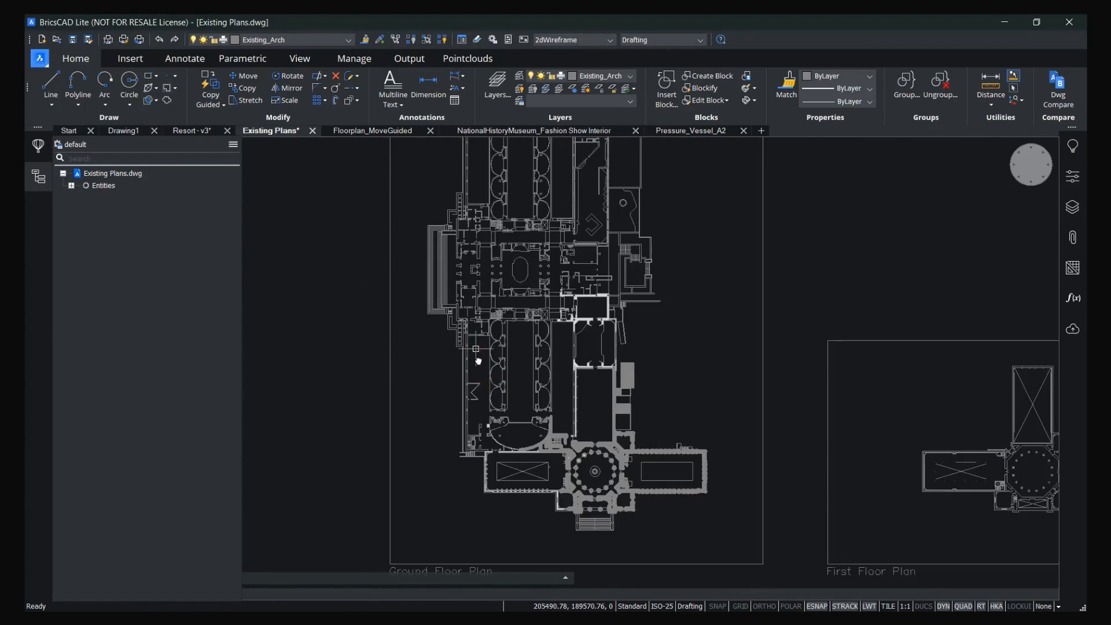
pyautogui.click(70, 185)
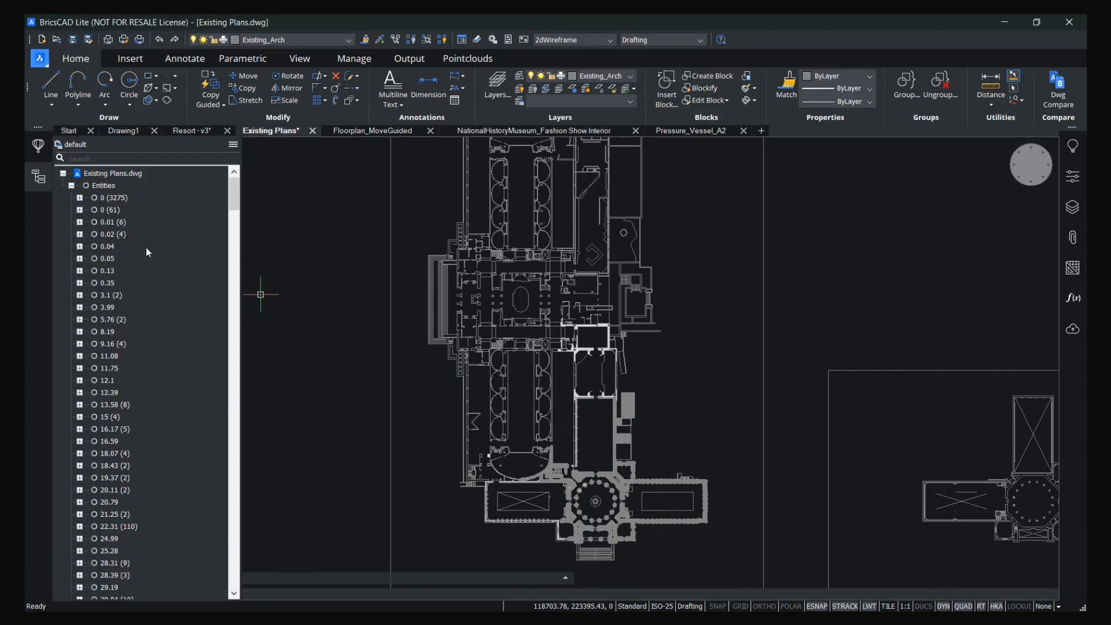
pyautogui.scroll(-7, 193, 255)
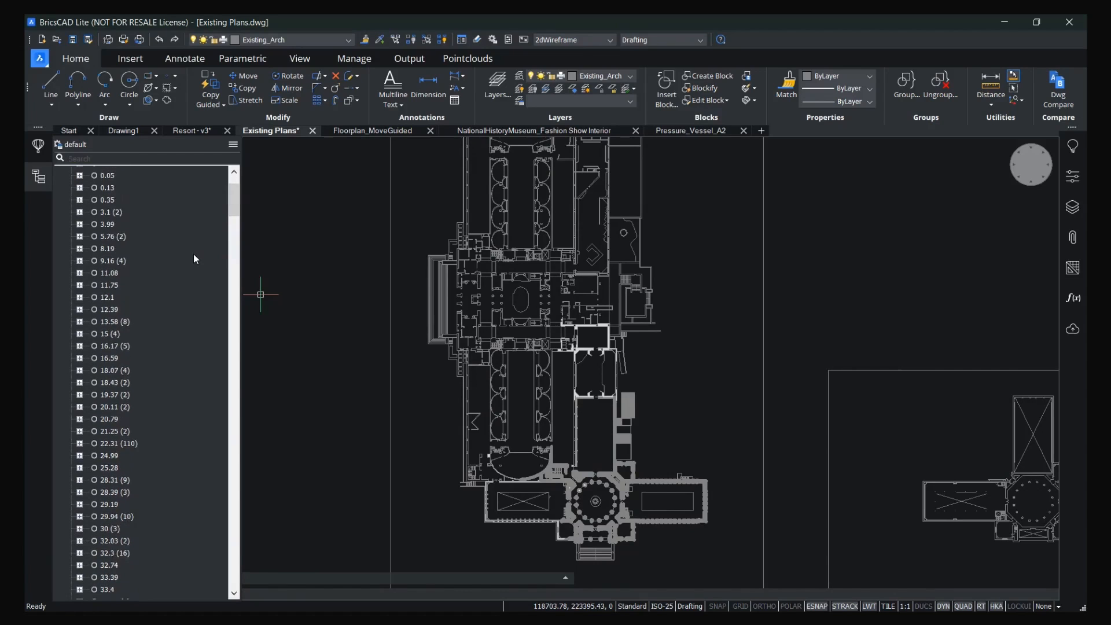
pyautogui.scroll(-20, 194, 259)
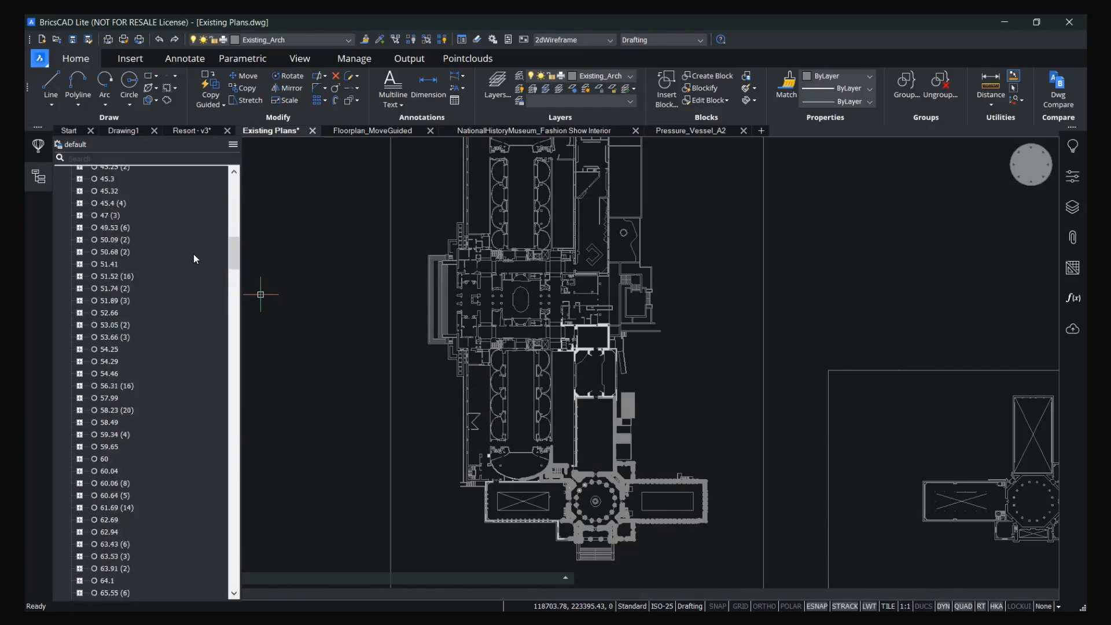
pyautogui.scroll(-10, 193, 259)
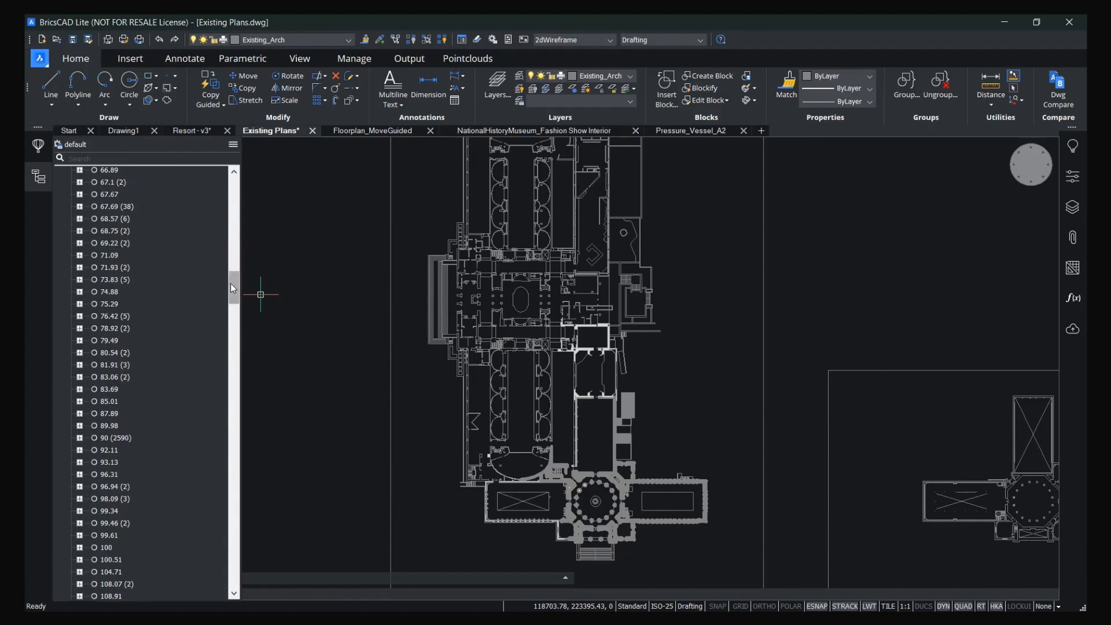
pyautogui.moveTo(232, 292); pyautogui.dragTo(223, 410)
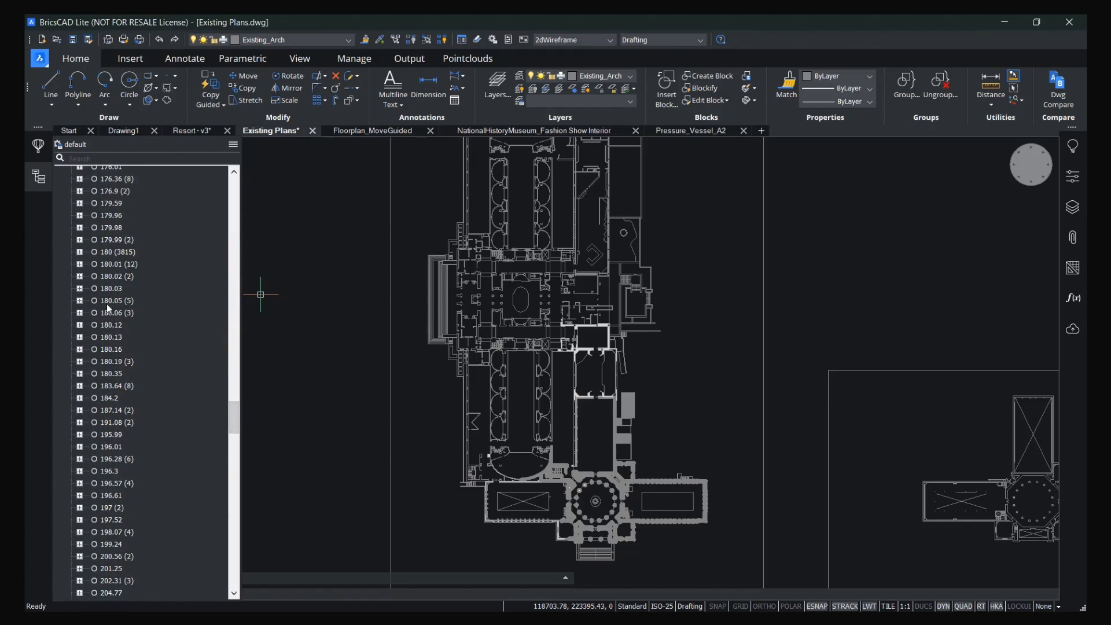
pyautogui.scroll(1, 107, 304)
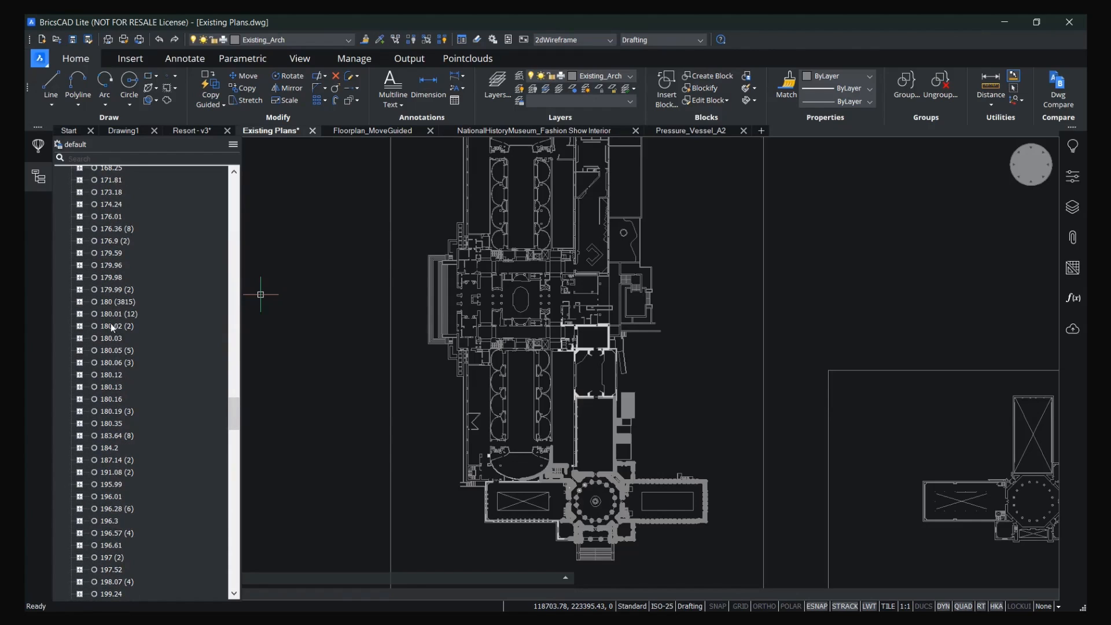
# Select the 180, 180.19 and 180.16 angle groups in turn to locate their lines.
pyautogui.click(109, 301)
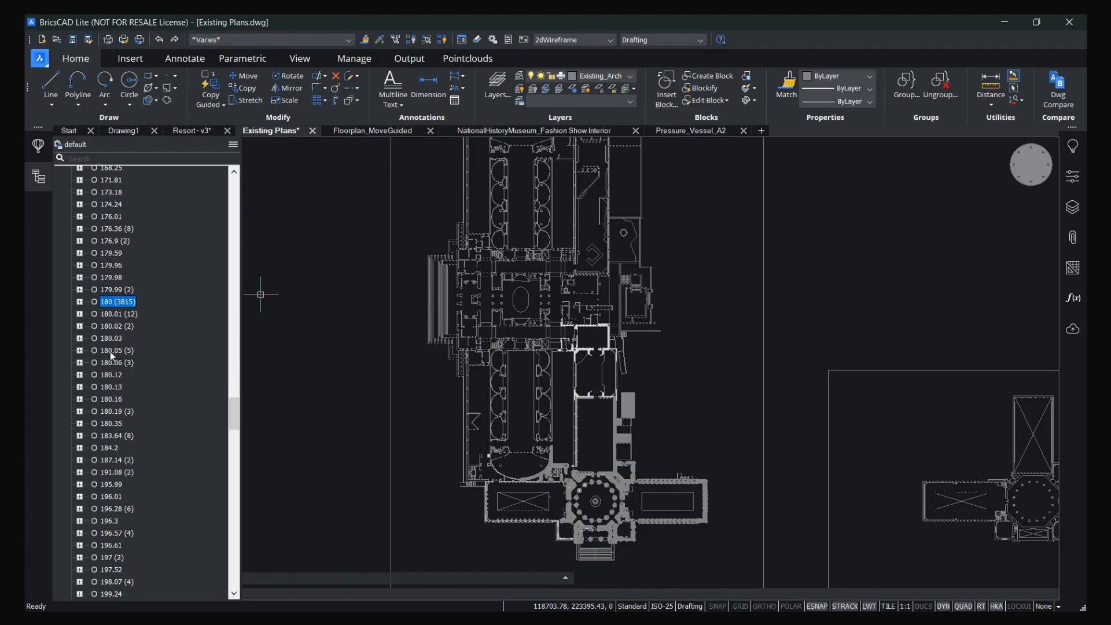
pyautogui.click(112, 413)
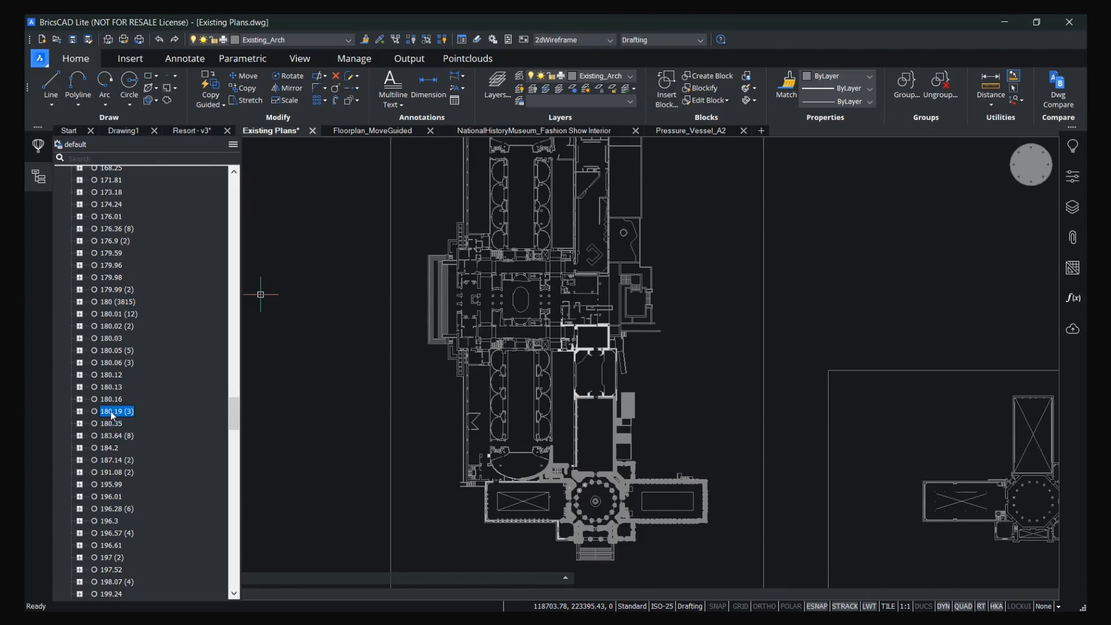
pyautogui.click(112, 402)
# Zoom to the line in the 180.12 angle group and examine its surroundings in the section drawing.
pyautogui.rightClick(110, 376)
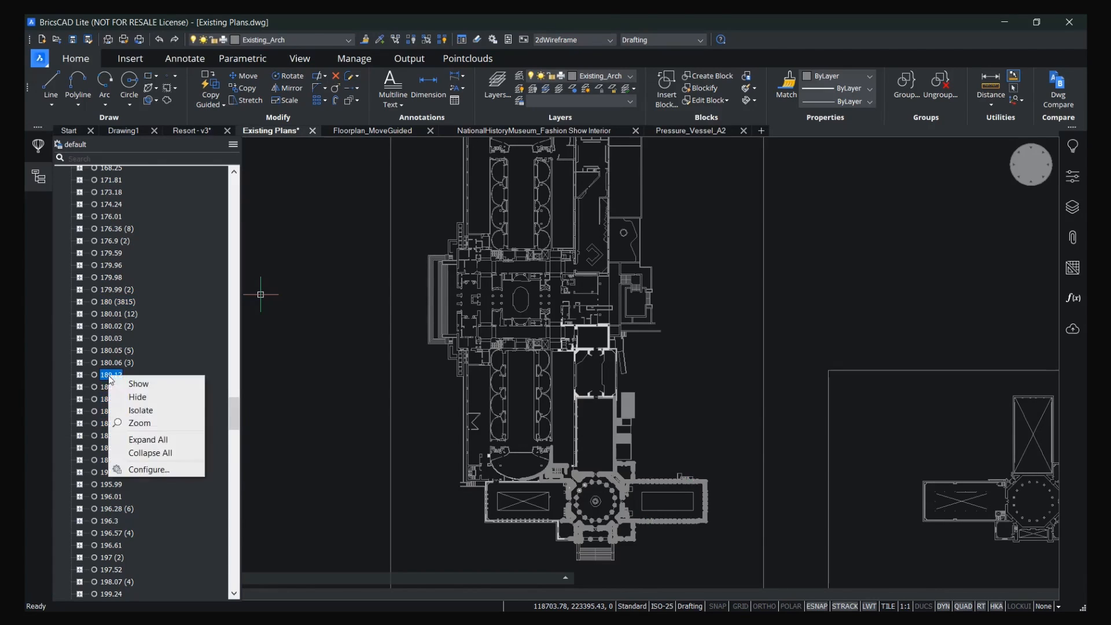
pyautogui.click(139, 425)
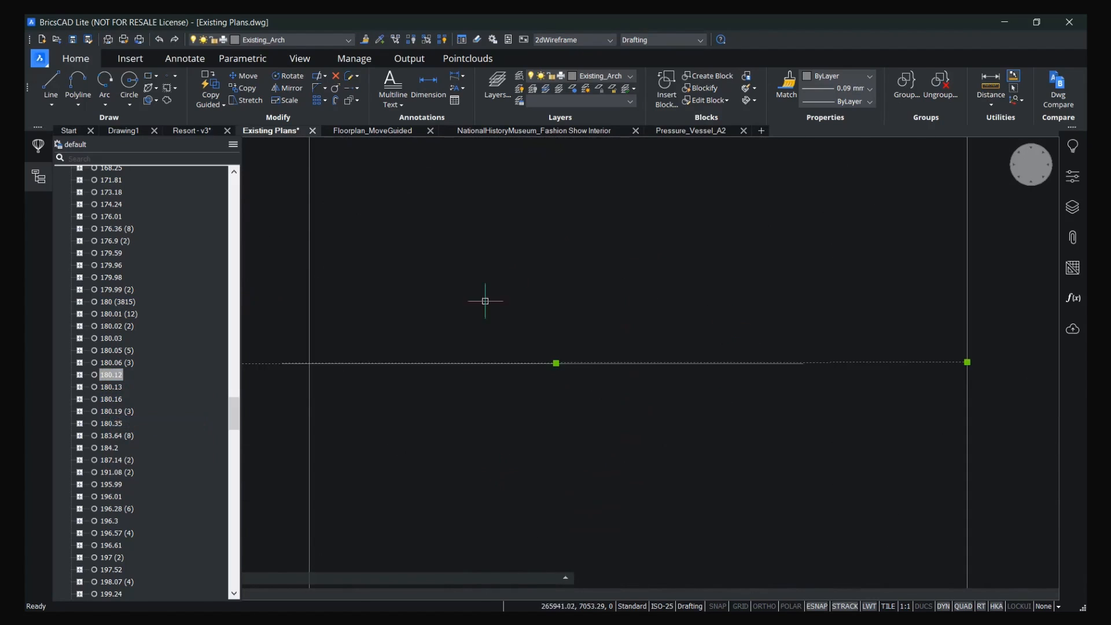
pyautogui.scroll(-5, 563, 286)
pyautogui.scroll(-6, 558, 307)
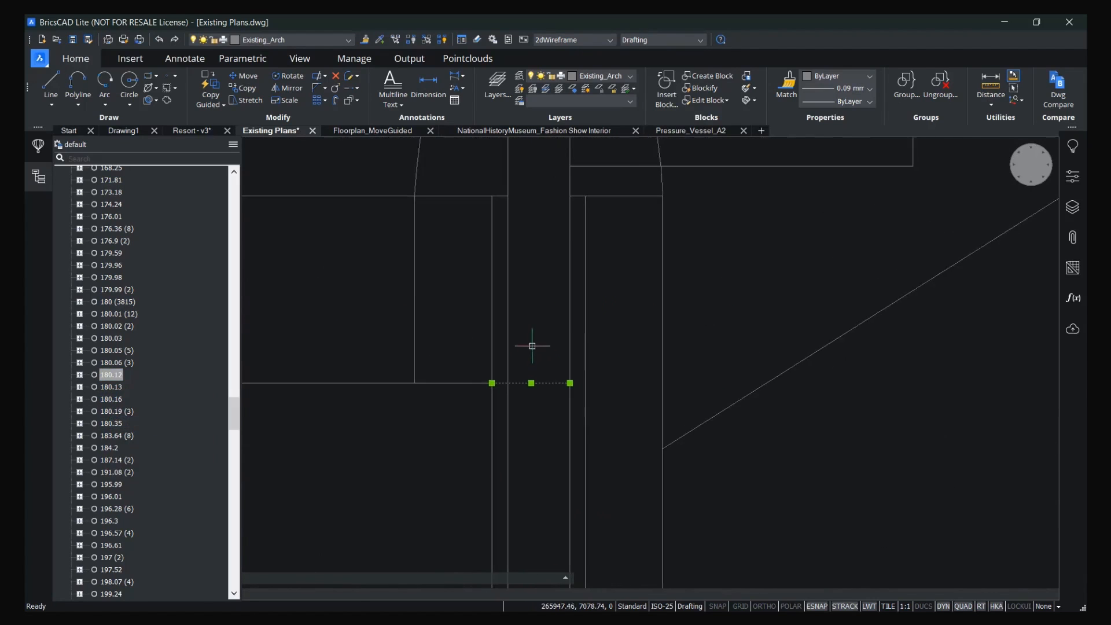
pyautogui.moveTo(583, 377); pyautogui.dragTo(640, 377, button='middle')
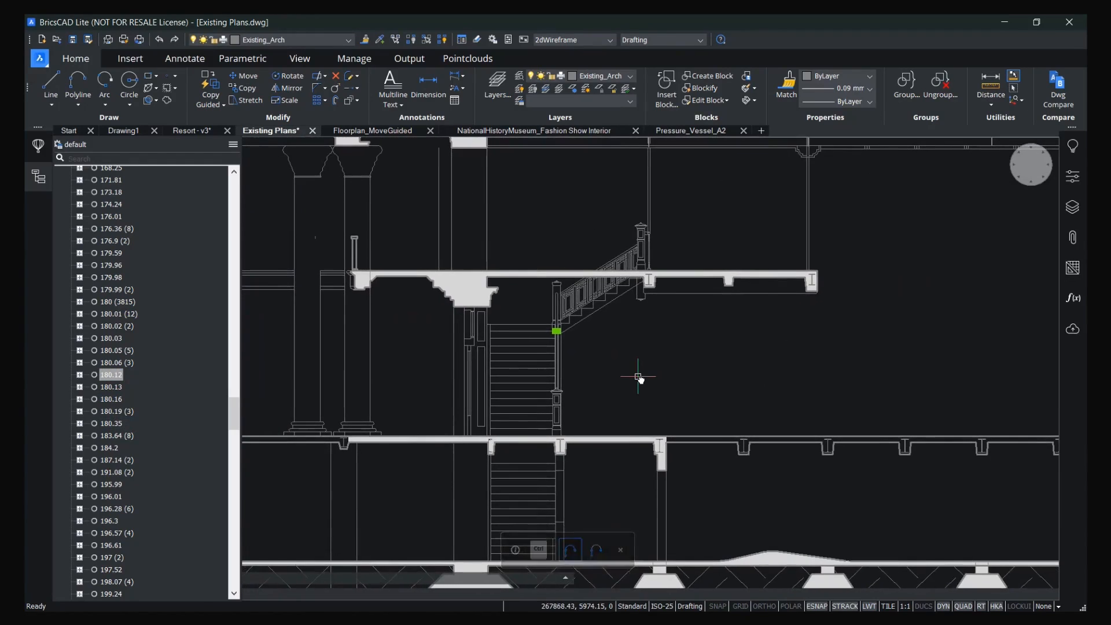
pyautogui.press('Escape')
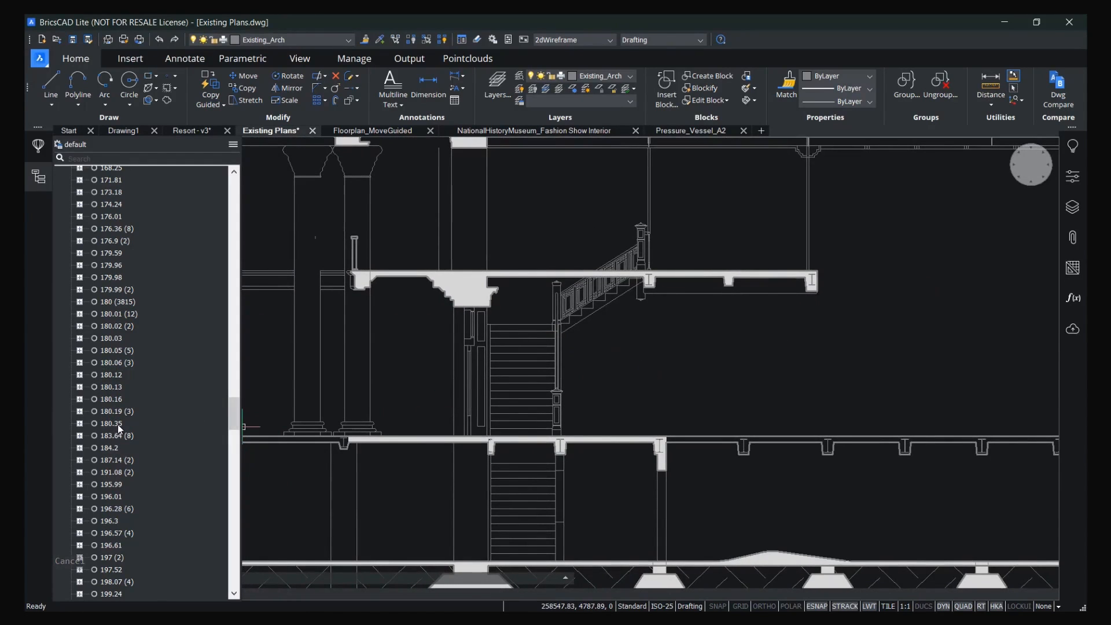
# Select the angle groups from 180.01 to 180.35 and from 179.59 to 179.99, leaving out exactly 180.
pyautogui.keyDown('shift'); pyautogui.click(111, 313); pyautogui.keyUp('shift')
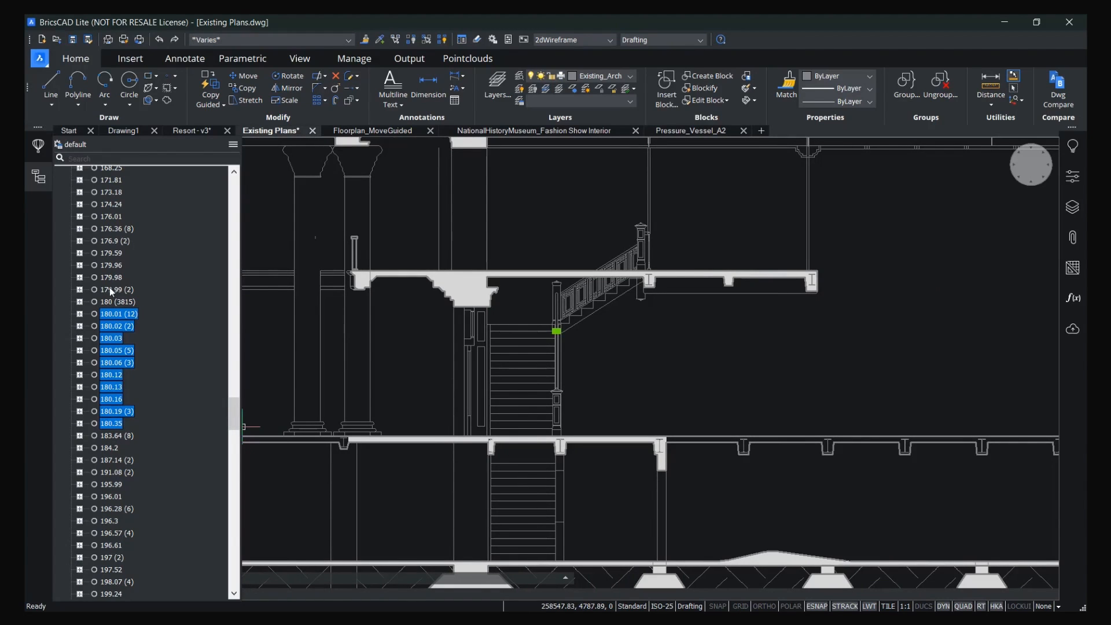
pyautogui.keyDown('ctrl'); pyautogui.click(110, 287); pyautogui.keyUp('ctrl')
pyautogui.keyDown('ctrl'); pyautogui.click(110, 278); pyautogui.keyUp('ctrl')
pyautogui.keyDown('ctrl'); pyautogui.click(111, 265); pyautogui.keyUp('ctrl')
pyautogui.keyDown('ctrl'); pyautogui.click(112, 255); pyautogui.keyUp('ctrl')
pyautogui.scroll(-7, 446, 245)
pyautogui.moveTo(479, 286)
pyautogui.mouseDown(button='middle')
pyautogui.moveTo(546, 363)
pyautogui.moveTo(664, 459)
pyautogui.mouseUp(button='middle')
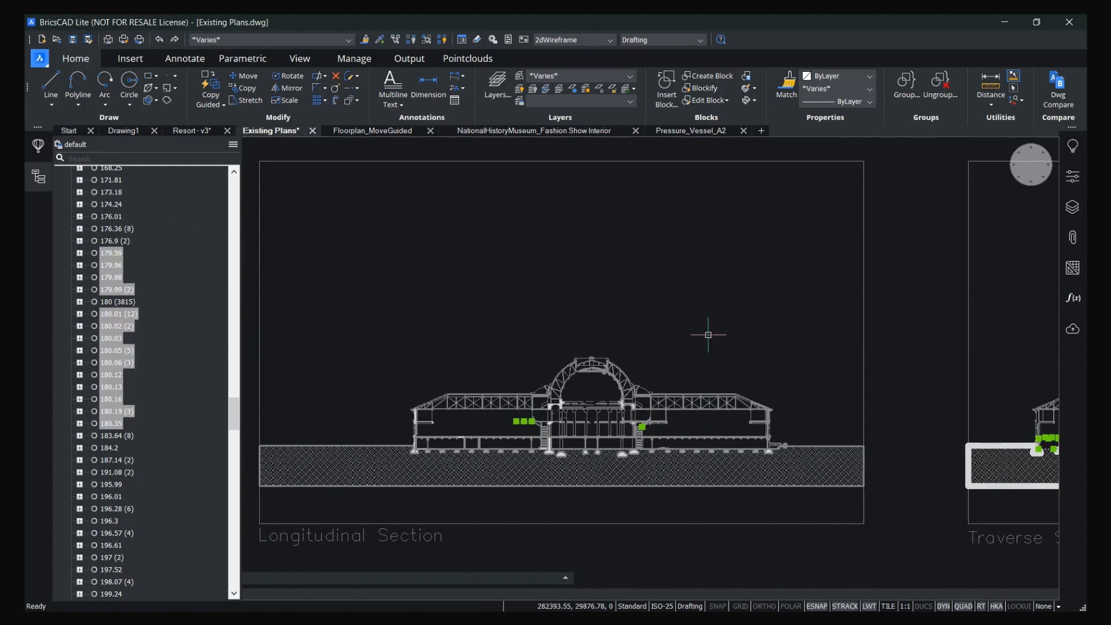
# Optimize the selected near-horizontal lines using Round coordinates and the Horizontal reference angle.
pyautogui.click(369, 58)
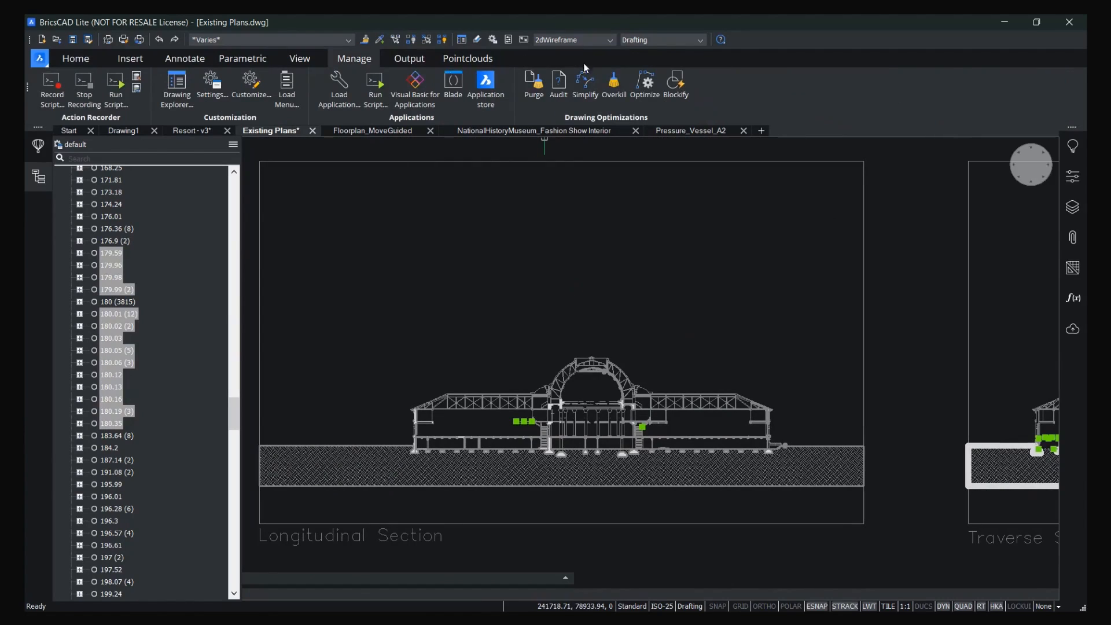
pyautogui.click(642, 90)
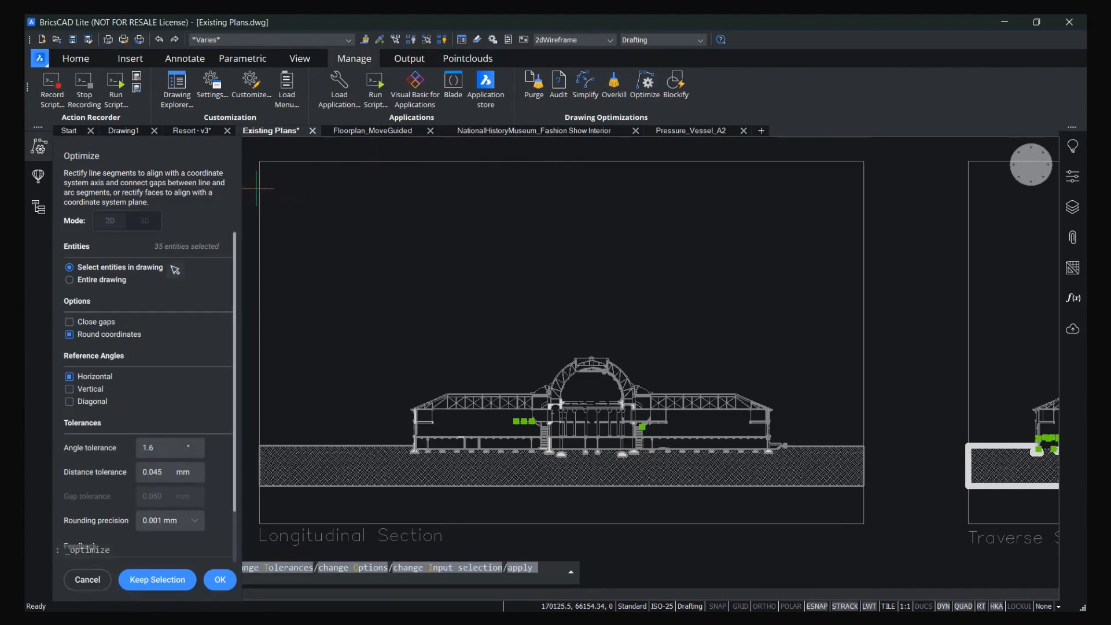
pyautogui.moveTo(244, 186); pyautogui.dragTo(288, 186)
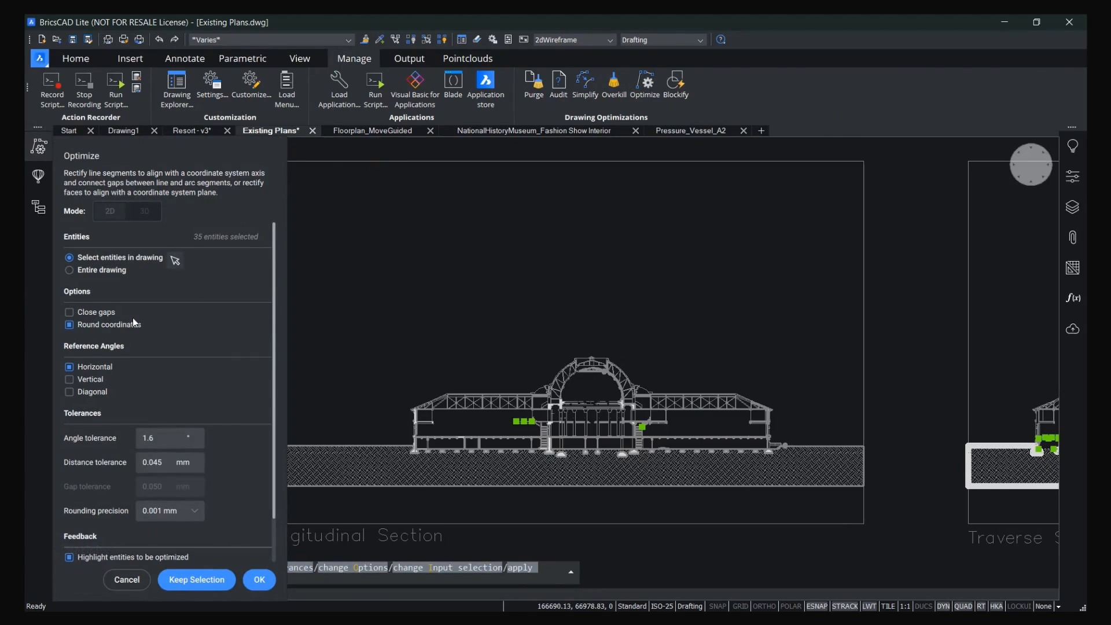
pyautogui.scroll(-2, 133, 318)
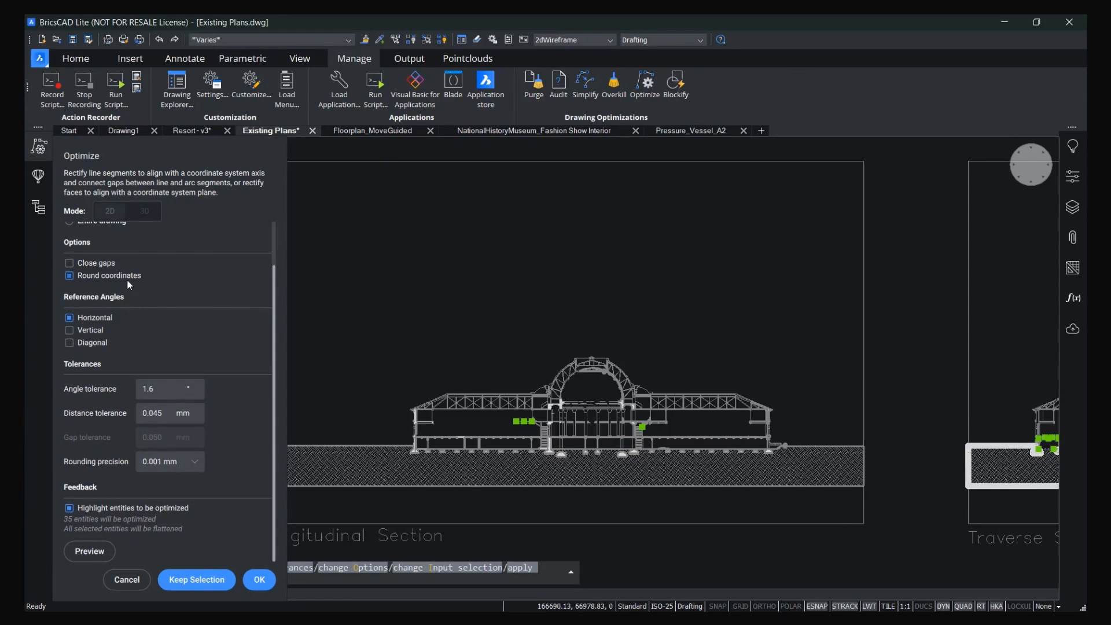
pyautogui.click(198, 386)
pyautogui.click(199, 409)
pyautogui.click(262, 580)
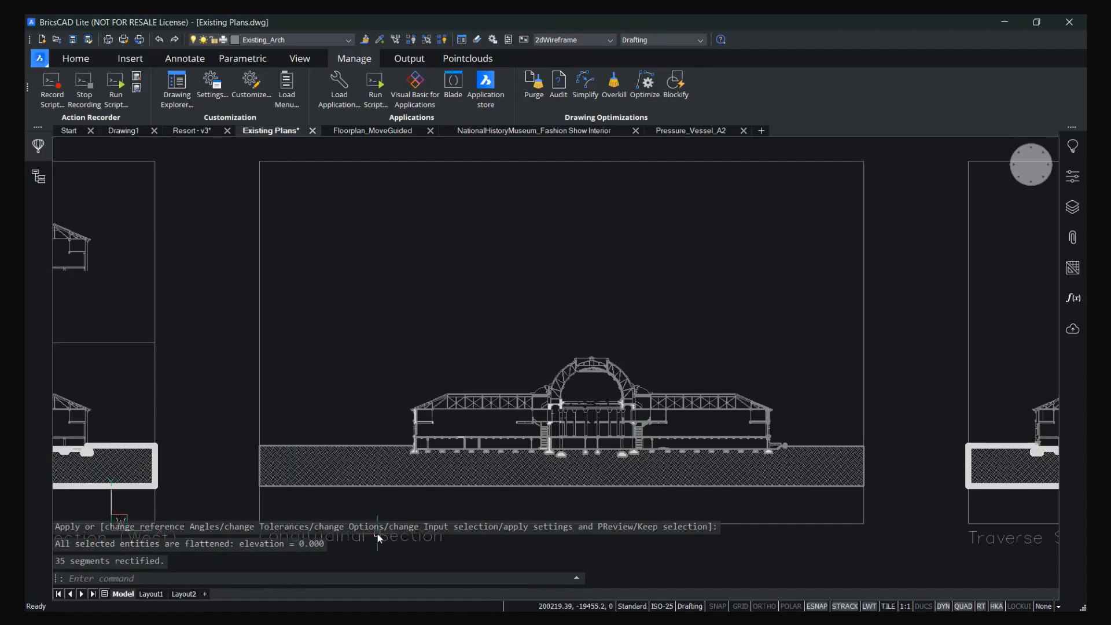
# Expand the entities in the structure tree and select the 180.01, 180.06 and 180.08 angle groups.
pyautogui.click(39, 176)
pyautogui.click(71, 186)
pyautogui.scroll(-10, 165, 259)
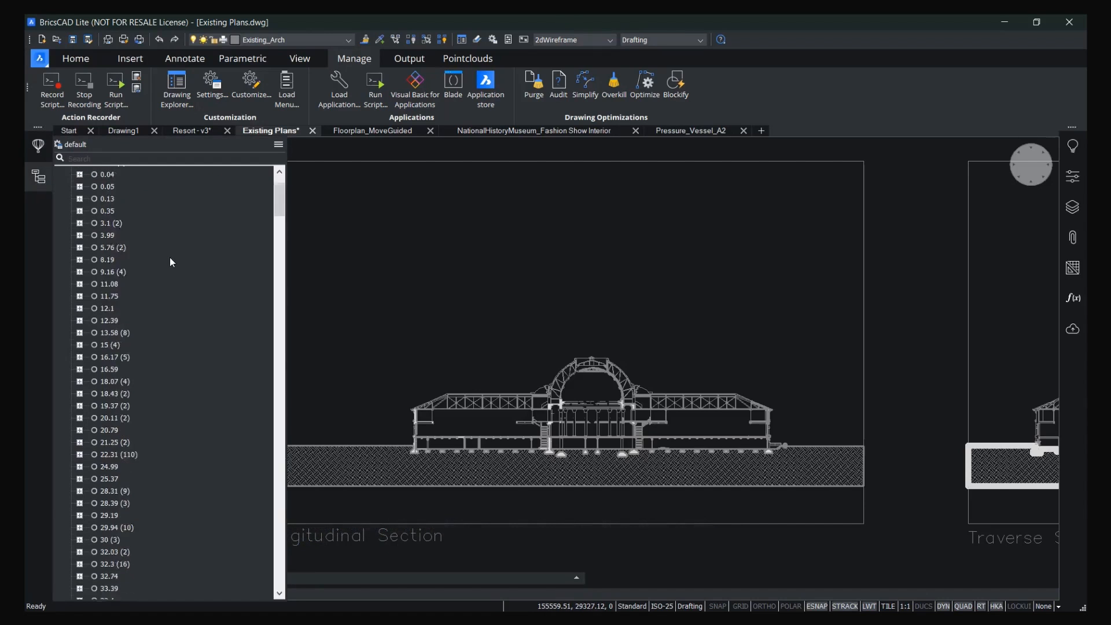
pyautogui.scroll(-20, 158, 263)
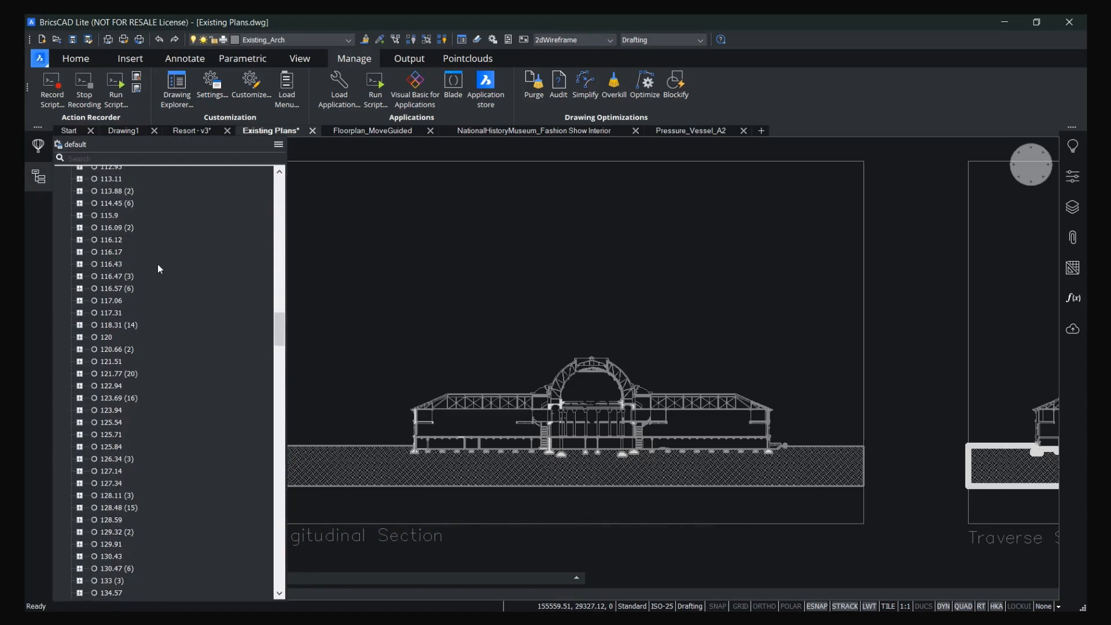
pyautogui.scroll(-15, 157, 264)
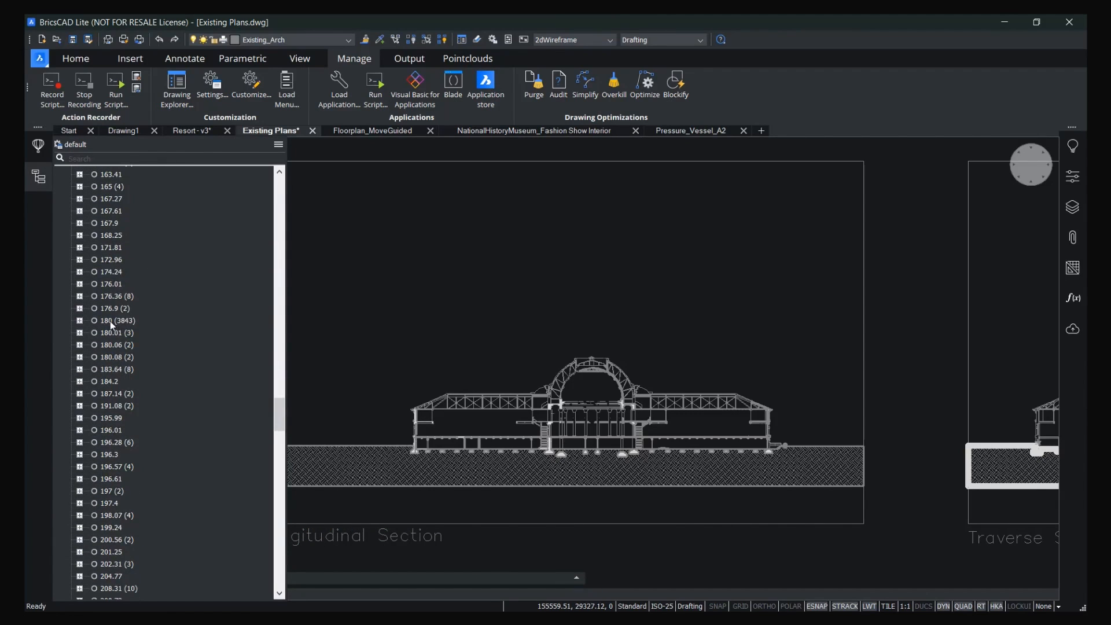
pyautogui.click(129, 321)
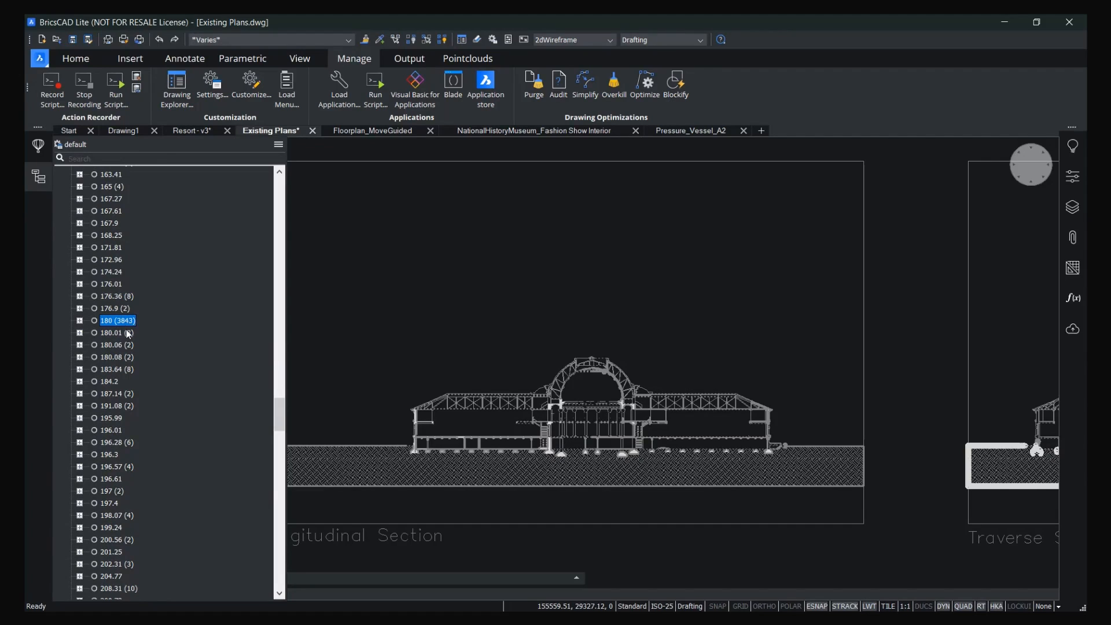
pyautogui.click(128, 334)
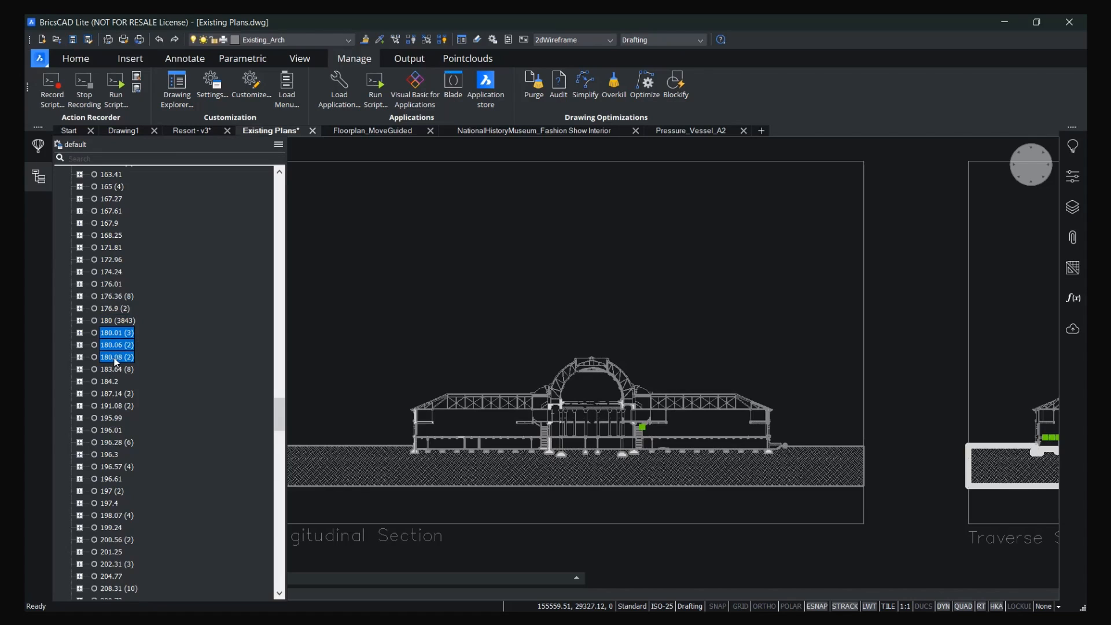
# Optimize the selected lines to the Horizontal reference angle with Round coordinates at a rounding precision of 0.0001 mm.
pyautogui.click(646, 90)
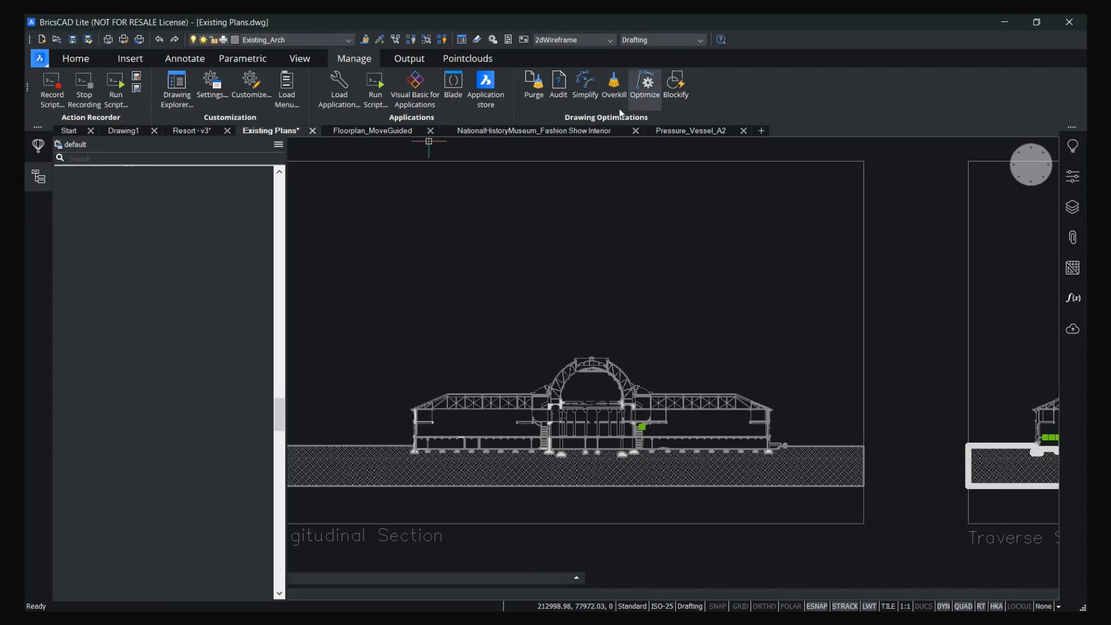
pyautogui.click(189, 512)
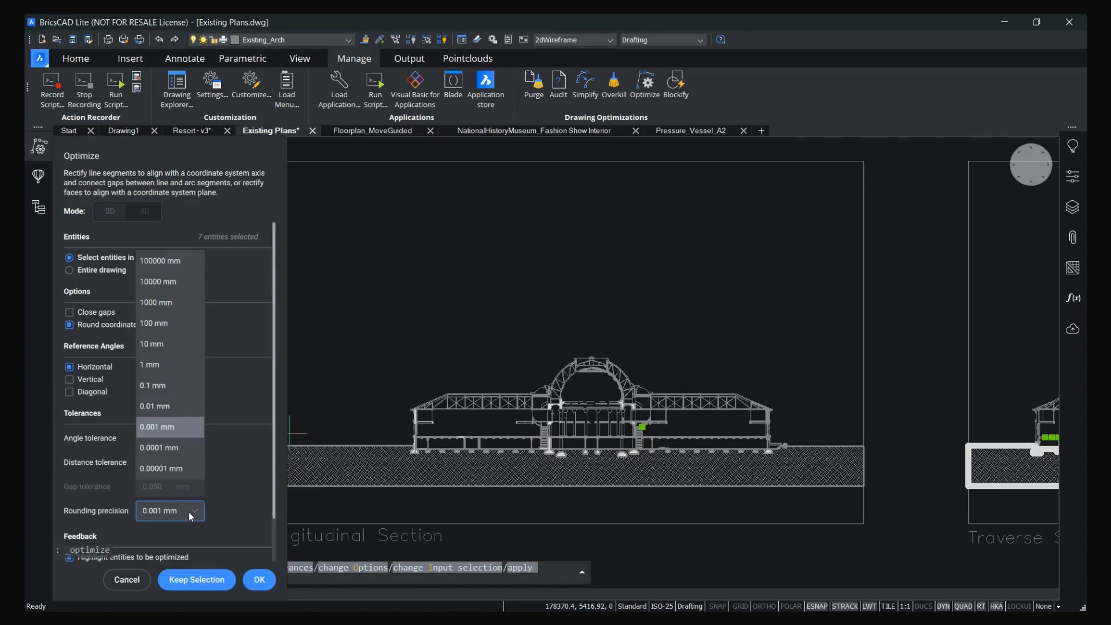
pyautogui.click(183, 454)
pyautogui.scroll(-2, 228, 518)
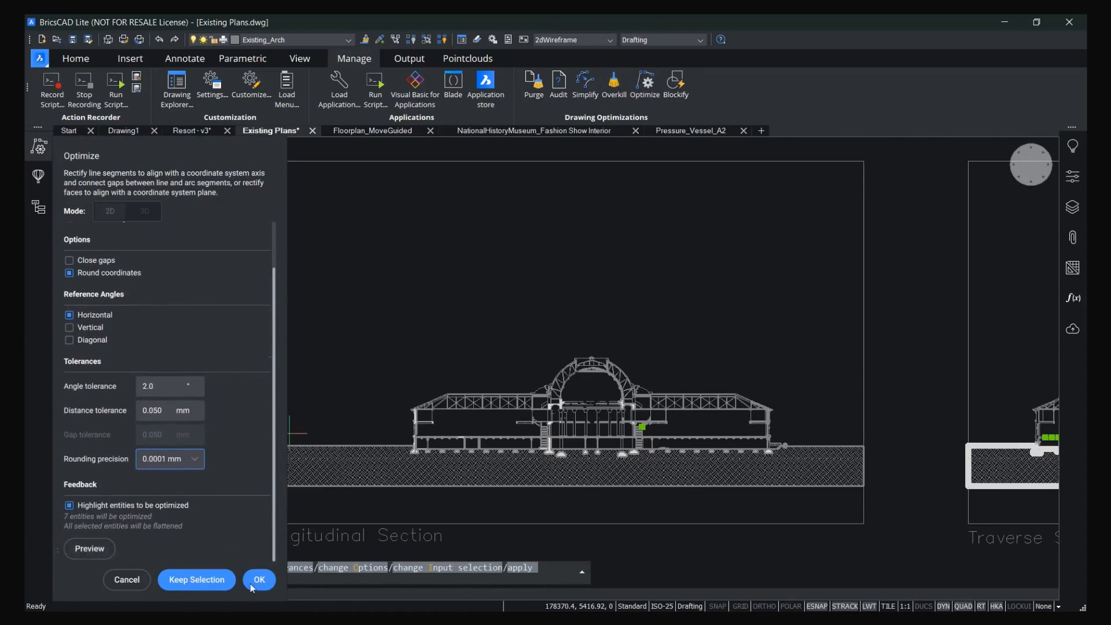
pyautogui.click(255, 580)
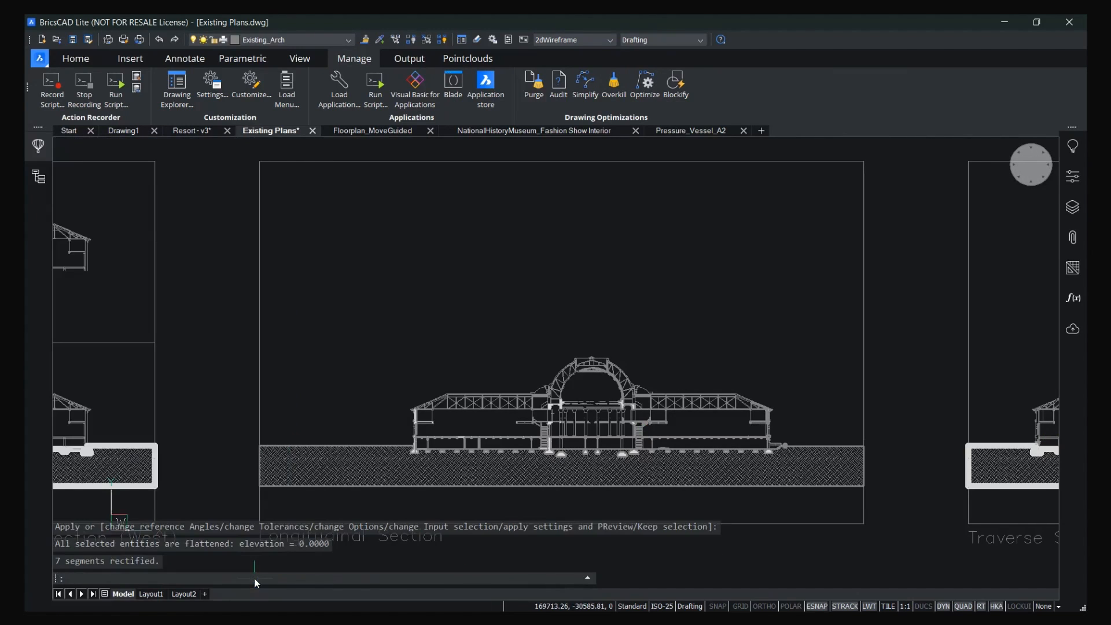
# Expand the entities in the structure tree again and check the 180 and 180.03 angle groups in turn.
pyautogui.click(38, 176)
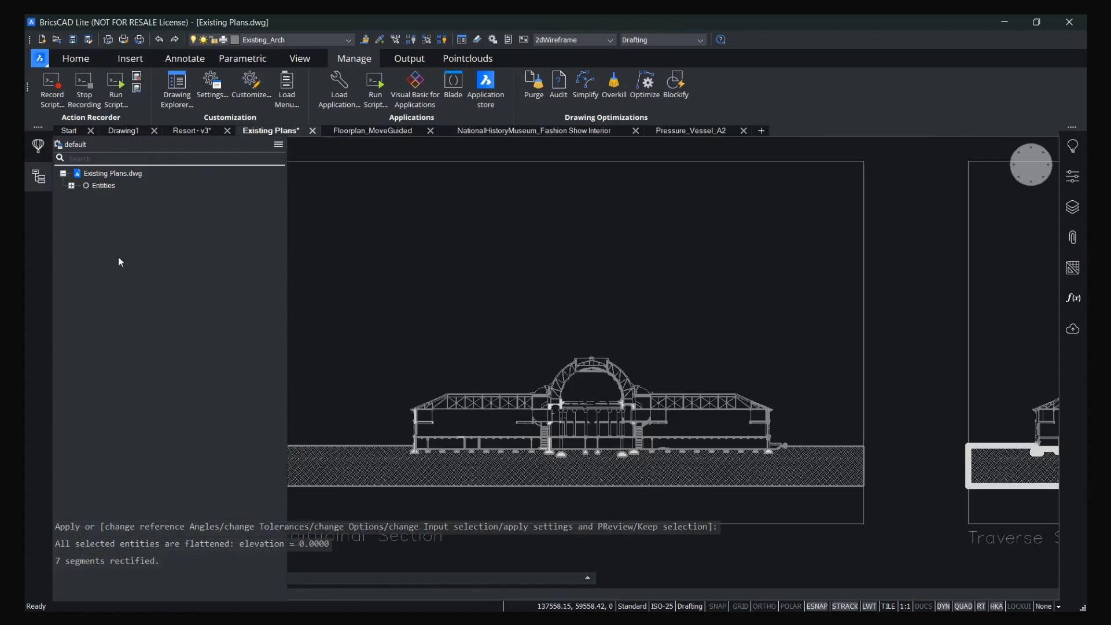
pyautogui.click(72, 185)
pyautogui.scroll(-10, 124, 295)
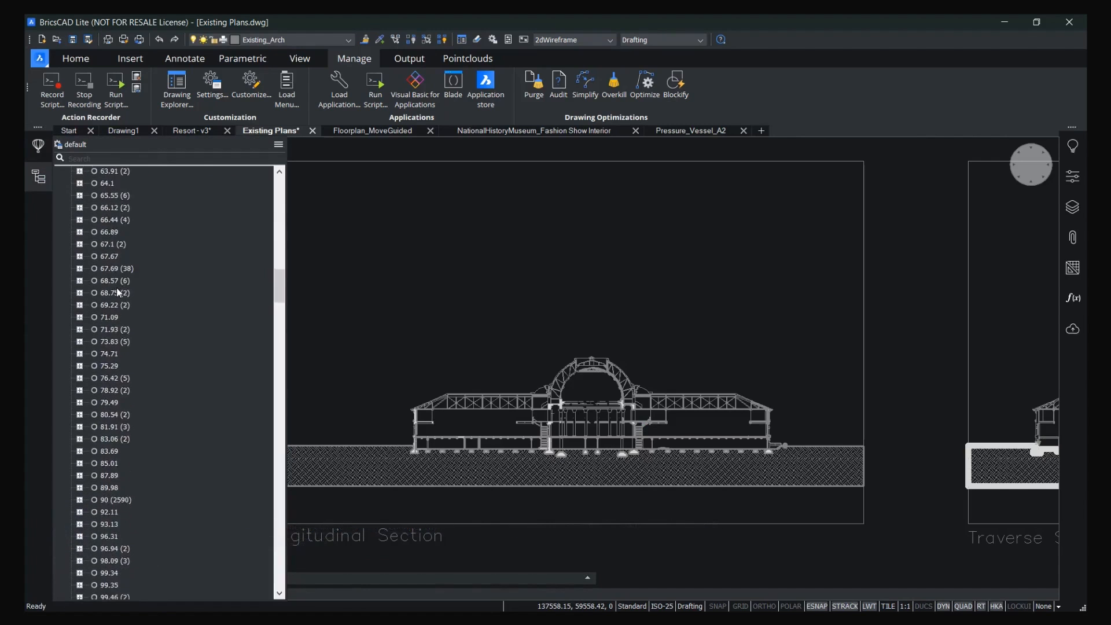
pyautogui.scroll(-10, 116, 293)
pyautogui.scroll(-10, 114, 300)
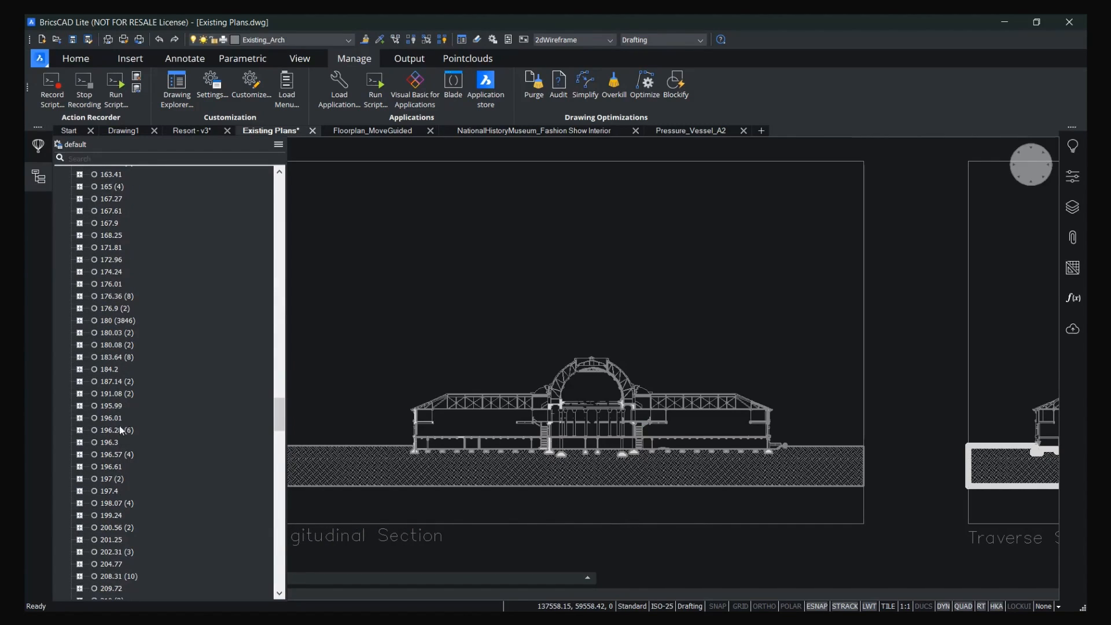
pyautogui.click(116, 322)
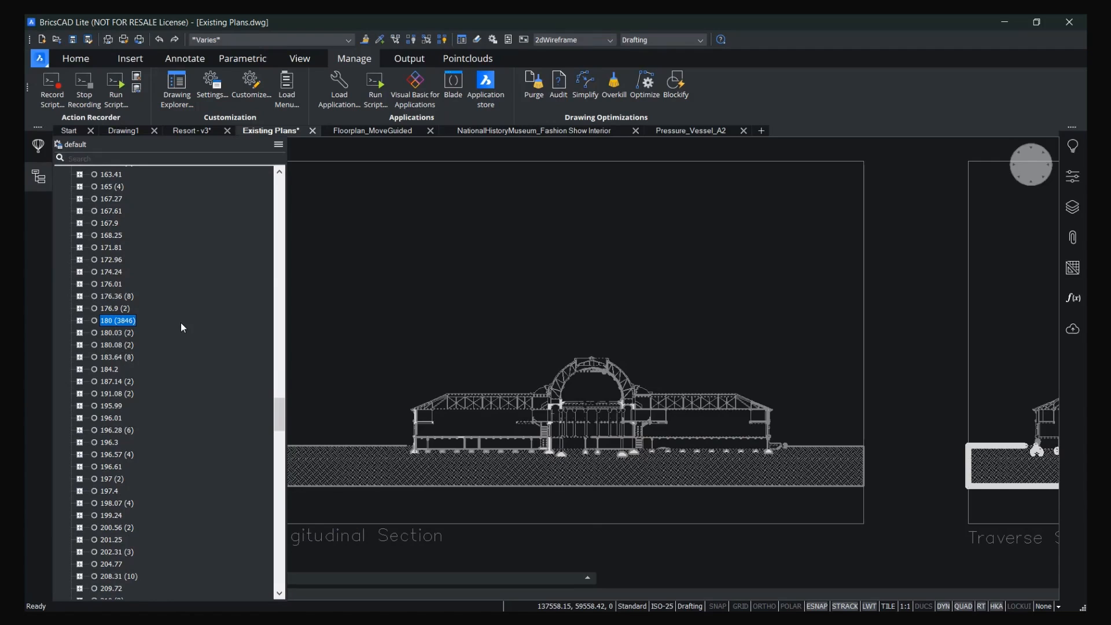
pyautogui.click(118, 333)
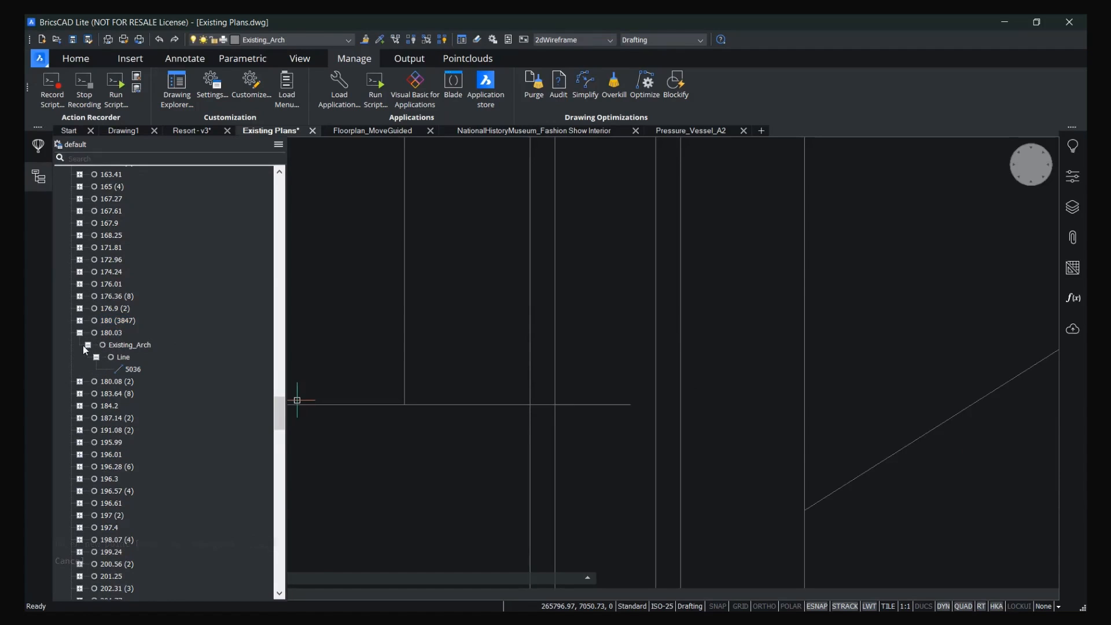
# Zoom to the Existing_Arch line in the 180.03 angle group and examine where its right end meets the arc.
pyautogui.rightClick(131, 374)
pyautogui.click(174, 402)
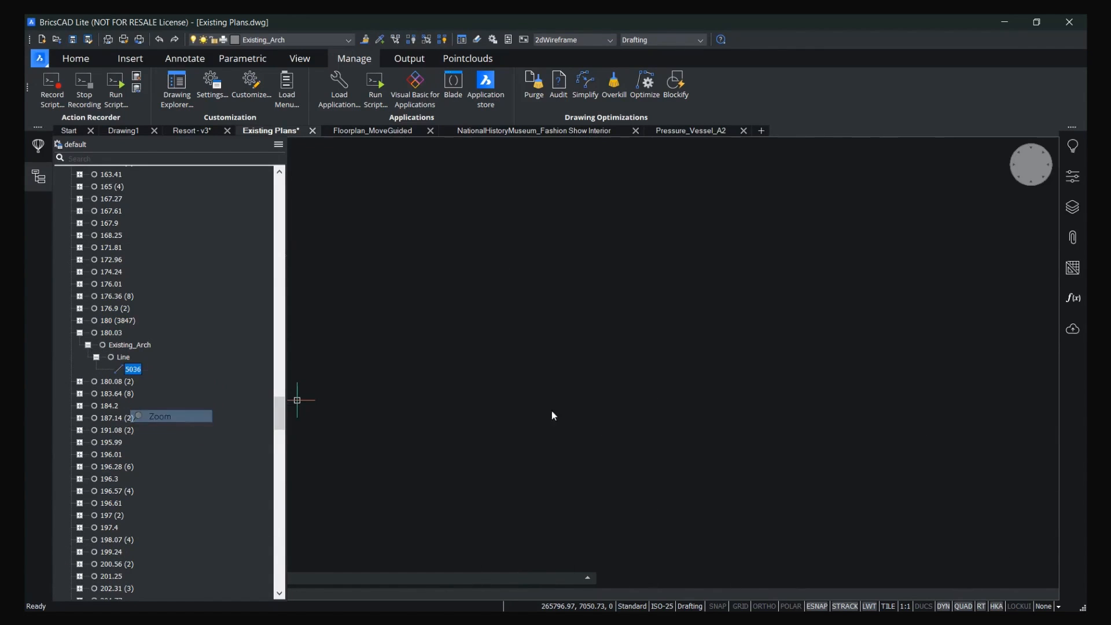
pyautogui.scroll(-4, 752, 380)
pyautogui.scroll(6, 747, 380)
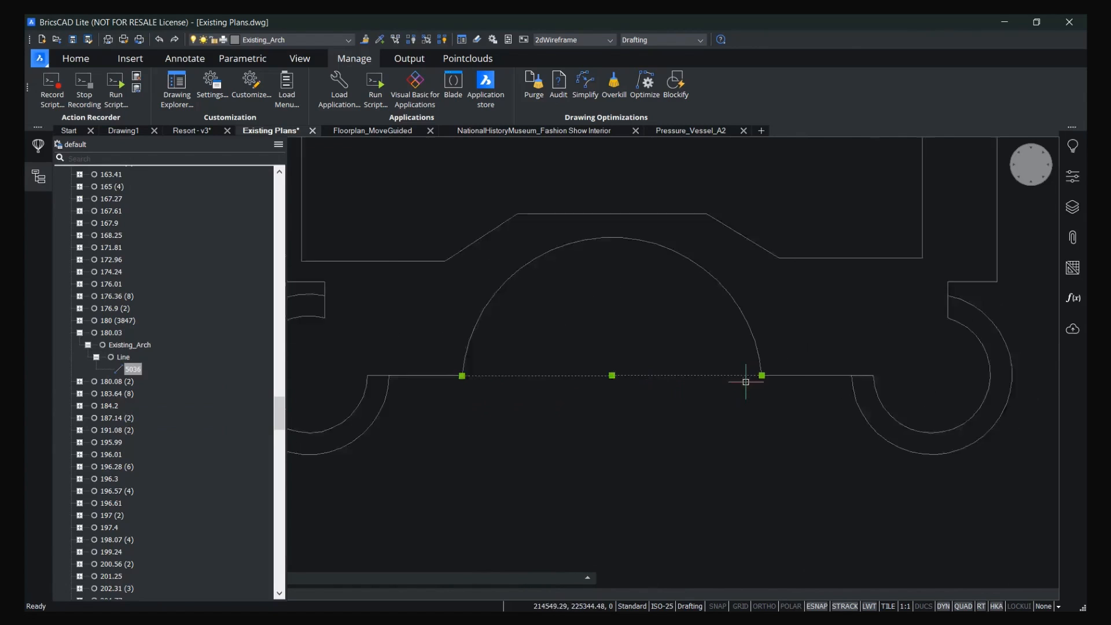
pyautogui.scroll(10, 841, 340)
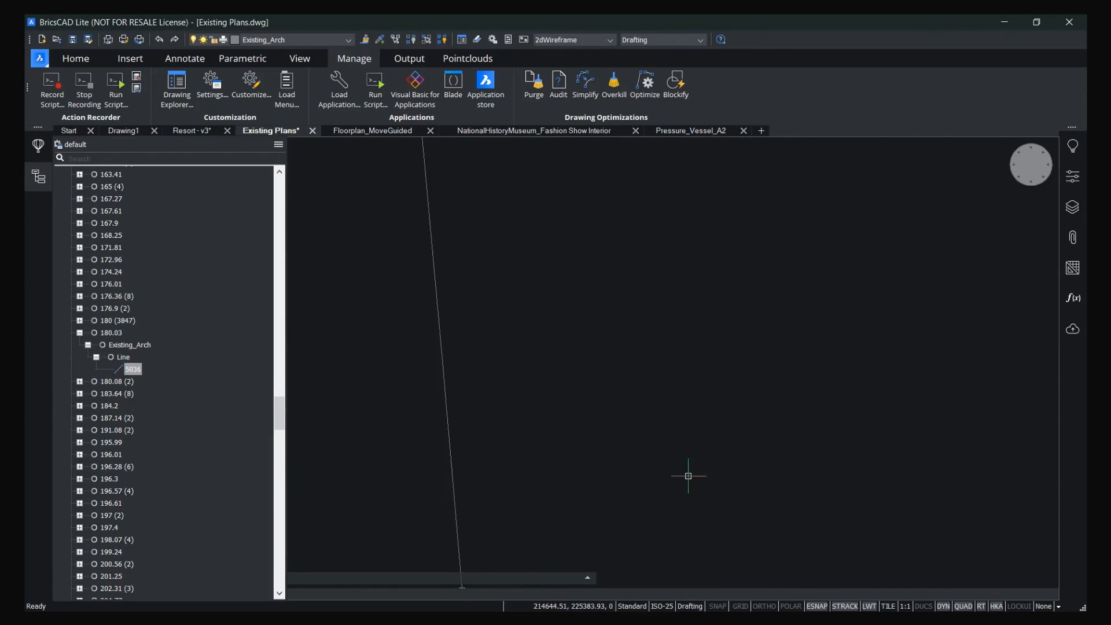
pyautogui.moveTo(670, 425); pyautogui.dragTo(894, 208, button='middle')
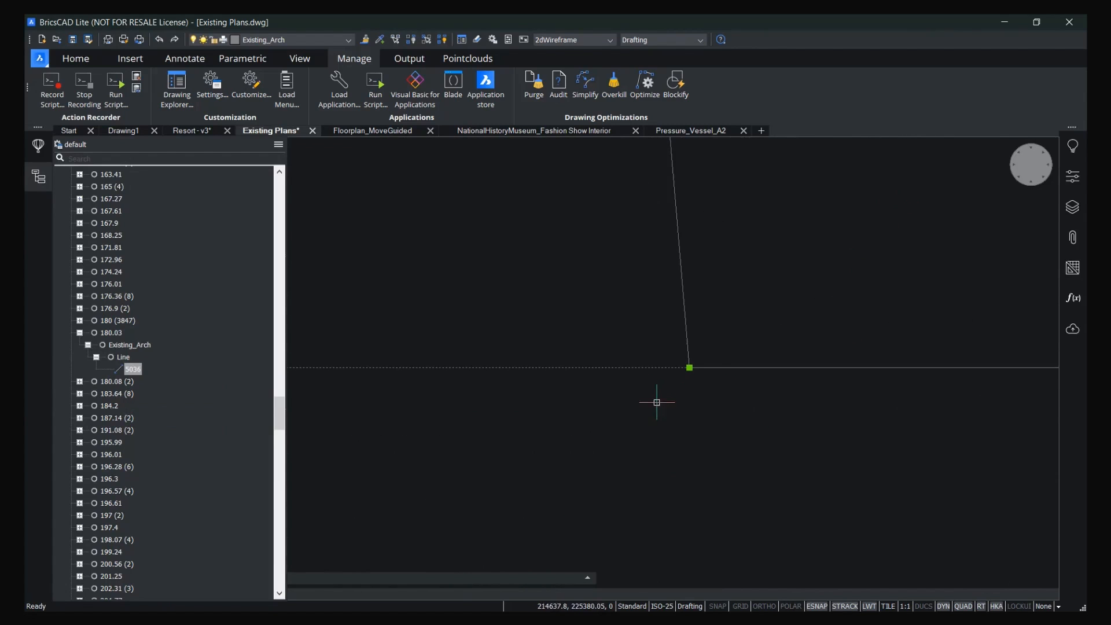
pyautogui.click(690, 367)
pyautogui.press('Escape')
pyautogui.scroll(-6, 640, 395)
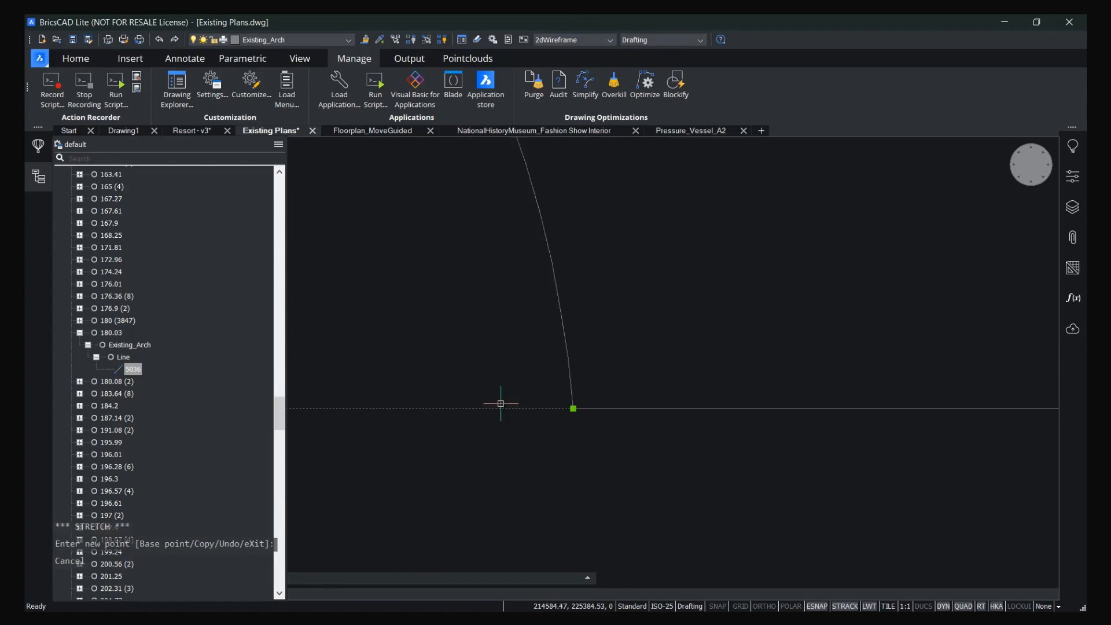
# Stretch the line's left endpoint onto the end of the adjoining horizontal line at the arc.
pyautogui.moveTo(452, 391); pyautogui.dragTo(926, 348, button='middle')
pyautogui.moveTo(610, 362); pyautogui.dragTo(986, 387, button='middle')
pyautogui.moveTo(463, 399); pyautogui.dragTo(924, 403, button='middle')
pyautogui.moveTo(503, 398); pyautogui.dragTo(869, 382, button='middle')
pyautogui.scroll(4, 558, 410)
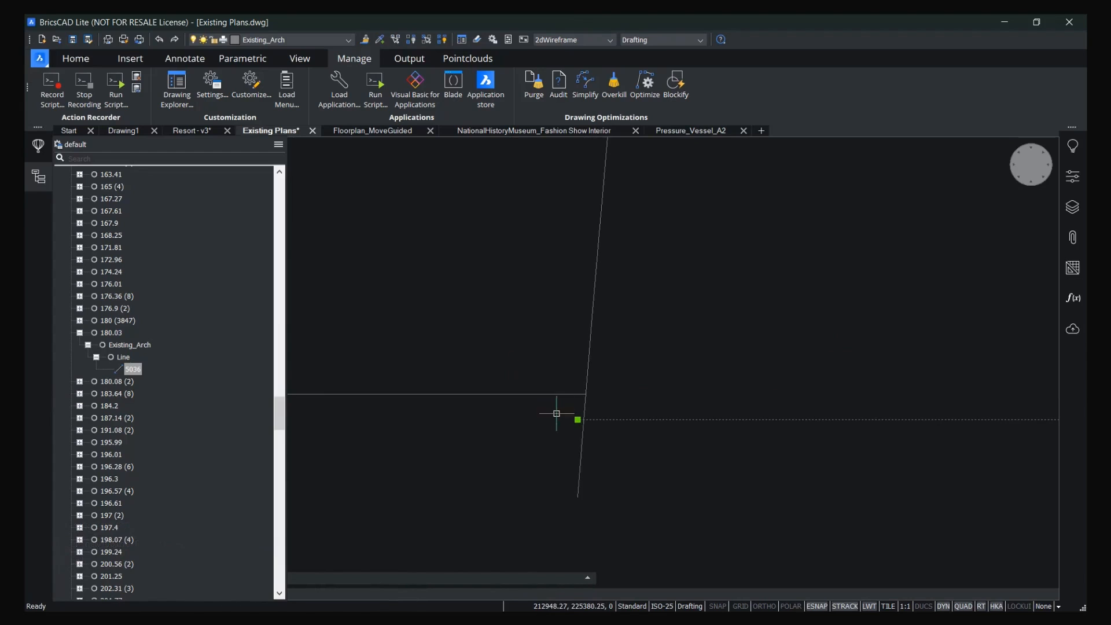
pyautogui.click(578, 420)
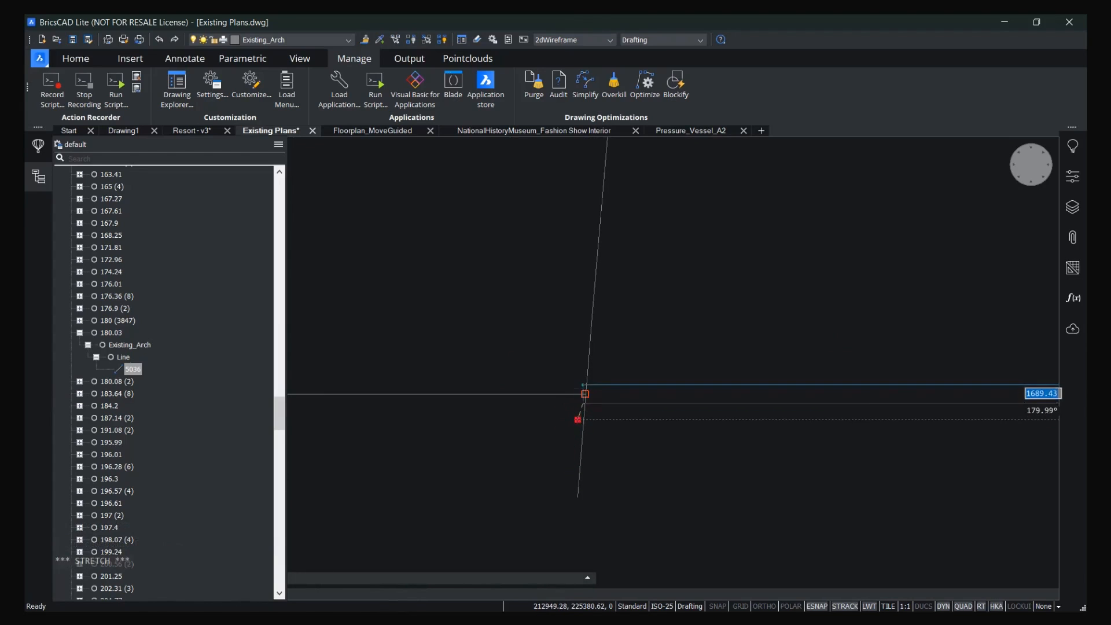
pyautogui.click(586, 394)
# Stretch the arc's overshooting lower-left endpoint up to the junction of the two horizontal lines.
pyautogui.click(599, 459)
pyautogui.click(570, 447)
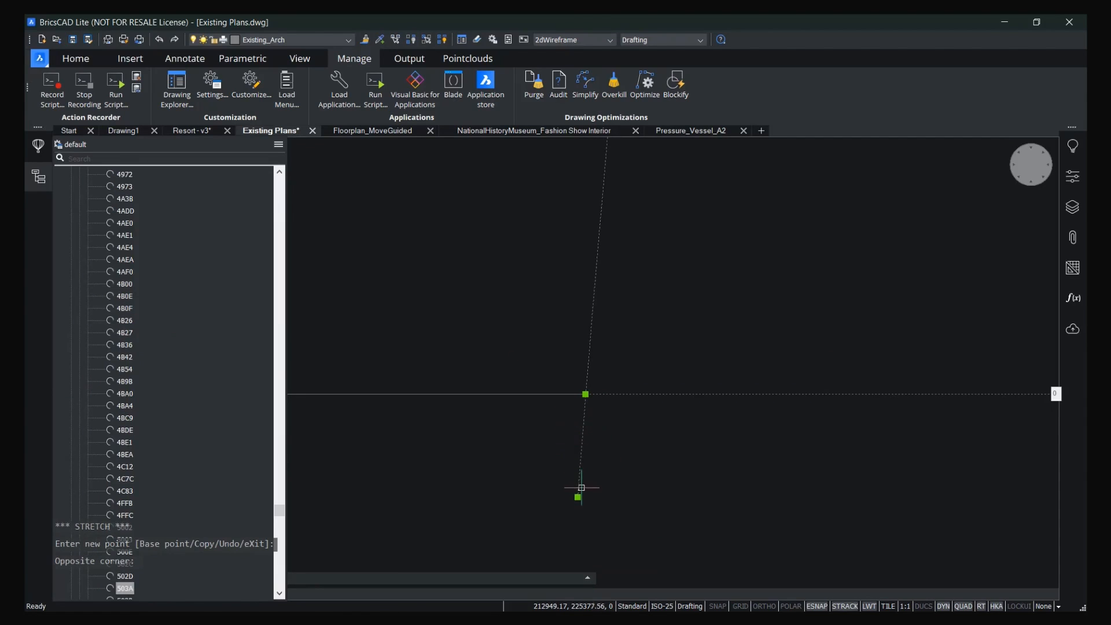
pyautogui.click(578, 497)
pyautogui.click(585, 401)
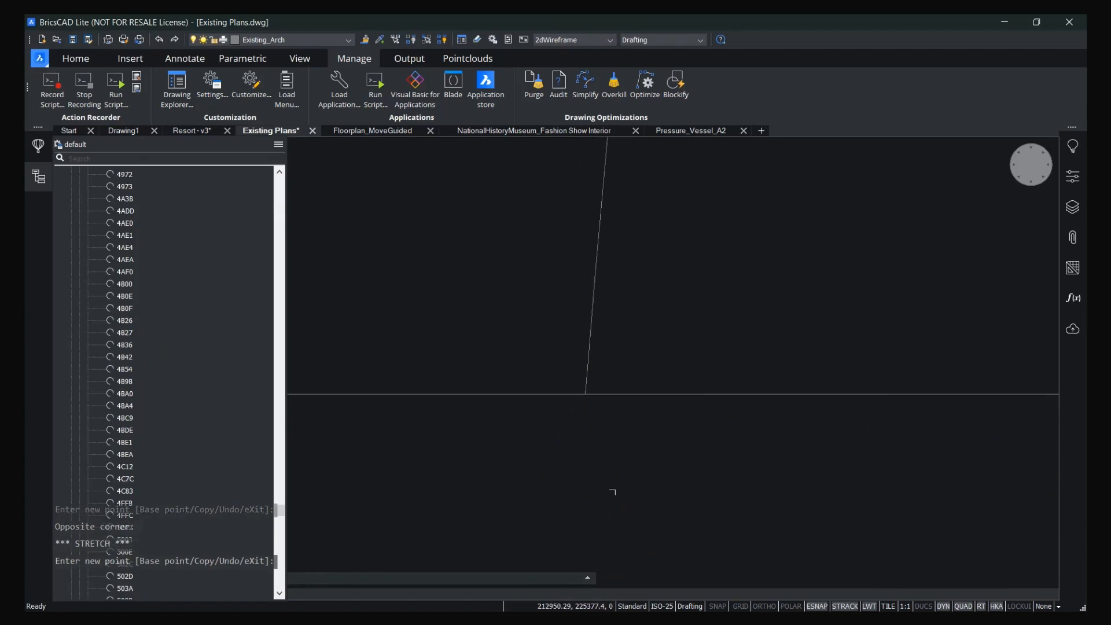
pyautogui.press('Escape')
pyautogui.scroll(-5, 596, 471)
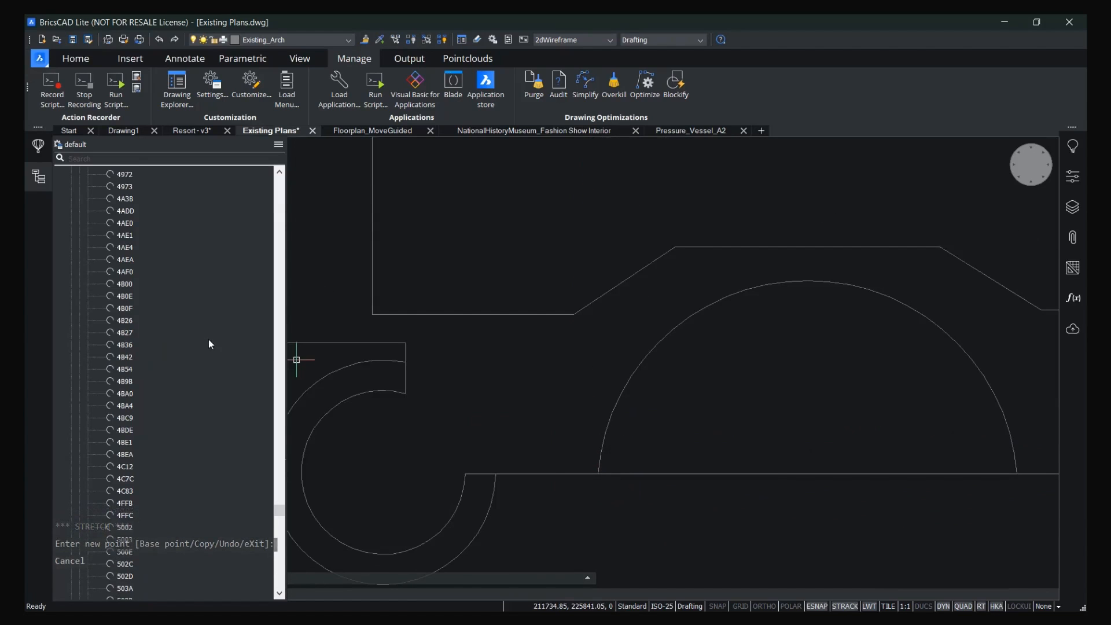
# Return to the 180 angle group in the structure tree and collapse its contents.
pyautogui.scroll(9, 176, 336)
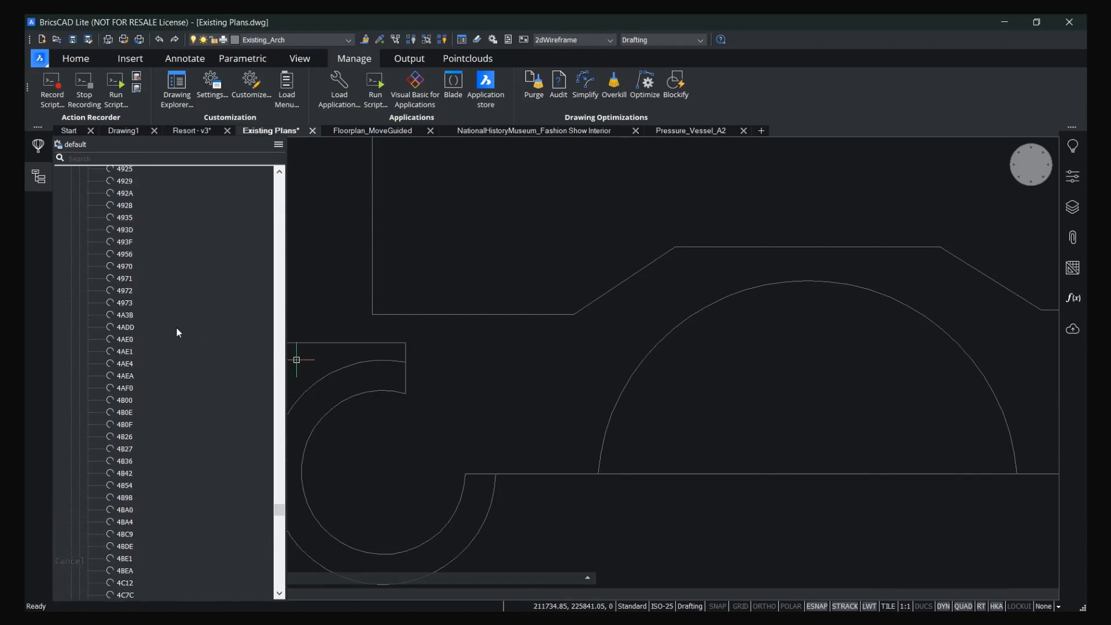
pyautogui.moveTo(280, 510); pyautogui.dragTo(254, 210)
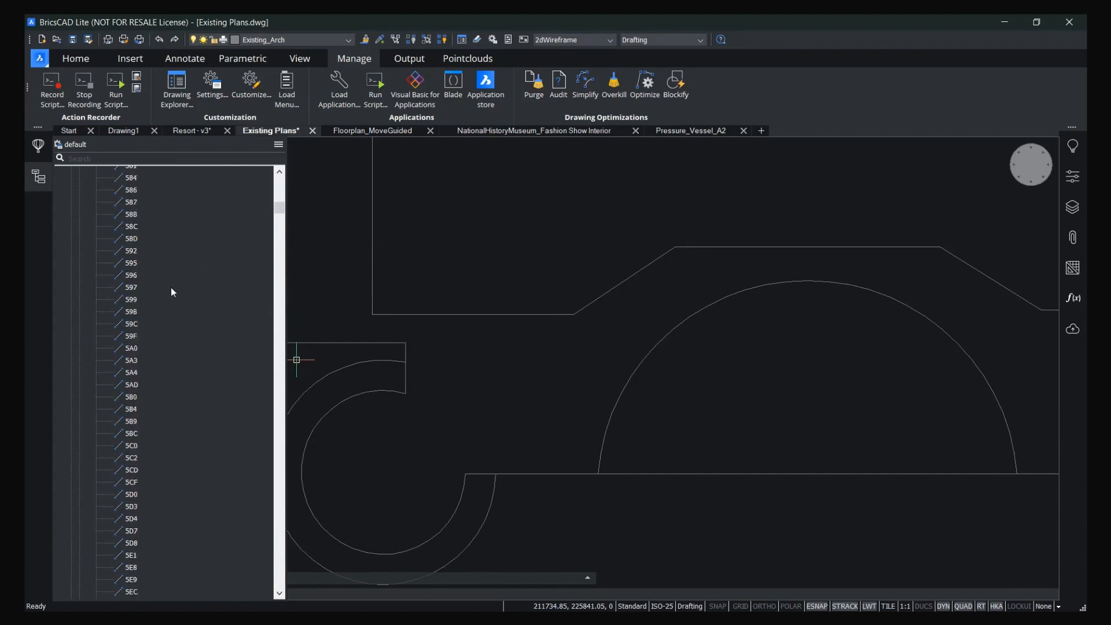
pyautogui.scroll(15, 151, 307)
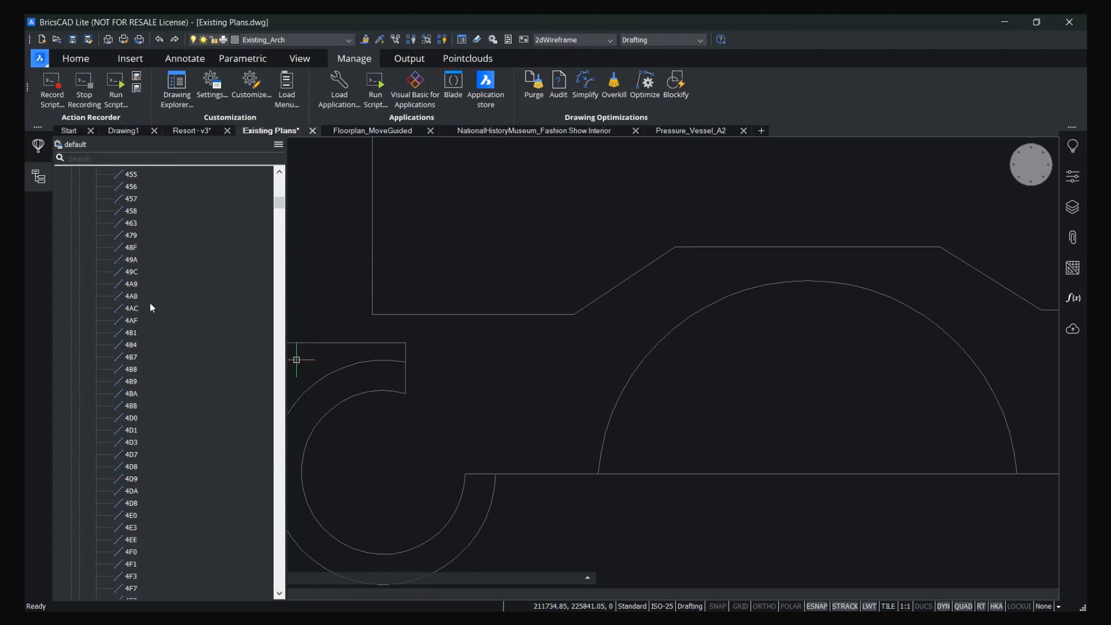
pyautogui.click(97, 323)
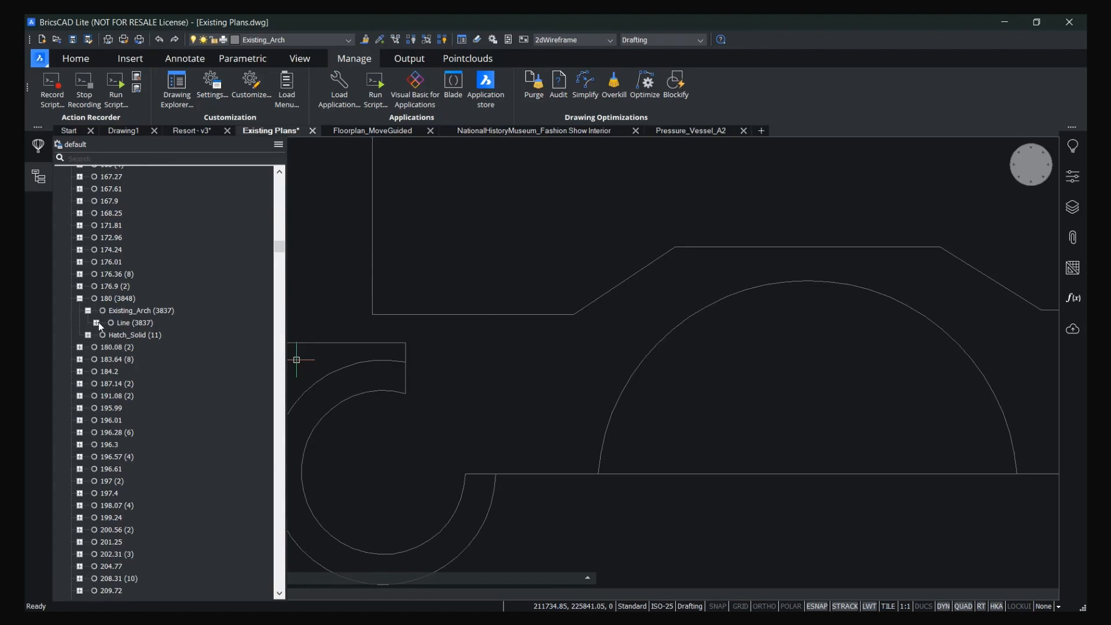
pyautogui.click(88, 311)
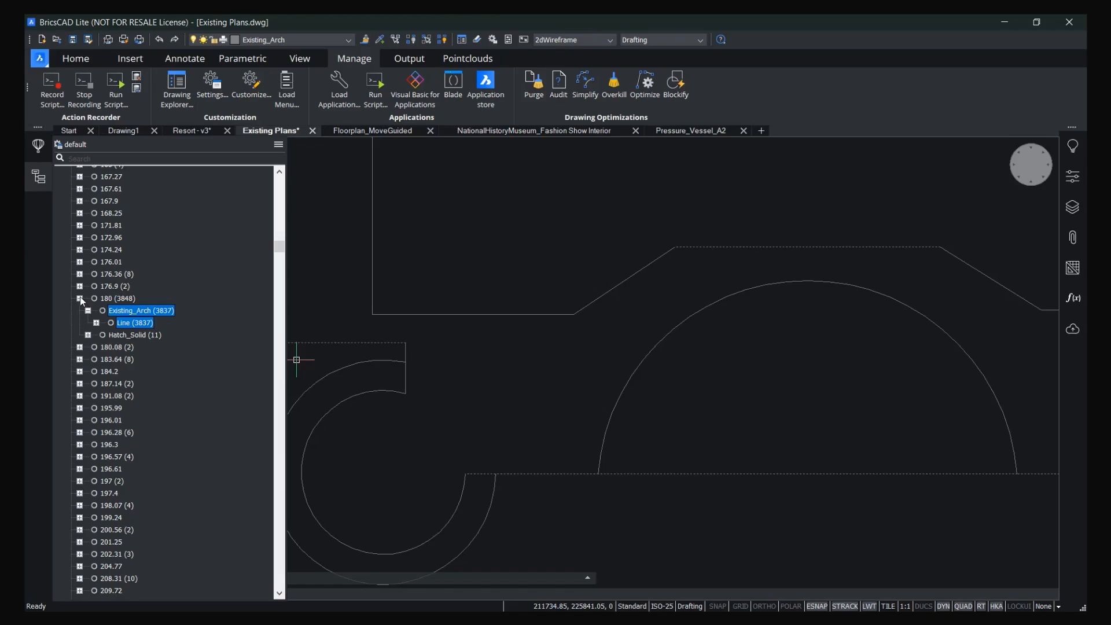
pyautogui.click(79, 298)
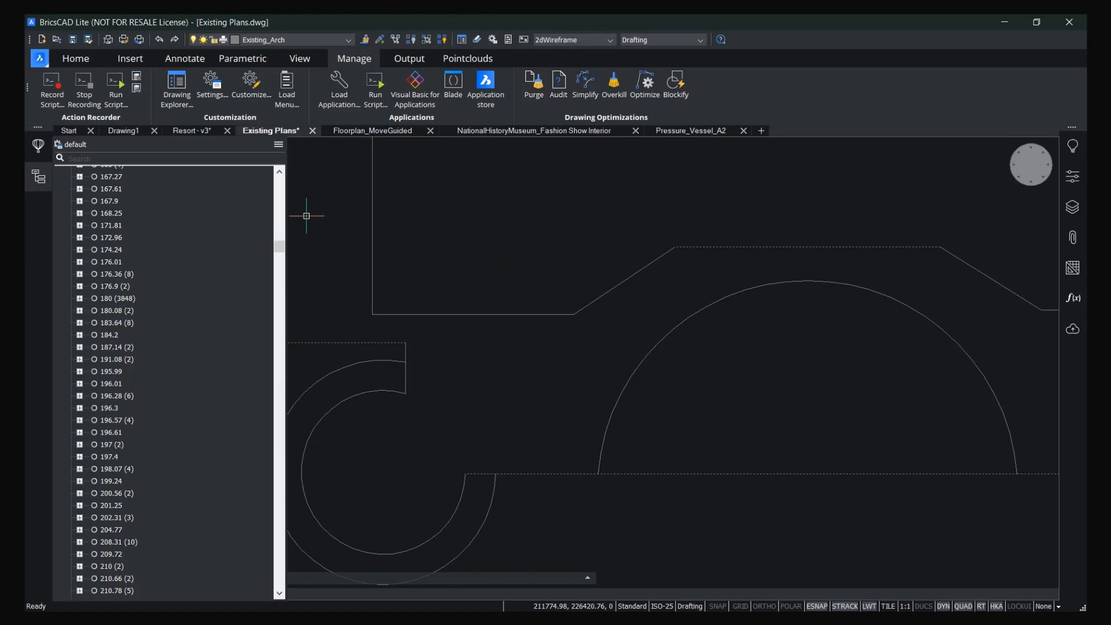
# Close the structure tree, clear the selection and examine the stair lines in the Ground Floor Plan.
pyautogui.click(33, 179)
pyautogui.scroll(-5, 379, 236)
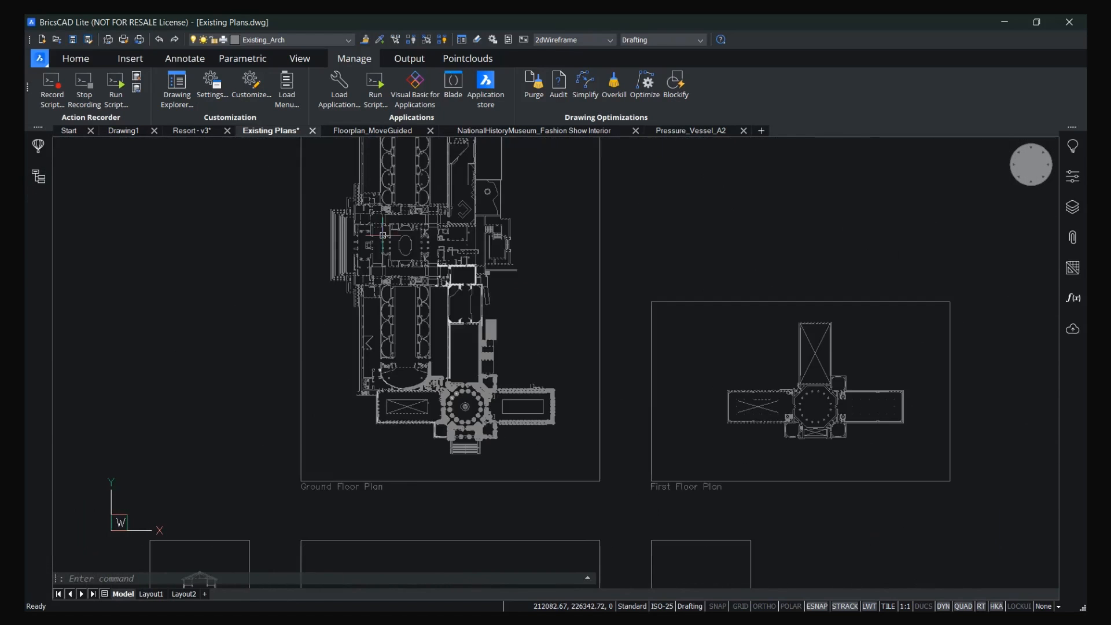
pyautogui.moveTo(445, 325); pyautogui.dragTo(494, 257, button='middle')
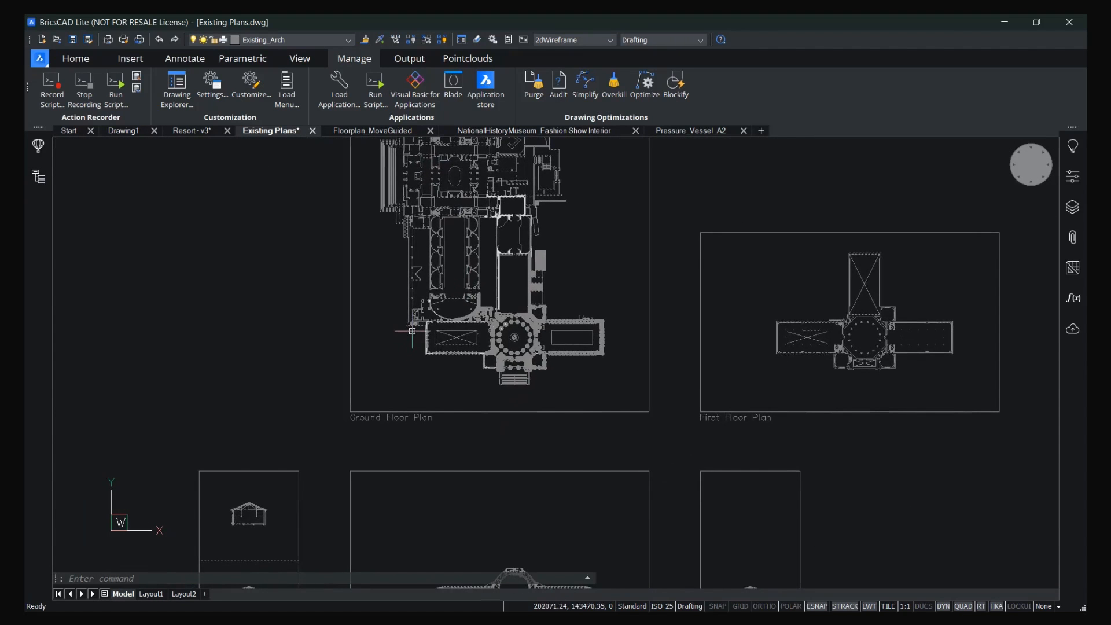
pyautogui.press('Escape')
pyautogui.scroll(5, 414, 322)
pyautogui.scroll(9, 490, 343)
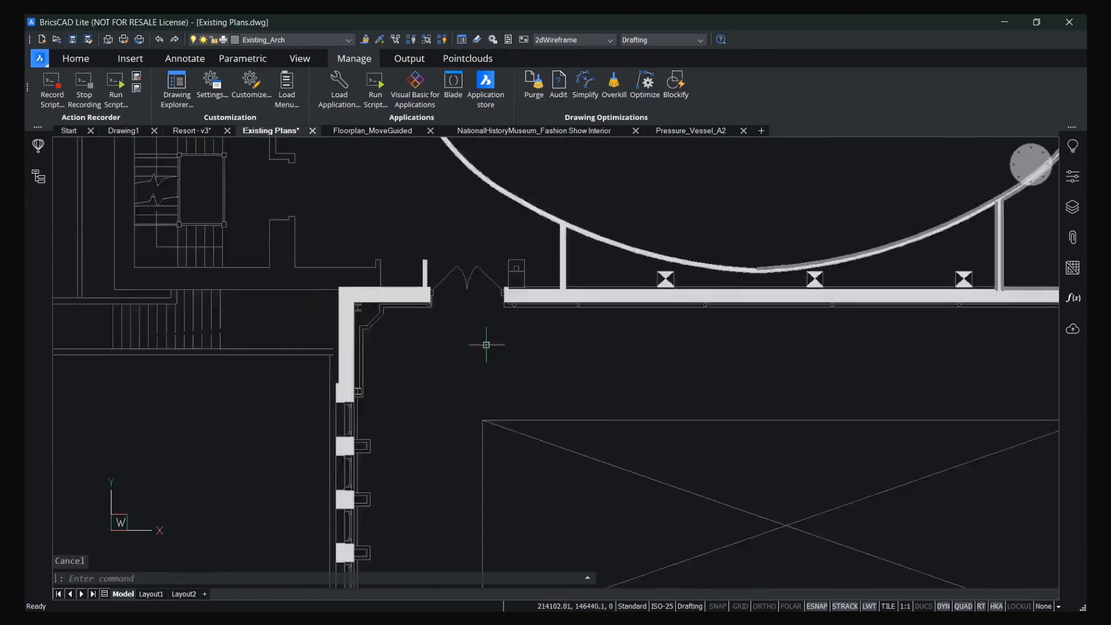
pyautogui.moveTo(194, 327)
pyautogui.mouseDown(button='middle')
pyautogui.moveTo(323, 310)
pyautogui.moveTo(739, 303)
pyautogui.moveTo(850, 330)
pyautogui.mouseUp(button='middle')
pyautogui.scroll(3, 691, 333)
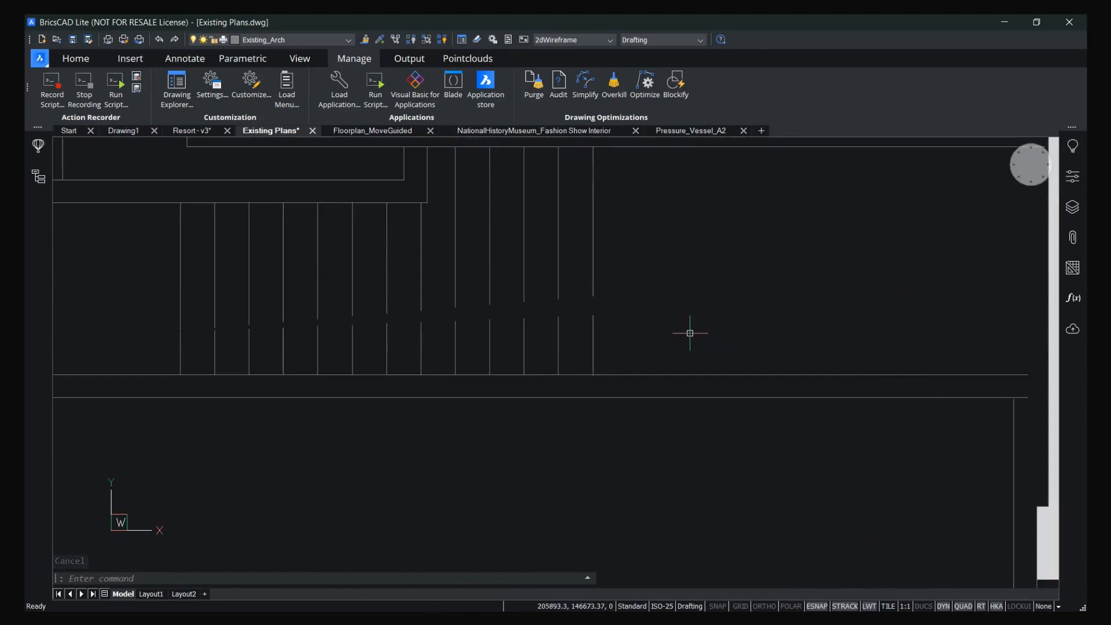
pyautogui.moveTo(486, 305)
pyautogui.mouseDown(button='middle')
pyautogui.moveTo(561, 367)
pyautogui.moveTo(619, 362)
pyautogui.mouseUp(button='middle')
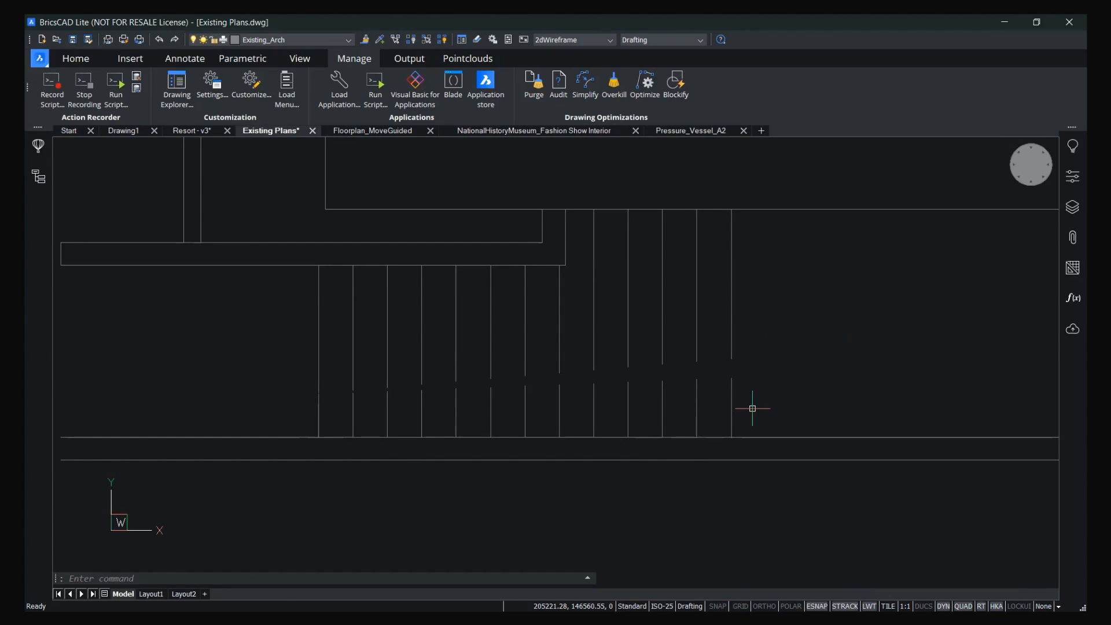
pyautogui.click(754, 405)
pyautogui.click(280, 341)
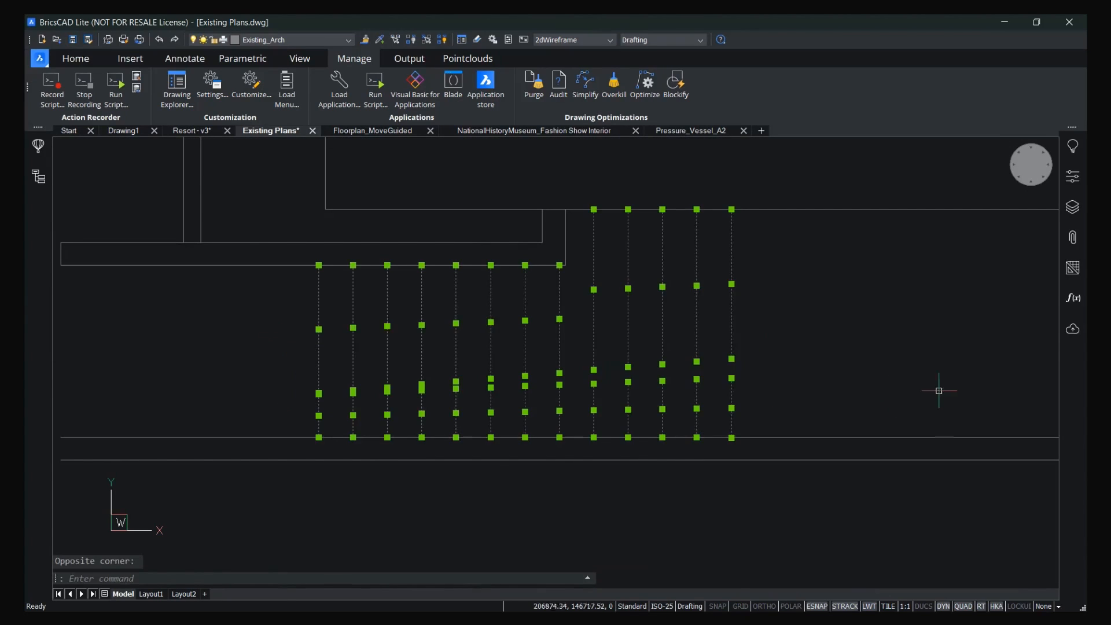
pyautogui.press('Escape')
# Join the upper and lower segments of the rightmost stair line into one line.
pyautogui.click(746, 391)
pyautogui.click(721, 342)
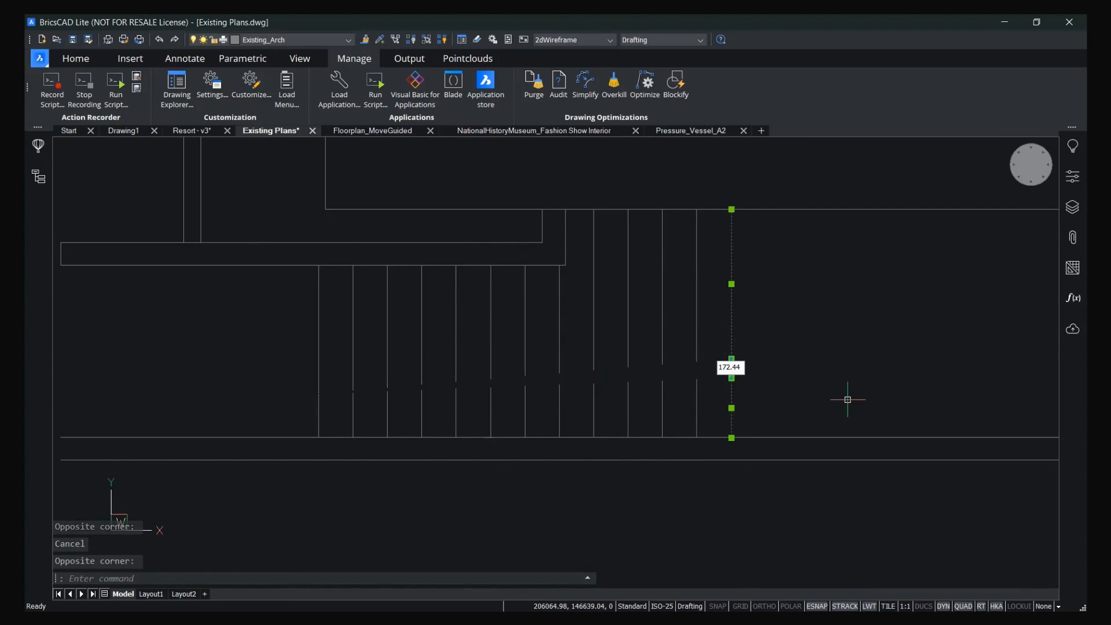
pyautogui.write('join')
pyautogui.press('Return')
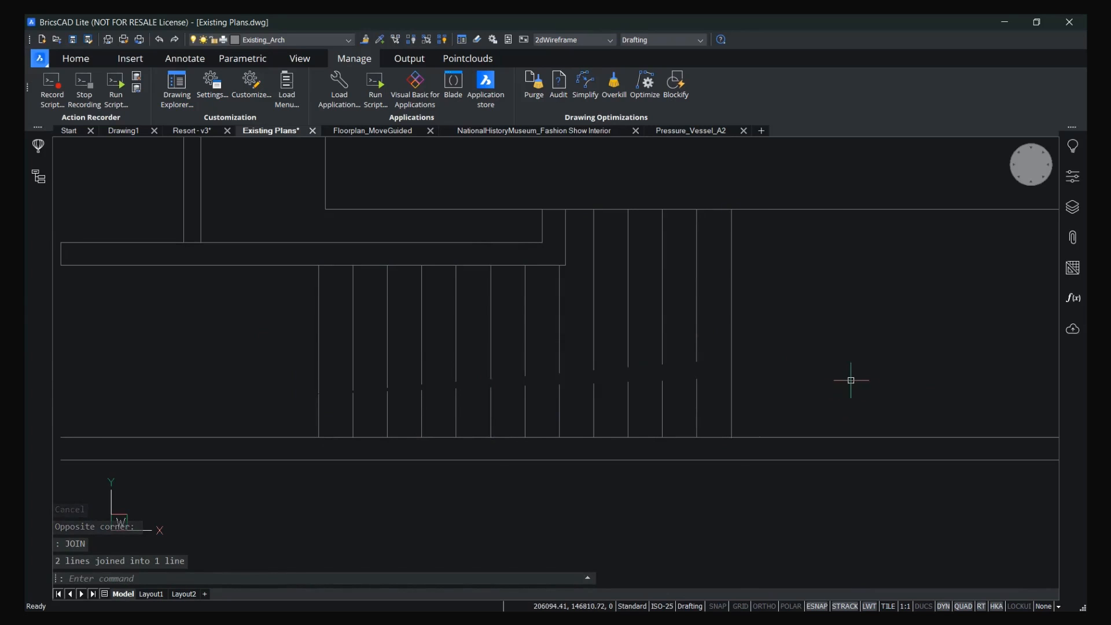
# Start Optimize on the remaining broken stair lines with Close gaps, Vertical and Diagonal enabled.
pyautogui.click(715, 408)
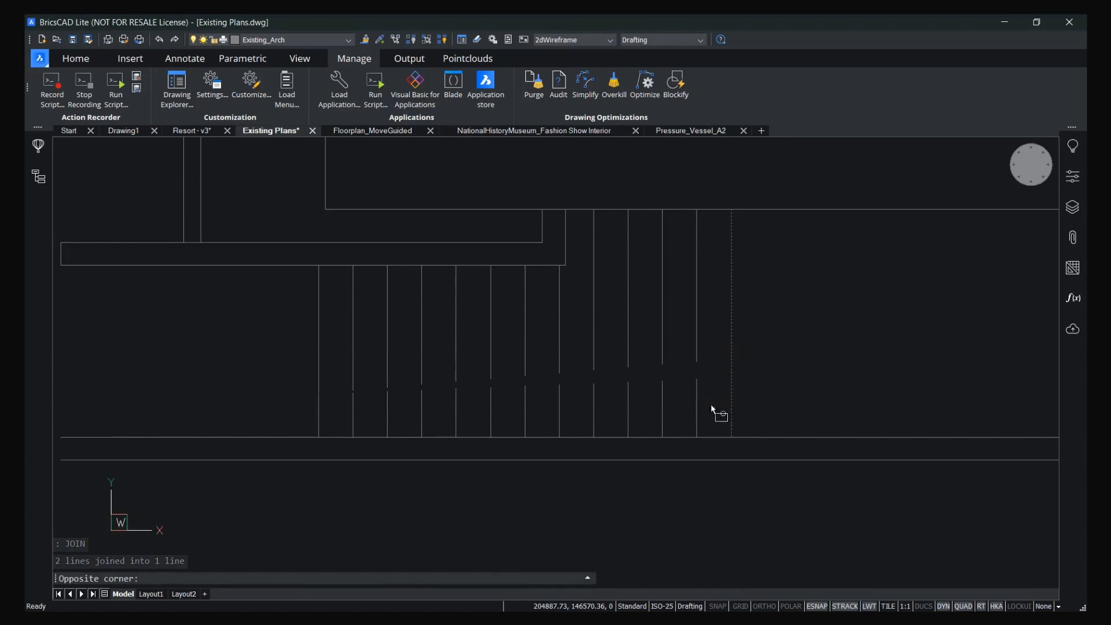
pyautogui.click(261, 359)
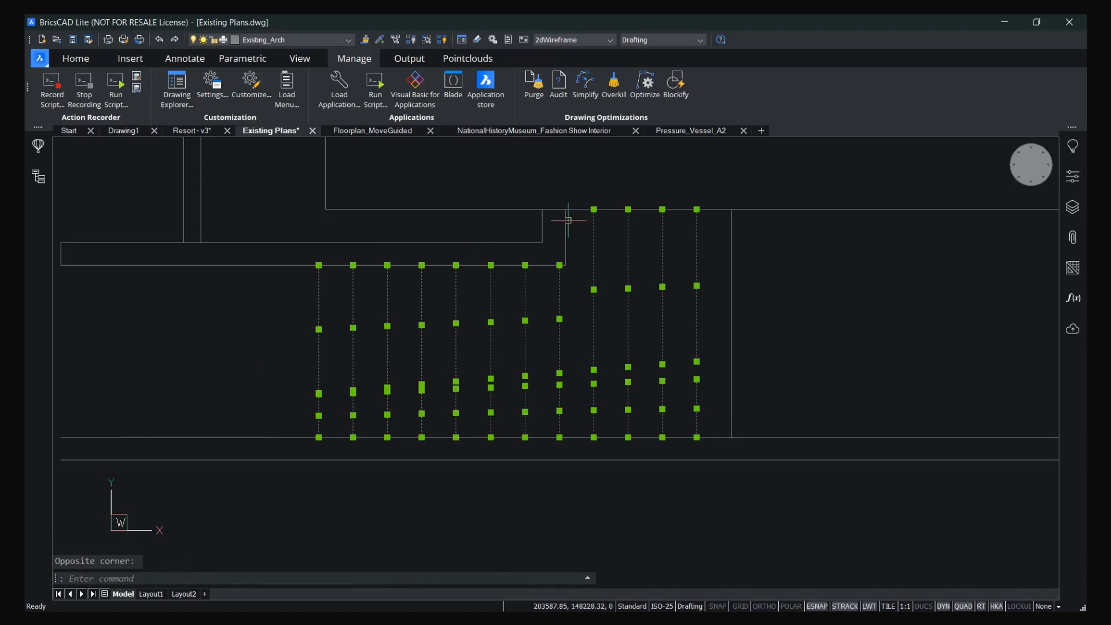
pyautogui.click(645, 84)
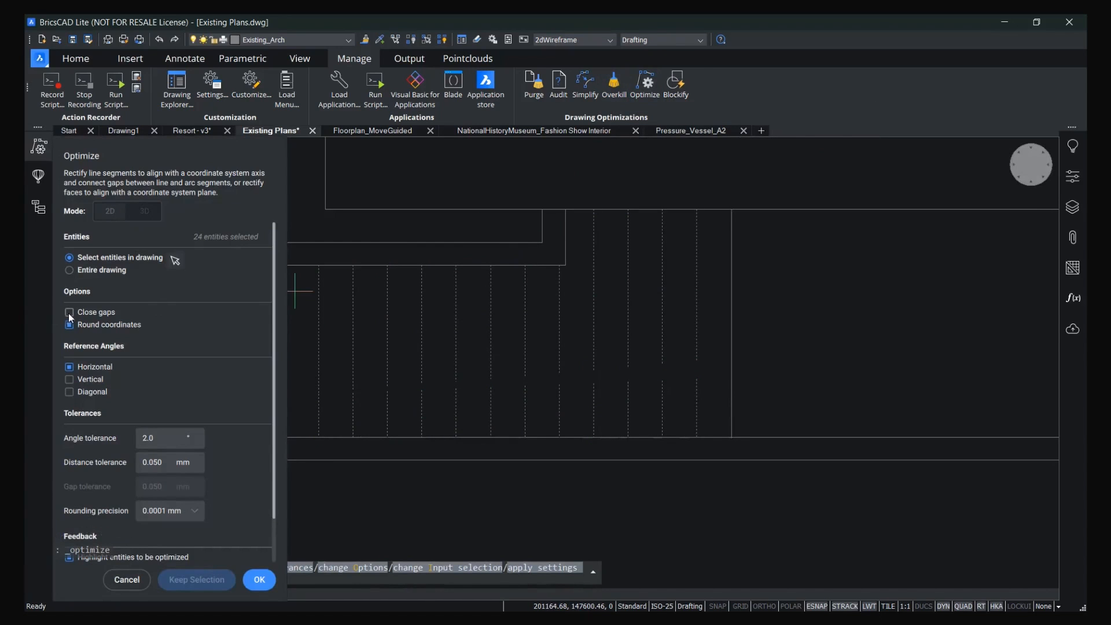
pyautogui.click(69, 313)
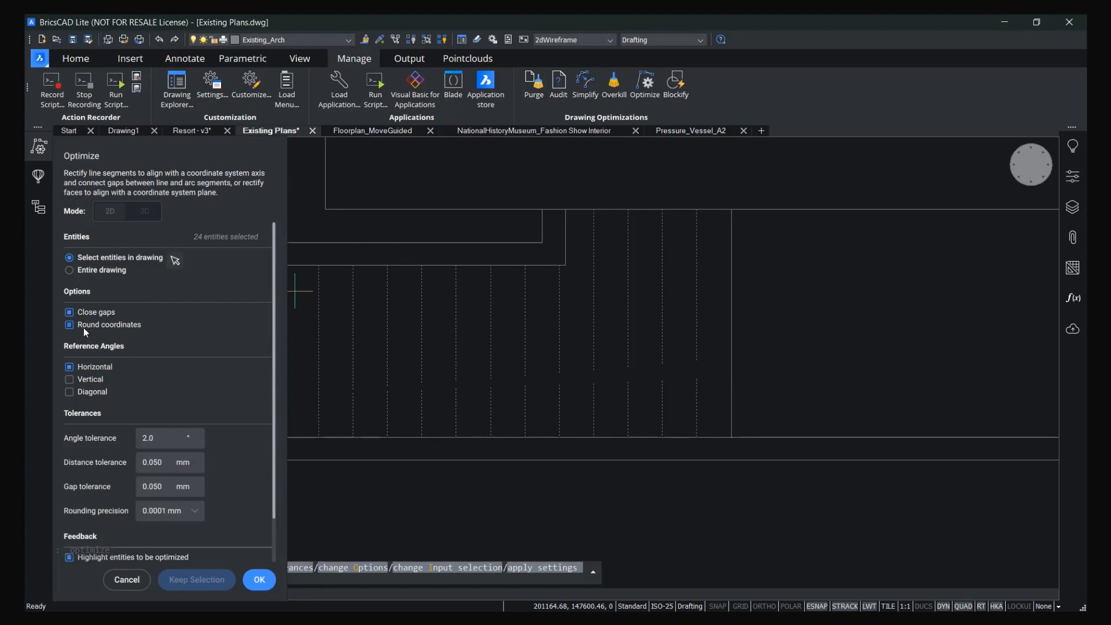
pyautogui.click(84, 379)
pyautogui.click(86, 391)
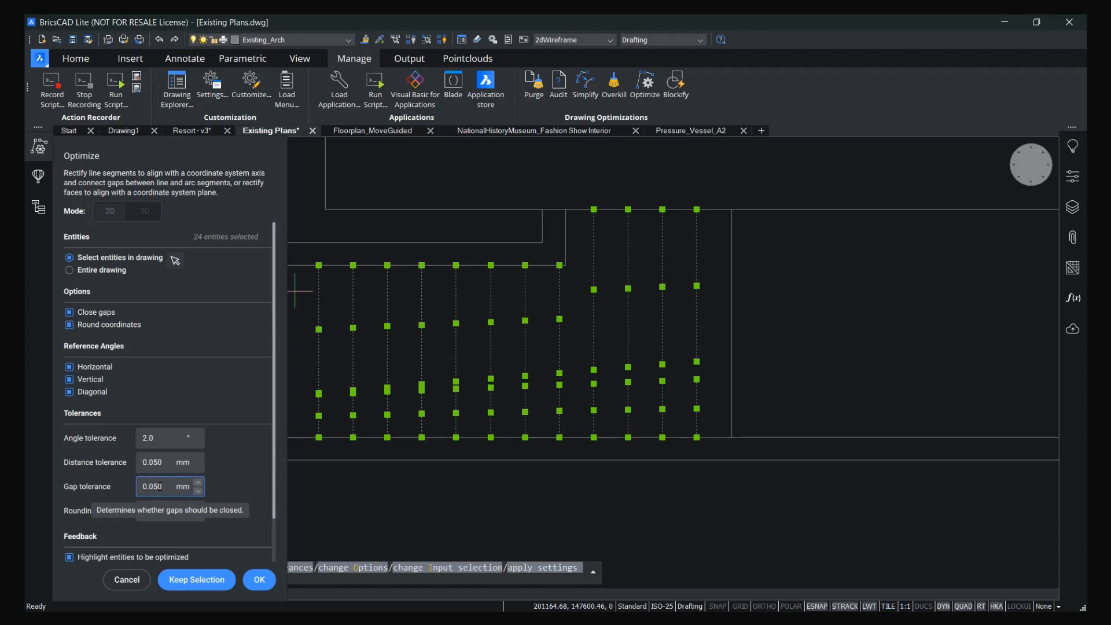
# Set the gap tolerance to 180 mm and apply the optimization to the stair lines.
pyautogui.press('BackSpace')
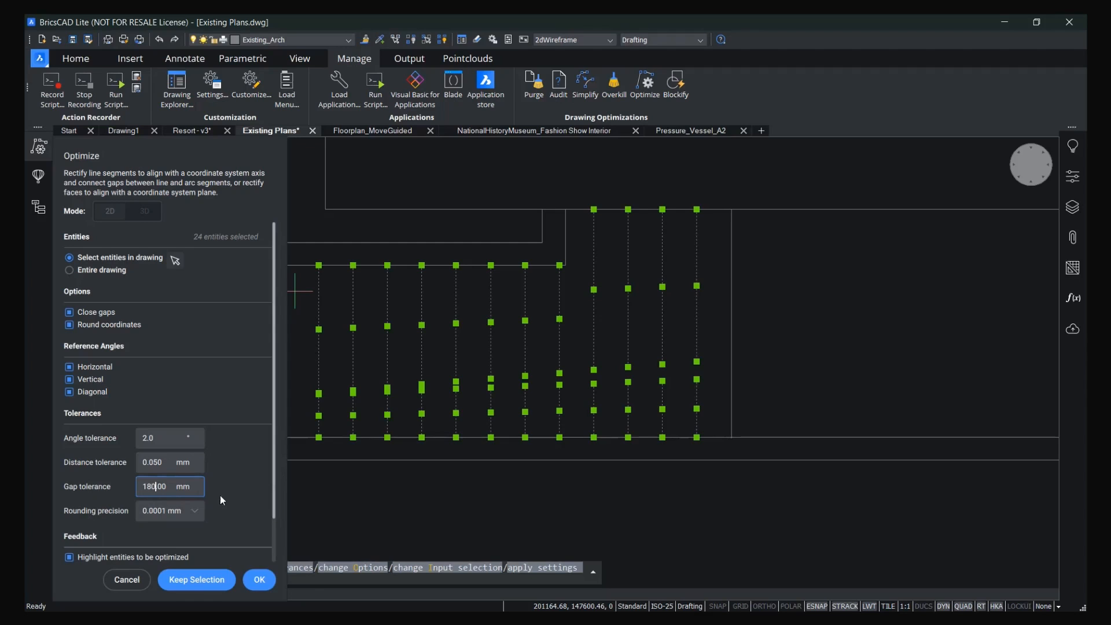
pyautogui.click(167, 463)
pyautogui.scroll(-1, 221, 526)
pyautogui.click(267, 581)
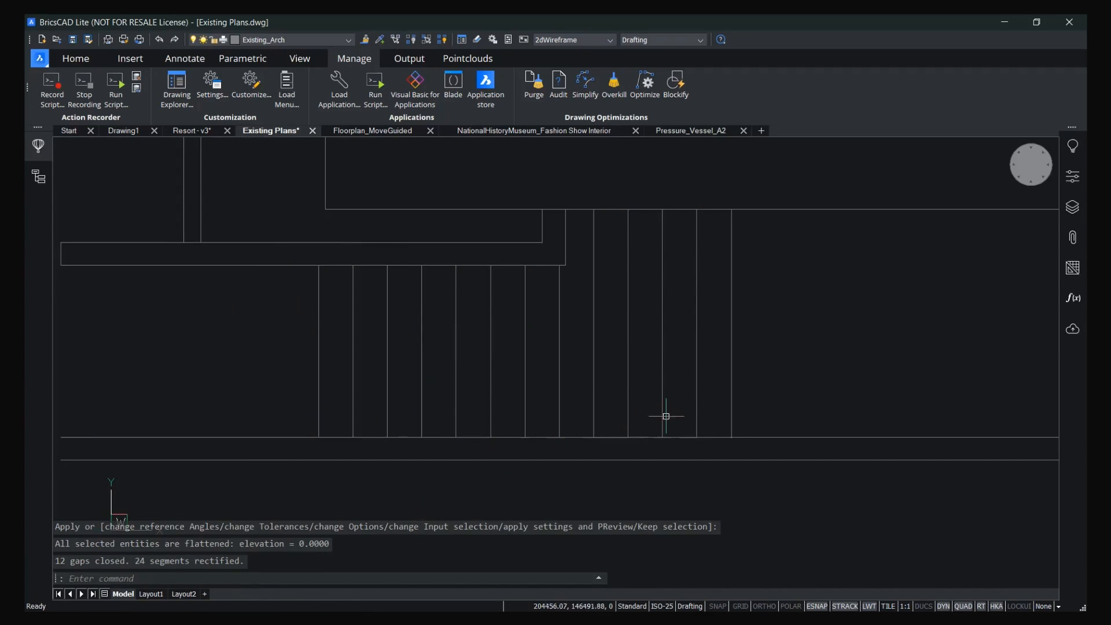
# Select the optimized stair lines to check how their segments meet, and clear the selection.
pyautogui.click(653, 388)
pyautogui.click(278, 353)
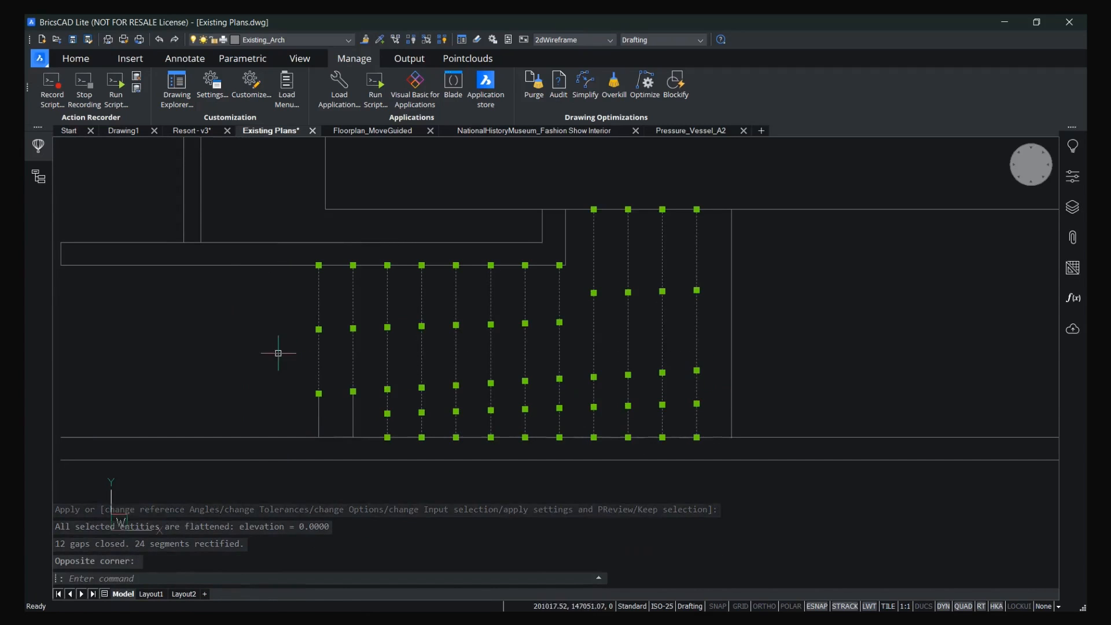
pyautogui.press('Escape')
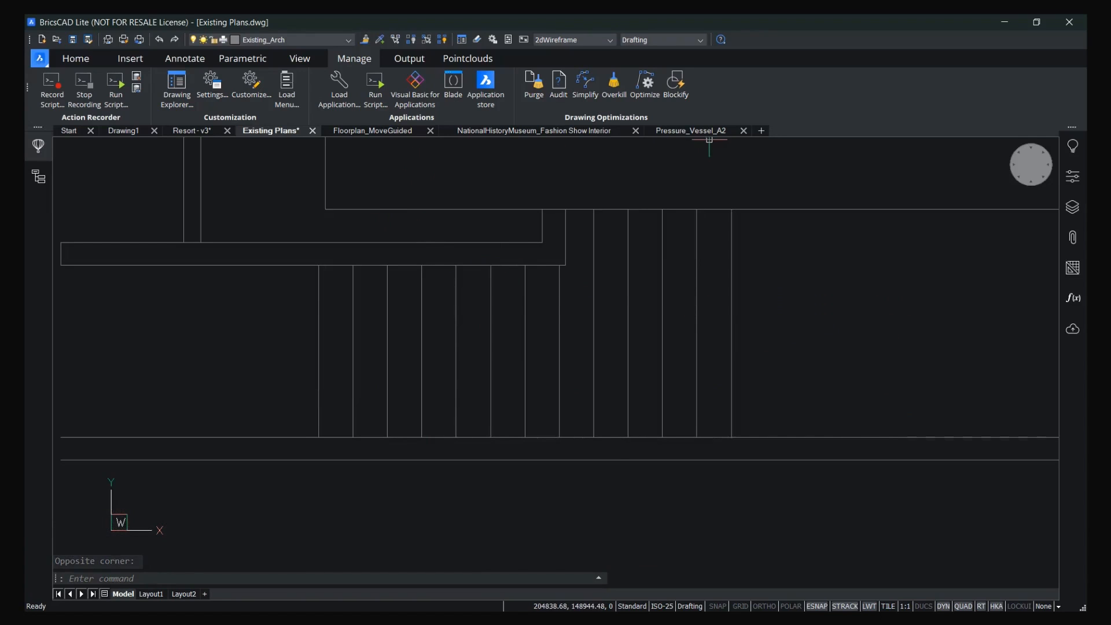
# Switch to the NationalHistoryMuseum_Fashion Show Interior drawing and examine the fashion show hall in the Ground Floor Plan.
pyautogui.click(620, 131)
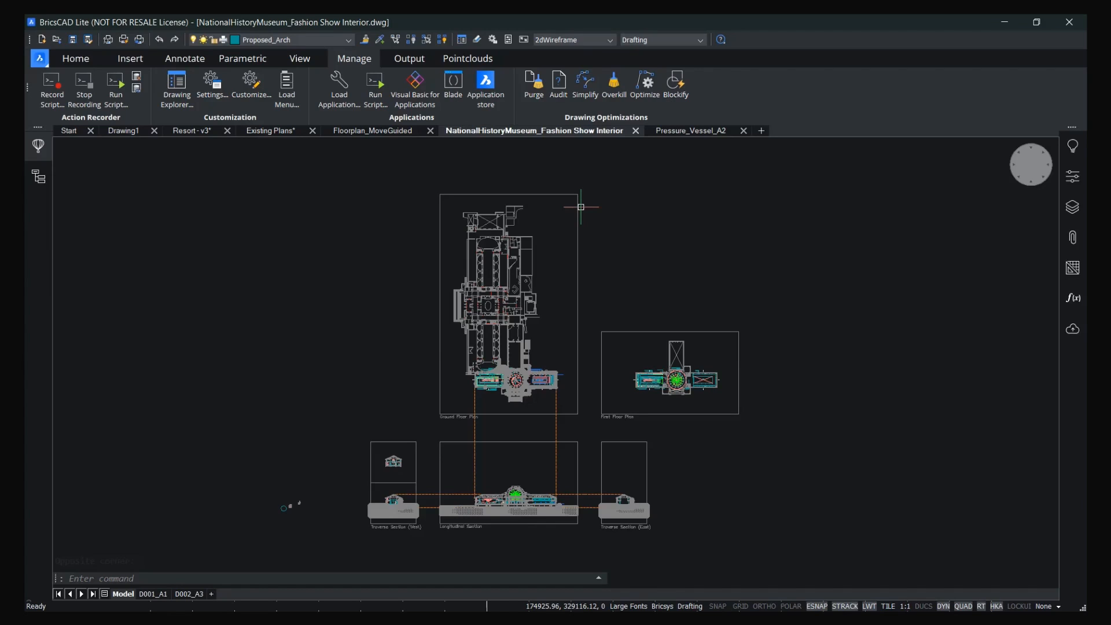
pyautogui.hotkey('ctrl', 'z')
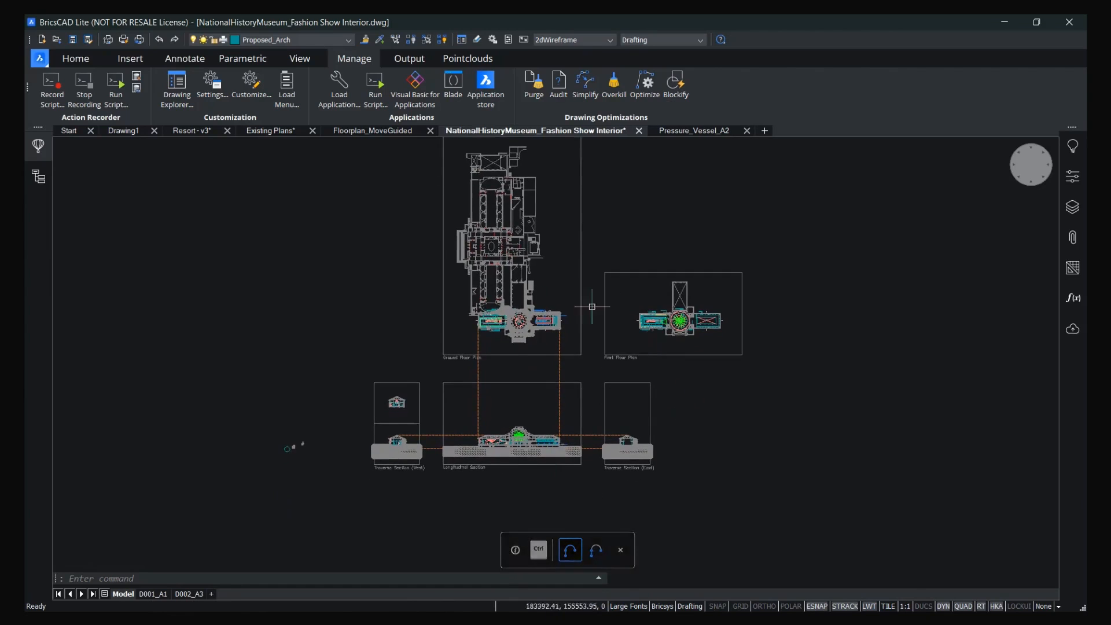
pyautogui.scroll(4, 559, 322)
pyautogui.scroll(5, 493, 287)
pyautogui.moveTo(622, 296); pyautogui.dragTo(576, 217, button='middle')
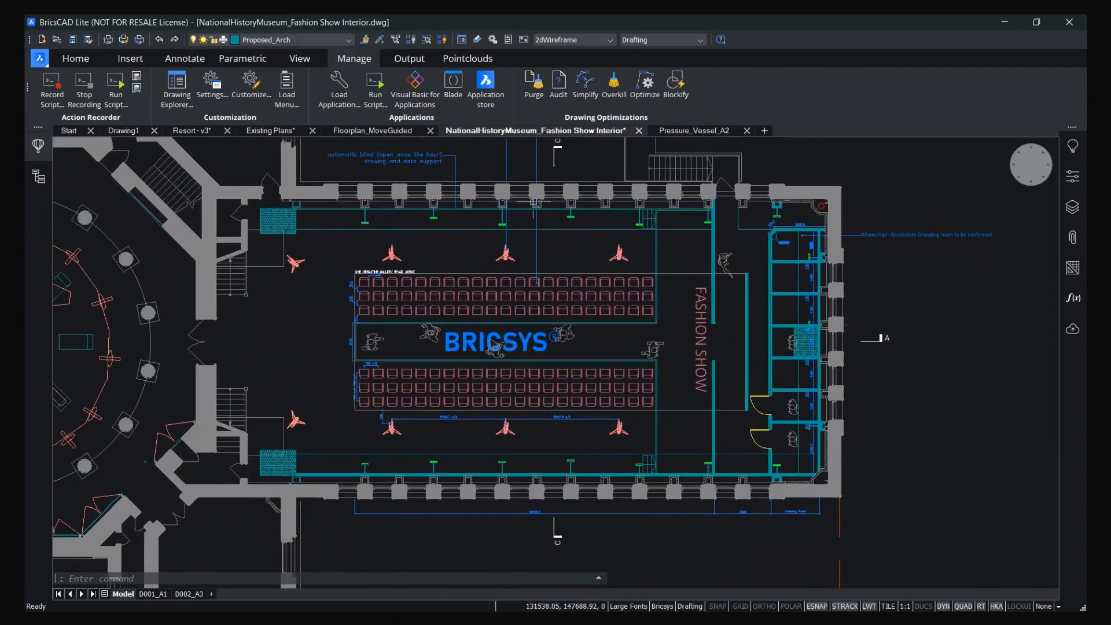
# View layout D001_A1, switch to layout D002_A3 and maximize its building section viewport.
pyautogui.click(152, 594)
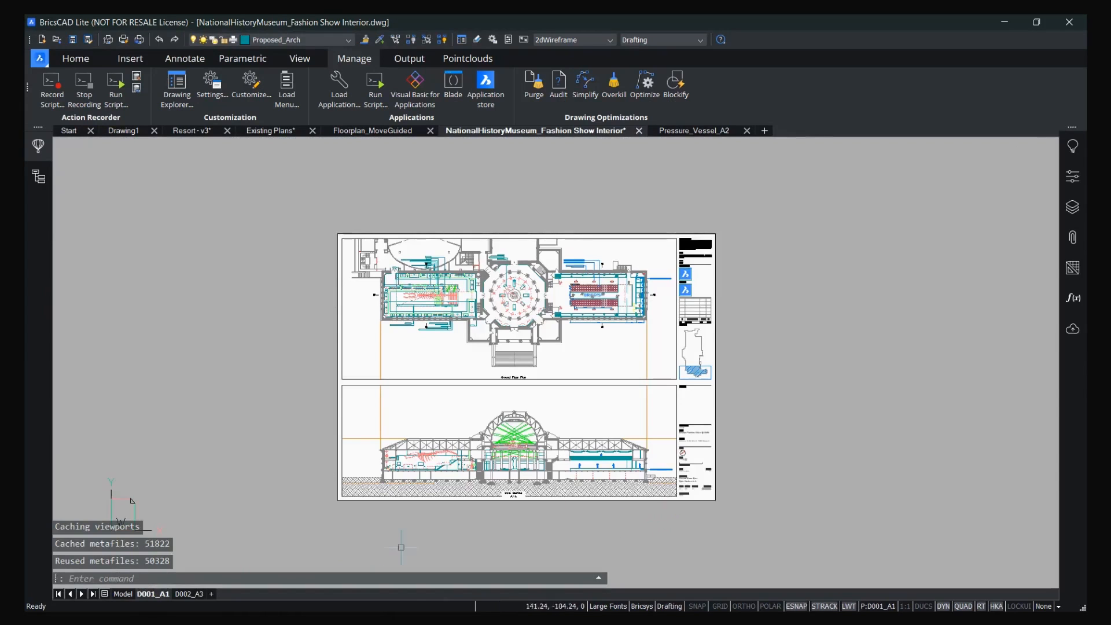
pyautogui.click(190, 594)
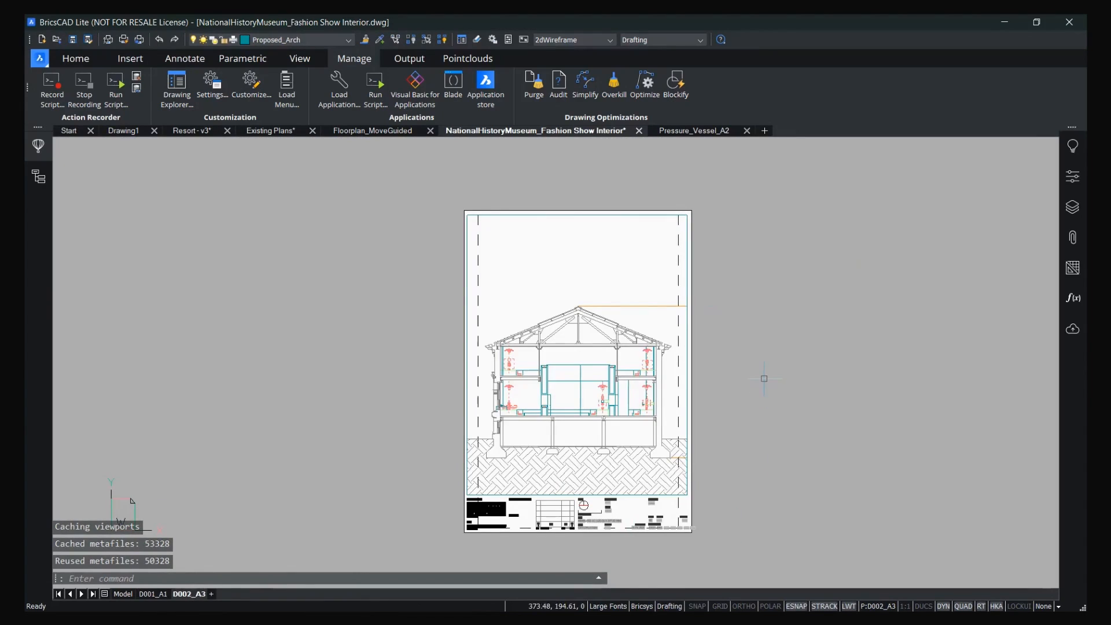
pyautogui.scroll(2, 753, 383)
pyautogui.moveTo(690, 381); pyautogui.dragTo(732, 373, button='middle')
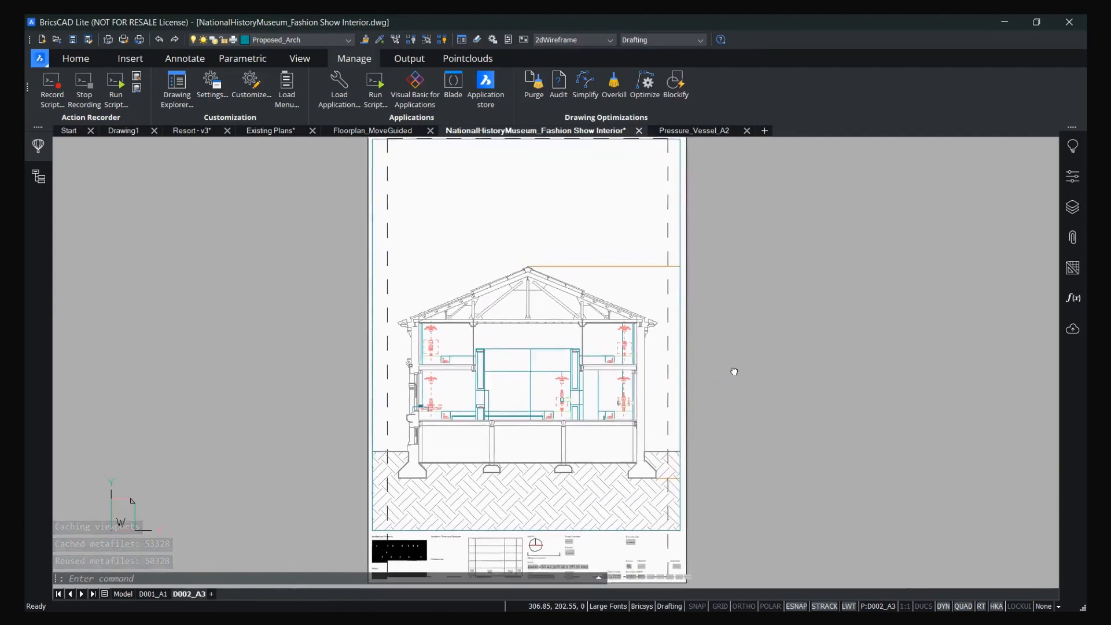
pyautogui.doubleClick(698, 369)
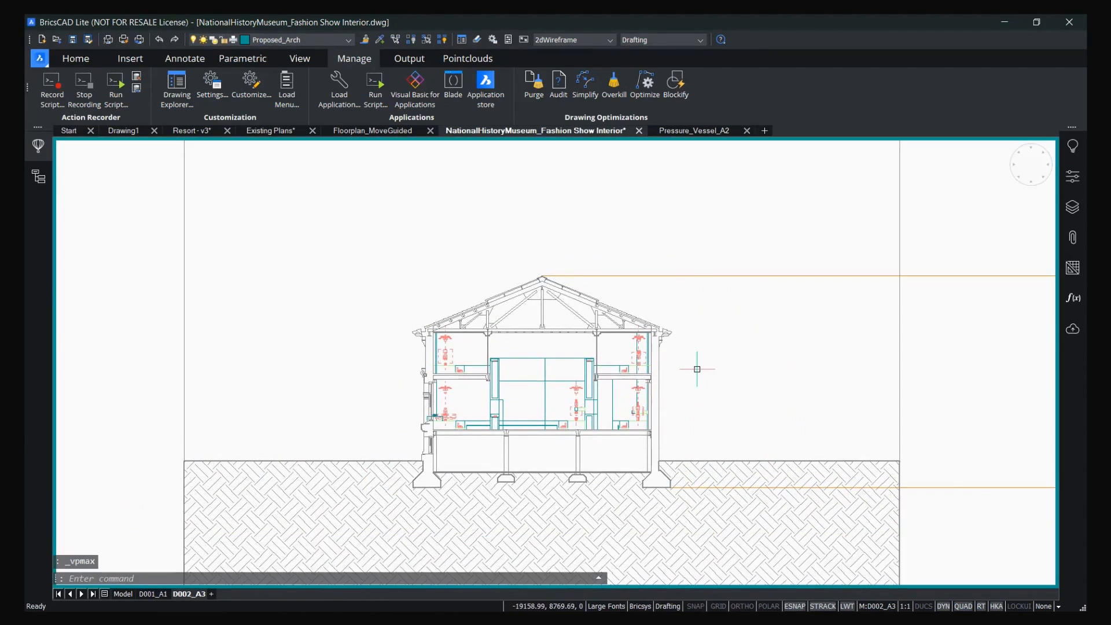
# Erase the two long horizontal lines, the vertical line and the short stub between the central hall's inner walls.
pyautogui.scroll(6, 478, 304)
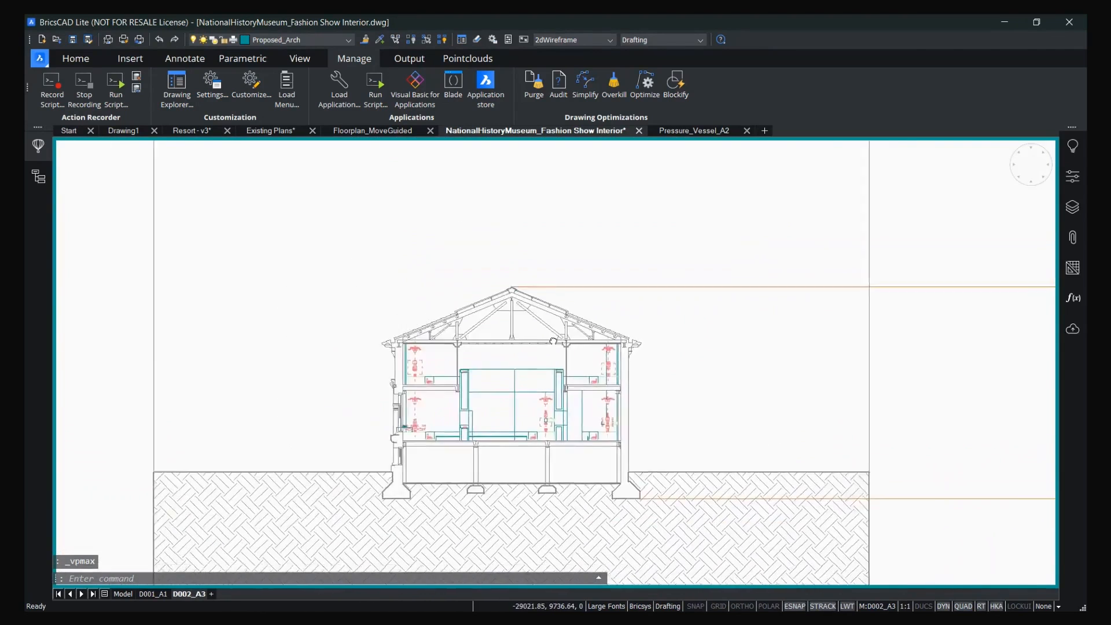
pyautogui.click(528, 393)
pyautogui.moveTo(501, 430); pyautogui.dragTo(481, 395)
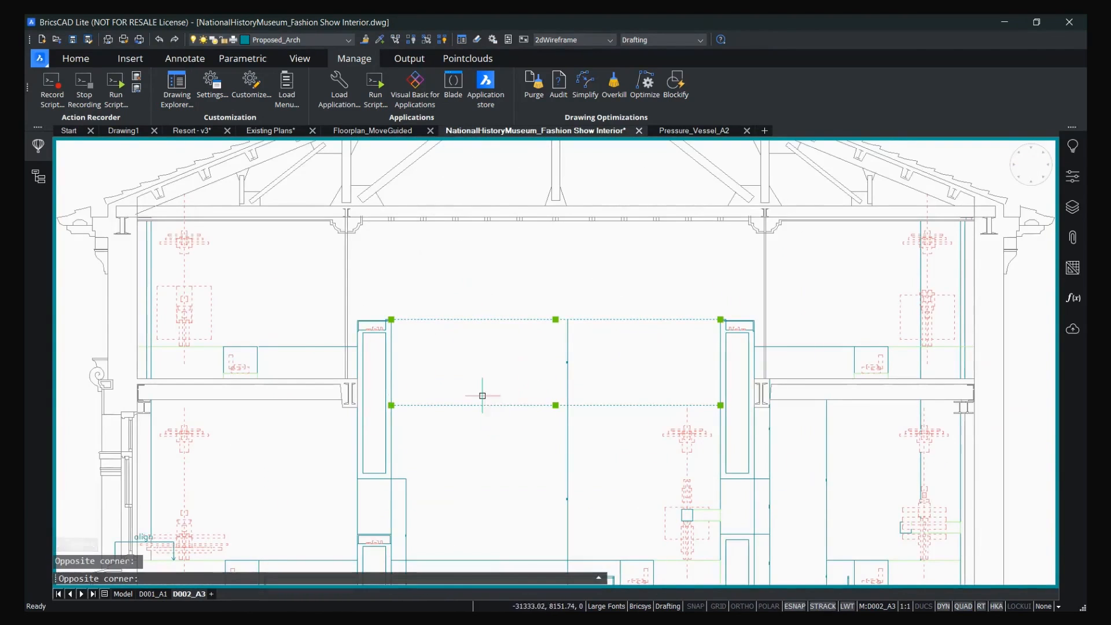
pyautogui.press('Delete')
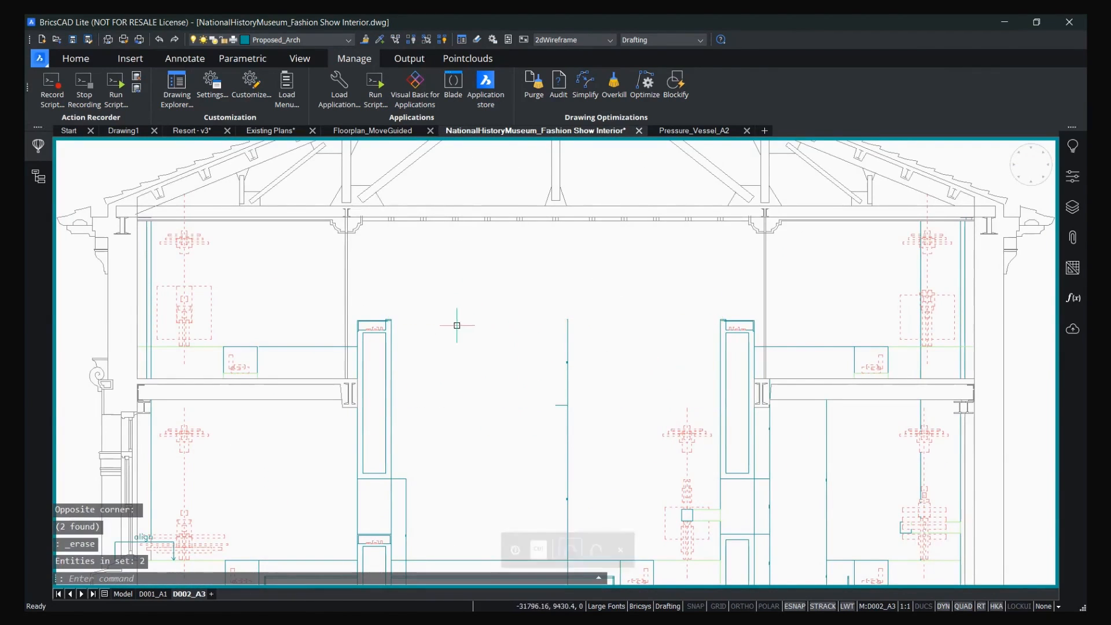
pyautogui.click(579, 504)
pyautogui.click(539, 318)
pyautogui.press('Delete')
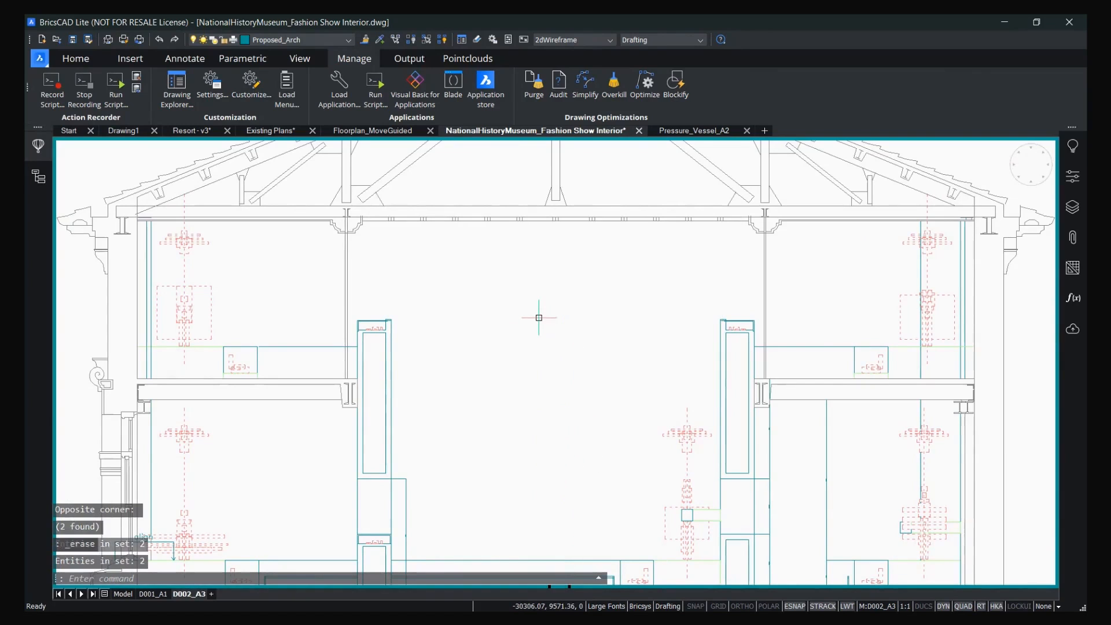
# Minimize the maximized section viewport to return to the D002_A3 sheet.
pyautogui.click(62, 240)
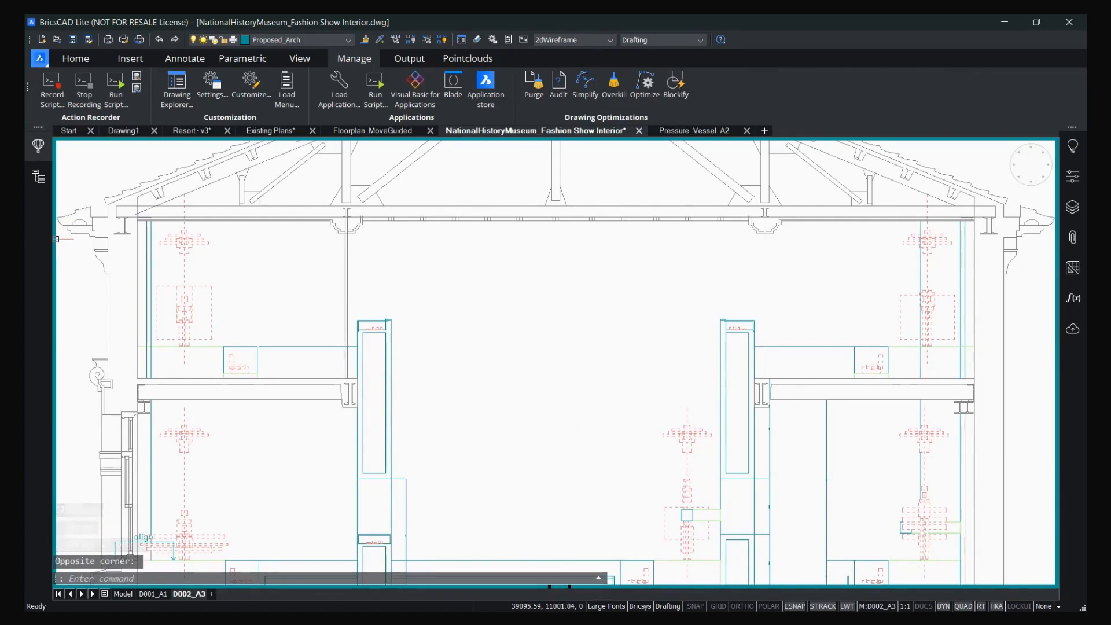
pyautogui.doubleClick(55, 240)
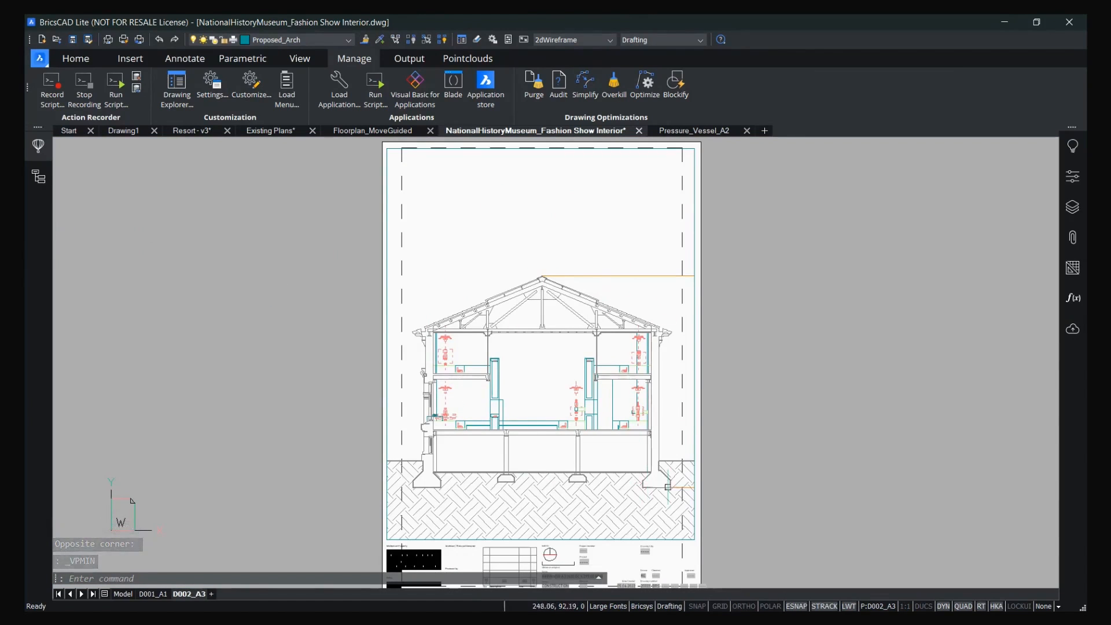
pyautogui.moveTo(748, 428)
pyautogui.mouseDown(button='middle')
pyautogui.moveTo(703, 412)
pyautogui.moveTo(712, 397)
pyautogui.moveTo(744, 435)
pyautogui.mouseUp(button='middle')
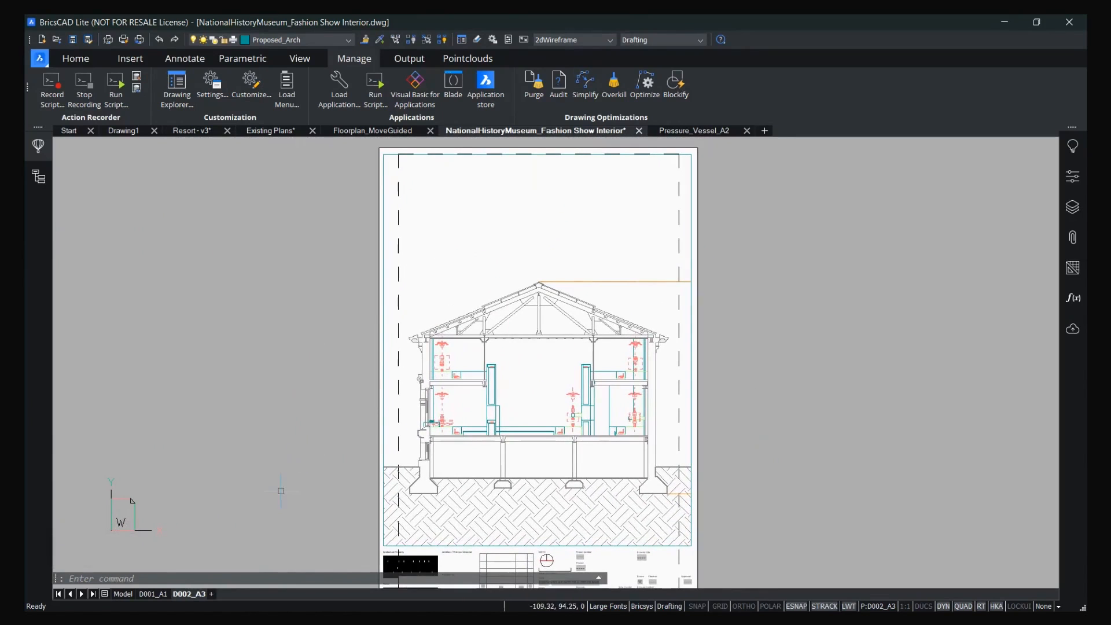
# Open layout D001_A1 and examine the title block, Ground Floor Plan and Main Section on the sheet.
pyautogui.click(152, 595)
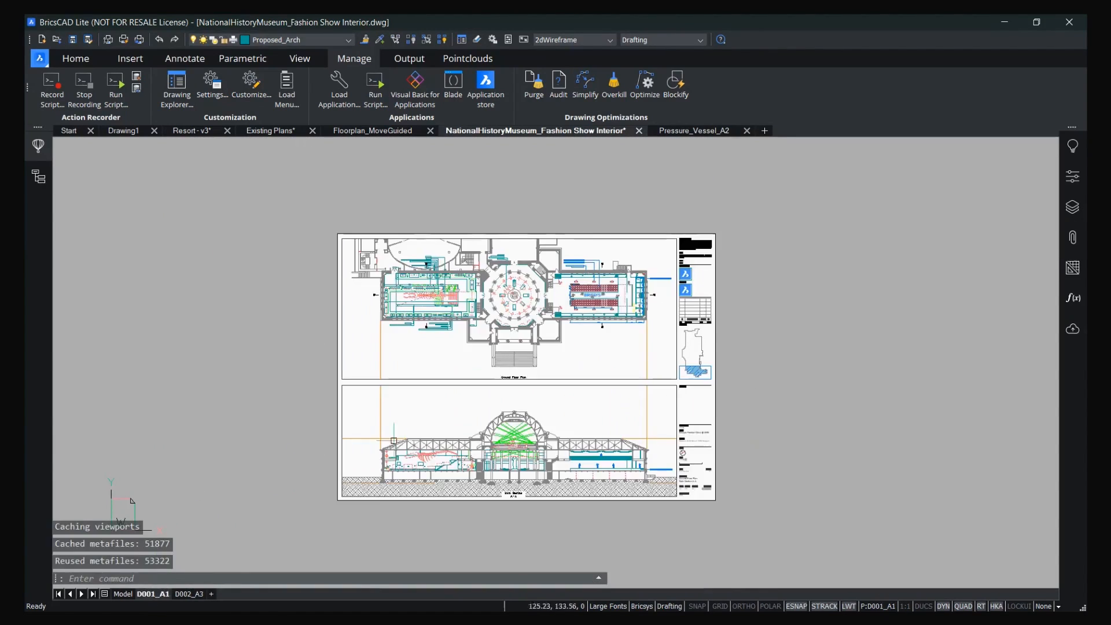
pyautogui.scroll(5, 727, 251)
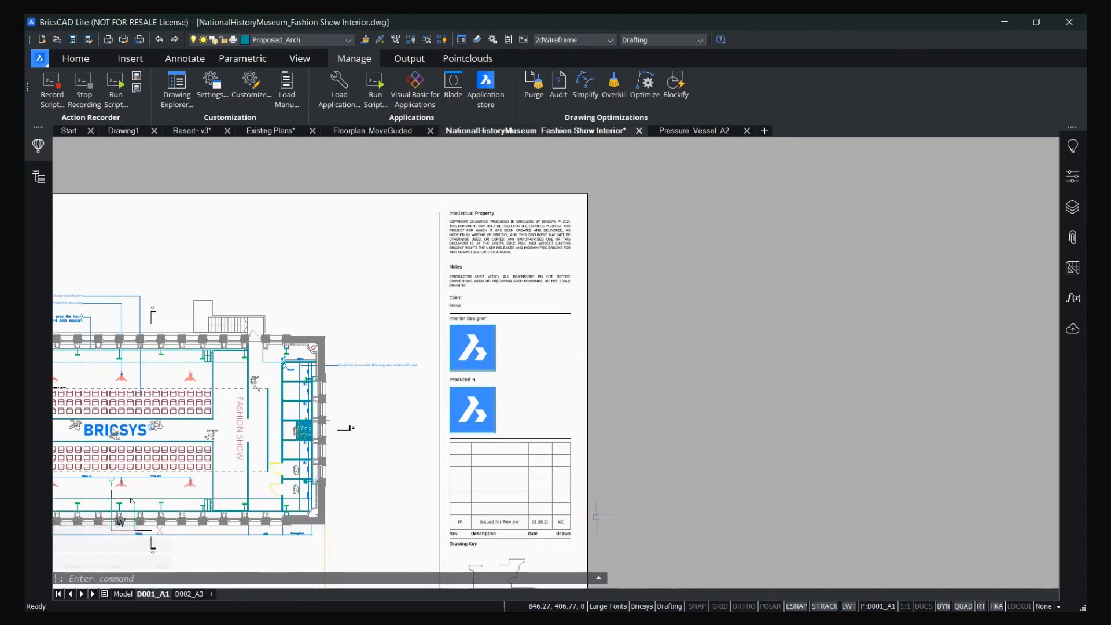
pyautogui.moveTo(598, 520); pyautogui.dragTo(697, 265, button='middle')
pyautogui.moveTo(711, 404)
pyautogui.mouseDown(button='middle')
pyautogui.moveTo(735, 269)
pyautogui.moveTo(869, 215)
pyautogui.mouseUp(button='middle')
pyautogui.moveTo(599, 387); pyautogui.dragTo(773, 285, button='middle')
pyautogui.scroll(-3, 773, 284)
pyautogui.moveTo(642, 322); pyautogui.dragTo(606, 426, button='middle')
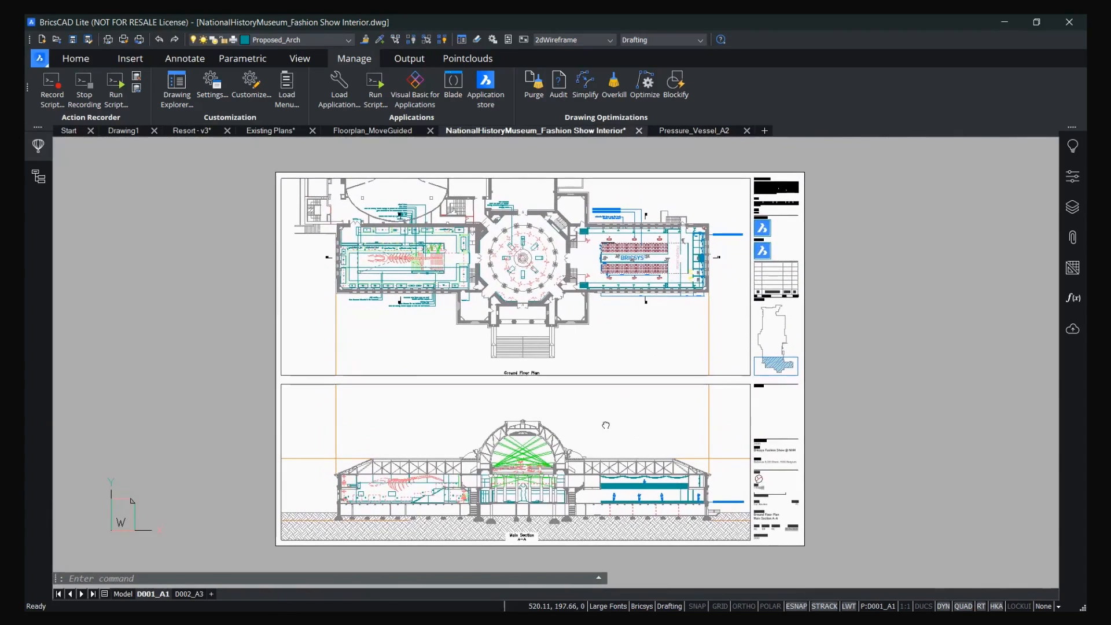
# Open the page setup of layout D001_A1 and set its plot style table to default.ctb.
pyautogui.rightClick(160, 596)
pyautogui.click(194, 559)
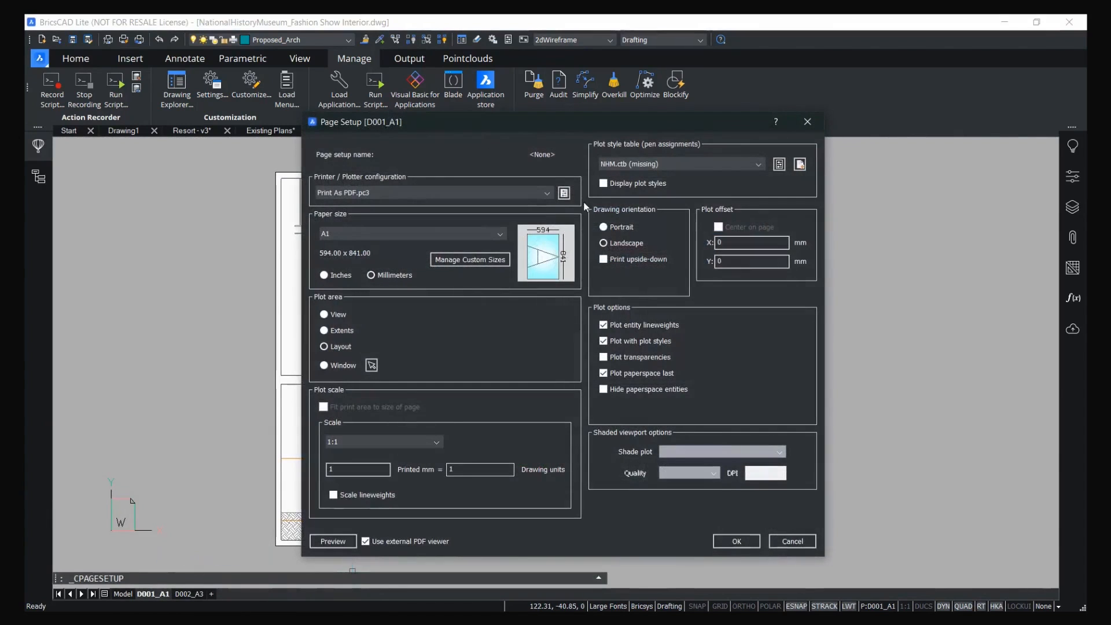
pyautogui.click(382, 191)
pyautogui.click(486, 193)
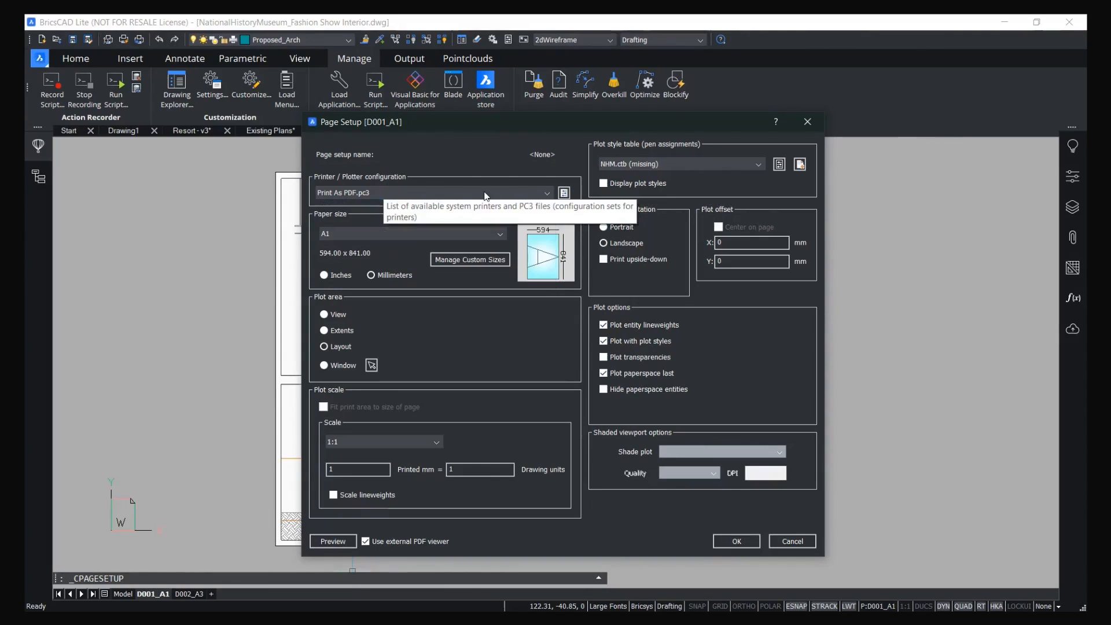
pyautogui.click(674, 167)
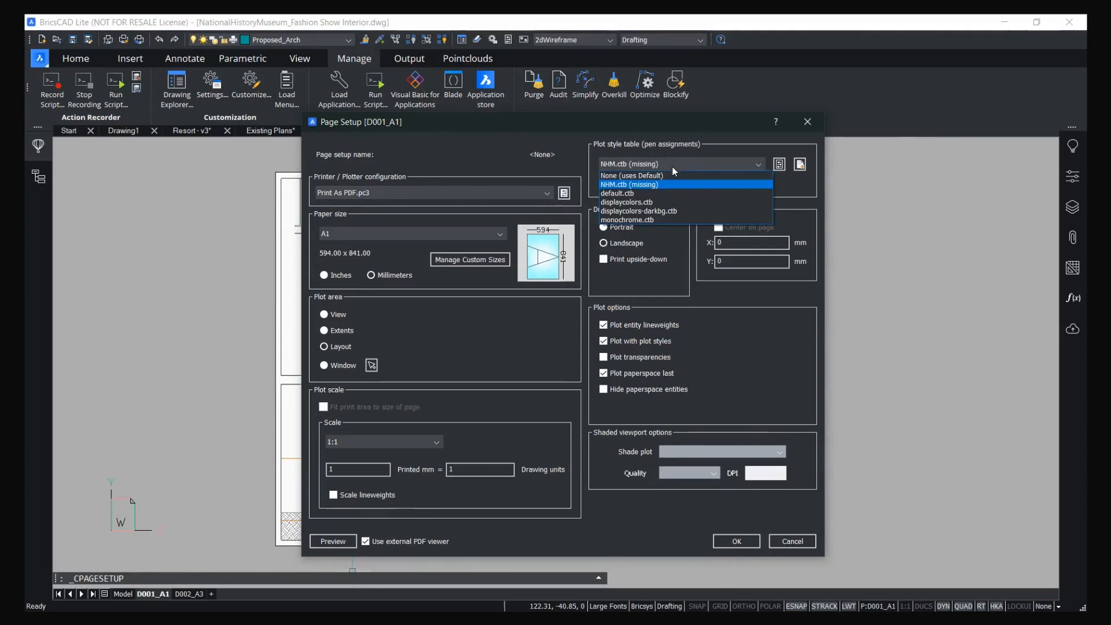
pyautogui.click(709, 193)
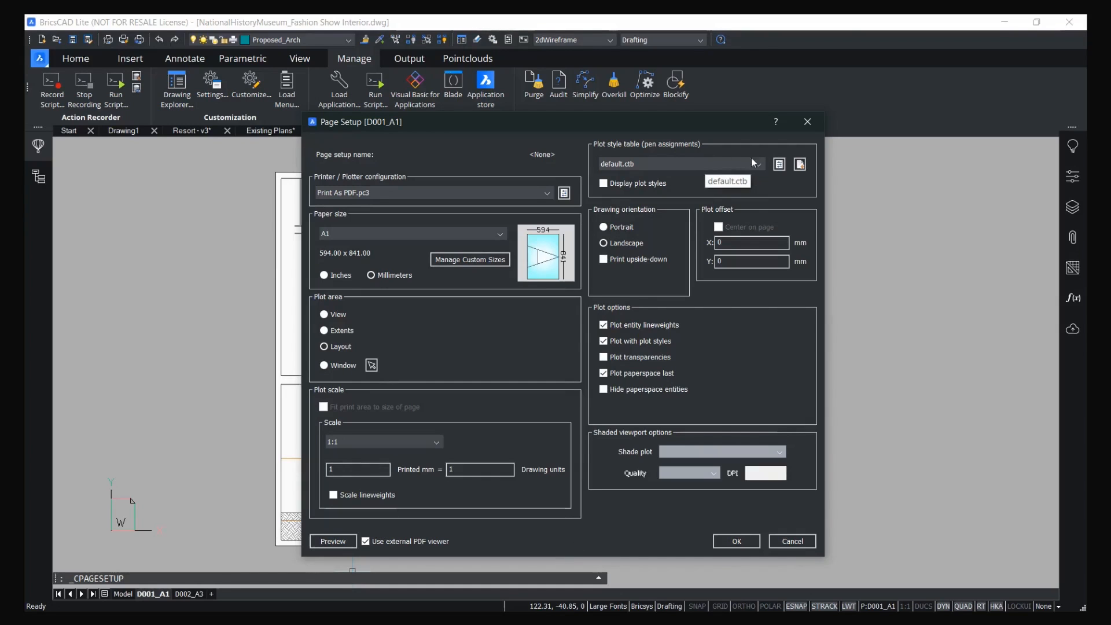
# Open default.ctb in the Plot Style Table Editor and view its form view and lineweights.
pyautogui.click(779, 164)
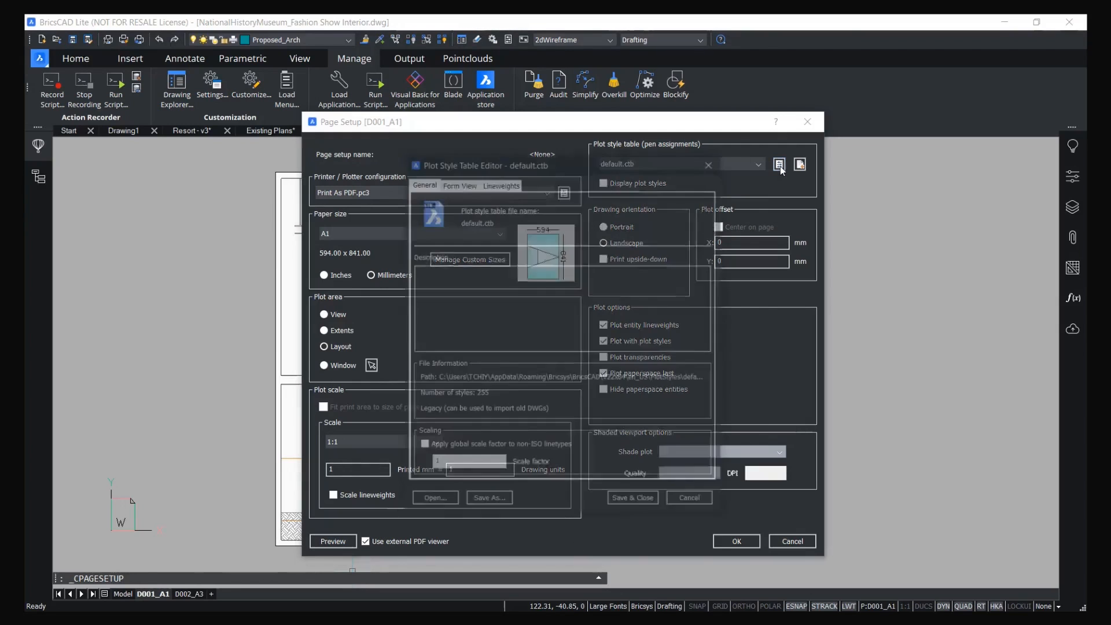
pyautogui.click(457, 182)
pyautogui.click(499, 183)
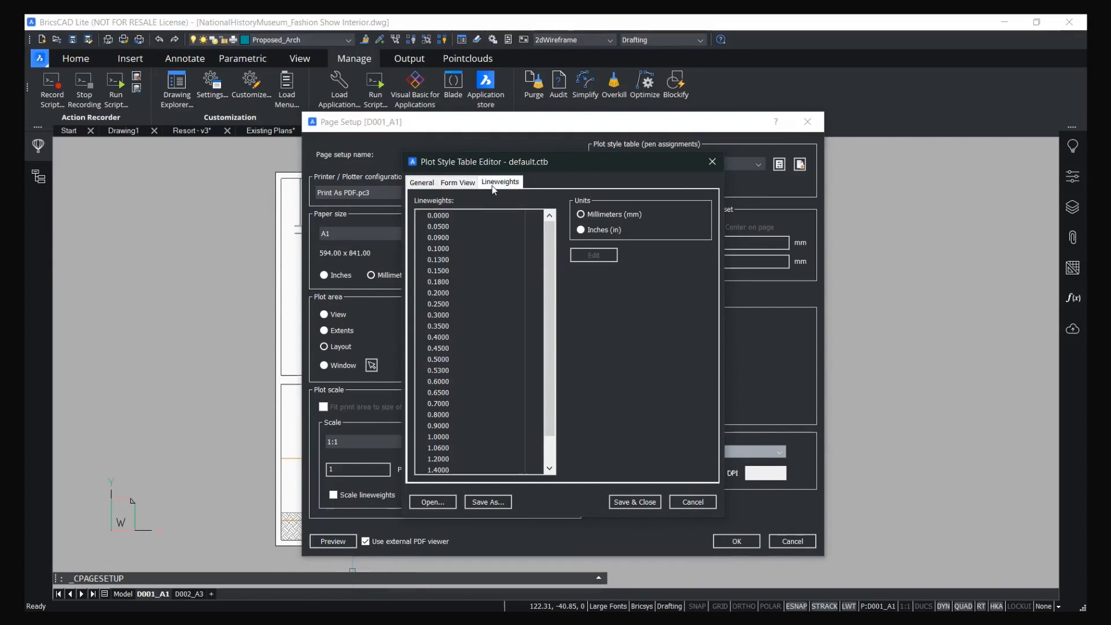
# Leave the plot style table editor without saving, preview layout D001_A1 as a PDF, and maximize the Acrobat Reader window.
pyautogui.click(693, 502)
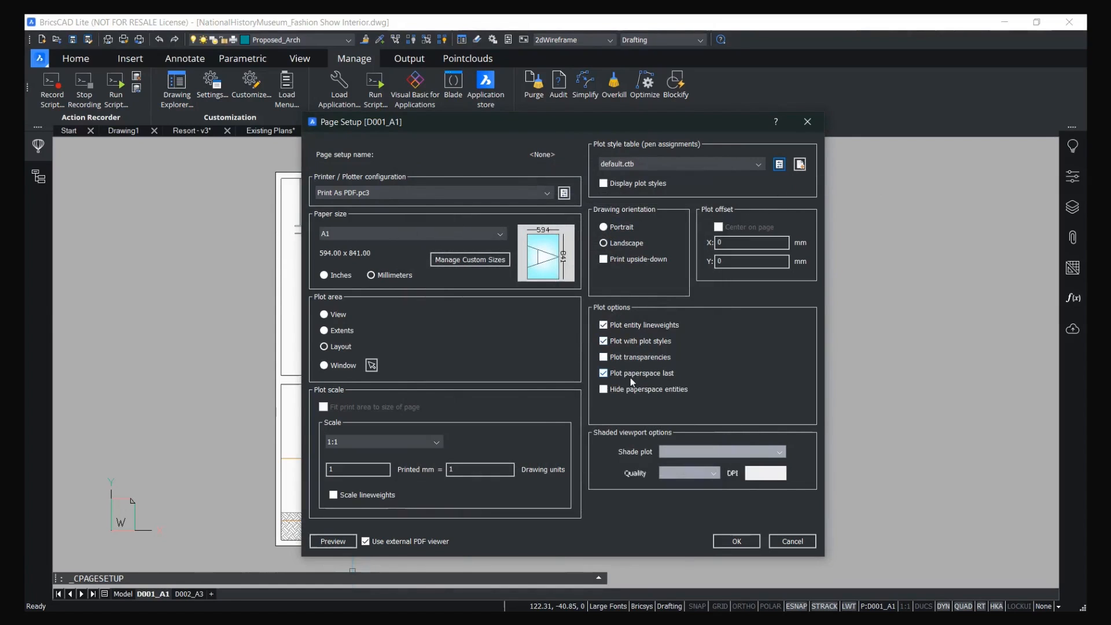
pyautogui.click(333, 541)
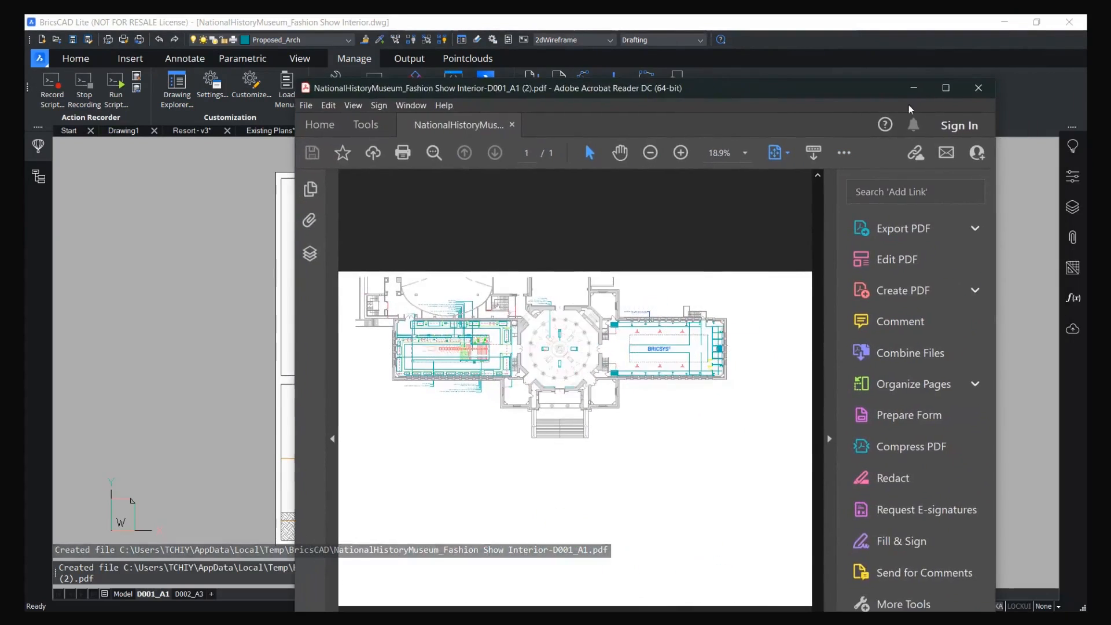
pyautogui.click(953, 92)
pyautogui.click(926, 345)
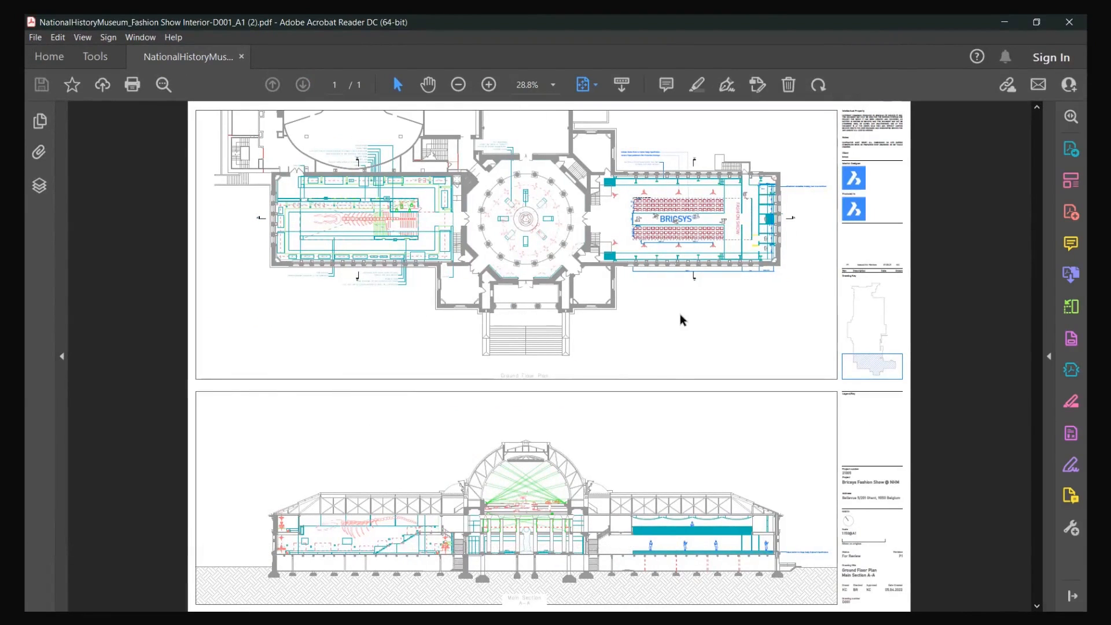
# Examine the line colours and lineweights of the Ground Floor Plan in the PDF preview at 66.7% magnification.
pyautogui.click(490, 85)
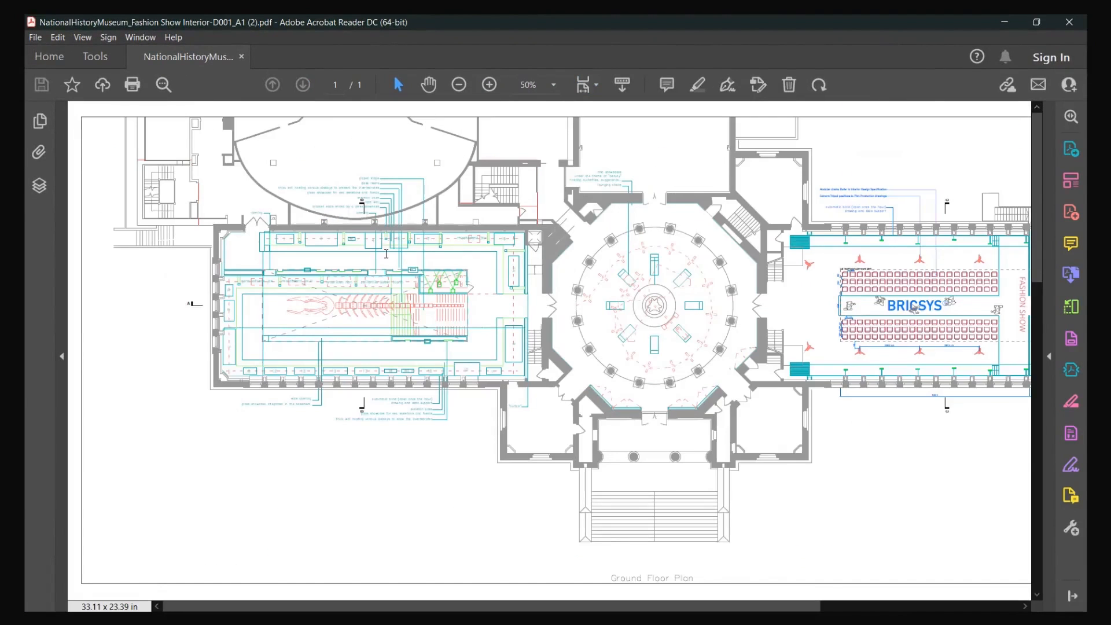
pyautogui.click(489, 85)
pyautogui.click(429, 85)
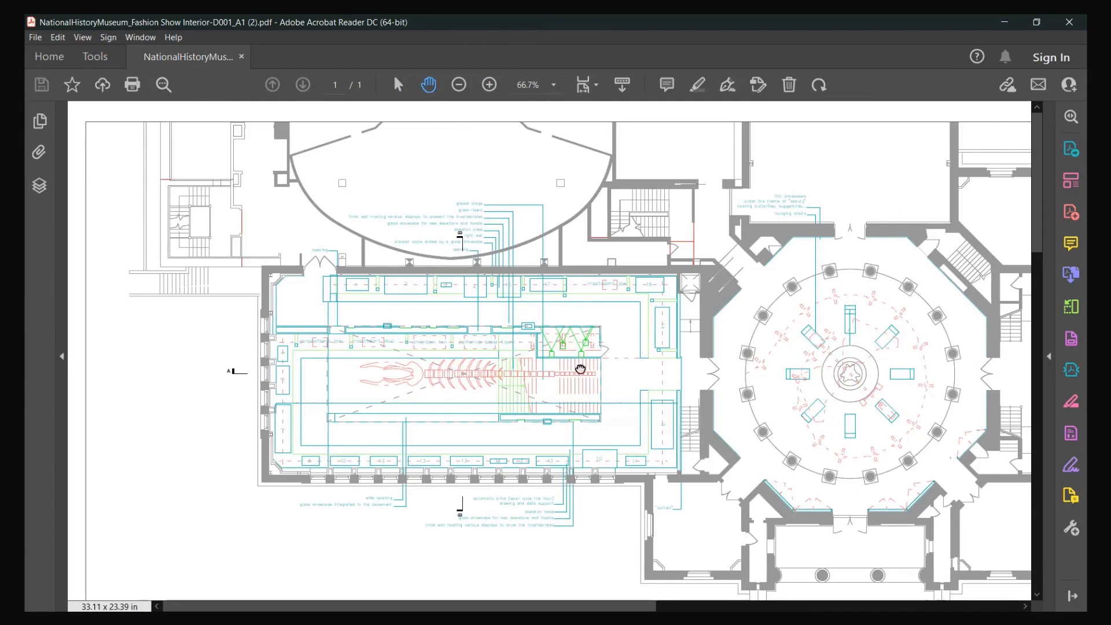
pyautogui.moveTo(573, 374)
pyautogui.mouseDown()
pyautogui.moveTo(451, 392)
pyautogui.moveTo(664, 180)
pyautogui.mouseUp()
pyautogui.hscroll(5, 553, 374)
pyautogui.scroll(-2, 553, 374)
# Examine Main Section A-A across its full width in the PDF preview, and fit the whole sheet back in view.
pyautogui.moveTo(633, 476); pyautogui.dragTo(806, 155)
pyautogui.moveTo(575, 365)
pyautogui.mouseDown()
pyautogui.moveTo(704, 289)
pyautogui.moveTo(439, 263)
pyautogui.mouseUp()
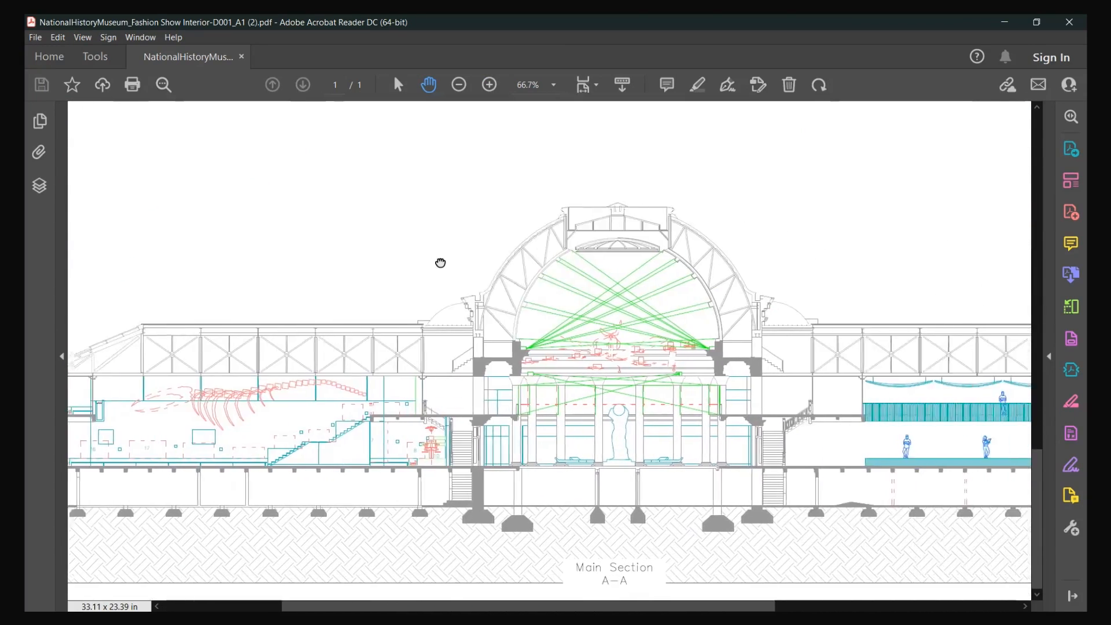
pyautogui.moveTo(826, 262); pyautogui.dragTo(457, 263)
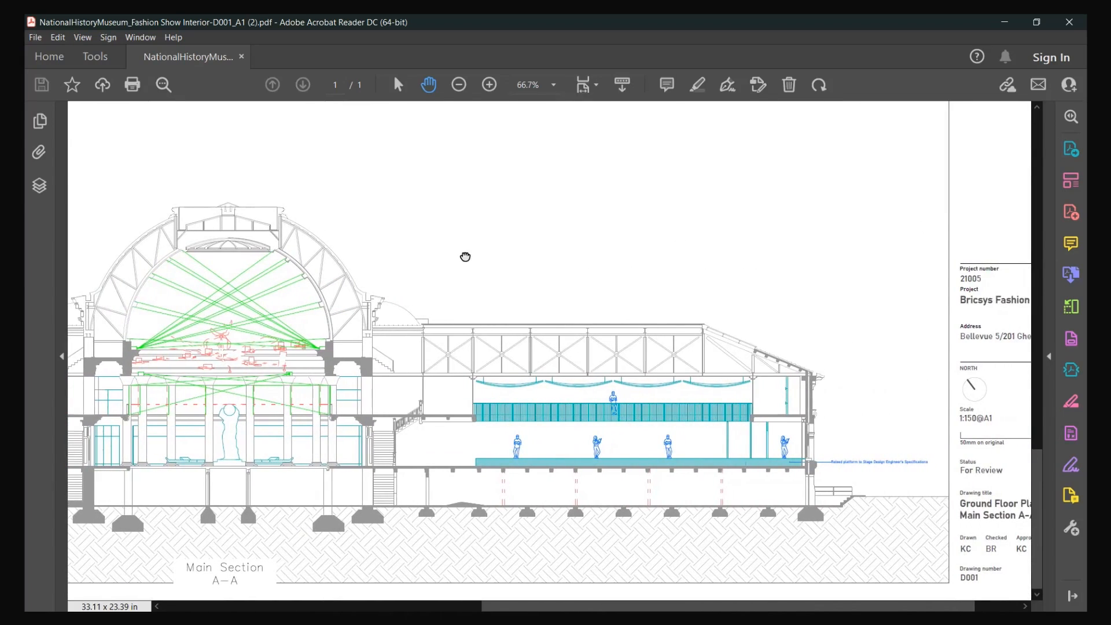
pyautogui.click(459, 85)
pyautogui.click(459, 85)
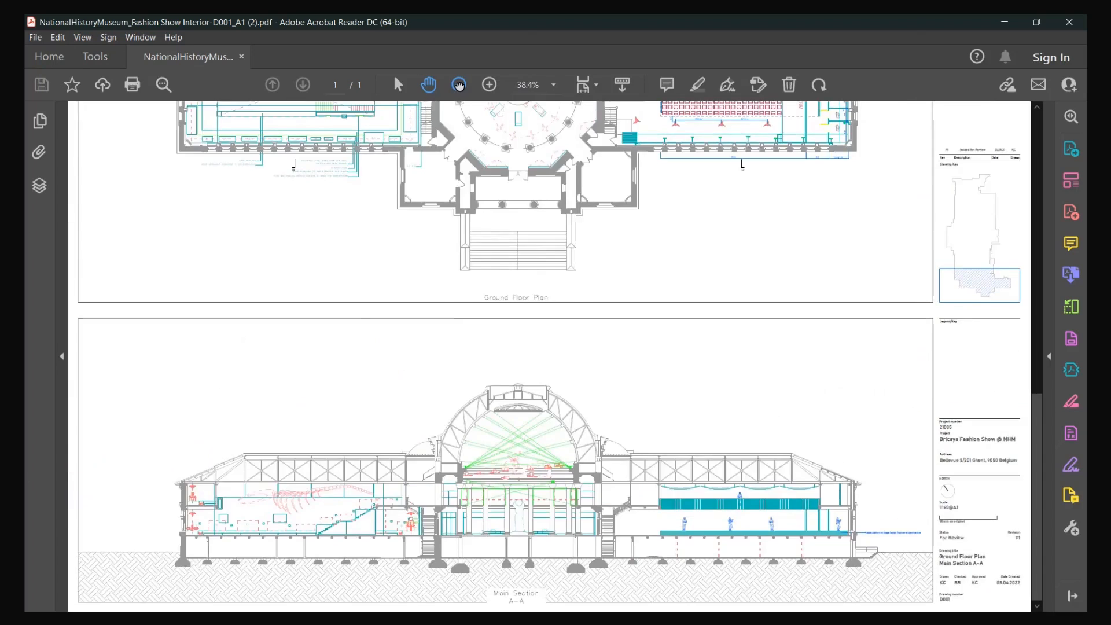
pyautogui.click(584, 85)
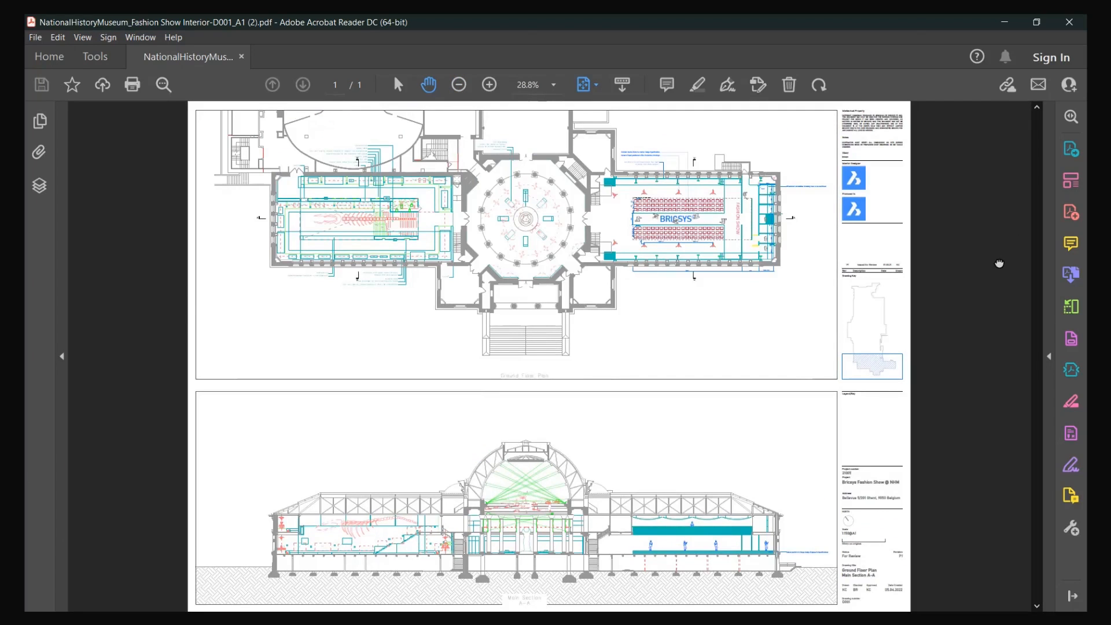